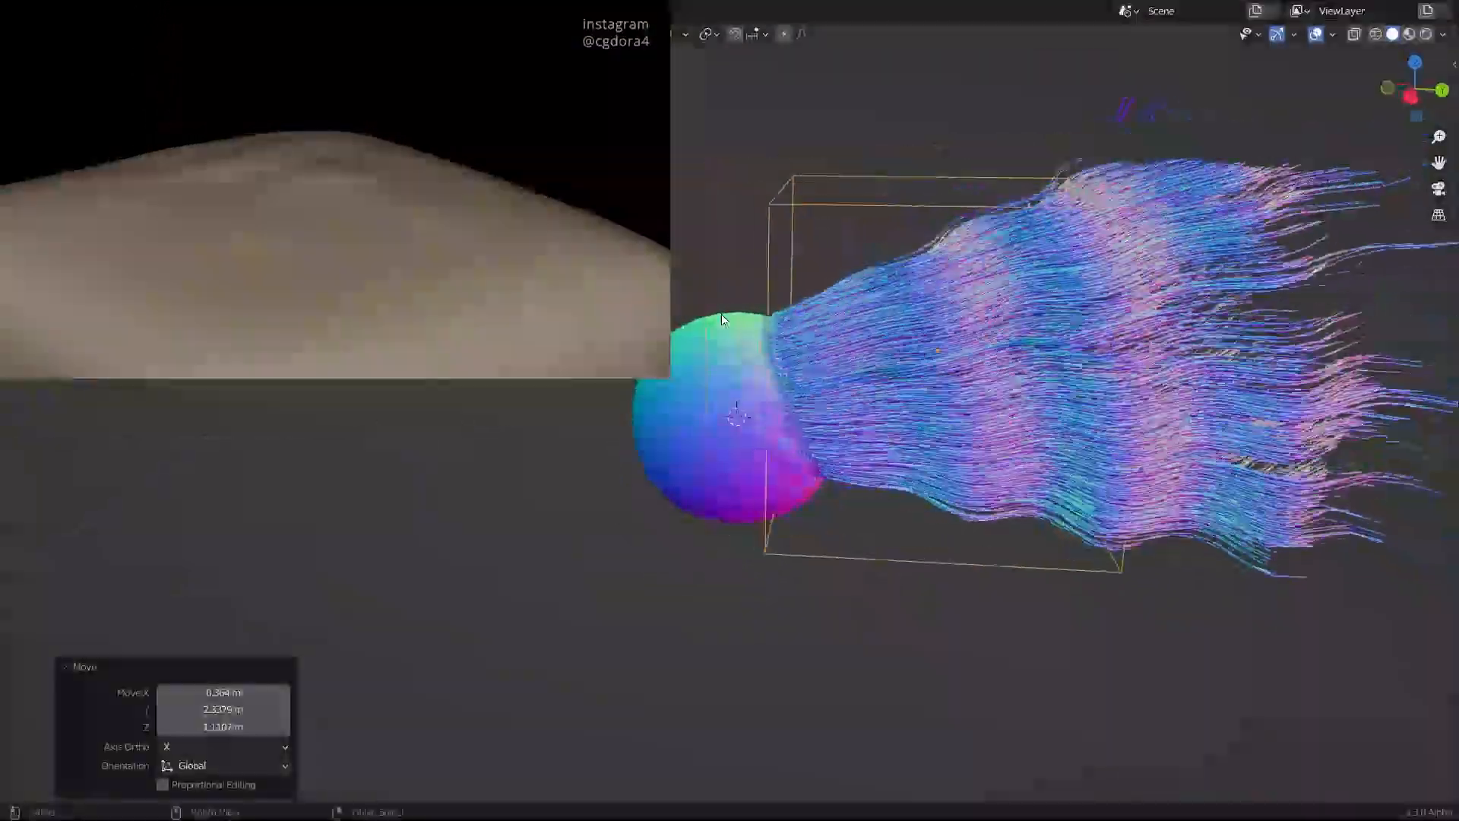
Turn on the viewport overlays and view the sphere with its threads from another angle
scroll(722, 313, "up", 5)
key("ctrl+s")
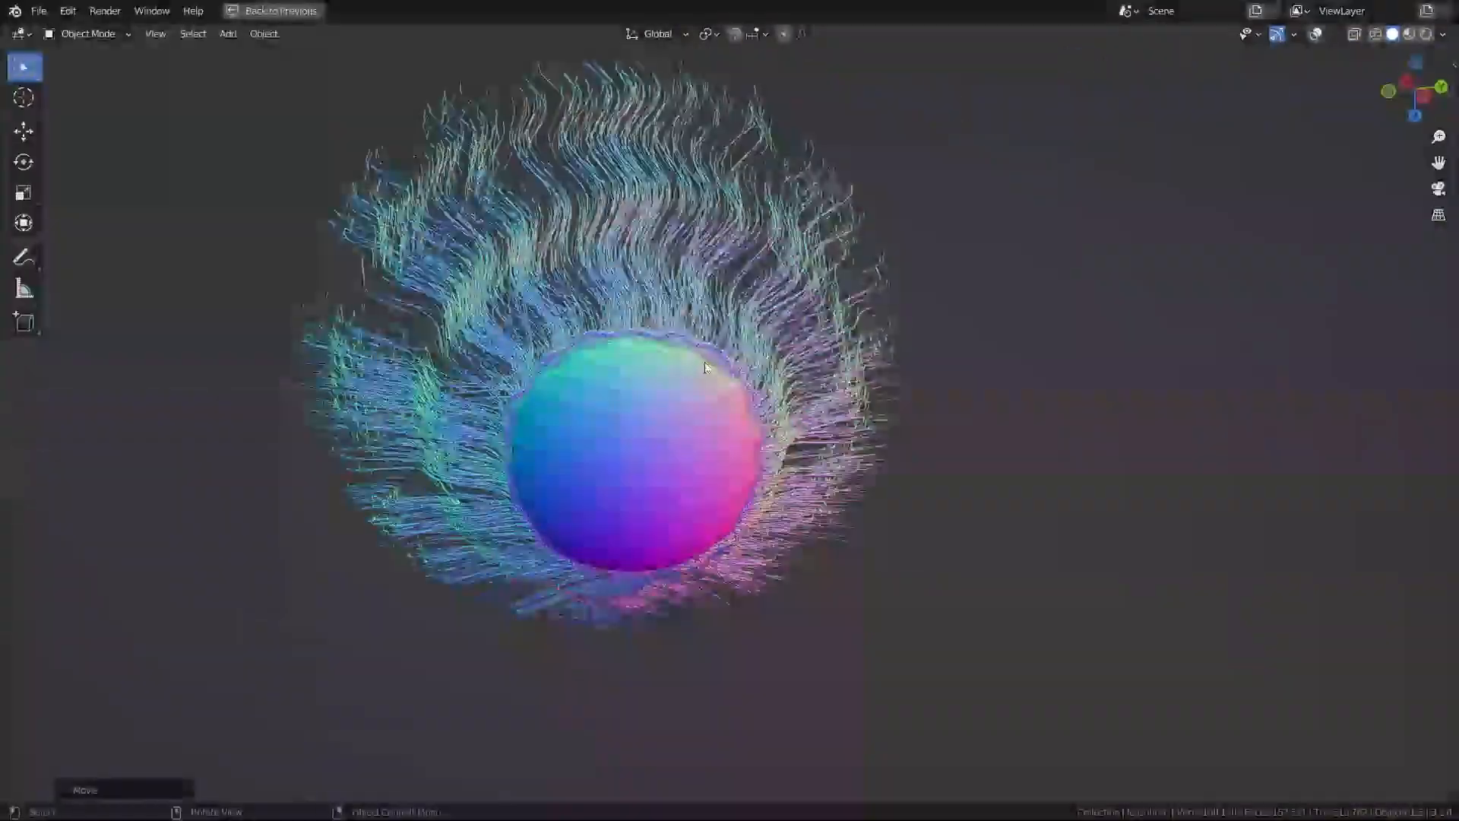
middle_click_drag(705, 361, 384, 318)
scroll(423, 282, "up", 3)
left_click(1312, 37)
scroll(750, 241, "down", 4)
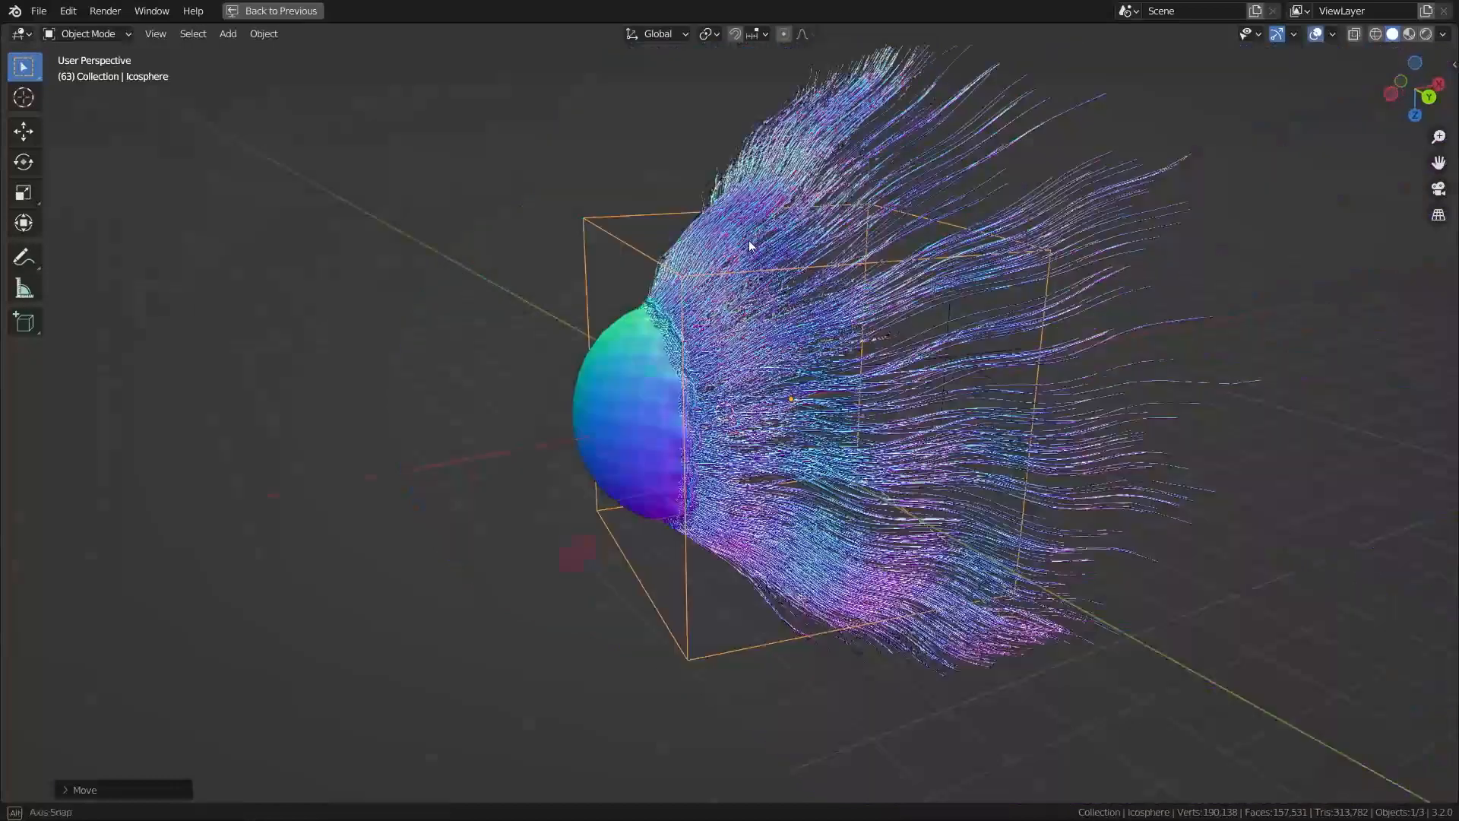
Move the Icosphere along the X axis to shift where the threads leave the sphere
middle_click_drag(750, 240, 803, 234)
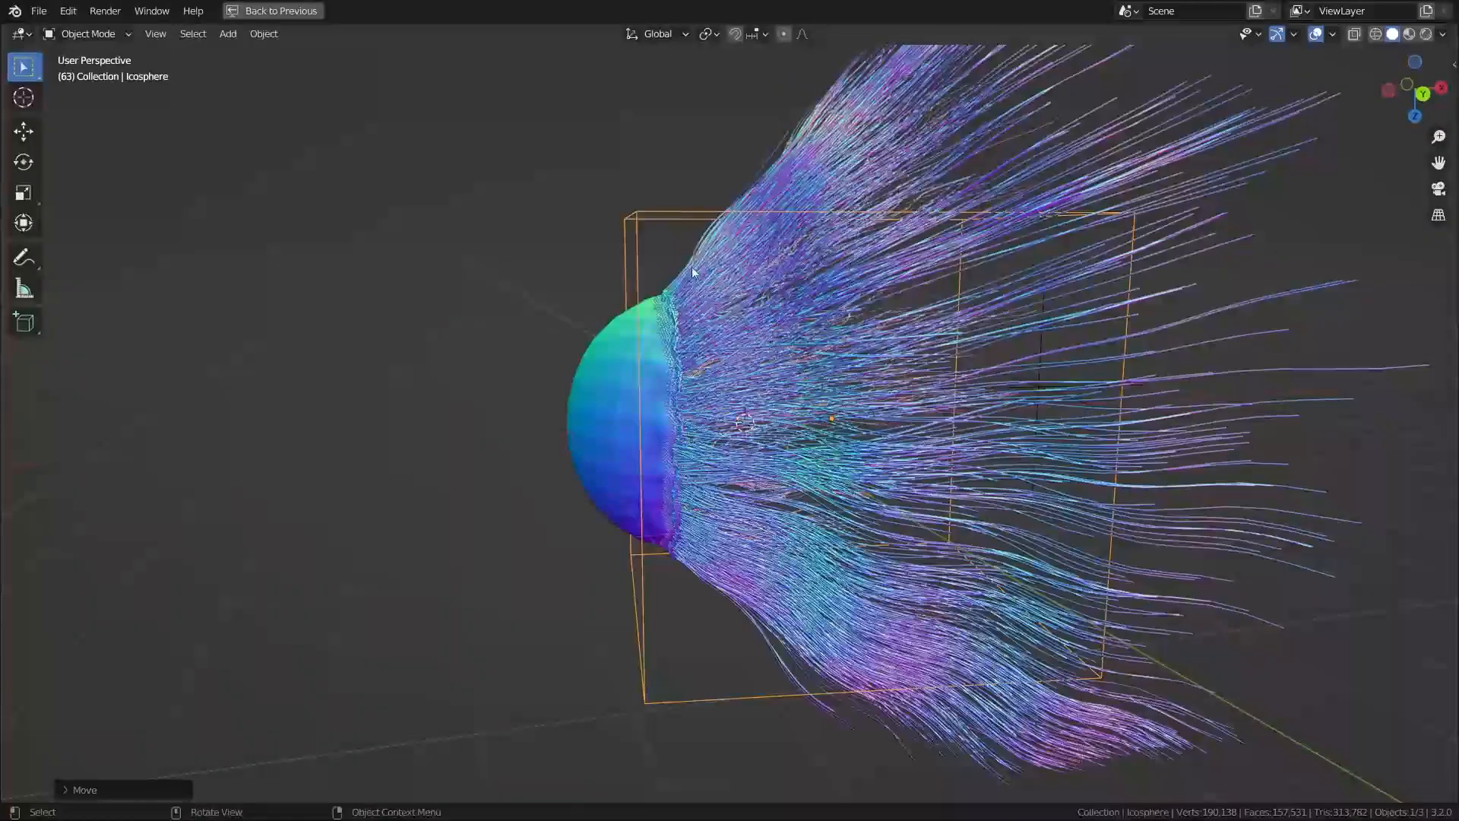
middle_click_drag(632, 351, 627, 333)
scroll(604, 337, "up", 1)
key("g")
key("x")
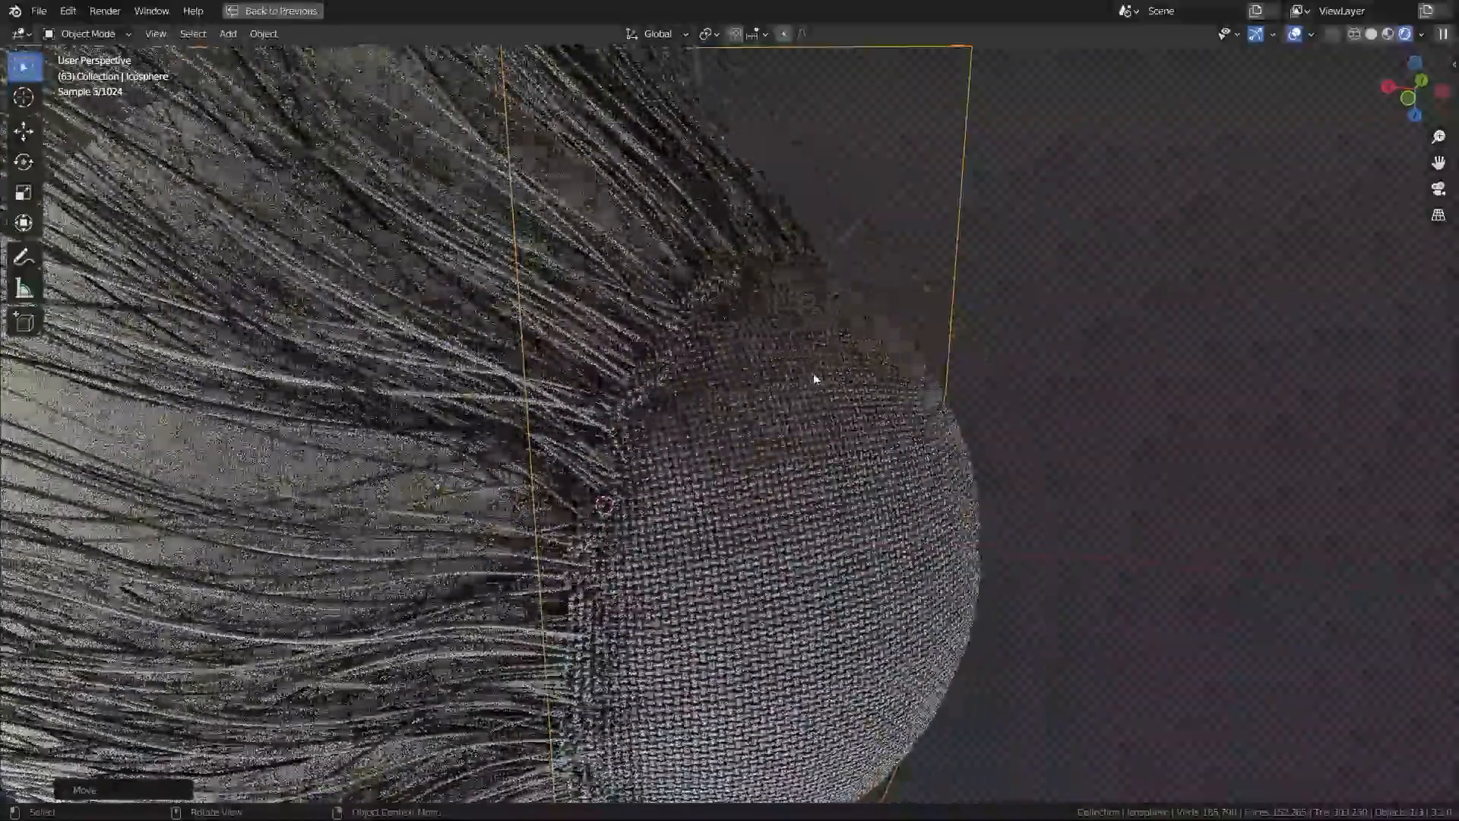
Examine the woven sphere and its threads in the rendered preview and return to solid shading
scroll(609, 228, "down", 2)
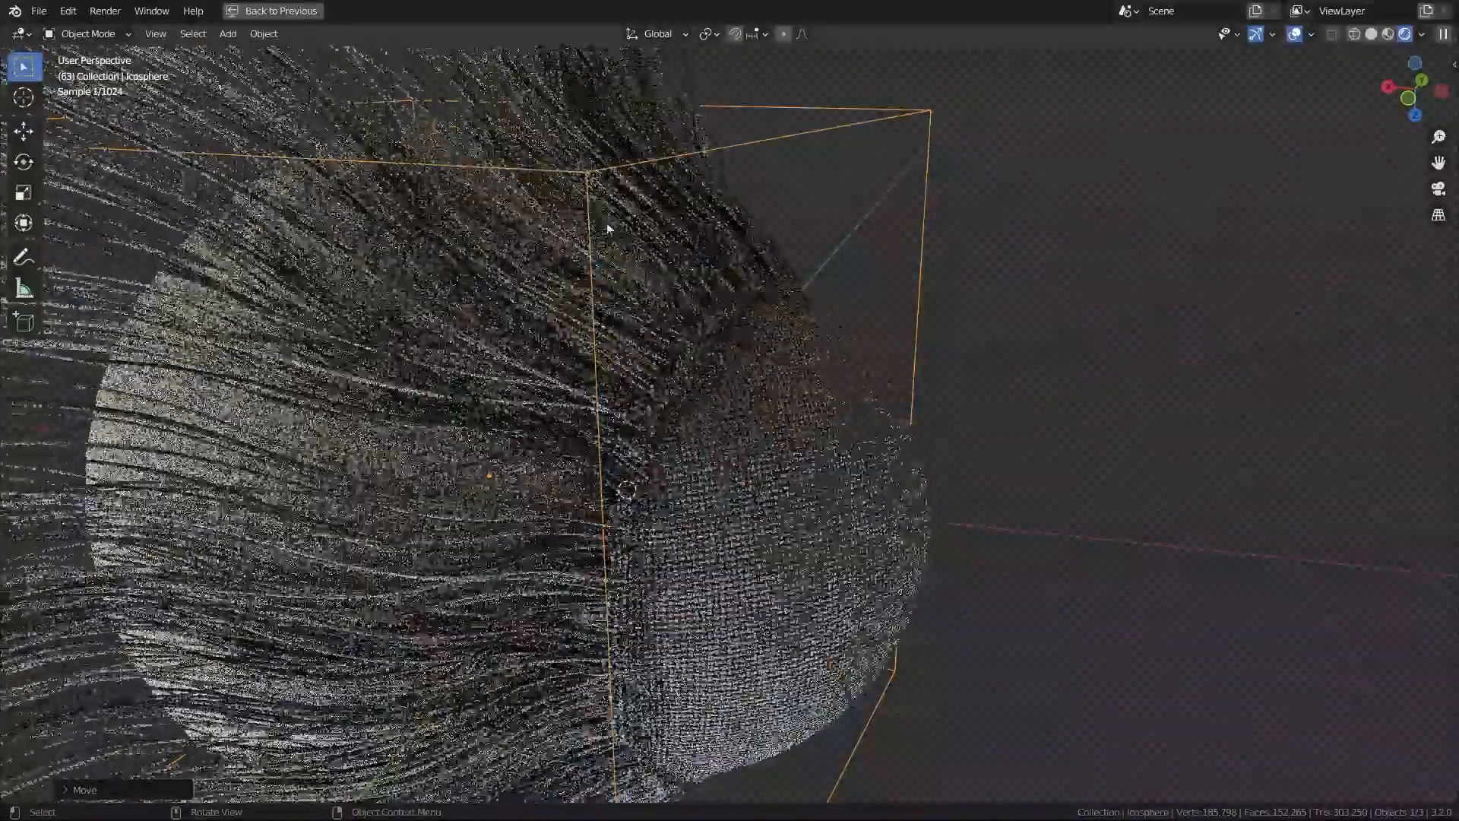
middle_click_drag(646, 261, 543, 262)
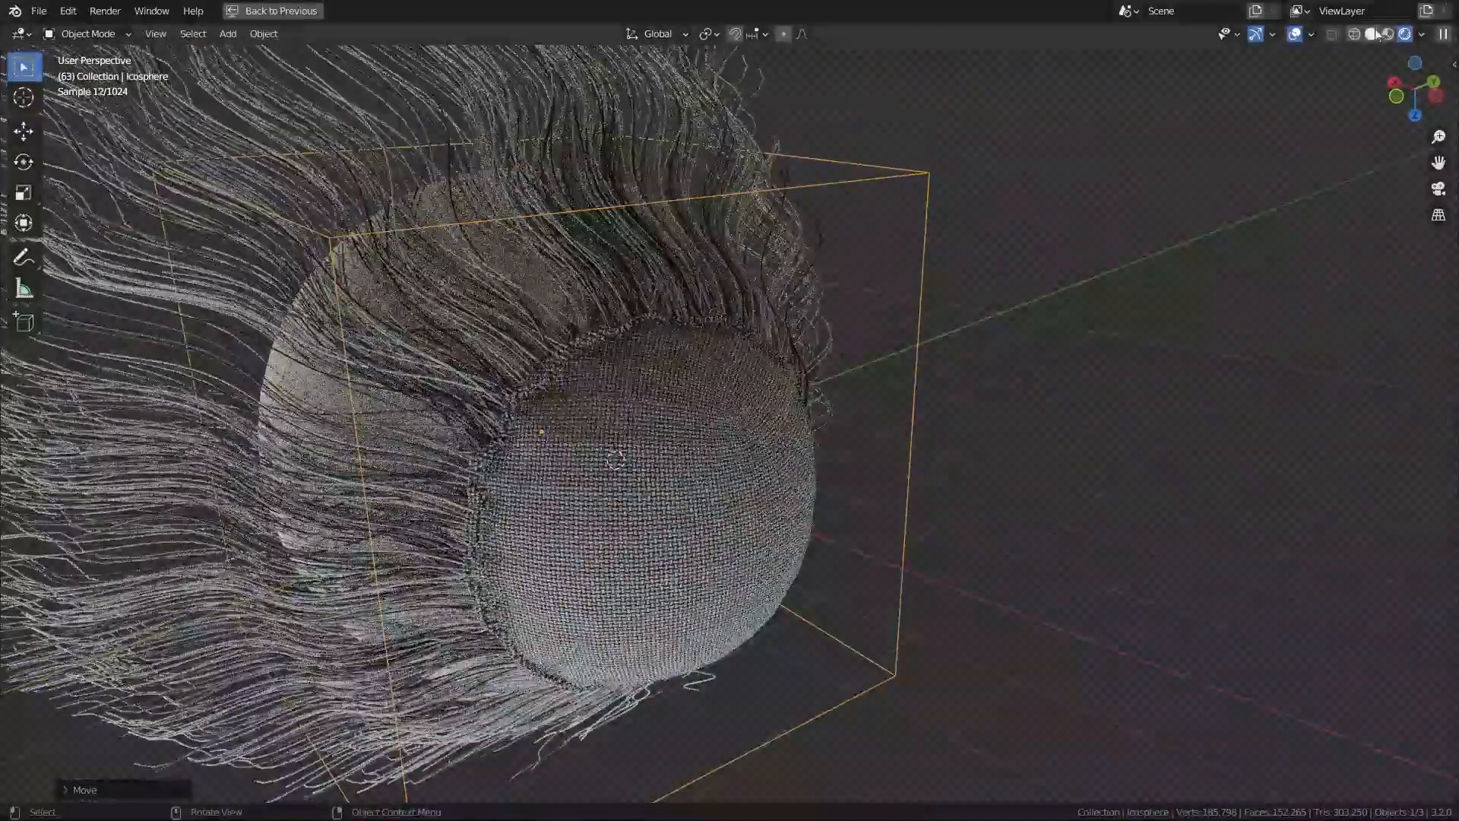
left_click(1371, 33)
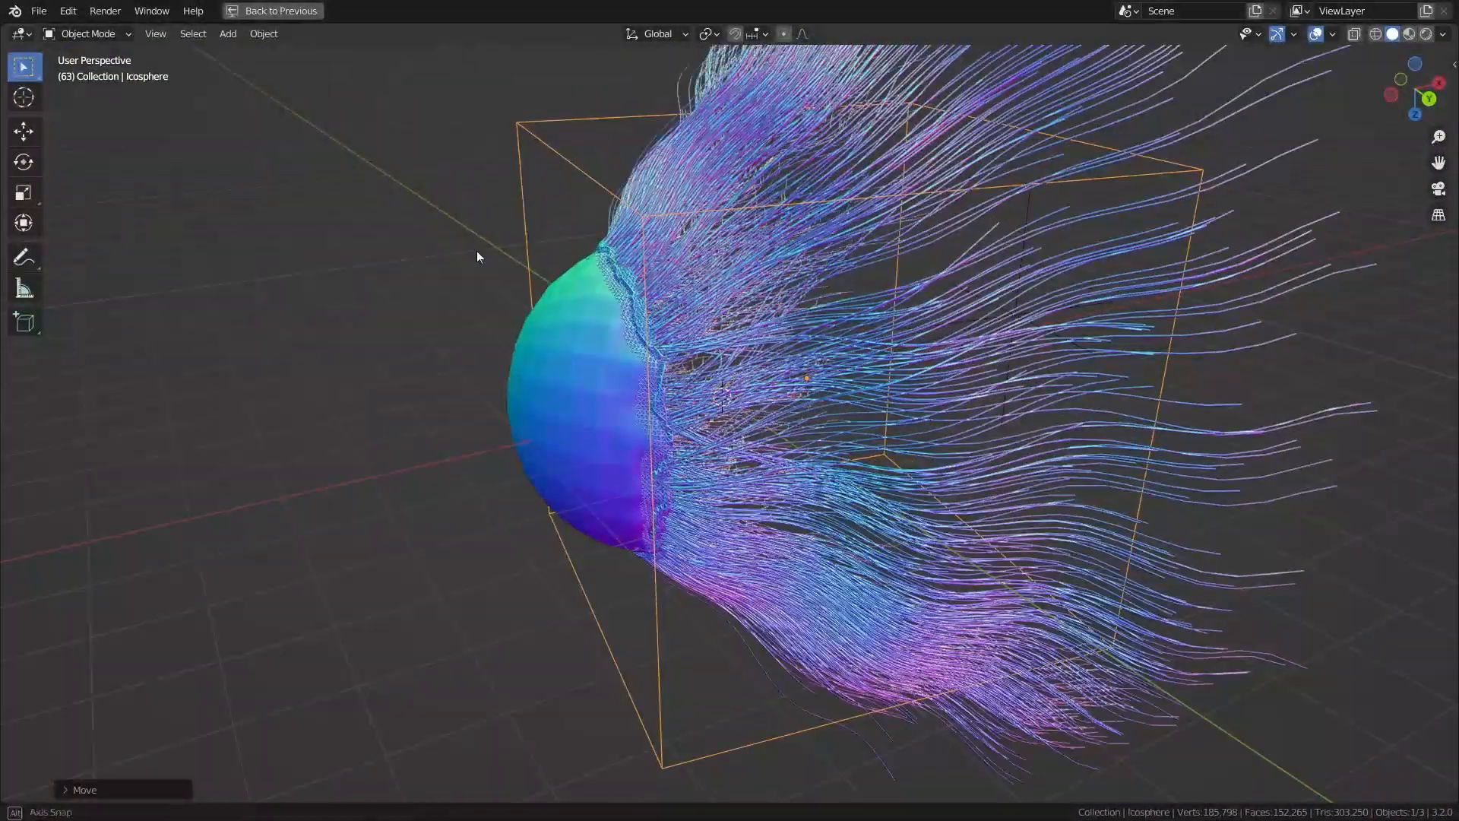
In solid shading, shift the Icosphere again along the X axis to change how much of the sphere unravels
middle_click_drag(476, 252, 439, 261)
scroll(440, 261, "up", 1)
scroll(373, 284, "down", 2)
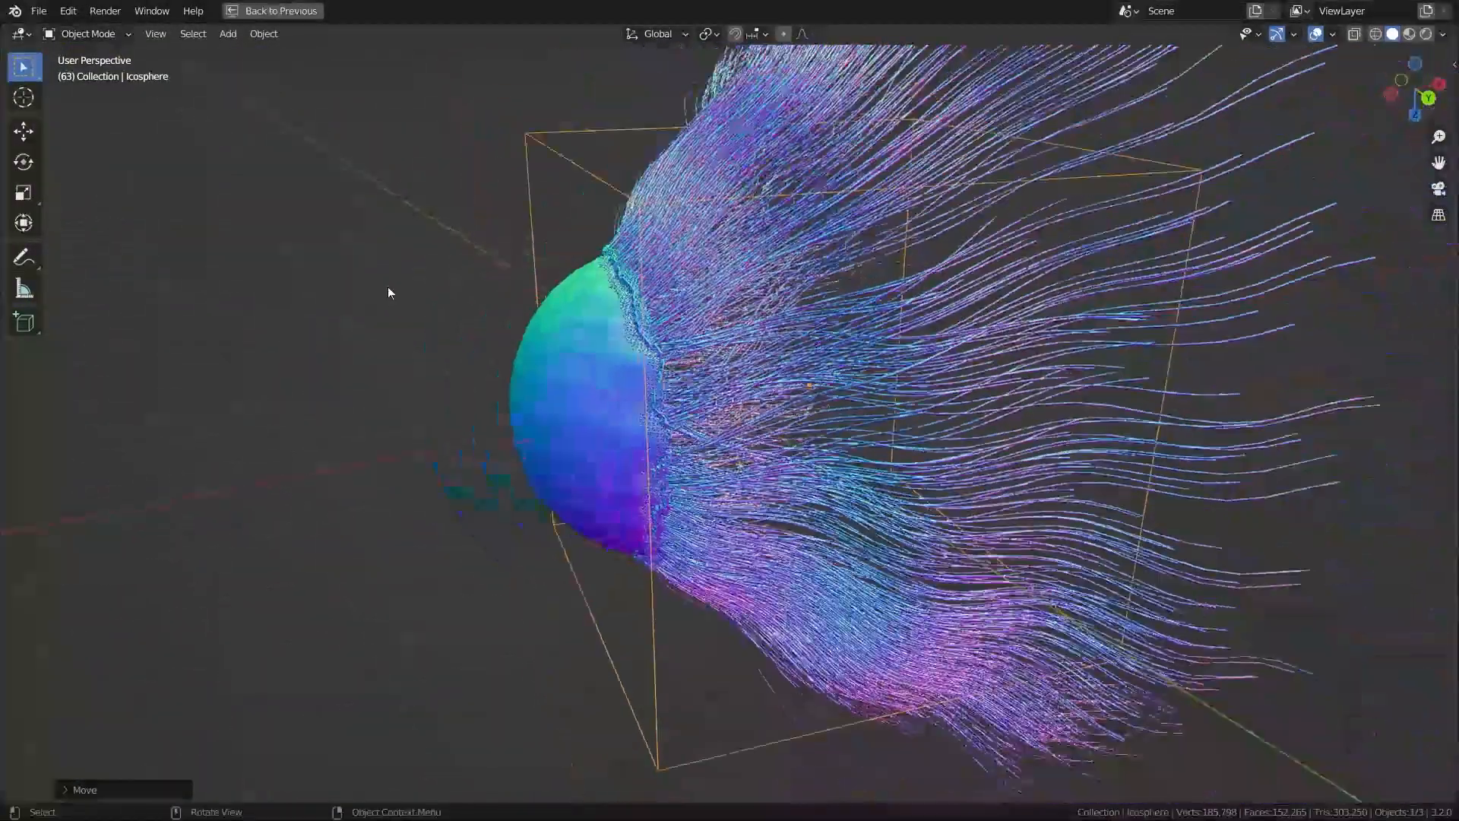
key("g")
key("x")
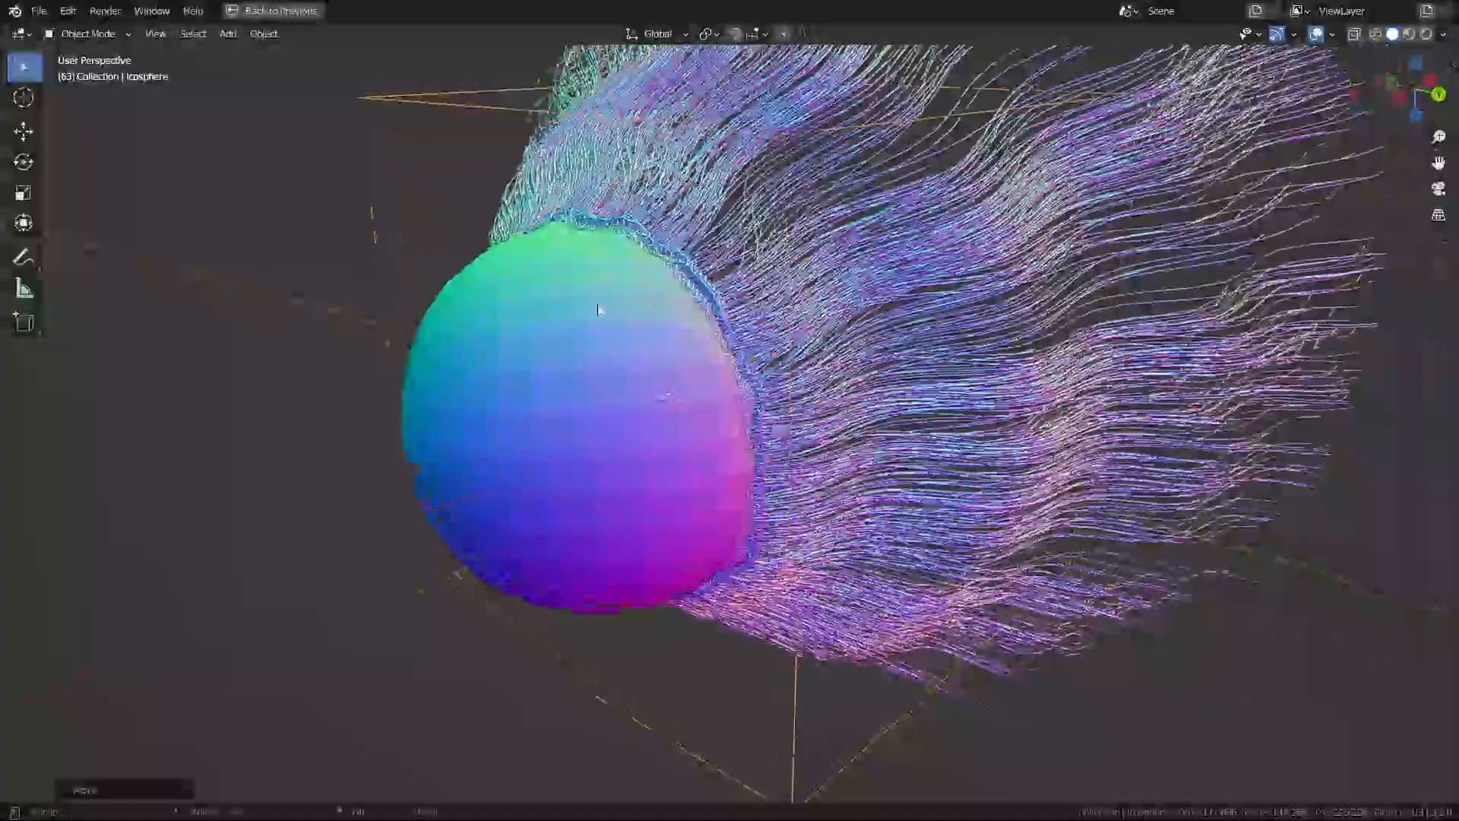
Select the Cube and leave the maximized viewport to show its knitting v2 geometry node tree
left_click(646, 359)
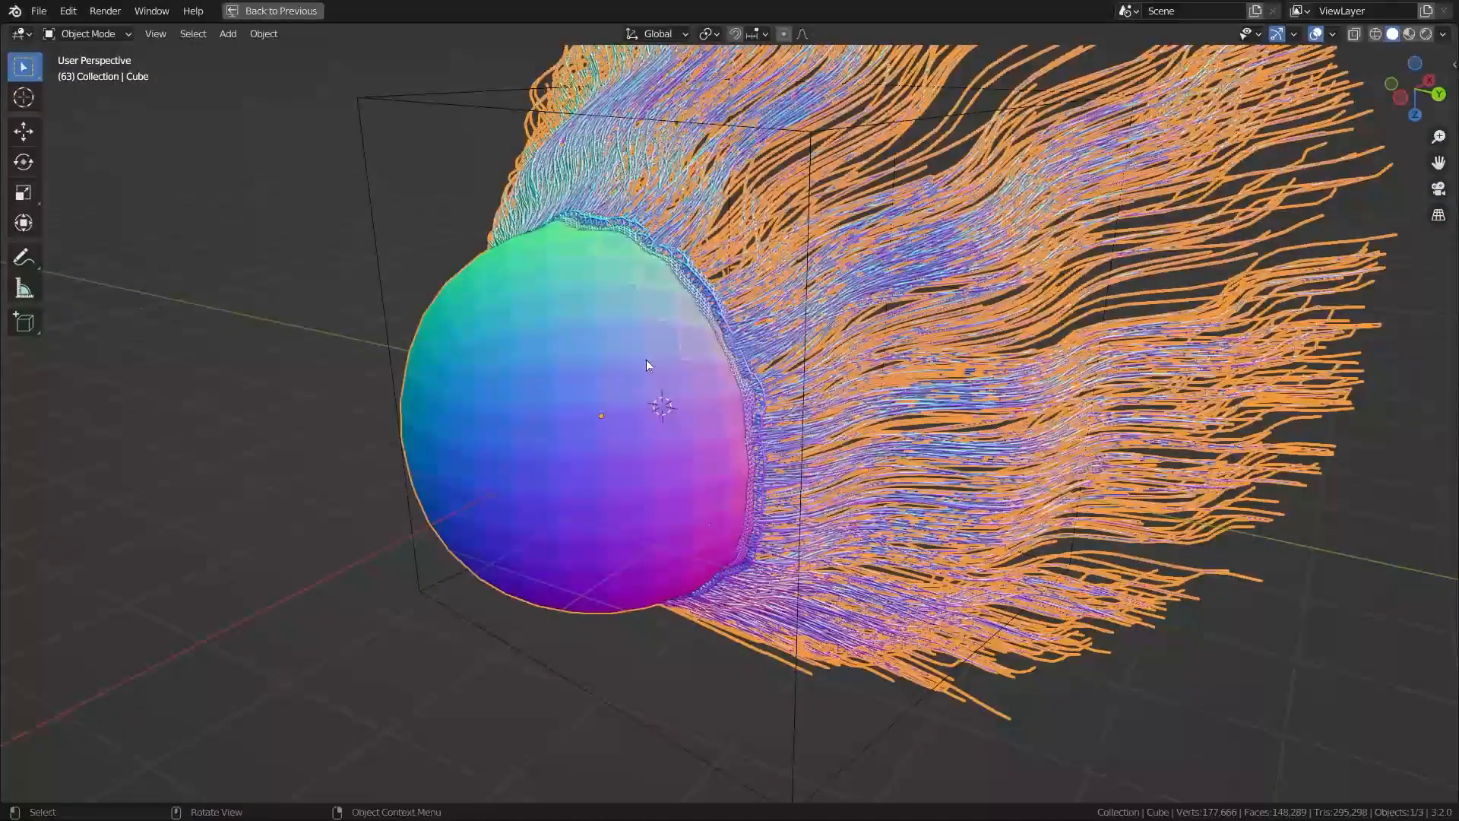
middle_click_drag(592, 322, 520, 366)
key("ctrl+space")
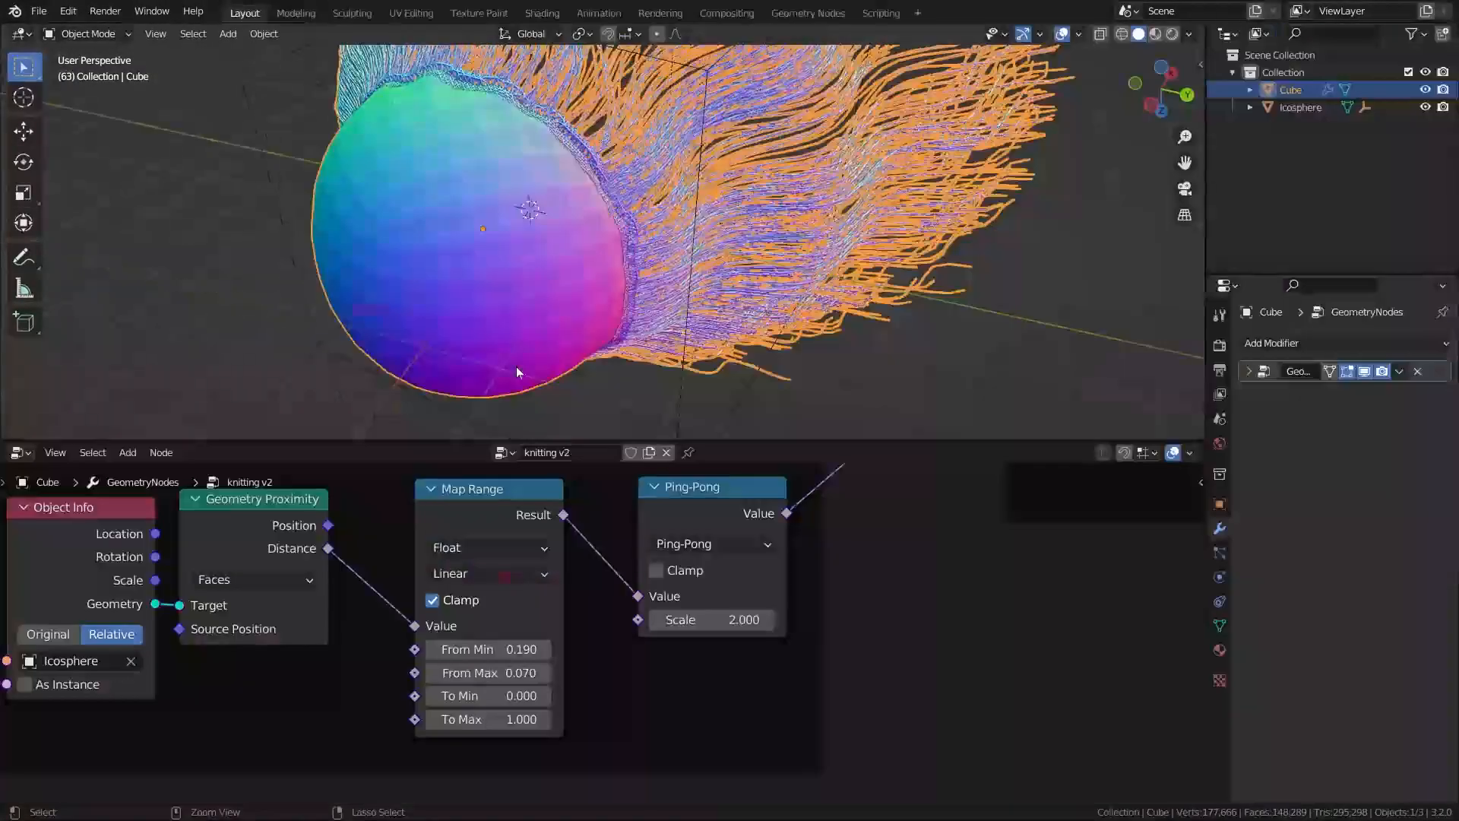
Examine the overall layout of the knitting v2 node tree and the nodes in its DELETE USELESS frame
scroll(228, 652, "down", 2)
scroll(229, 656, "down", 6)
scroll(426, 388, "down", 4)
scroll(354, 529, "down", 16)
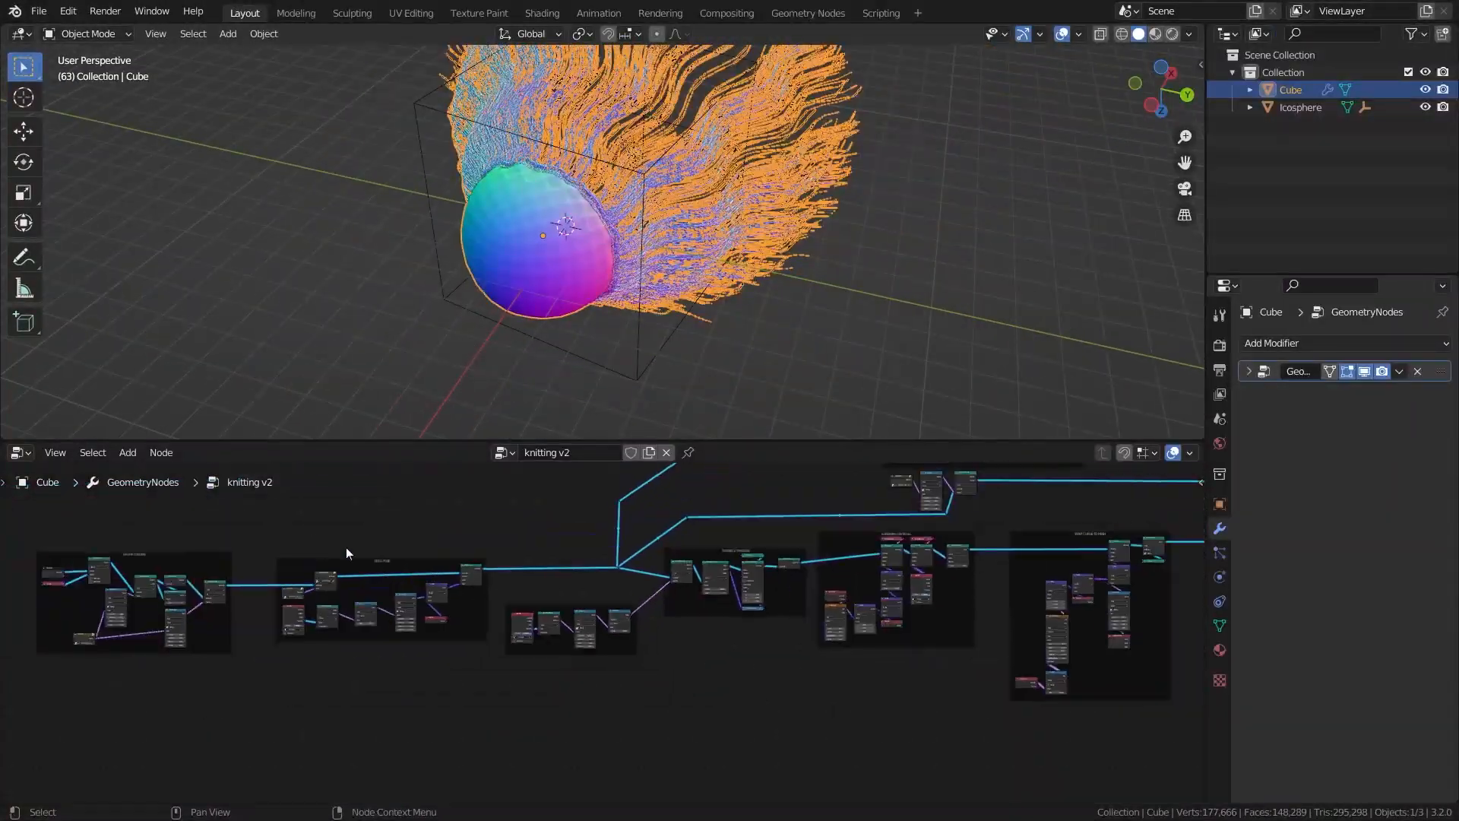
scroll(513, 597, "up", 3)
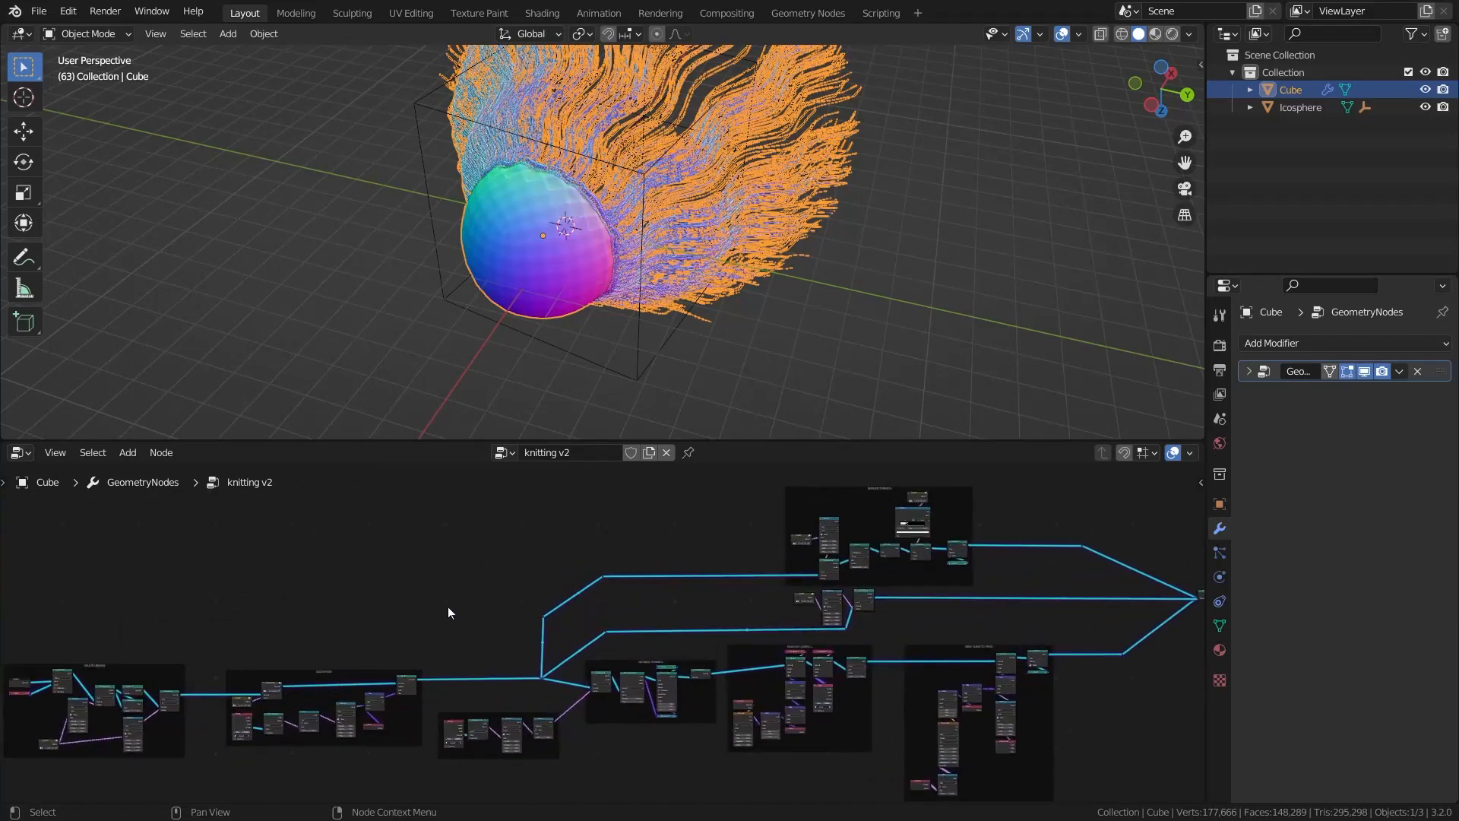
scroll(408, 642, "down", 3)
scroll(472, 558, "up", 6)
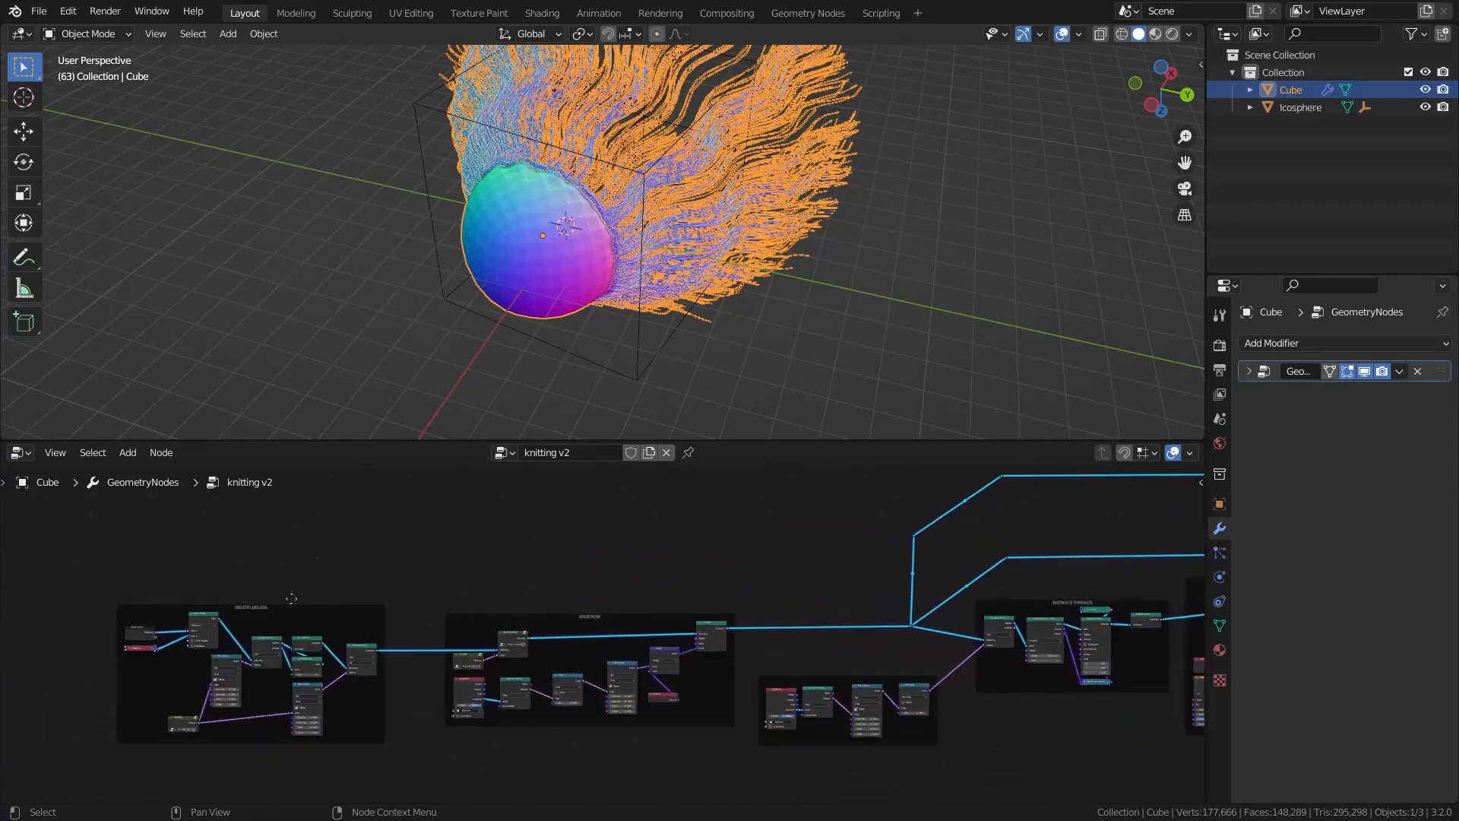
scroll(473, 558, "up", 5)
mouse_move(460, 553)
middle_mouse_down()
mouse_move(394, 526)
mouse_move(447, 539)
middle_mouse_up()
scroll(456, 542, "up", 1)
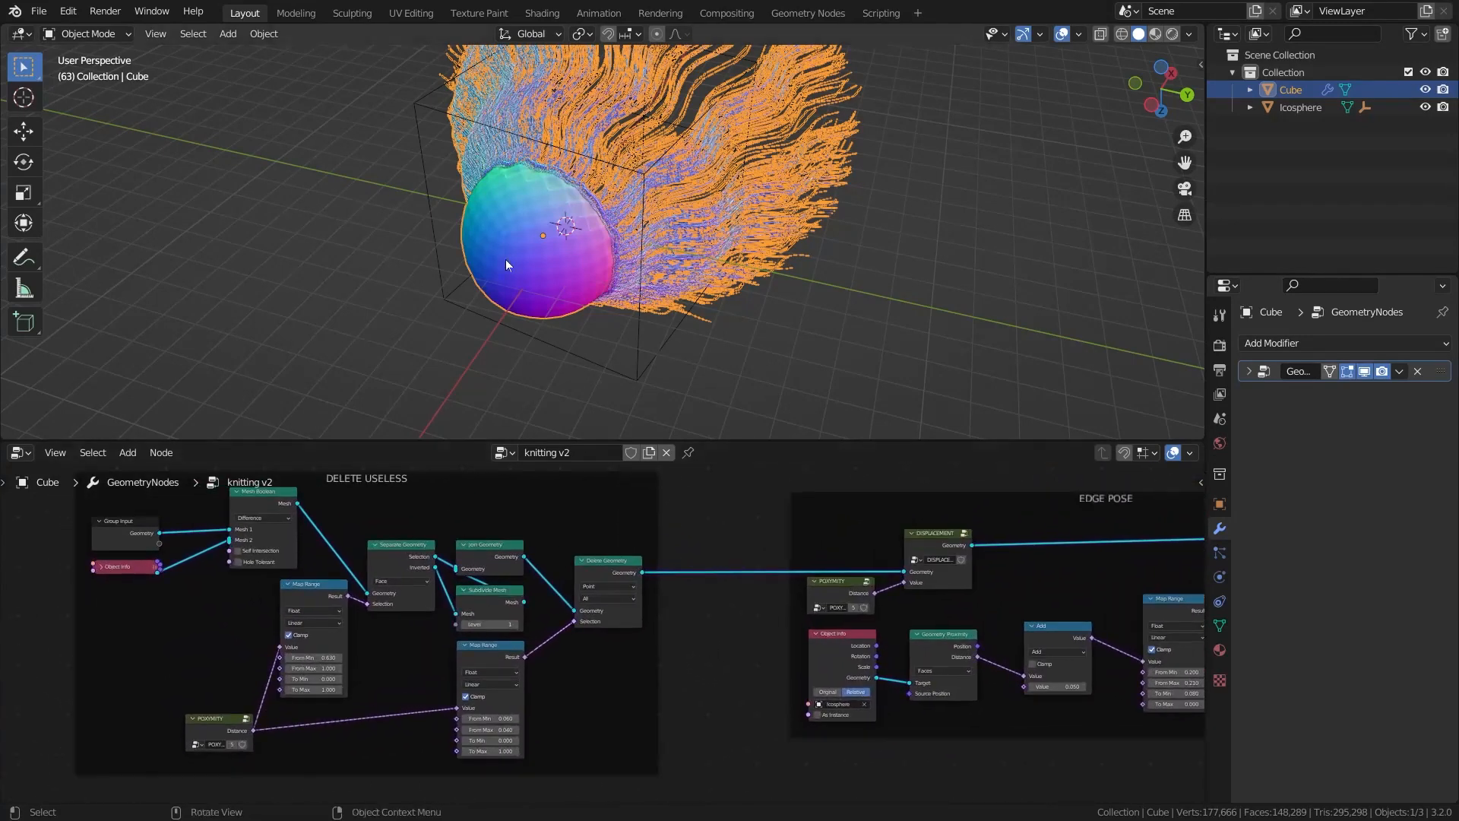
Preview the output of the Delete Geometry node in the DELETE USELESS frame
scroll(506, 257, "up", 1)
middle_click_drag(528, 234, 617, 253)
left_click(598, 564, "ctrl+shift")
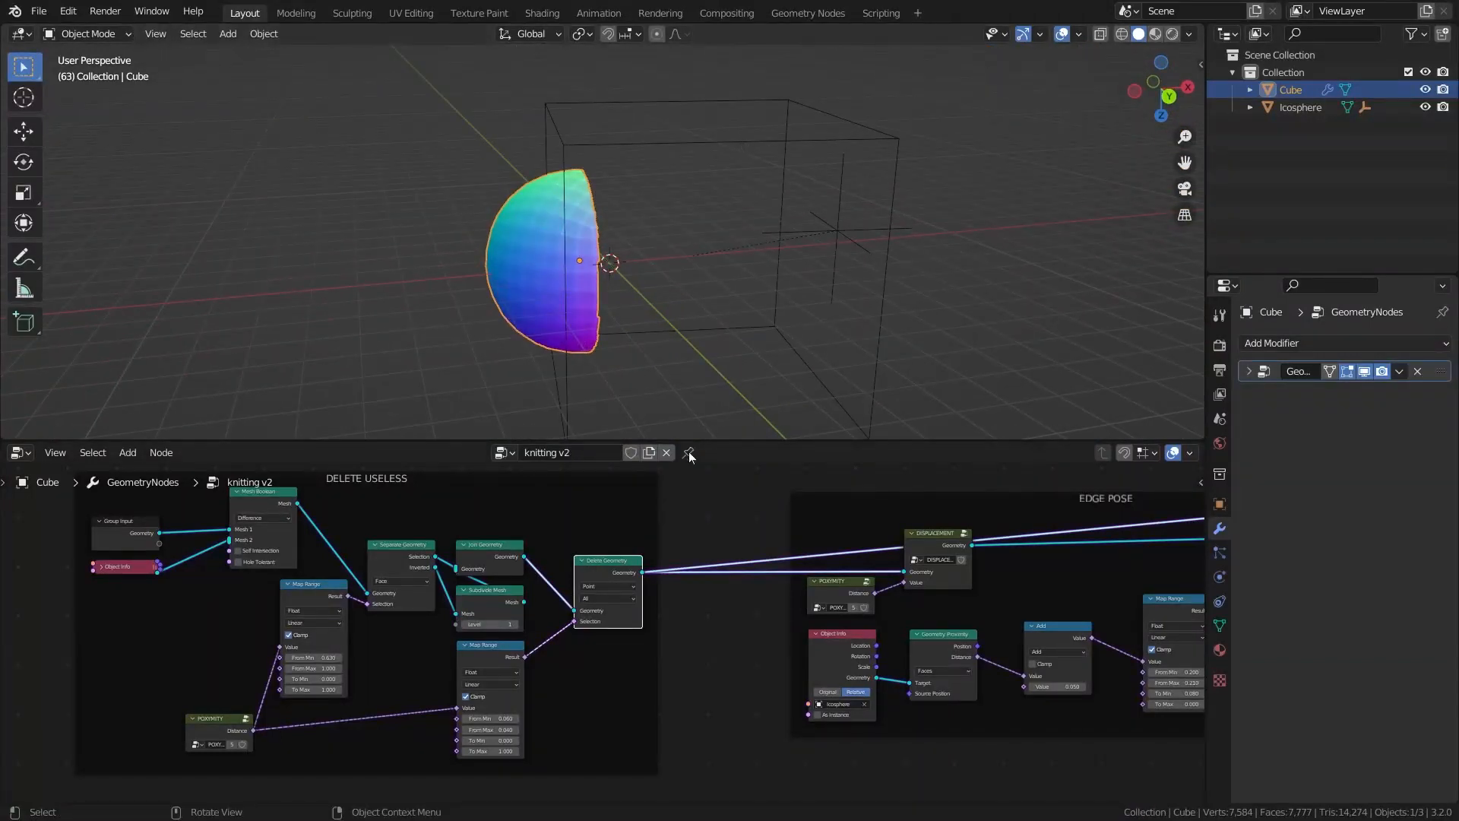
Pin the knitting v2 node tree, select the Icosphere and move it to shift the cut through the sphere
left_click(677, 141)
key("g")
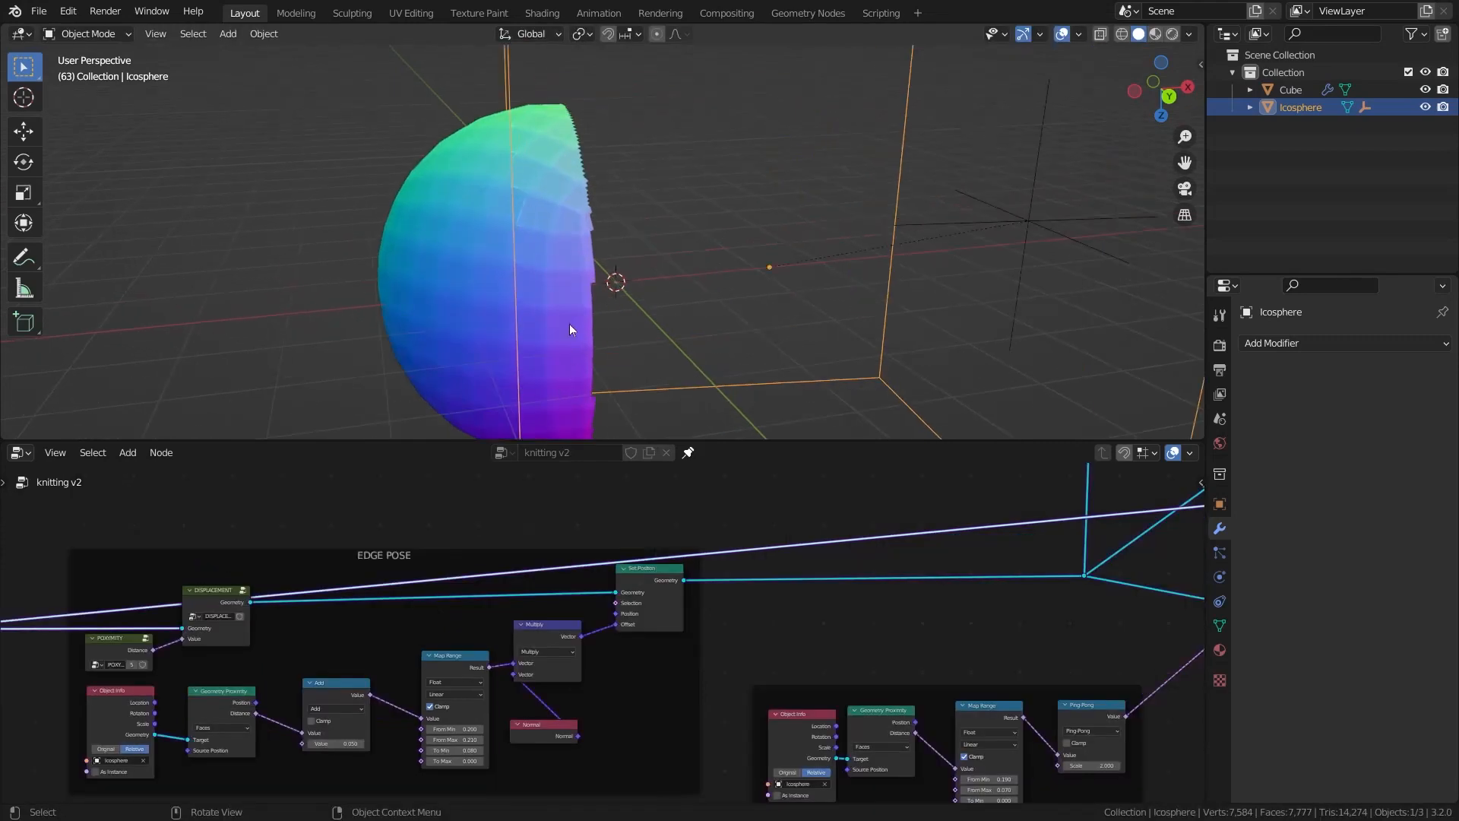
Preview the Set Position output of the EDGE POSE frame and examine the sphere's cut edge
scroll(573, 257, "up", 5)
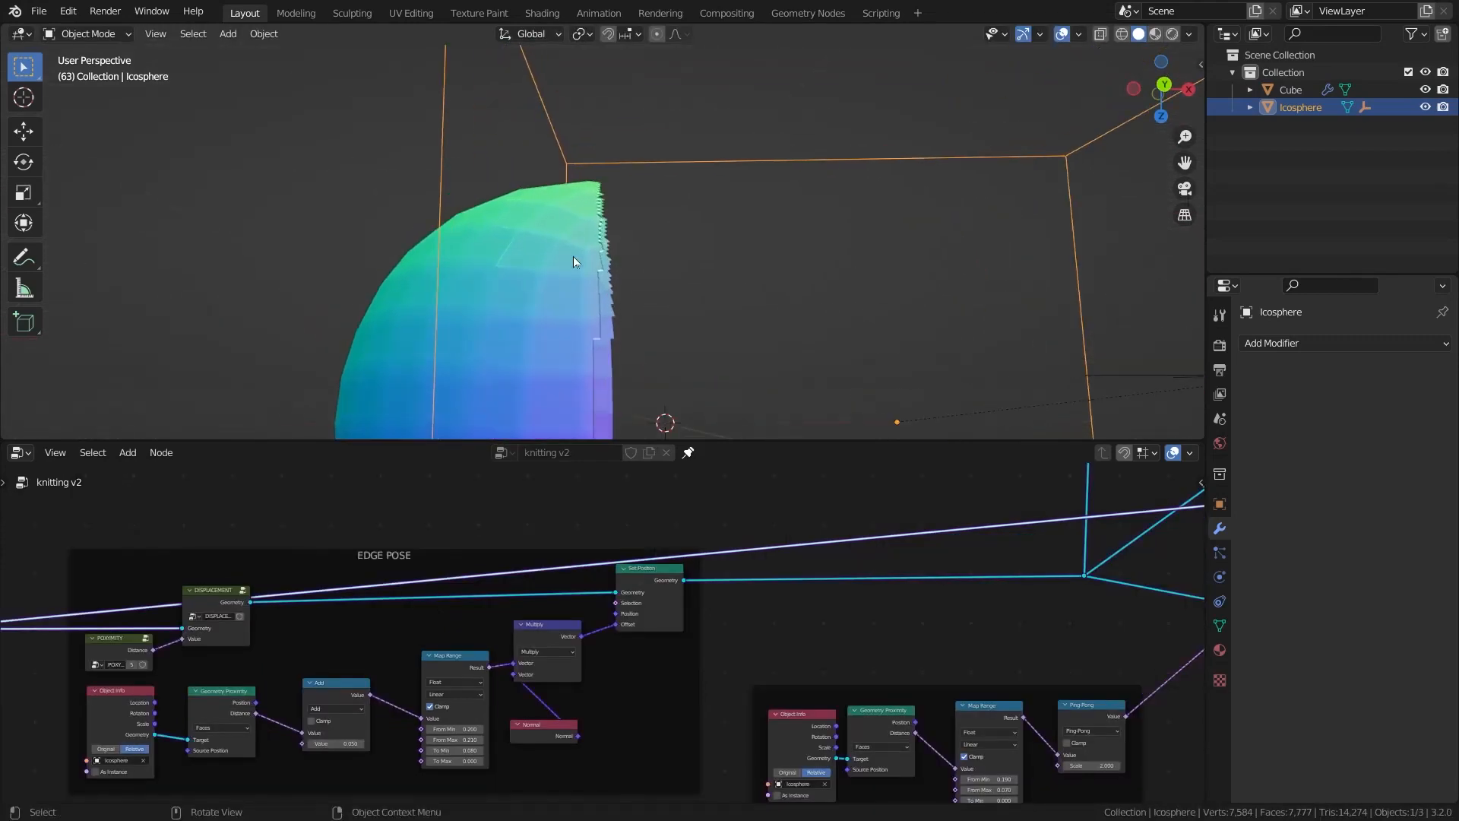
left_click(647, 581, "ctrl+shift")
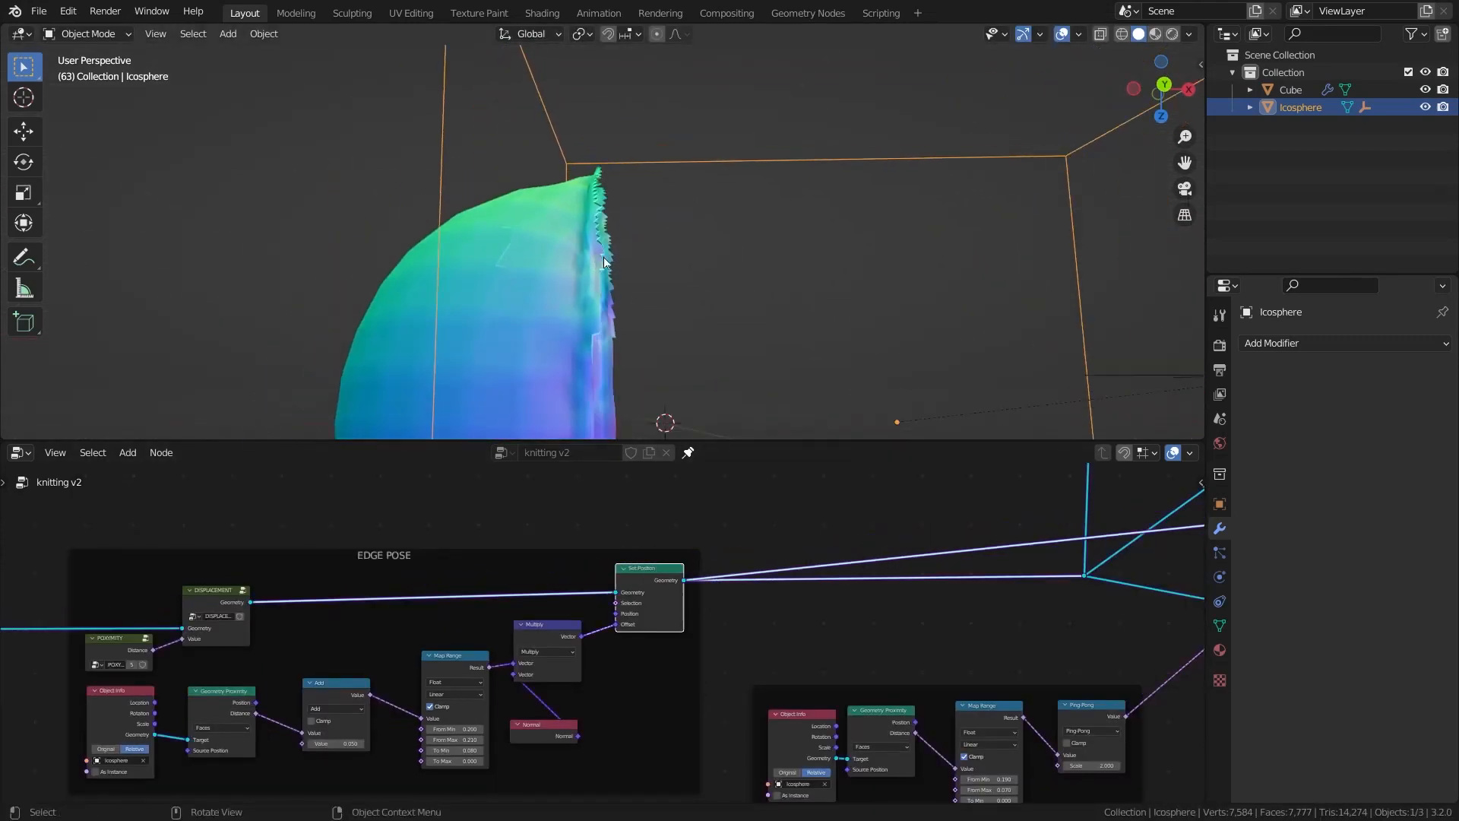
middle_click_drag(603, 257, 539, 218)
Preview the Realize Instances output of the INSTANCE THREADS frame and look at the threads from another angle
scroll(757, 601, "down", 11)
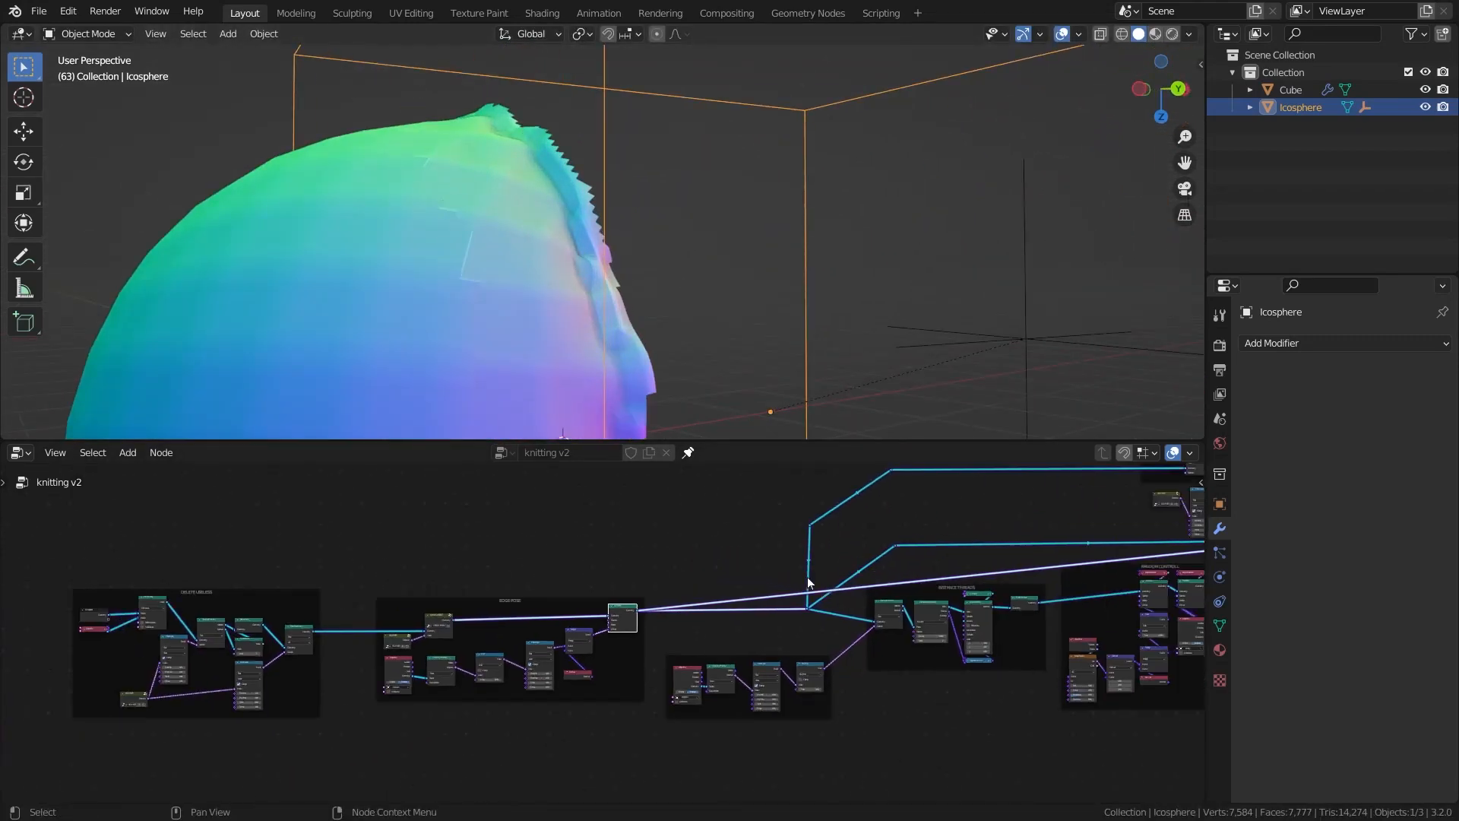
middle_click_drag(811, 583, 450, 595)
scroll(450, 595, "up", 11)
middle_click_drag(636, 230, 613, 192)
left_click(731, 589, "ctrl+shift")
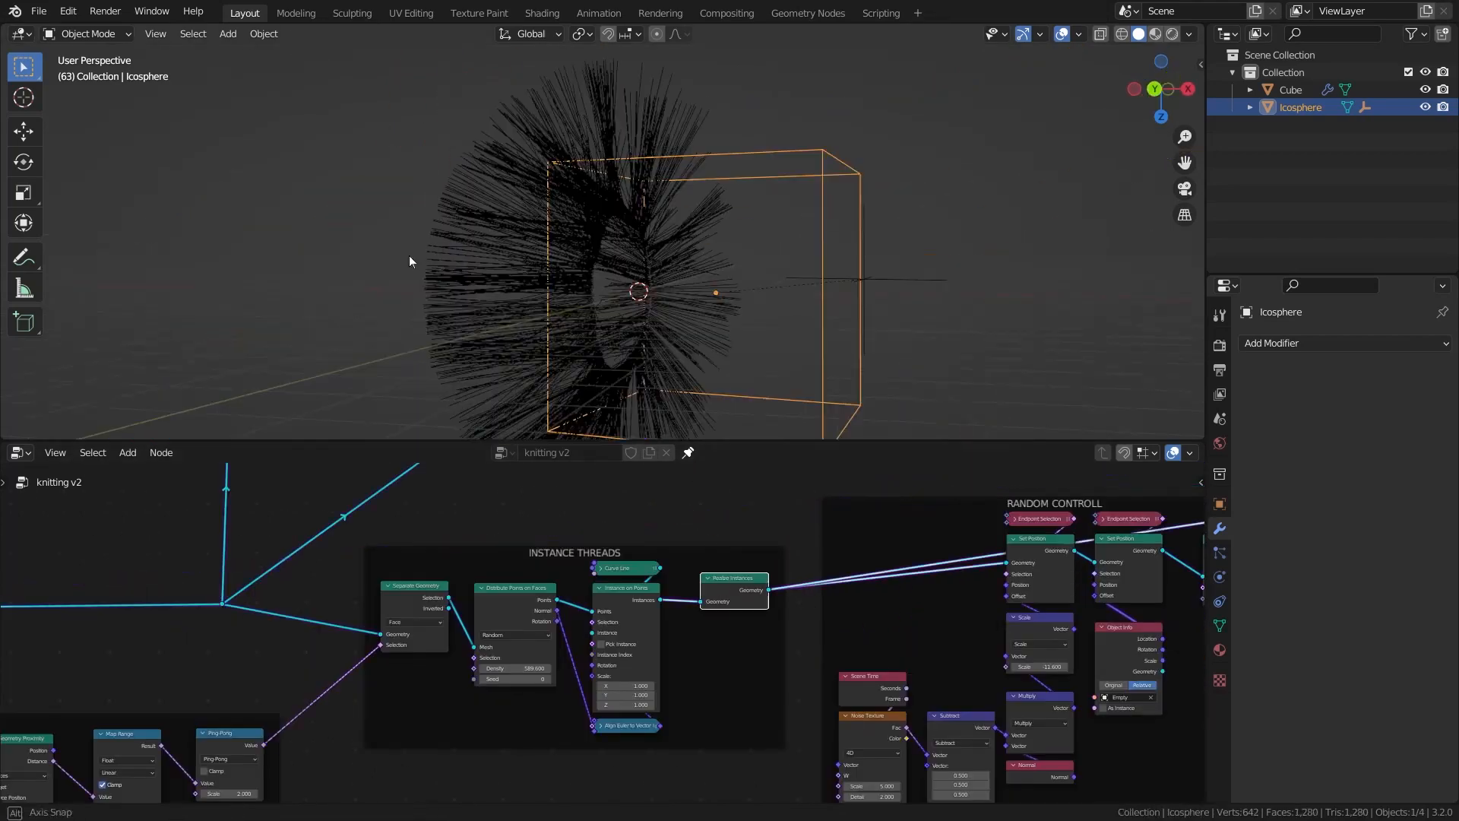
middle_click_drag(409, 255, 776, 219)
Preview the Resample Curve output of the RANDOM CONTROLL frame
scroll(950, 551, "down", 4)
middle_click_drag(950, 551, 531, 585)
scroll(612, 561, "up", 6)
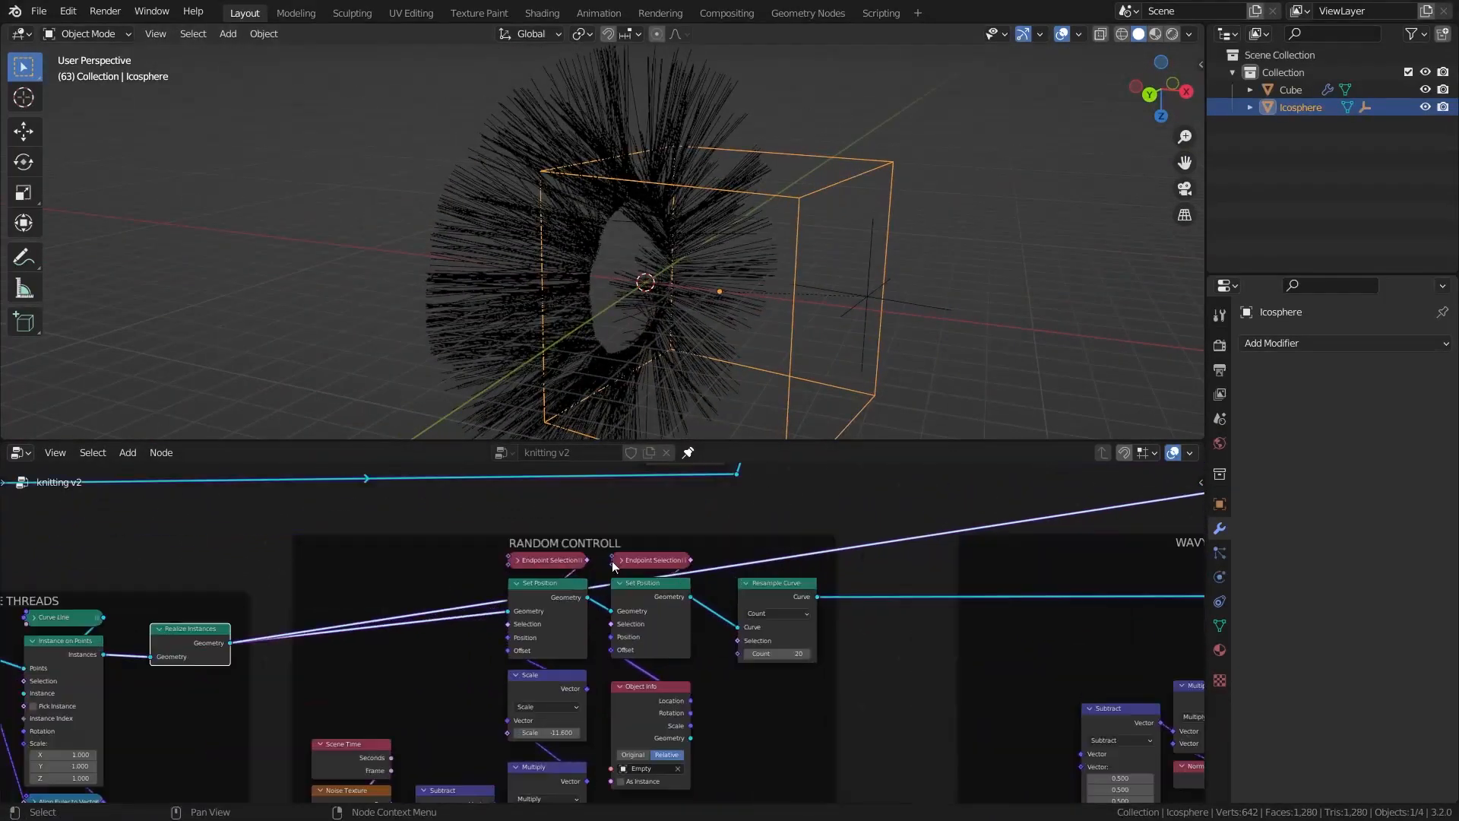
left_click(769, 588, "ctrl+shift")
middle_click_drag(628, 282, 760, 279)
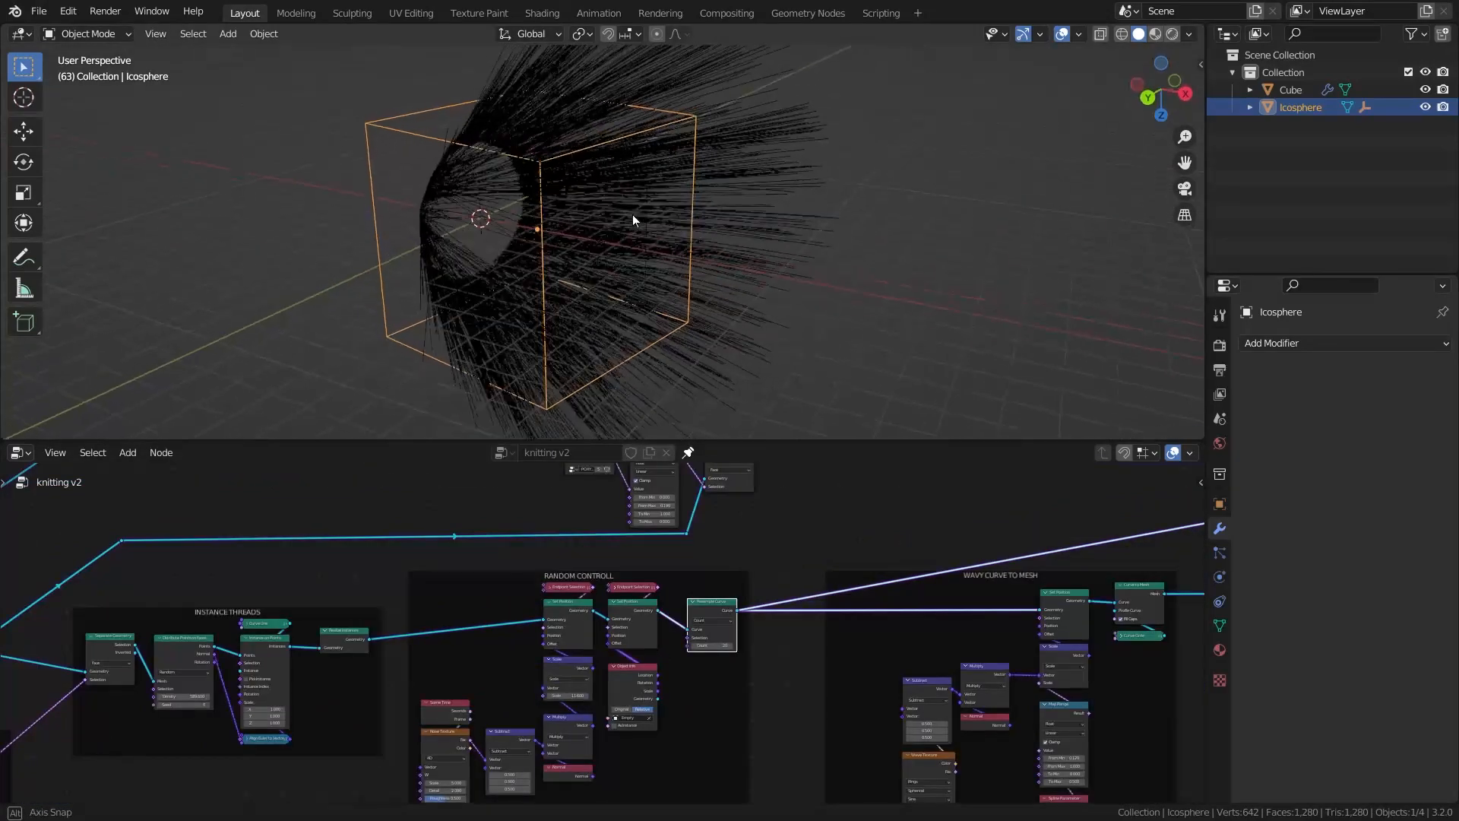
Move the Empty that directs the thread ends to about X 6.25 m, Y -2.46 m, Z 0.71 m
middle_click_drag(633, 216, 703, 227)
left_click(642, 216)
left_click(653, 234)
key("g")
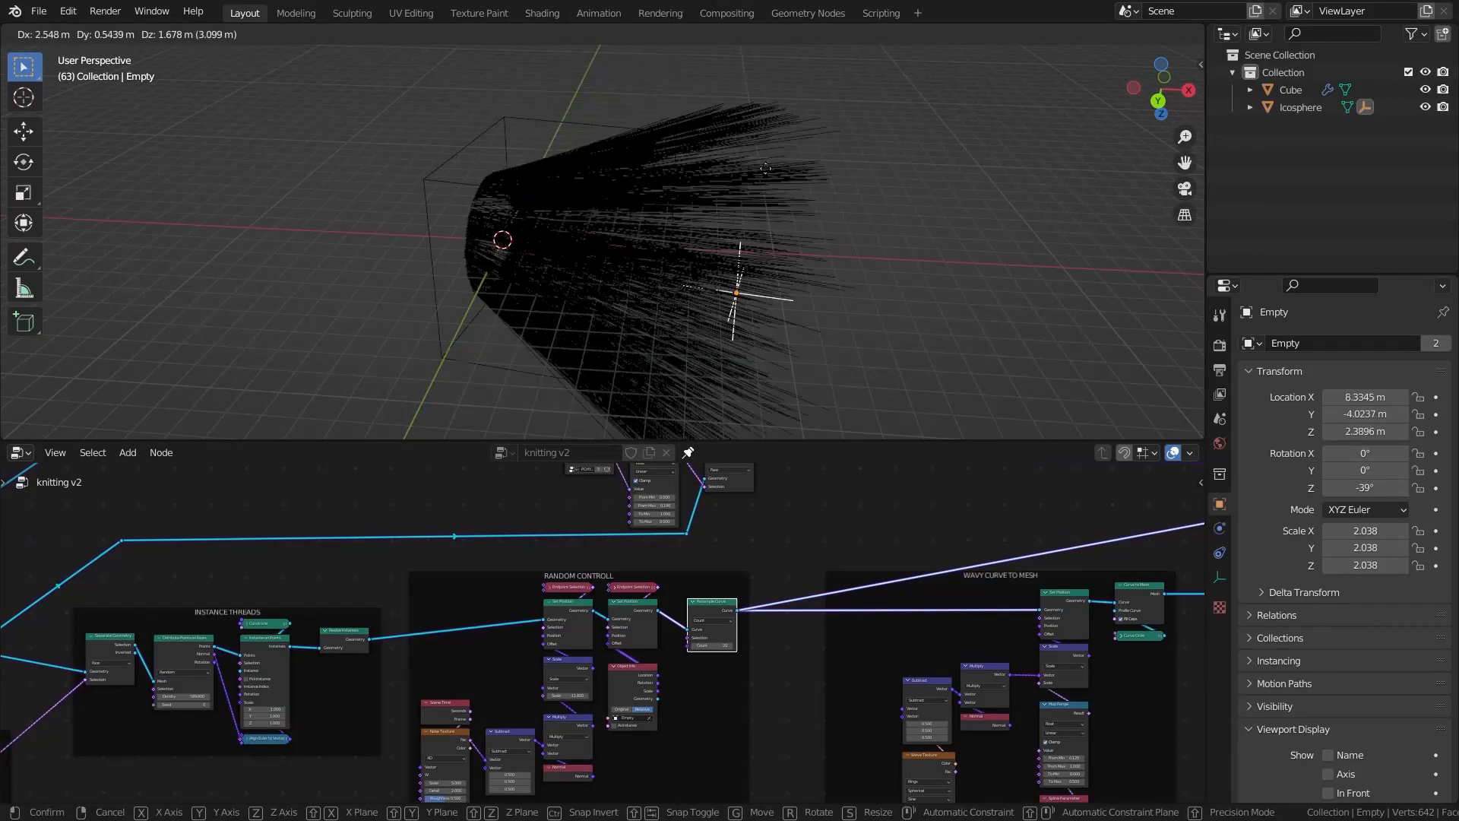
left_click(603, 373)
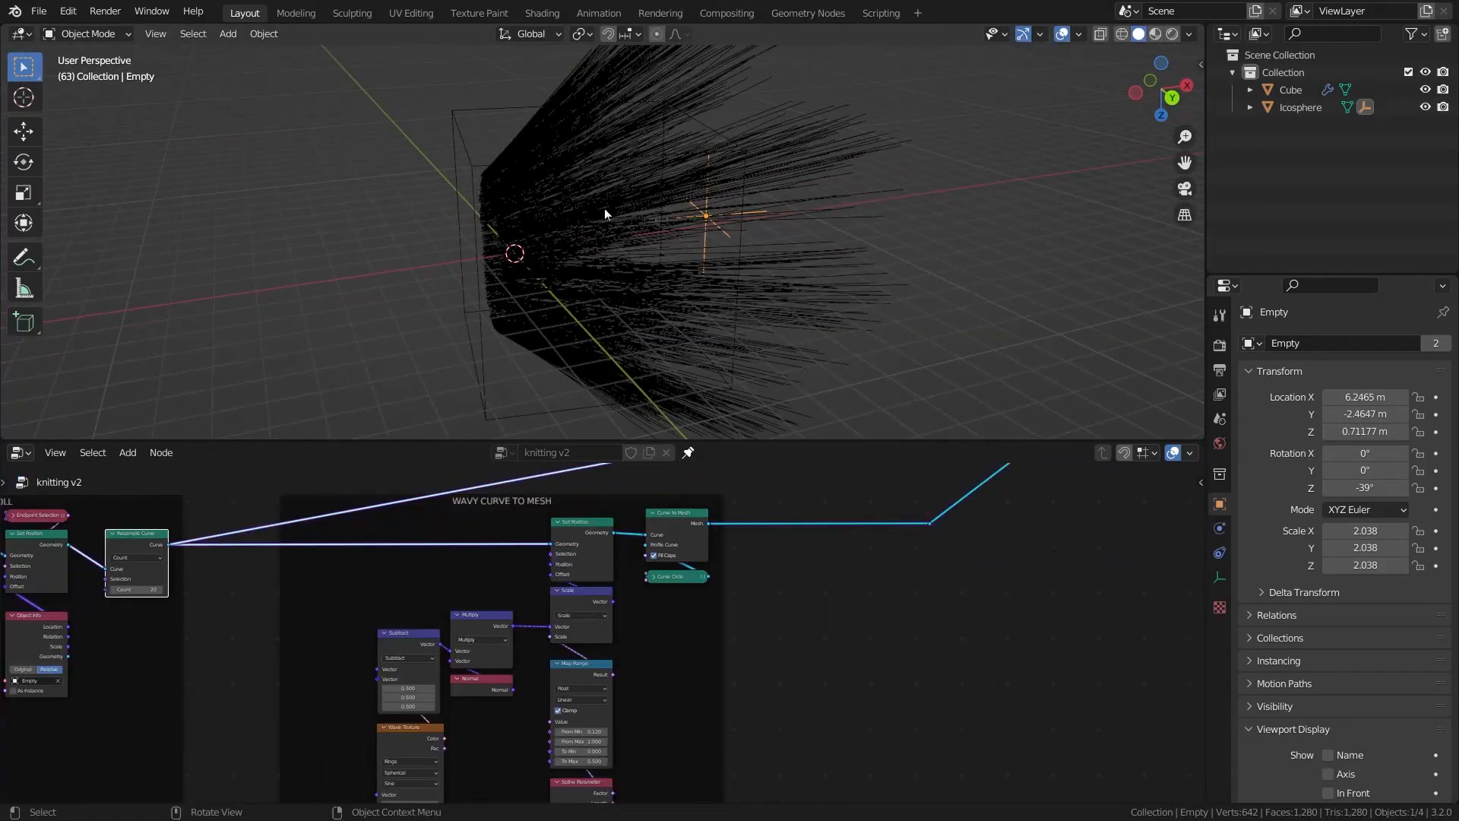
Preview the Curve to Mesh output of the WAVY CURVE TO MESH frame and view the wavy threads up close
middle_click_drag(604, 208, 670, 340)
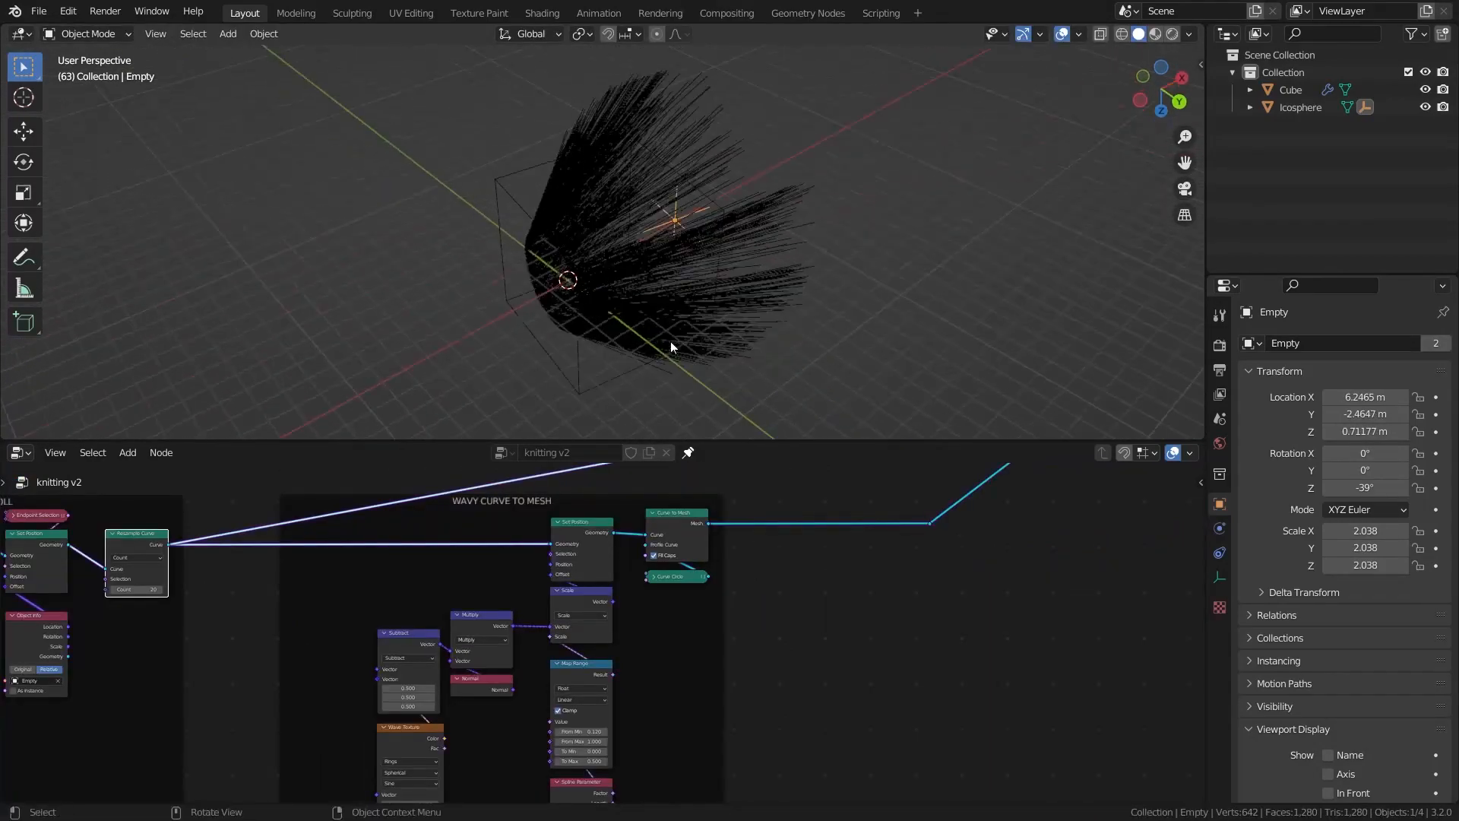
scroll(672, 530, "up", 1)
left_click(681, 507, "ctrl+shift")
scroll(663, 211, "up", 5)
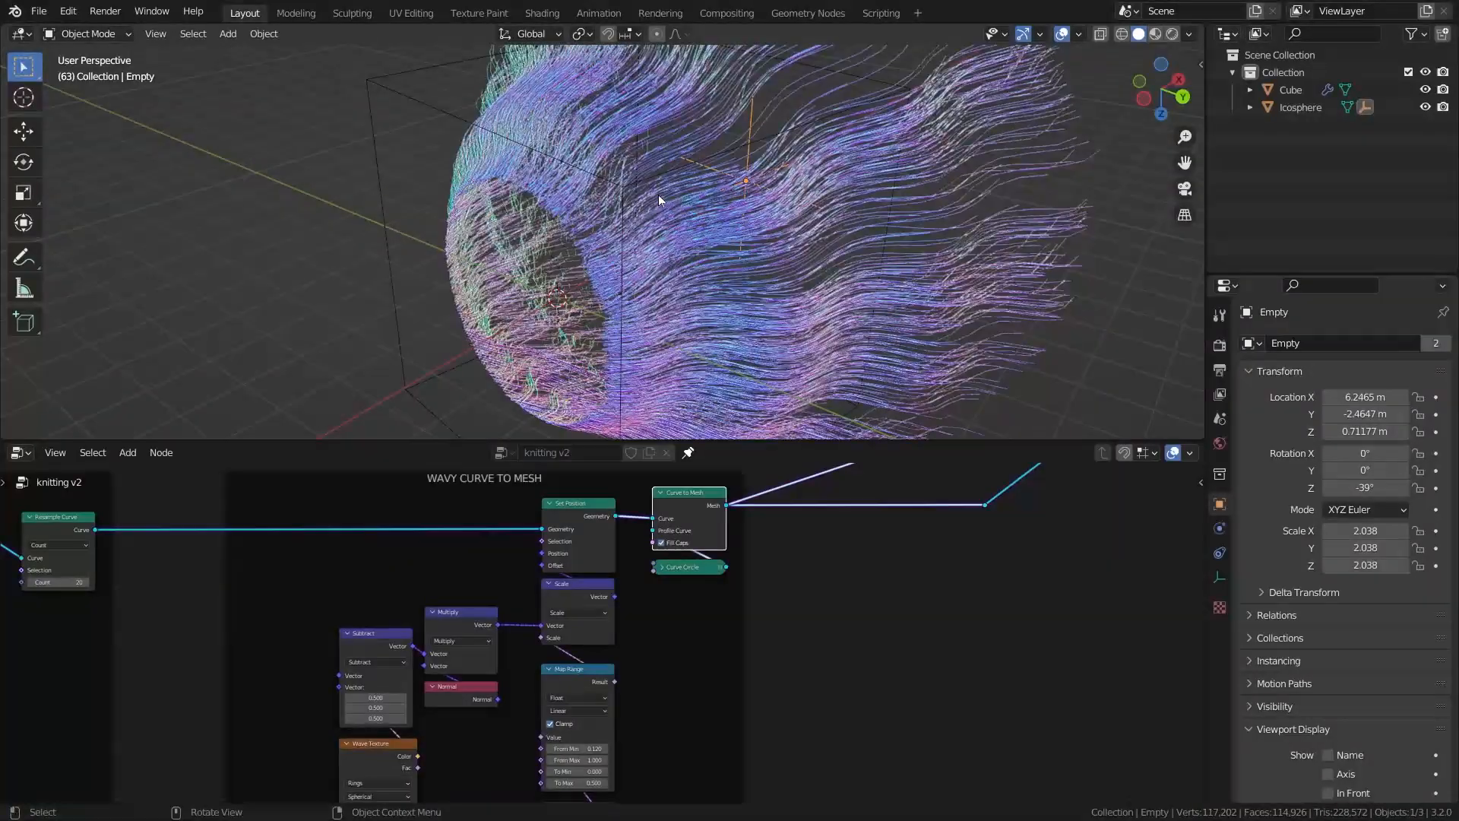
Play the animation of the wavy threads and stop it
key("space")
scroll(787, 216, "down", 4)
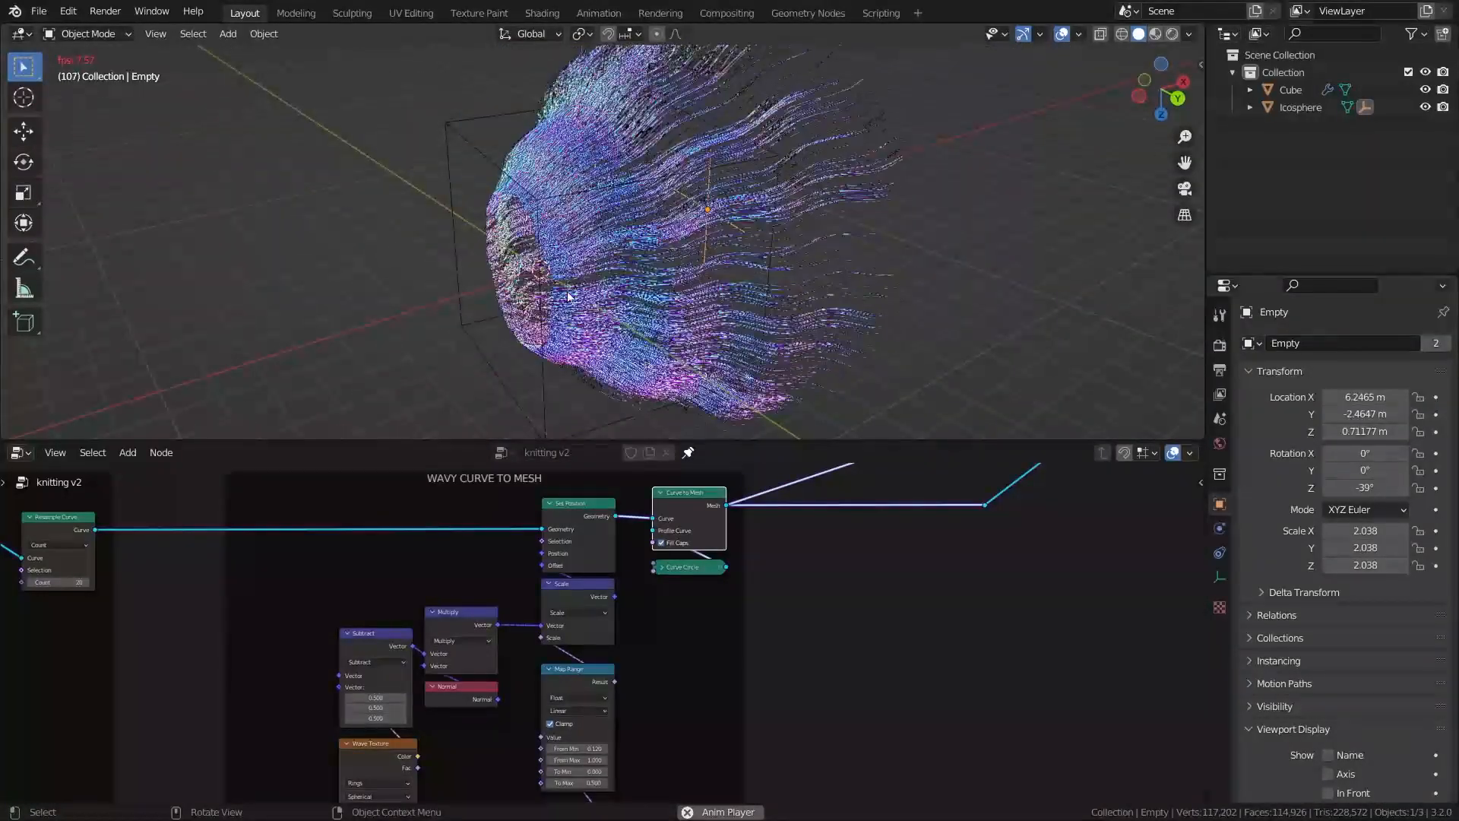
key("space")
Preview the Curve to Mesh output of the upper frame and examine the mesh strip along the cut edge
scroll(655, 572, "down", 5)
middle_click_drag(657, 563, 748, 768)
scroll(637, 596, "up", 2)
left_click(619, 570, "ctrl+shift")
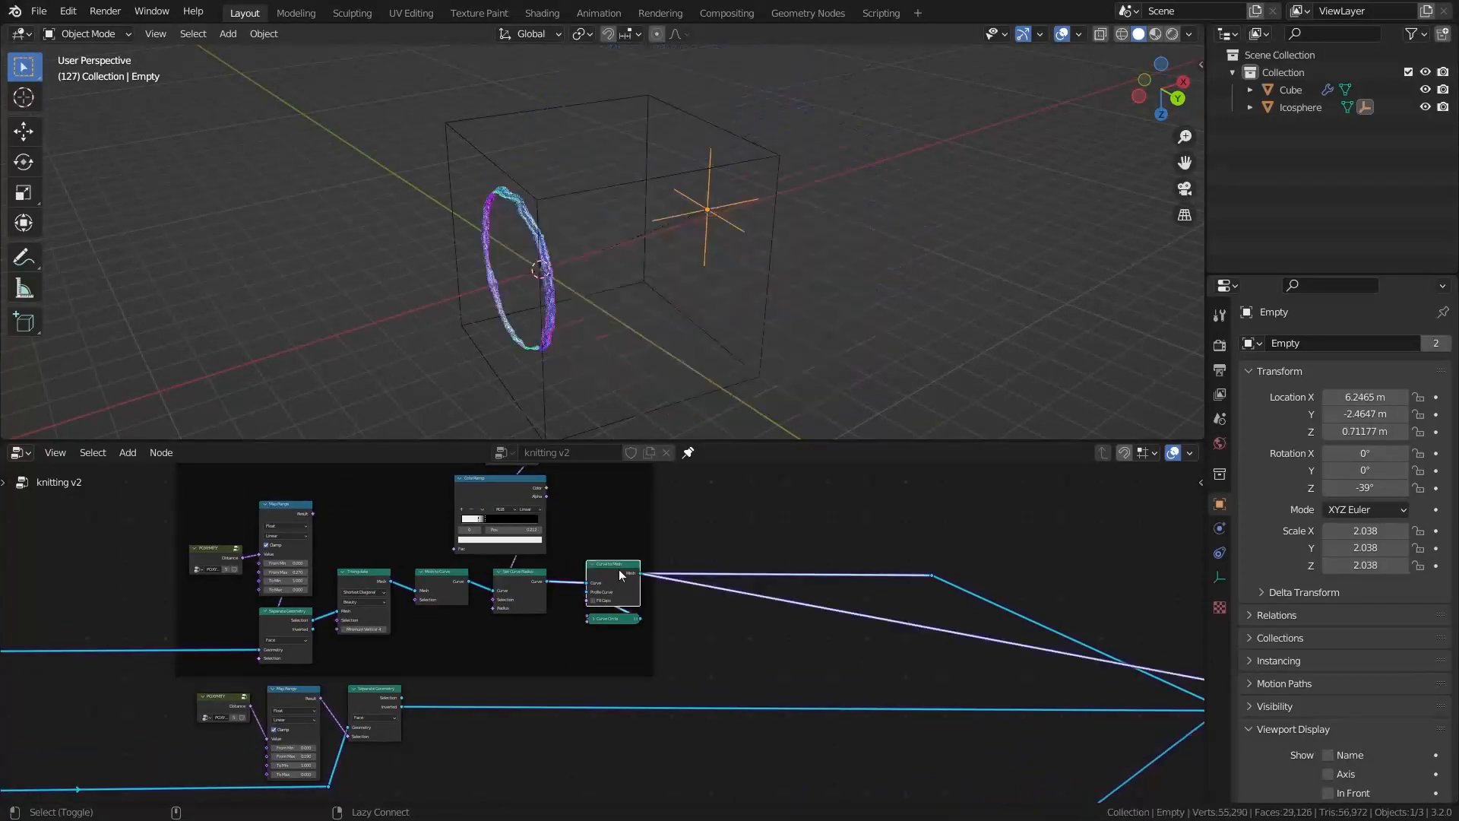
middle_click_drag(524, 361, 737, 375)
scroll(828, 210, "up", 6)
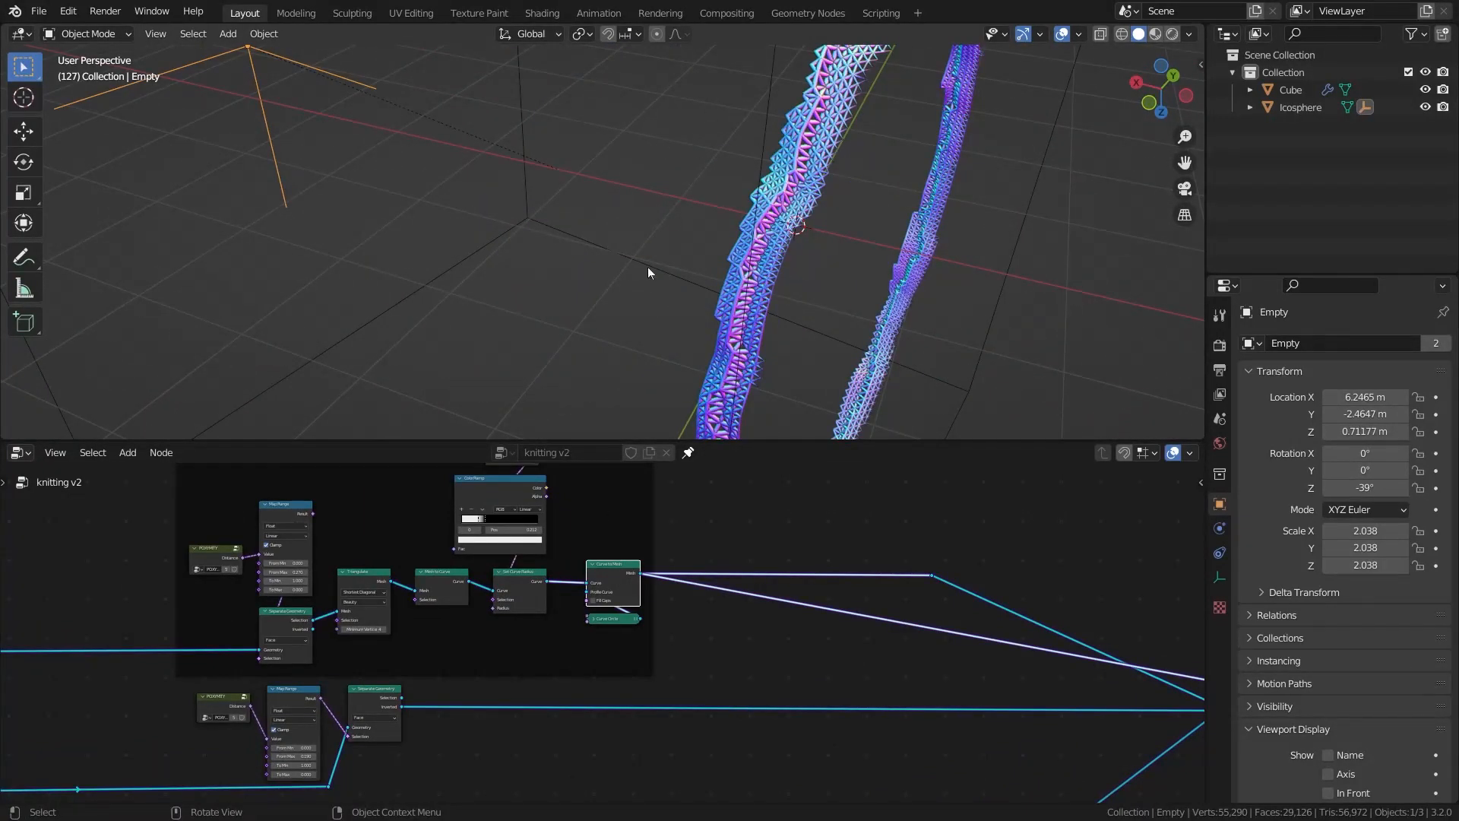
Preview the final Join Geometry output and examine the combined sphere, edge strip and threads
scroll(860, 559, "down", 4)
left_click(860, 559, "ctrl+shift")
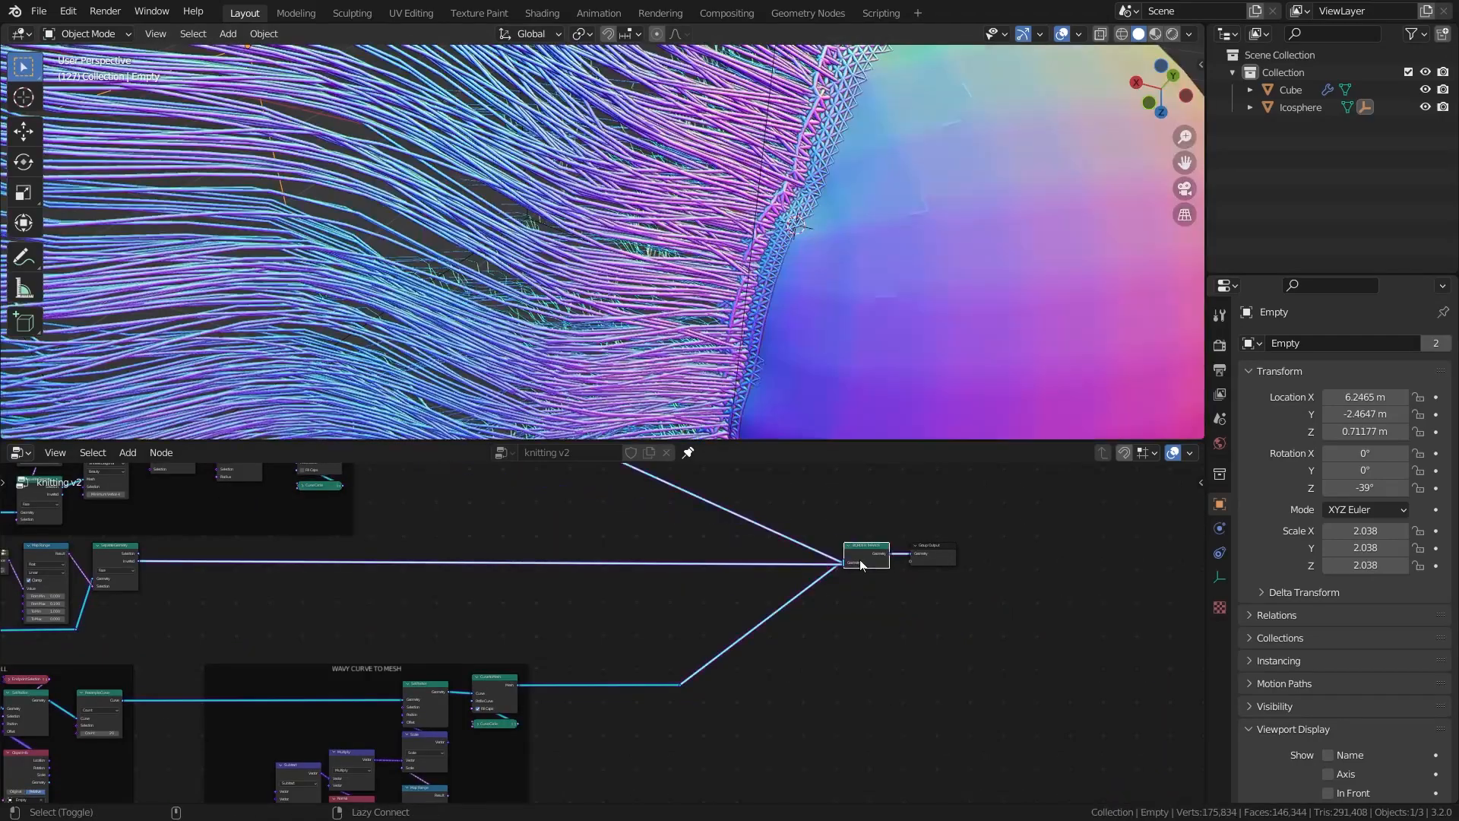
scroll(766, 222, "down", 5)
middle_click_drag(850, 227, 850, 190)
scroll(814, 158, "up", 3)
scroll(850, 190, "up", 1)
scroll(524, 486, "down", 2)
scroll(706, 256, "up", 1)
middle_click_drag(553, 304, 642, 309, "shift")
scroll(707, 259, "up", 2)
Start animation playback, select the Icosphere and move it along the X axis across the sphere
key("space")
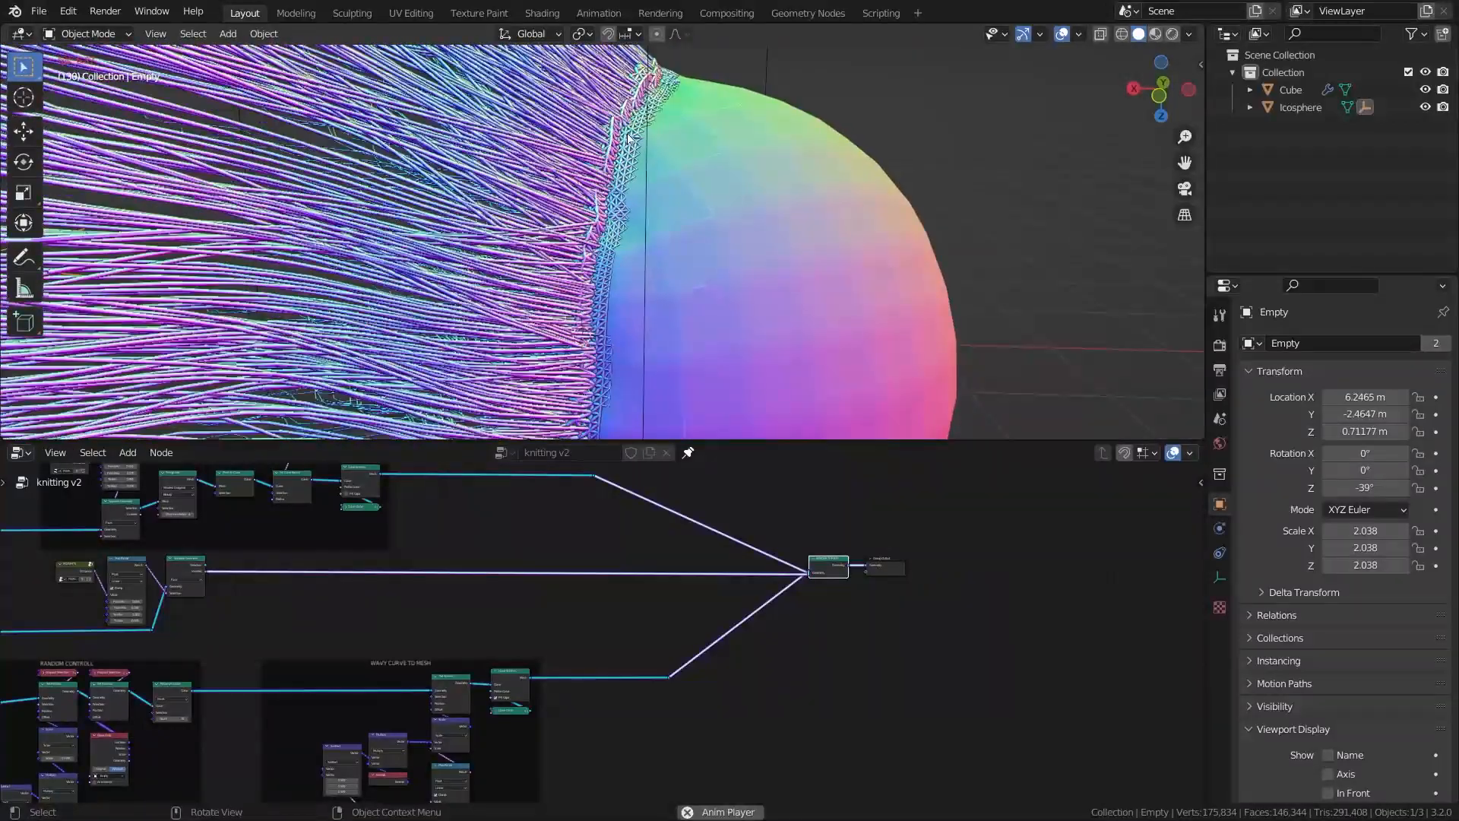
scroll(687, 57, "down", 3)
left_click(695, 71)
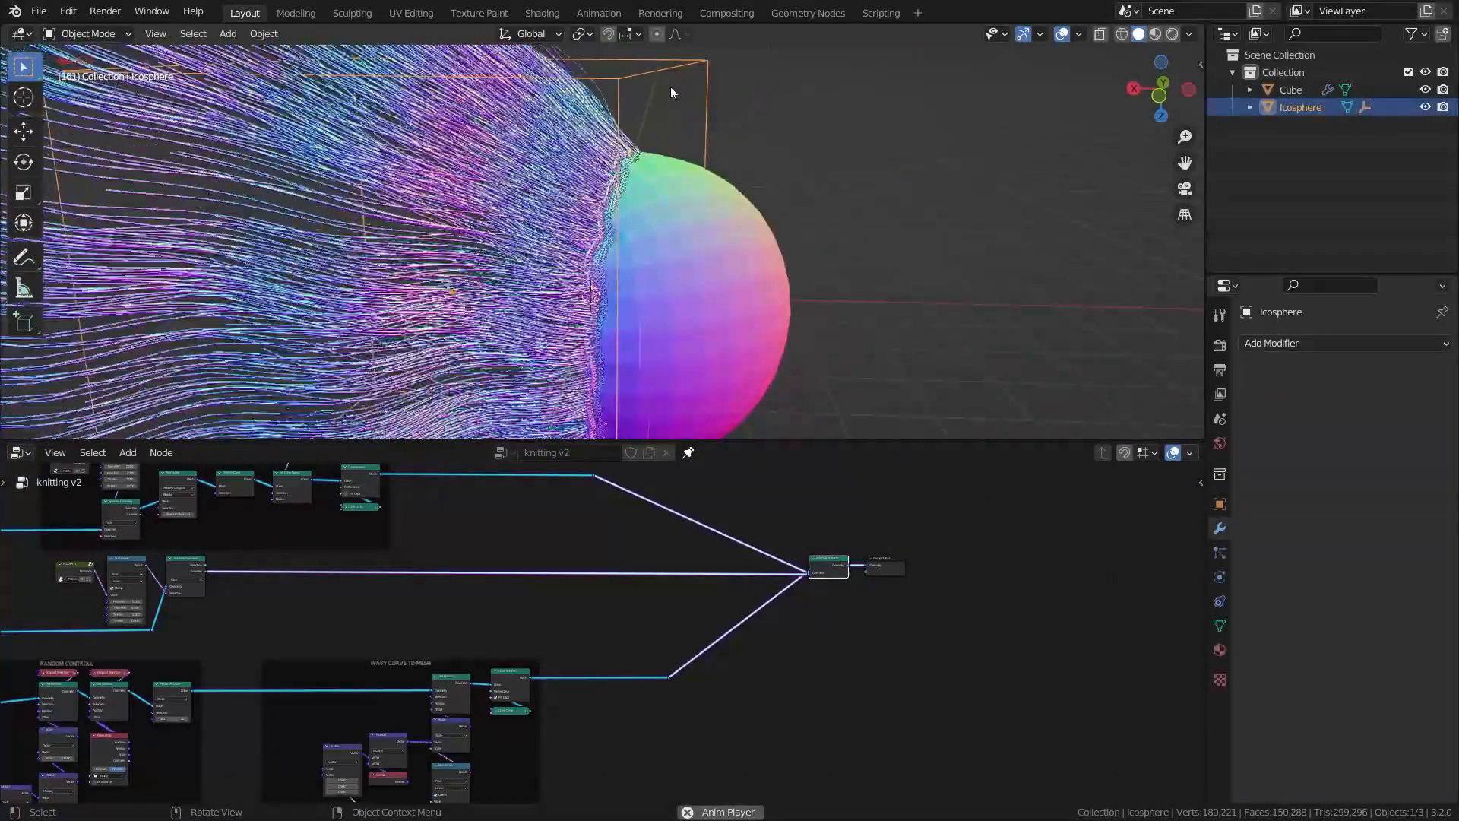
scroll(666, 114, "up", 4)
key("g")
key("x")
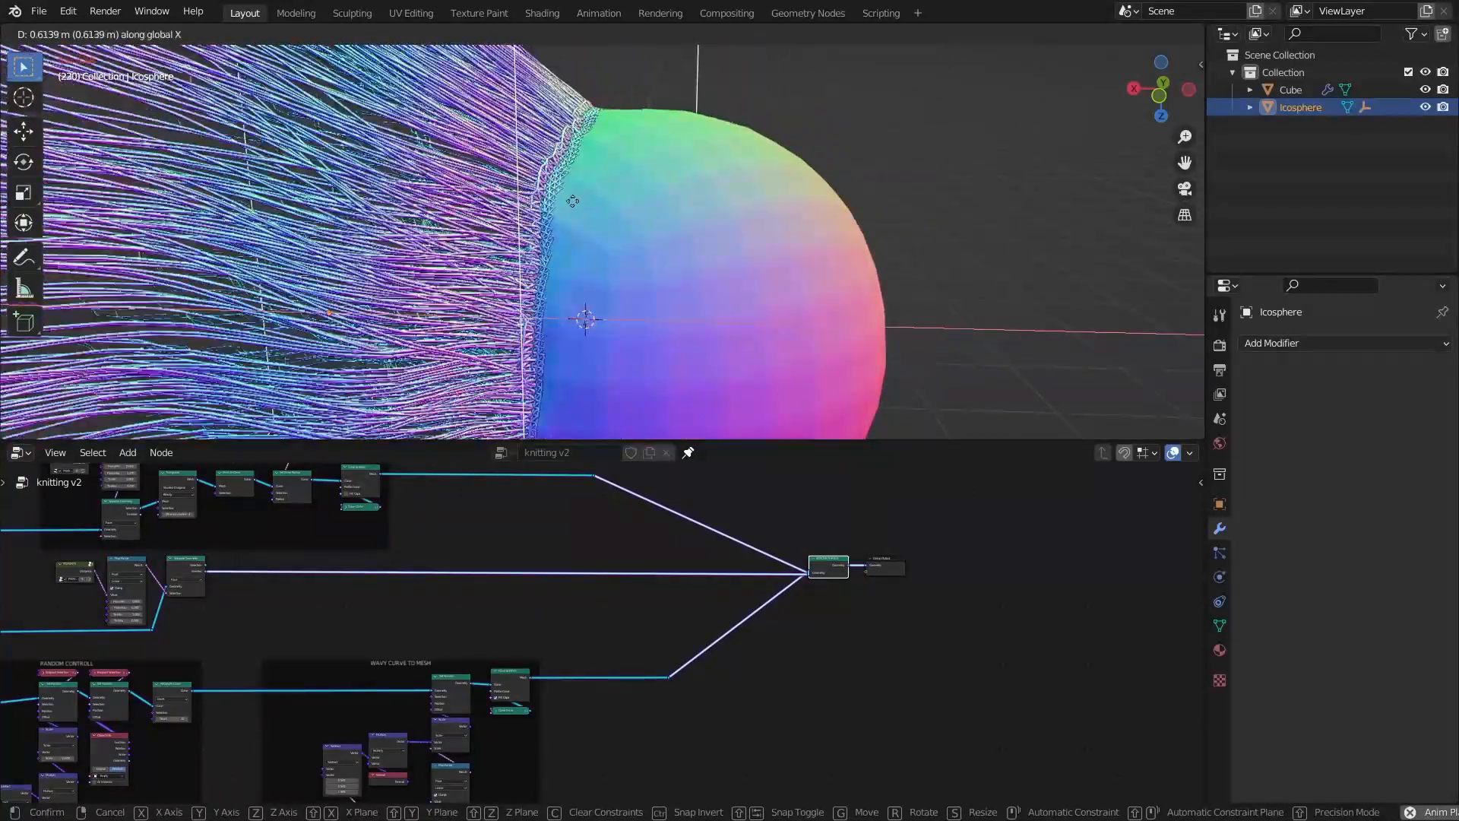
left_click(587, 208)
scroll(681, 290, "down", 5)
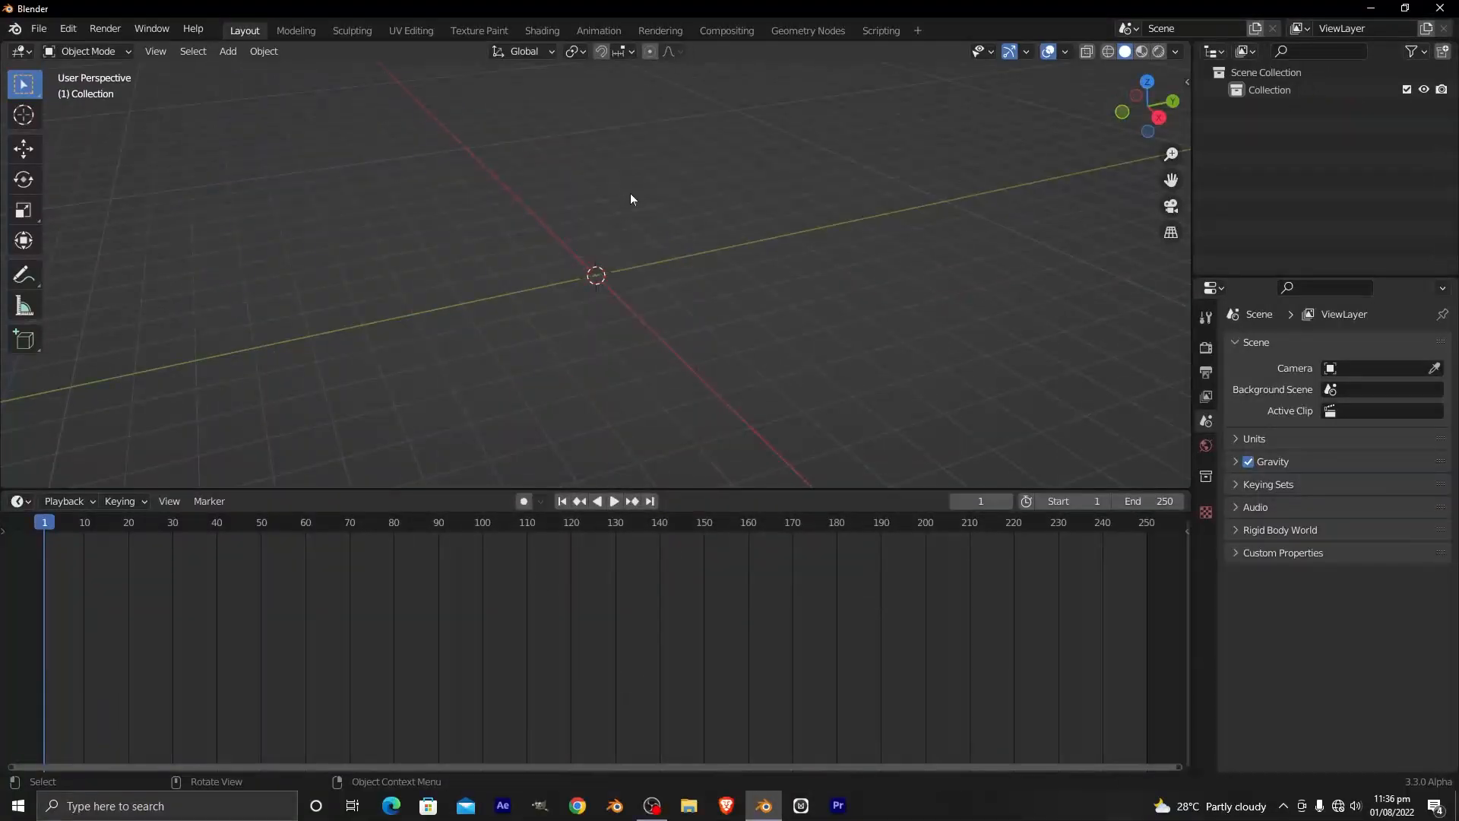
Add a cube mesh at the centre of the empty scene
middle_click_drag(646, 237, 650, 262)
key("alt+F11")
middle_click_drag(566, 228, 613, 229)
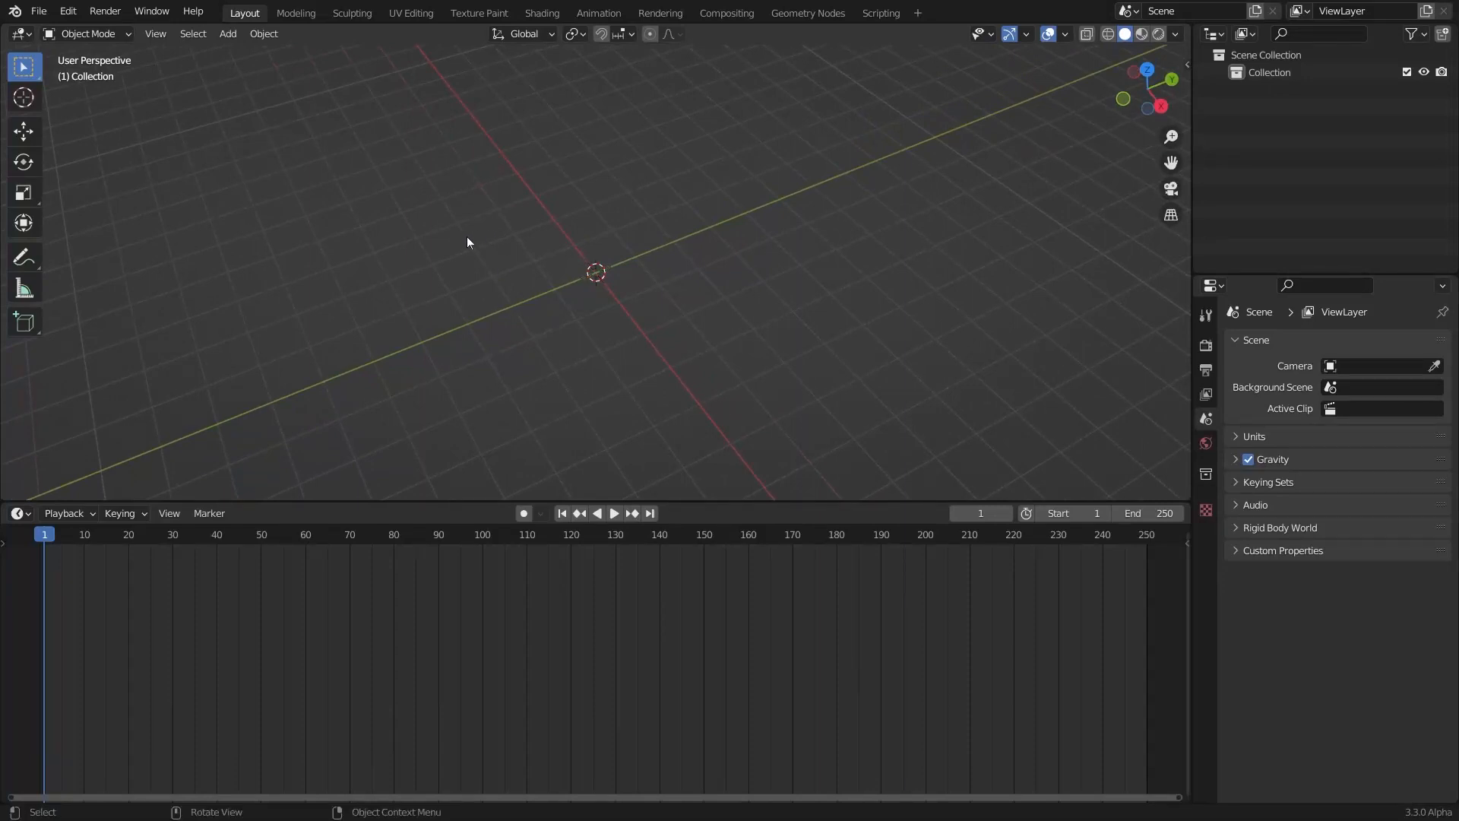
key("shift+a")
mouse_move(530, 193)
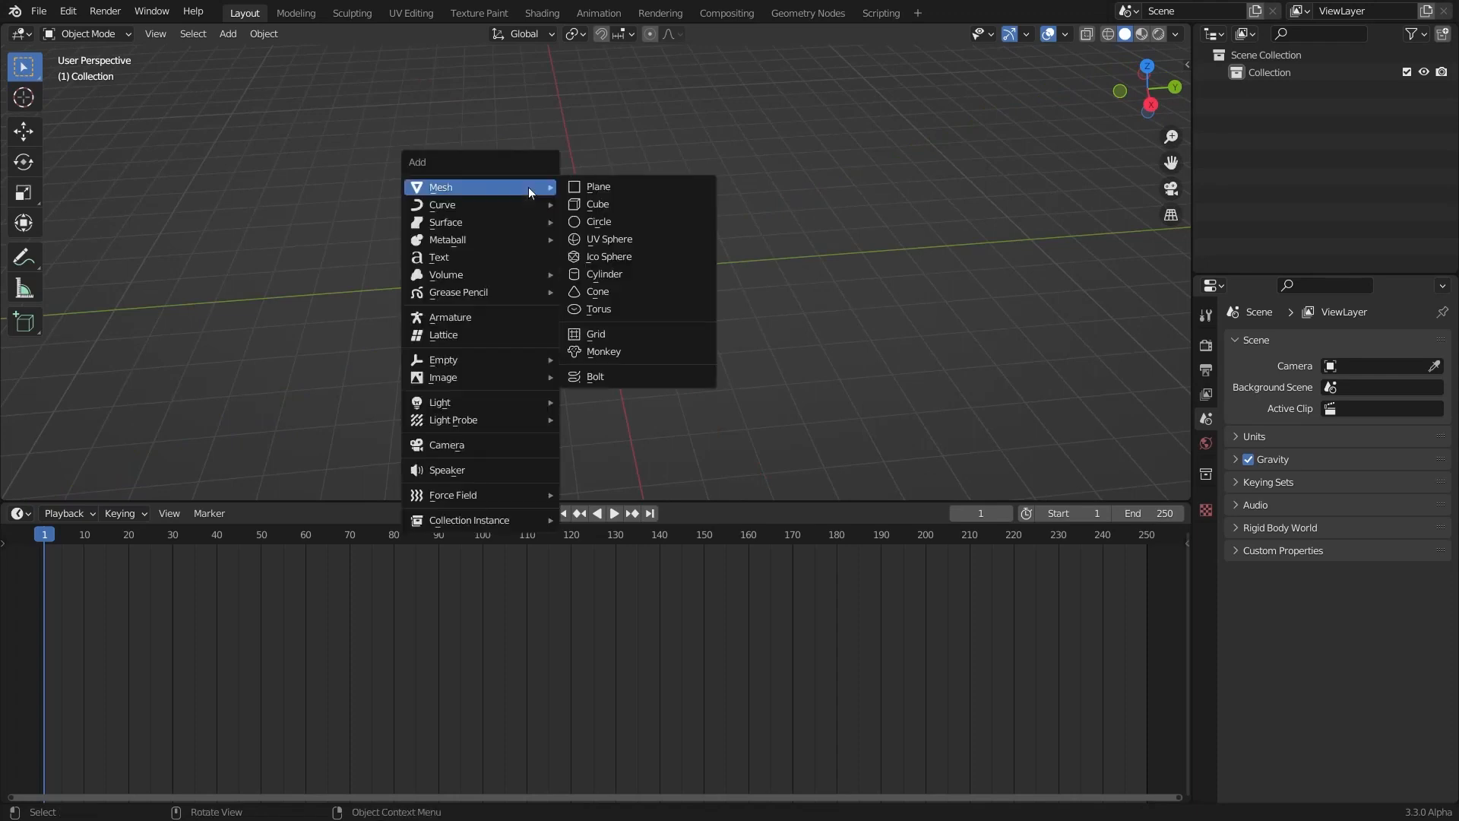
left_click(597, 204)
Scale the cube uniformly by 2 and apply its scale
key("s")
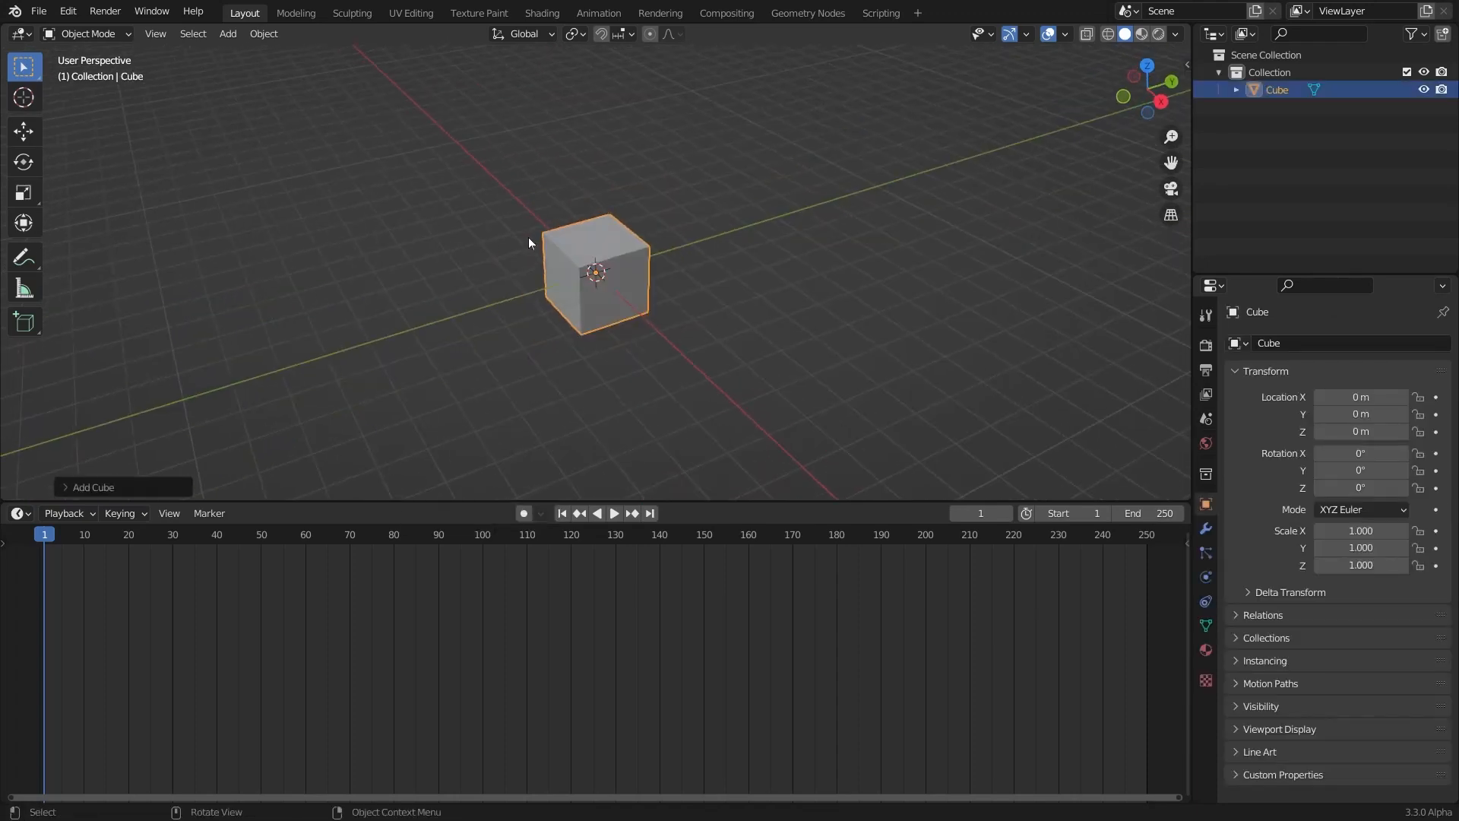
left_click(418, 223)
key("ctrl+a")
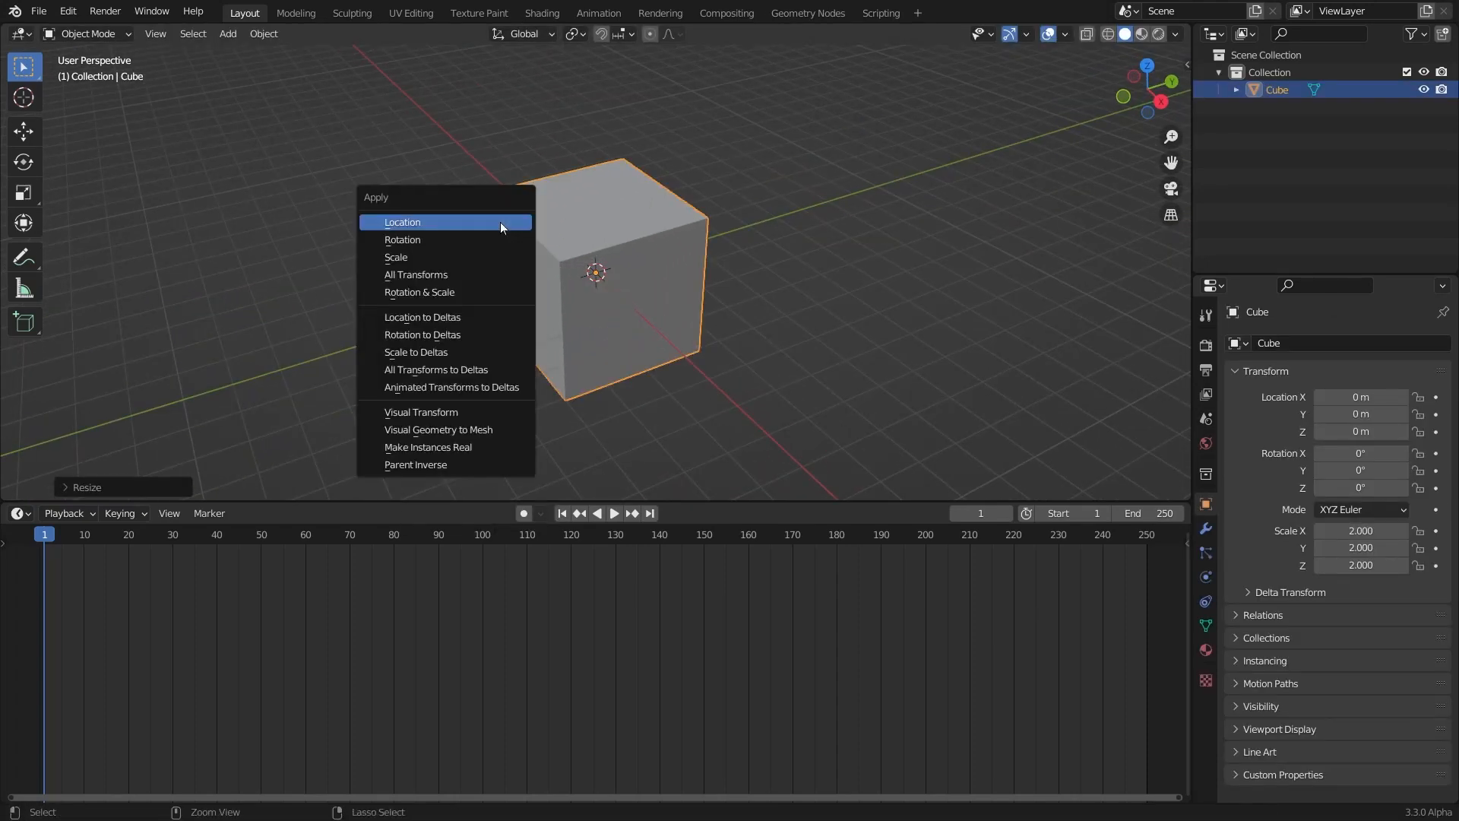
left_click(472, 256)
Turn the cube into a sphere with a level 3 Subdivision modifier and apply the modifier
key("ctrl+2")
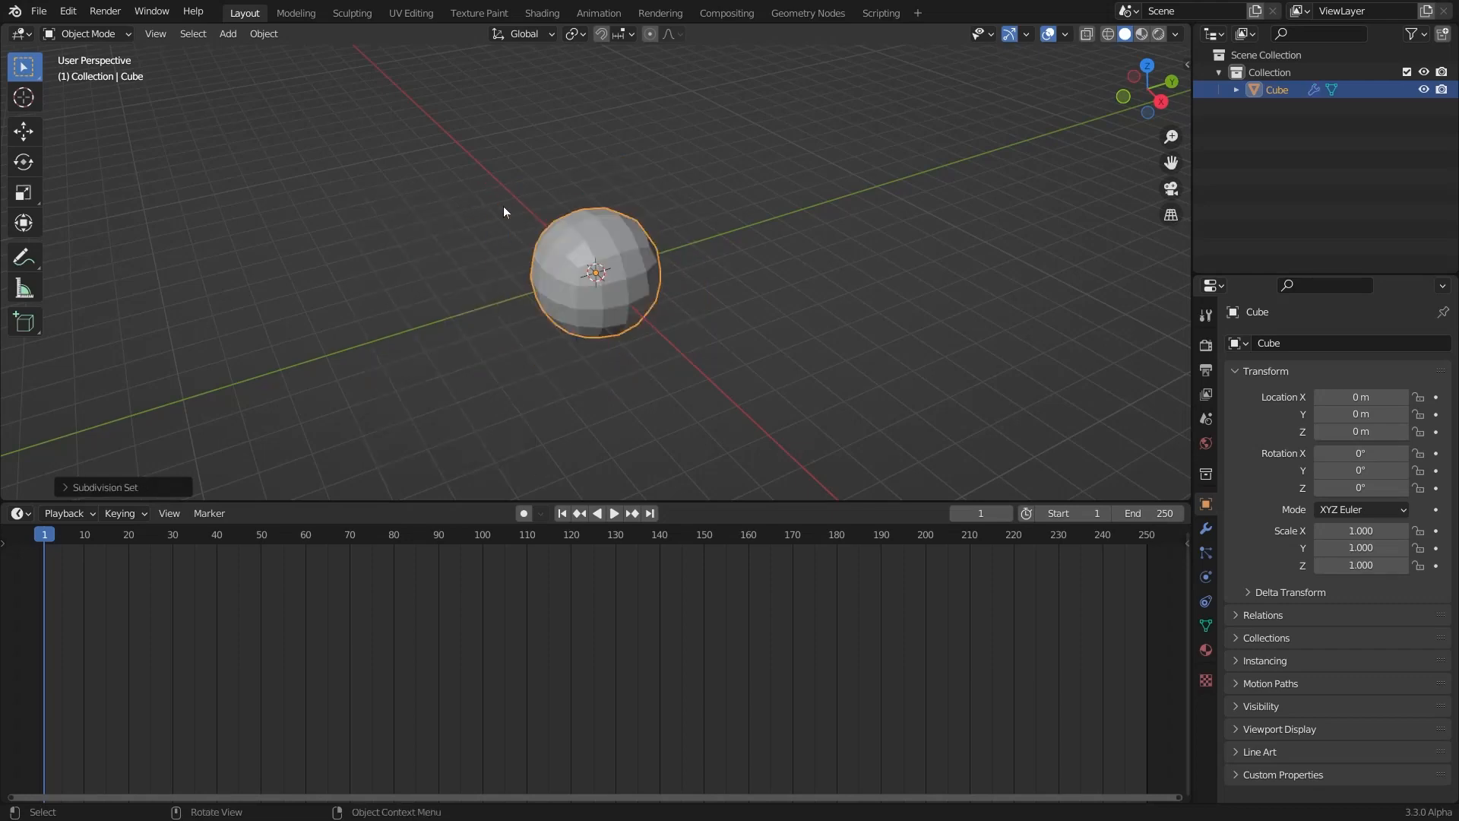
middle_click_drag(504, 211, 650, 347)
scroll(596, 272, "up", 3)
key("ctrl+3")
scroll(635, 261, "down", 3)
scroll(651, 347, "up", 2)
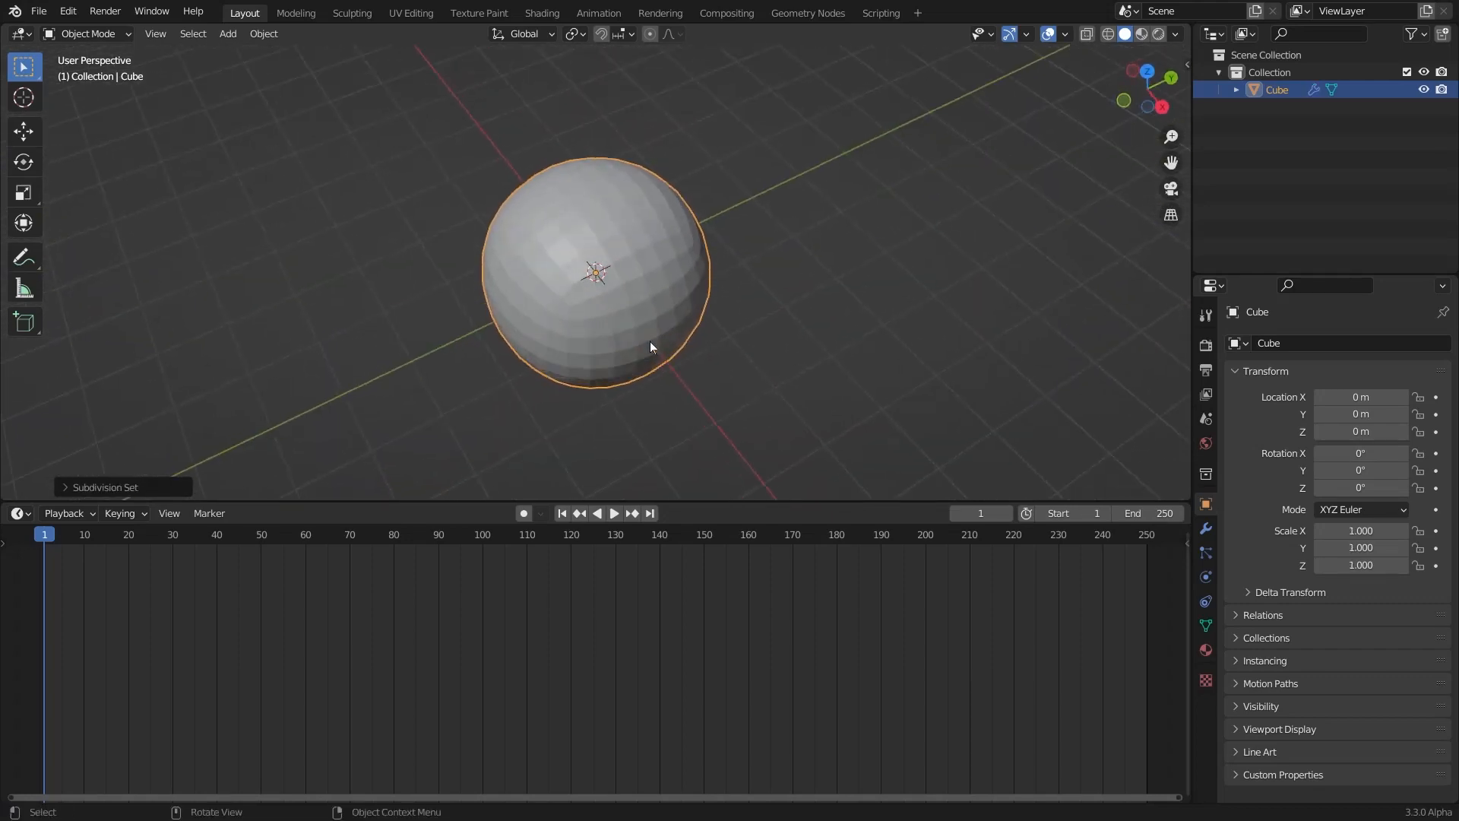
left_click(1205, 529)
middle_click_drag(906, 308, 879, 264)
key("ctrl+a")
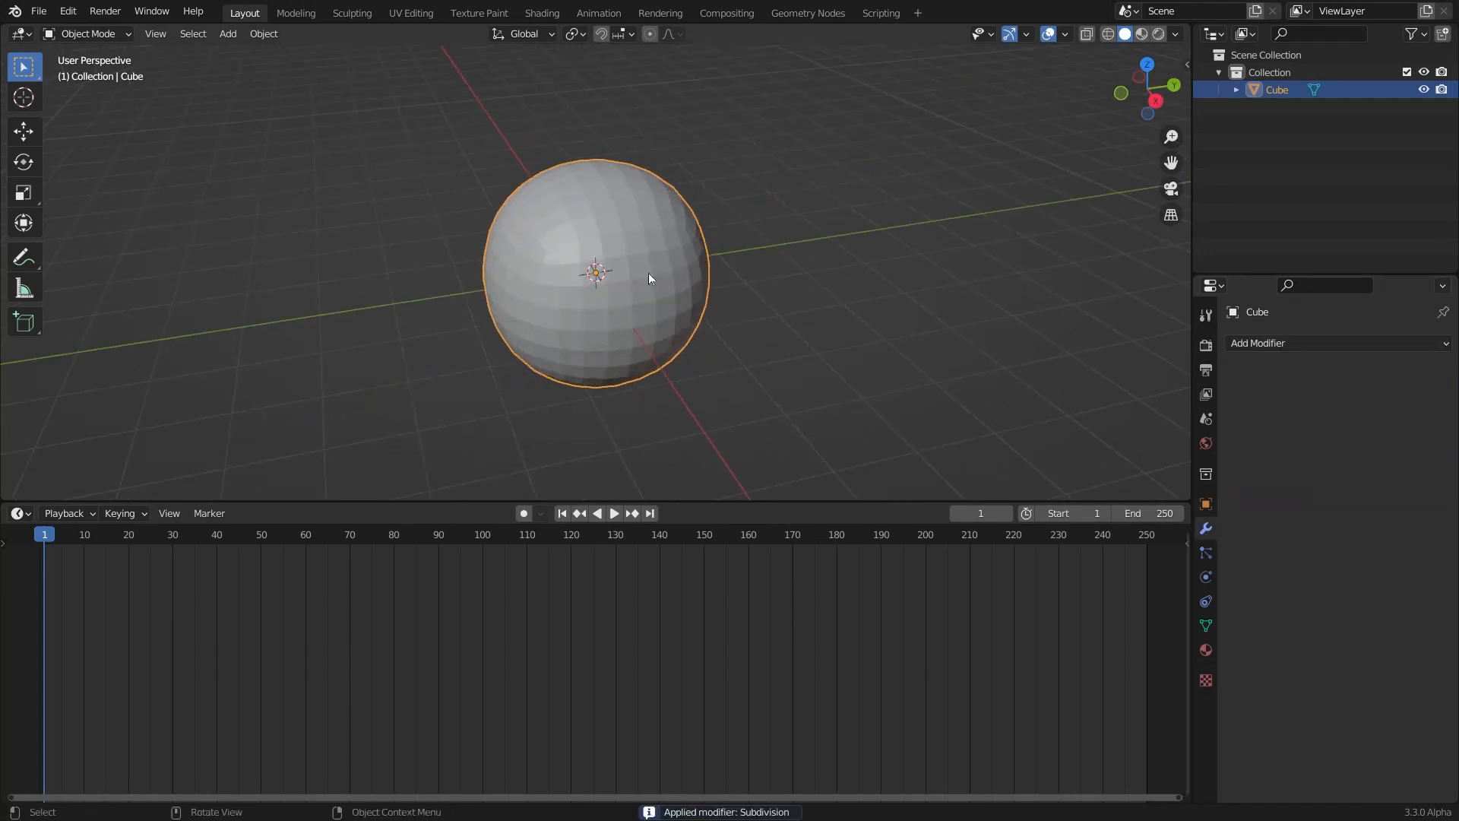
Shade the sphere smooth, scale it uniformly by 1.3 and apply its scale
right_click(574, 251)
left_click(575, 251)
middle_click_drag(518, 294, 486, 285)
key("s")
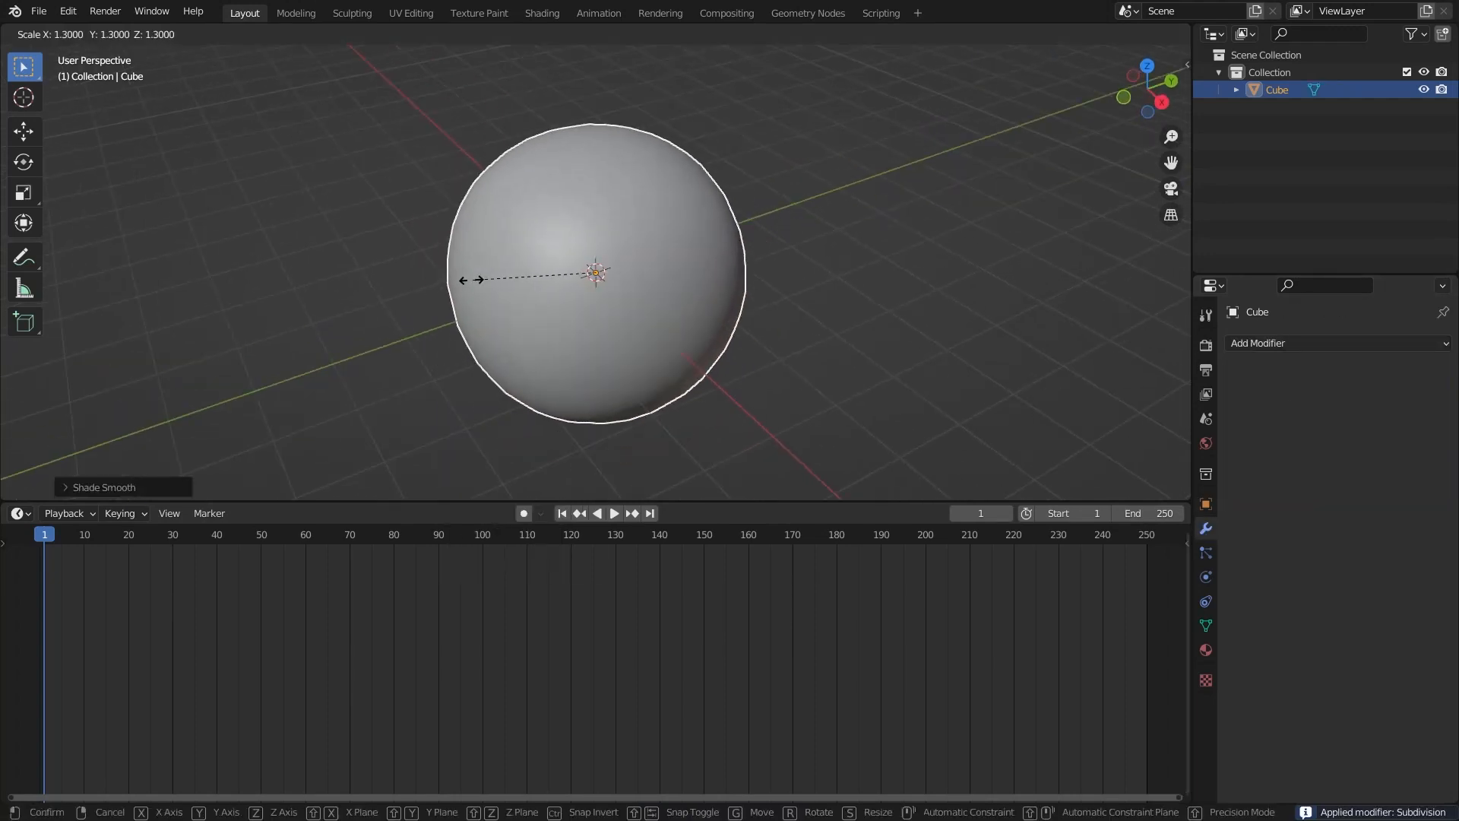
left_click(475, 267)
key("ctrl+a")
left_click(445, 245)
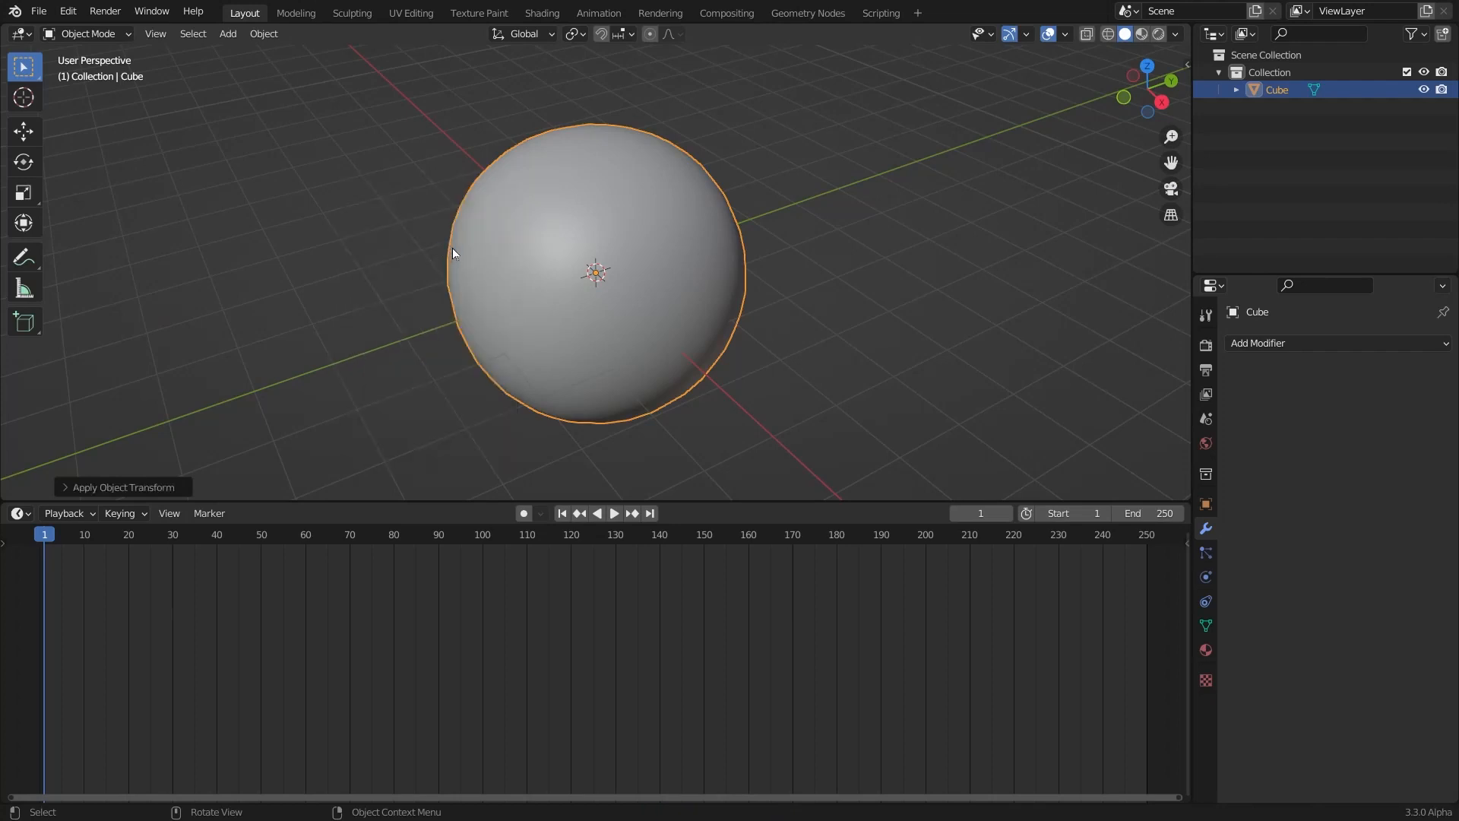
Add an Ico Sphere with a radius of 1 m at the origin and increase its subdivisions
key("shift+a")
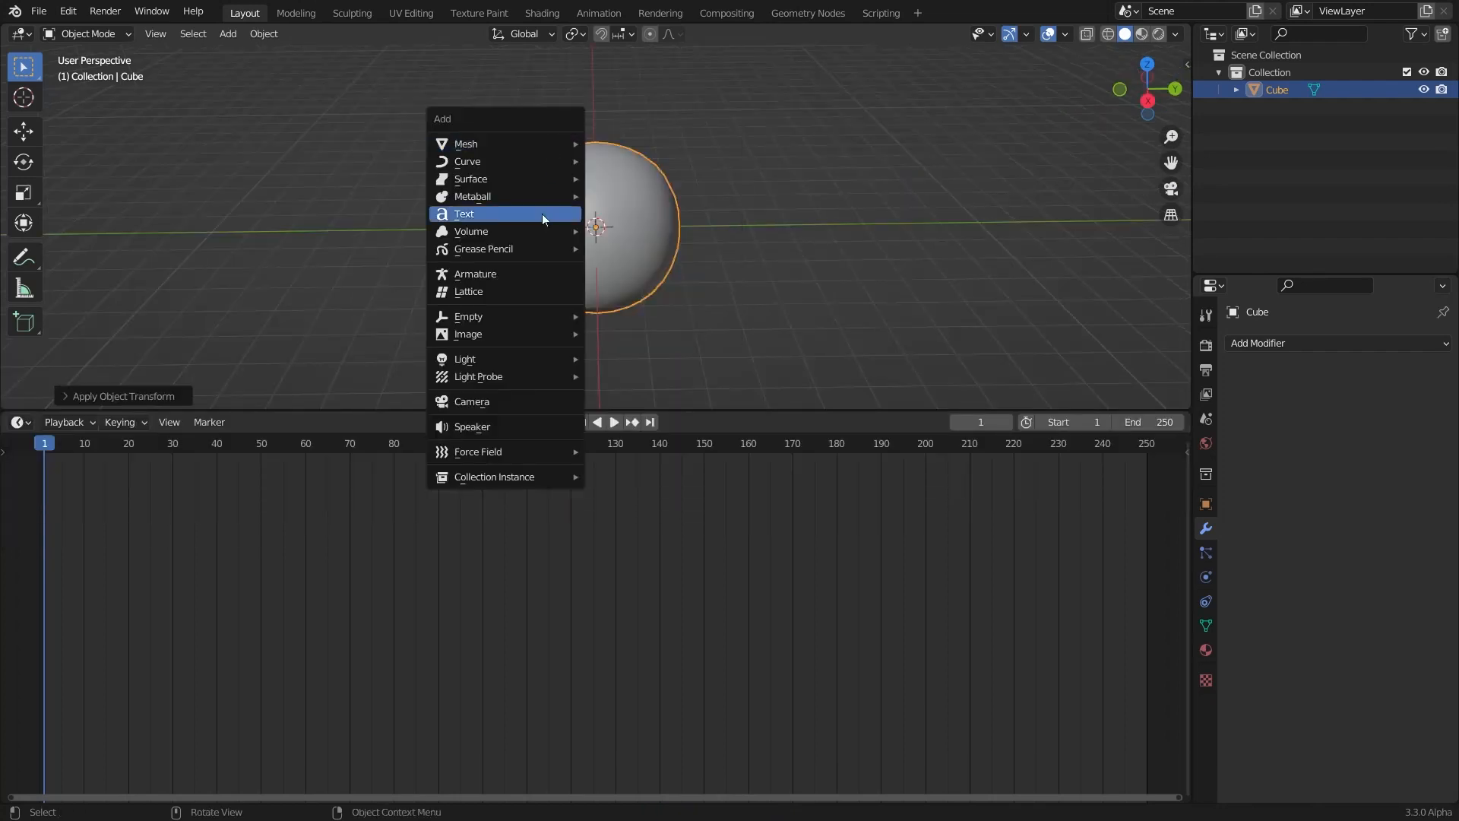
mouse_move(551, 144)
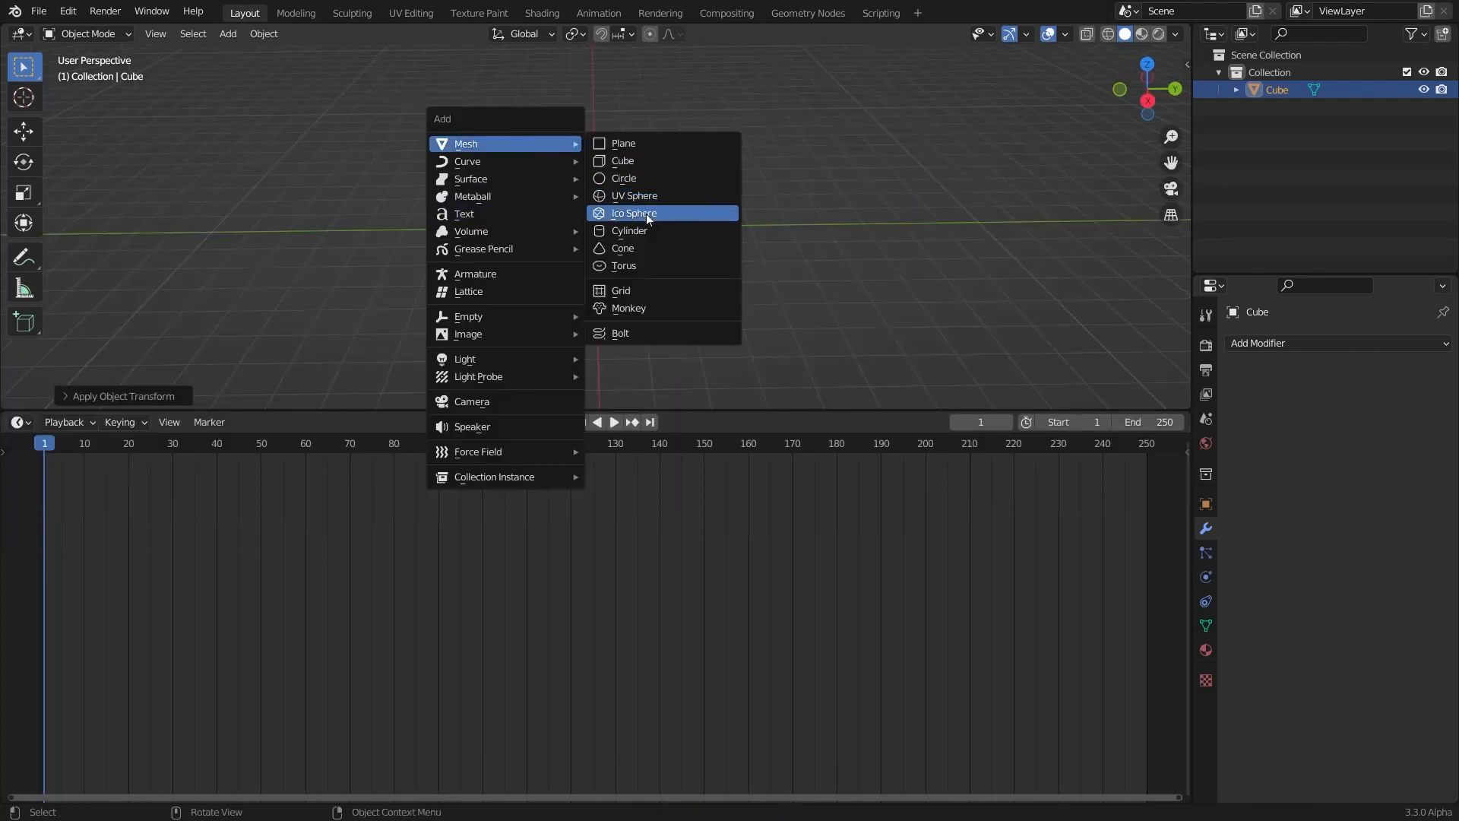
left_click(646, 213)
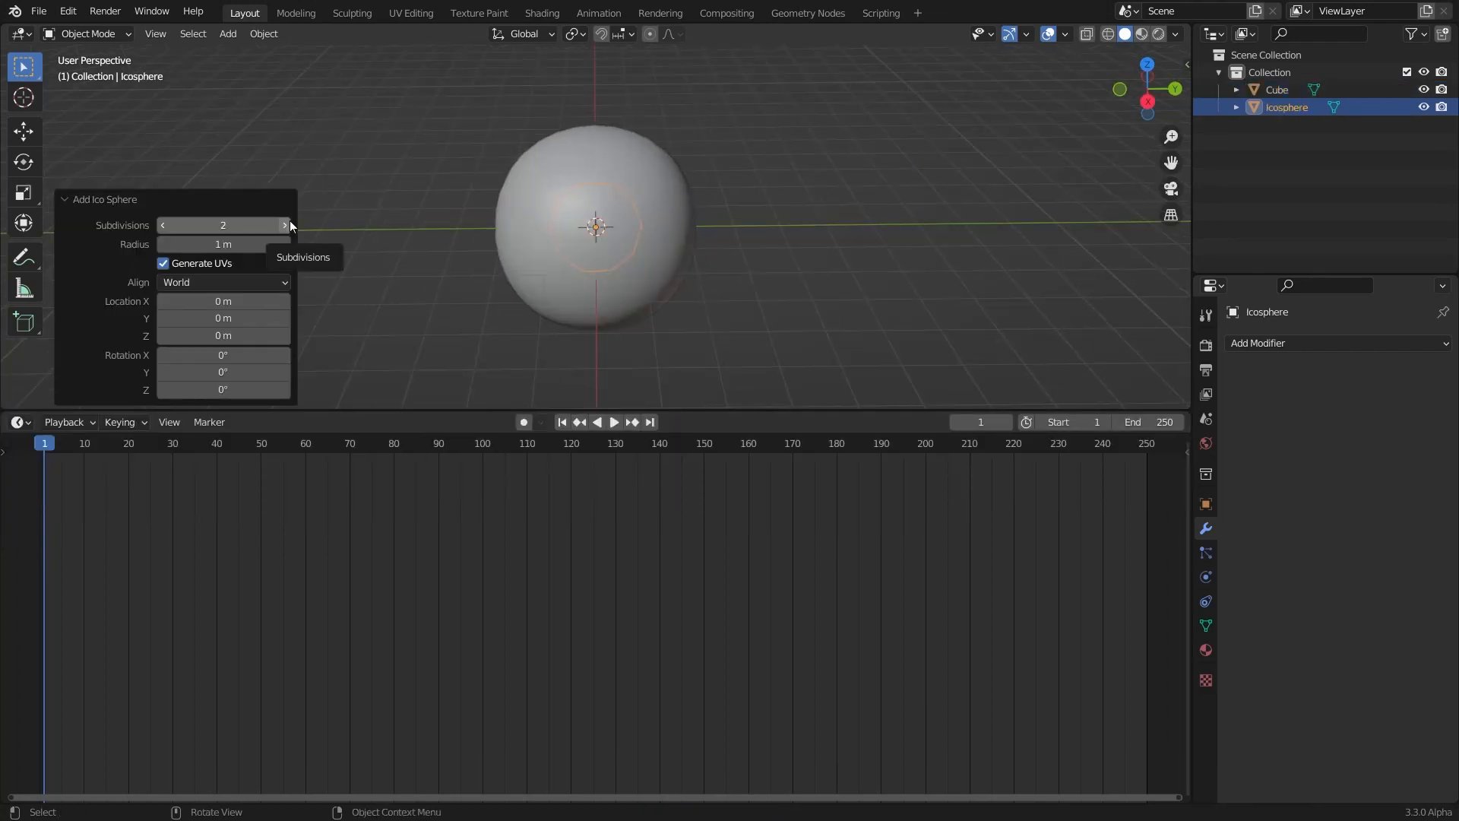
left_click(287, 224)
Move the Ico Sphere about 2.6 m along Y so it overlaps the large sphere's side, and shade it smooth
key("g")
key("y")
left_click(600, 278)
right_click(686, 199)
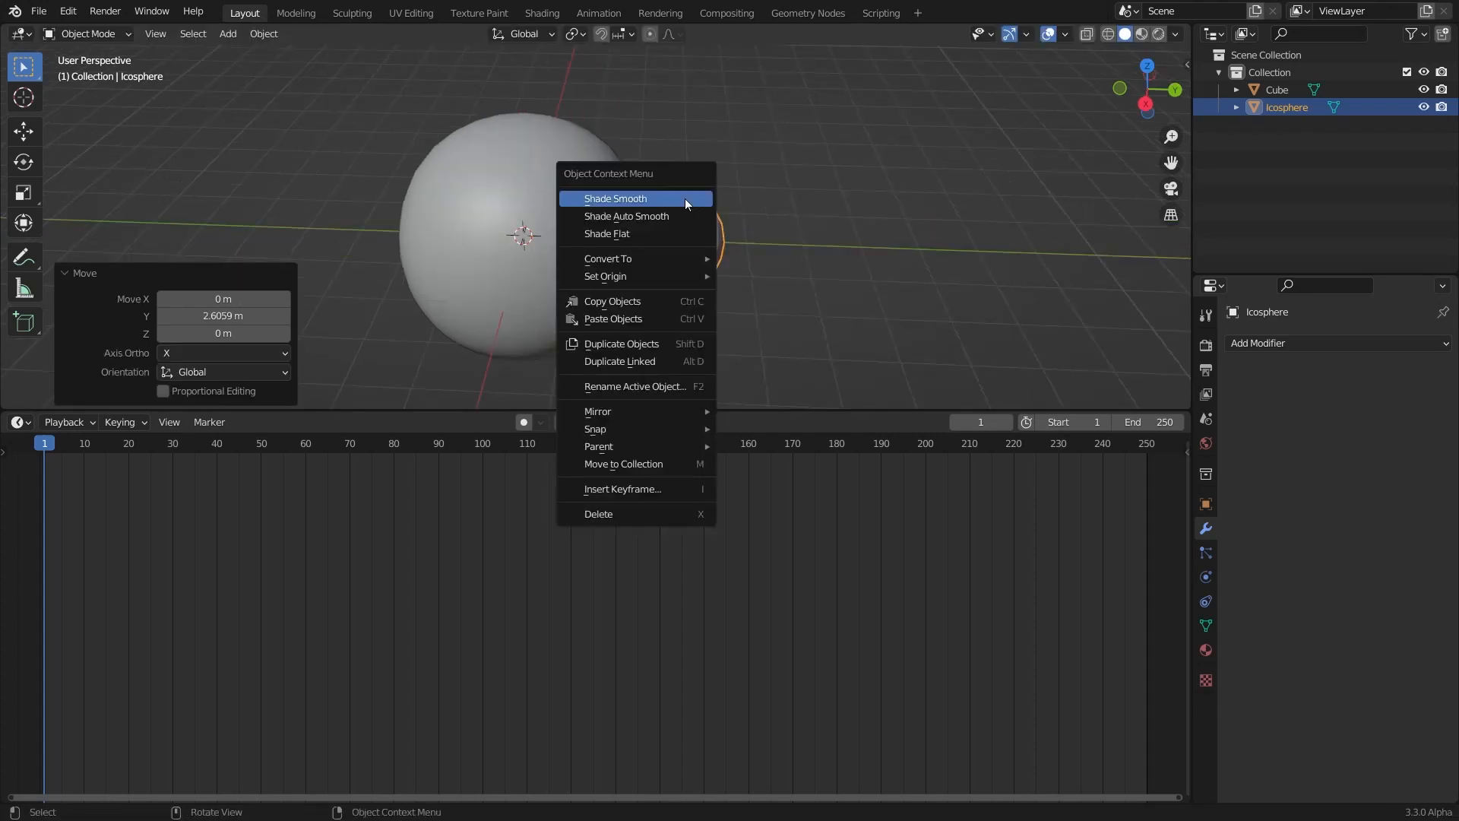
left_click(672, 199)
middle_click_drag(711, 203, 673, 207)
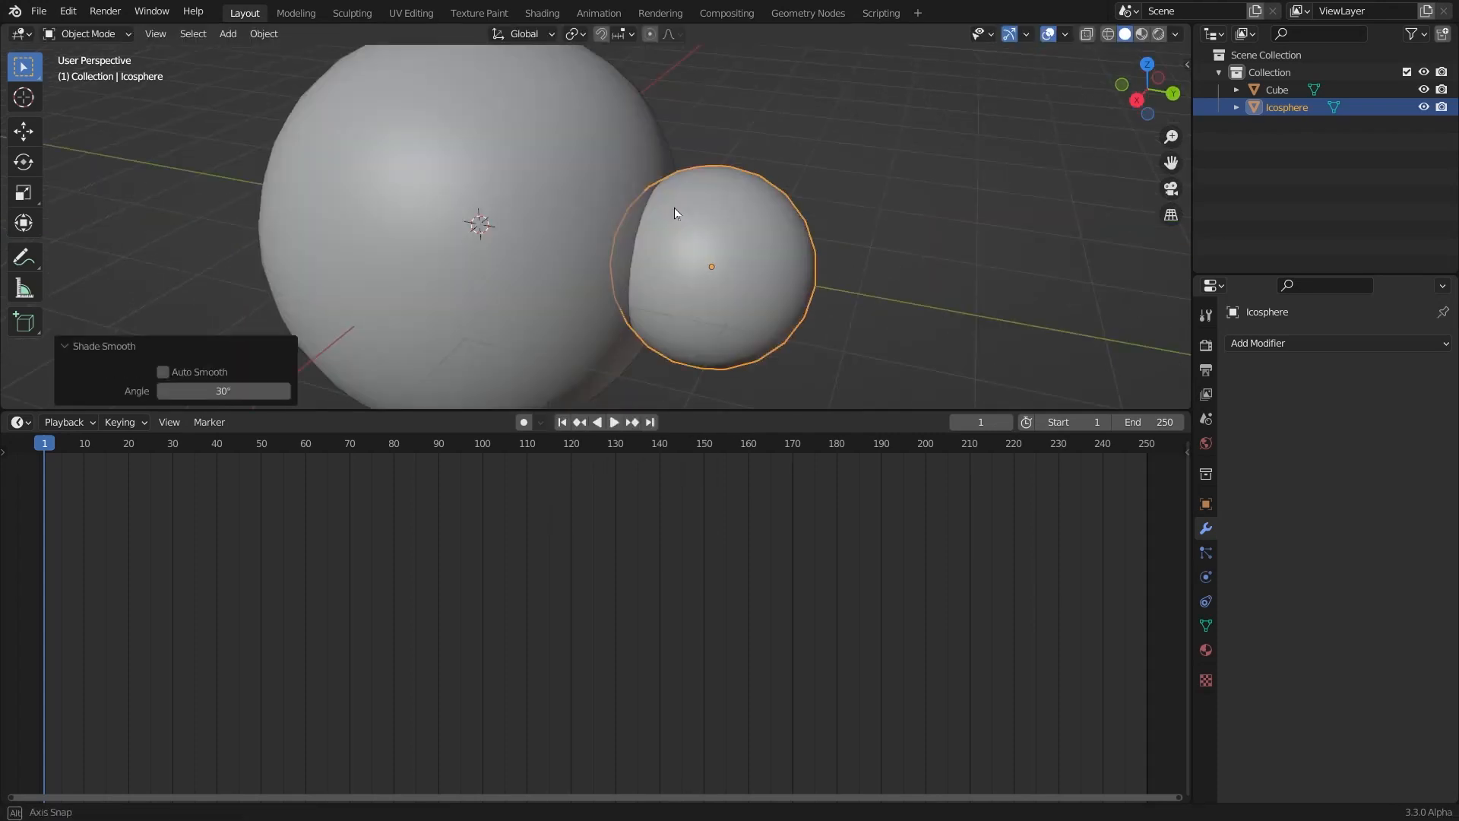
scroll(568, 228, "down", 1)
scroll(569, 225, "down", 1)
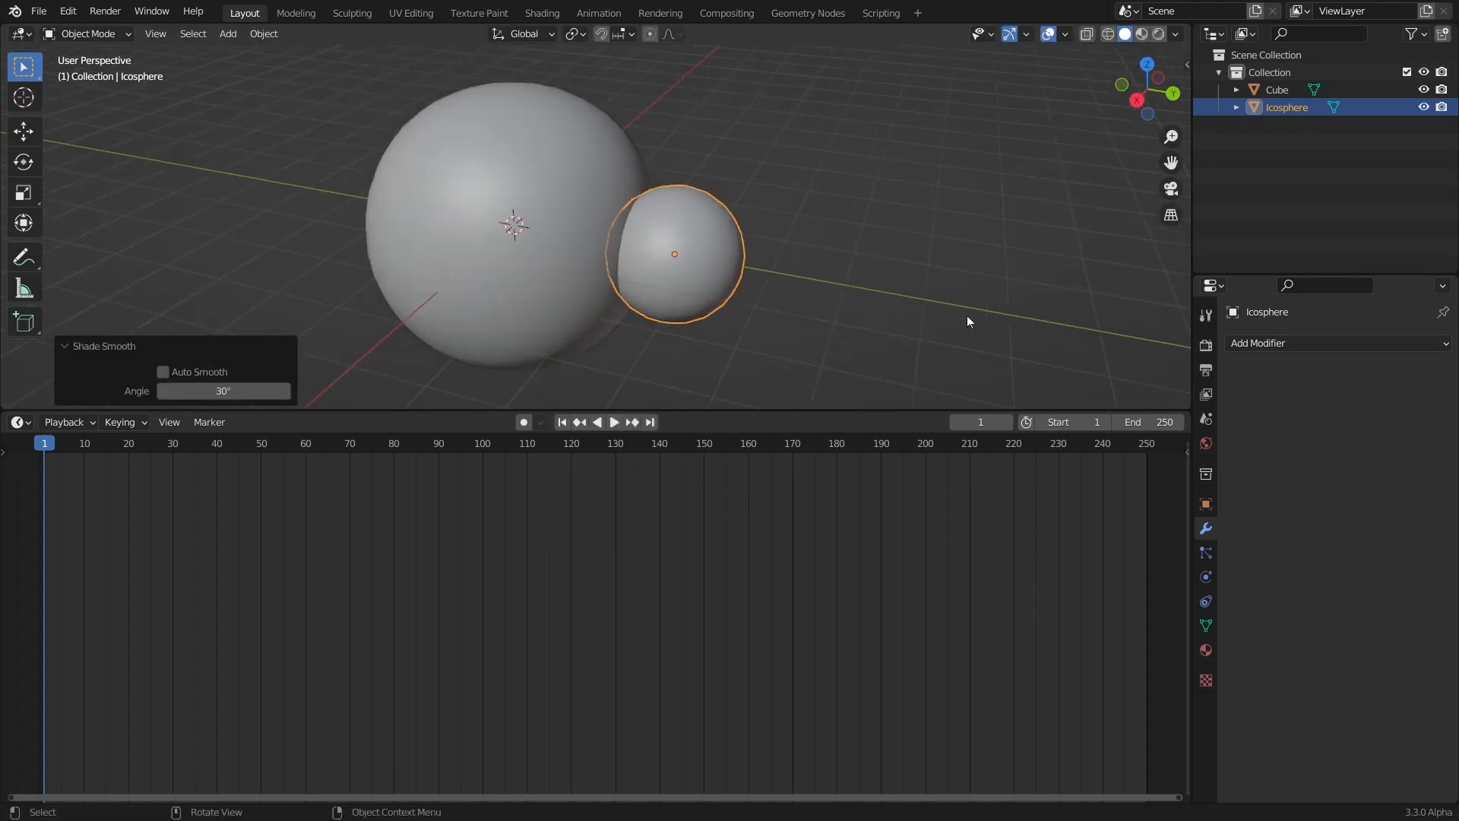
Set the Icosphere's viewport display to Bounds with a Box shape
left_click(1206, 506)
left_click(1280, 729)
scroll(1324, 614, "down", 6)
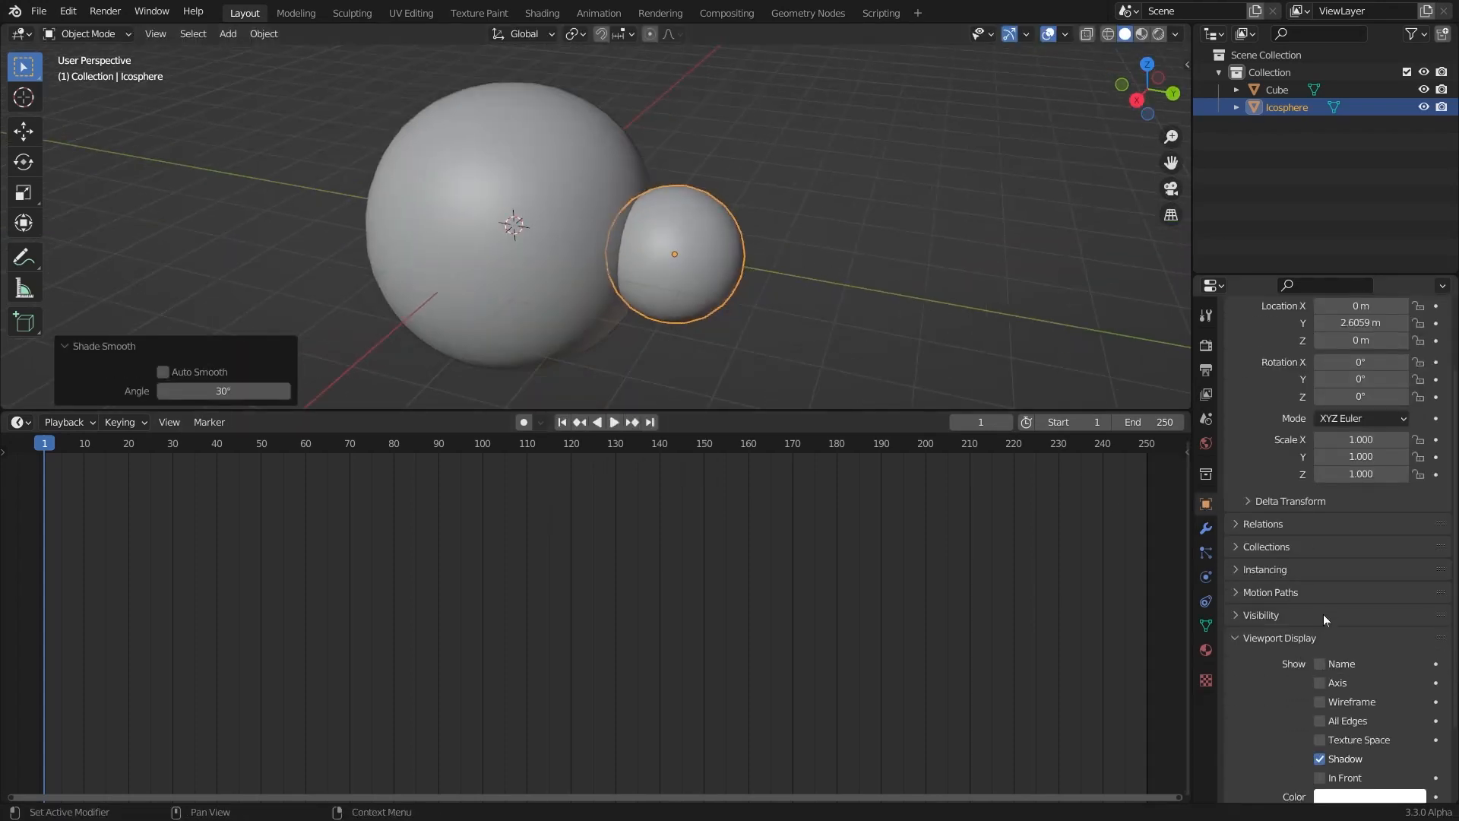
left_click(1365, 701)
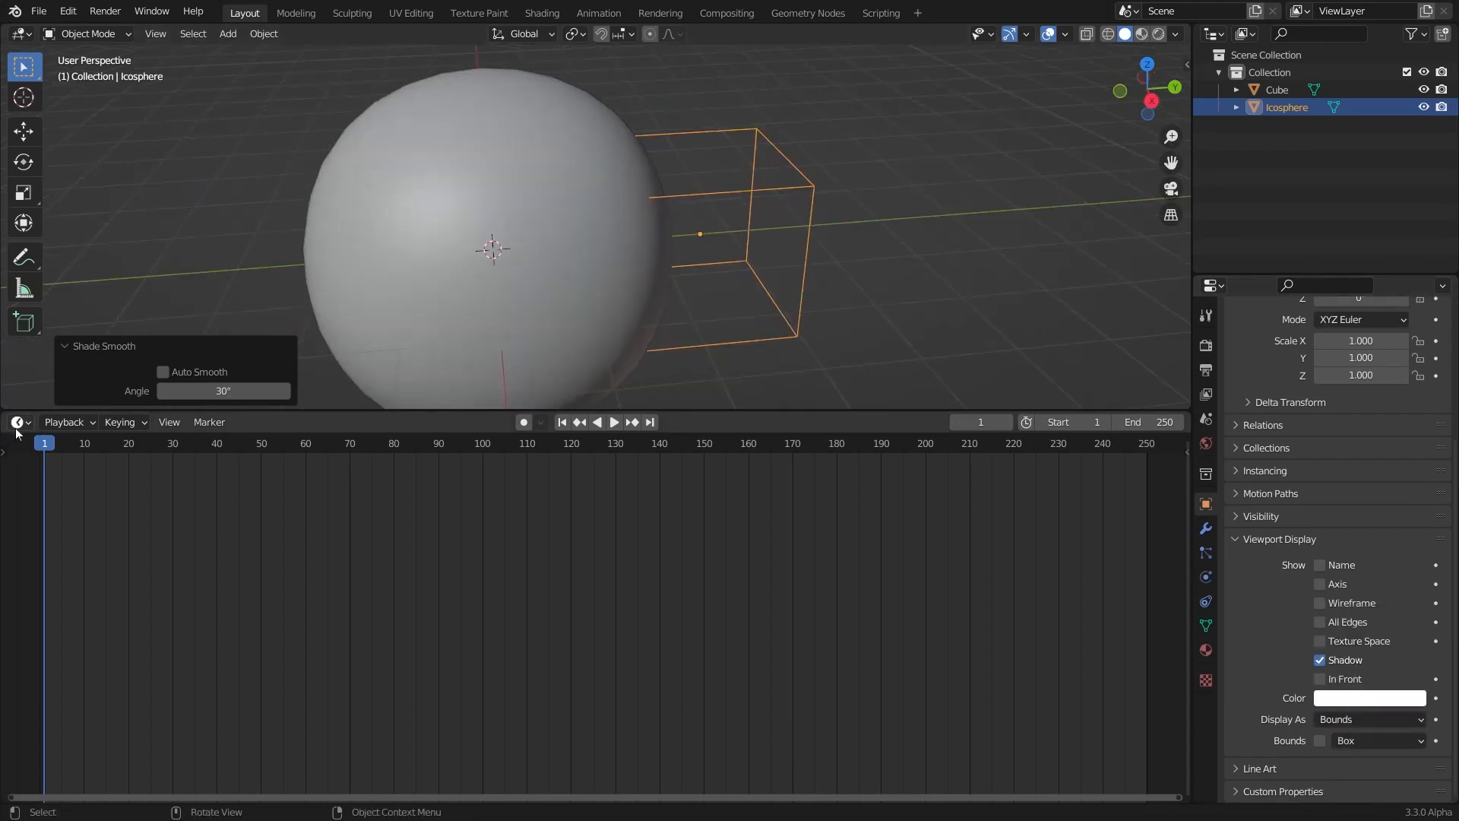
Change the timeline area to the Geometry Node Editor and name the large sphere and its new node tree KNITTING
left_click(19, 421)
left_click(69, 568)
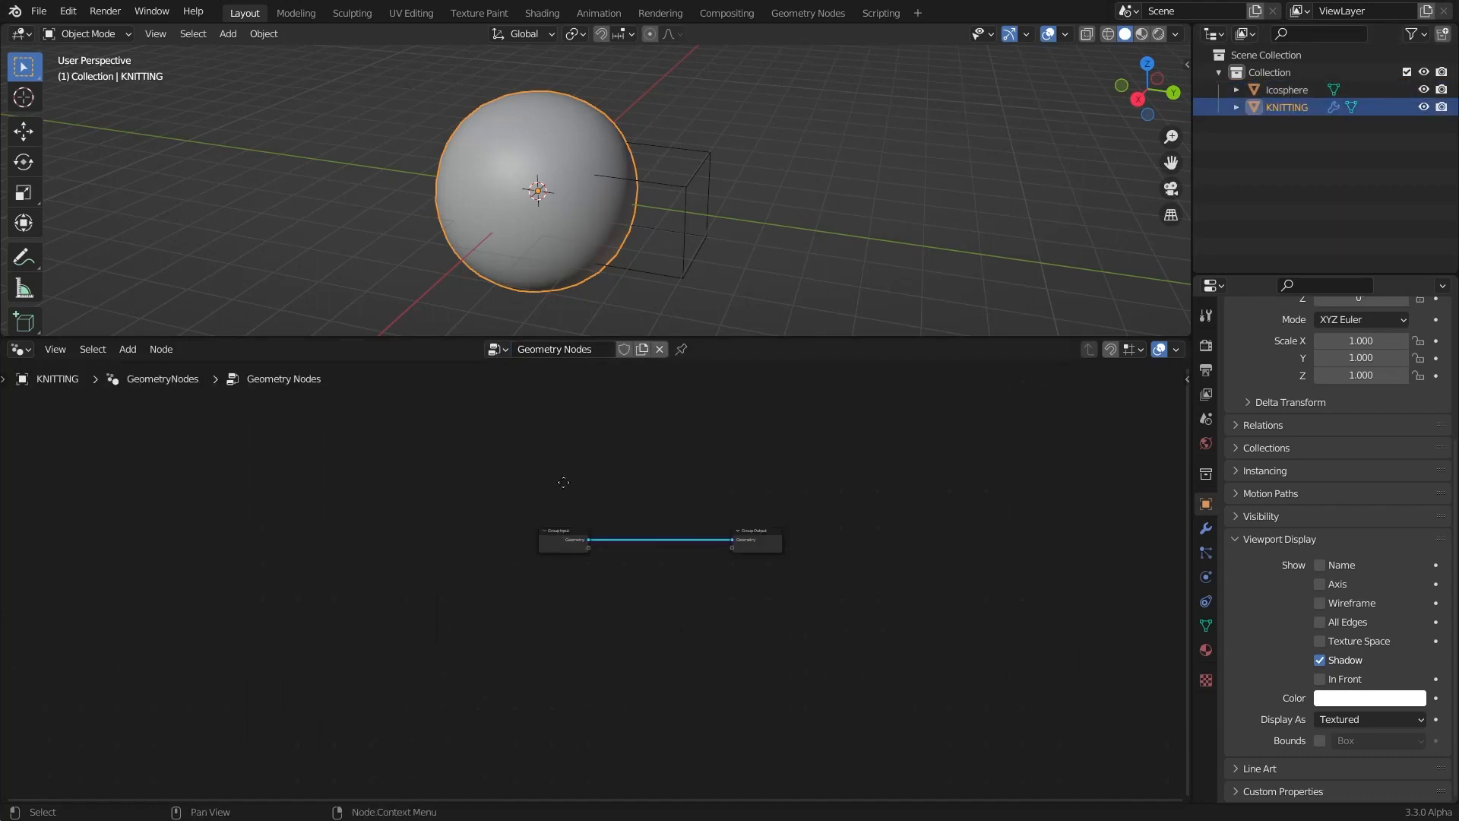
scroll(563, 482, "up", 3)
left_click(554, 349)
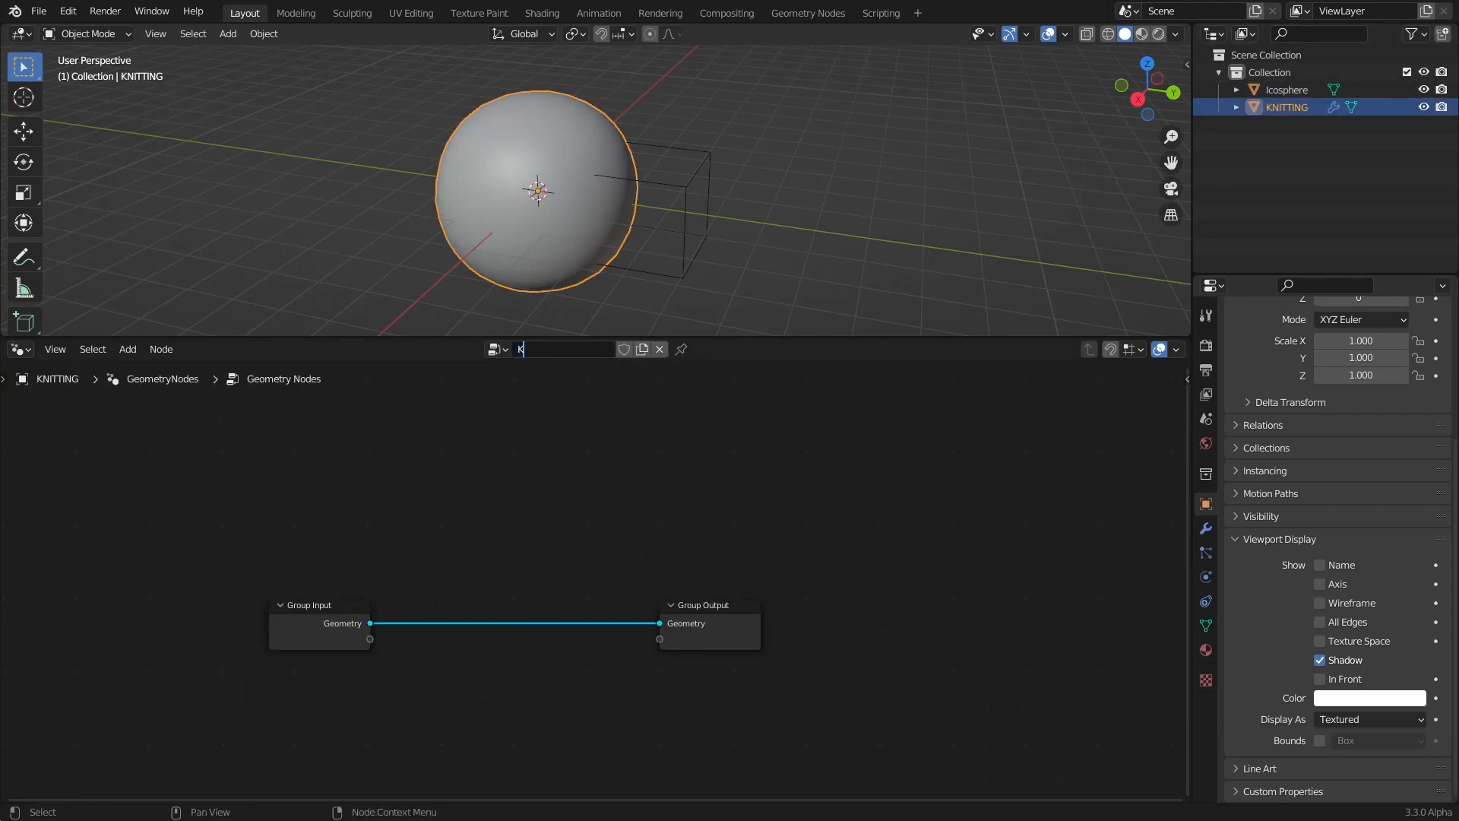
mouse_move(650, 251)
middle_mouse_down()
mouse_move(672, 237)
mouse_move(622, 203)
mouse_move(633, 267)
middle_mouse_up()
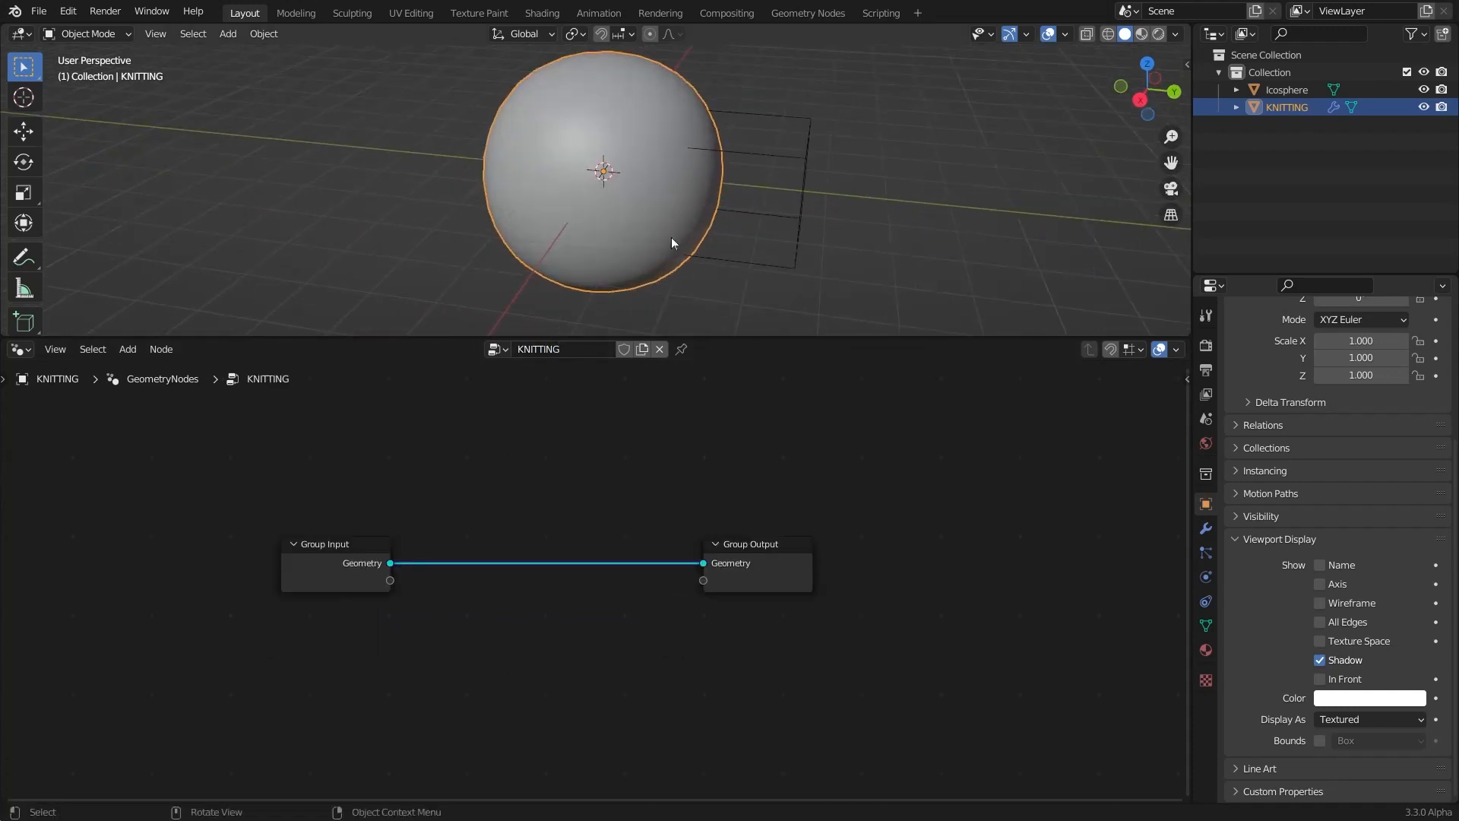
Insert a Mesh Boolean node set to Difference between Group Input and Group Output, with the input geometry feeding Mesh 1
scroll(672, 237, "down", 1)
scroll(528, 619, "down", 2)
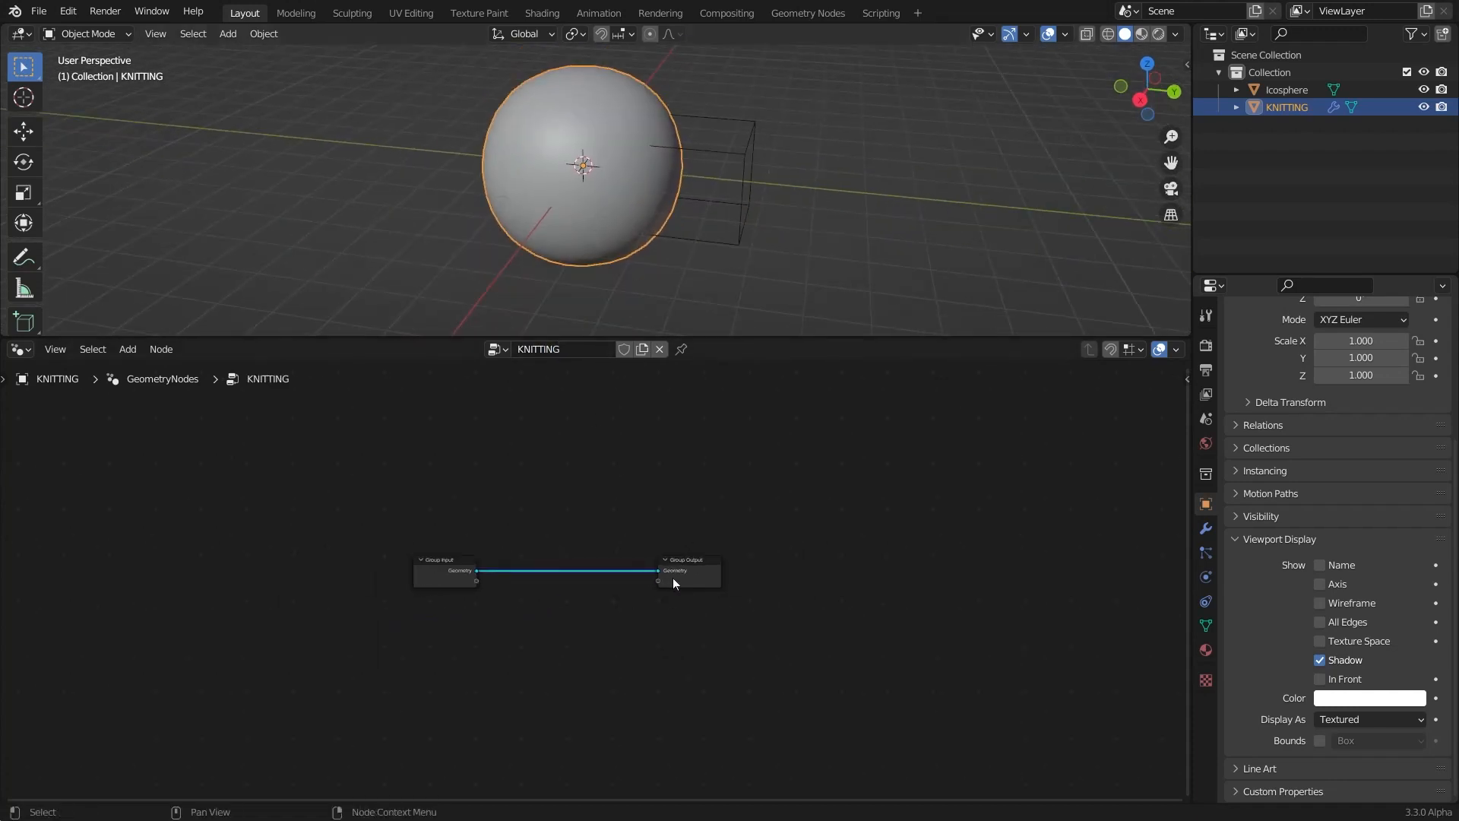
left_click_drag(236, 574, 228, 580)
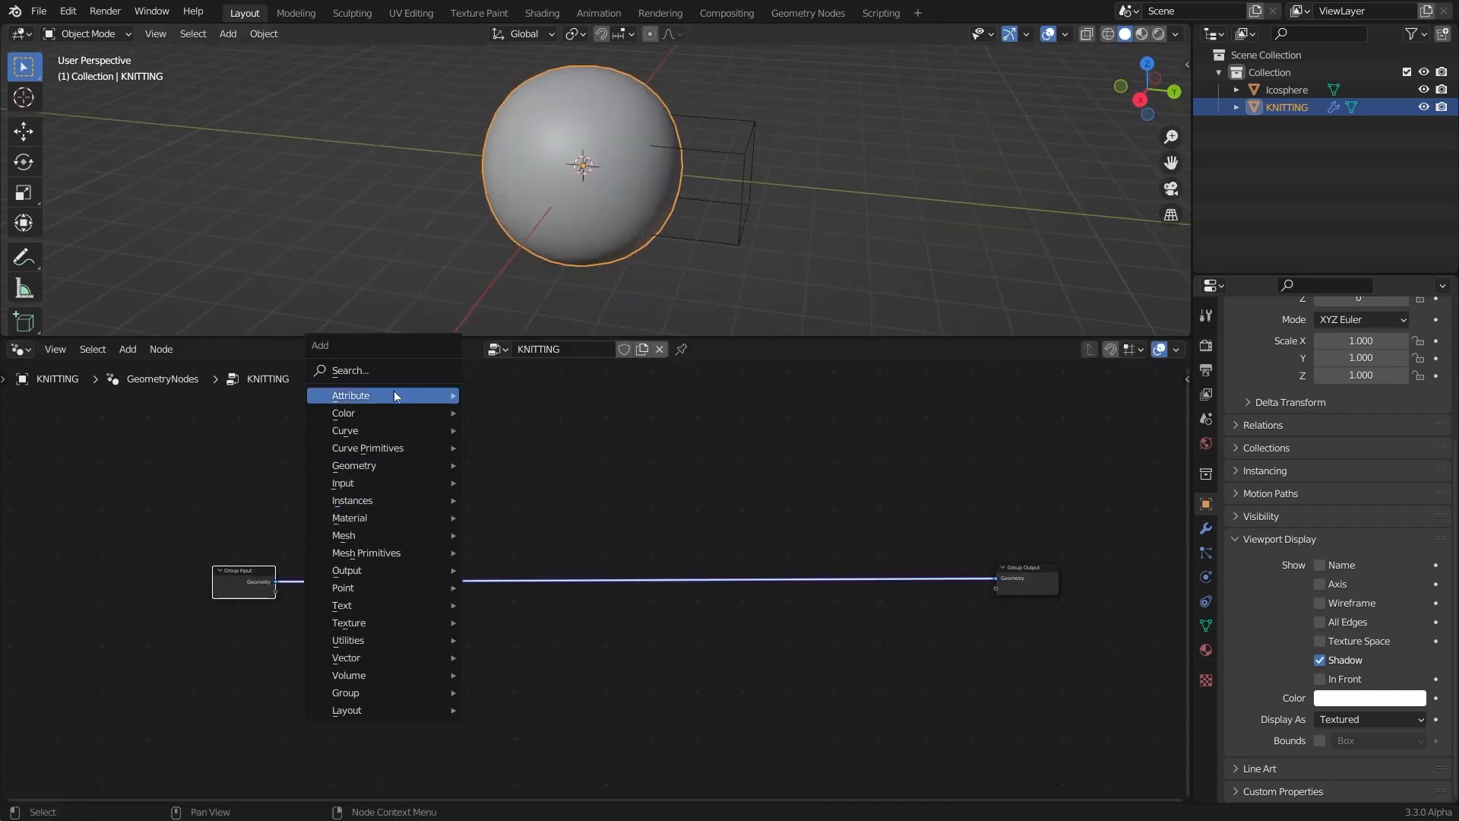
left_click(376, 372)
type("bool")
key("Return")
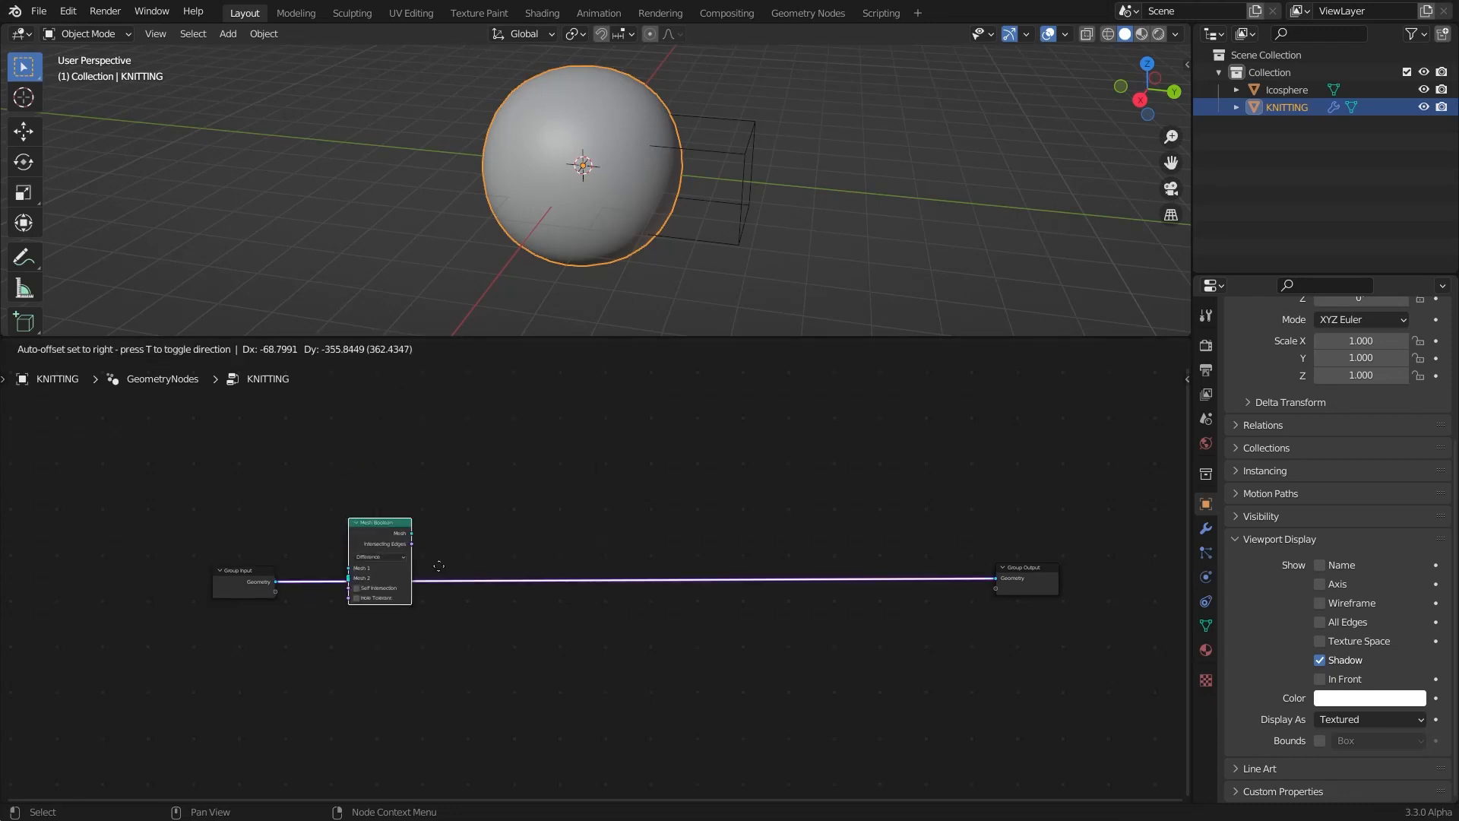
left_click(412, 592)
middle_click_drag(328, 566, 454, 556)
scroll(454, 555, "up", 4)
left_click_drag(454, 552, 477, 549)
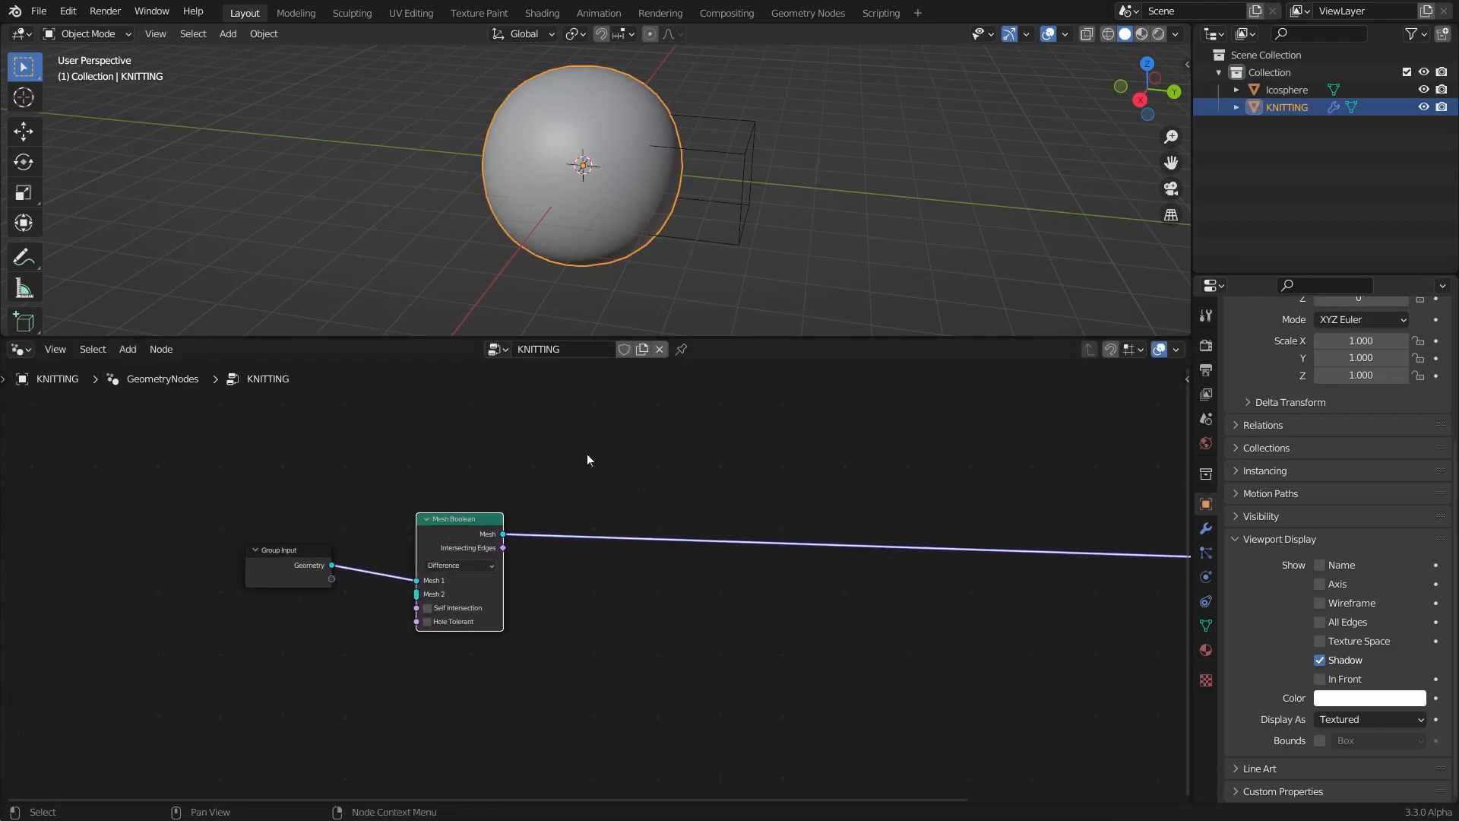
Bring in the Icosphere as an Object Info node set to Relative and connect its Geometry to Mesh 2 of the Mesh Boolean
left_click_drag(1282, 92, 270, 586)
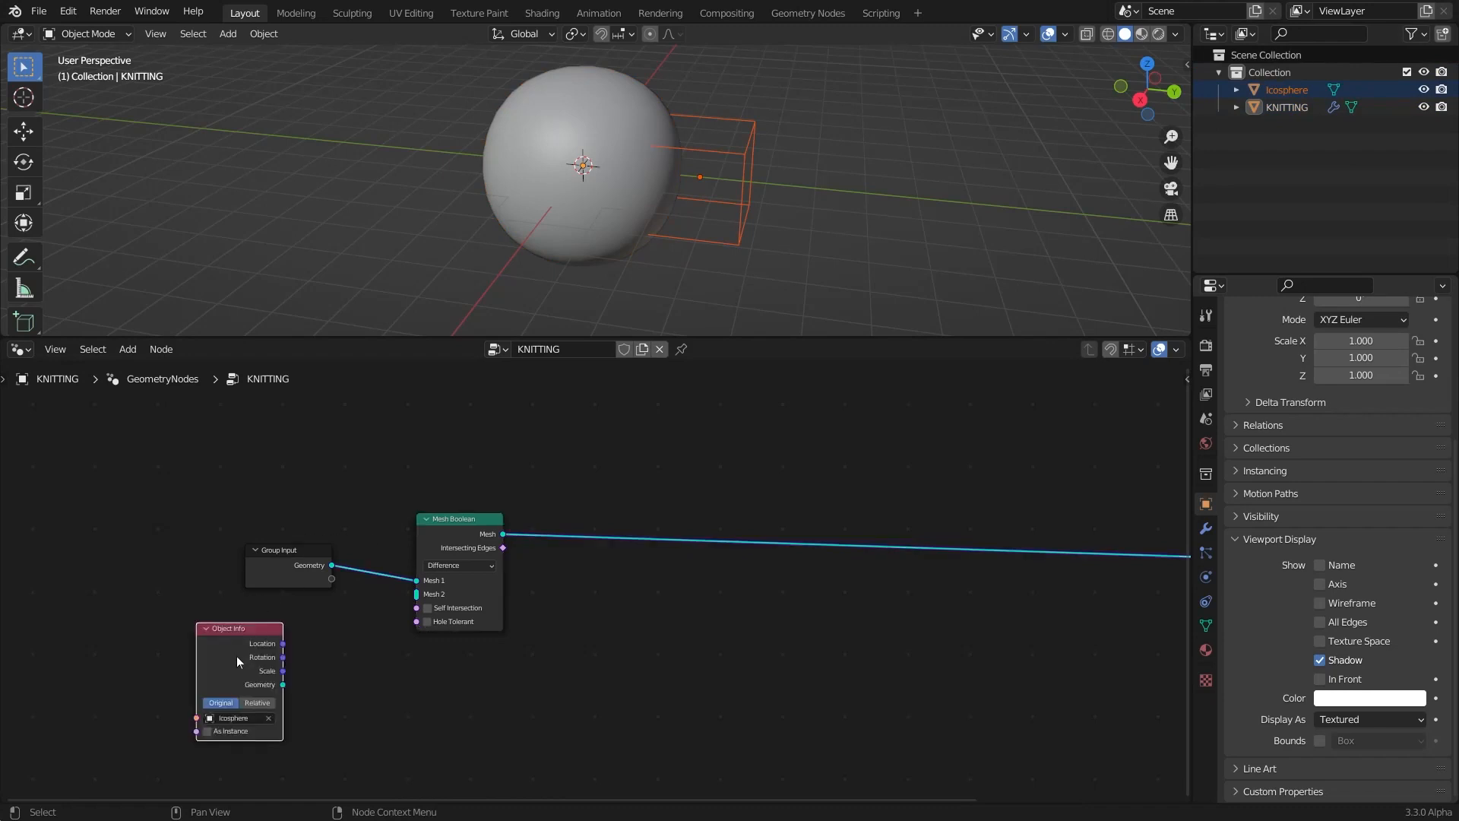
middle_click_drag(237, 657, 322, 565)
scroll(335, 567, "up", 2)
left_click_drag(331, 572, 347, 576)
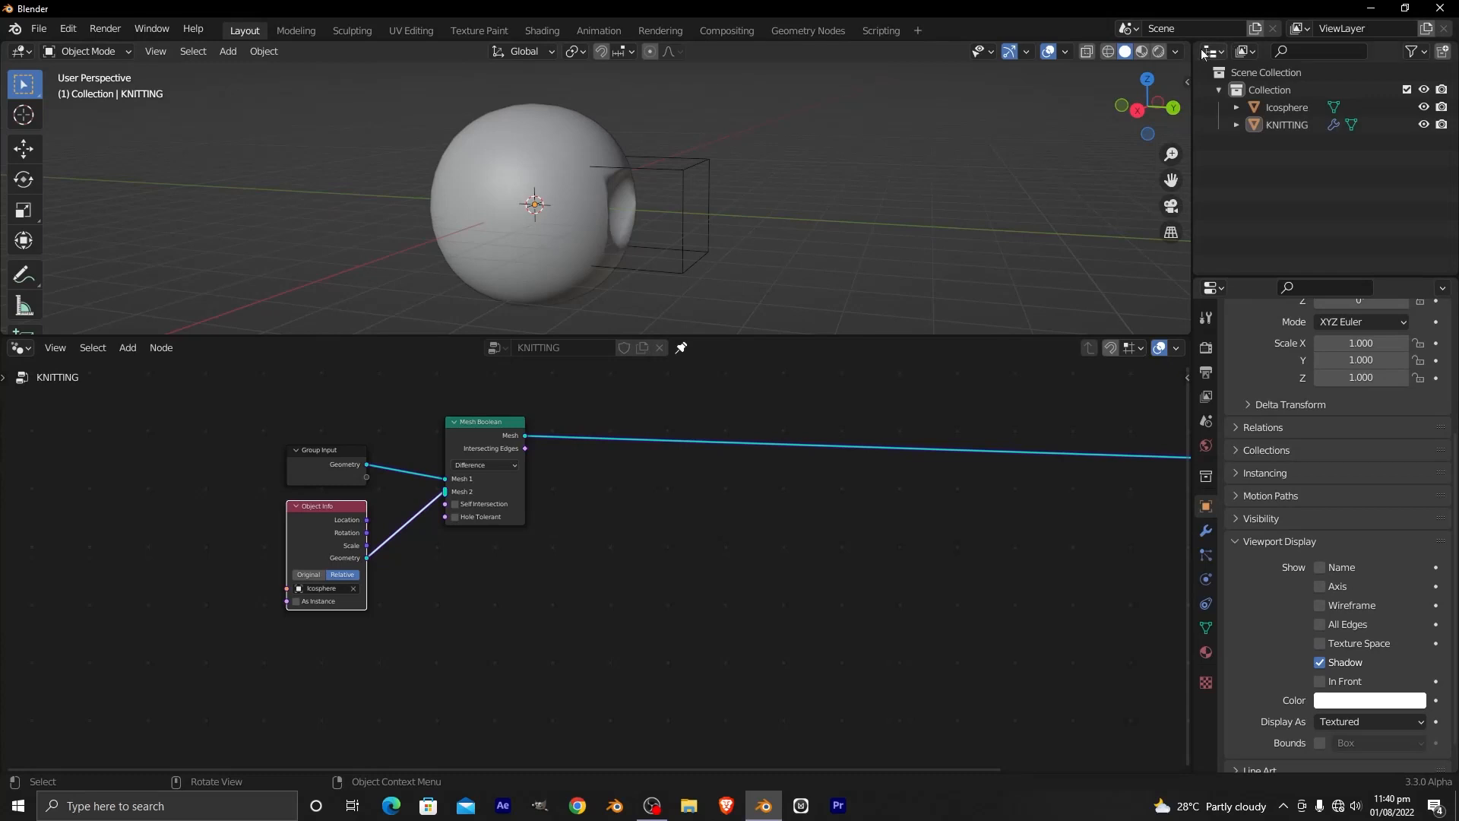
Set the solid viewport lighting to MatCap with the rainbow normal-coloured material
left_click(1176, 52)
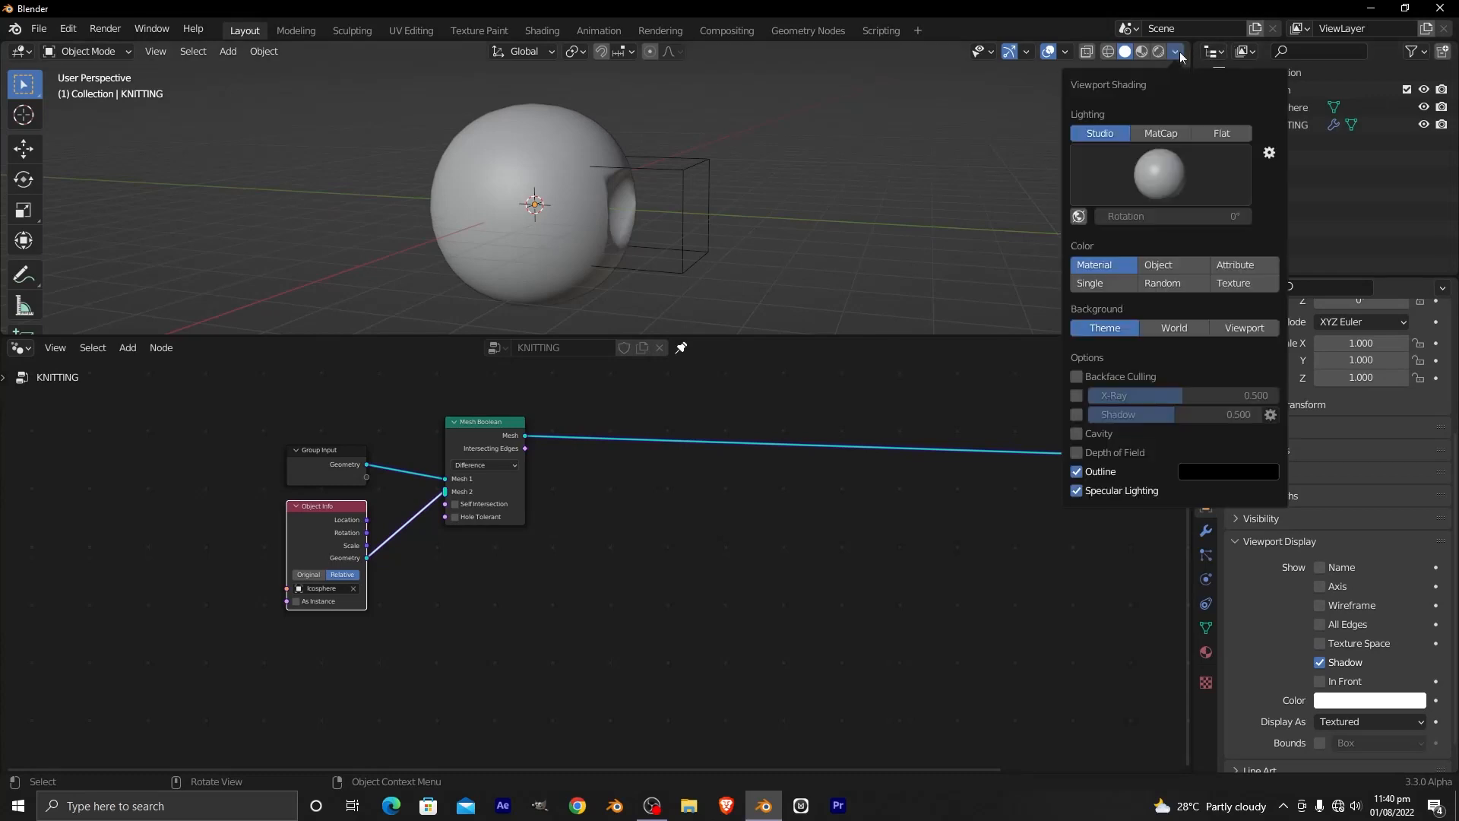
left_click(1174, 133)
left_click(1199, 174)
left_click(1172, 230)
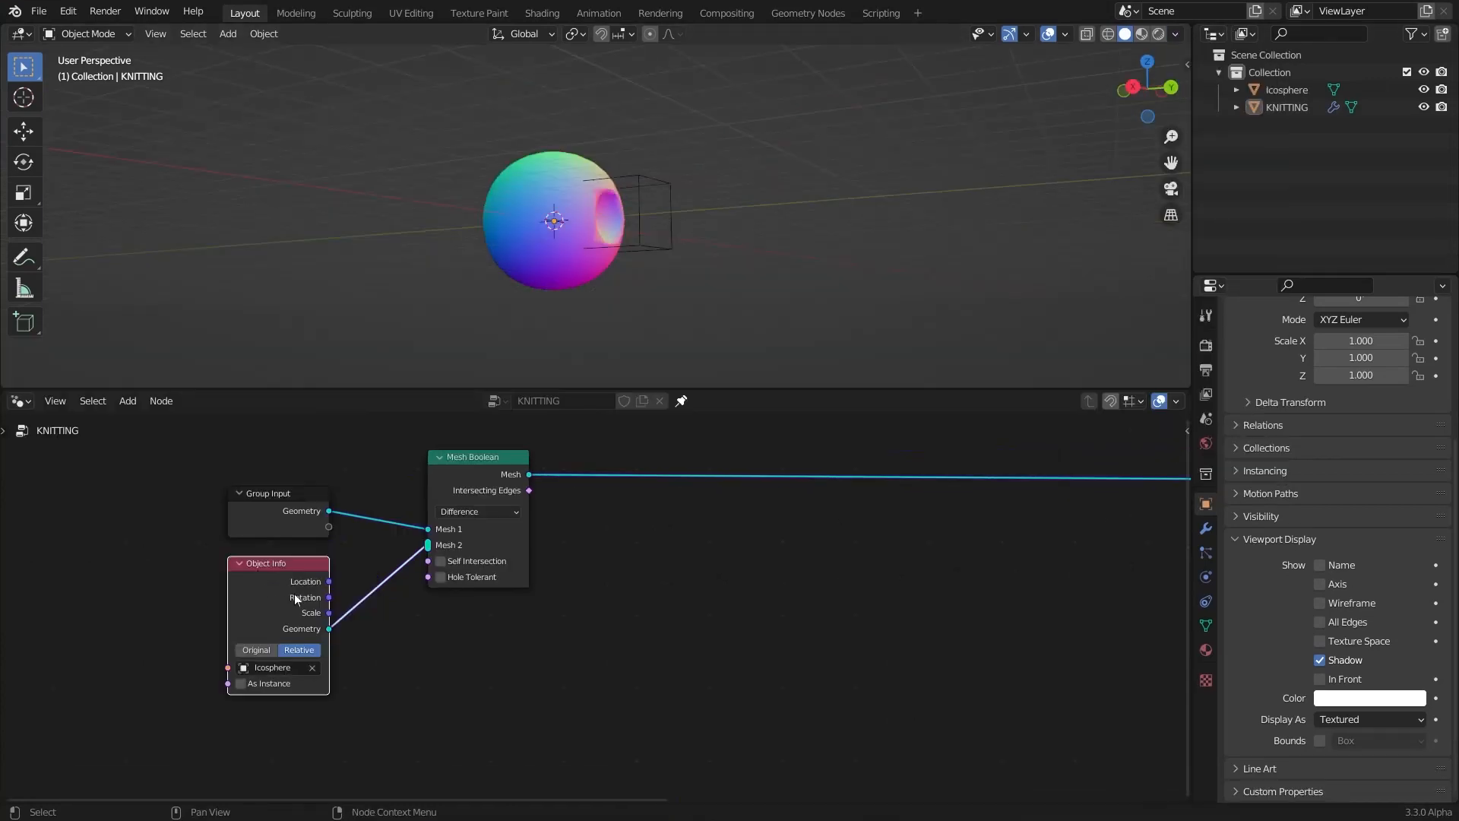
Collapse the Object Info node in the node tree
key("h")
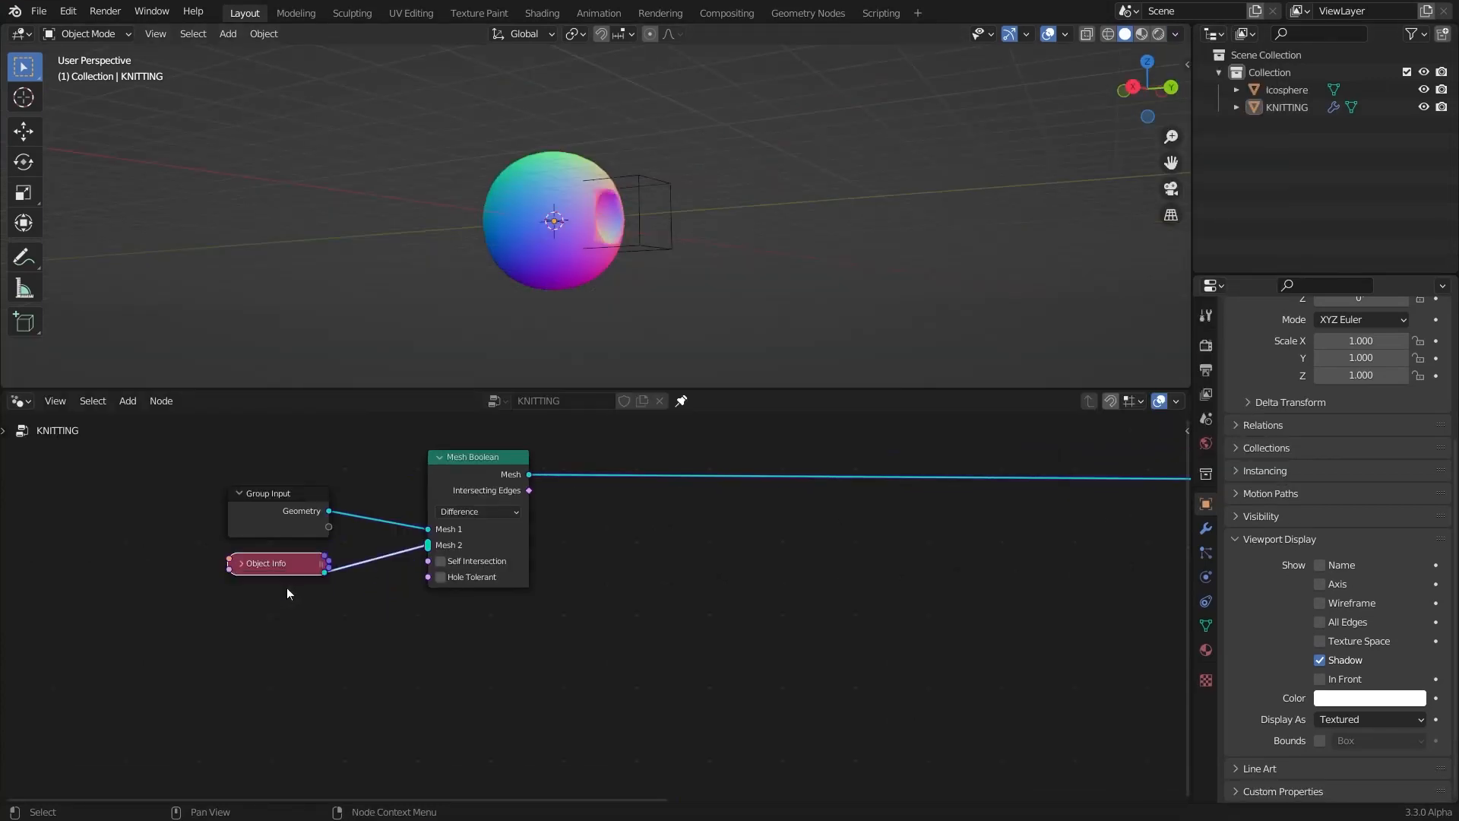
middle_click_drag(286, 593, 160, 665)
scroll(284, 628, "down", 3)
Scale up the Icosphere cutter uniformly to widen the hole it cuts in the sphere
scroll(695, 167, "up", 1)
scroll(684, 171, "up", 4)
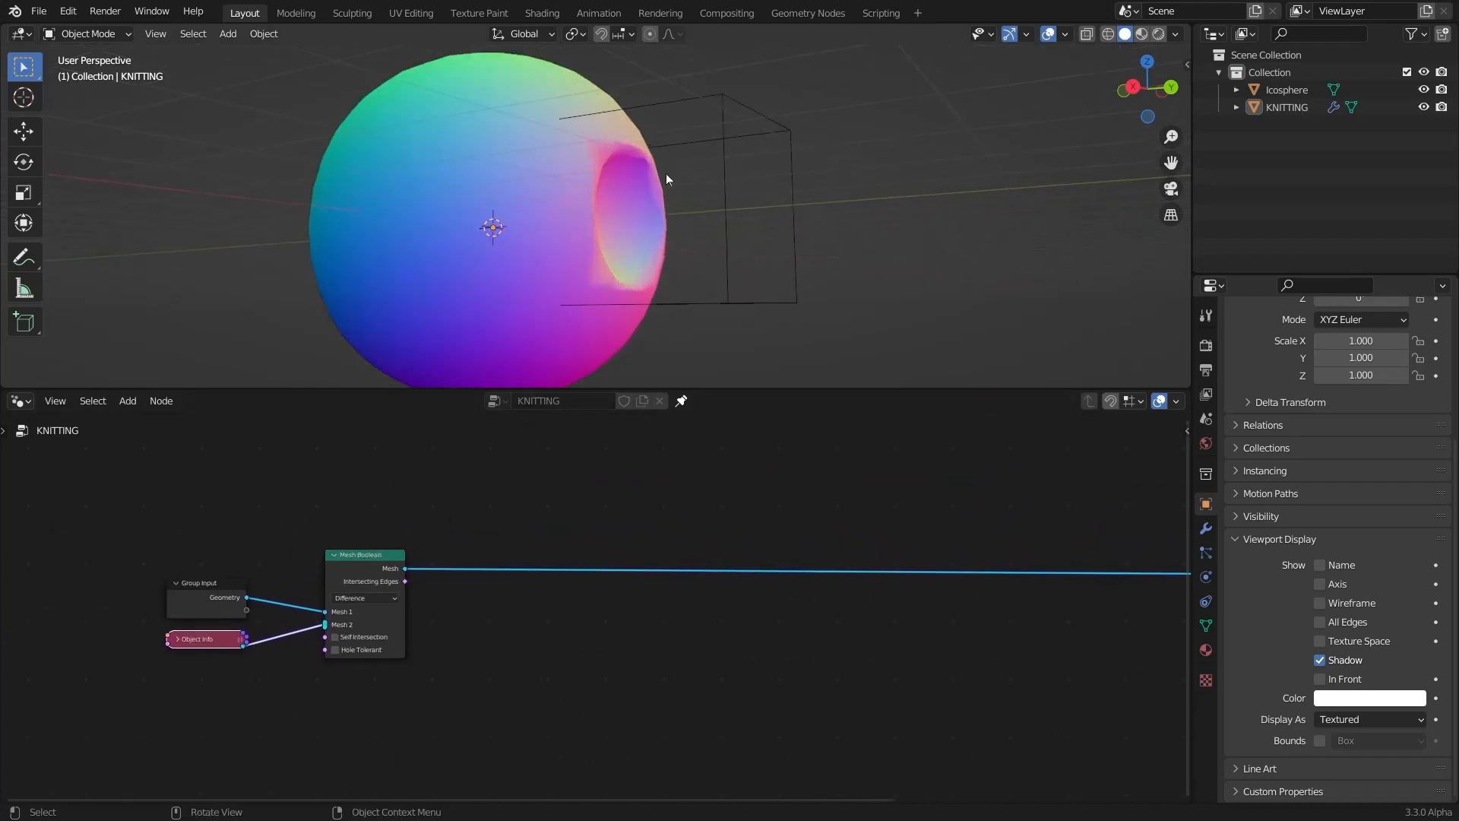
key("s")
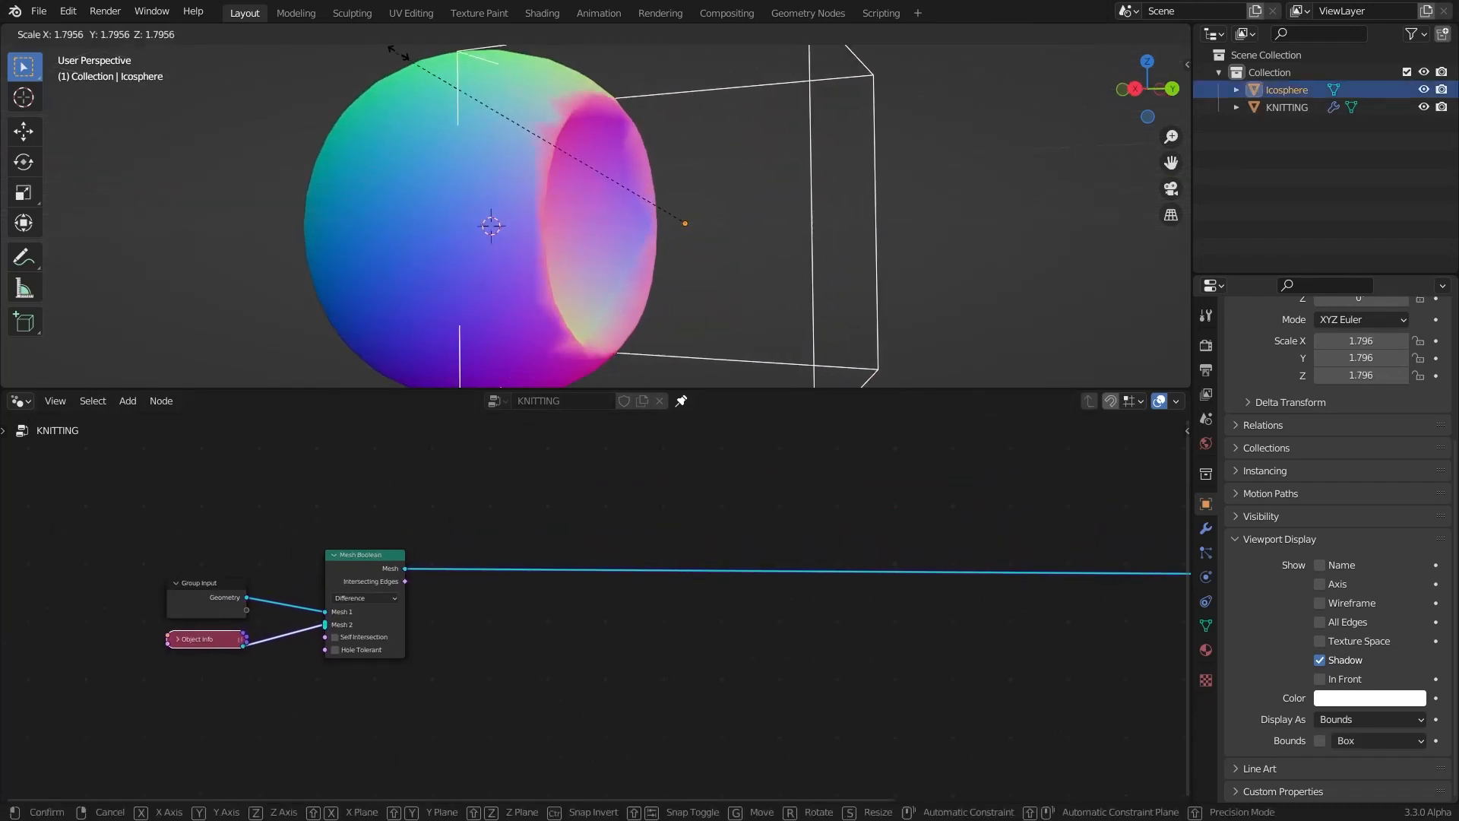
left_click(479, 89)
Enable Auto Smooth for the normals of the KNITTING sphere and return to its modifier settings
left_click(465, 134)
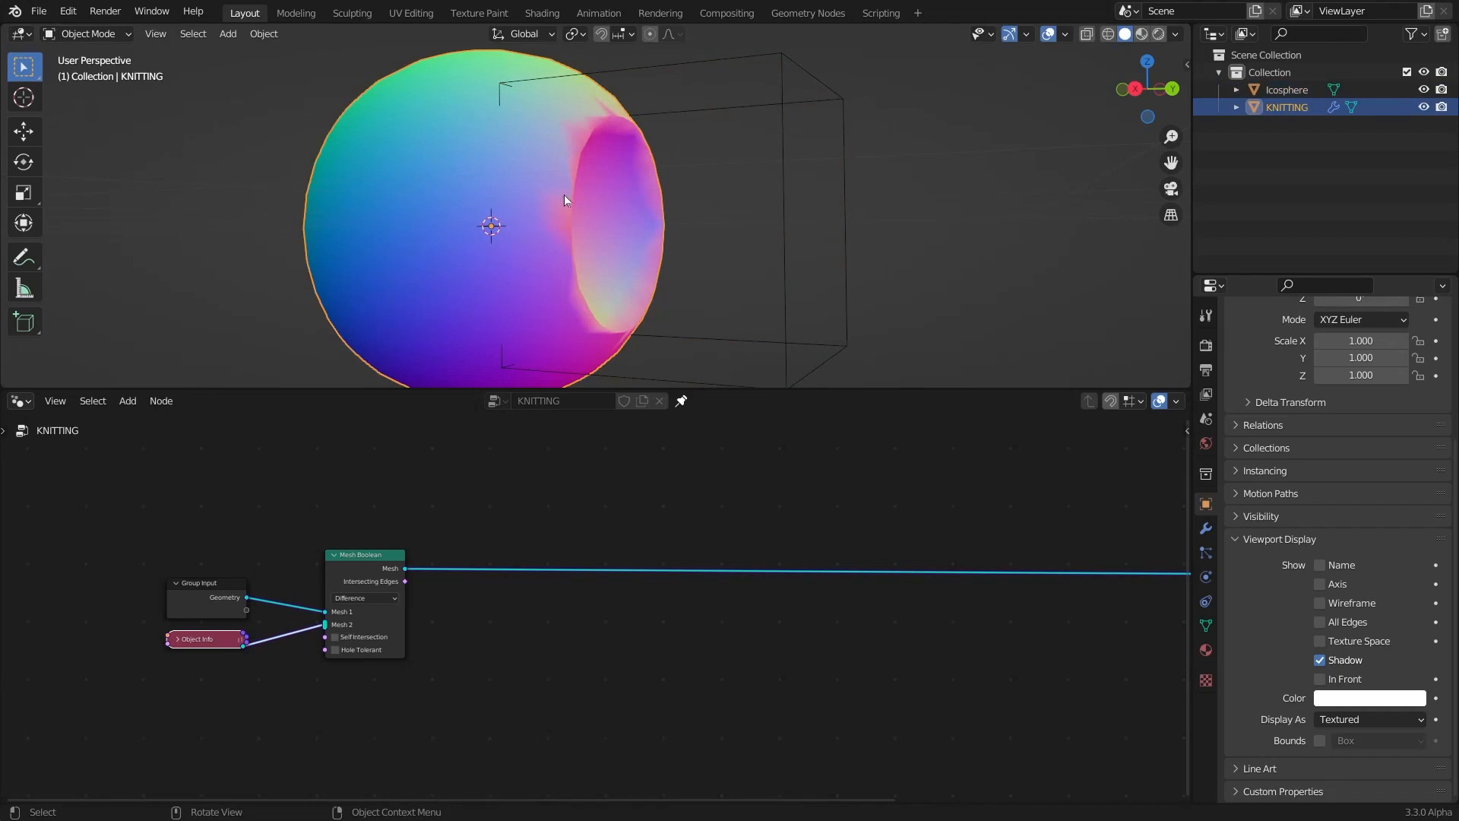
left_click(1205, 625)
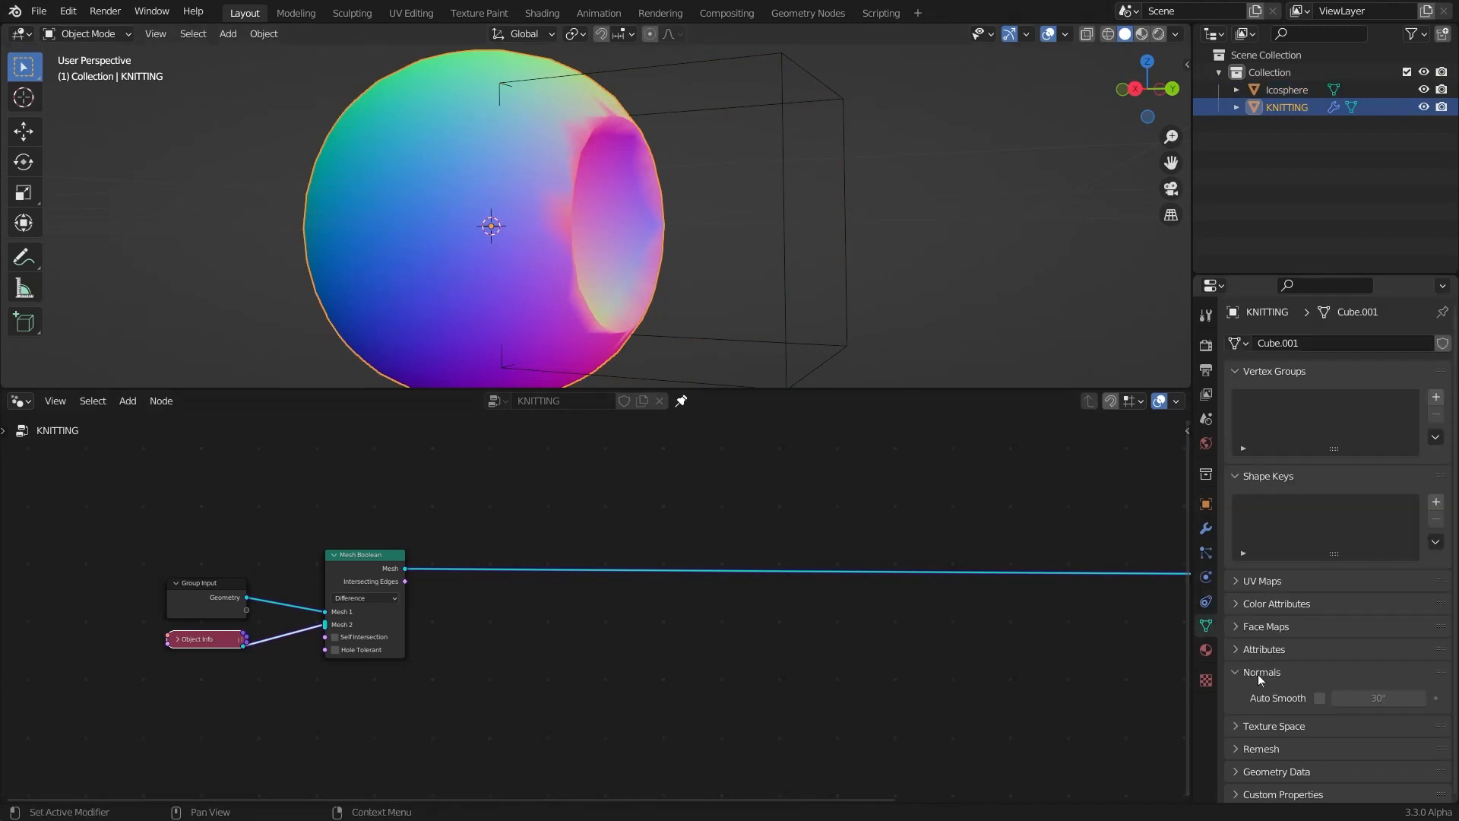
left_click(1206, 528)
Insert a Delete Geometry node into the geometry link after the Mesh Boolean node
key("shift+a")
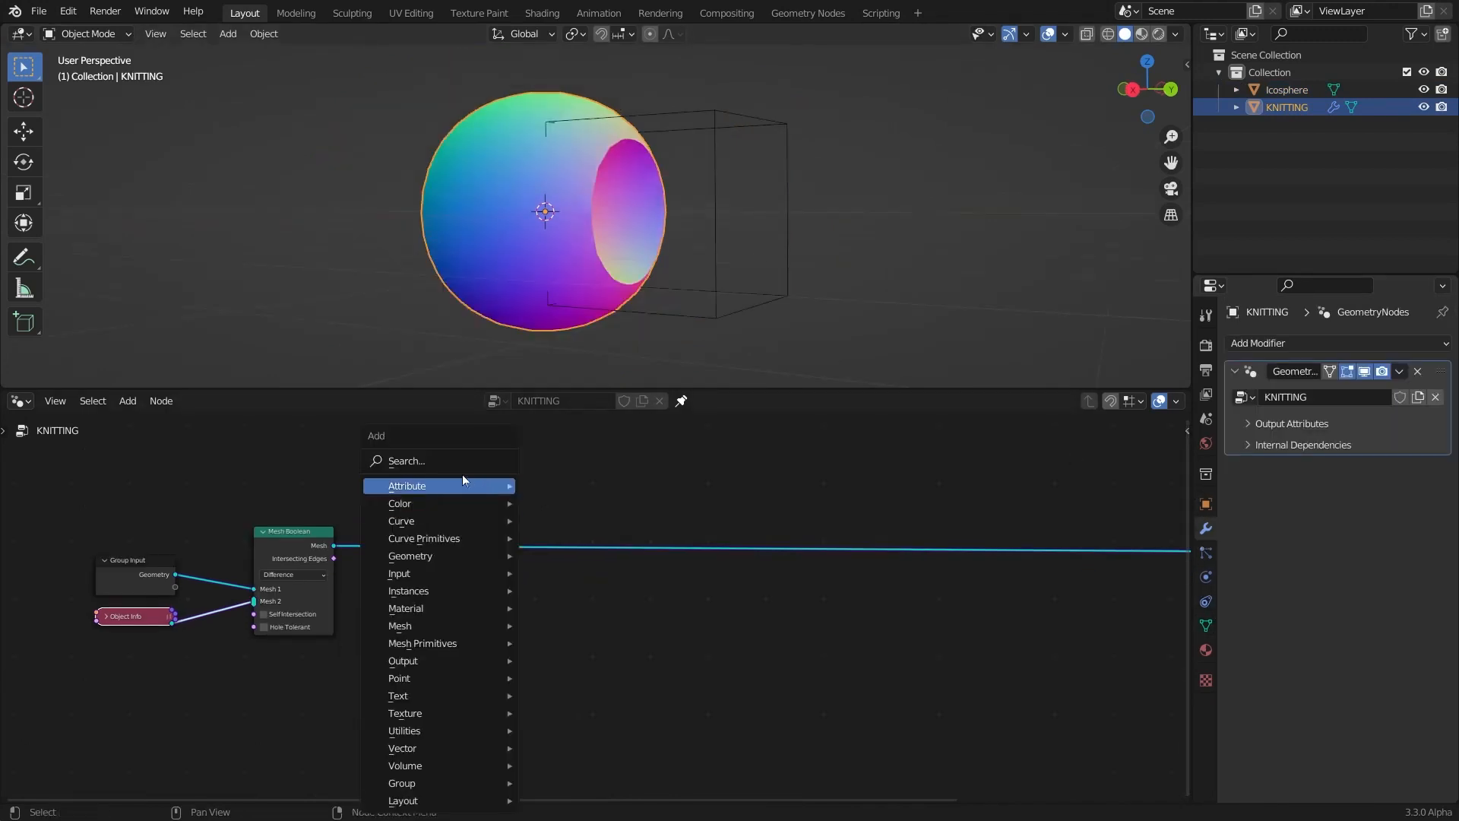
left_click(444, 467)
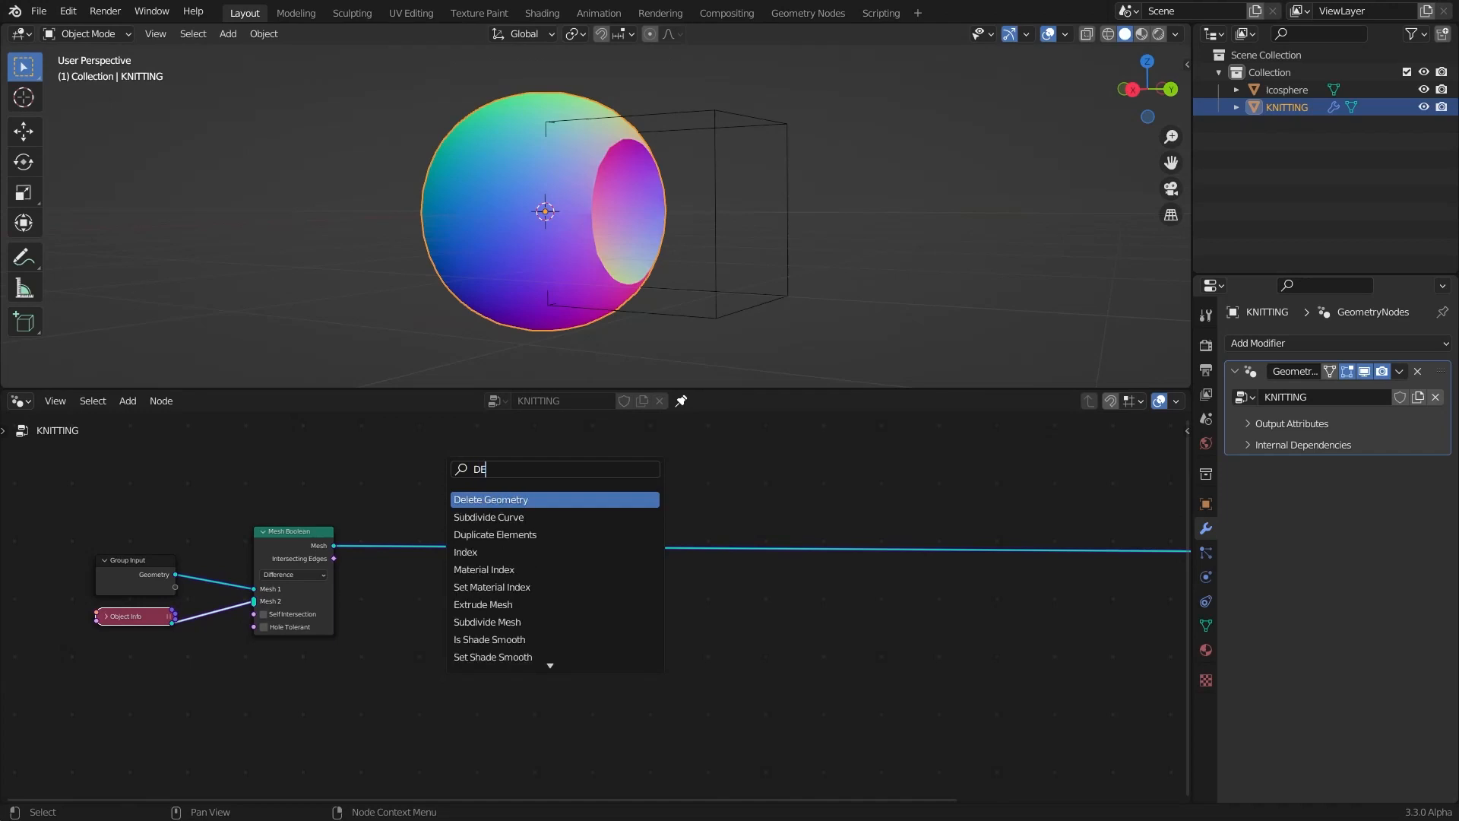
key("Return")
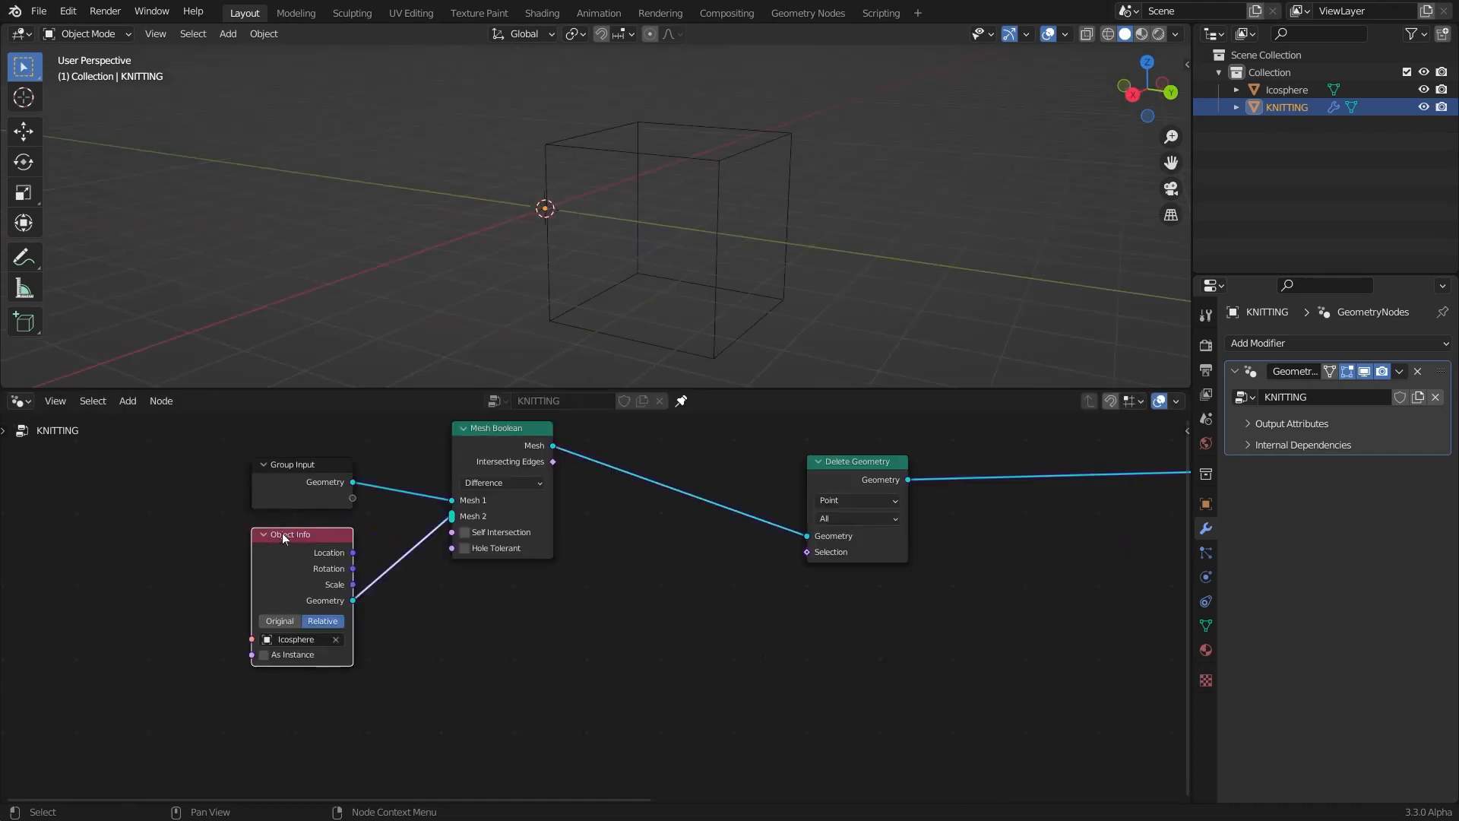
Duplicate the Icosphere Object Info node and place the copy below the Mesh Boolean node
scroll(280, 535, "down", 2)
middle_click_drag(272, 559, 269, 526)
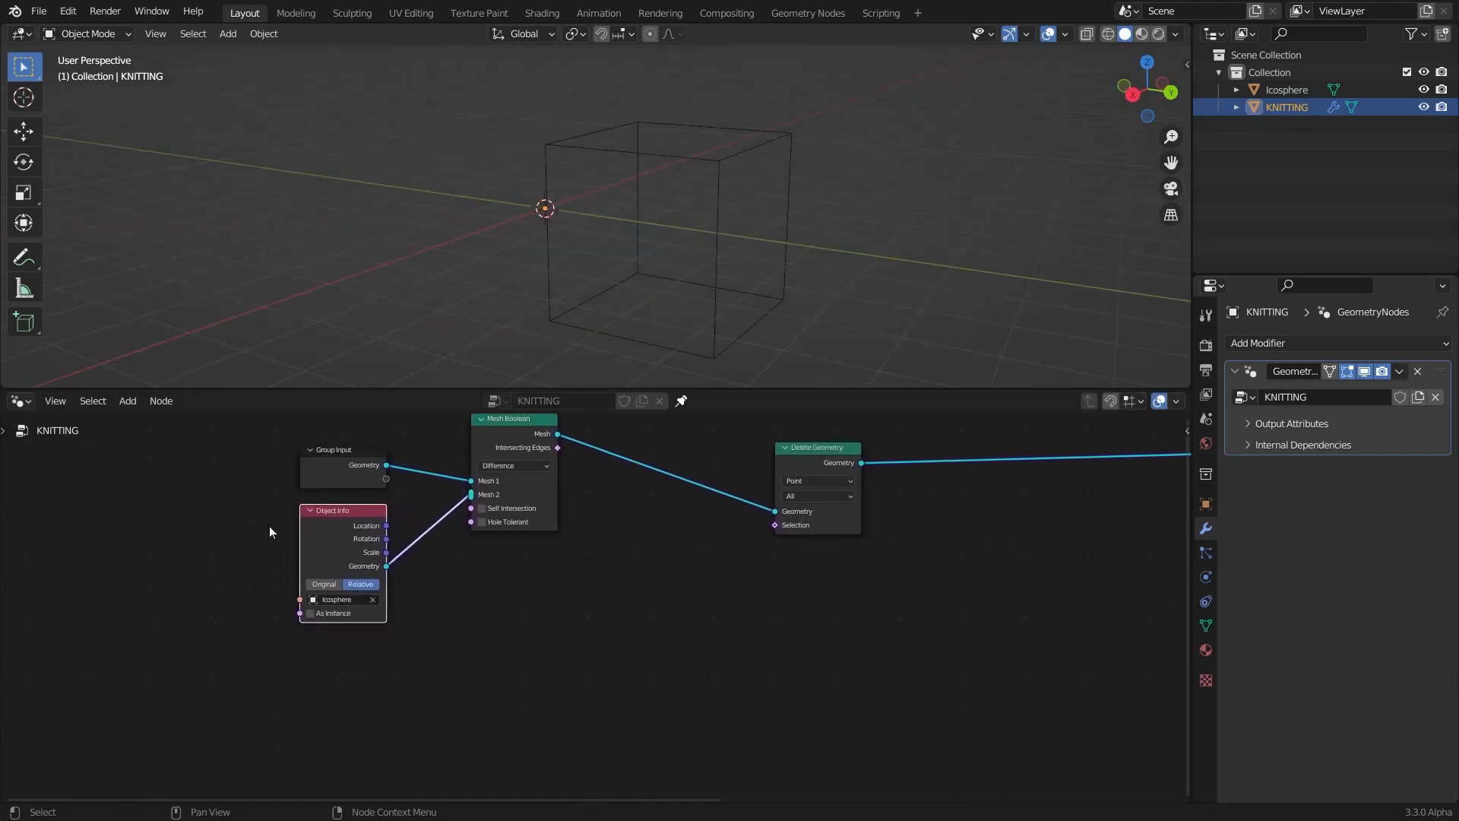
key("shift+d")
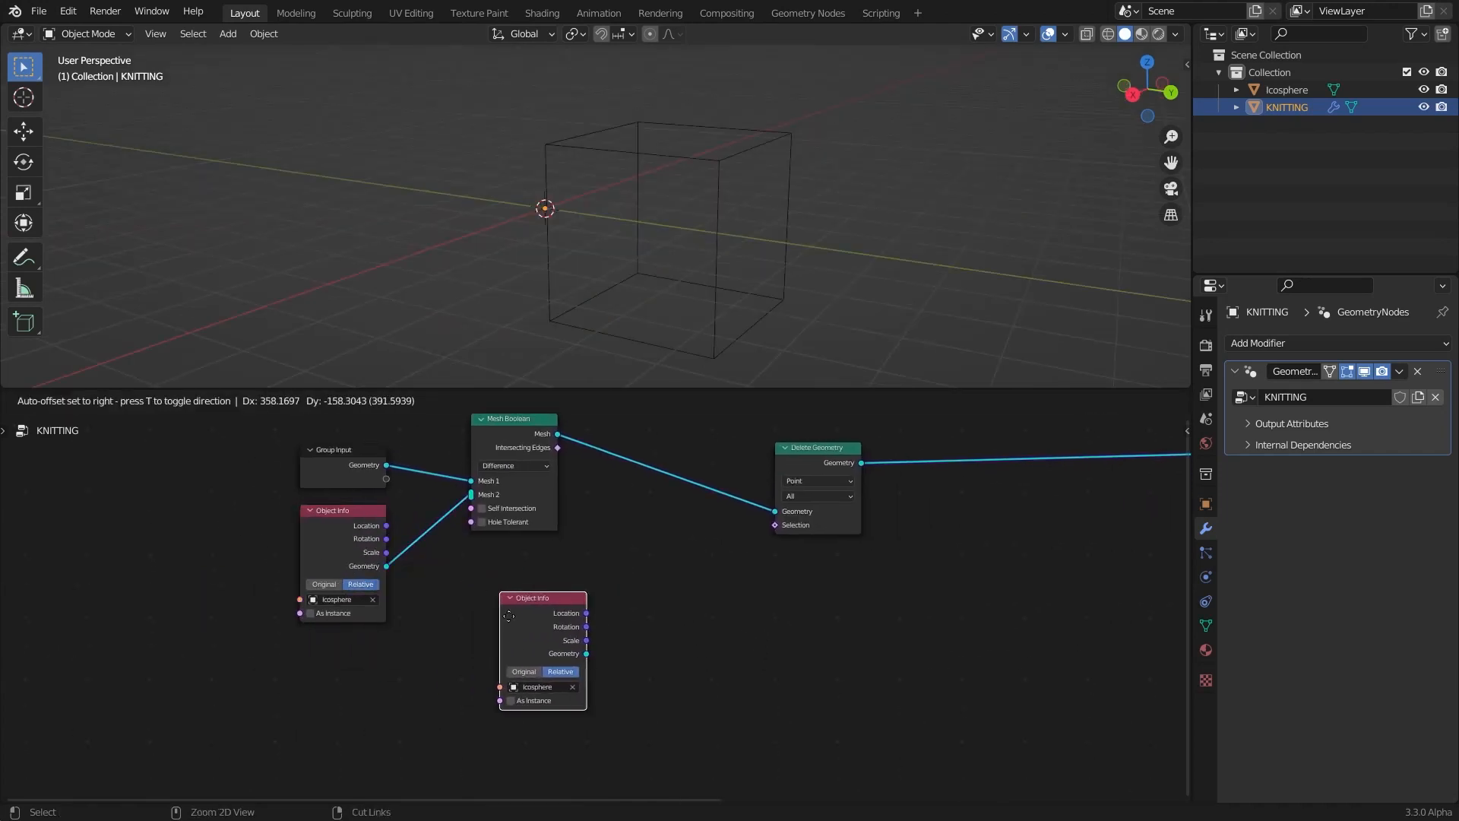
left_click(434, 653)
Add a Geometry Proximity node beside the duplicated Object Info and link the Geometry output to its Target
key("shift+a")
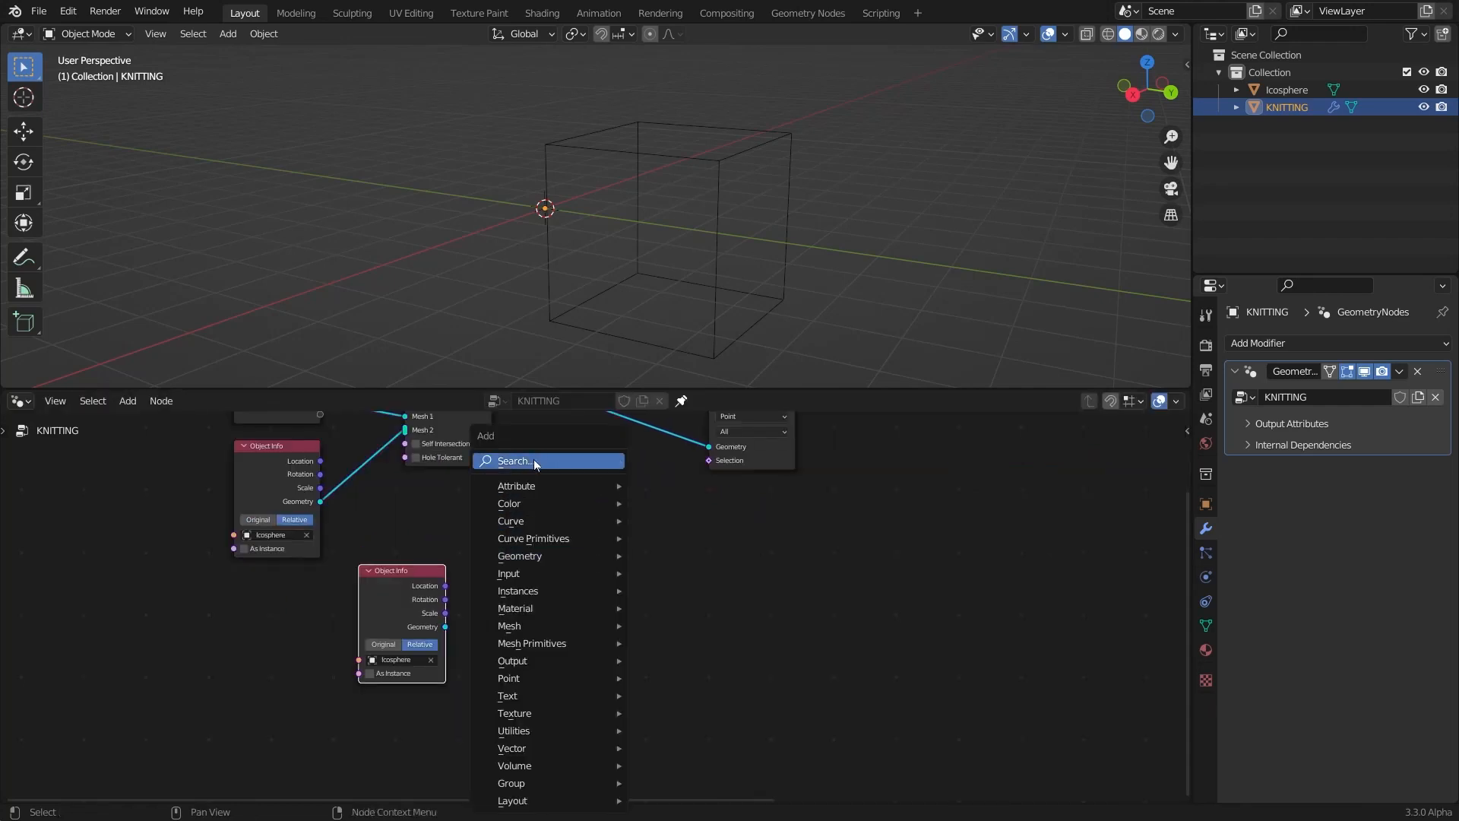
left_click(535, 461)
type("G")
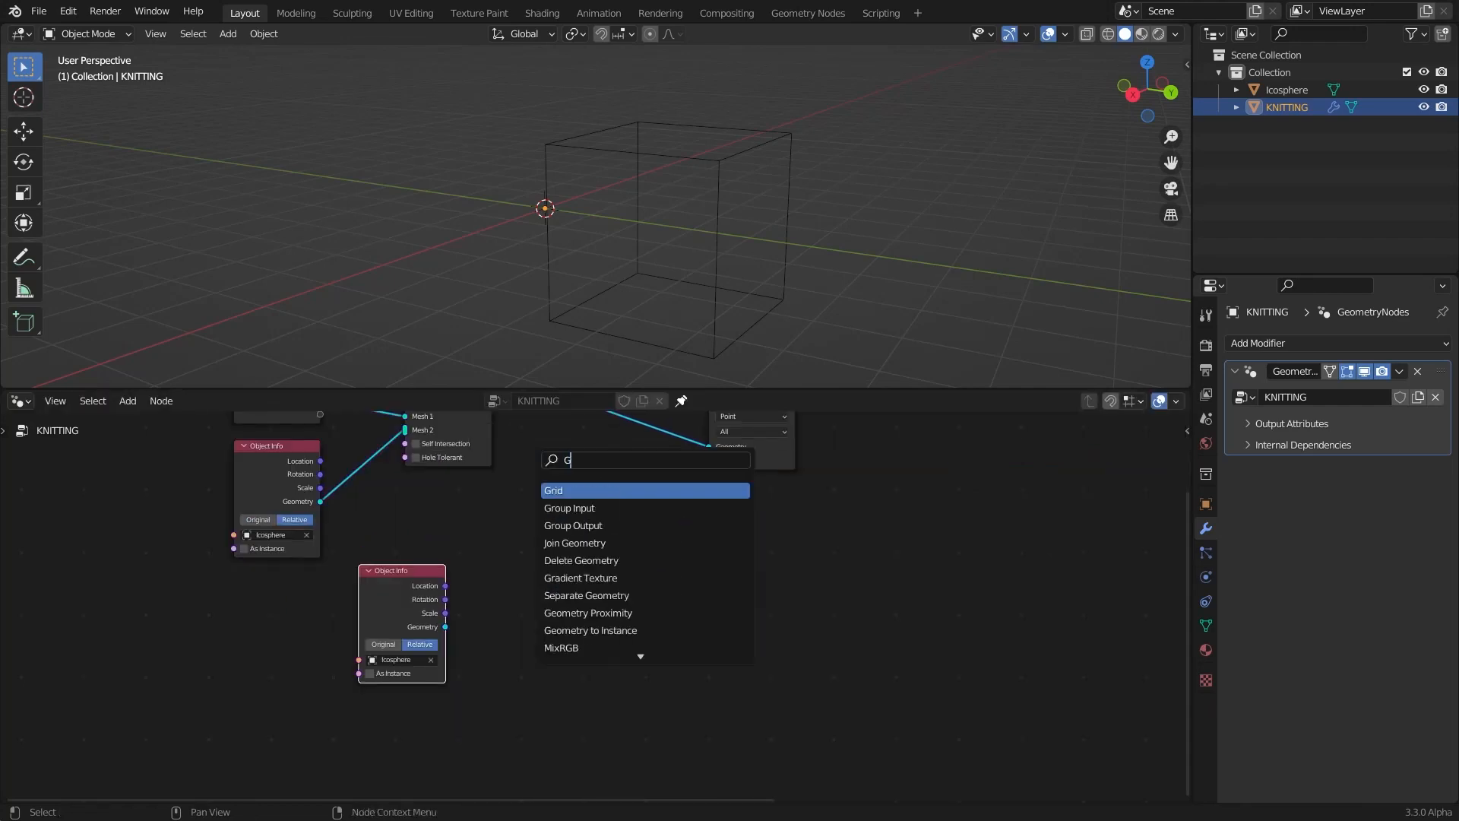
type("EO")
left_click(646, 543)
left_click(612, 644)
scroll(608, 645, "up", 4)
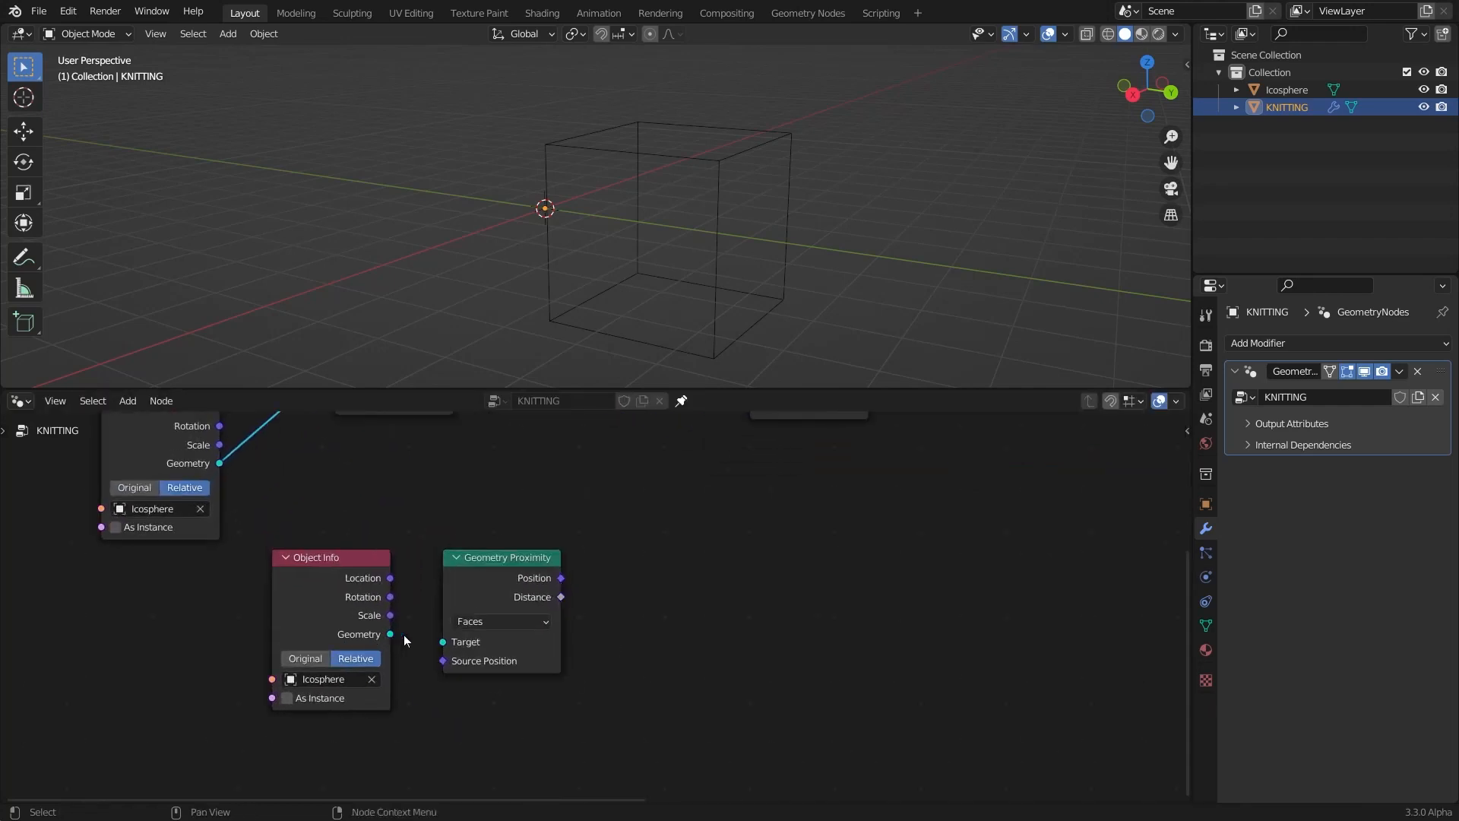
left_click_drag(448, 641, 444, 642)
Group the duplicated Object Info and Geometry Proximity nodes, and link Distance to the group's output
scroll(445, 642, "down", 1)
left_click(439, 588)
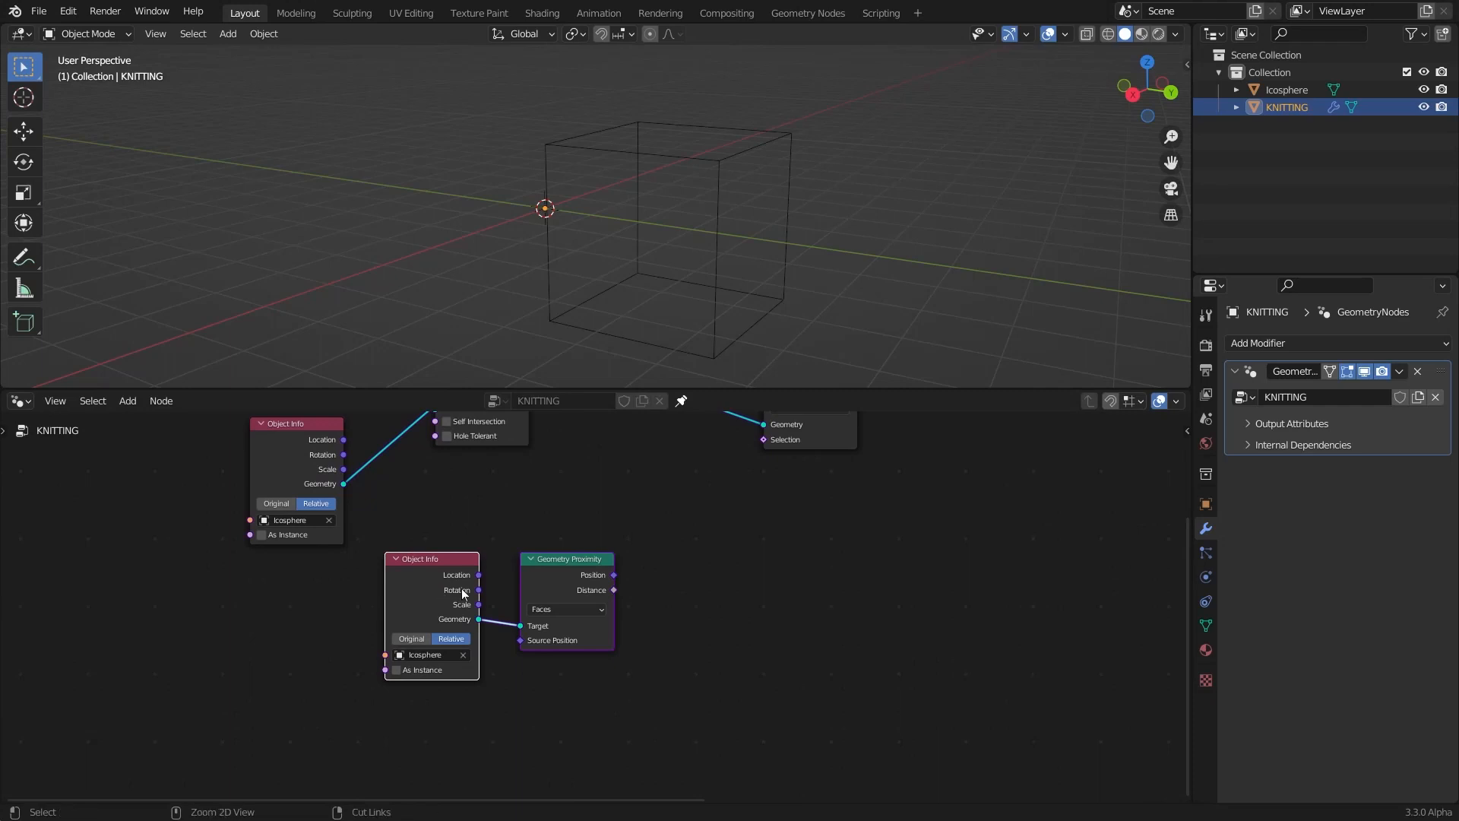
key("ctrl+g")
key("Tab")
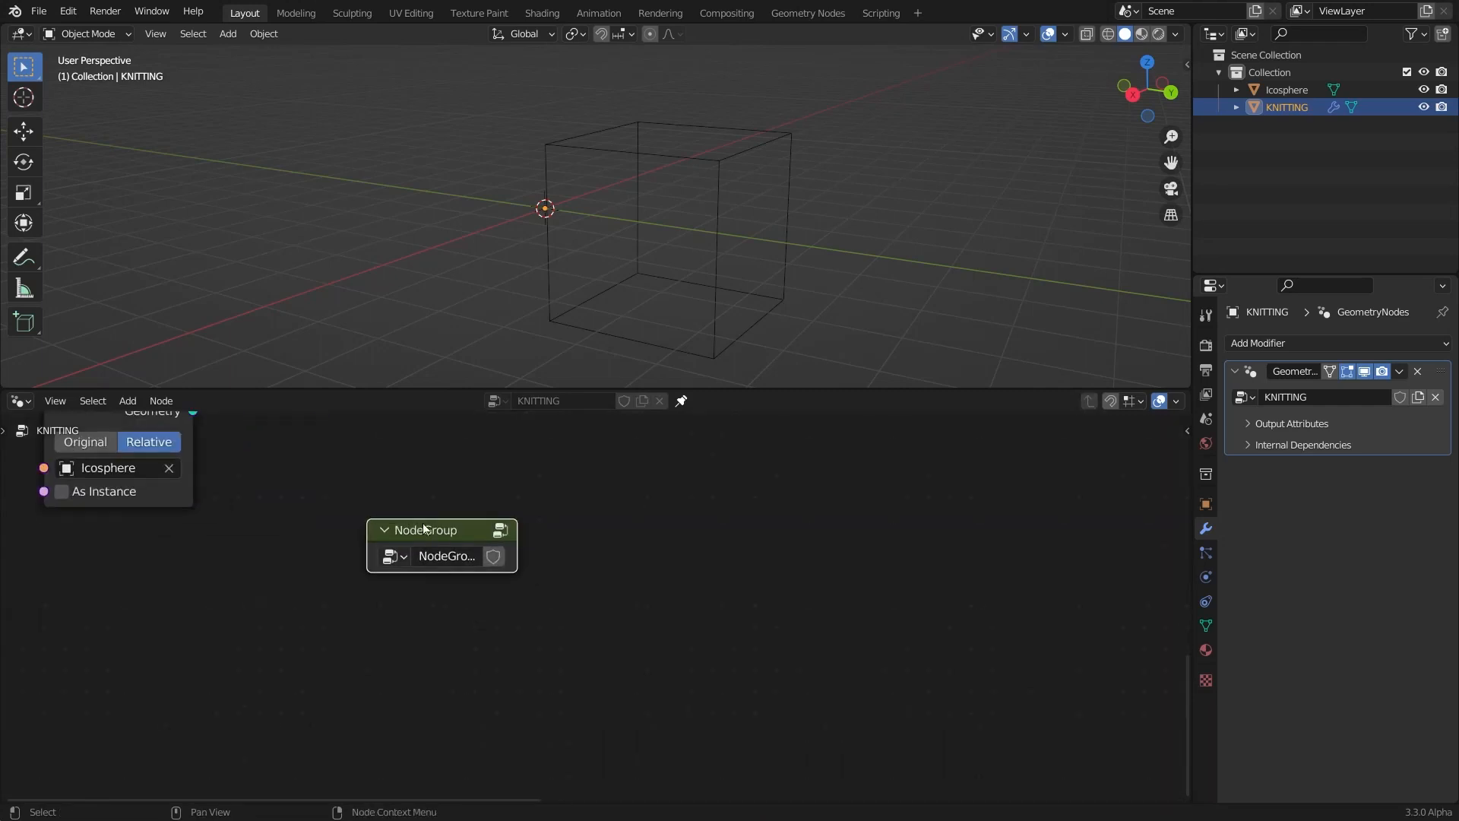
key("Tab")
left_click_drag(765, 627, 765, 629)
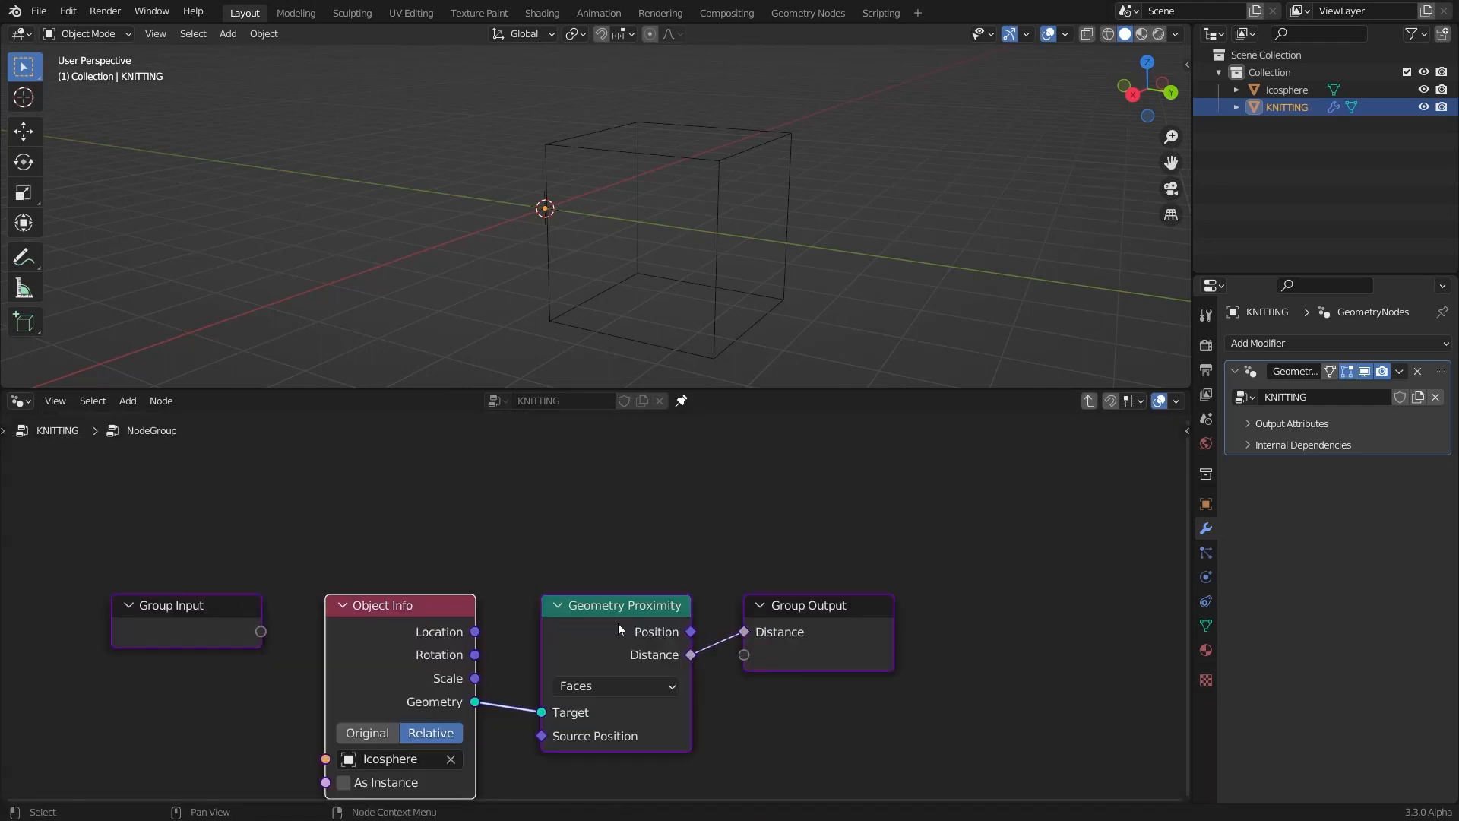
key("Tab")
left_click_drag(447, 620, 409, 613)
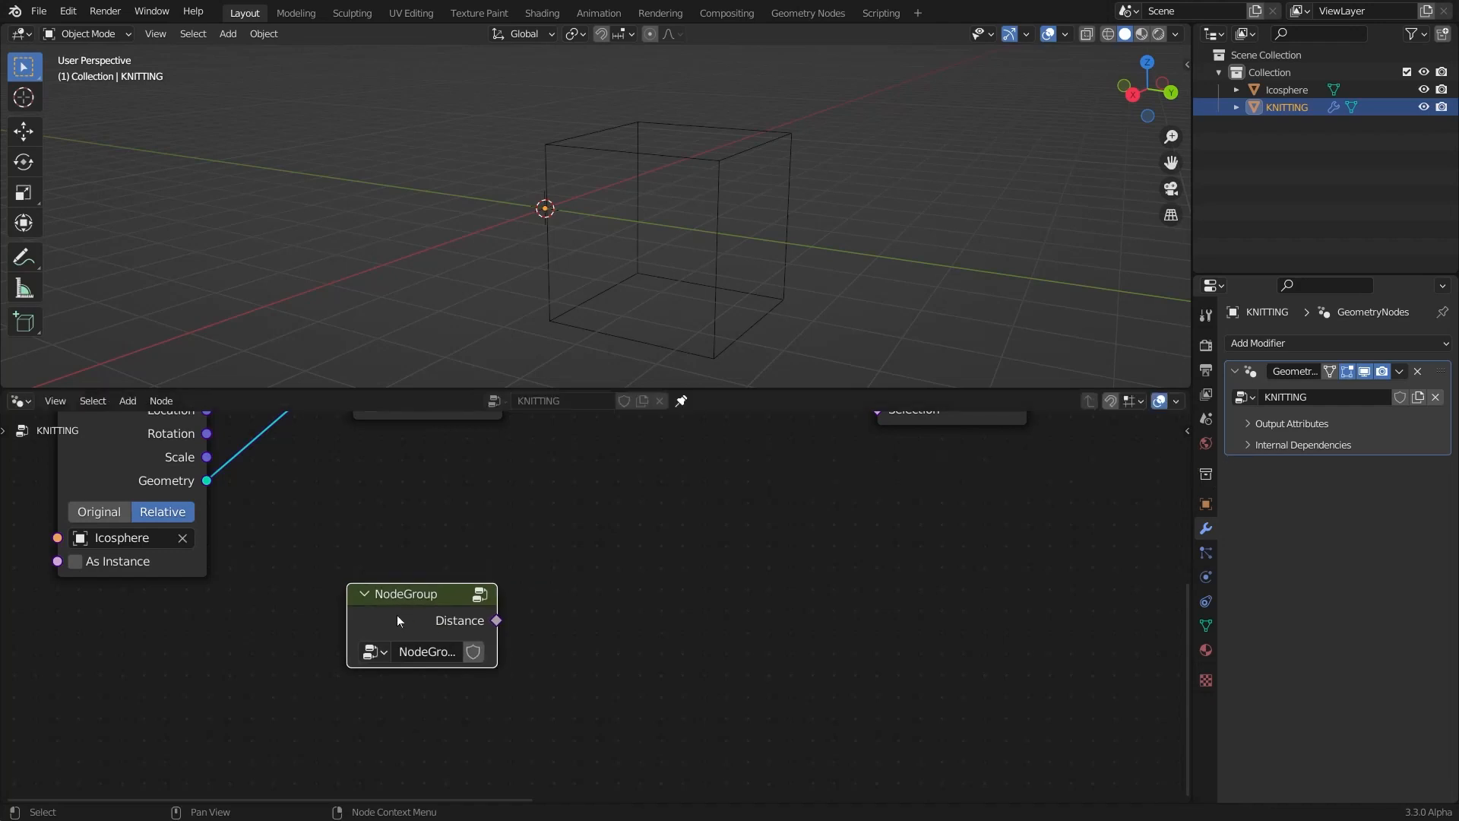
Expose the Object Info's Object socket as a group input and rename the node group "proximity"
key("Tab")
left_click_drag(423, 662, 363, 550)
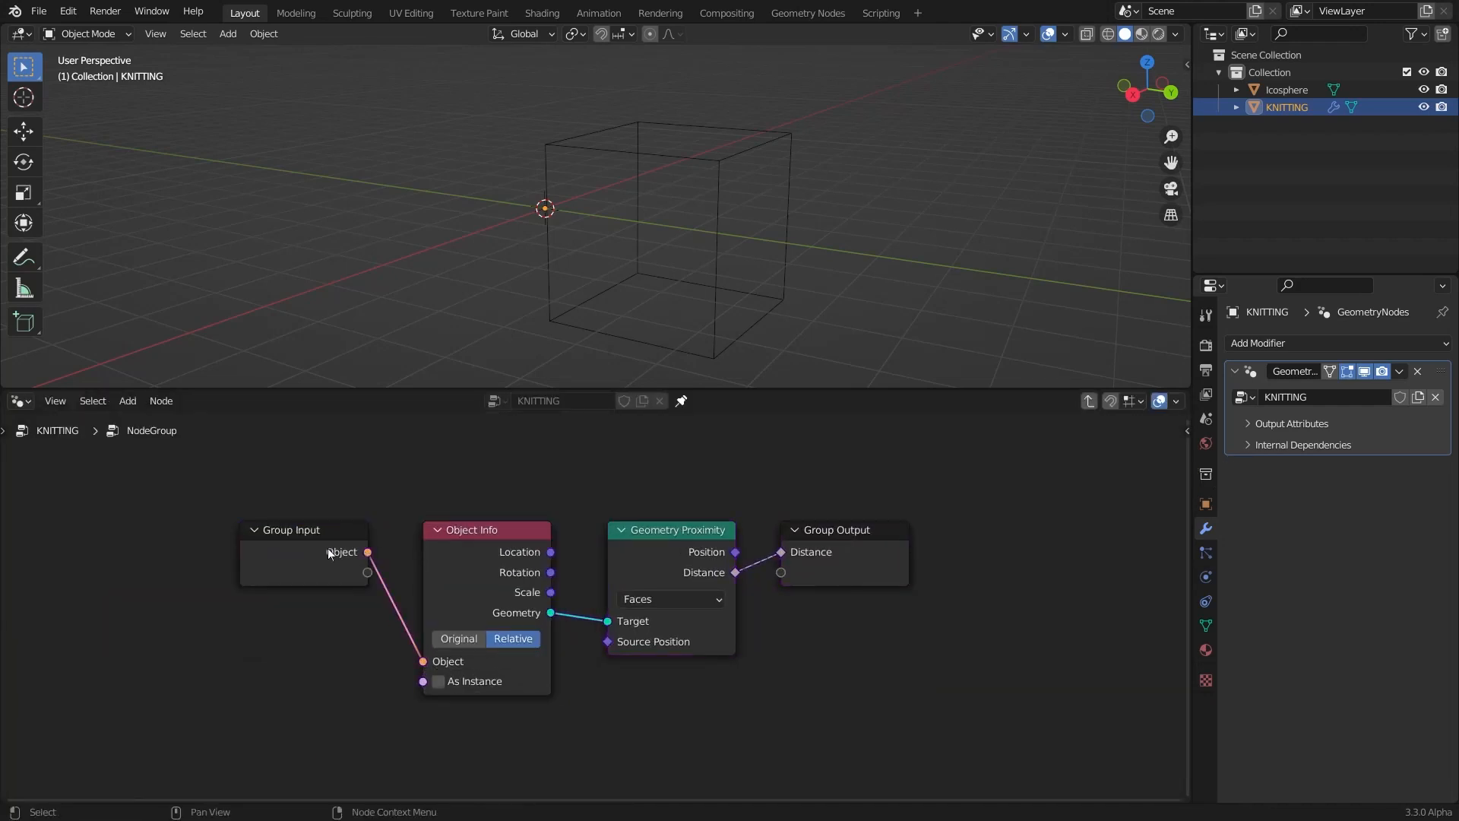
key("Tab")
double_click(432, 654)
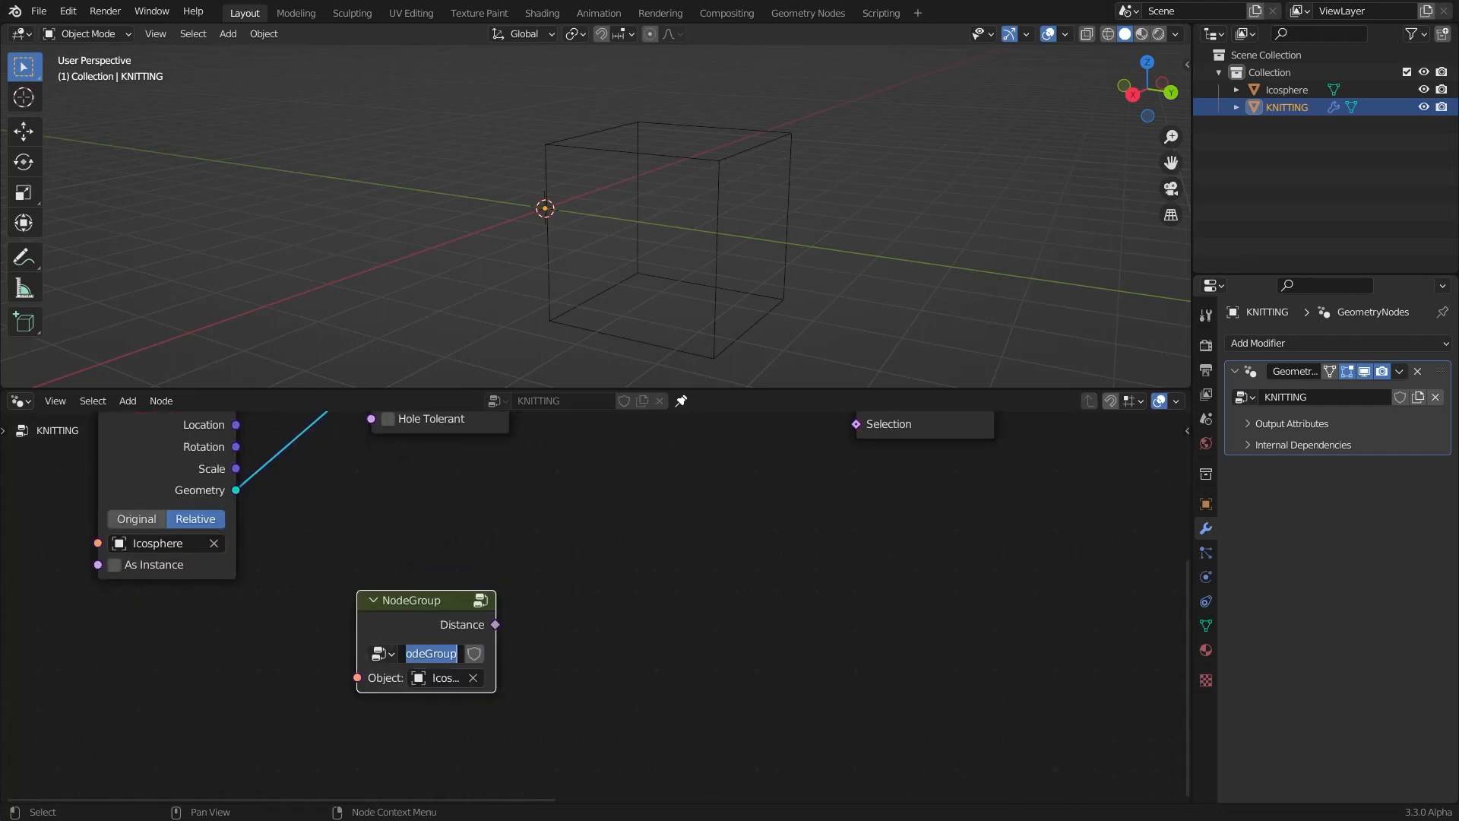
type("proximity")
key("Return")
Link the proximity group's Distance to the Selection of Delete Geometry, leaving room between the two nodes
scroll(594, 607, "down", 2)
left_click_drag(527, 619, 773, 486)
left_click_drag(500, 608, 427, 628)
Insert a Map Range node into the link between the proximity group and Delete Geometry
key("shift+a")
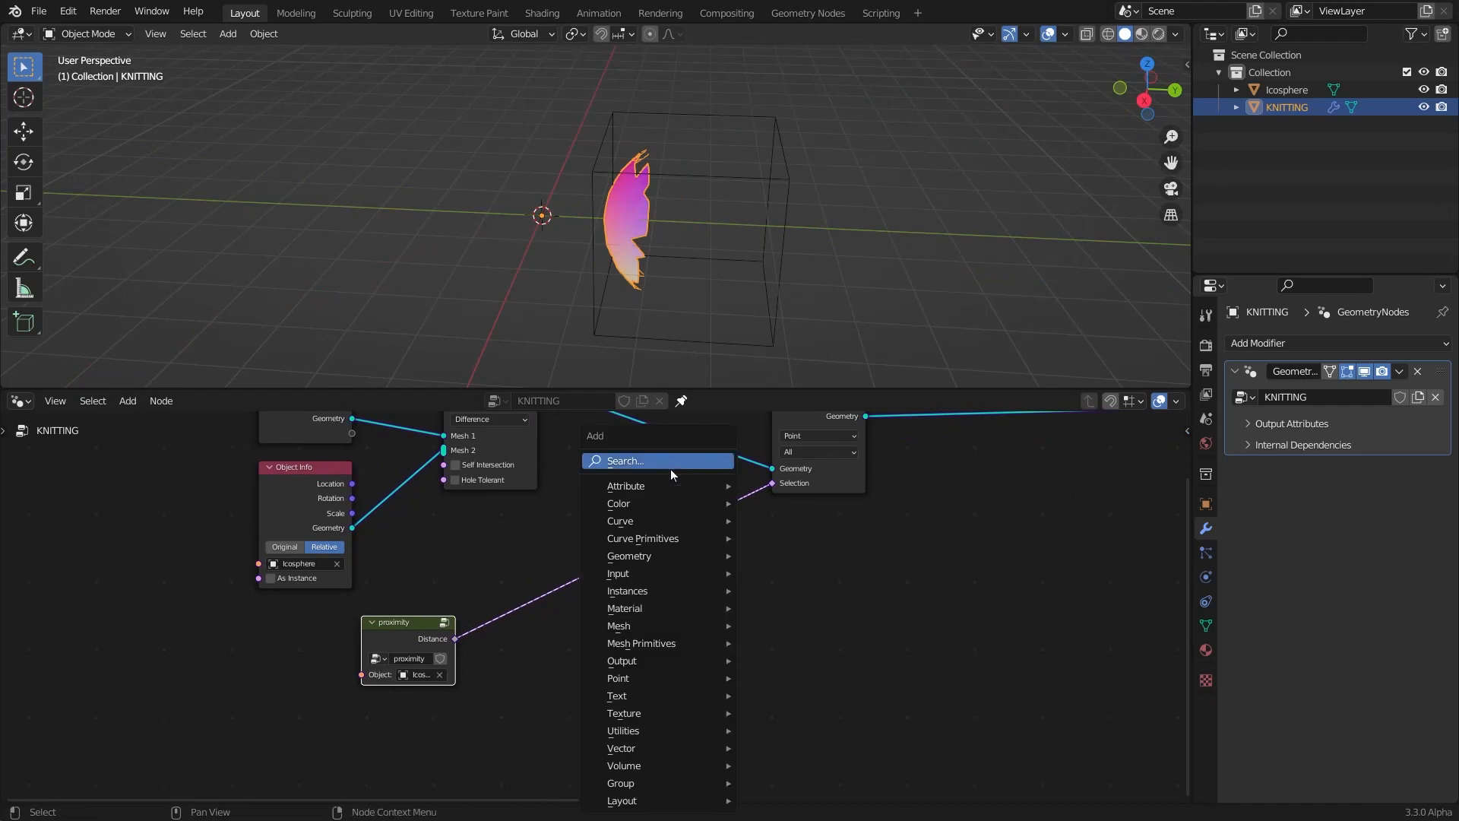
left_click(684, 465)
type("map")
key("Return")
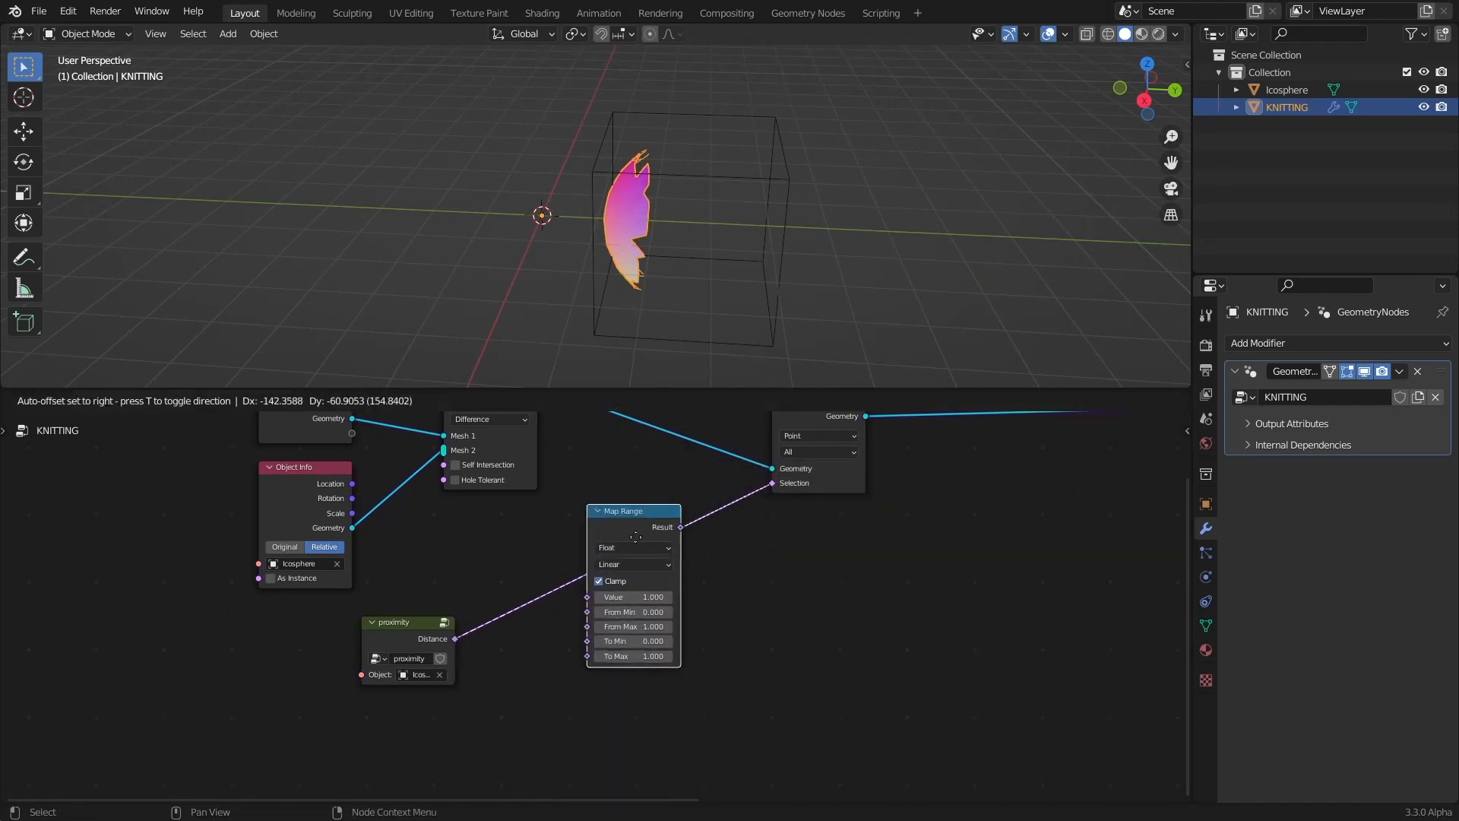
left_click(581, 513)
Set From Min to 0.750 in the Map Range node feeding Delete Geometry
scroll(593, 606, "up", 3)
left_click_drag(632, 622, 673, 622, "shift")
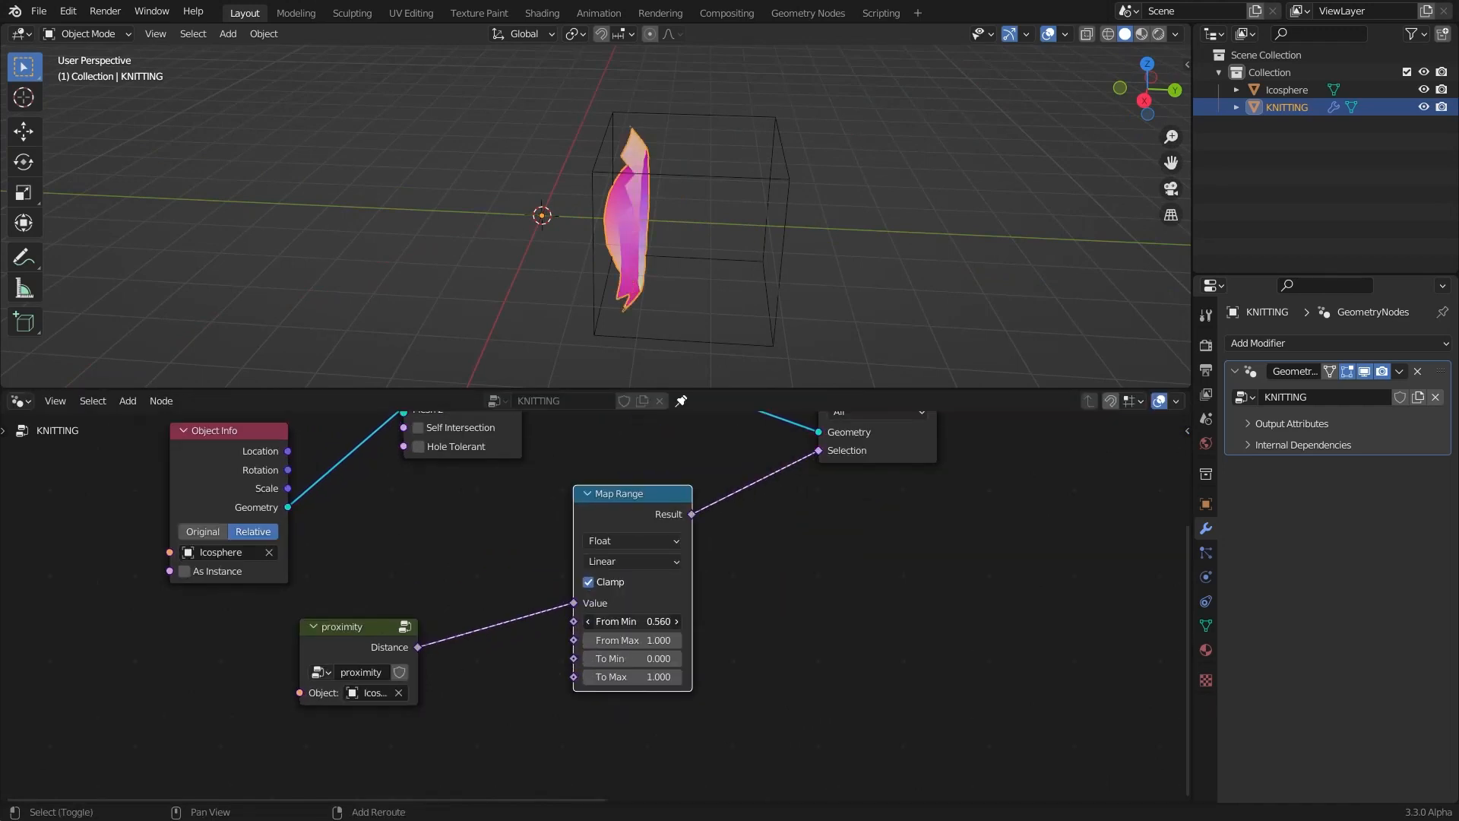
left_click_drag(632, 622, 637, 621)
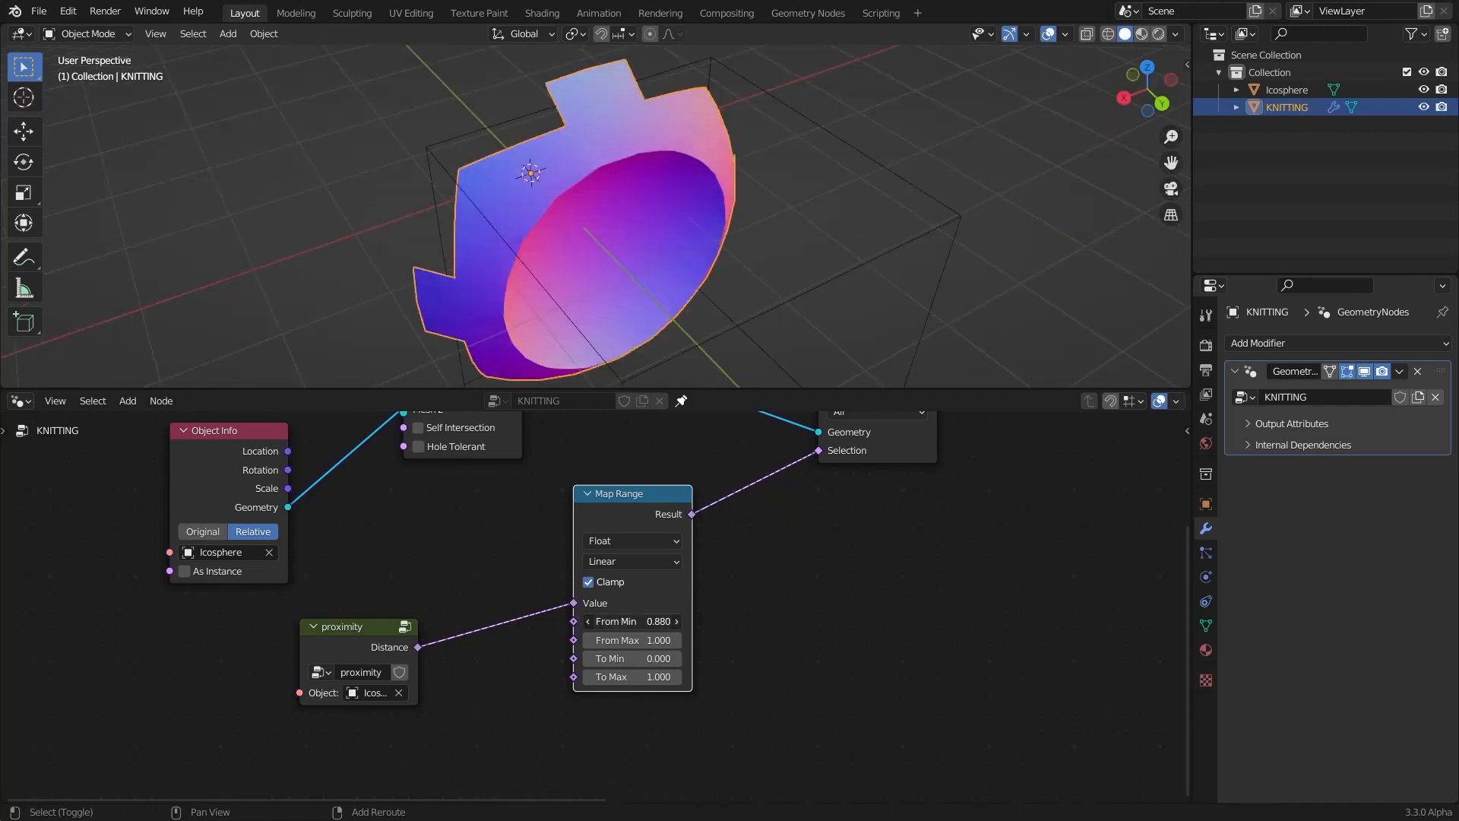
Arrange proximity and Map Range beneath Delete Geometry, and move all three nodes farther from Mesh Boolean
left_click_drag(608, 586, 617, 615)
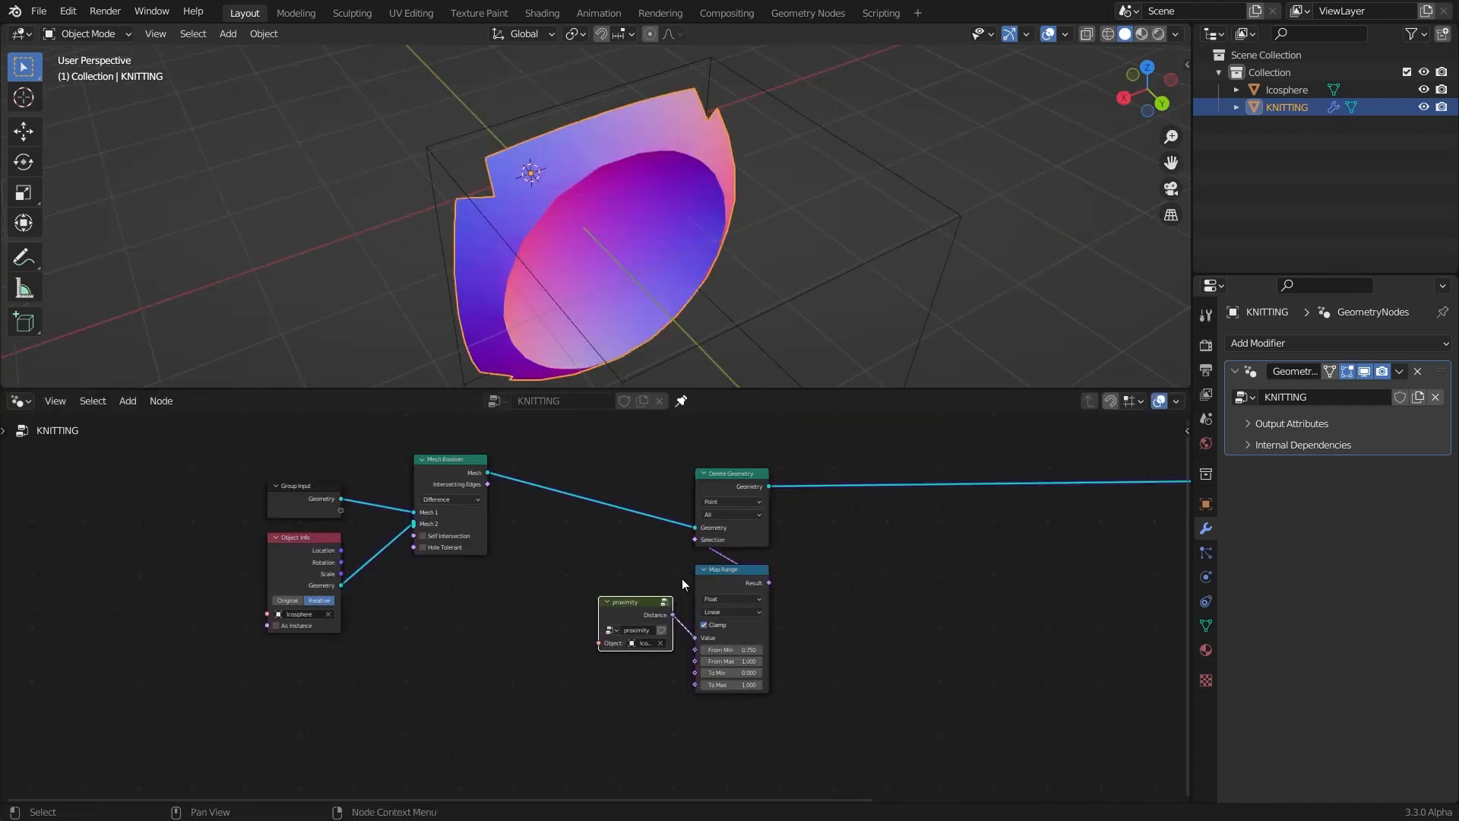
scroll(699, 615, "down", 1)
left_click_drag(751, 708, 636, 548)
key("g")
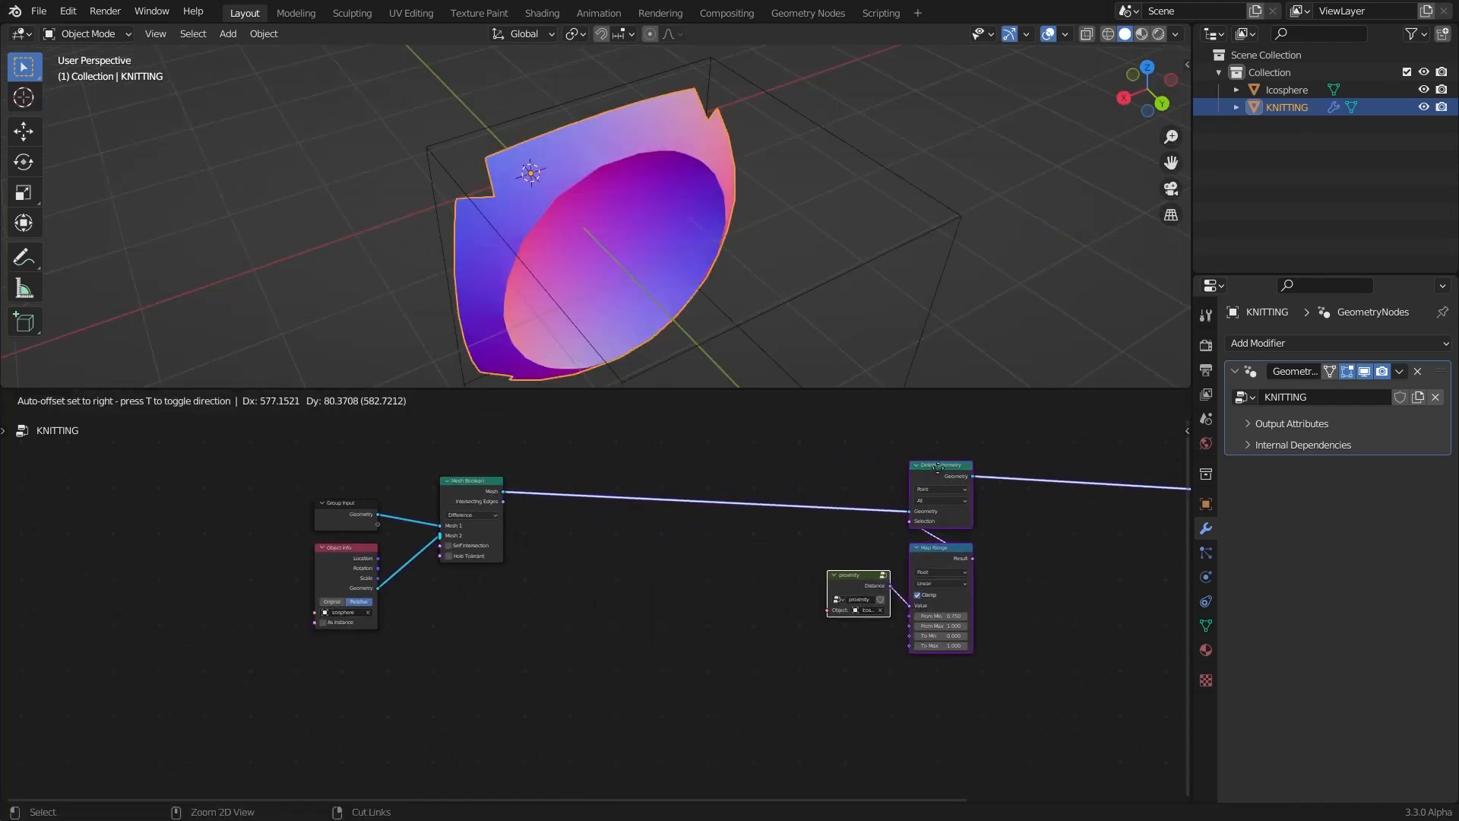
left_click(985, 463)
Examine the geometry left around the sphere's hole and the node chain that trims it
left_click(671, 561)
middle_click_drag(670, 561, 813, 643)
scroll(814, 643, "up", 4)
scroll(635, 172, "down", 4)
middle_click_drag(635, 141, 670, 124)
scroll(672, 128, "up", 1)
scroll(882, 507, "down", 2)
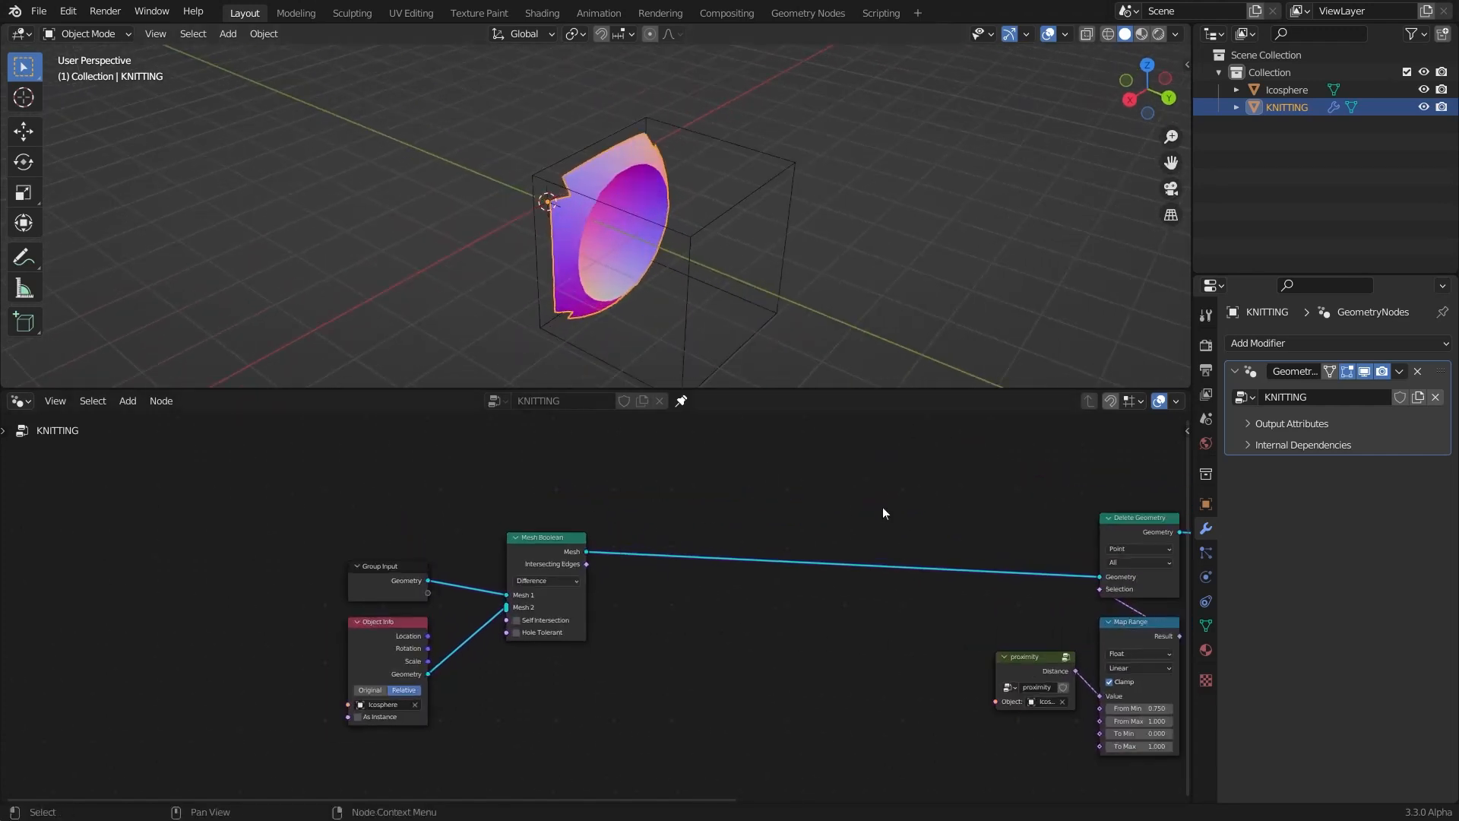
middle_click_drag(882, 507, 784, 484)
scroll(733, 293, "up", 2)
middle_click_drag(732, 293, 771, 284)
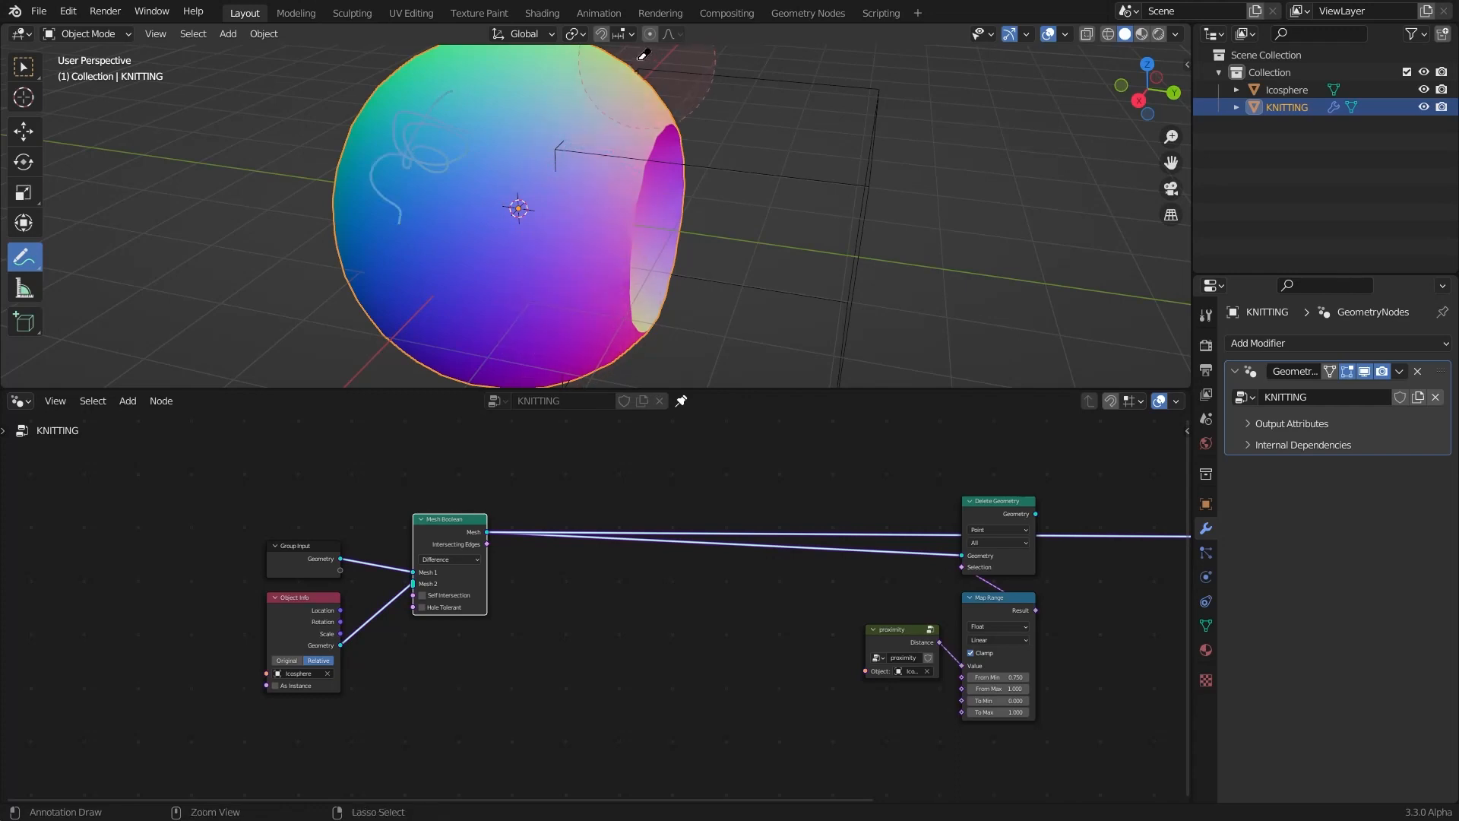
Switch back to the selection tool and route the Delete Geometry result directly to the final output
key("w")
scroll(578, 149, "down", 1)
middle_click_drag(644, 165, 627, 140)
scroll(600, 205, "up", 1)
left_click(711, 482)
middle_click_drag(714, 487, 562, 499)
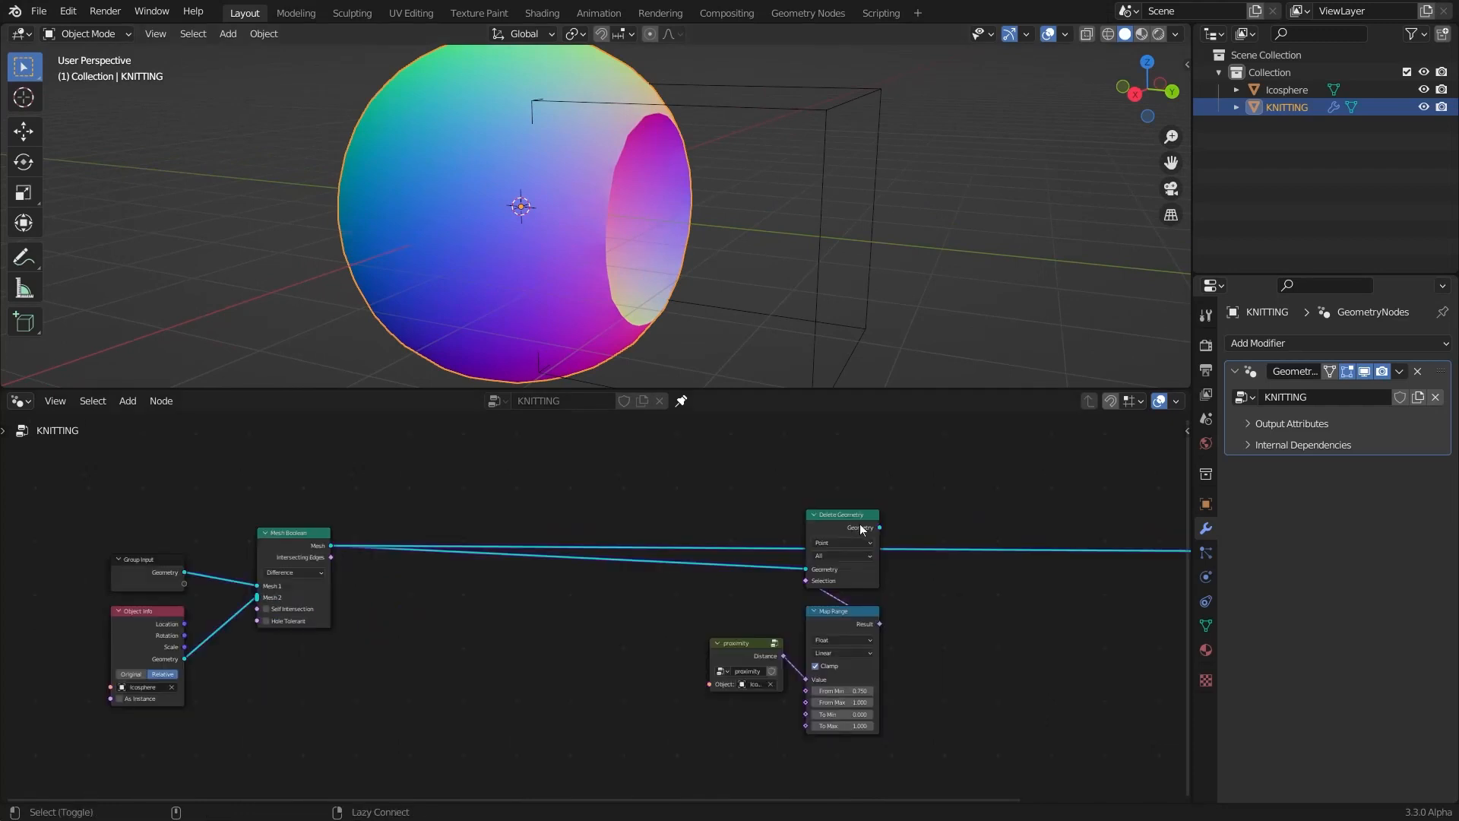
left_click(860, 522, "ctrl+shift")
Insert a Separate Geometry node in the Edge domain between Mesh Boolean and Delete Geometry
scroll(538, 494, "up", 3)
scroll(536, 495, "up", 1)
key("shift+a")
left_click(497, 461)
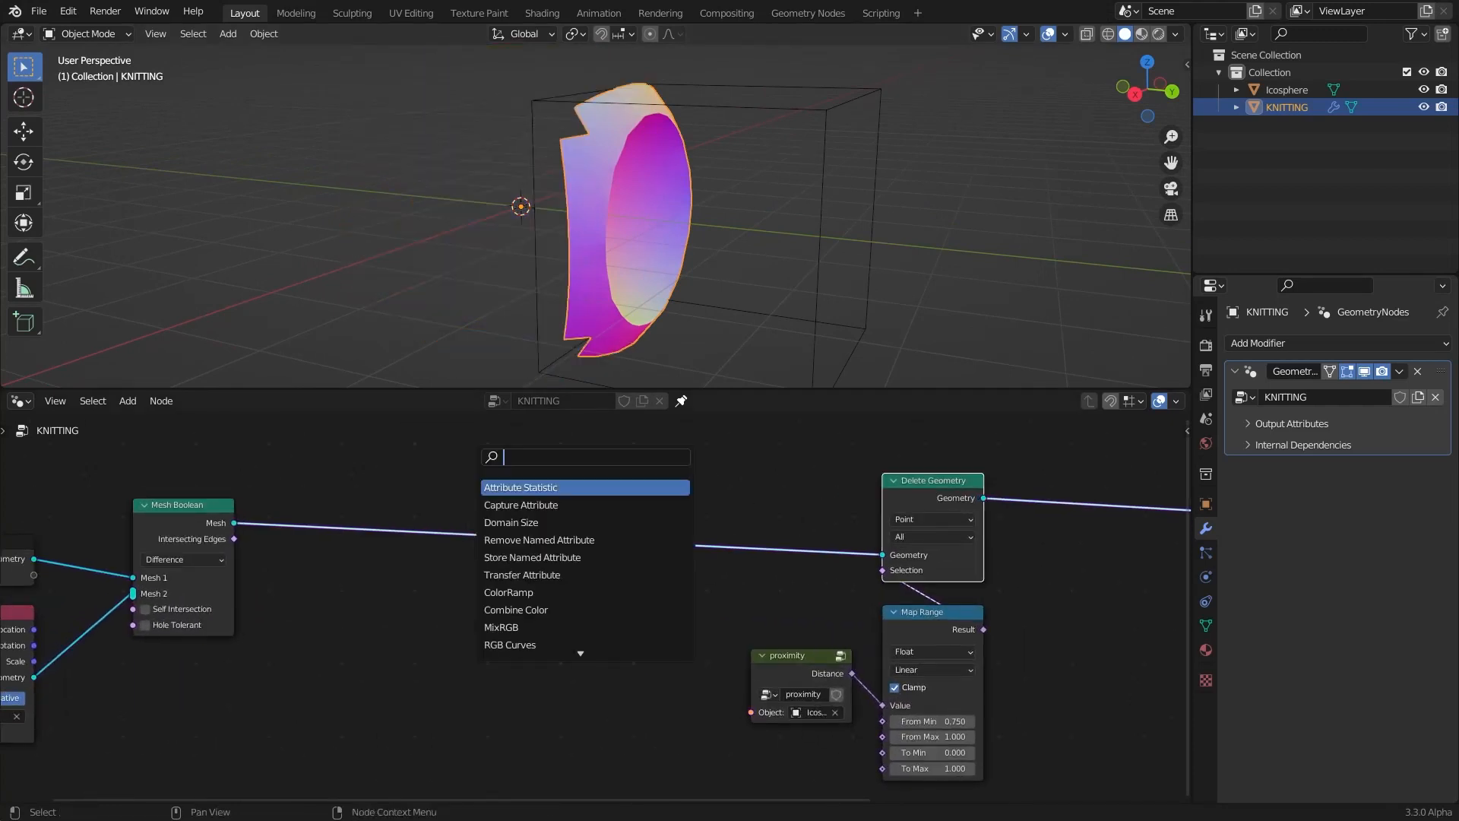
type("sep")
left_click(524, 522)
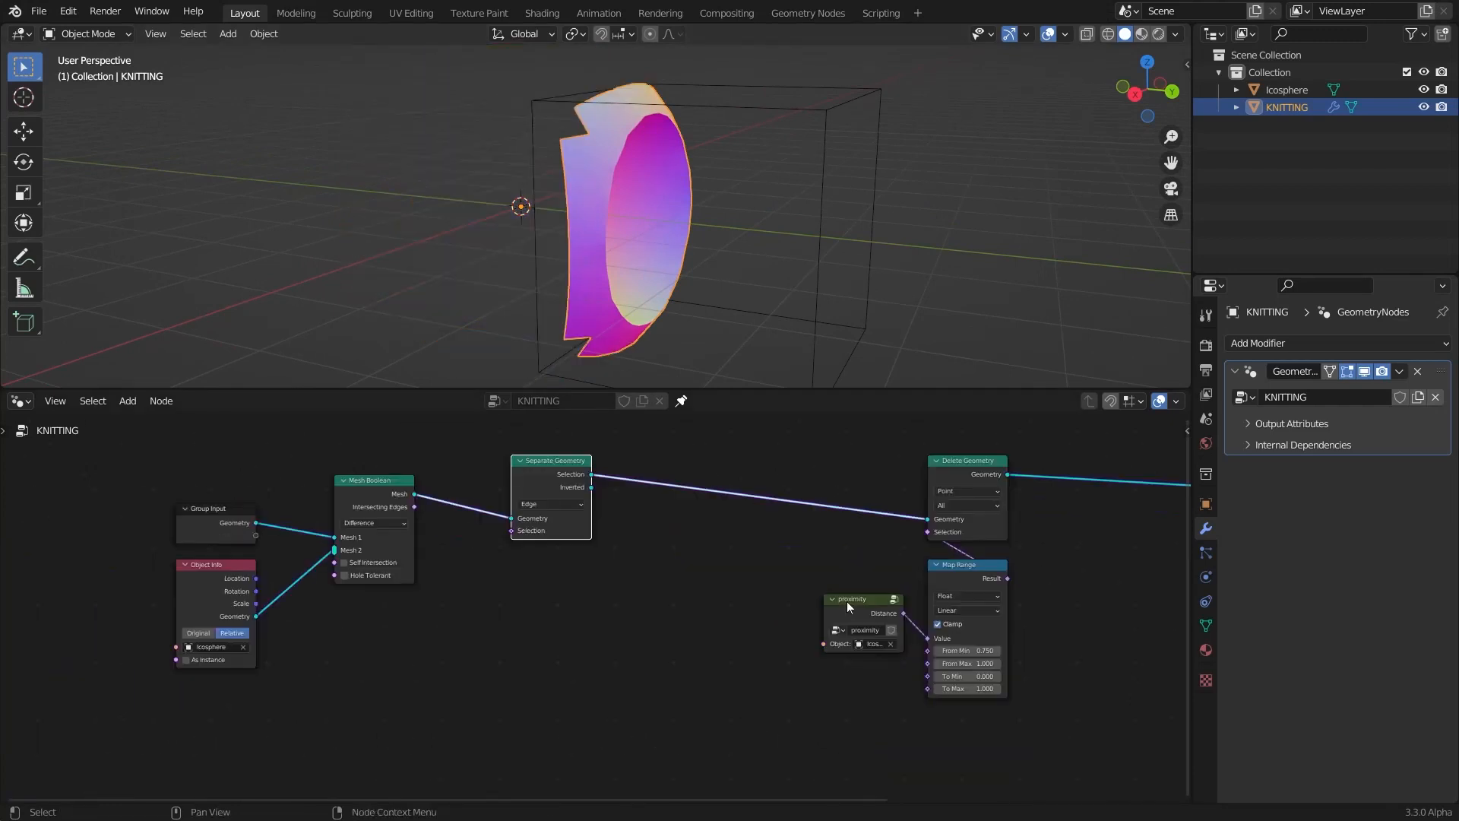
Duplicate the proximity group below Mesh Boolean and link its Distance to the Separate Geometry Selection
left_click(847, 601)
middle_click_drag(751, 597, 865, 550)
key("shift+d")
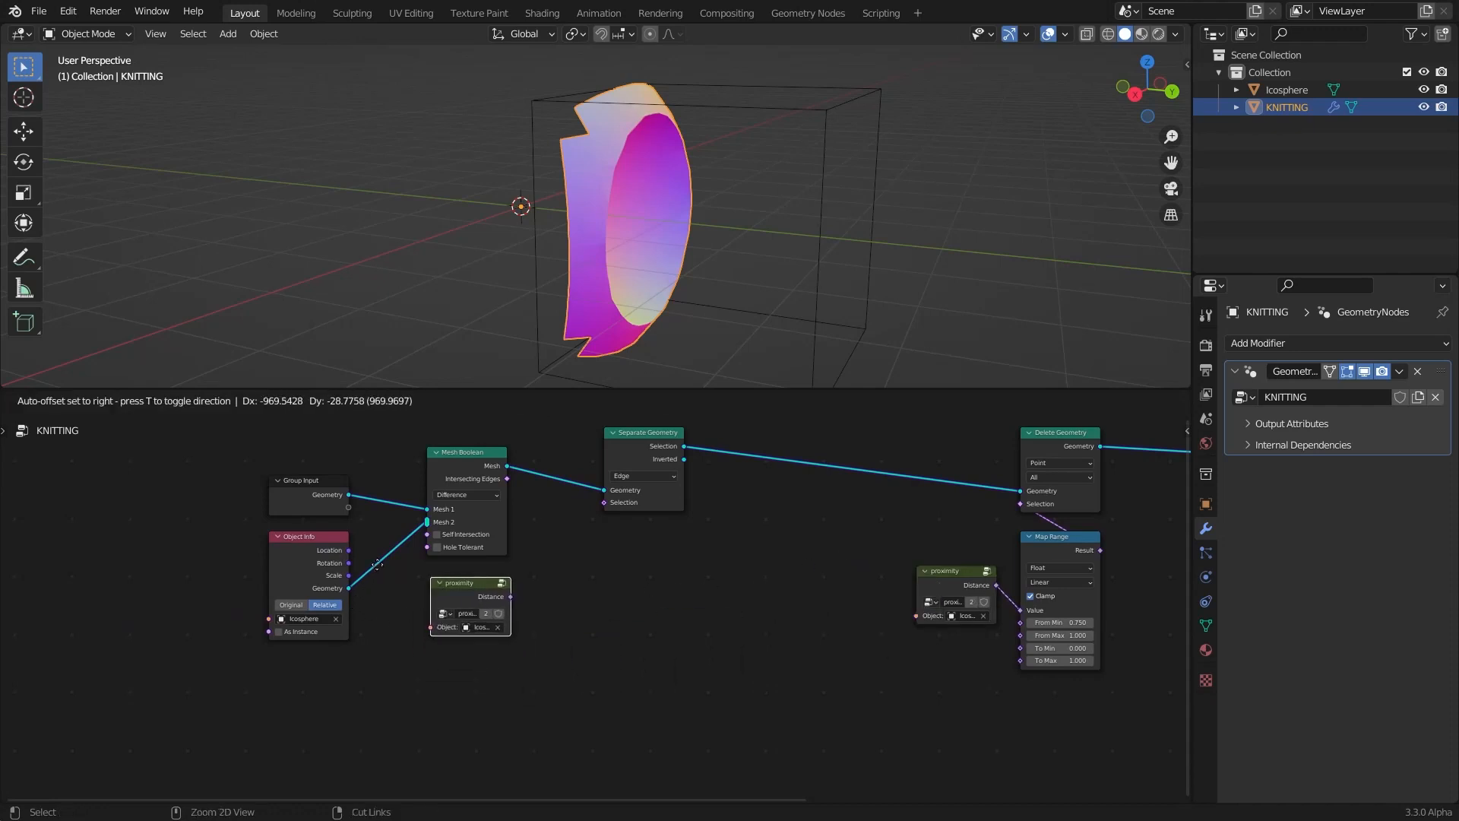
left_click(377, 565)
left_click_drag(509, 597, 604, 502)
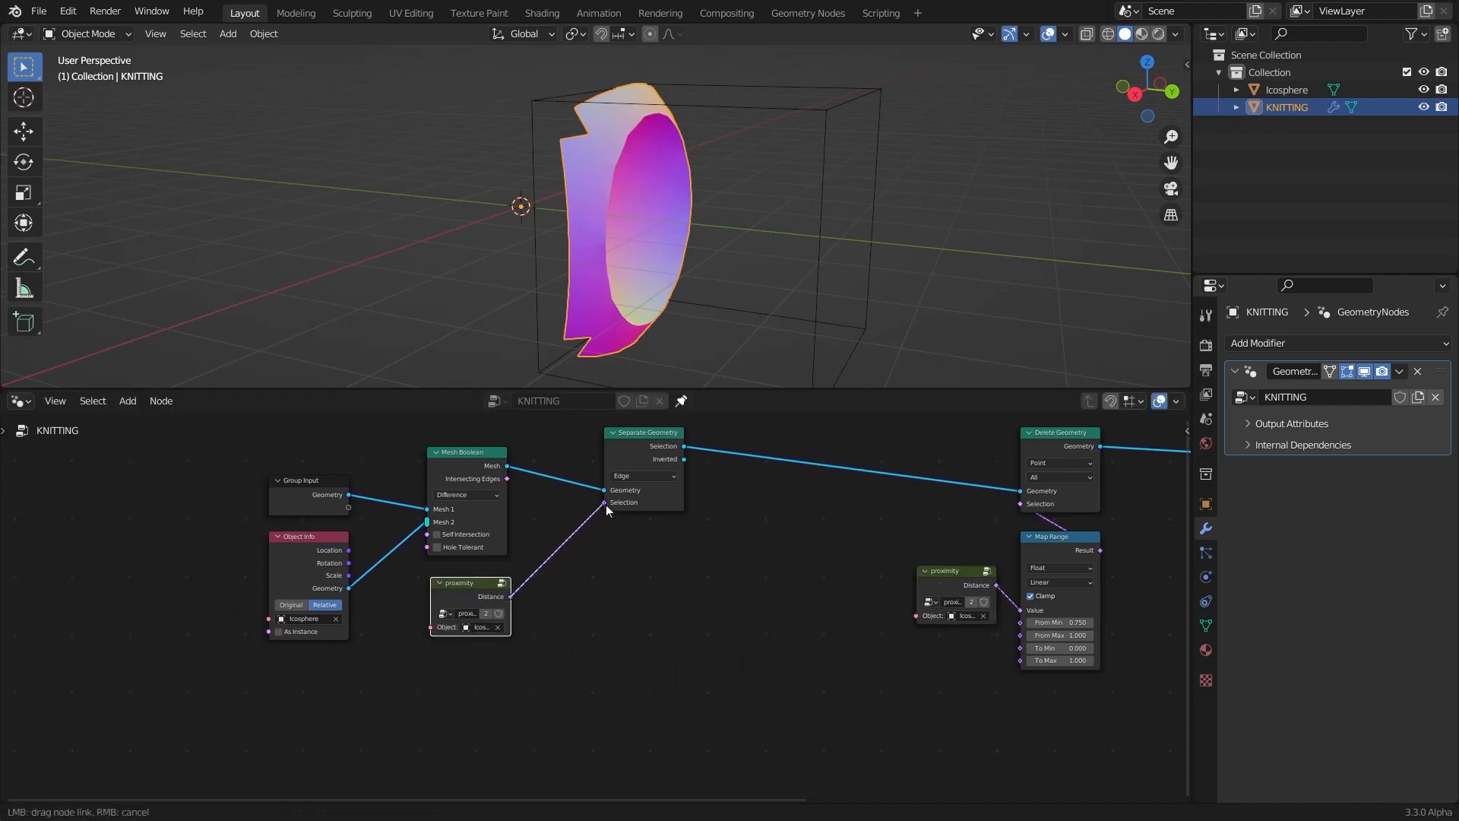
Insert a Map Range node between the duplicated proximity group and Separate Geometry
scroll(605, 505, "down", 1)
key("shift+a")
left_click(502, 460)
type("map")
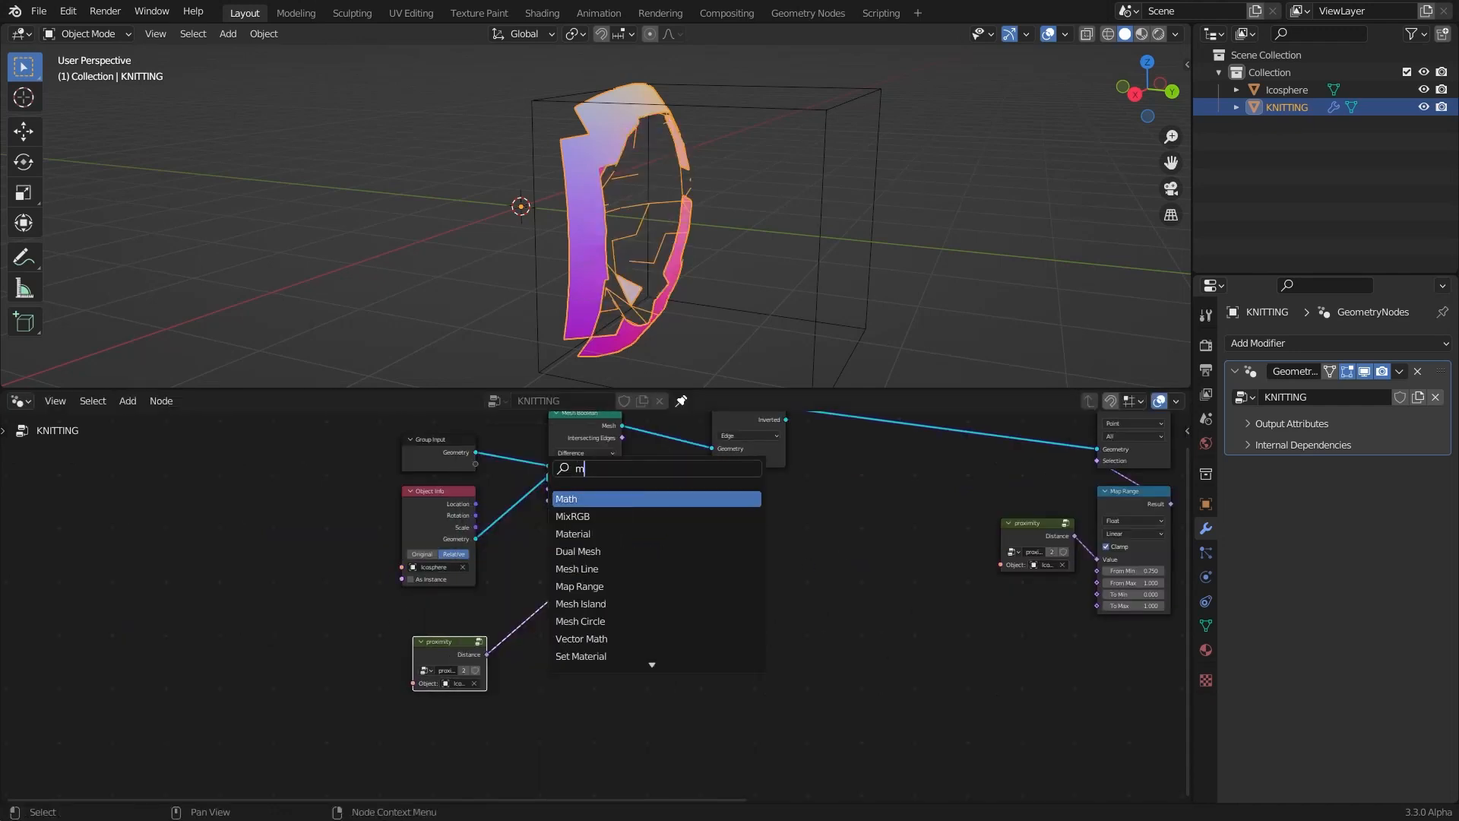
key("Return")
left_click(603, 594)
Invert the new Map Range by setting To Min to 1 and To Max to 0
scroll(603, 594, "up", 3)
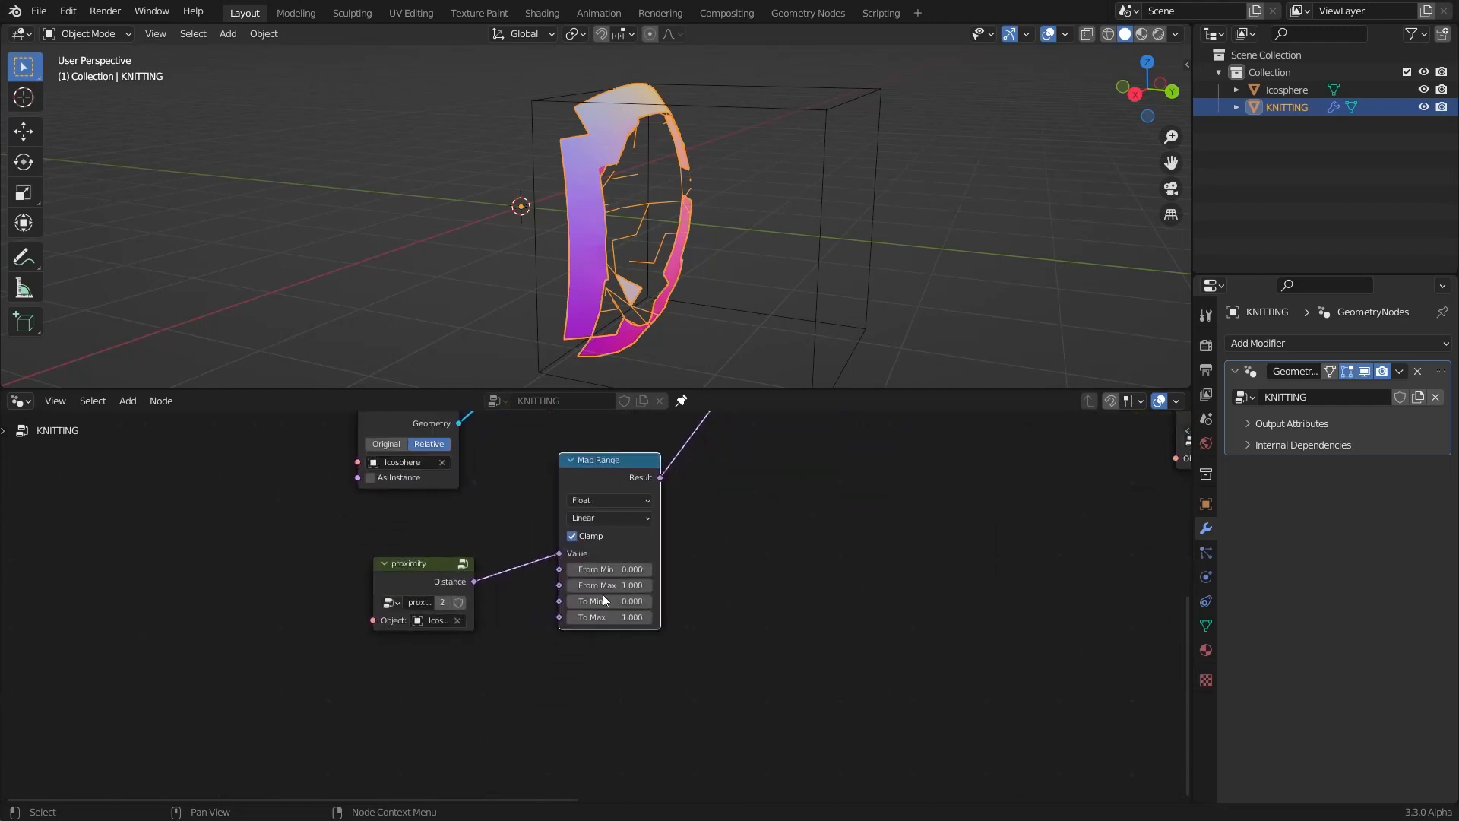
left_click(603, 596)
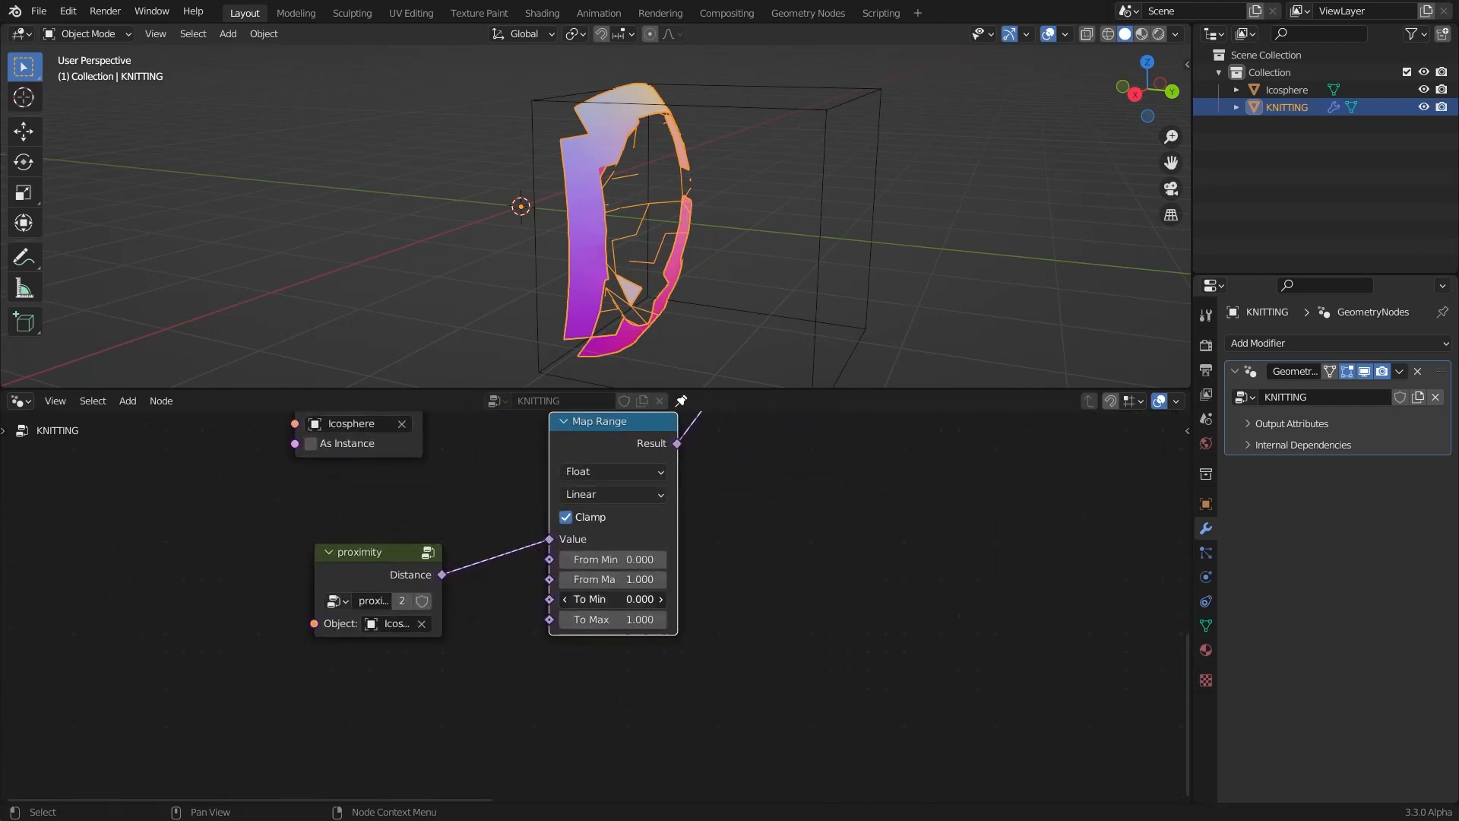
type("1")
key("Return")
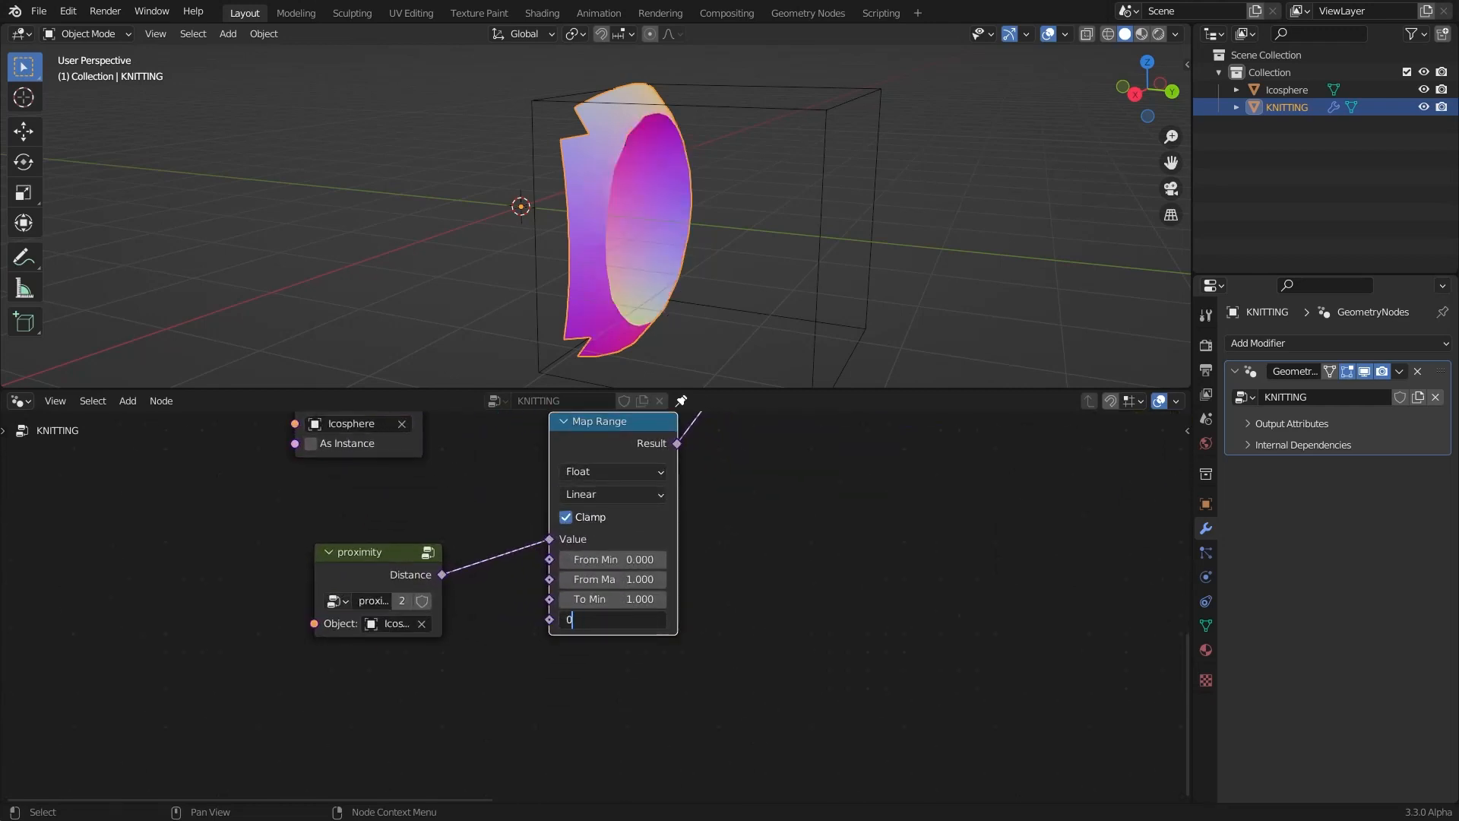
key("Return")
Route the Separate Geometry selection directly to the final output and fine-tune From Max in its Map Range
scroll(801, 559, "down", 3)
left_click(643, 426, "ctrl+shift")
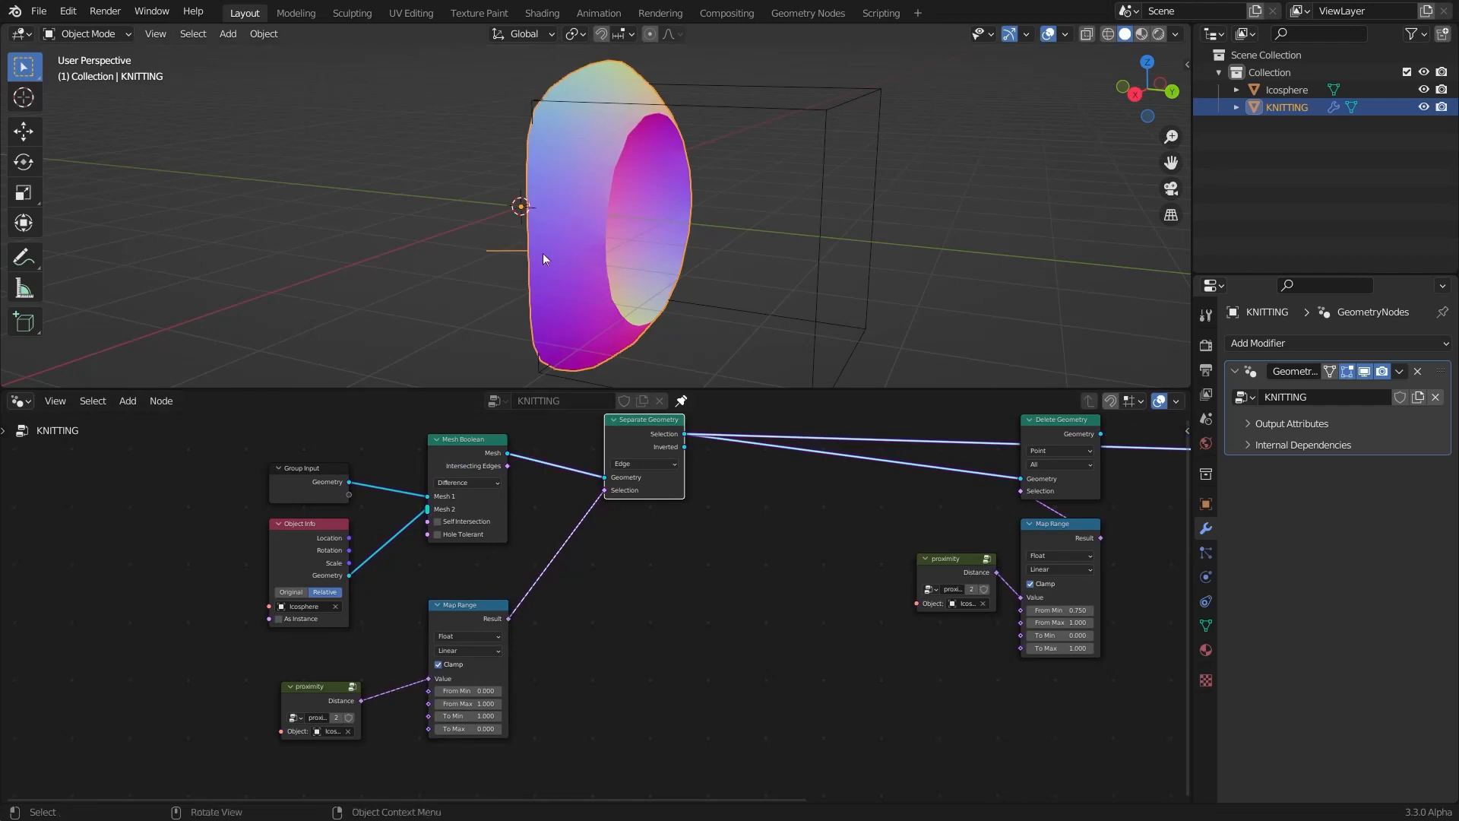
scroll(399, 616, "up", 4)
middle_click_drag(445, 684, 463, 616)
scroll(563, 334, "up", 1)
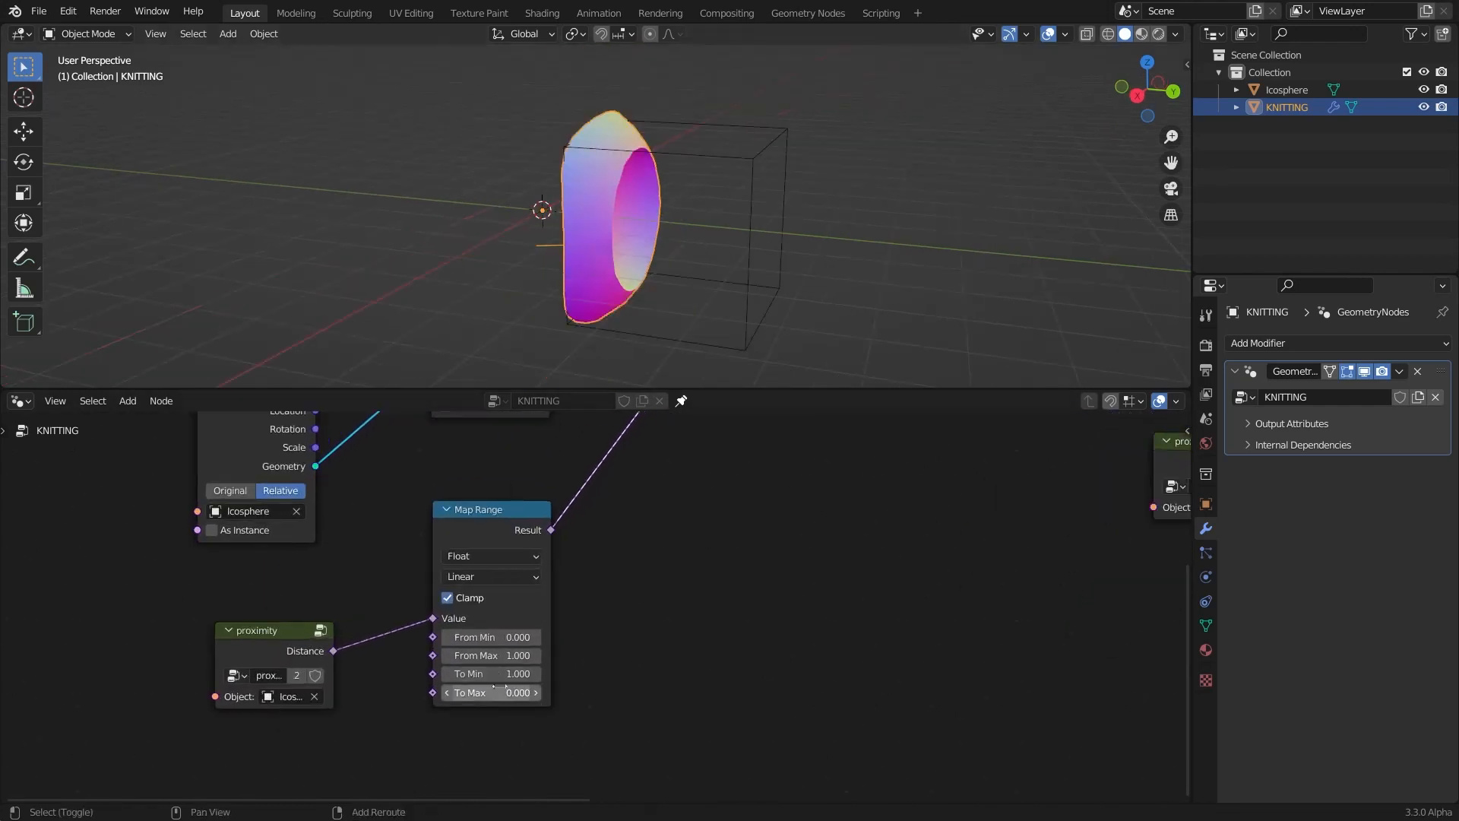
mouse_move(488, 655)
left_mouse_down("shift")
mouse_move(564, 655)
mouse_move(490, 655)
left_mouse_up("shift")
Change the Separate Geometry domain from Edge to Face
scroll(426, 619, "down", 2)
middle_click_drag(579, 519, 525, 659)
scroll(705, 497, "up", 1)
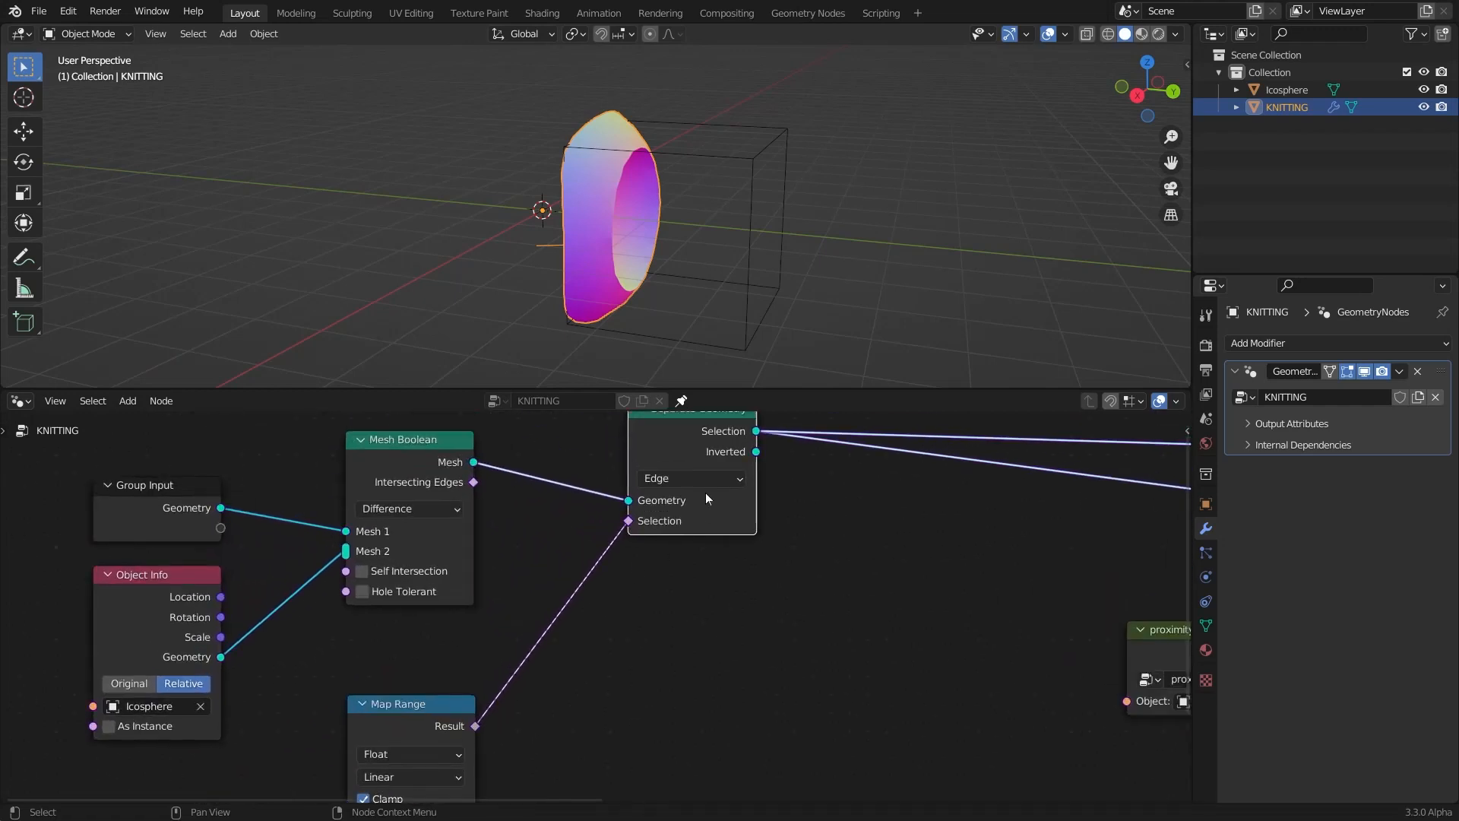
left_click(712, 477)
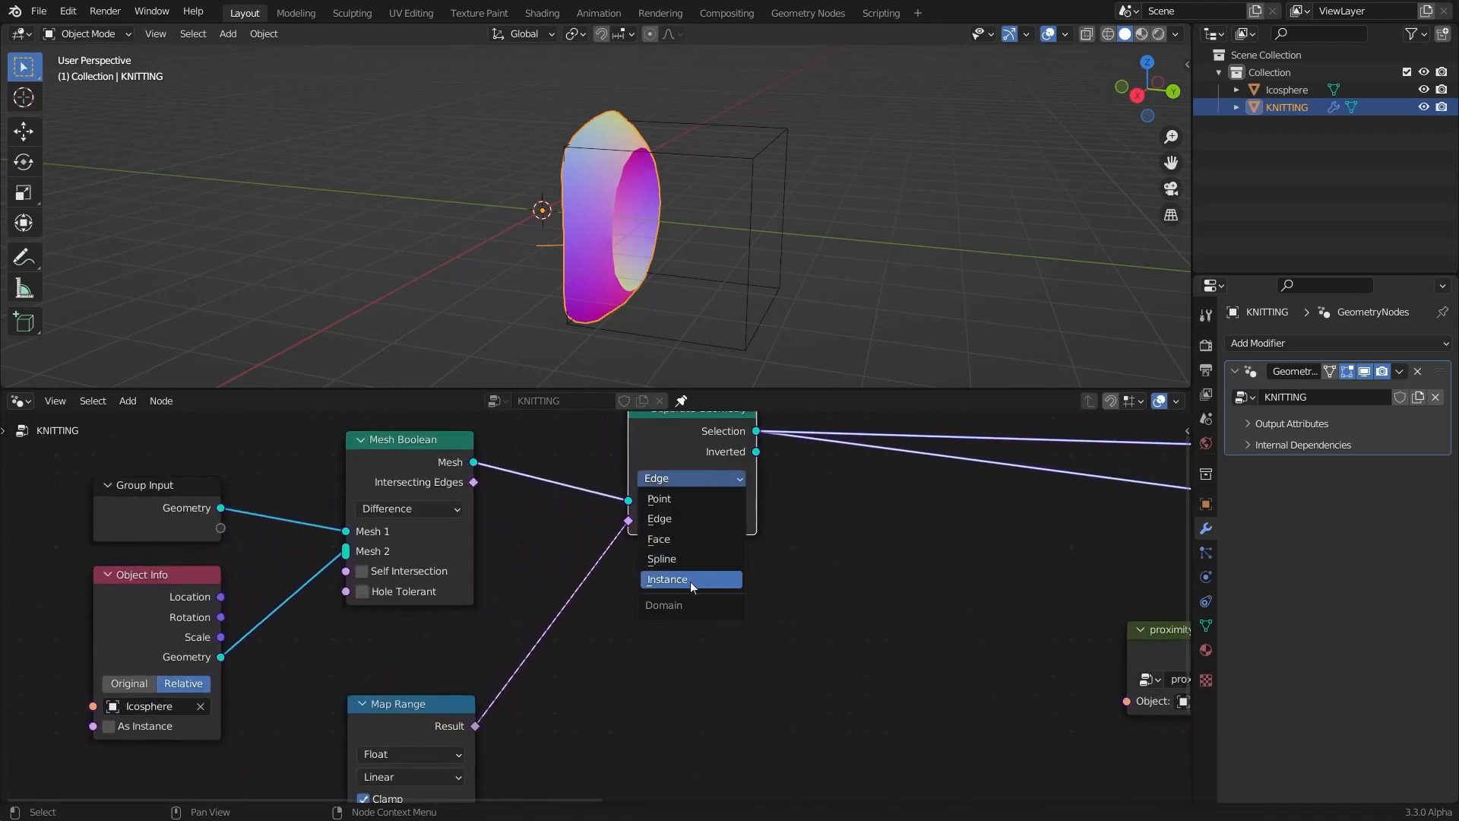
left_click(675, 542)
Insert a Subdivide Mesh node on the Selection output link of Separate Geometry
key("shift+a")
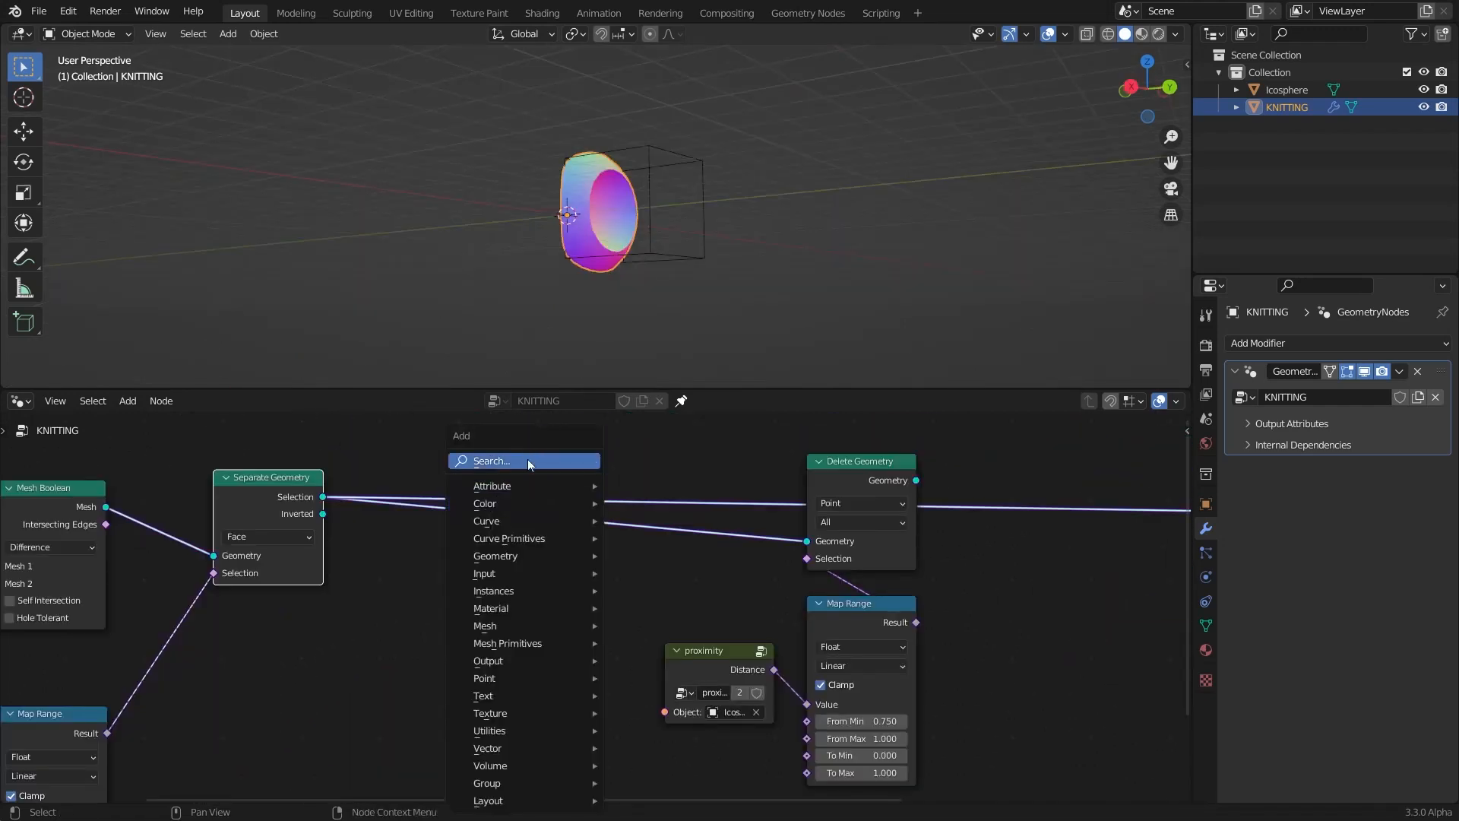
left_click(530, 462)
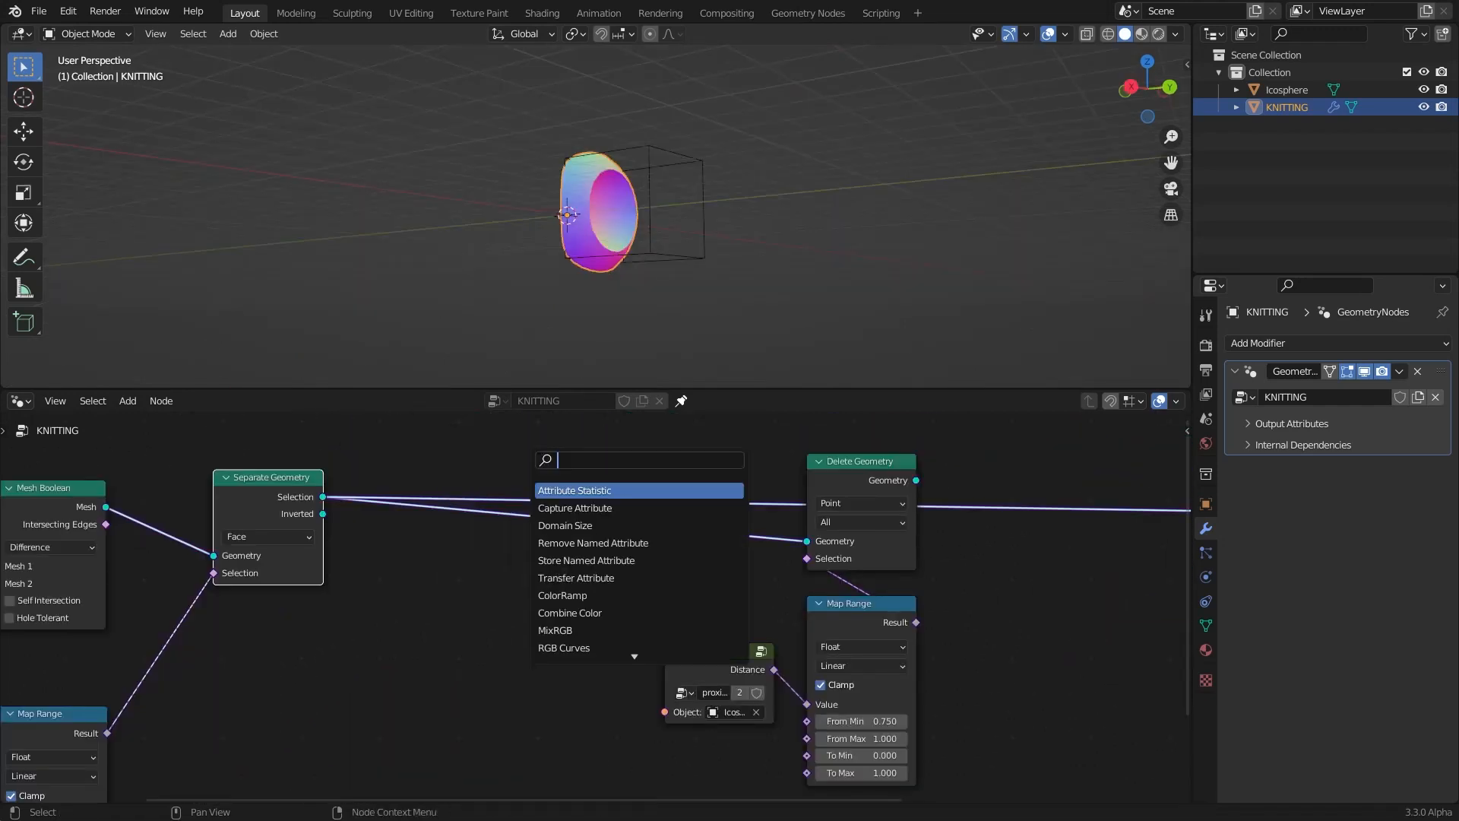
type("subd")
key("Return")
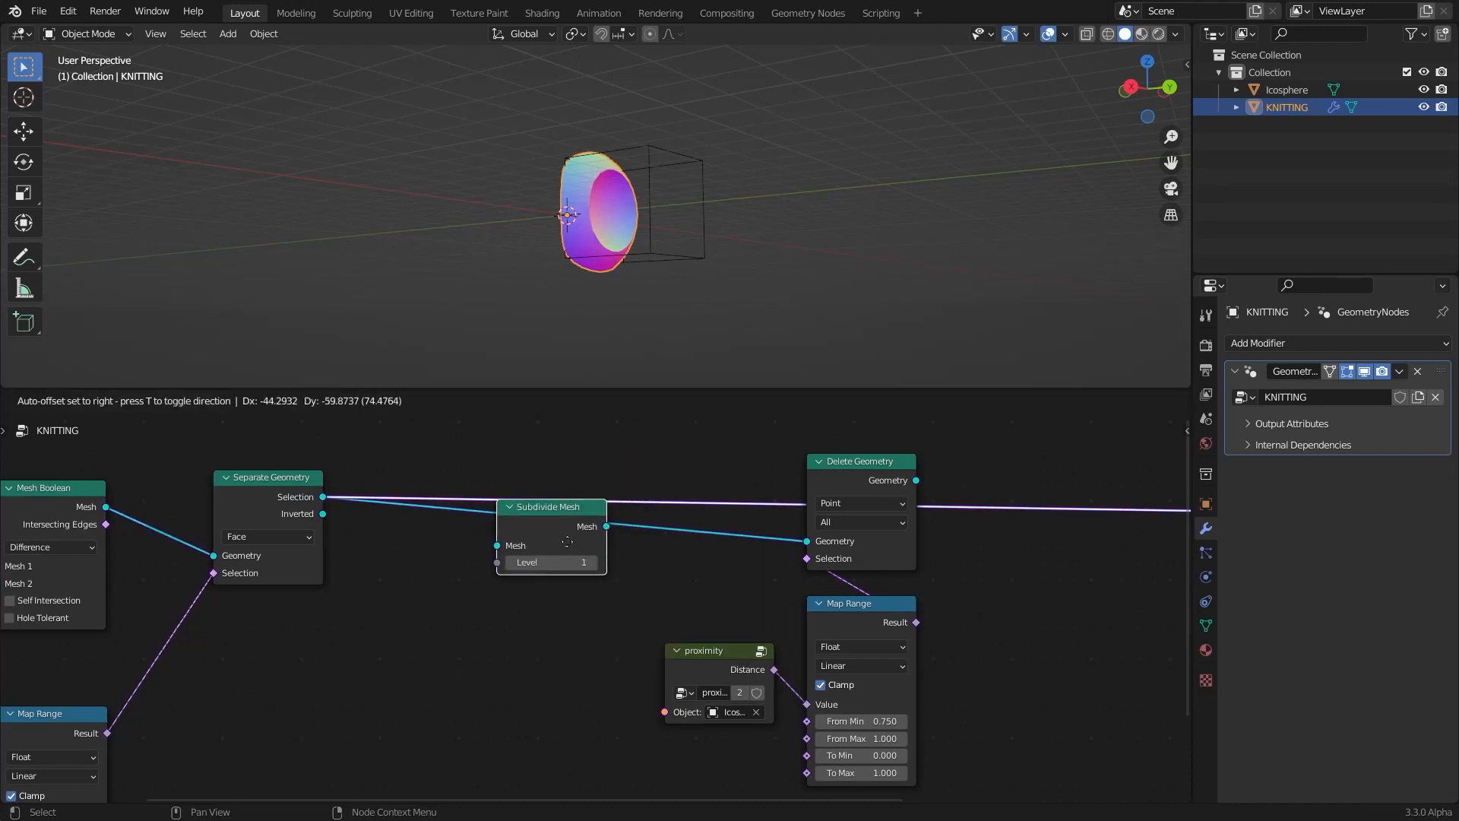
left_click(558, 472)
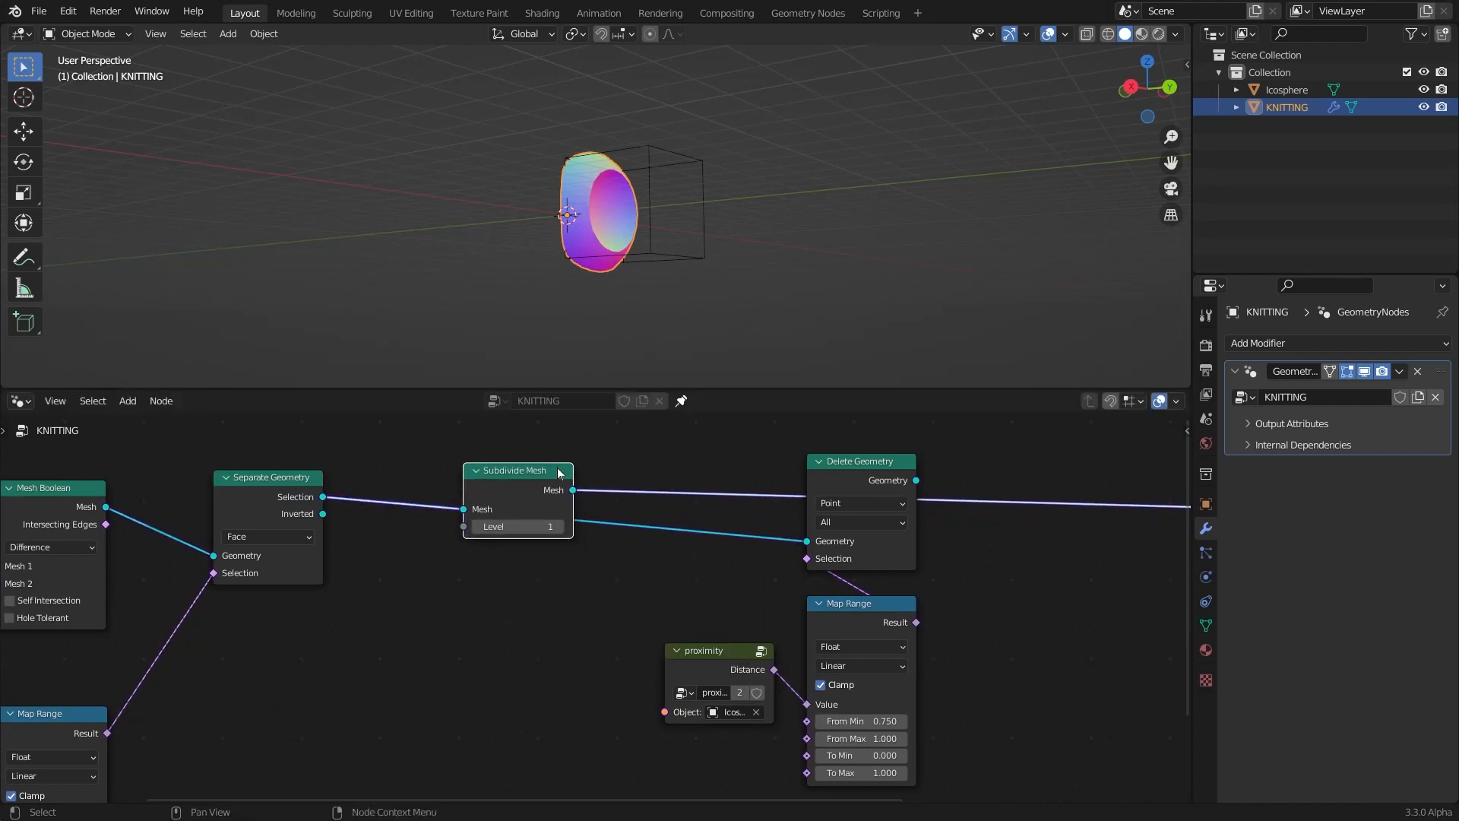
Route Delete Geometry to the final output and set its domain to Face
left_click(842, 480, "ctrl+shift")
scroll(909, 498, "down", 4)
middle_click_drag(909, 498, 666, 486)
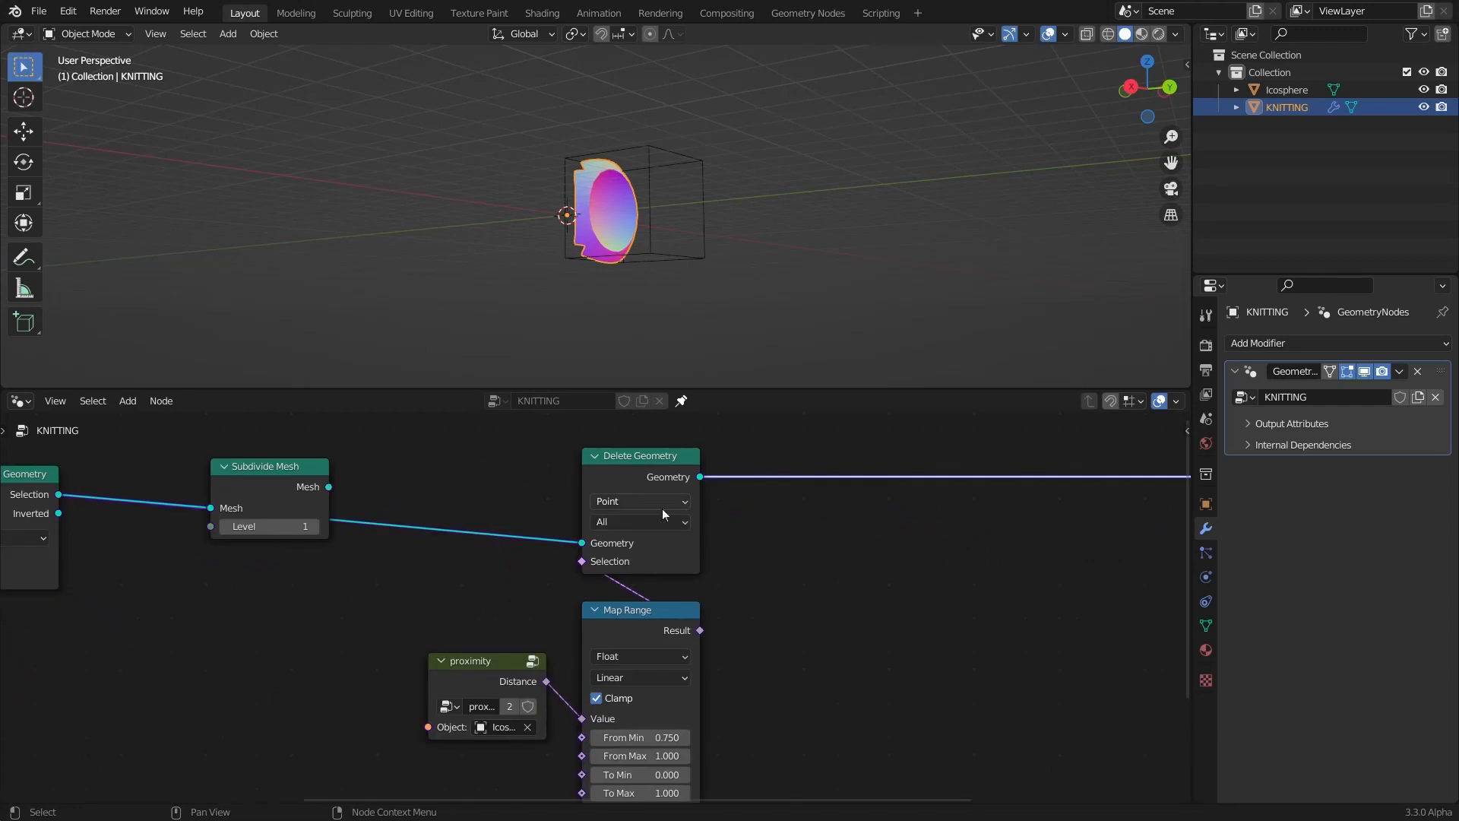
left_click(640, 502)
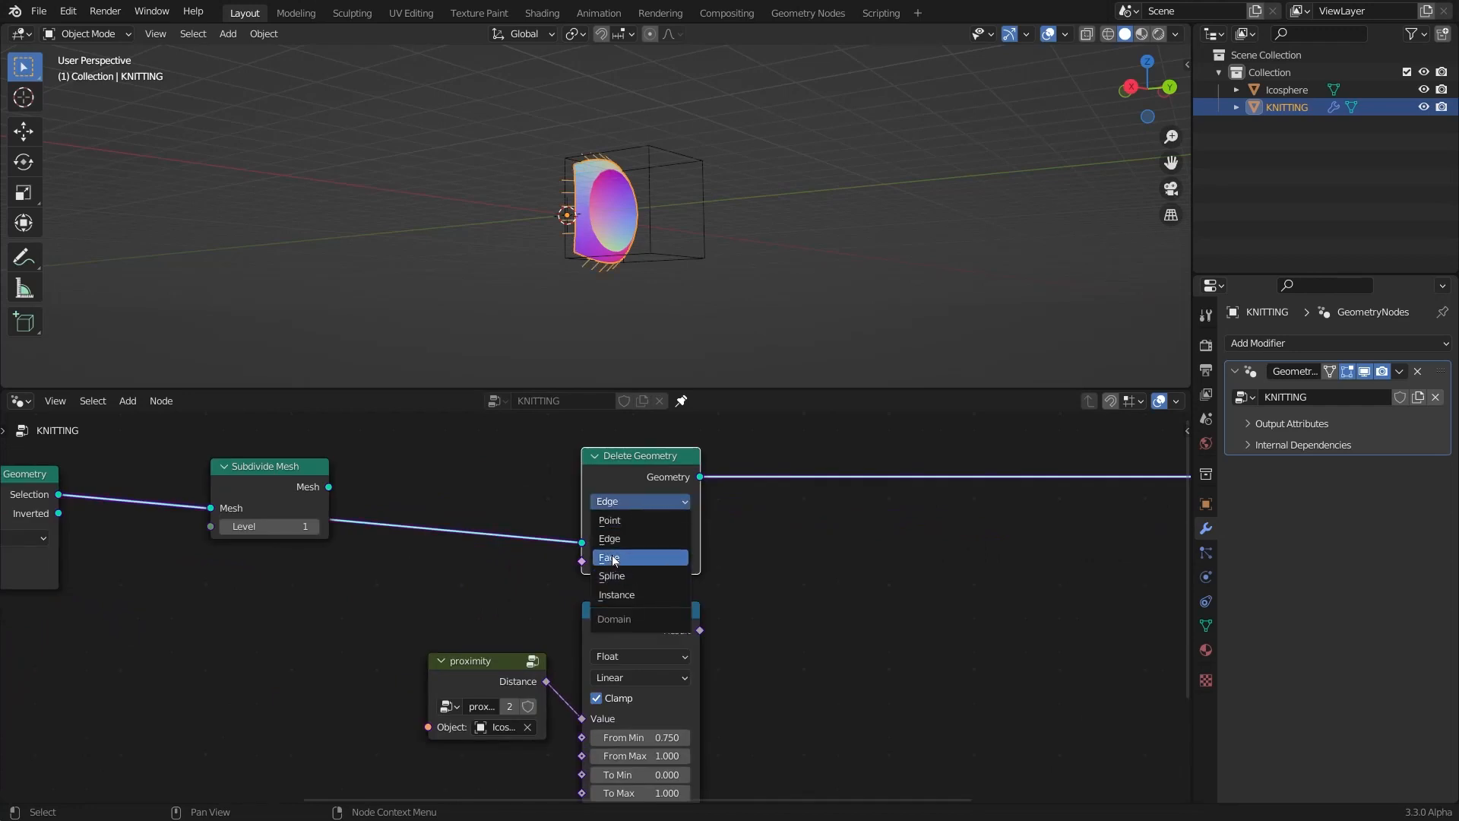
left_click(640, 537)
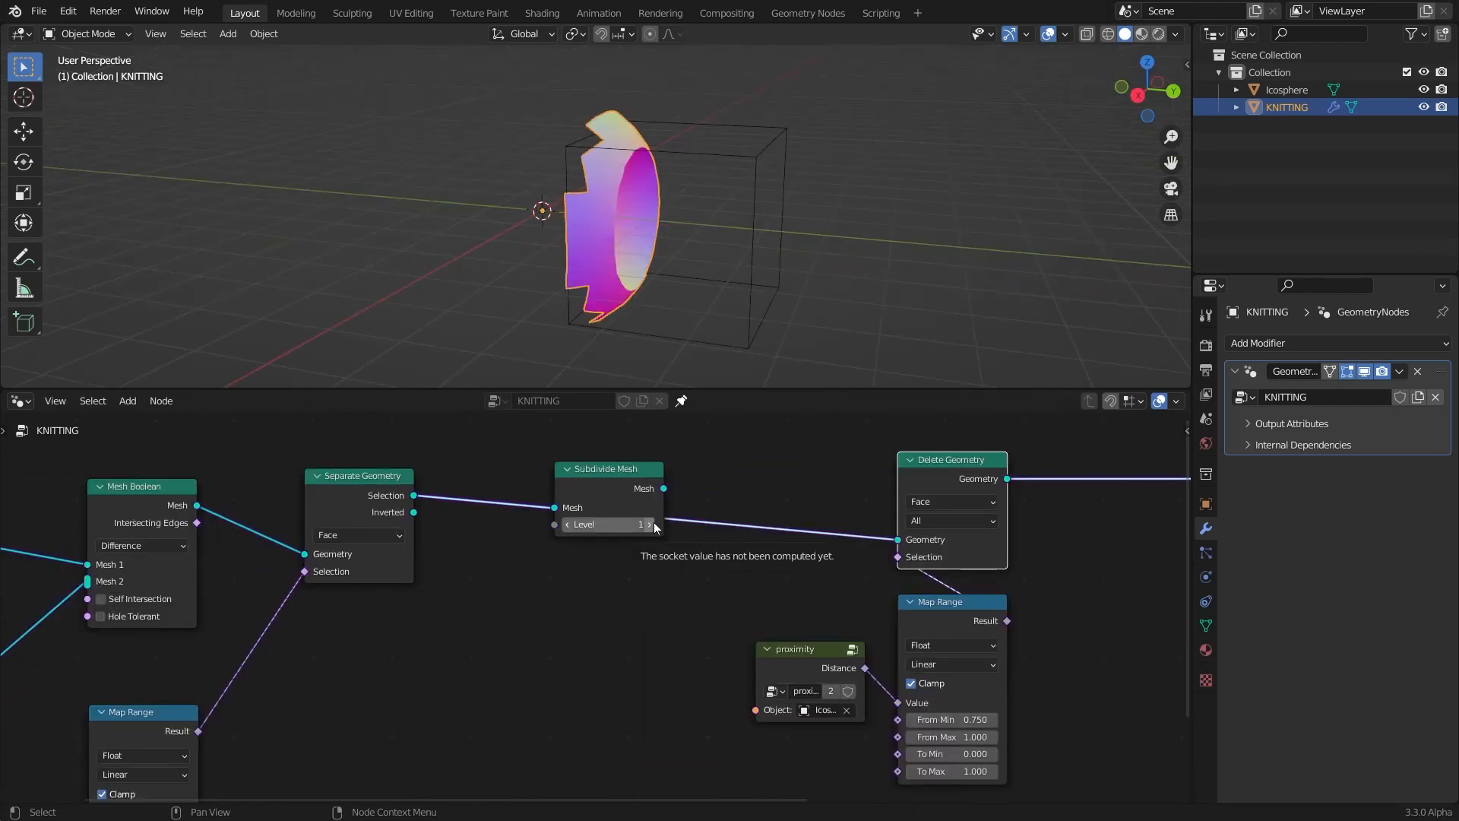
Set the Subdivide Mesh level to 2 and insert the node between Separate Geometry and Delete Geometry
left_click(654, 522)
left_click_drag(608, 469, 897, 545)
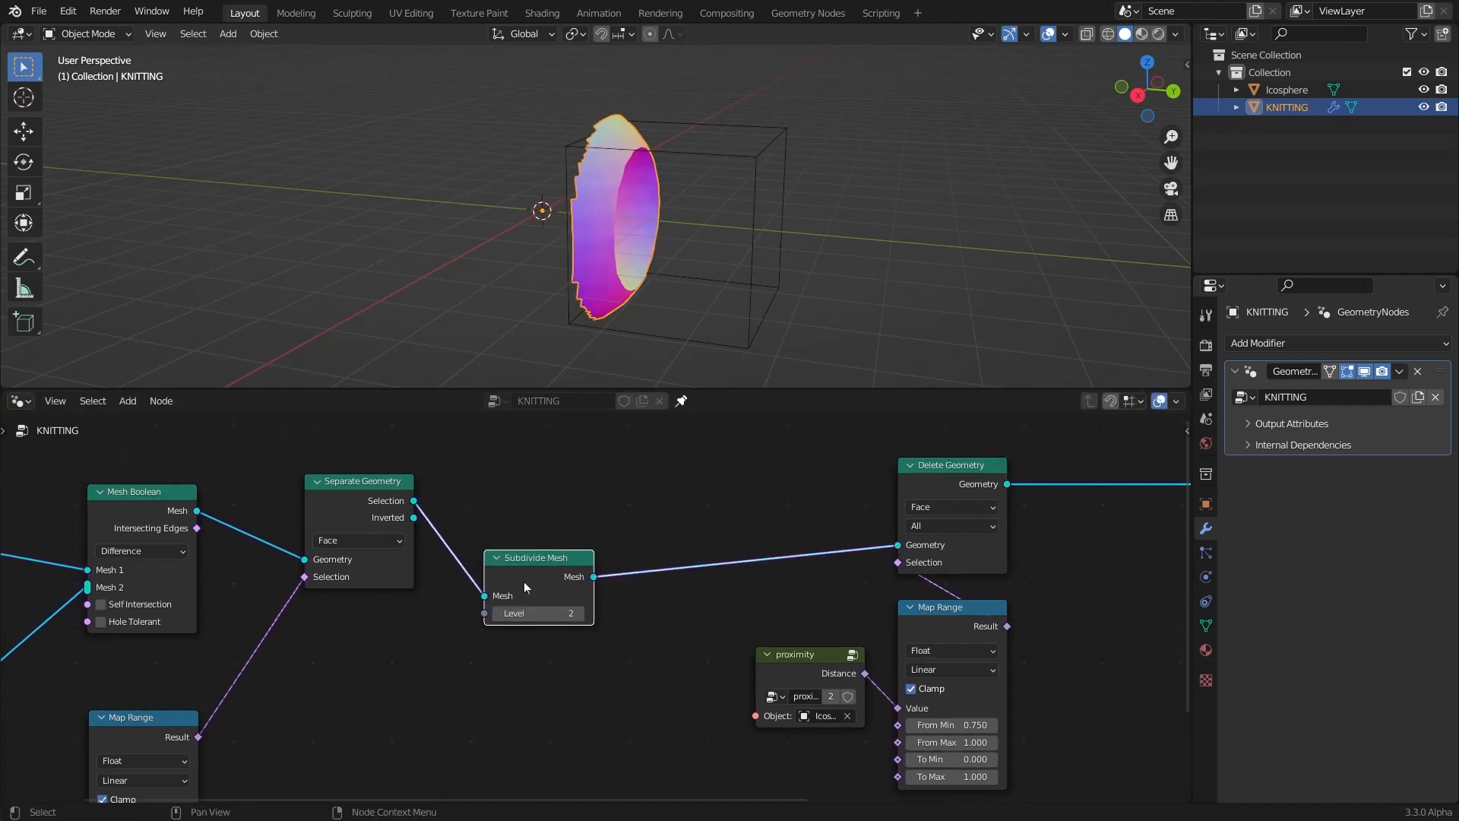
Insert a Join Geometry node after Subdivide Mesh and link Separate Geometry's Inverted output into it
key("shift+a")
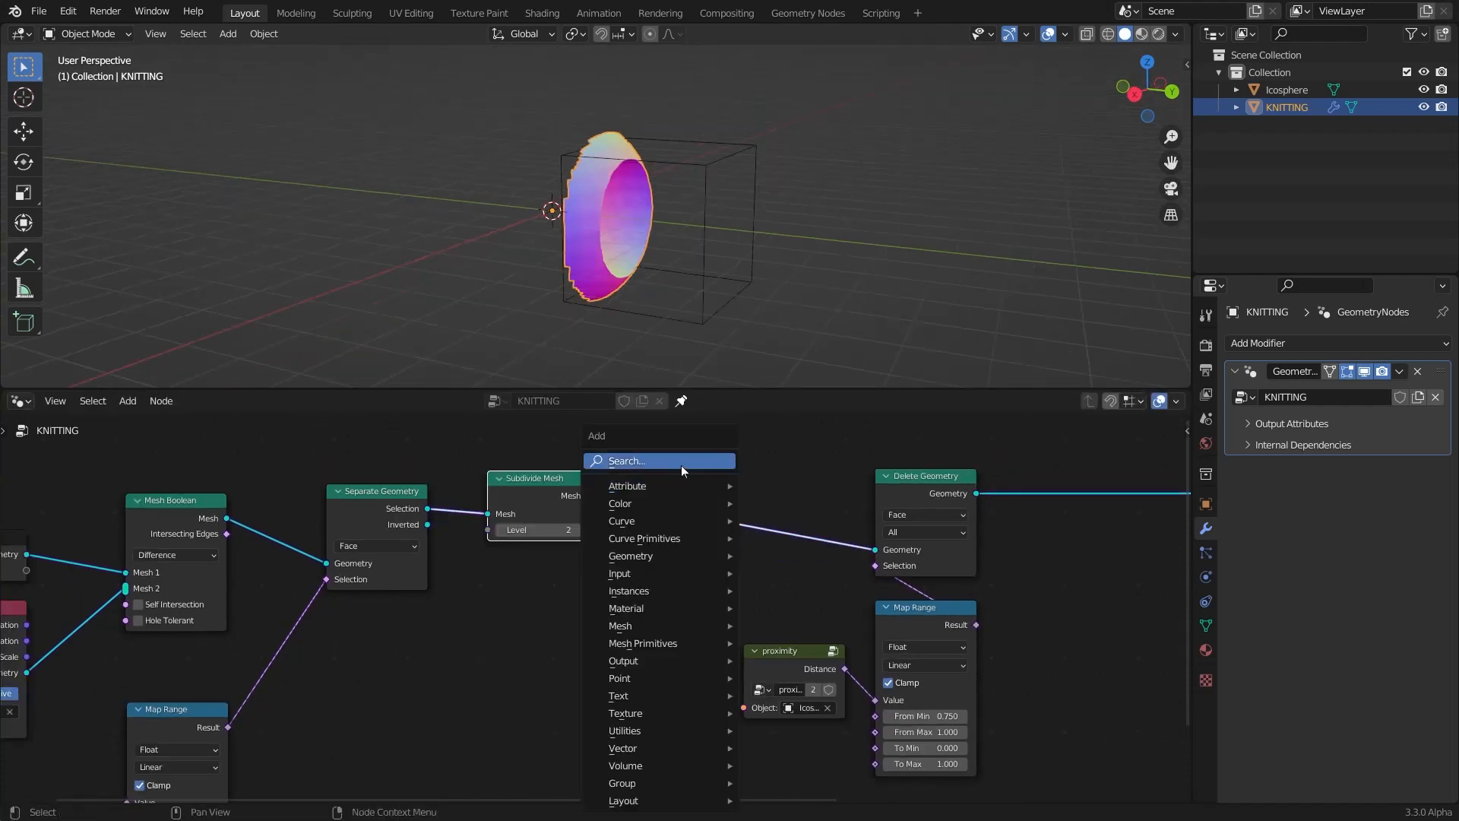
left_click(681, 462)
type("join")
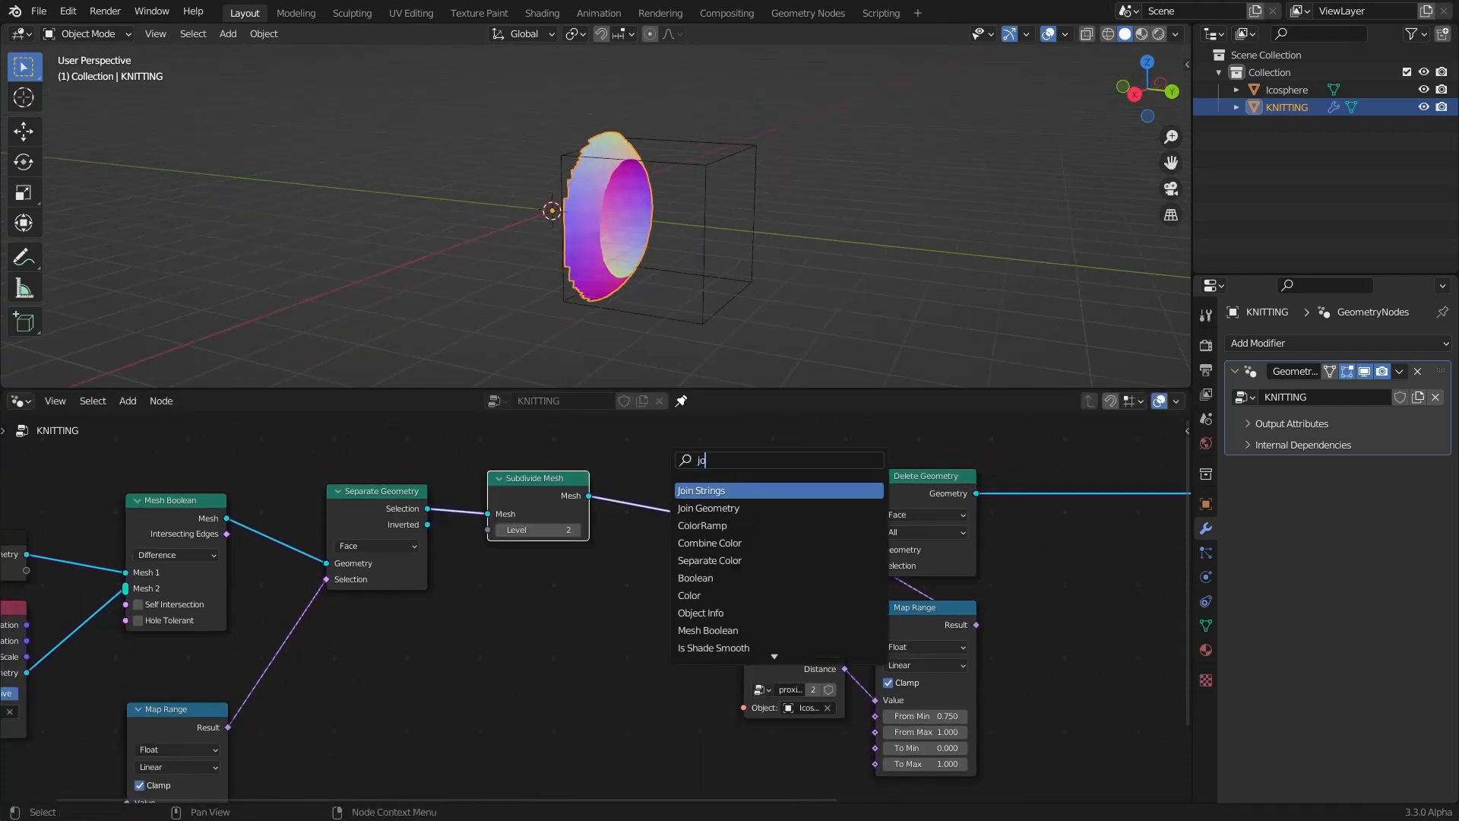
key("Return")
left_click(718, 542)
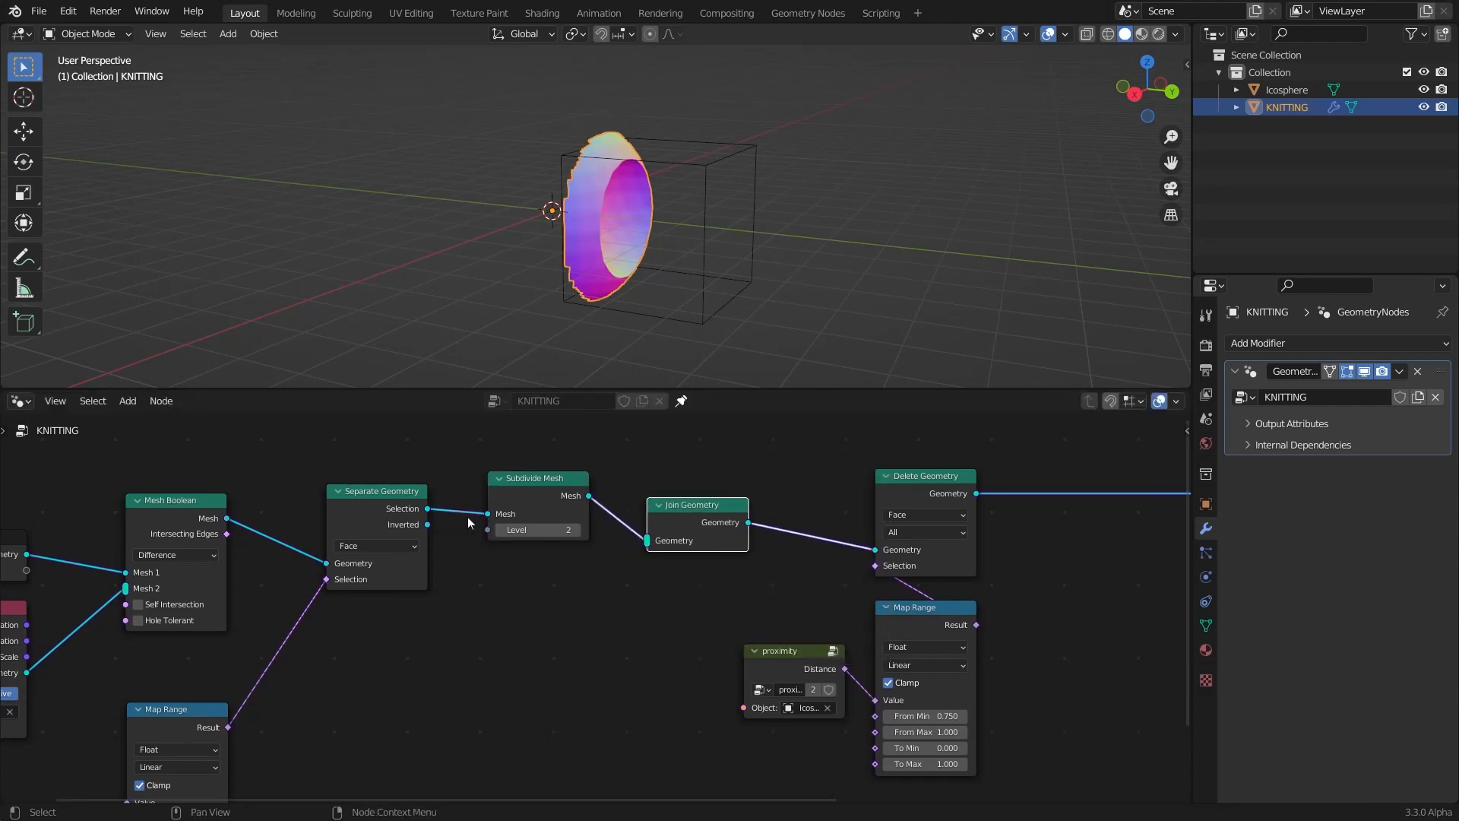
left_click_drag(428, 525, 646, 545)
scroll(572, 173, "up", 2)
middle_click_drag(572, 173, 601, 225)
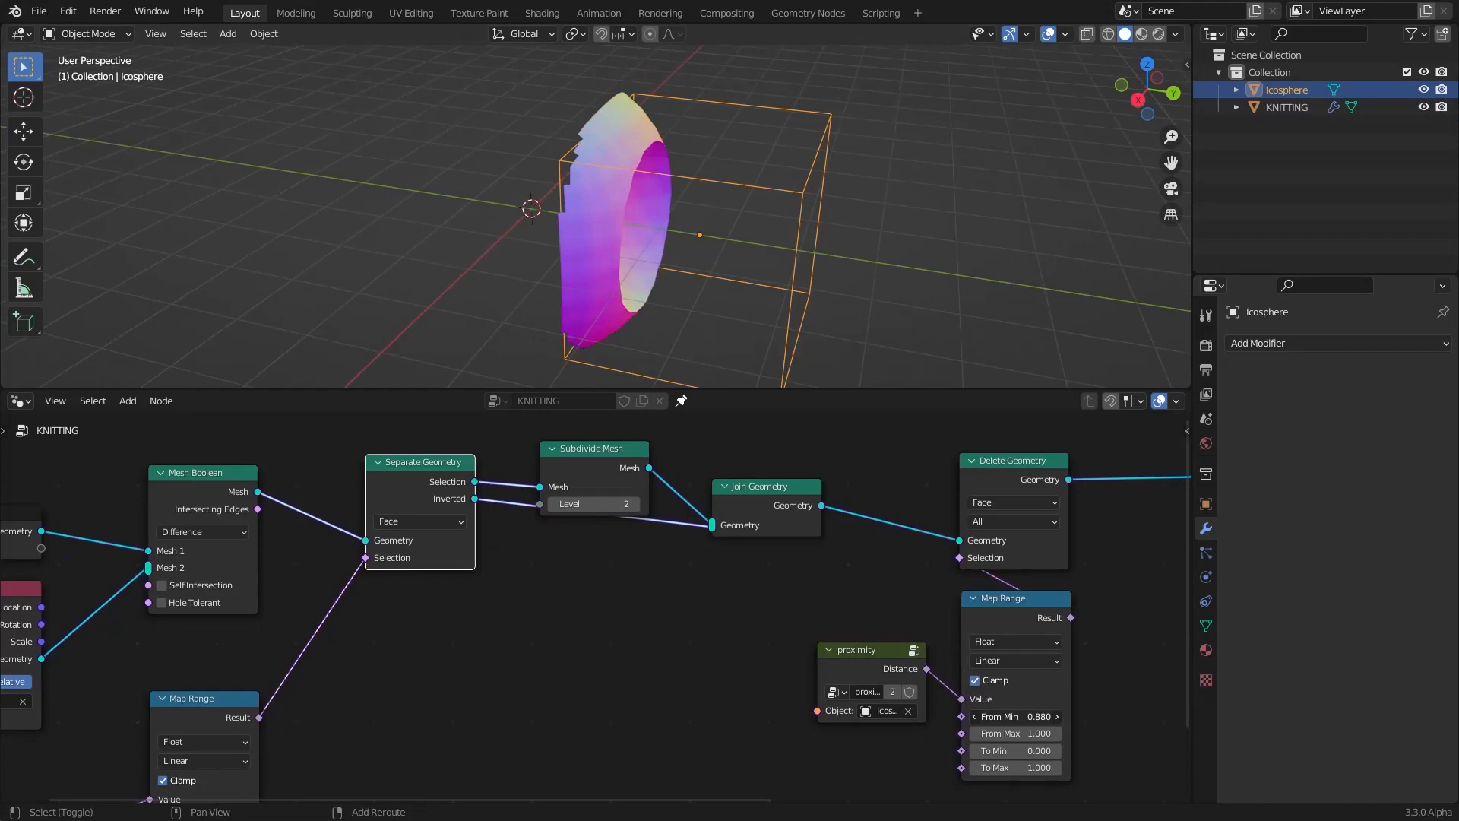
Tune the Delete Geometry Map Range to From Min 0.130 and From Max -0.020, using wireframe shading to judge the cut
mouse_move(1015, 716)
left_mouse_down()
mouse_move(1036, 717)
mouse_move(1019, 716)
left_mouse_up()
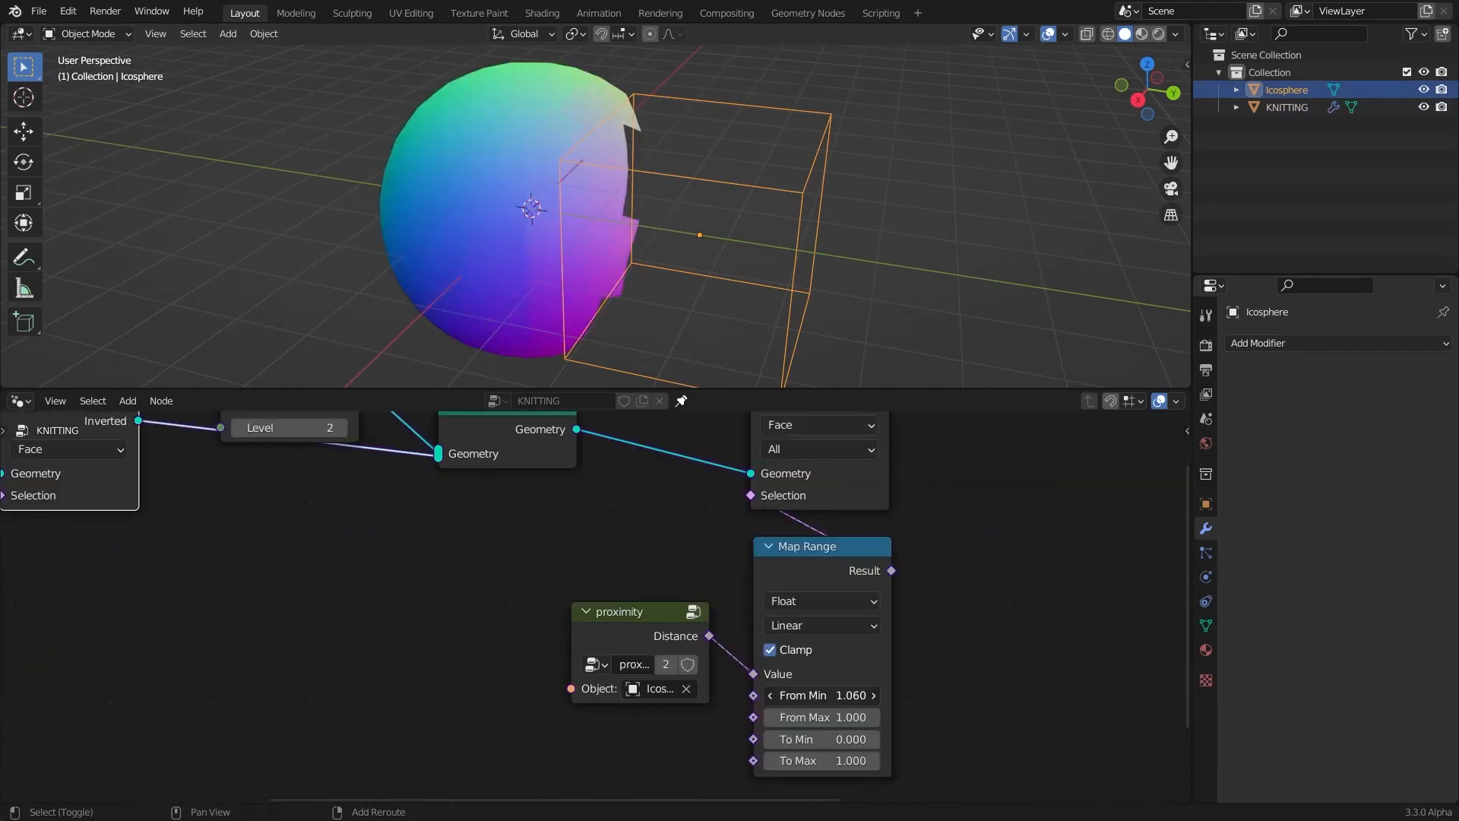
mouse_move(821, 694)
left_mouse_down()
mouse_move(836, 717)
mouse_move(811, 716)
left_mouse_up()
mouse_move(821, 694)
left_mouse_down()
mouse_move(834, 694)
mouse_move(801, 694)
left_mouse_up()
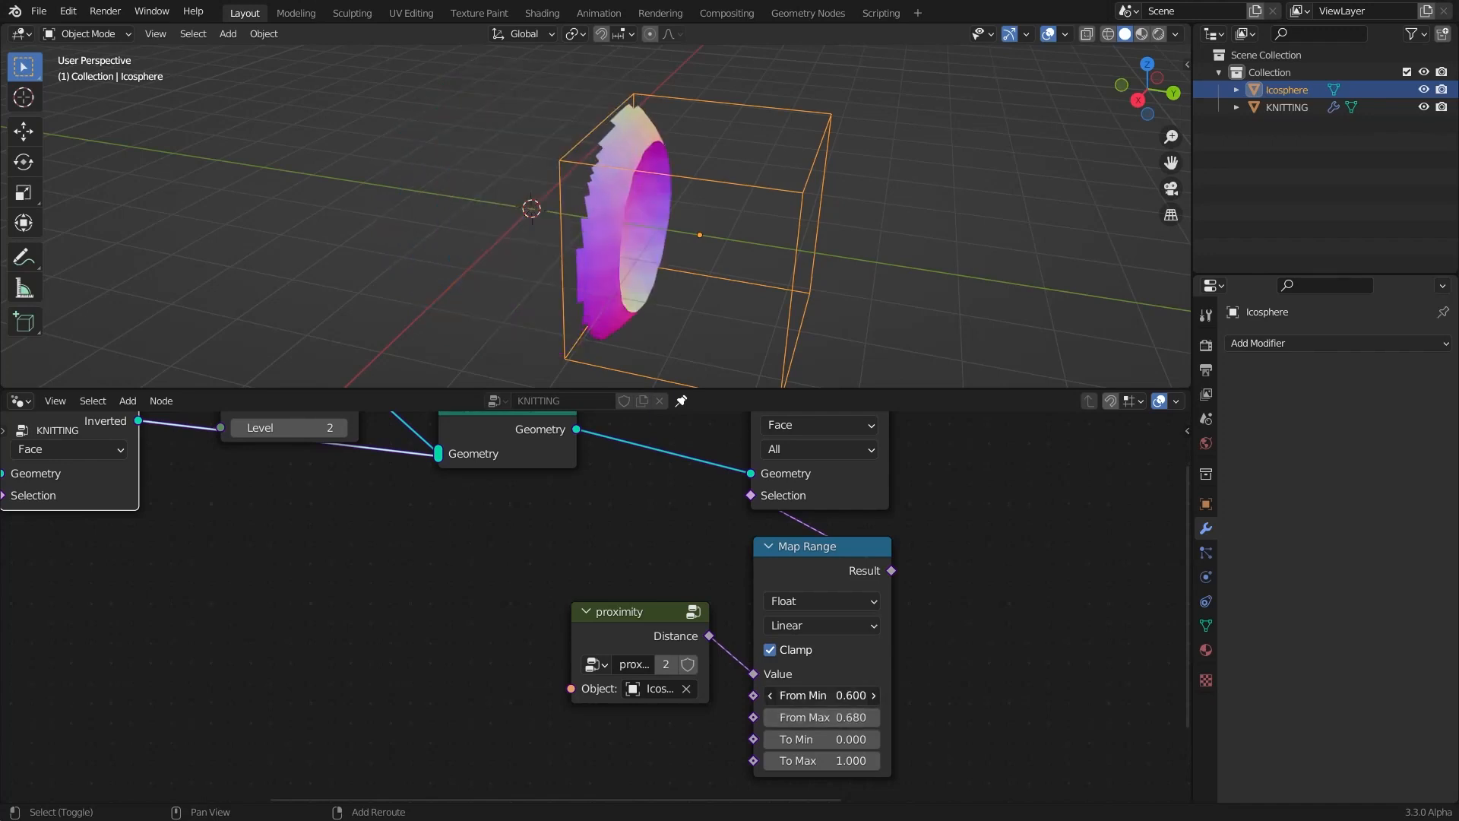
left_click_drag(821, 695, 816, 695)
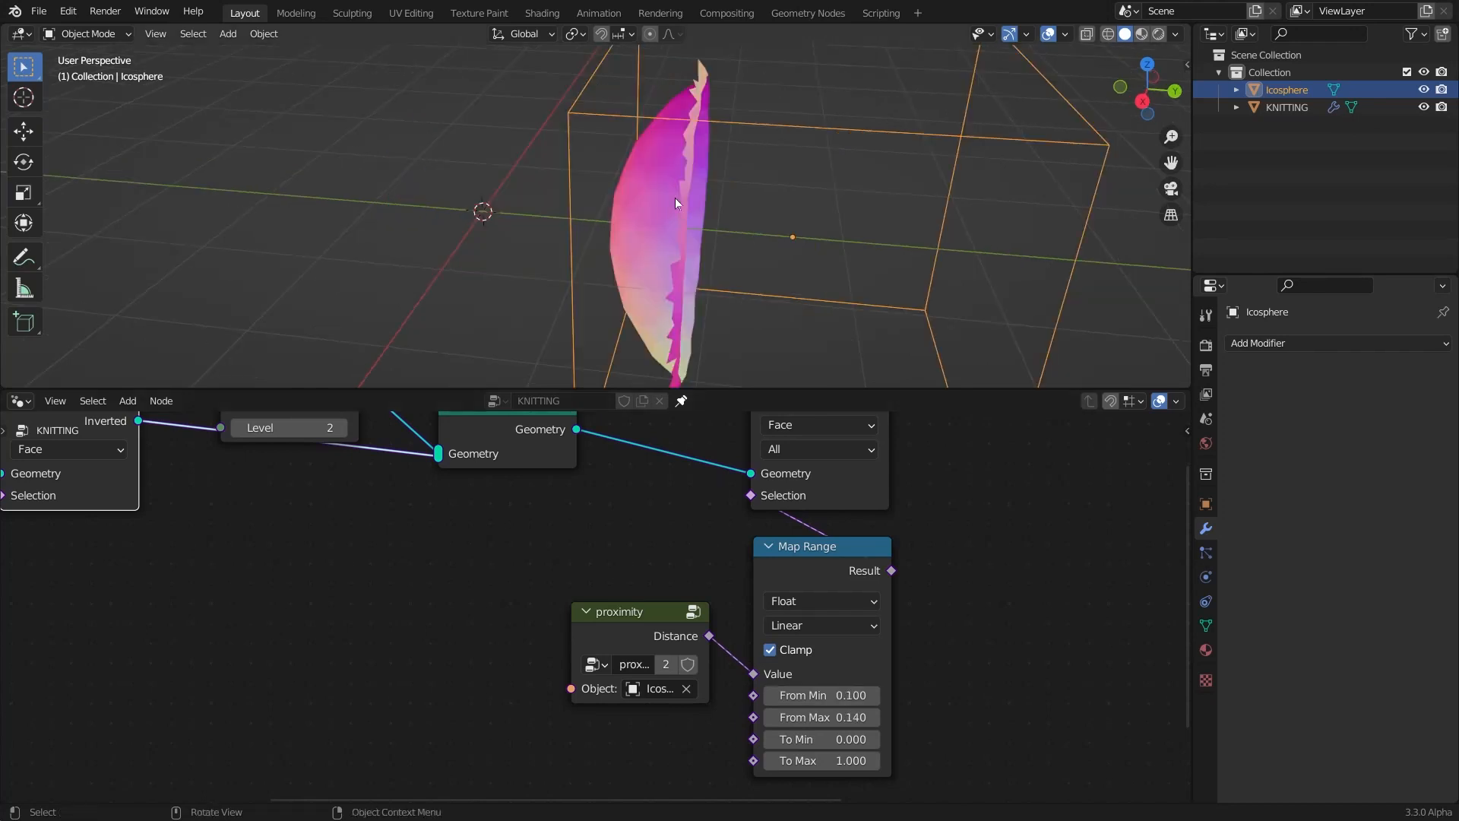
mouse_move(821, 717)
left_mouse_down()
mouse_move(826, 727)
mouse_move(807, 717)
left_mouse_up()
mouse_move(889, 156)
middle_mouse_down()
mouse_move(836, 122)
mouse_move(821, 244)
mouse_move(677, 121)
mouse_move(658, 328)
middle_mouse_up()
key("shift+z")
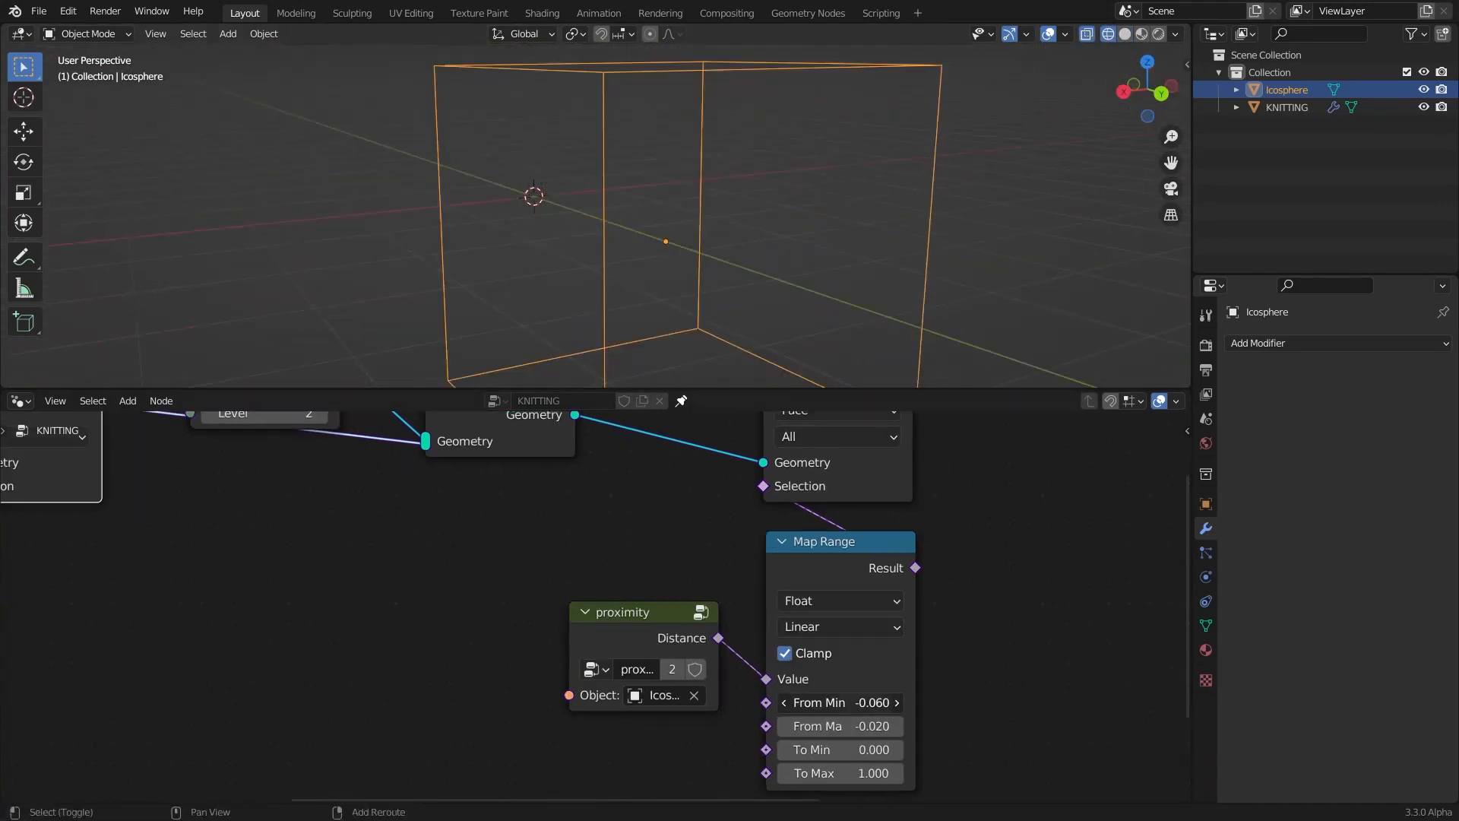
left_click_drag(841, 702, 836, 702, "shift")
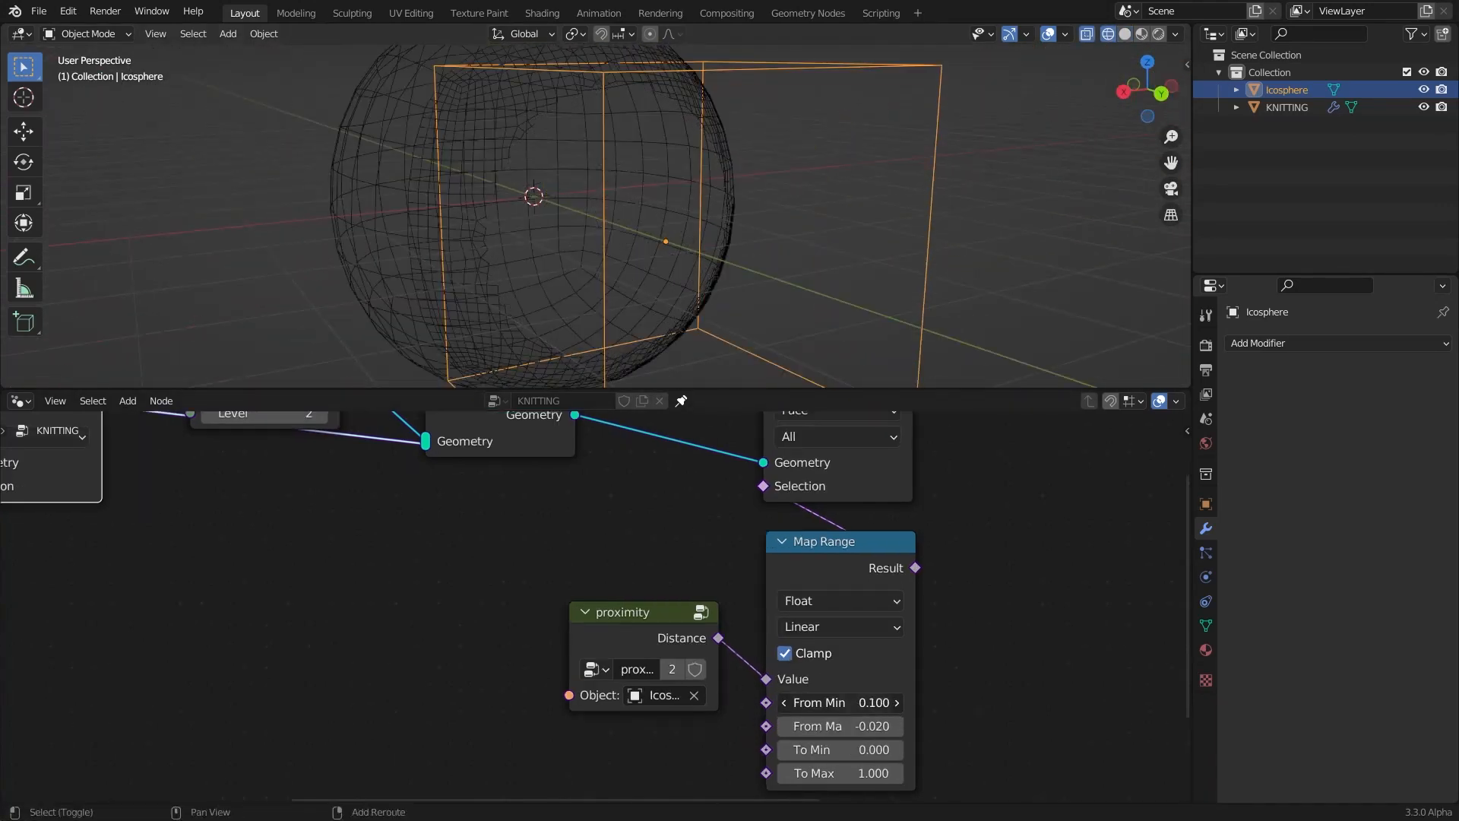
scroll(715, 331, "down", 4)
middle_click_drag(714, 331, 637, 251)
scroll(646, 504, "down", 4)
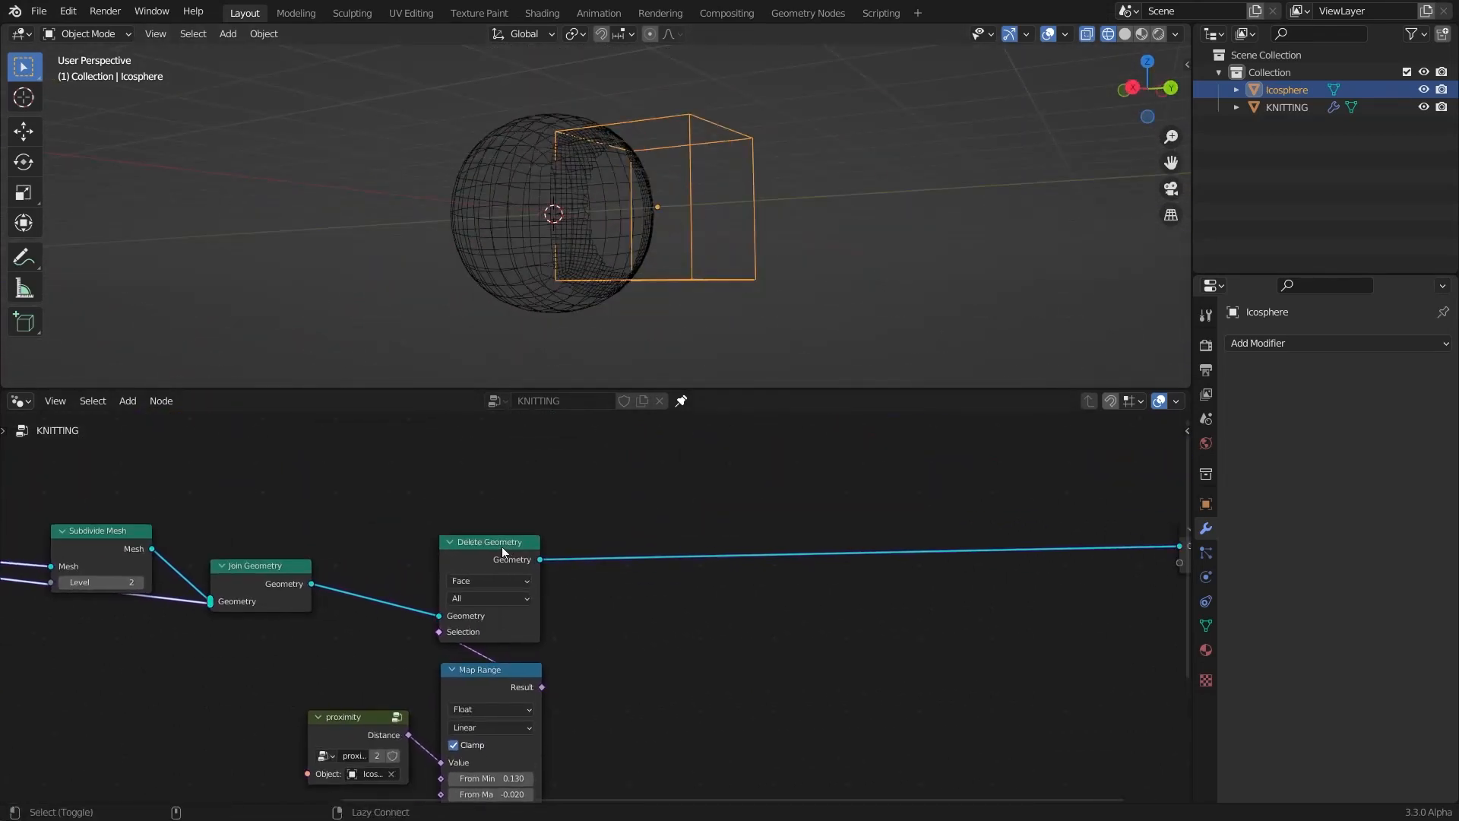
Return the viewport to solid shading and replace the multicoloured surface look with neutral grey lighting
left_click(1122, 34)
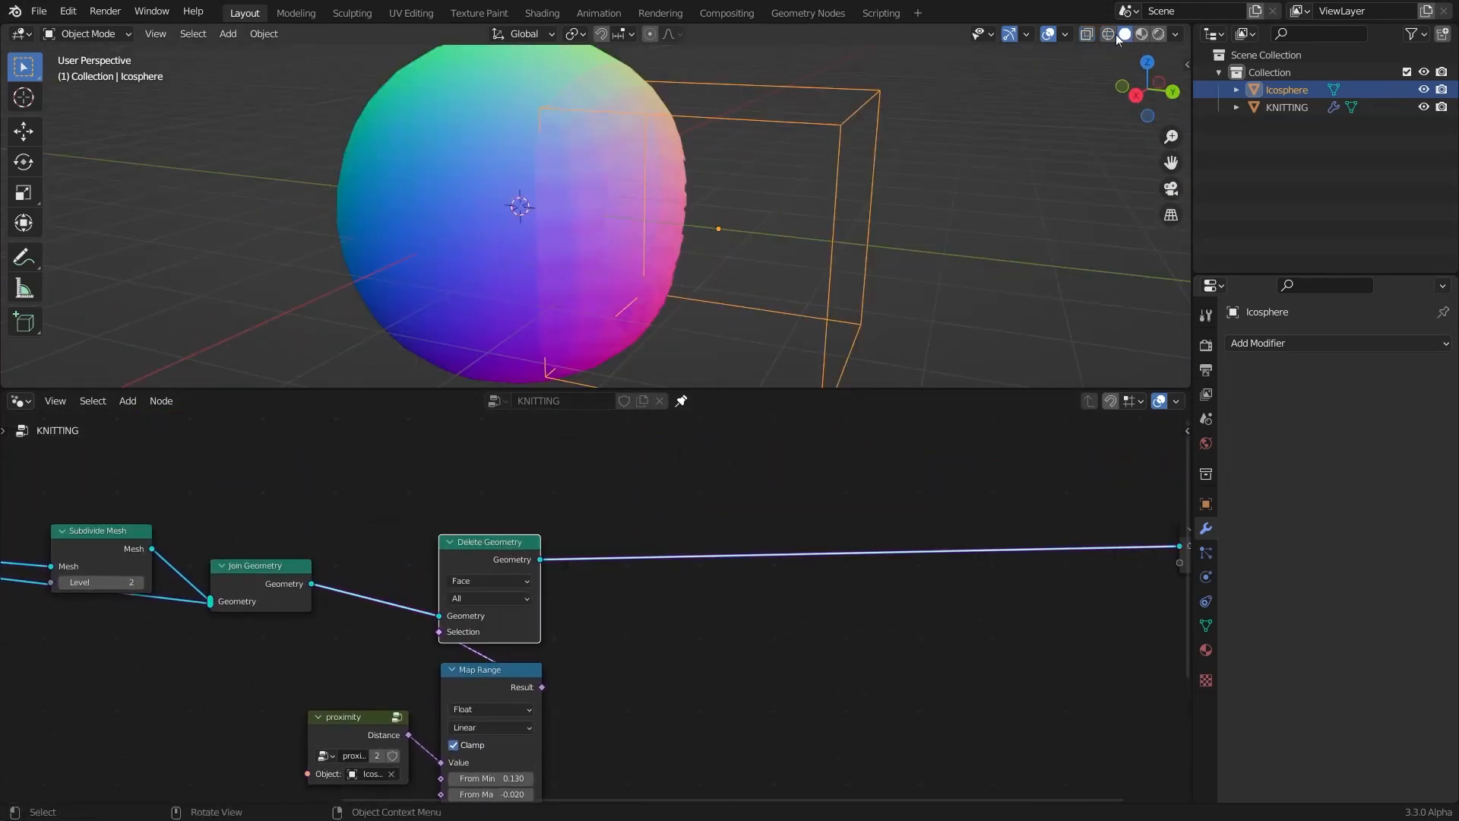
left_click(1178, 33)
left_click(1100, 116)
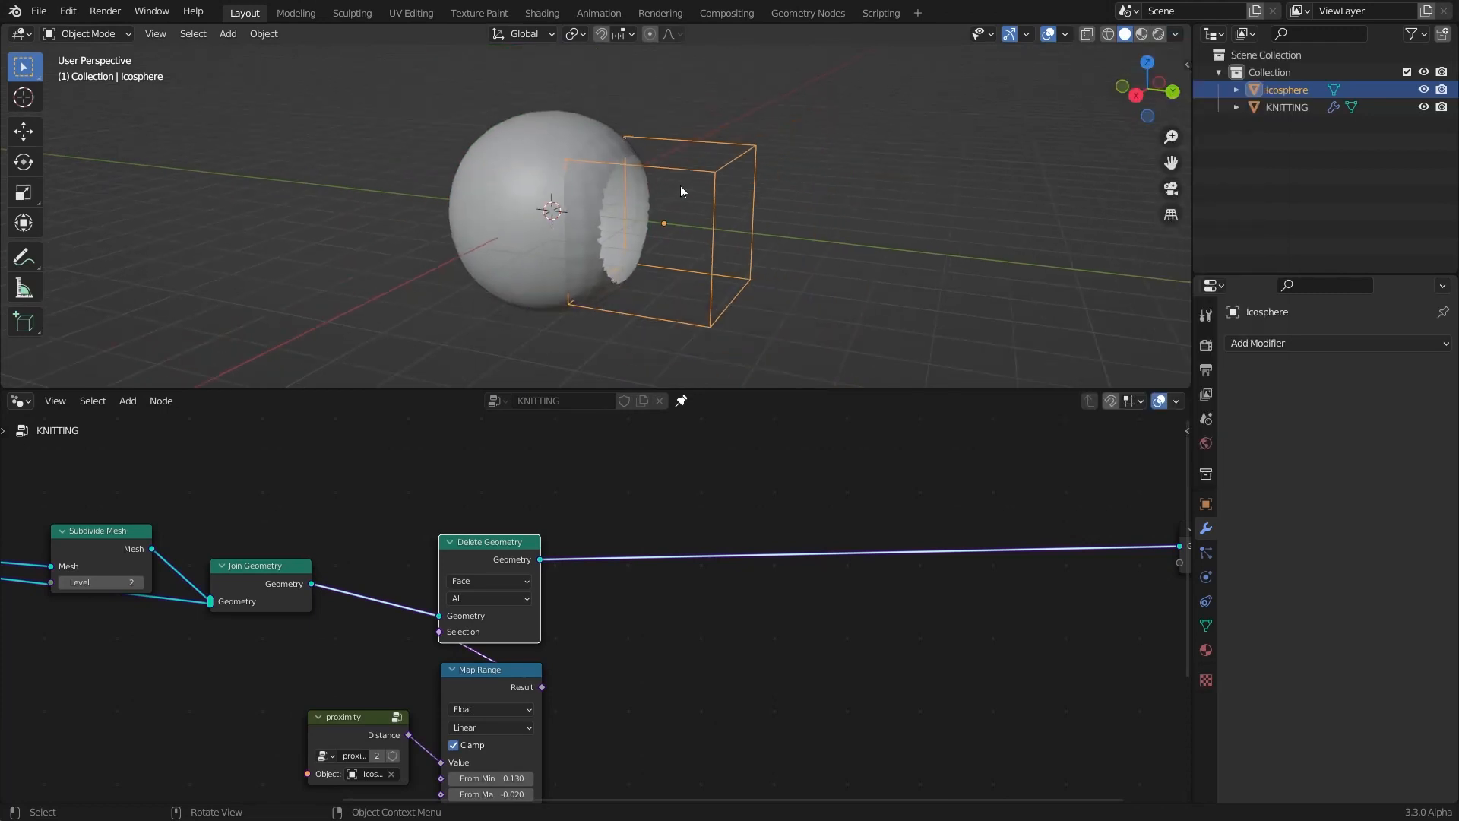
Try moving the Icosphere around the sphere to test how the cut opening follows it
mouse_move(681, 185)
middle_mouse_down()
mouse_move(440, 175)
mouse_move(549, 194)
mouse_move(537, 101)
mouse_move(786, 179)
mouse_move(749, 137)
middle_mouse_up()
scroll(749, 137, "down", 3)
scroll(760, 178, "up", 3)
scroll(760, 178, "down", 2)
key("g")
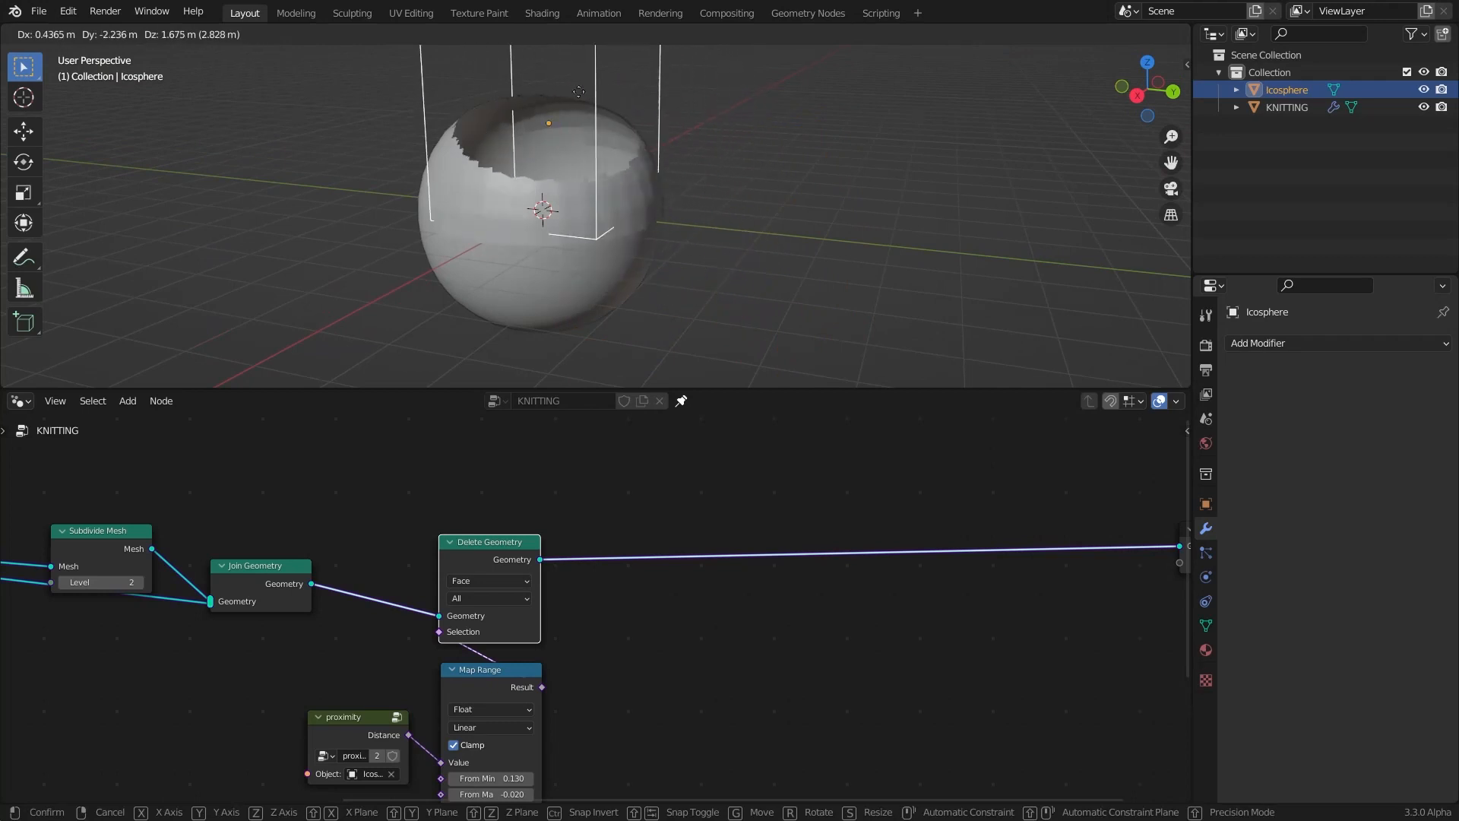
left_click(675, 162)
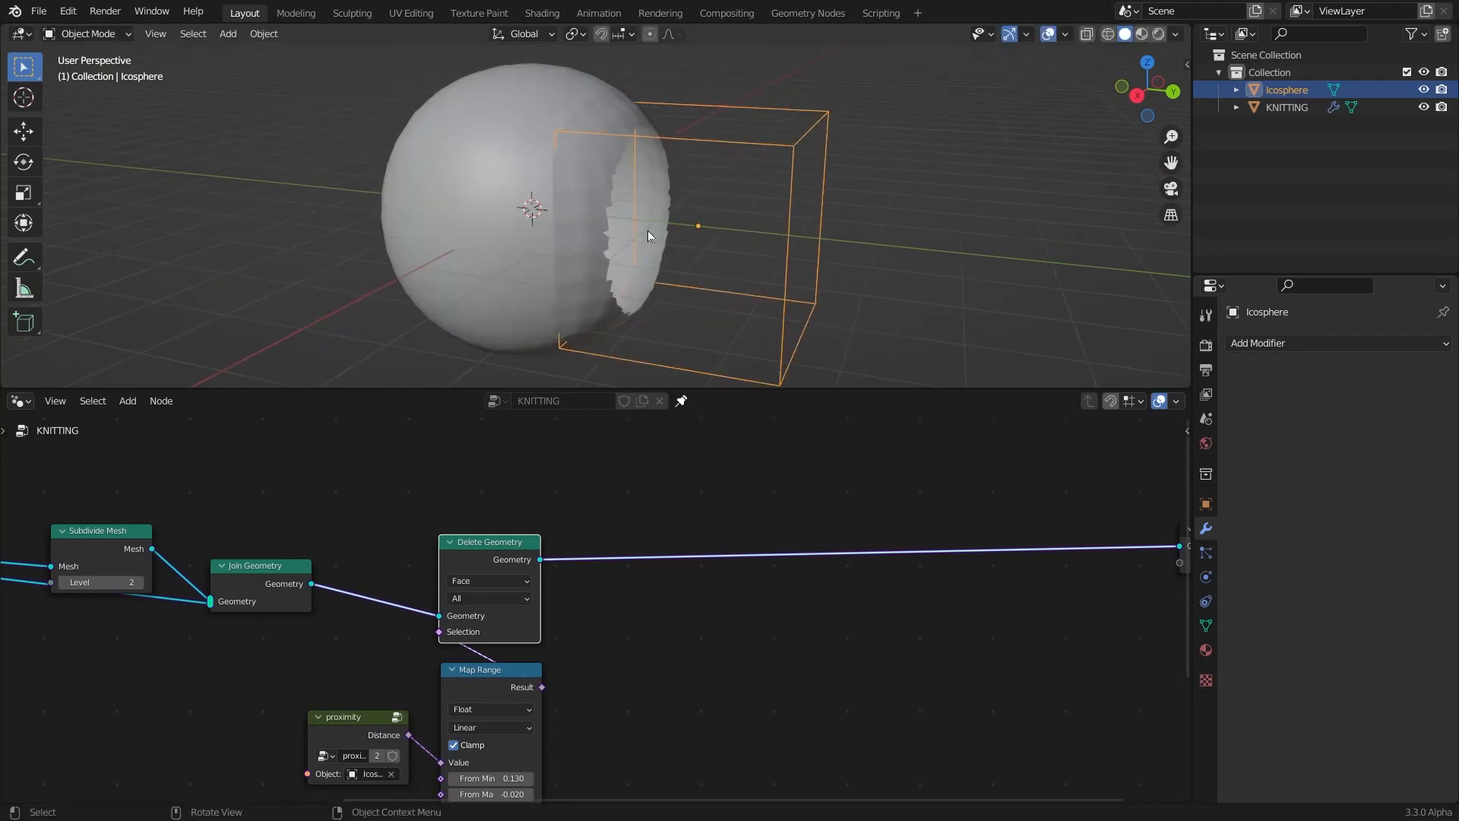
middle_click_drag(647, 230, 377, 209)
Examine the node chain from Group Input to Delete Geometry, including the contents of the proximity group
middle_click_drag(156, 538, 345, 499)
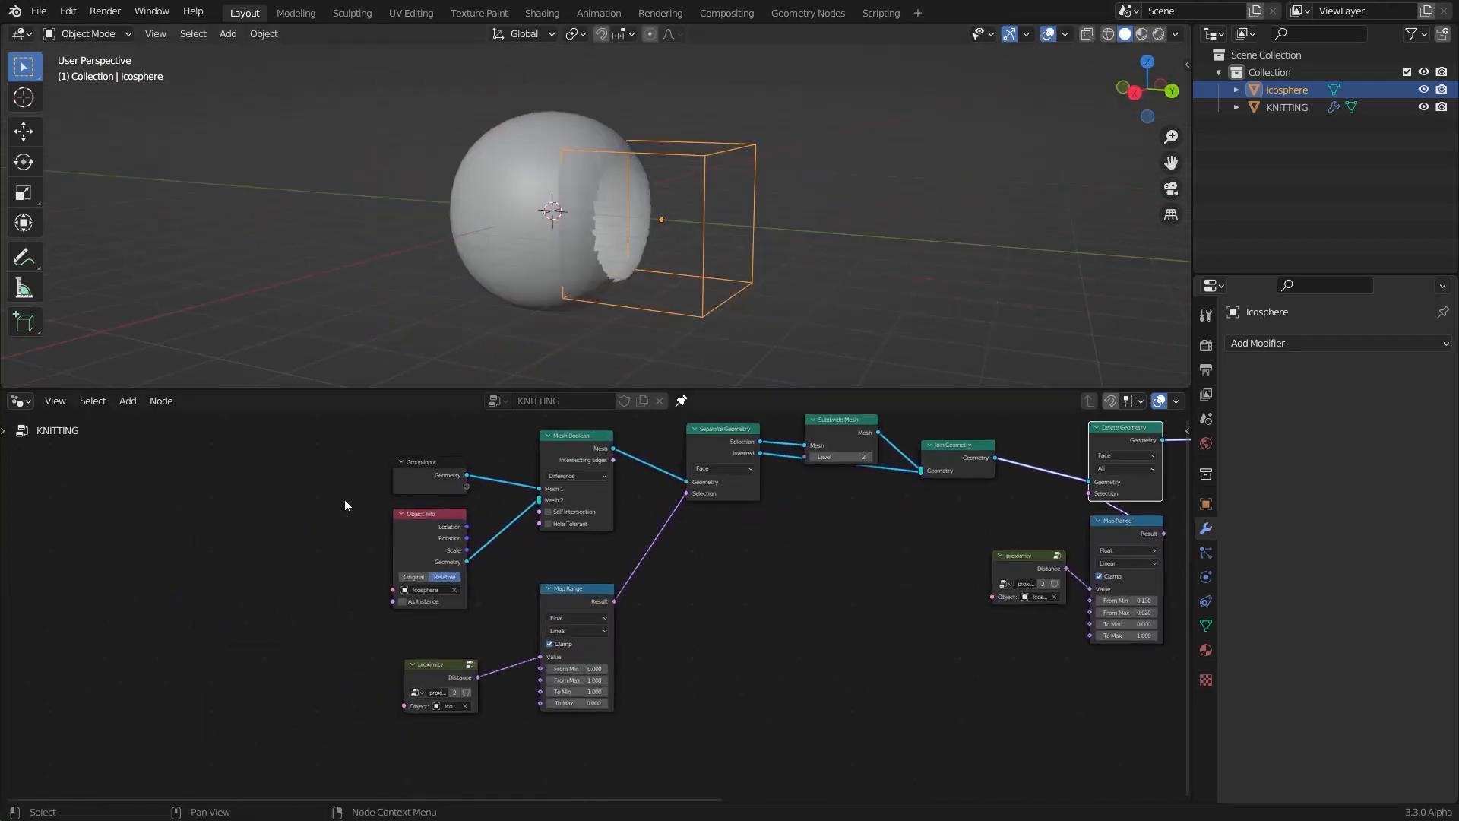
scroll(345, 500, "up", 3)
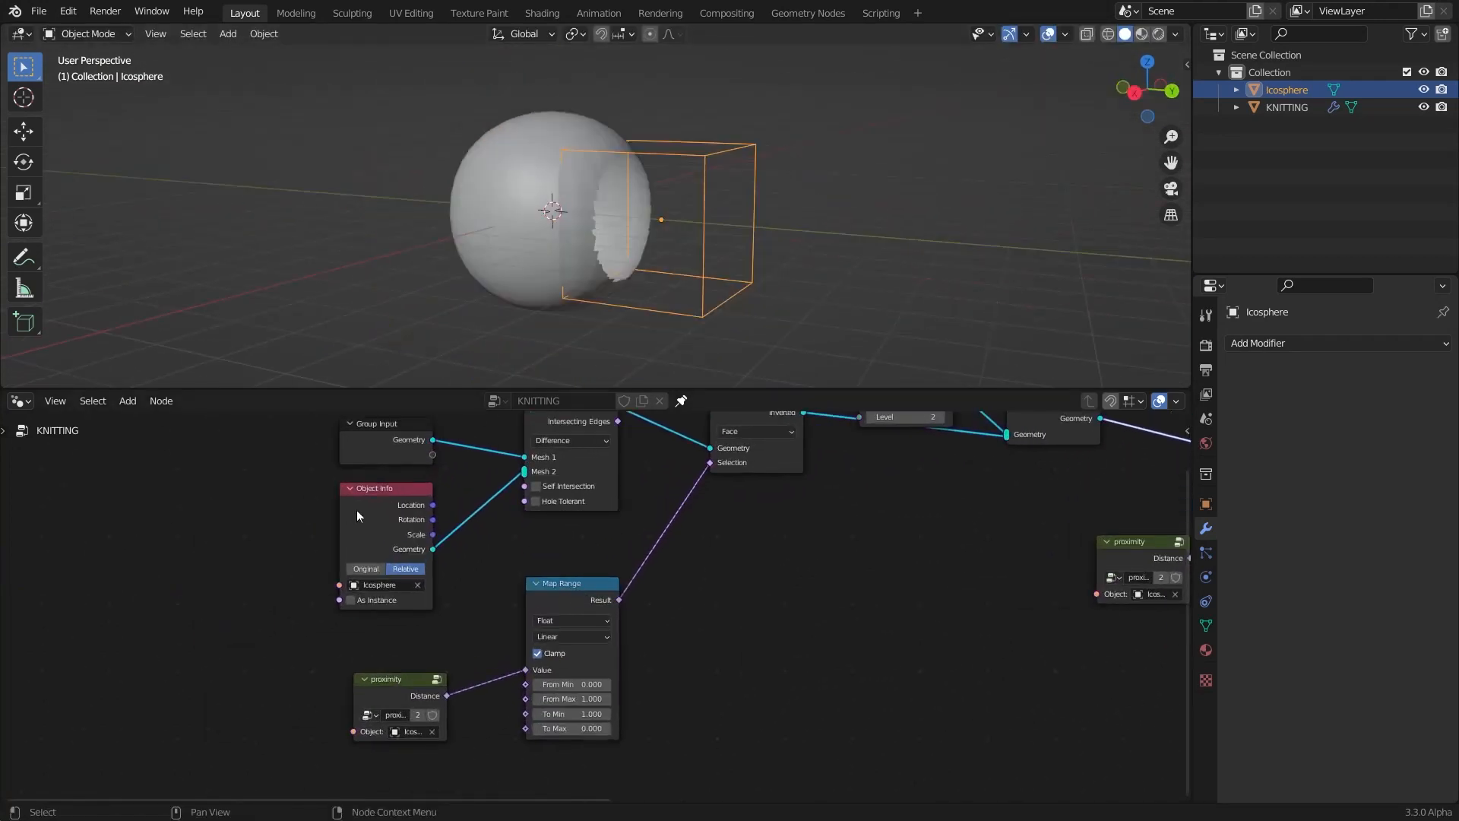
left_click_drag(357, 509, 359, 500)
scroll(370, 542, "down", 2)
left_click_drag(420, 677, 415, 648)
key("Tab")
scroll(605, 532, "up", 3)
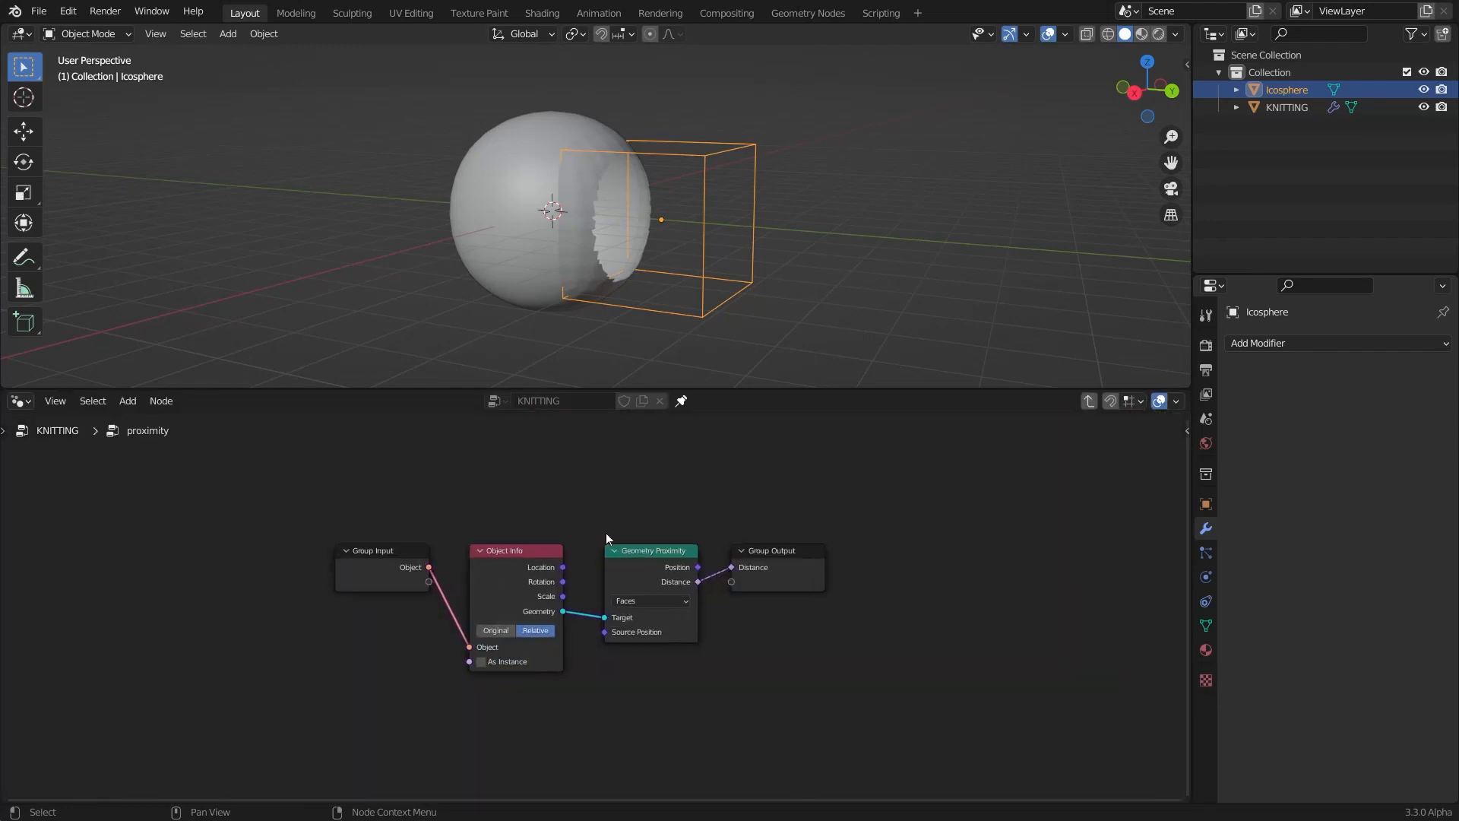
left_click_drag(695, 504, 690, 502)
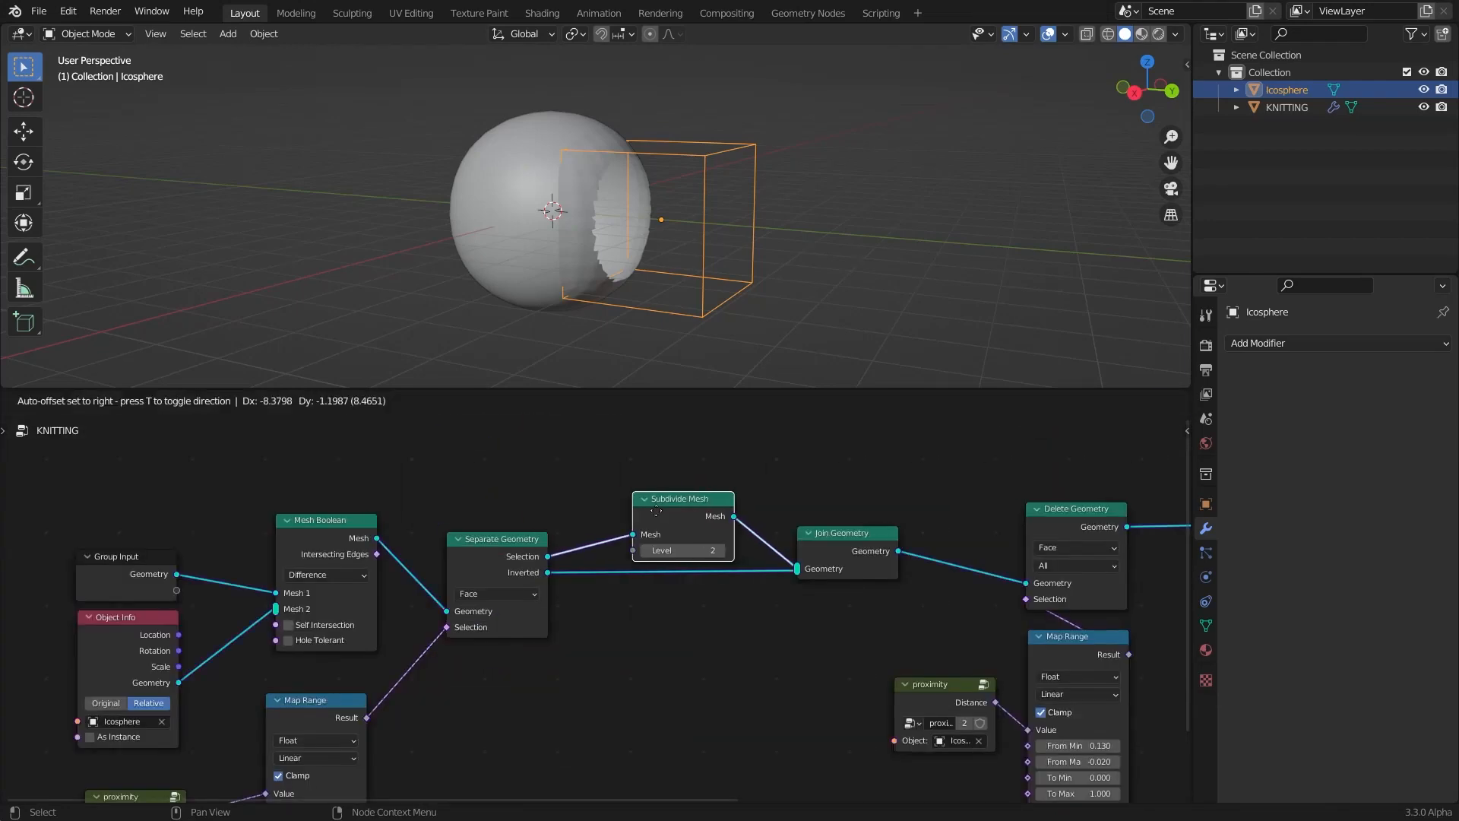
scroll(760, 490, "down", 3)
middle_click_drag(764, 489, 530, 488)
scroll(532, 490, "up", 3)
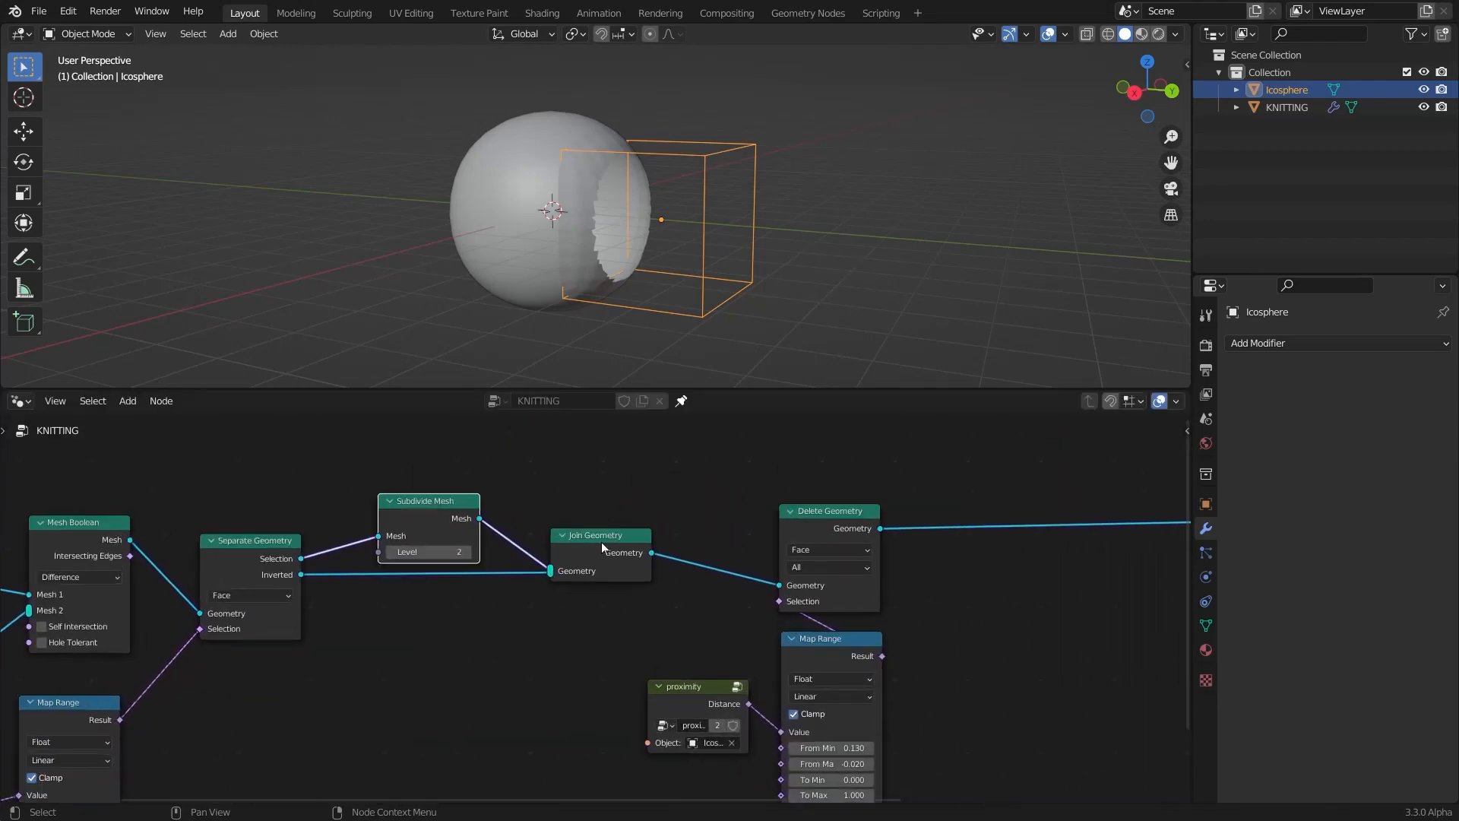
left_click_drag(600, 541, 595, 547)
scroll(581, 543, "down", 3)
left_click_drag(760, 456, 610, 575)
Frame all nodes up to Delete Geometry together and label the frame "delete usless"
scroll(612, 460, "down", 8)
middle_click_drag(612, 445, 780, 489)
scroll(806, 475, "up", 2)
left_click_drag(782, 460, 334, 659)
key("ctrl+j")
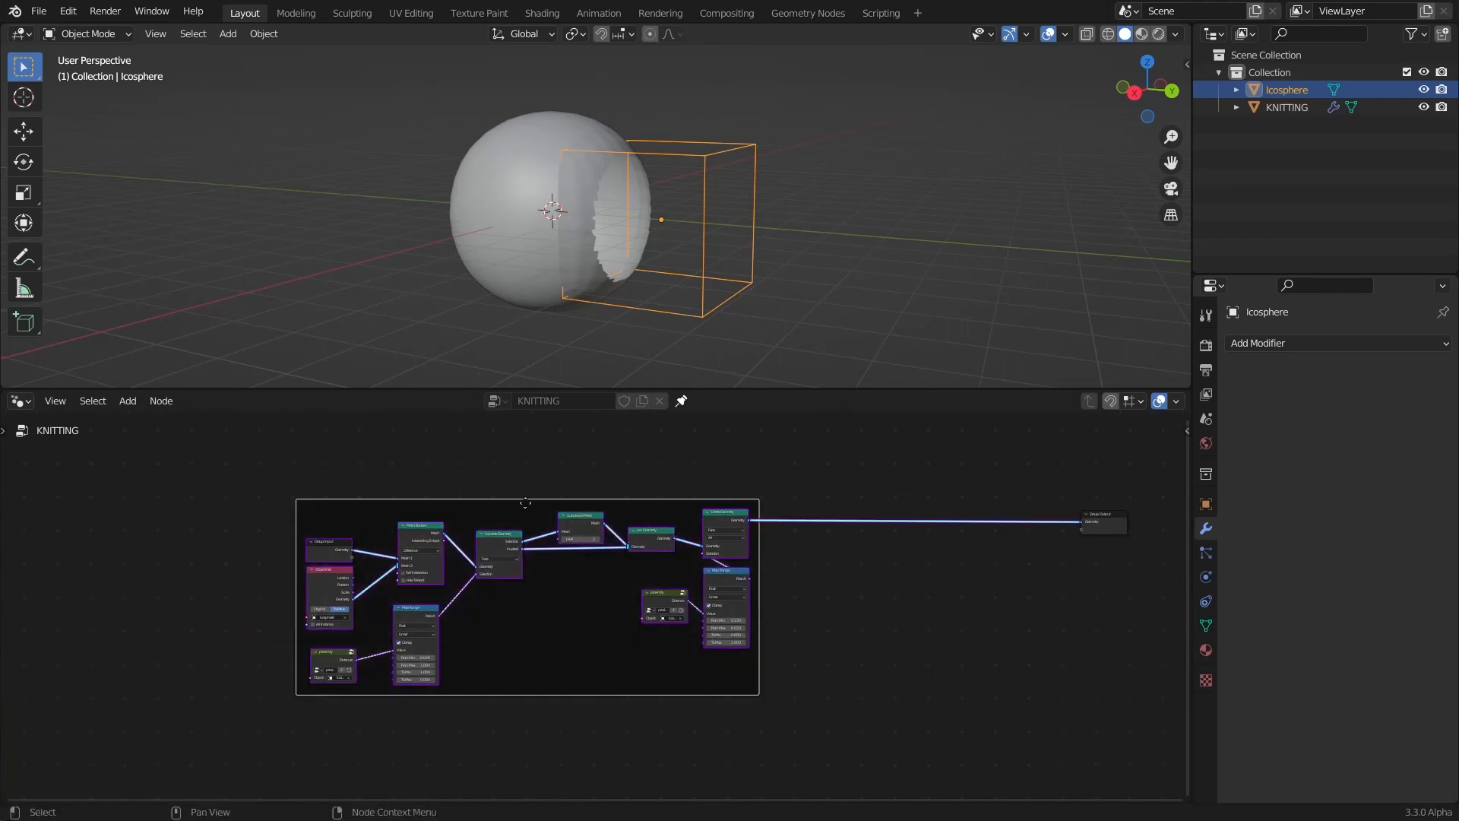
key("F2")
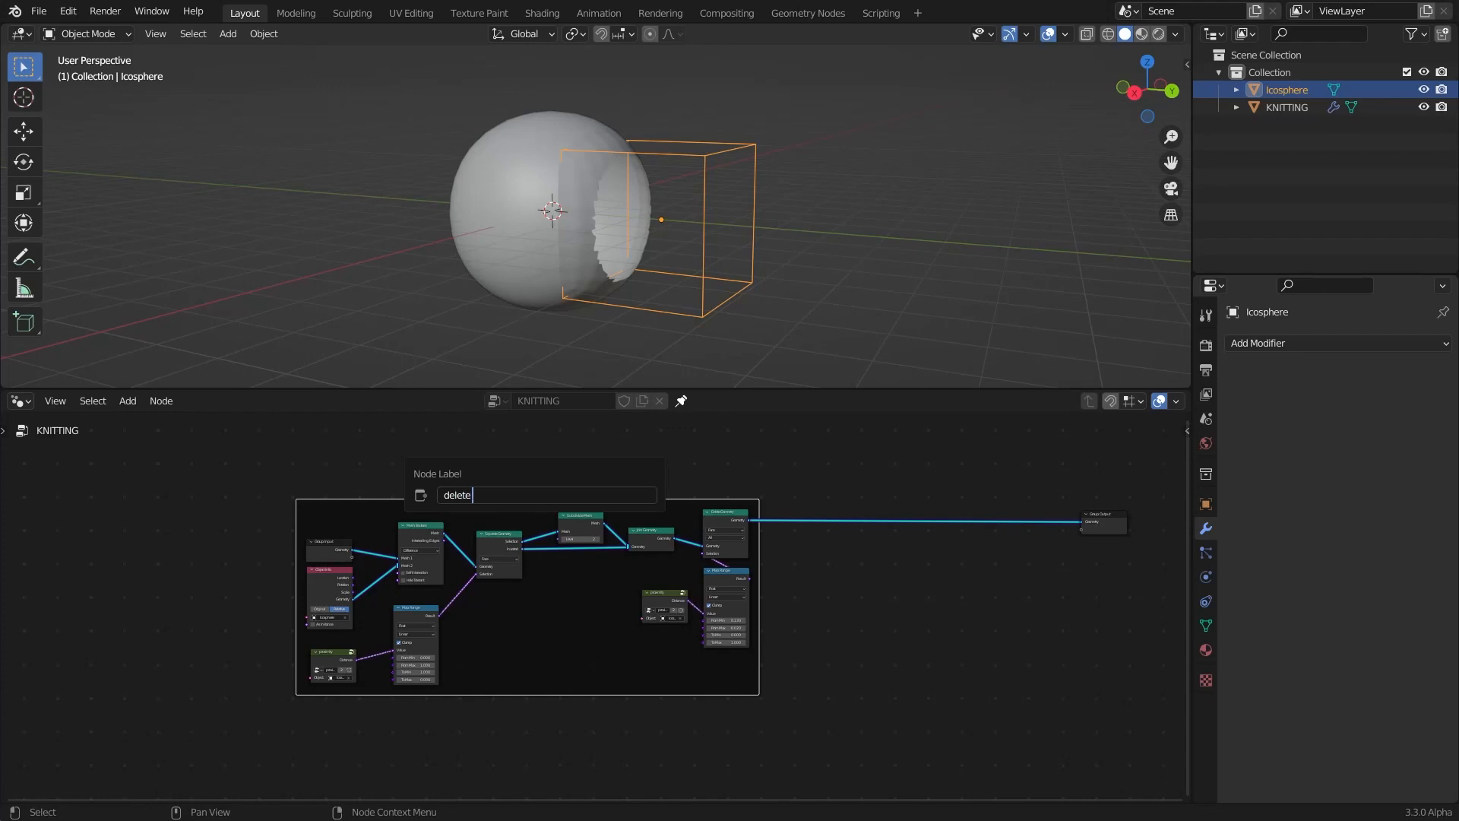
type("delete usless")
key("Return")
Move the Group Output node well away from the frame to make room for more nodes
scroll(760, 494, "down", 3)
middle_click_drag(988, 501, 532, 551)
left_click_drag(570, 561, 934, 561)
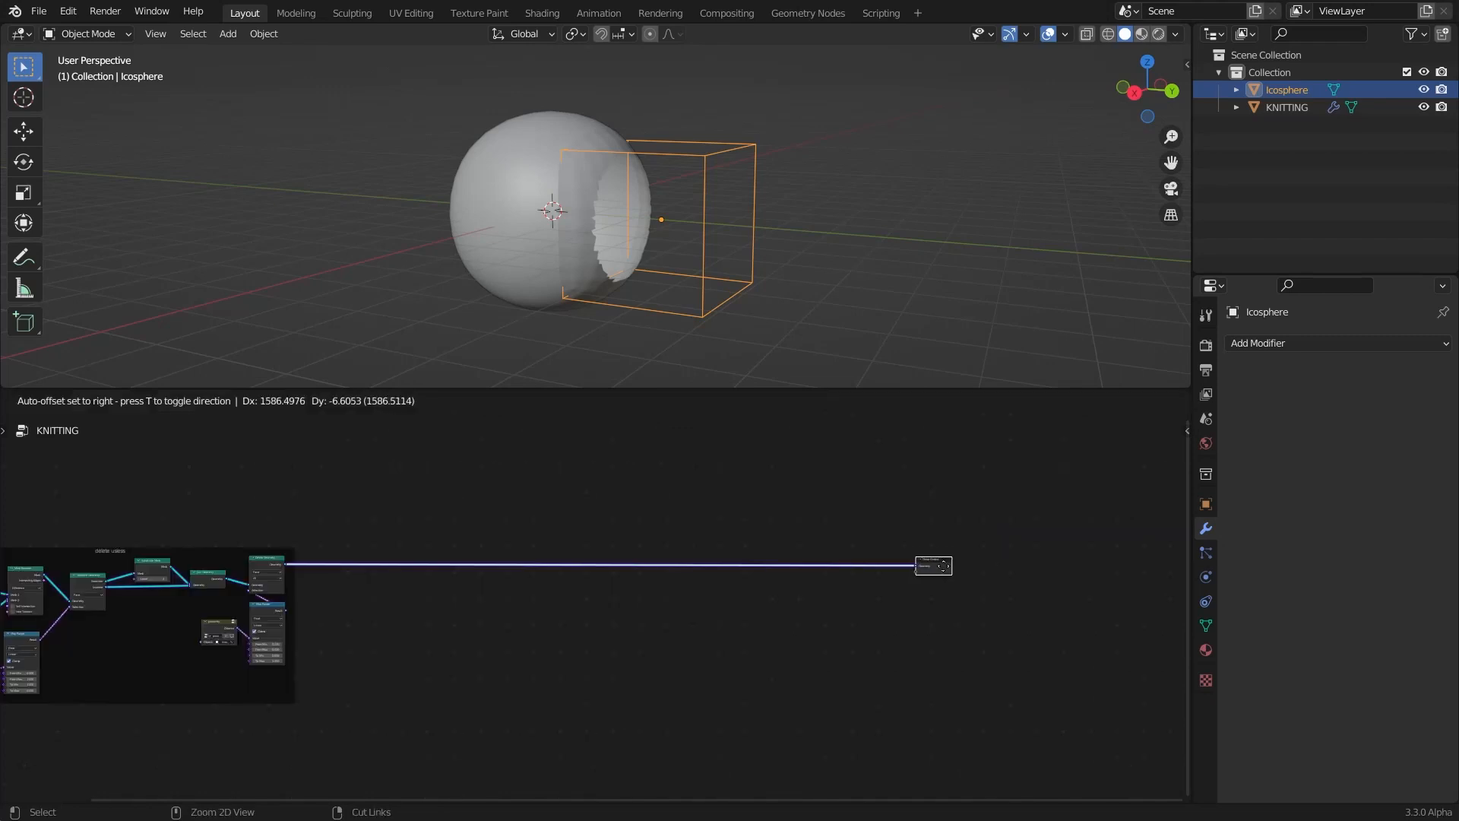
Subdivide the whole KNITTING base mesh once in Edit Mode and return to Object Mode
scroll(703, 204, "up", 3)
middle_click_drag(678, 192, 594, 199)
scroll(653, 158, "up", 1)
scroll(610, 200, "up", 2)
middle_click_drag(593, 182, 635, 272, "shift")
scroll(603, 297, "down", 3)
left_click(512, 175)
key("Tab")
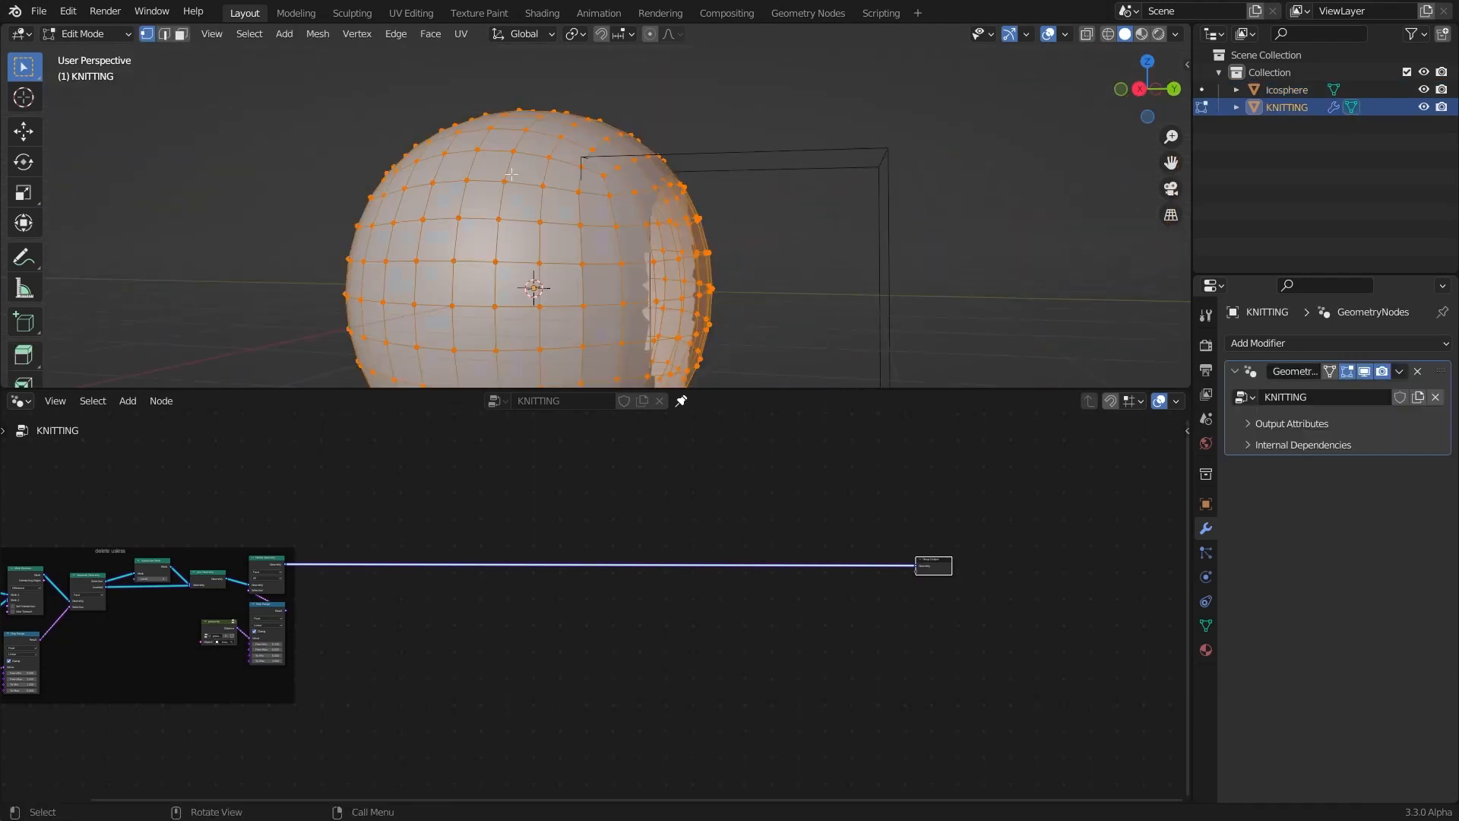
right_click(493, 139)
left_click(453, 156)
key("Tab")
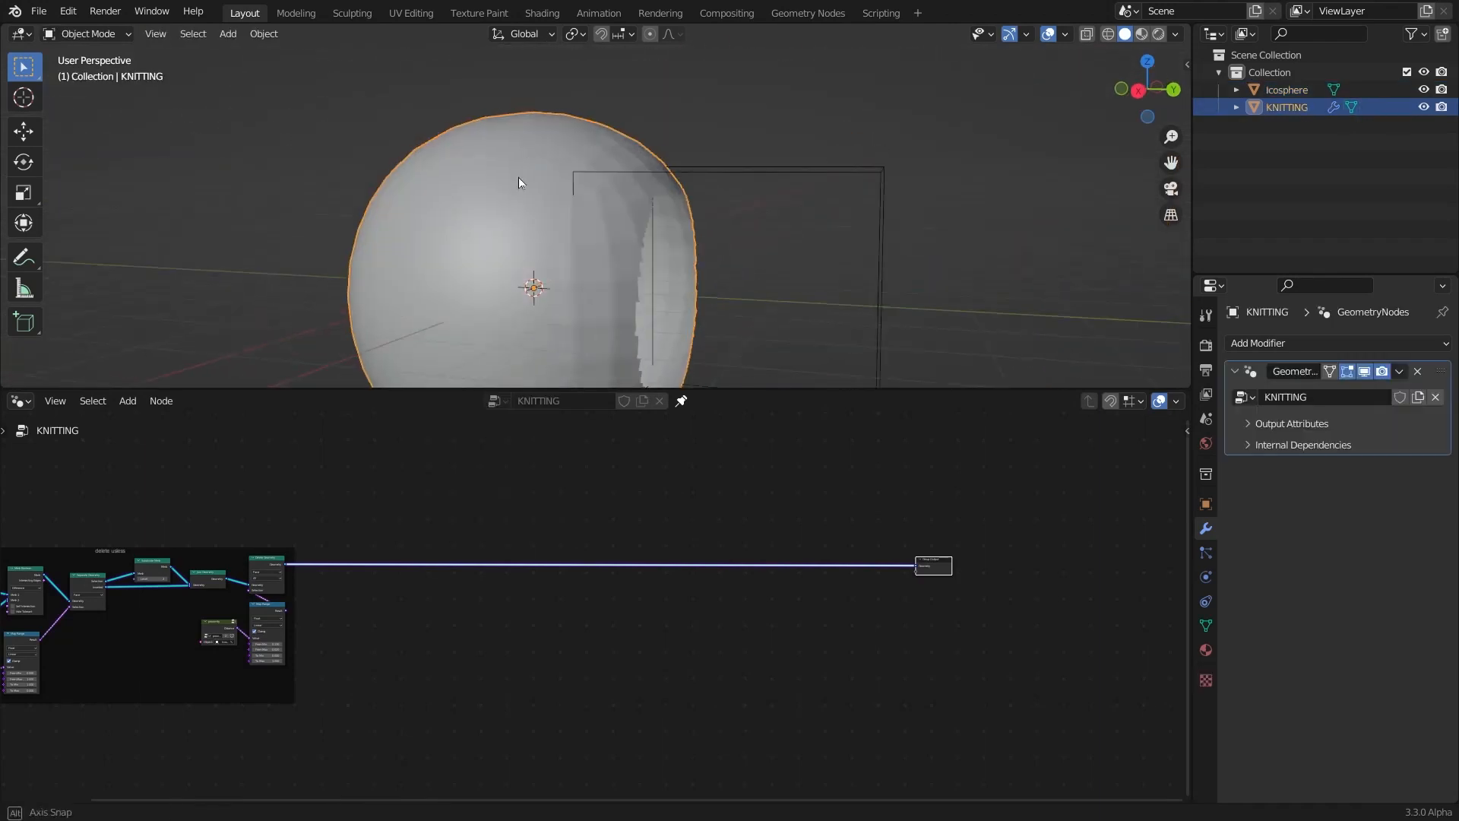
Insert a Set Position node on the geometry link between Delete Geometry and Group Output
middle_click_drag(518, 183, 369, 183)
scroll(370, 183, "up", 3)
left_click(23, 257)
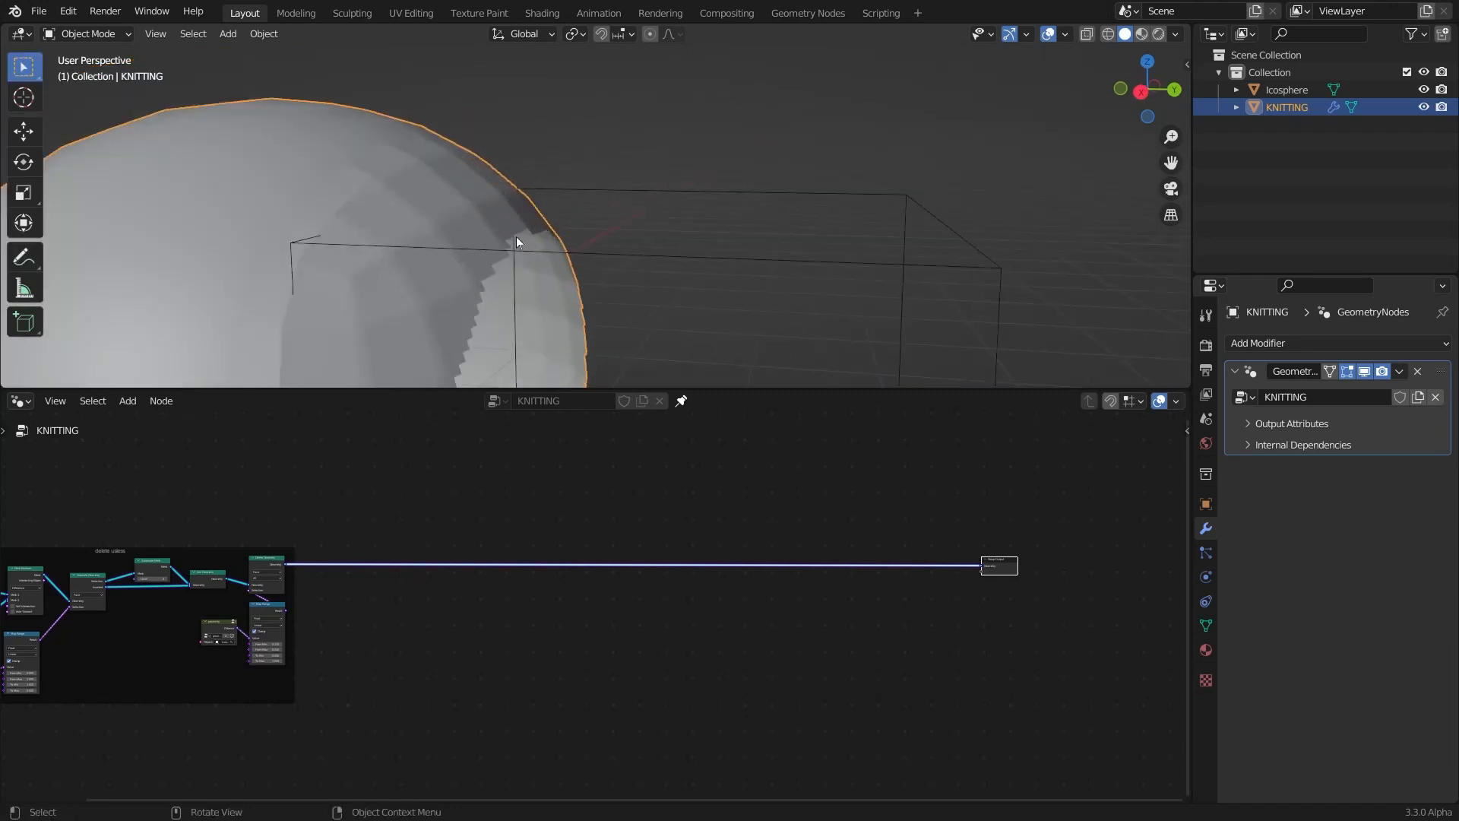
middle_click_drag(517, 235, 490, 176)
scroll(403, 246, "down", 2)
scroll(422, 462, "up", 1)
key("shift+a")
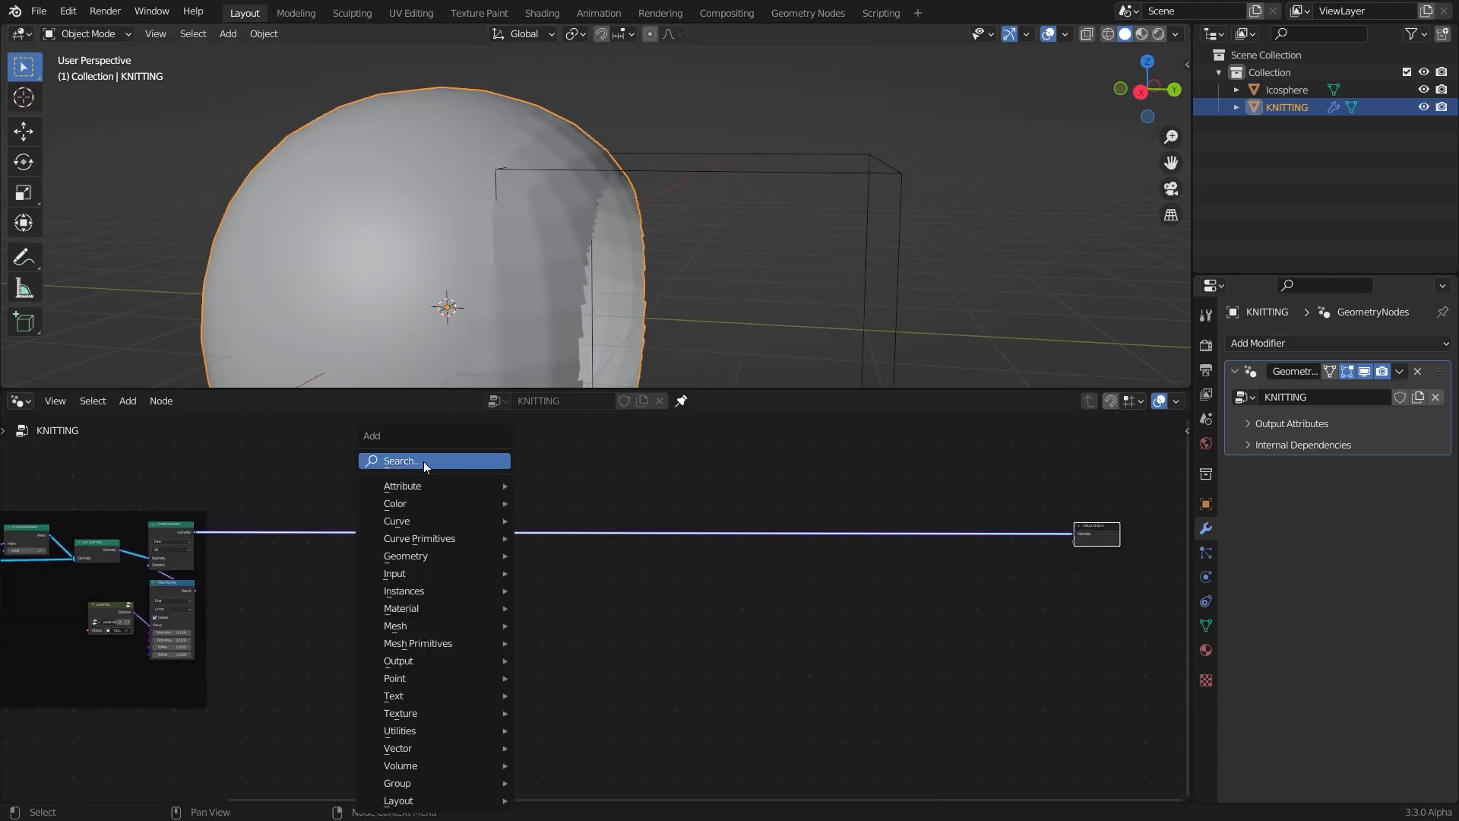
left_click(423, 462)
type("set")
key("Down")
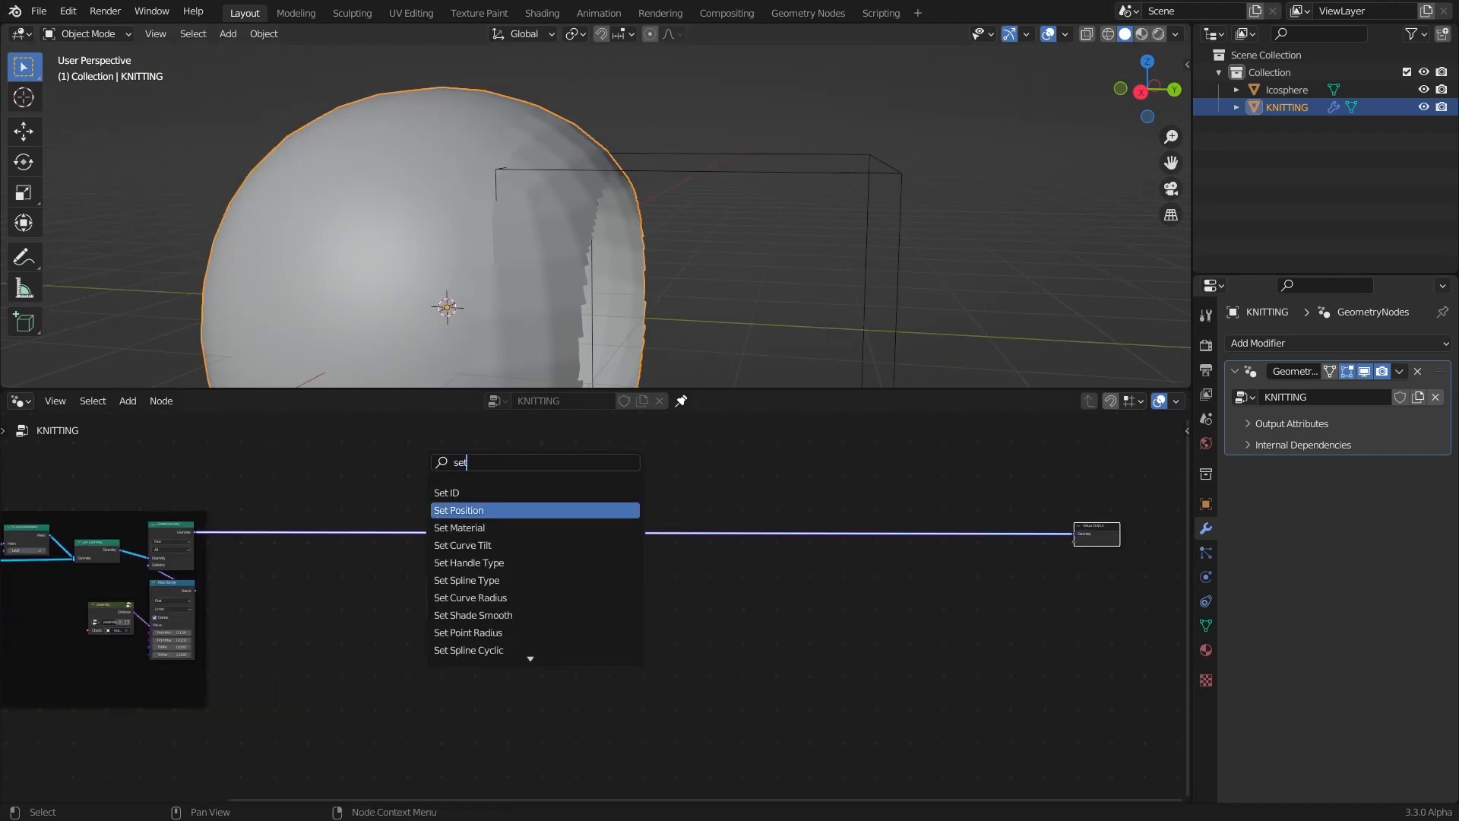
key("Return")
left_click(663, 524)
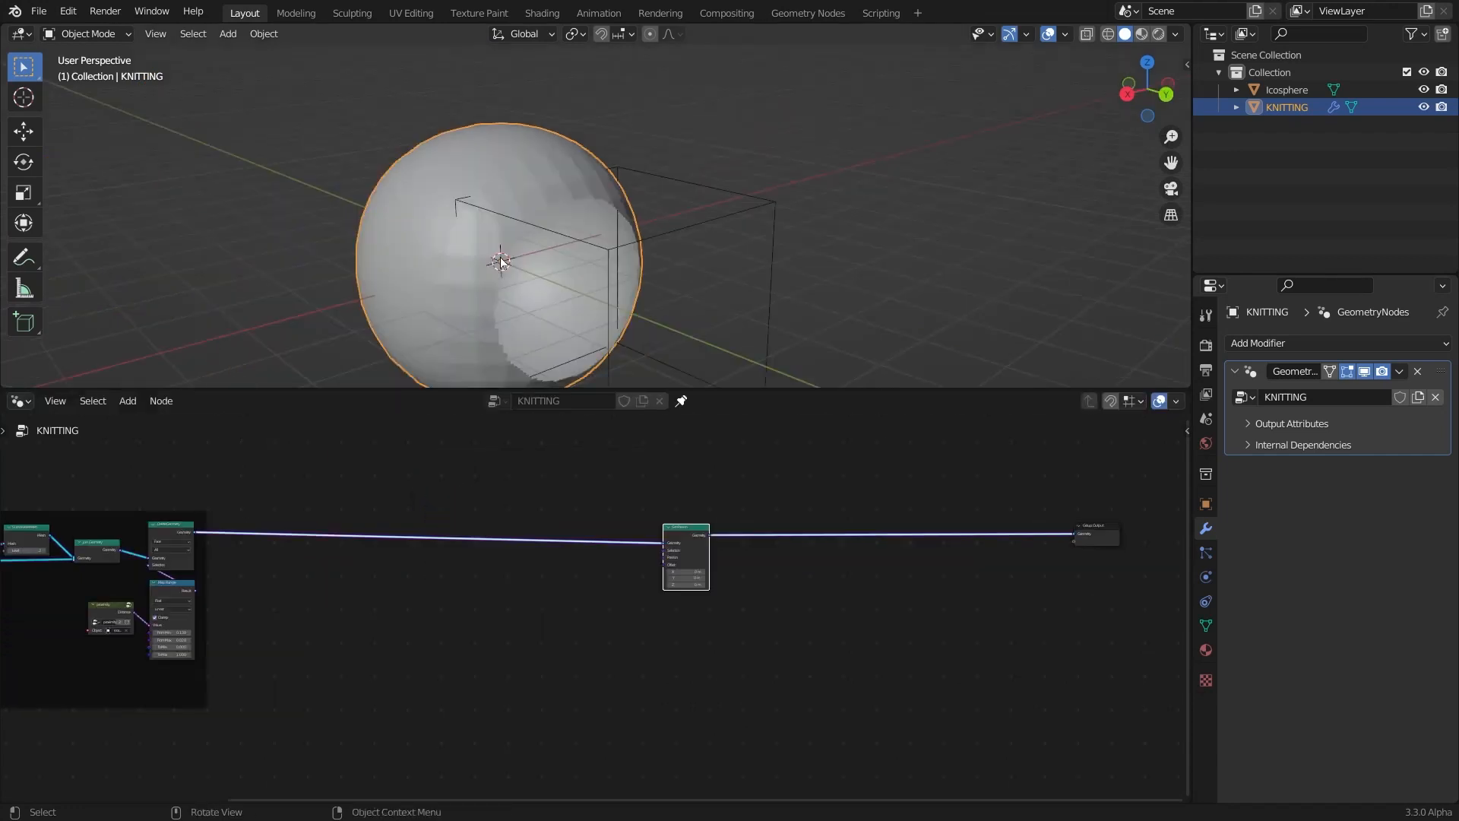
Add a Vector Math node feeding Set Position's Offset, set its operation to Scale, and place it clear of Set Position
scroll(521, 598, "up", 8)
left_click_drag(828, 521, 632, 536)
type("vec")
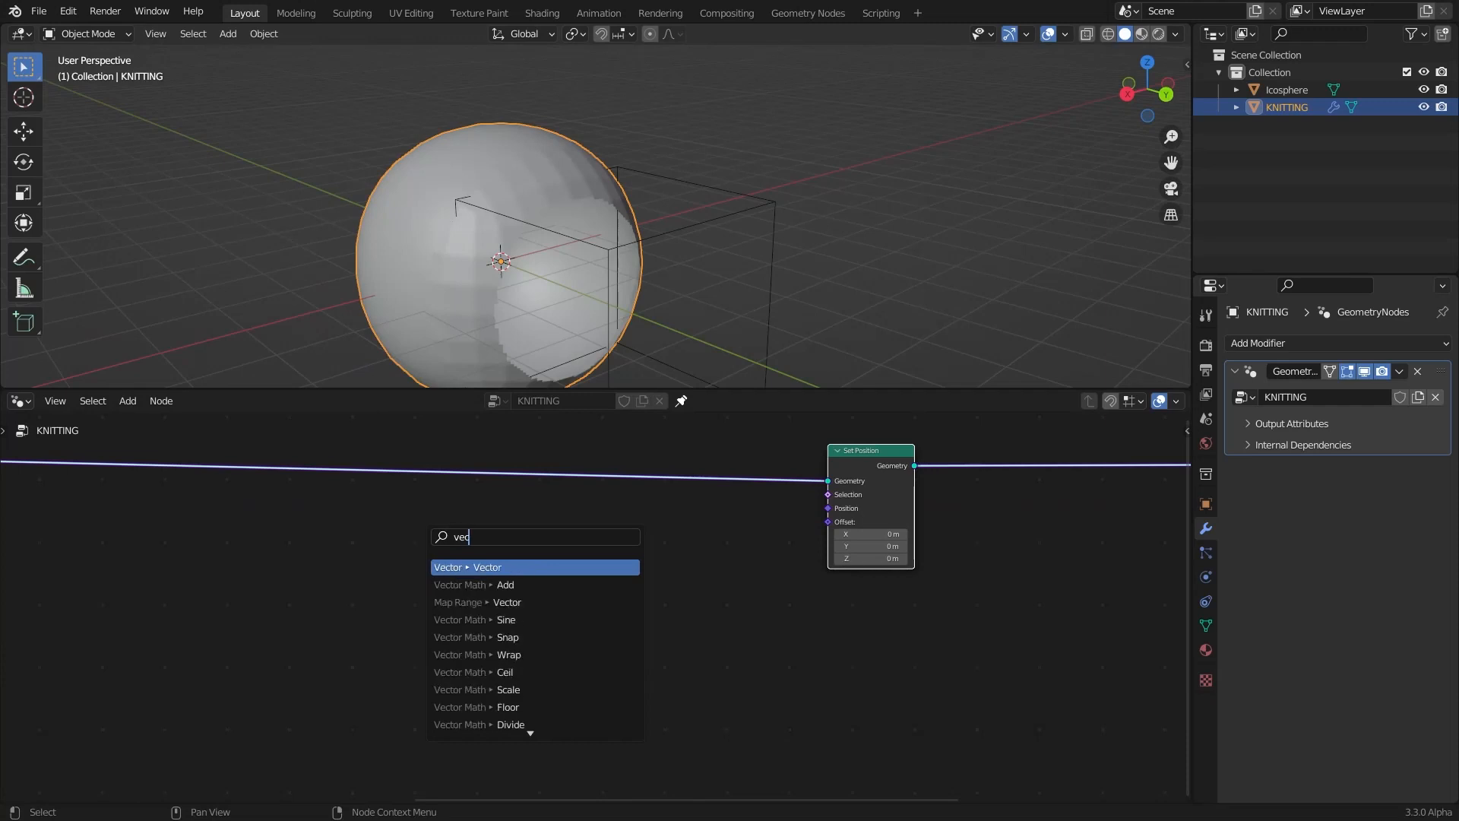
left_click(777, 546)
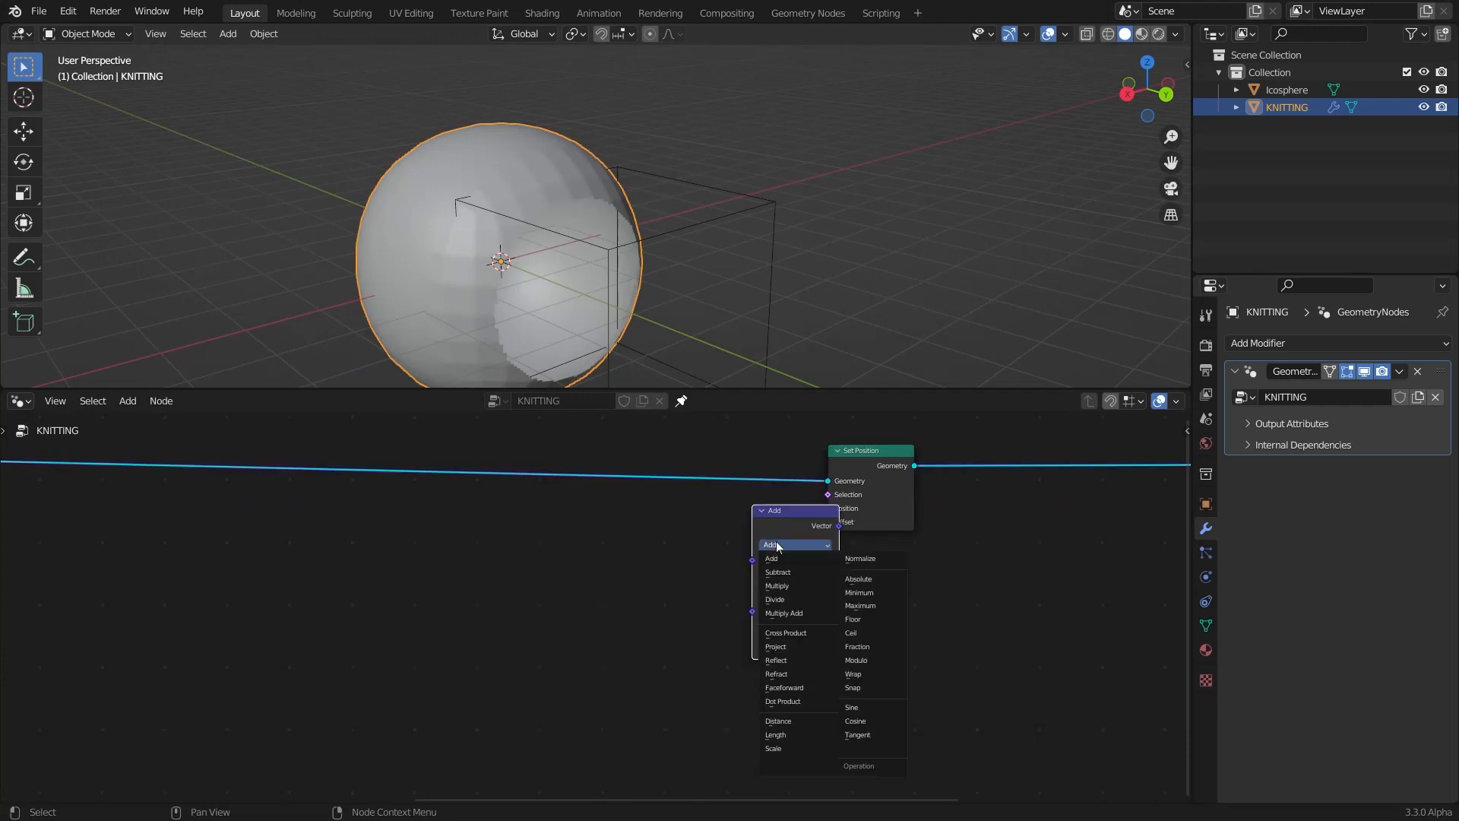
left_click(773, 748)
left_click_drag(777, 531, 739, 531)
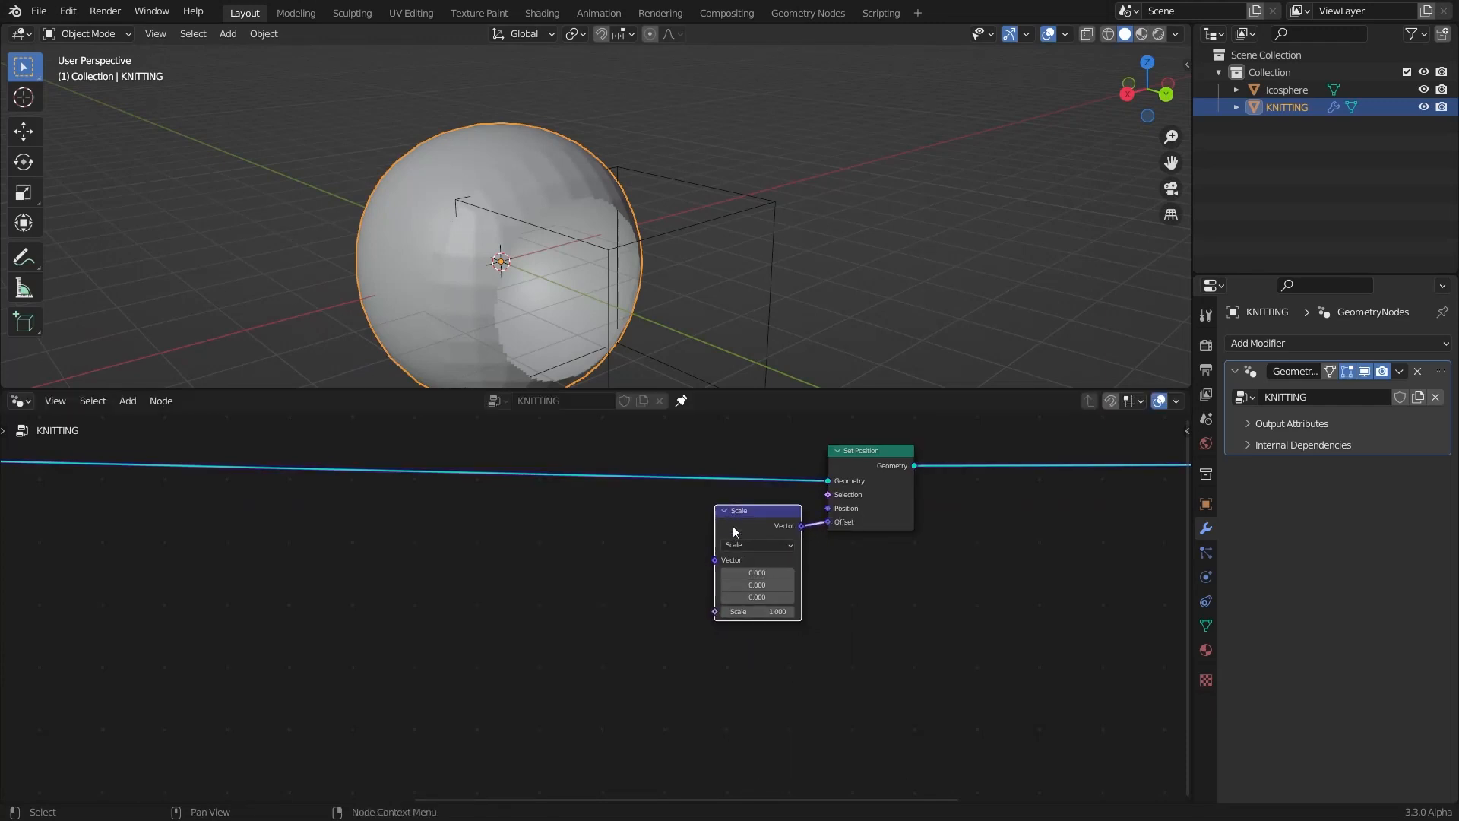
Duplicate the Scale node twice in a row and change the copies' operations to Multiply and Subtract
key("shift+d")
left_click(617, 538)
key("shift+d")
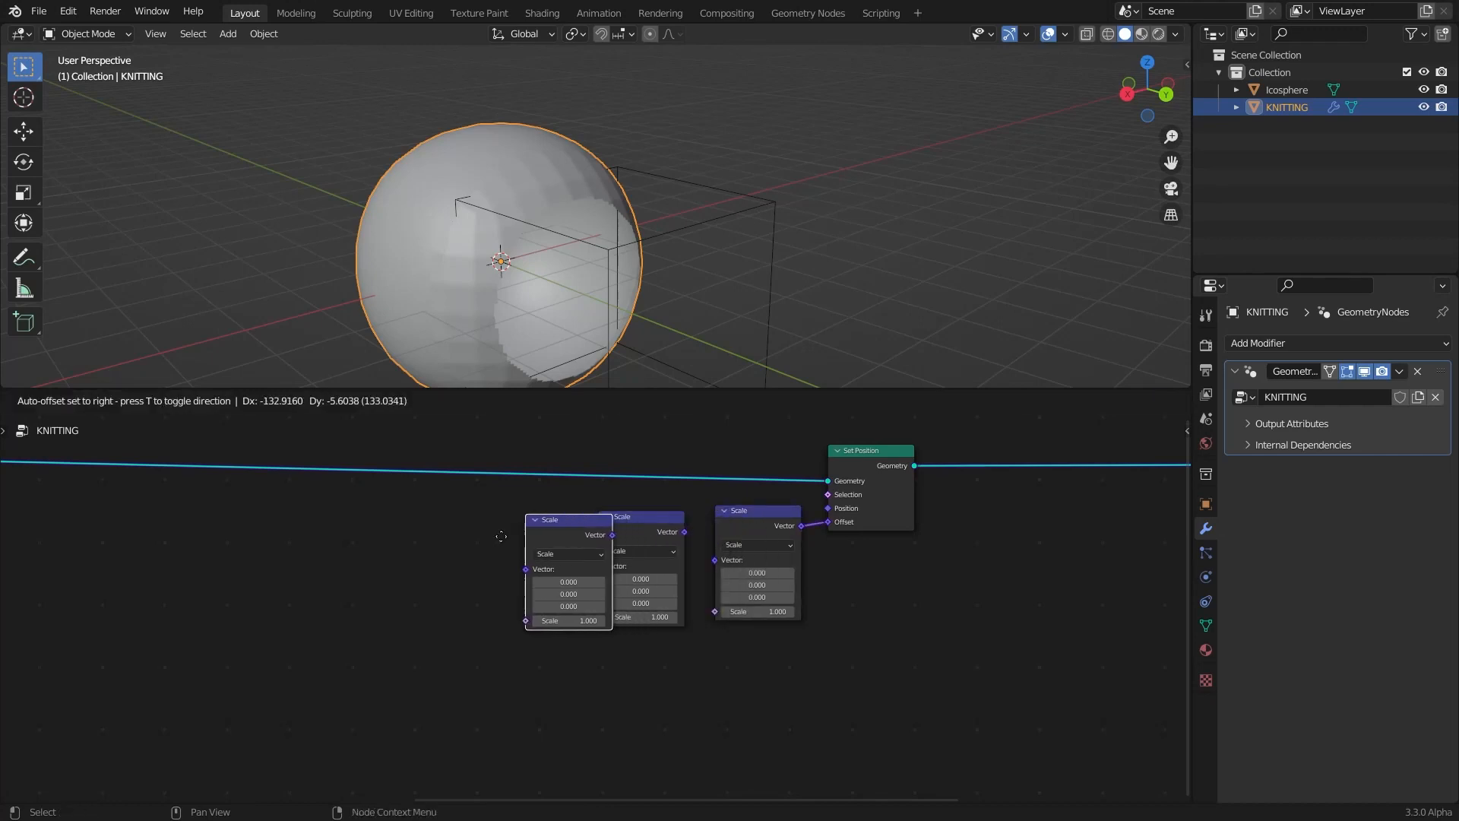
left_click(456, 536)
scroll(615, 583, "up", 2)
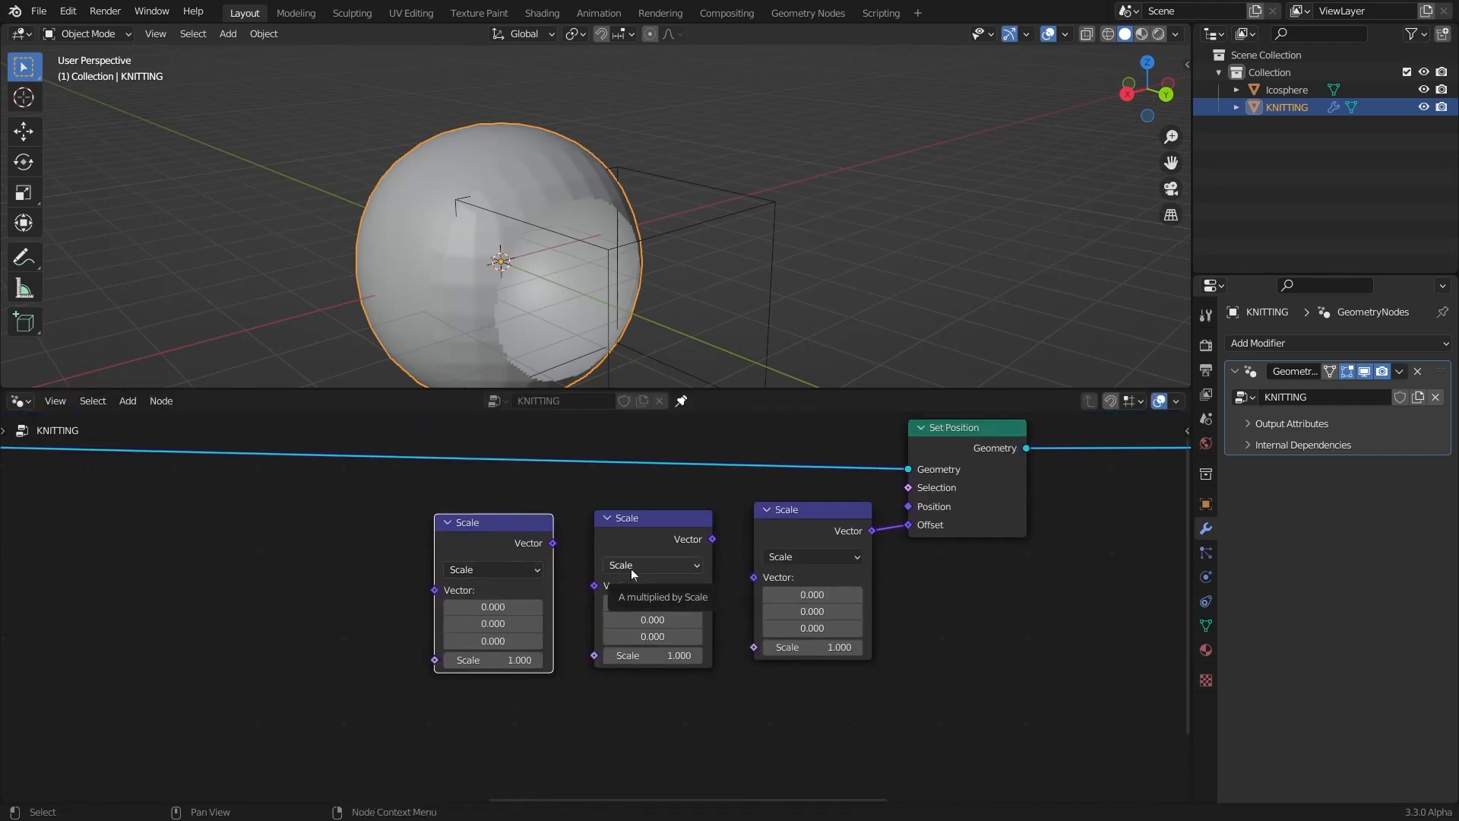
left_click(631, 566)
left_click(629, 532)
left_click(471, 570)
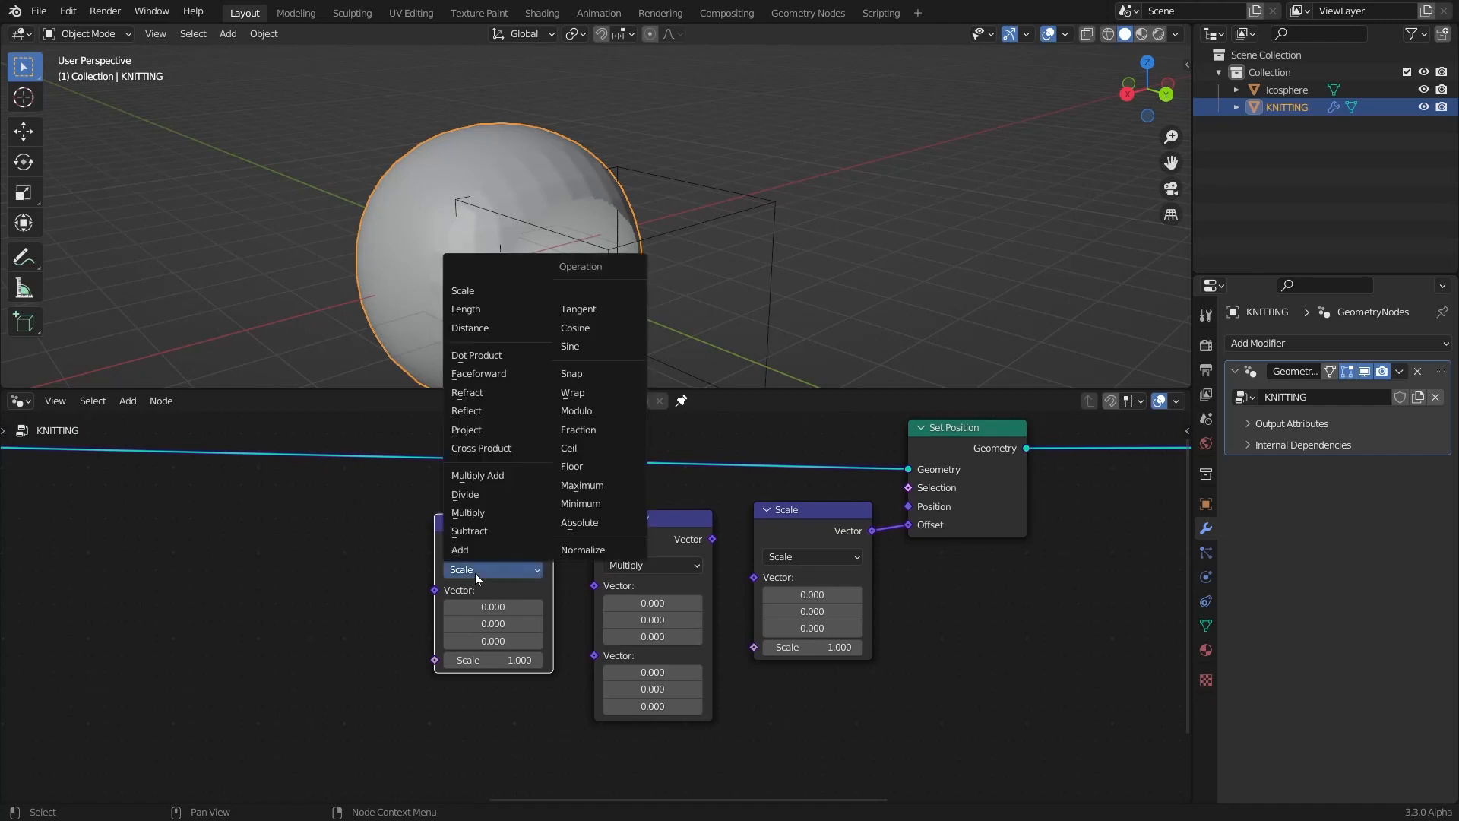
left_click(491, 531)
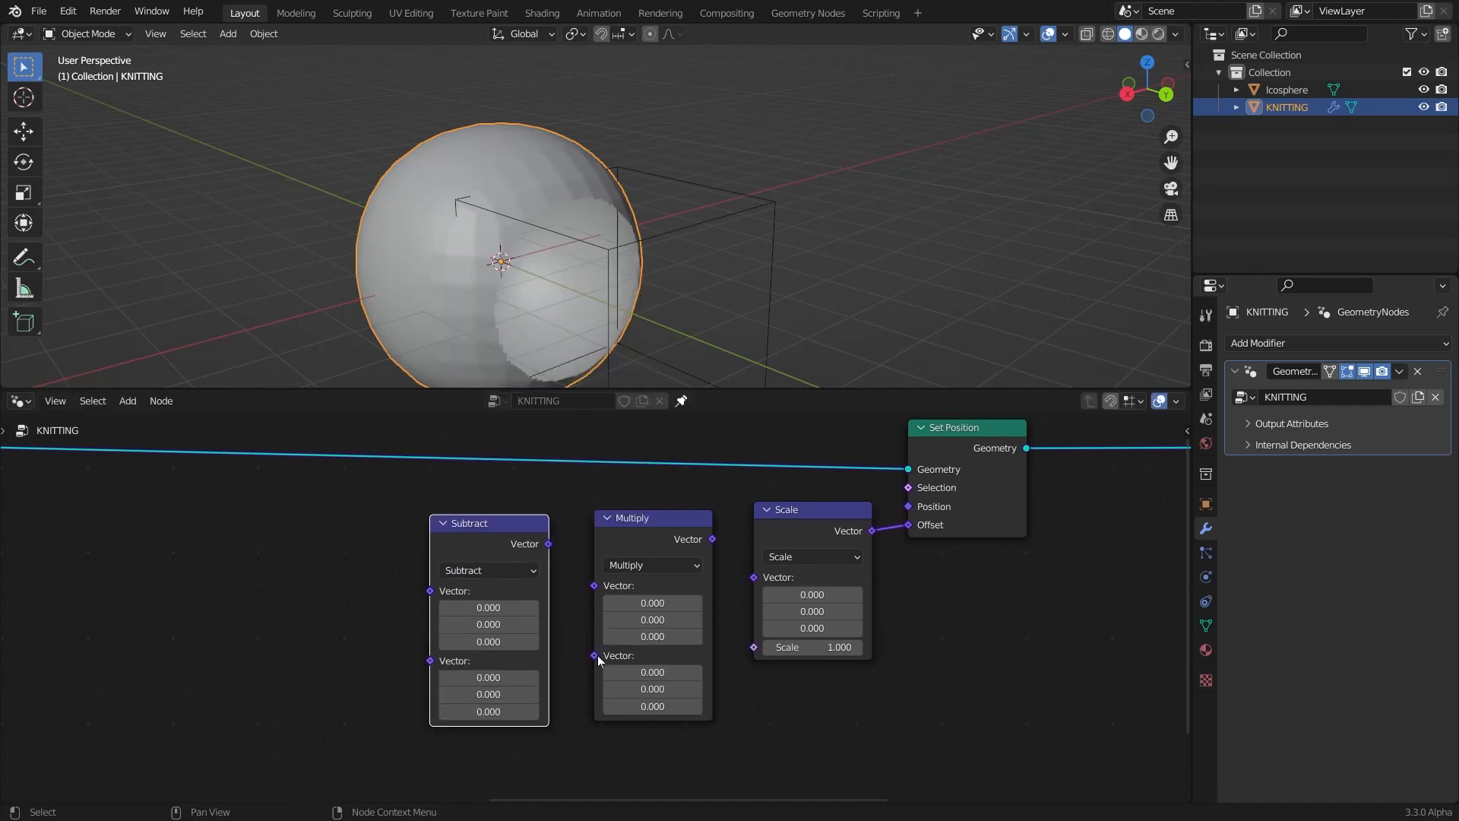
Add a Normal node linked to the second vector input of the Multiply node
left_click_drag(594, 655, 352, 648)
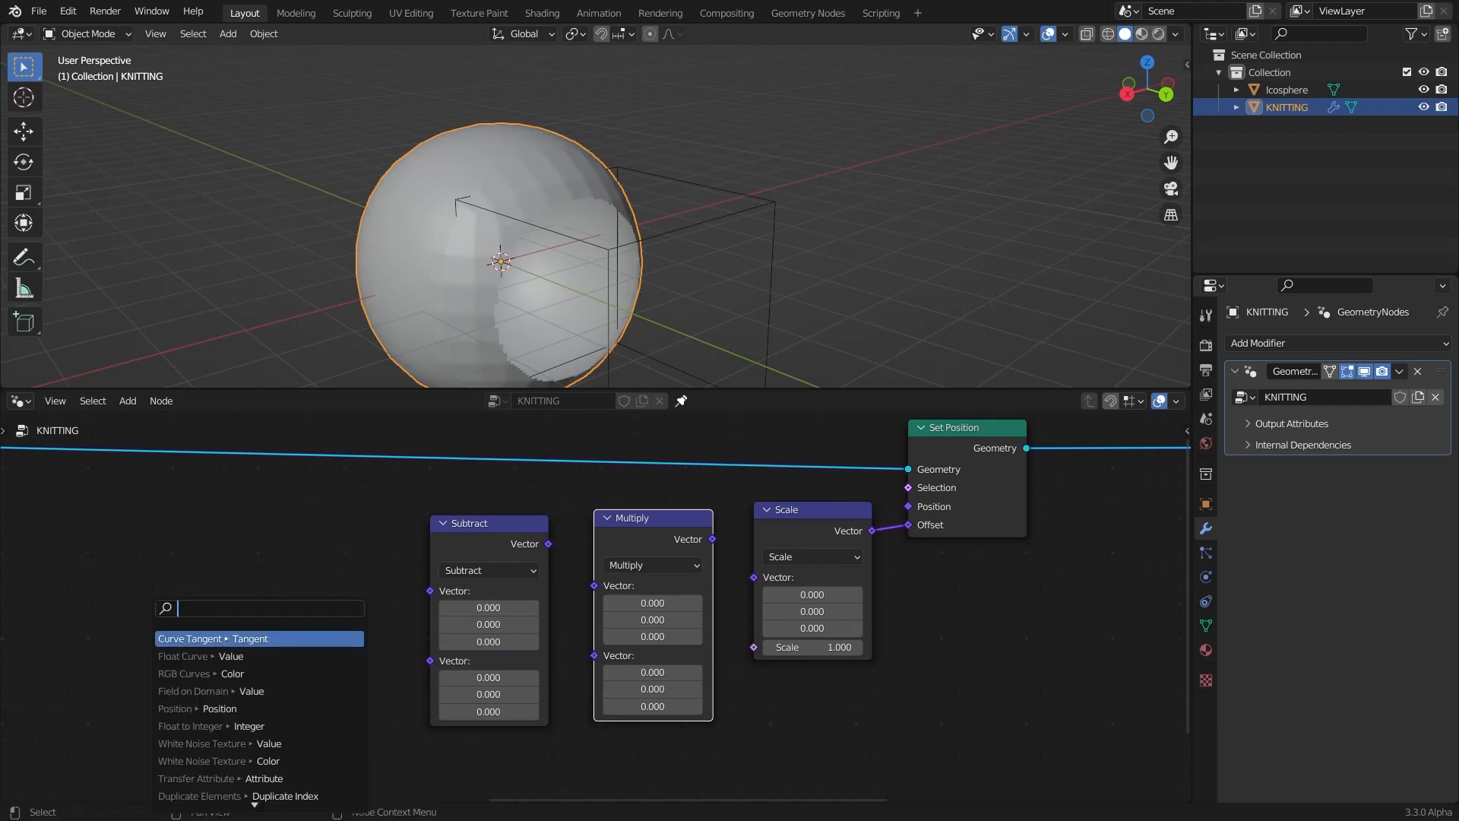
type("norm")
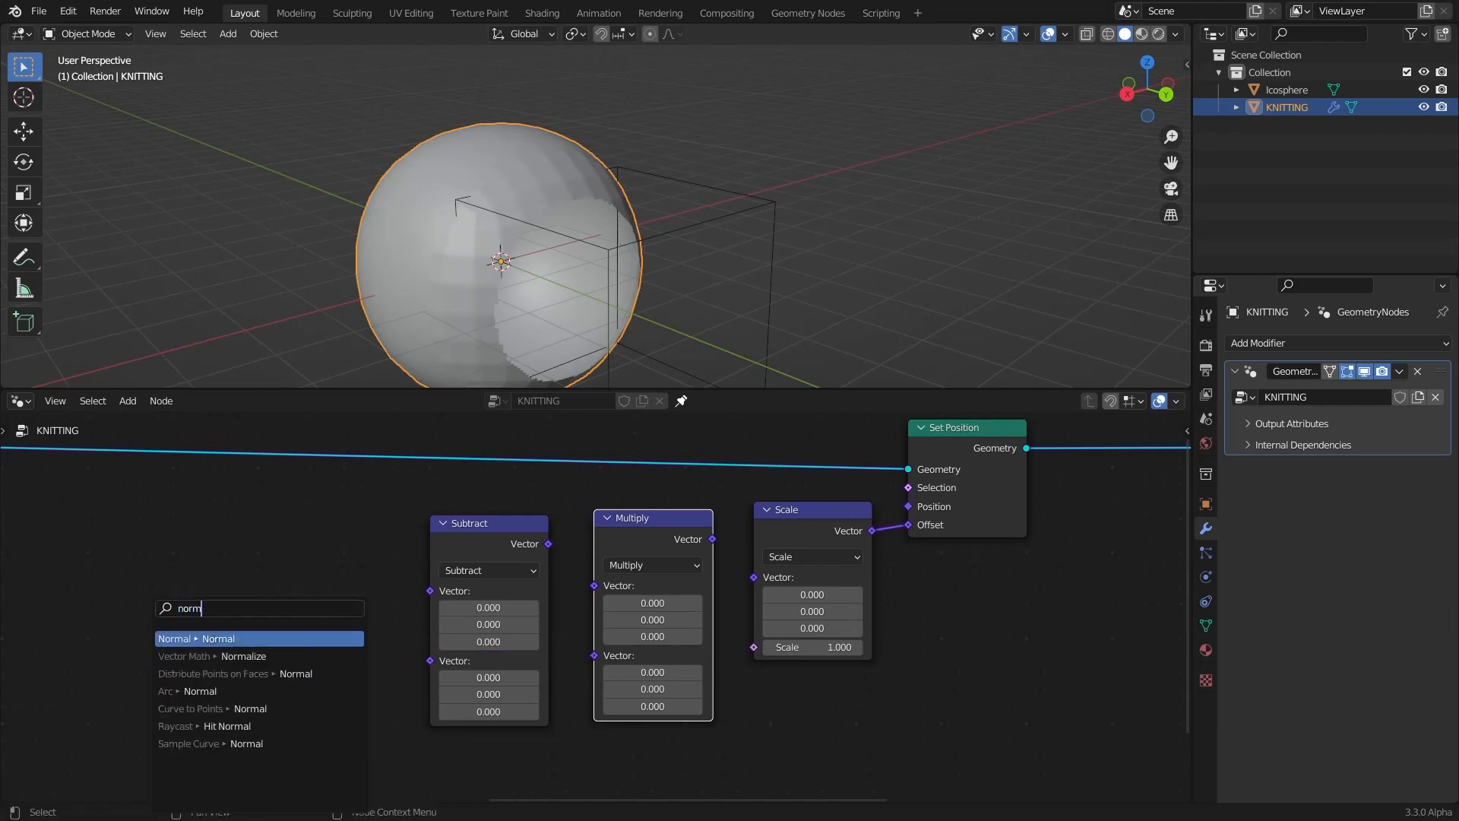
key("Return")
left_click(694, 549)
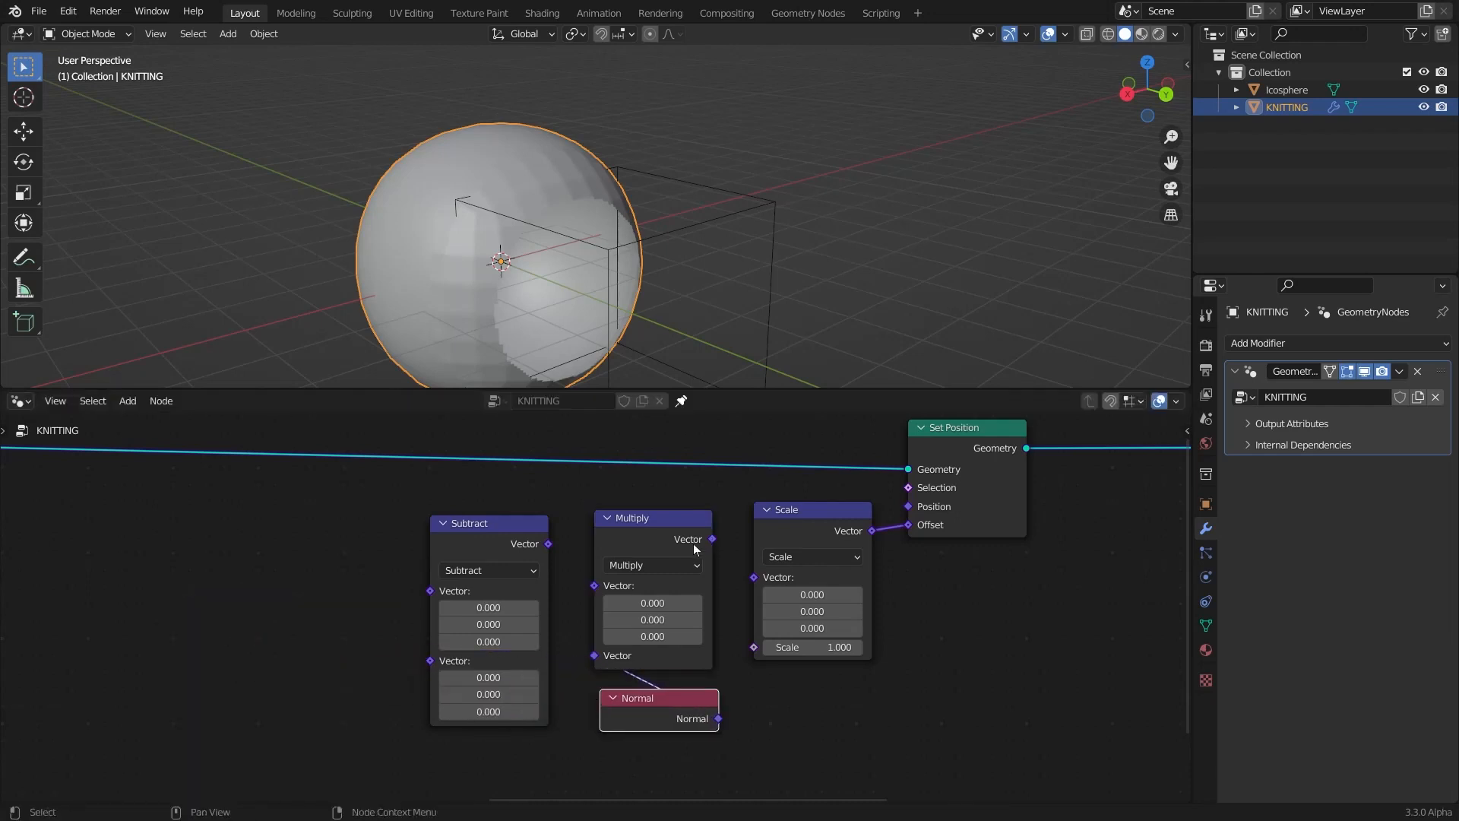
Chain Subtract through Multiply into Scale, and set Subtract's second vector to 0.5 on all axes
left_click_drag(712, 540, 754, 577)
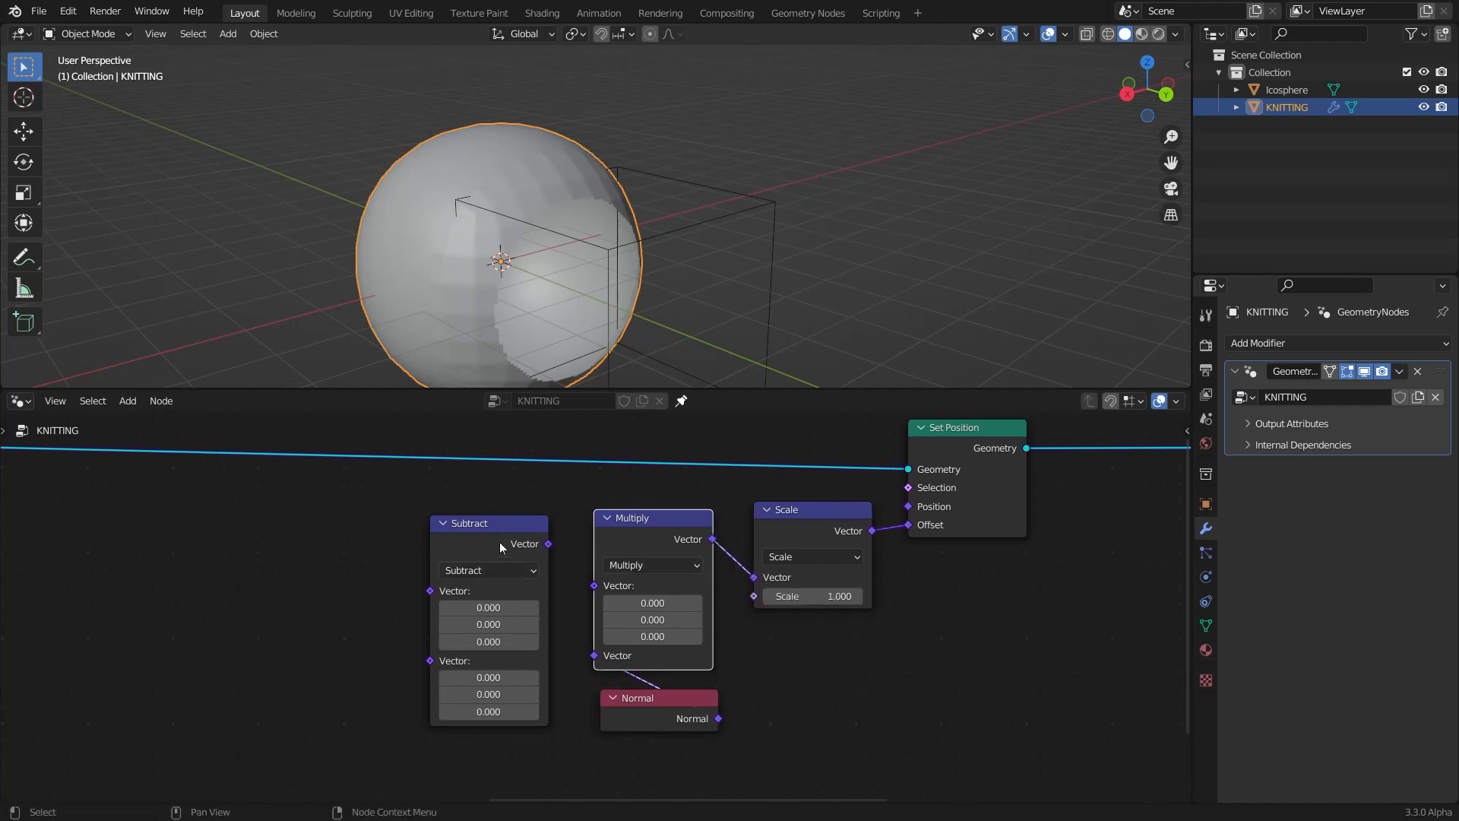
left_click_drag(542, 541, 596, 586)
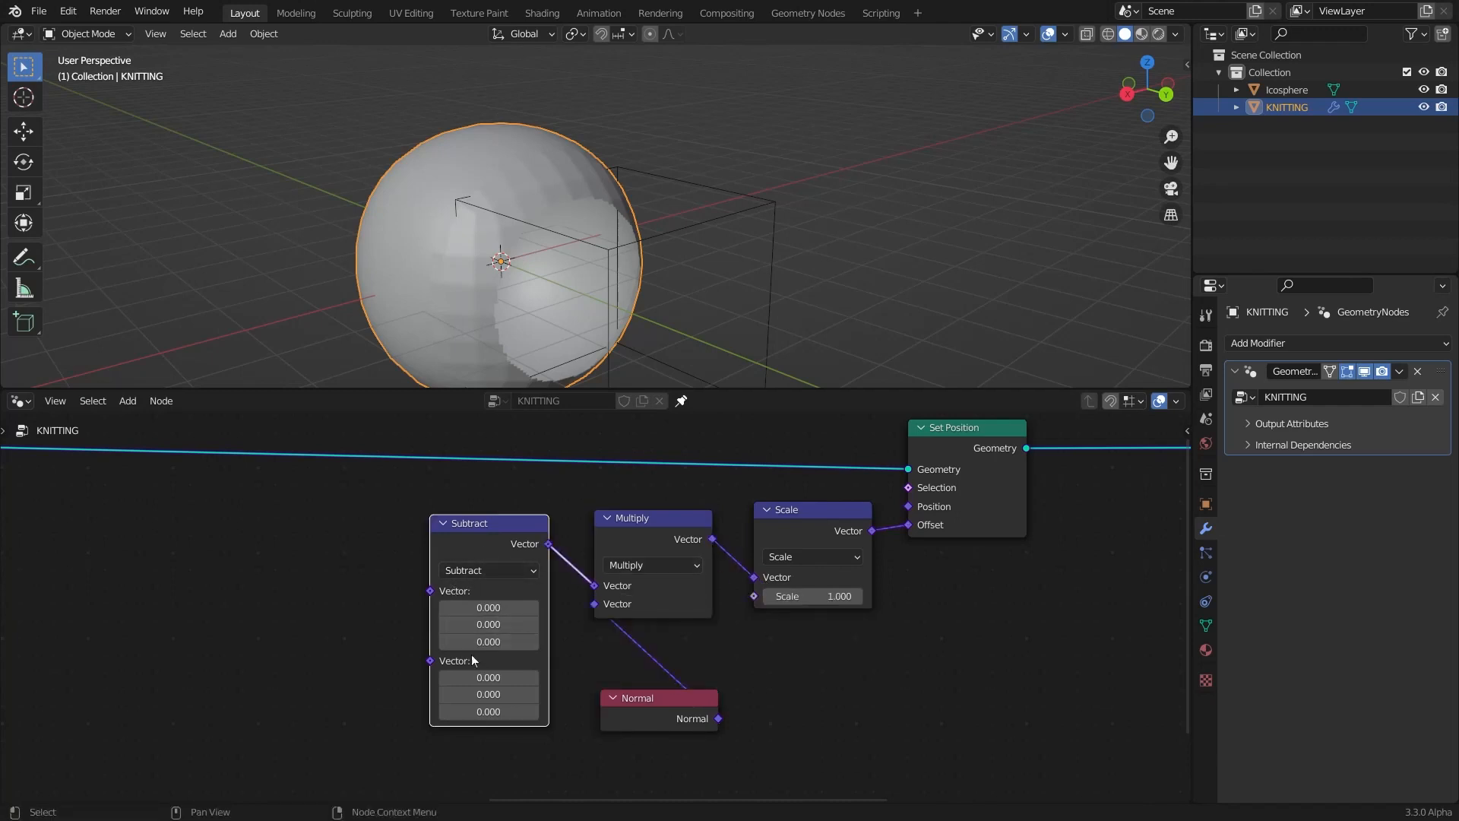
left_click(488, 677)
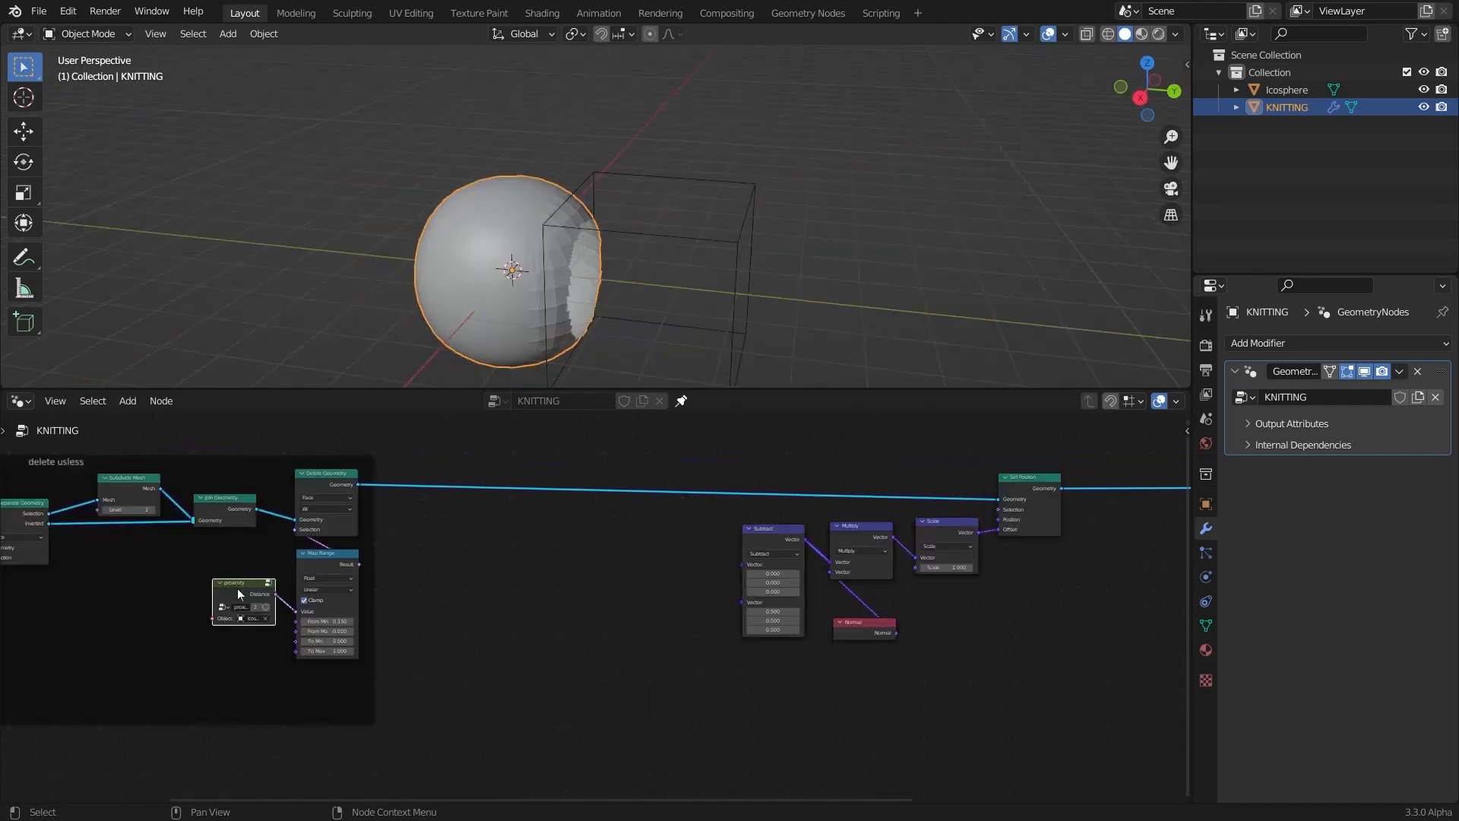
Duplicate the proximity group, take the copy out of the "delete usless" frame, and link its Distance to Subtract's first vector
scroll(237, 588, "up", 3)
key("shift+d")
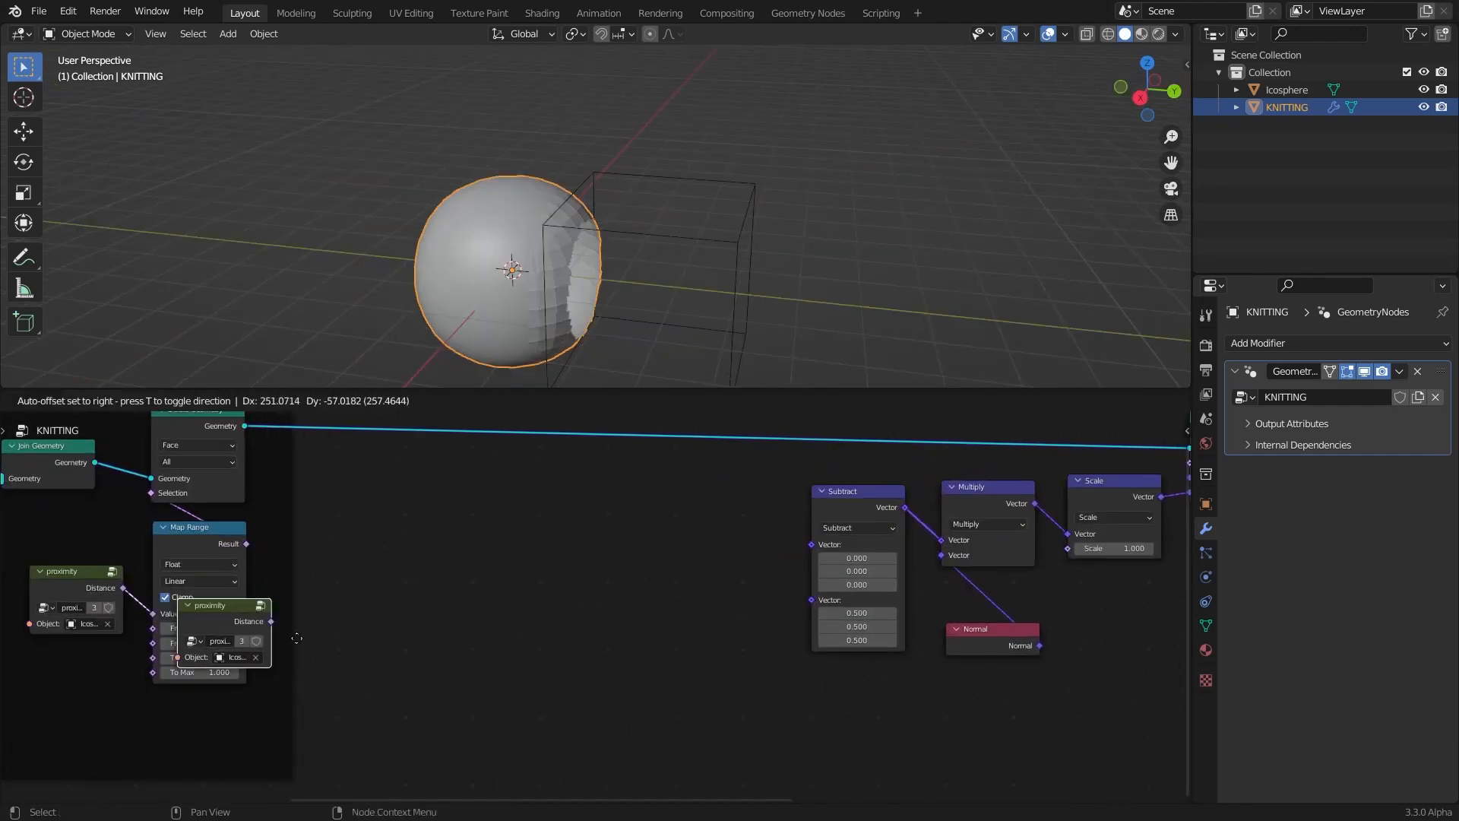
left_click(498, 654)
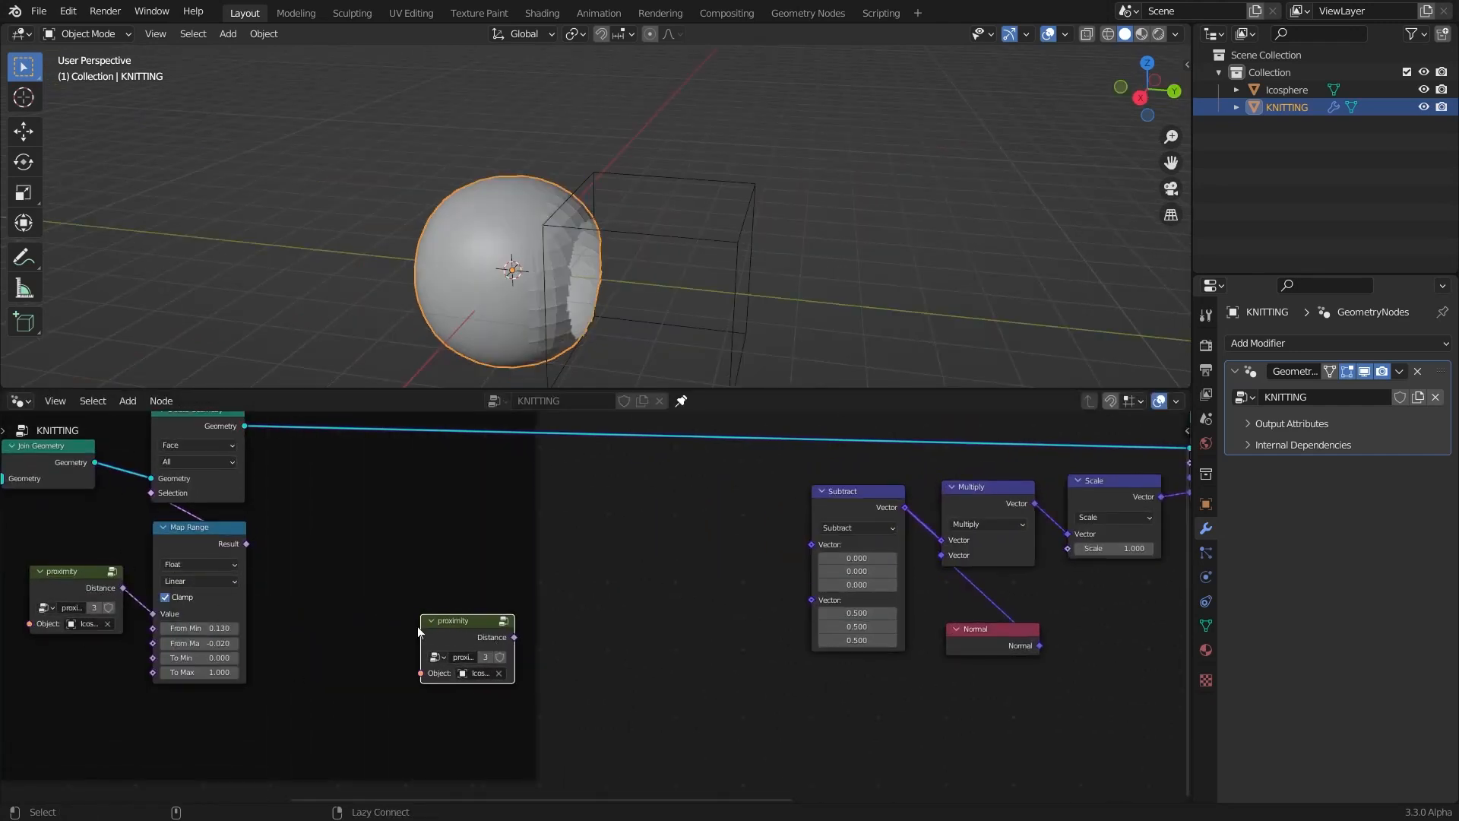
scroll(390, 617, "down", 2, "alt")
scroll(426, 601, "down", 7)
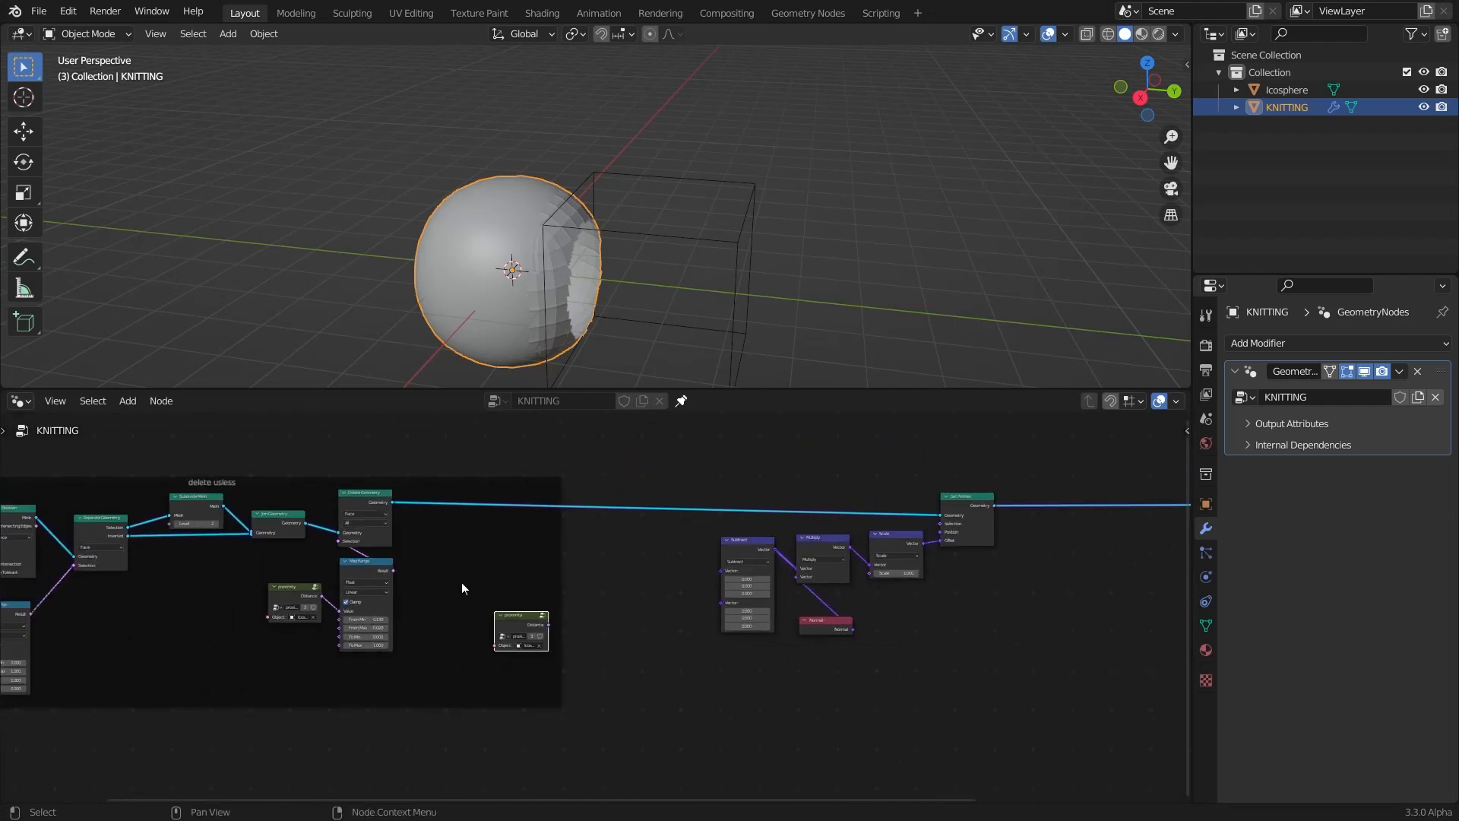
key("alt+p")
scroll(676, 622, "up", 8)
left_click_drag(699, 624, 829, 539)
key("g")
left_click(657, 570)
Insert a Map Range node between the copied proximity group and the Subtract node
scroll(657, 566, "down", 1)
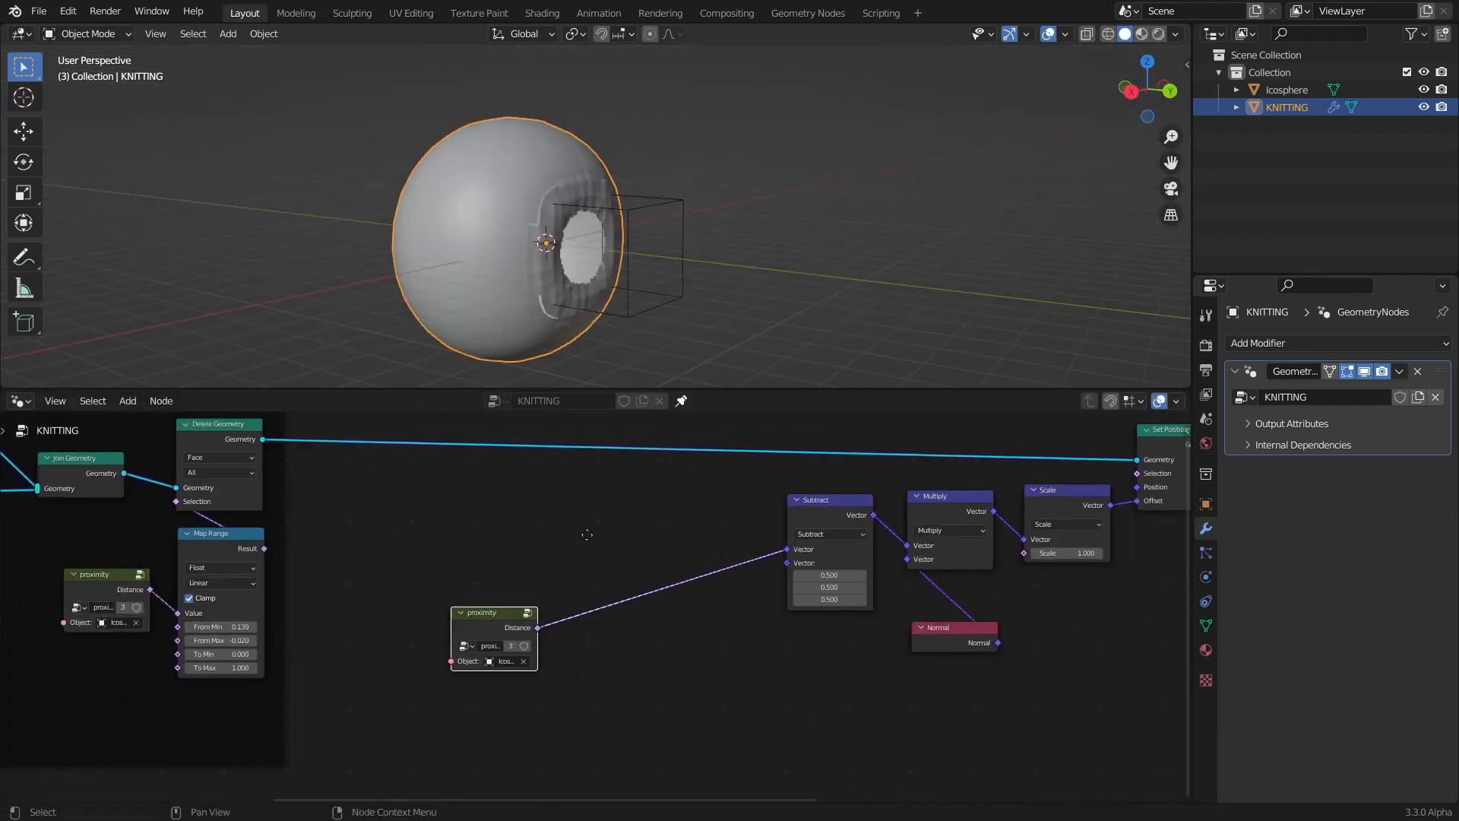
scroll(616, 531, "down", 2, "ctrl")
key("shift+a")
left_click(581, 460)
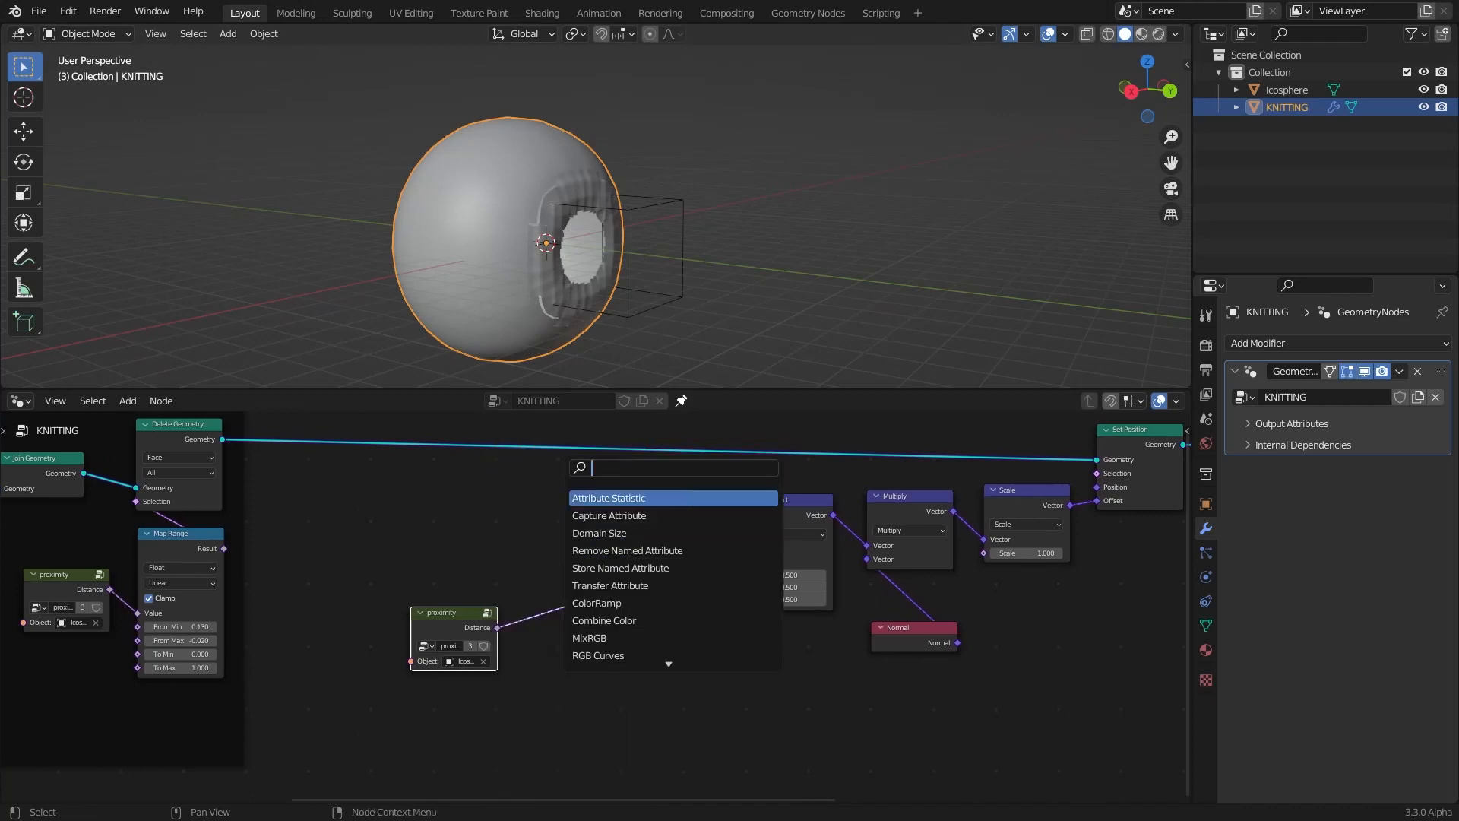
type("map")
key("Return")
left_click(643, 591)
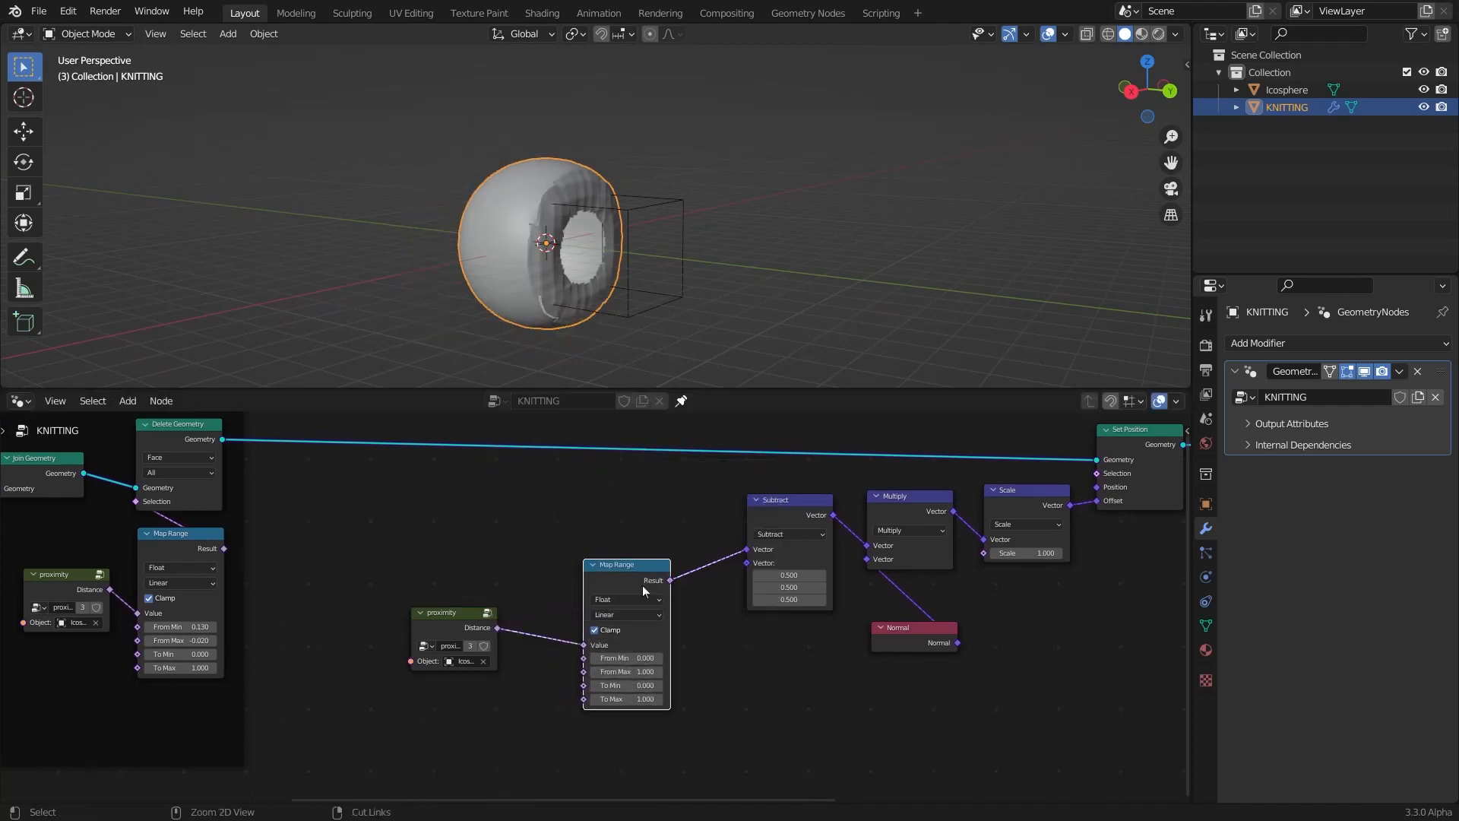
Set the new Map Range to From Min 0.75, From Max 0.82, To Min 0.15 and To Max 0
scroll(641, 582, "up", 2)
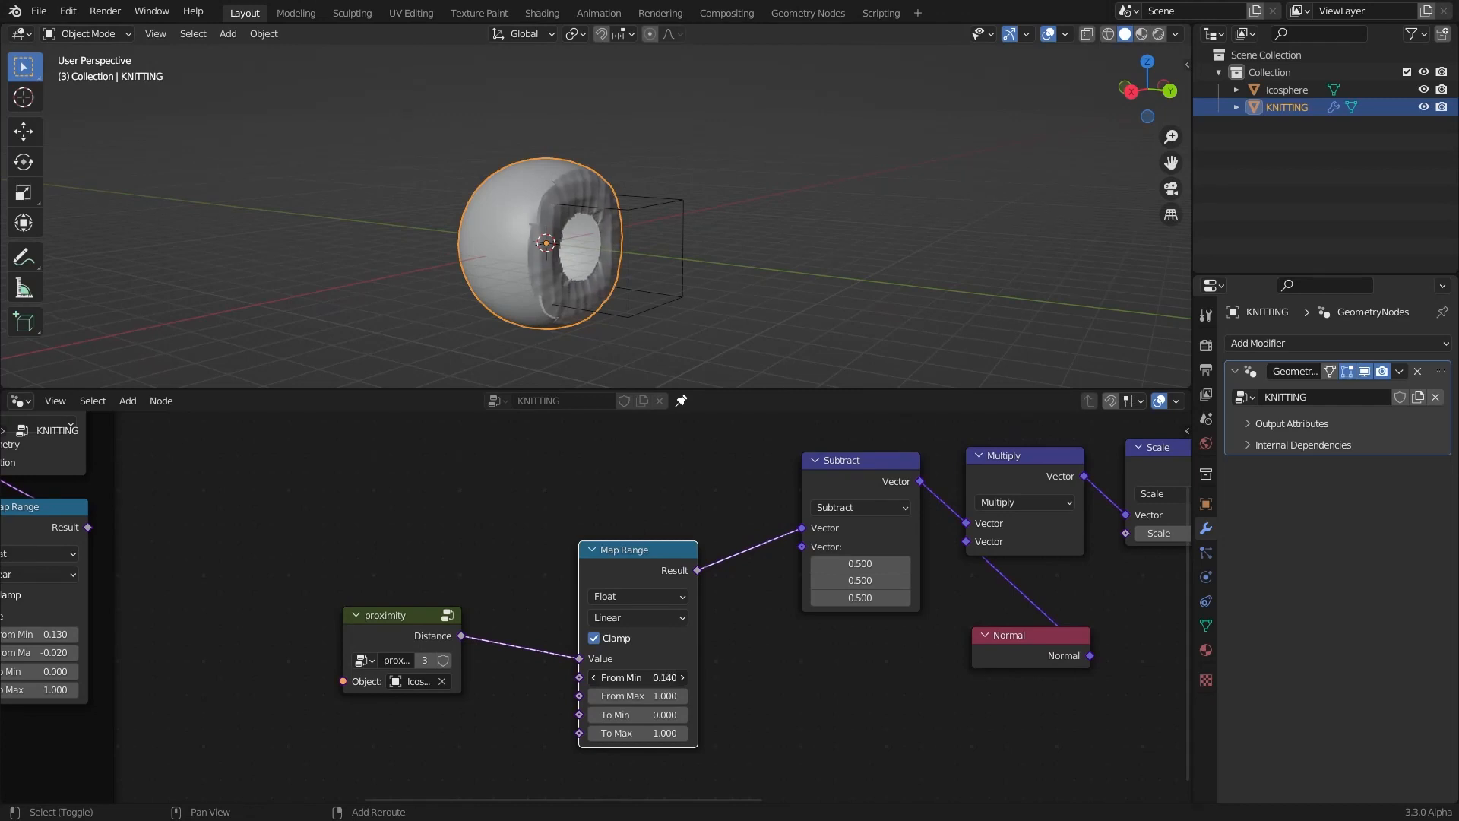
left_click_drag(639, 677, 661, 678)
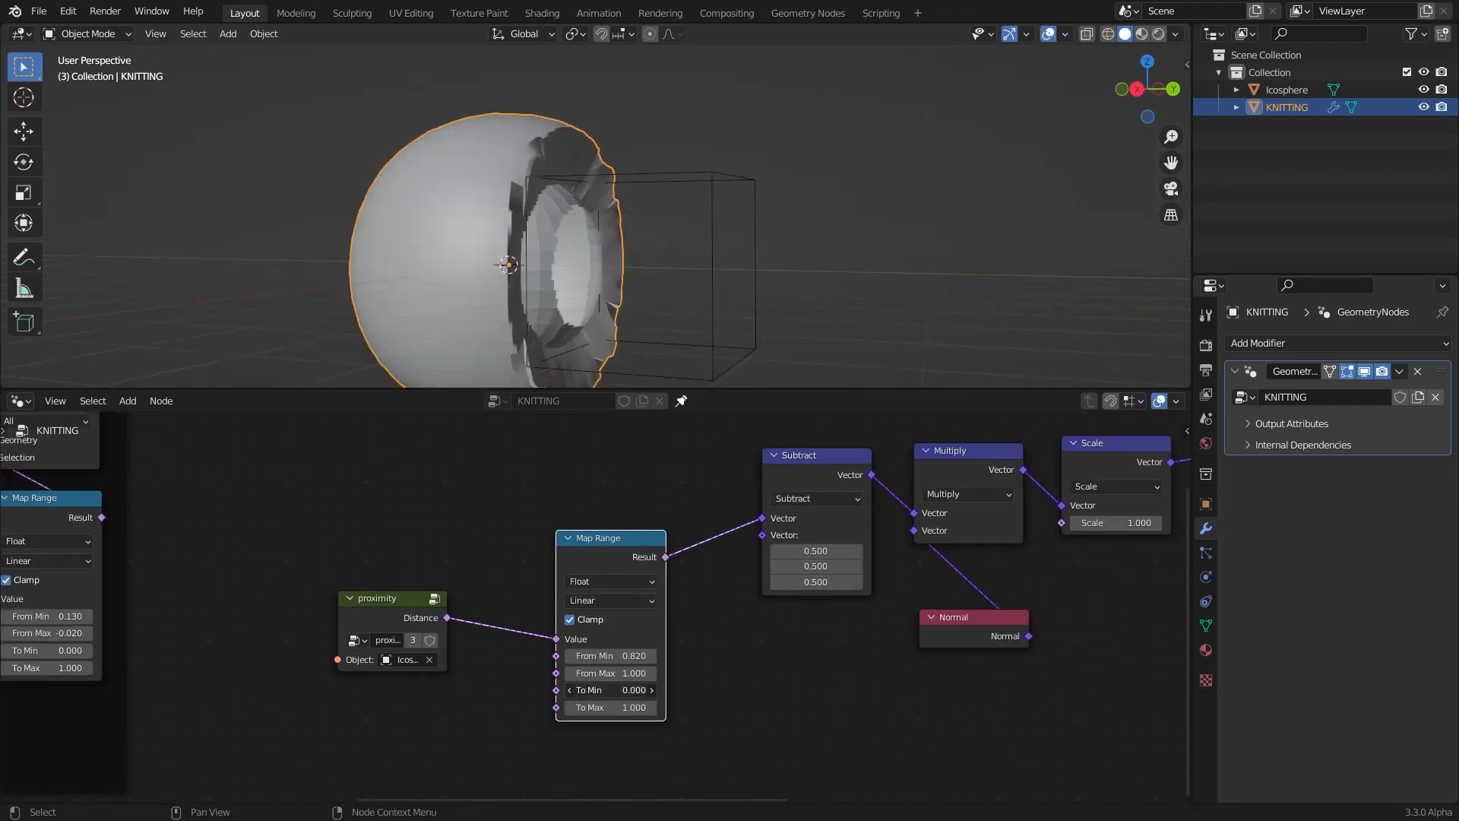
type("1")
key("Return")
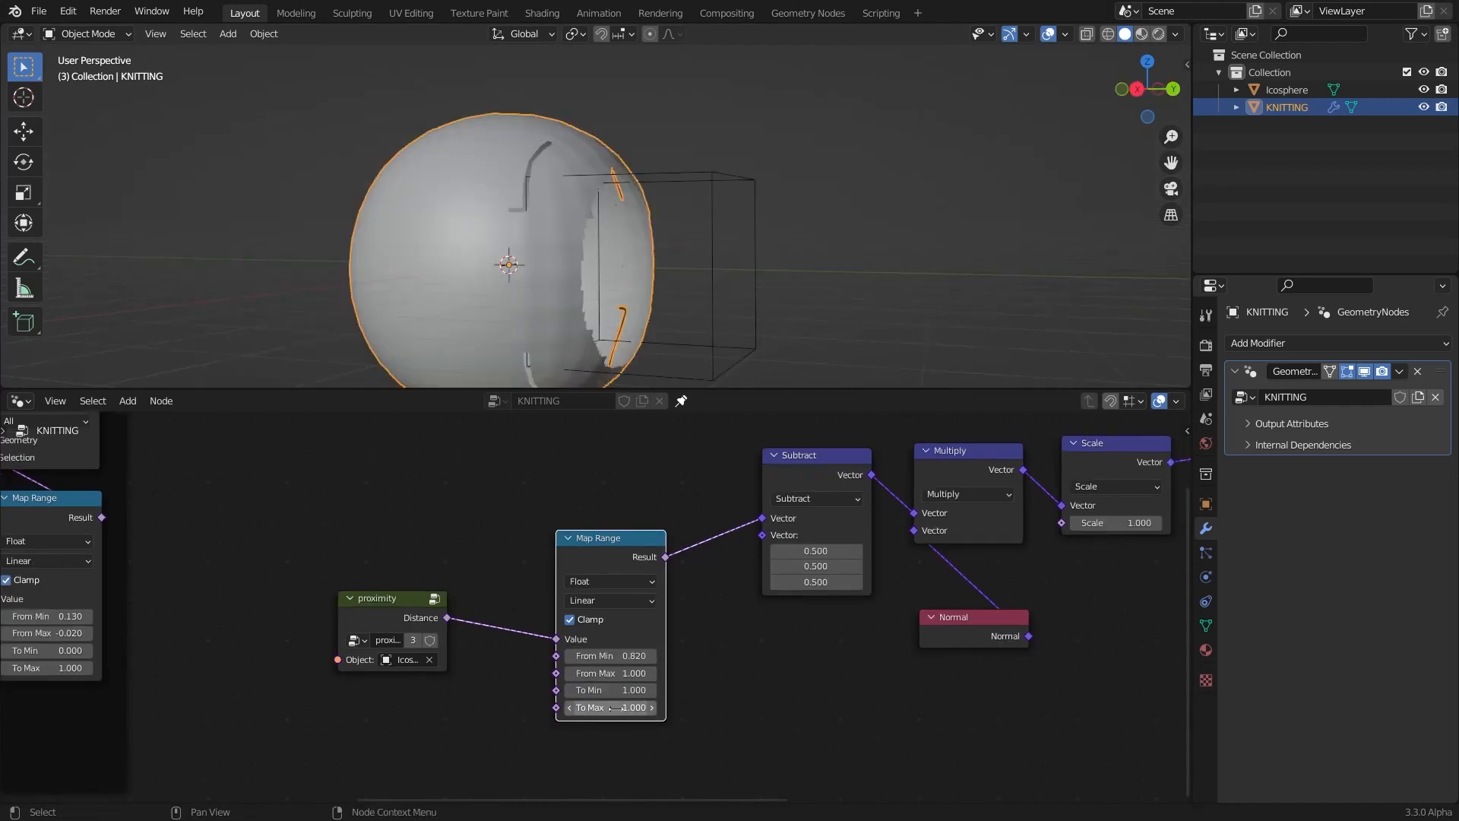
type("0")
key("Return")
left_click_drag(608, 655, 598, 691)
middle_click_drag(517, 224, 476, 201)
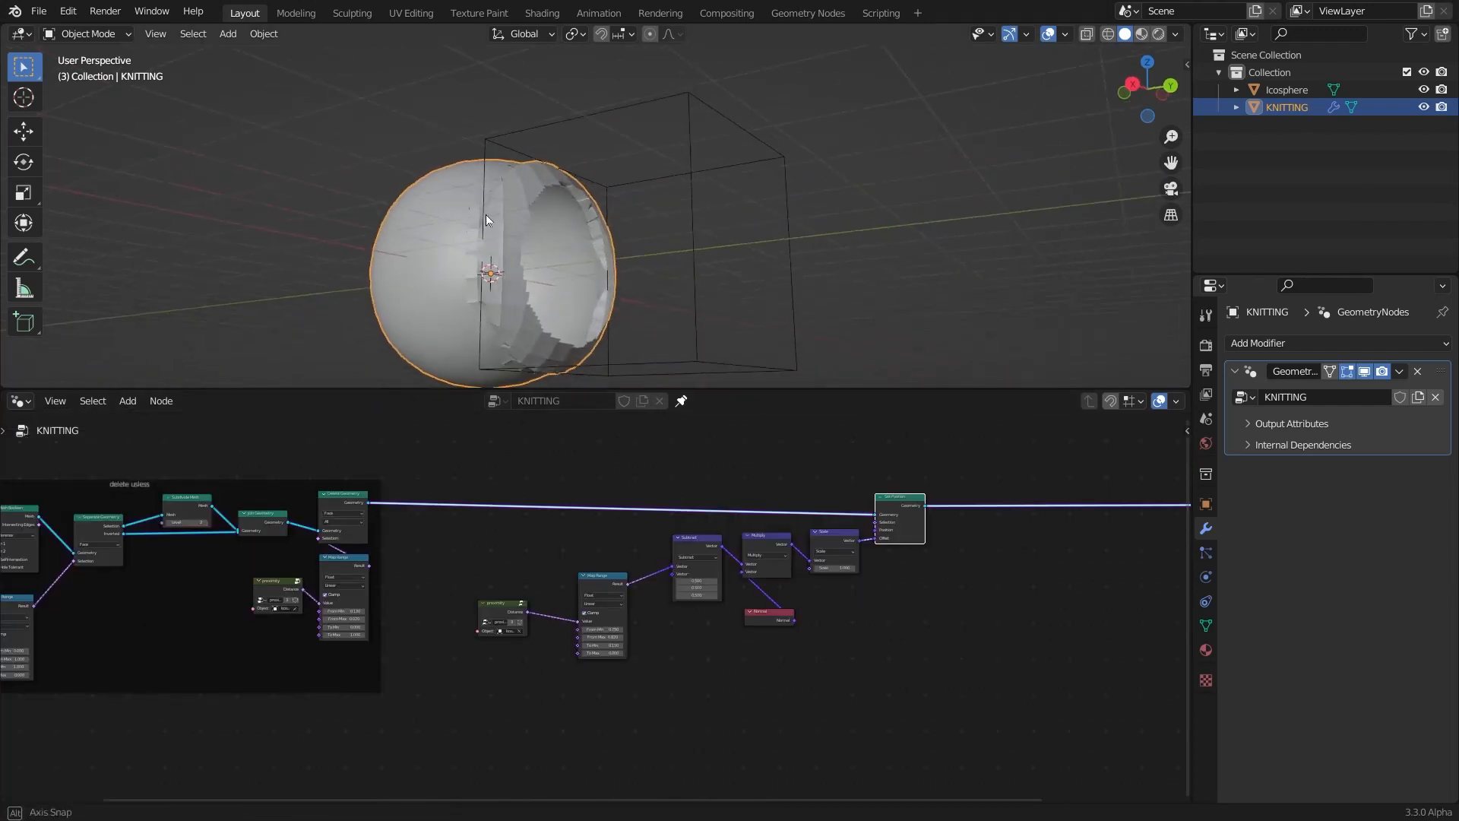
scroll(608, 600, "up", 1)
scroll(746, 542, "up", 4)
Dissolve the Subtract node so Map Range links directly to Multiply, and move the proximity and Map Range nodes closer to Multiply
left_click_drag(883, 615, 880, 589)
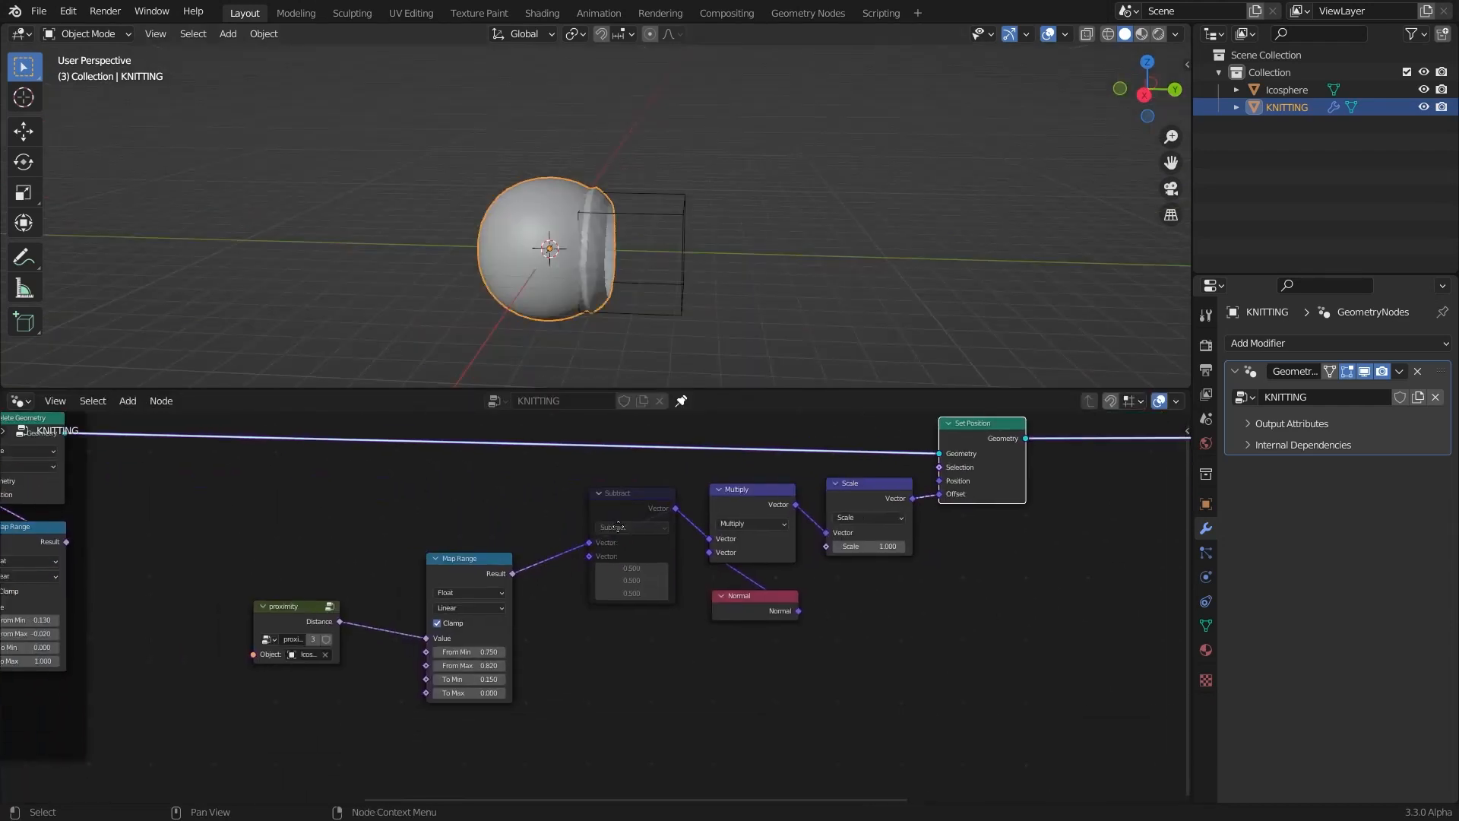
scroll(586, 495, "up", 2)
left_click_drag(622, 471, 607, 482)
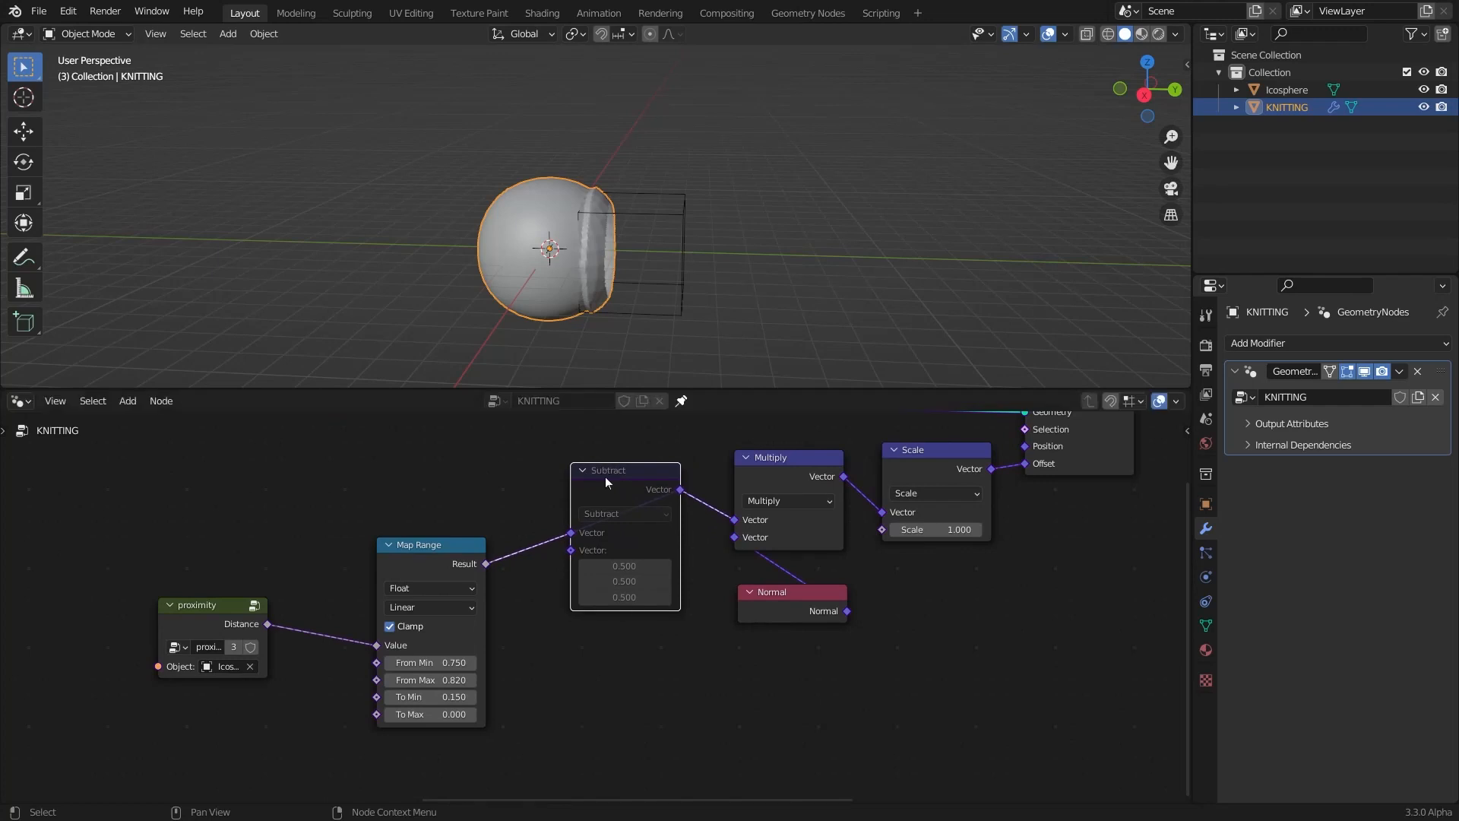
key("ctrl+x")
scroll(399, 559, "down", 1)
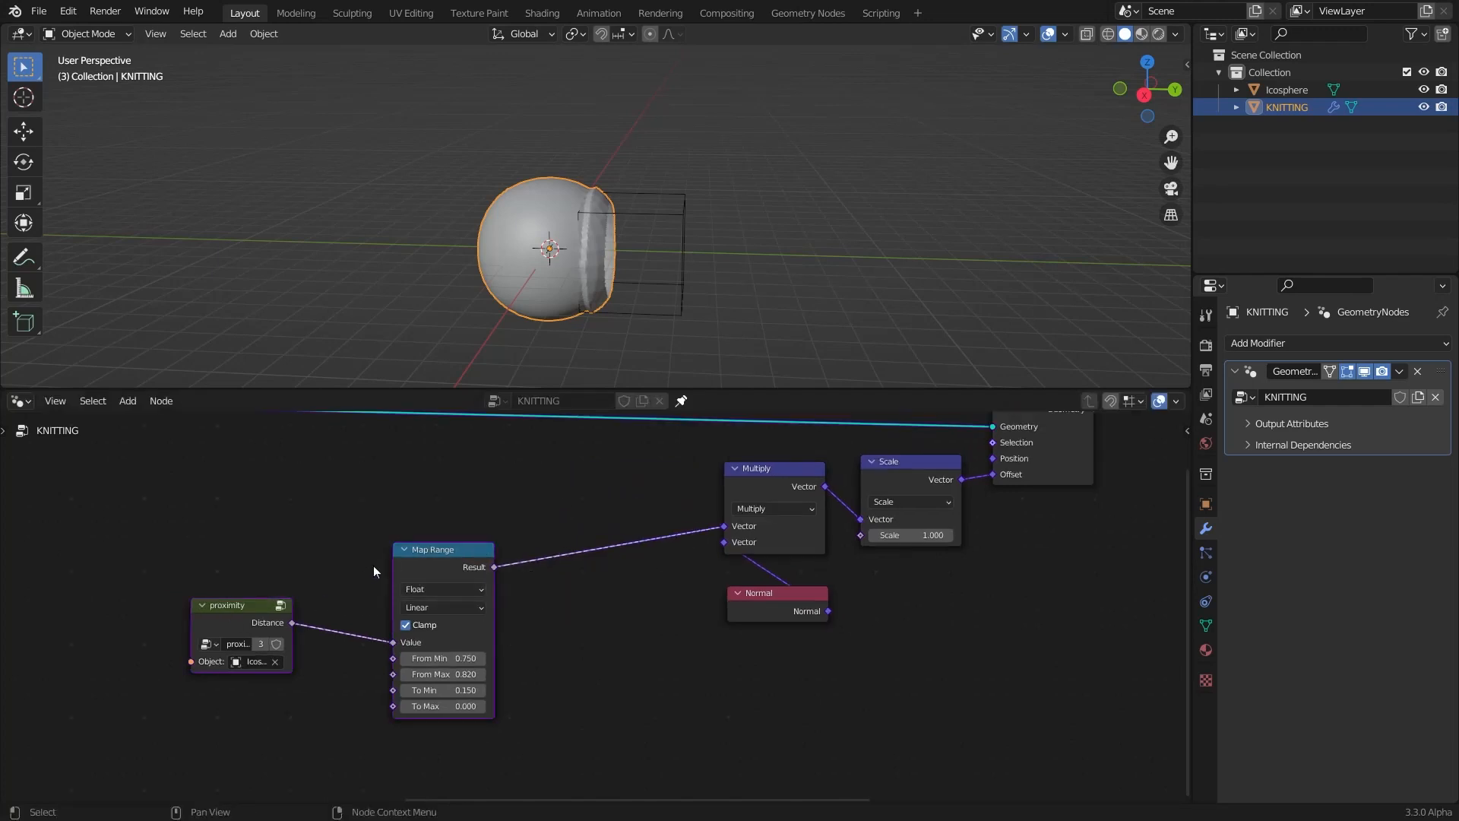
key("g")
left_click(663, 475)
left_click(385, 640)
Raise the To Min value of the Map Range feeding Multiply to 0.22
scroll(589, 605, "up", 3)
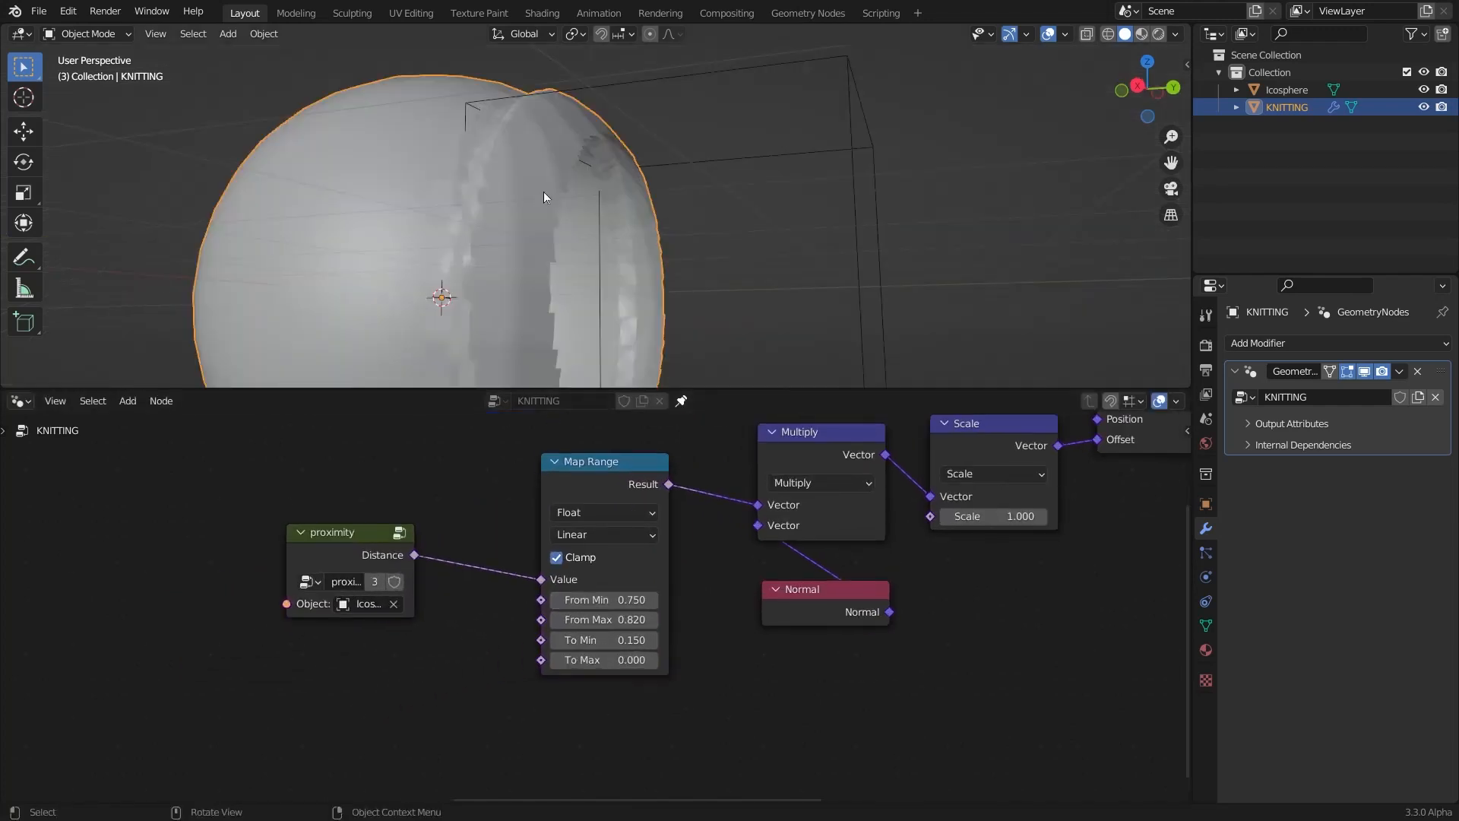
scroll(495, 216, "down", 2)
scroll(600, 592, "up", 1)
mouse_move(603, 599)
left_mouse_down("shift")
mouse_move(625, 599)
mouse_move(611, 599)
left_mouse_up("shift")
left_click_drag(606, 670, 609, 622)
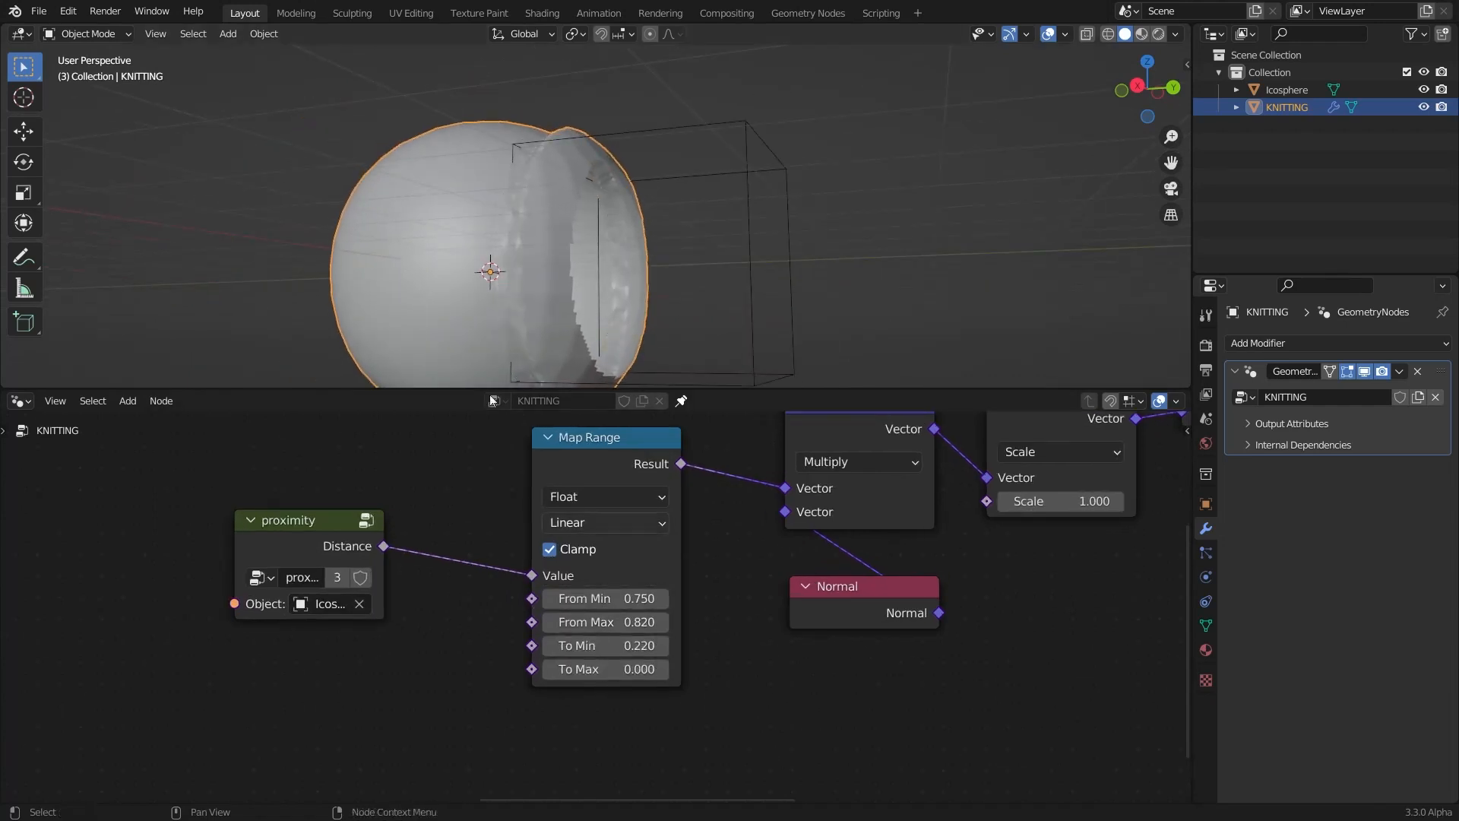
Insert a Math node set to Add between the proximity group and the Map Range, with its value at 0.45
scroll(543, 221, "up", 1)
middle_click_drag(549, 211, 559, 260)
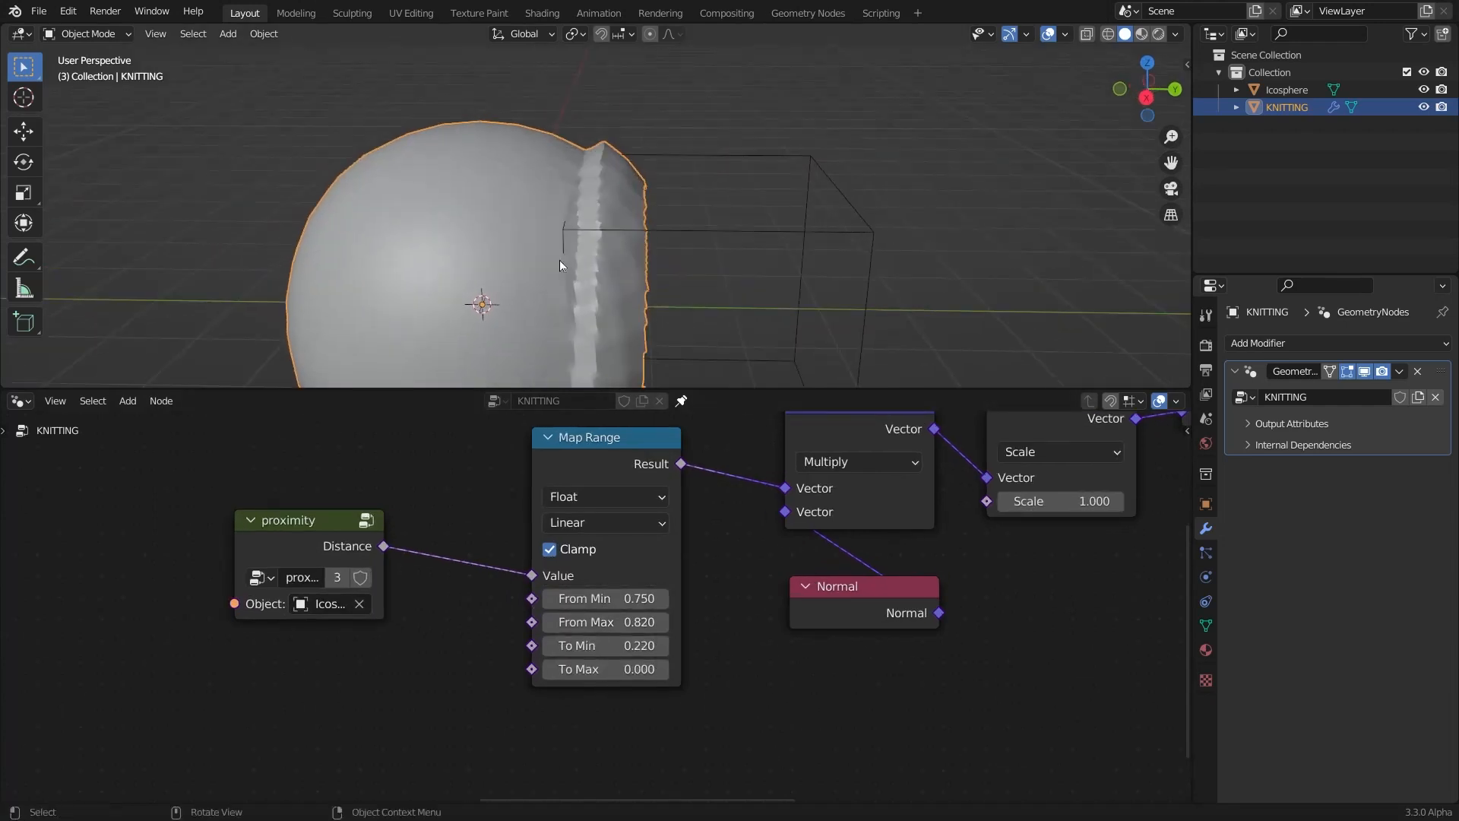
scroll(540, 264, "up", 3)
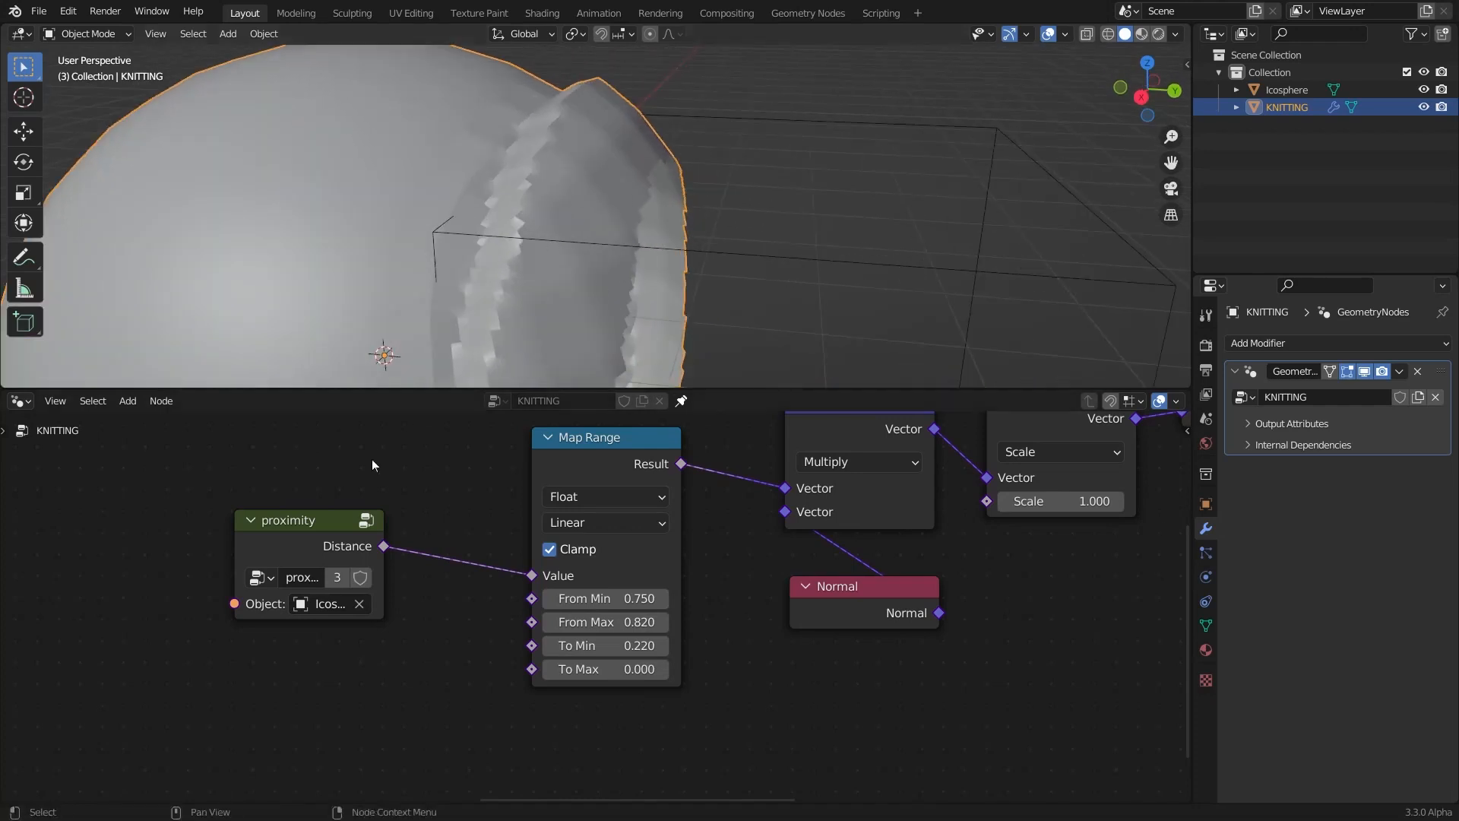
scroll(371, 465, "down", 2)
left_click_drag(346, 535, 95, 560)
key("shift+a")
left_click(391, 458)
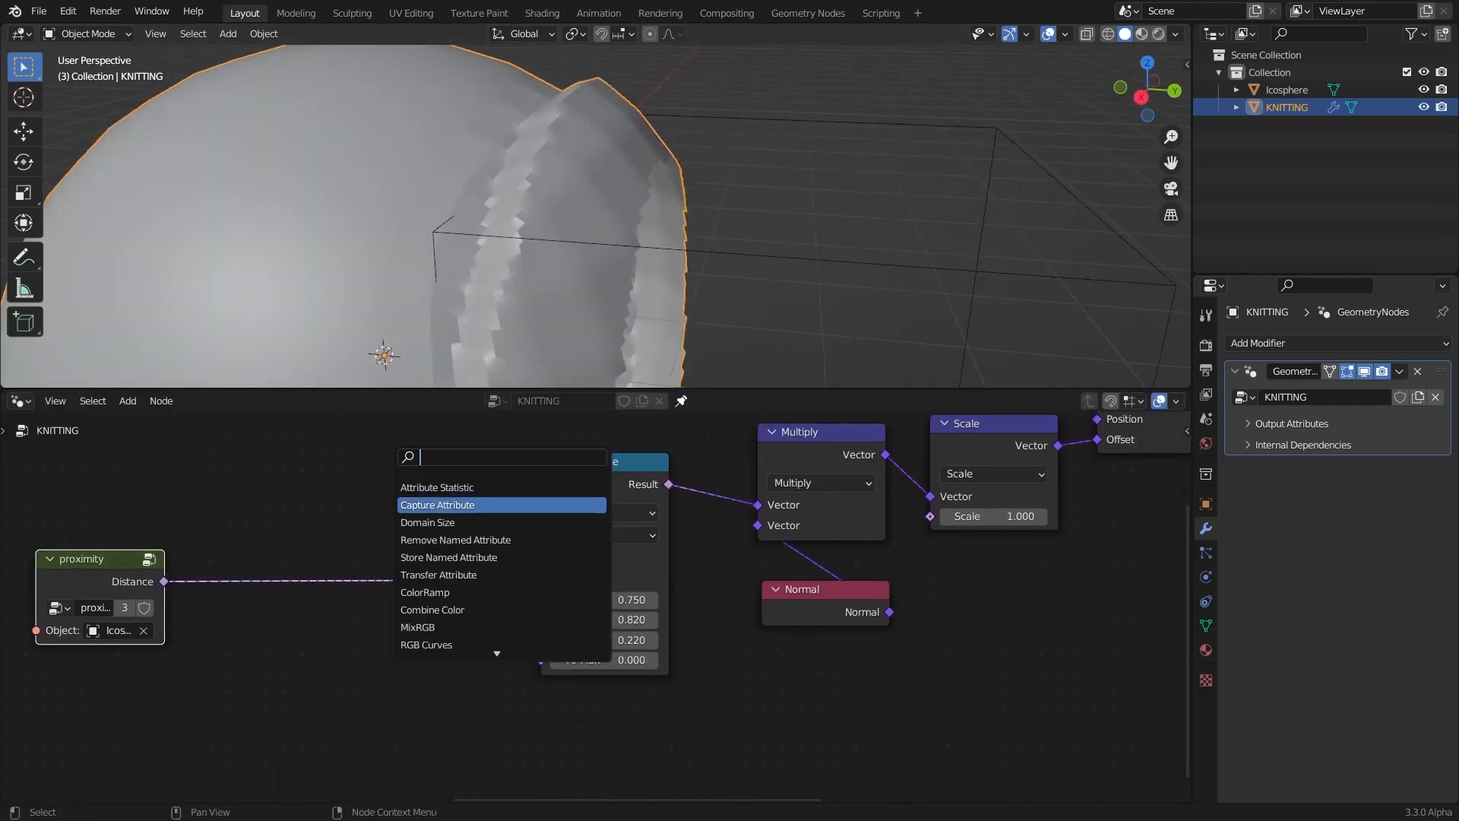
type("m")
key("Return")
left_click(332, 556)
mouse_move(374, 646)
left_mouse_down("shift")
mouse_move(337, 646)
mouse_move(357, 646)
left_mouse_up("shift")
scroll(546, 221, "down", 4)
Lower the Map Range's To Min to 0.13 and raise the Add node's value slightly to reshape the rim
middle_click_drag(546, 221, 546, 161)
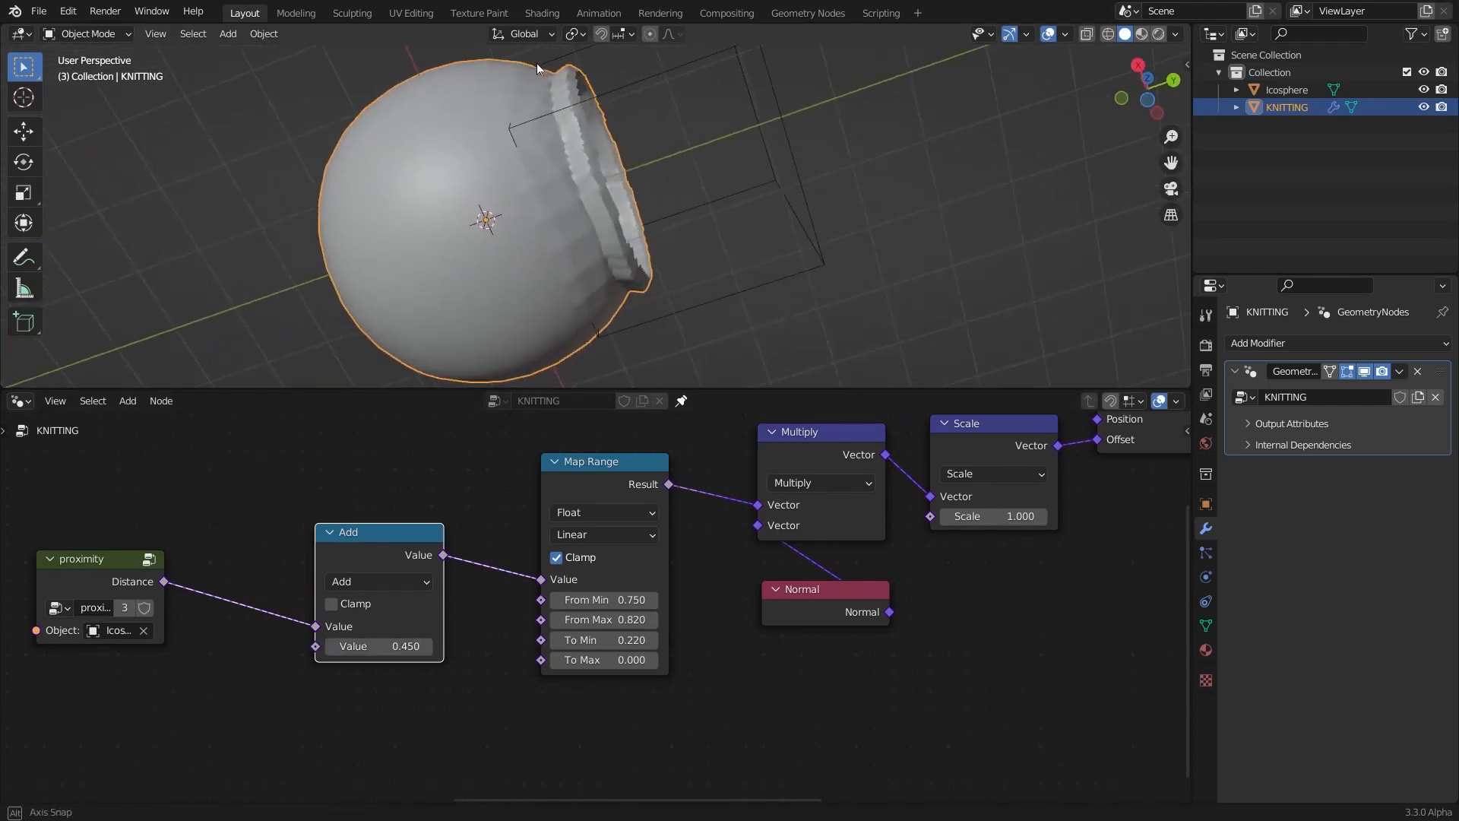
scroll(546, 162, "up", 3)
left_click_drag(593, 641, 570, 641)
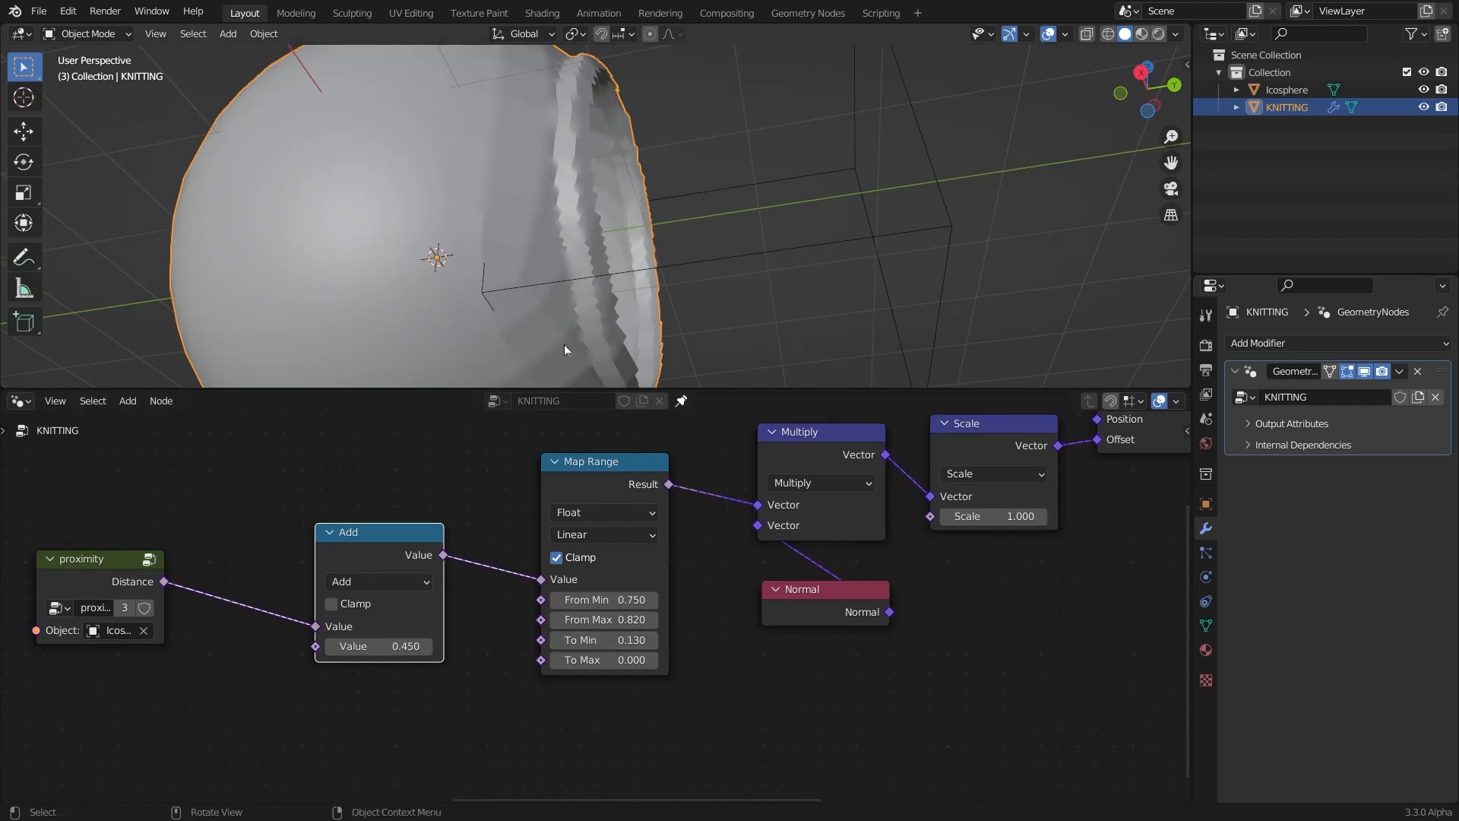
middle_click_drag(564, 344, 395, 145)
left_click_drag(378, 646, 398, 646)
scroll(552, 358, "down", 1)
scroll(552, 358, "down", 4)
Select the Icosphere in the viewport and move the displacement nodes closer together toward Set Position
mouse_move(551, 358)
middle_mouse_down()
mouse_move(527, 178)
mouse_move(526, 350)
middle_mouse_up()
scroll(532, 352, "down", 1)
left_click(547, 360)
scroll(518, 596, "down", 10)
scroll(395, 591, "up", 1)
left_click_drag(358, 589, 509, 577)
left_click_drag(599, 547, 617, 550)
left_click(525, 577)
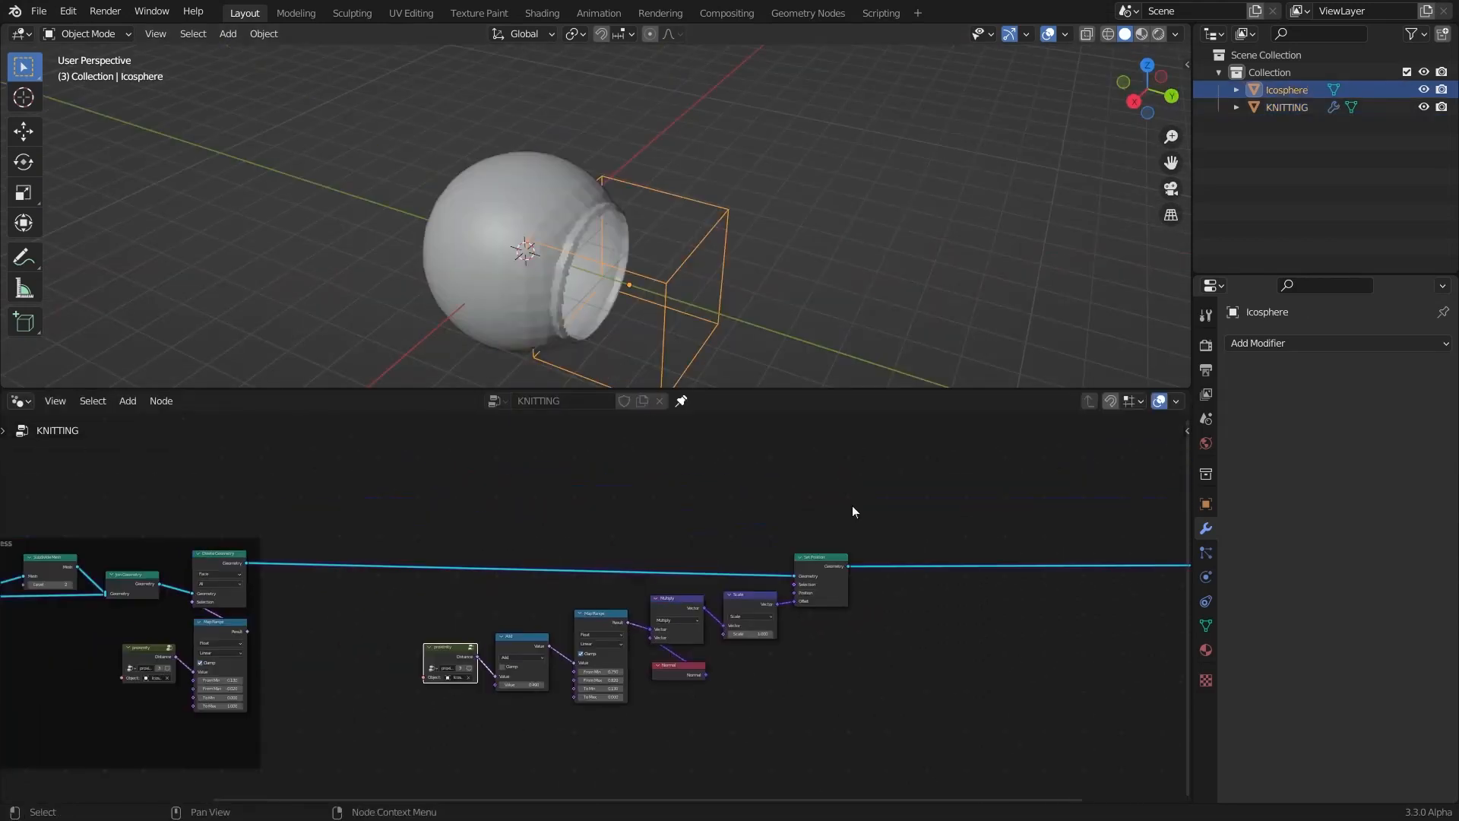
Enclose the nodes from the proximity group to Set Position in a frame labelled "displacment"
left_click_drag(852, 505, 371, 763)
key("ctrl+j")
scroll(370, 763, "down", 1)
key("F2")
type("displacme")
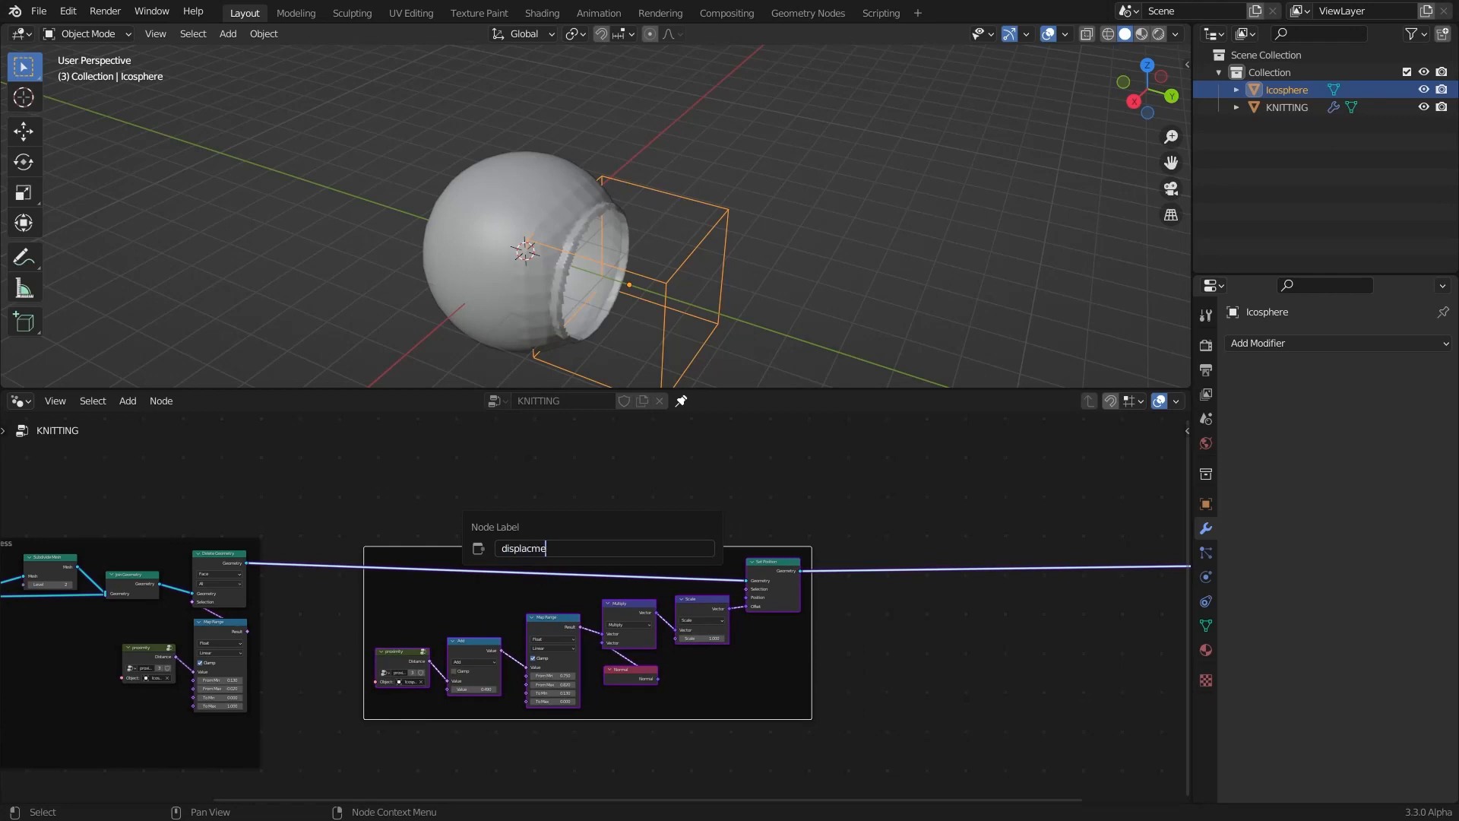
type("nt")
key("Return")
Try moving the Icosphere around the sphere to test the hole and rim, and view the mesh in wireframe shading
scroll(502, 293, "down", 1)
middle_click_drag(502, 292, 520, 232)
scroll(524, 232, "up", 1)
key("g")
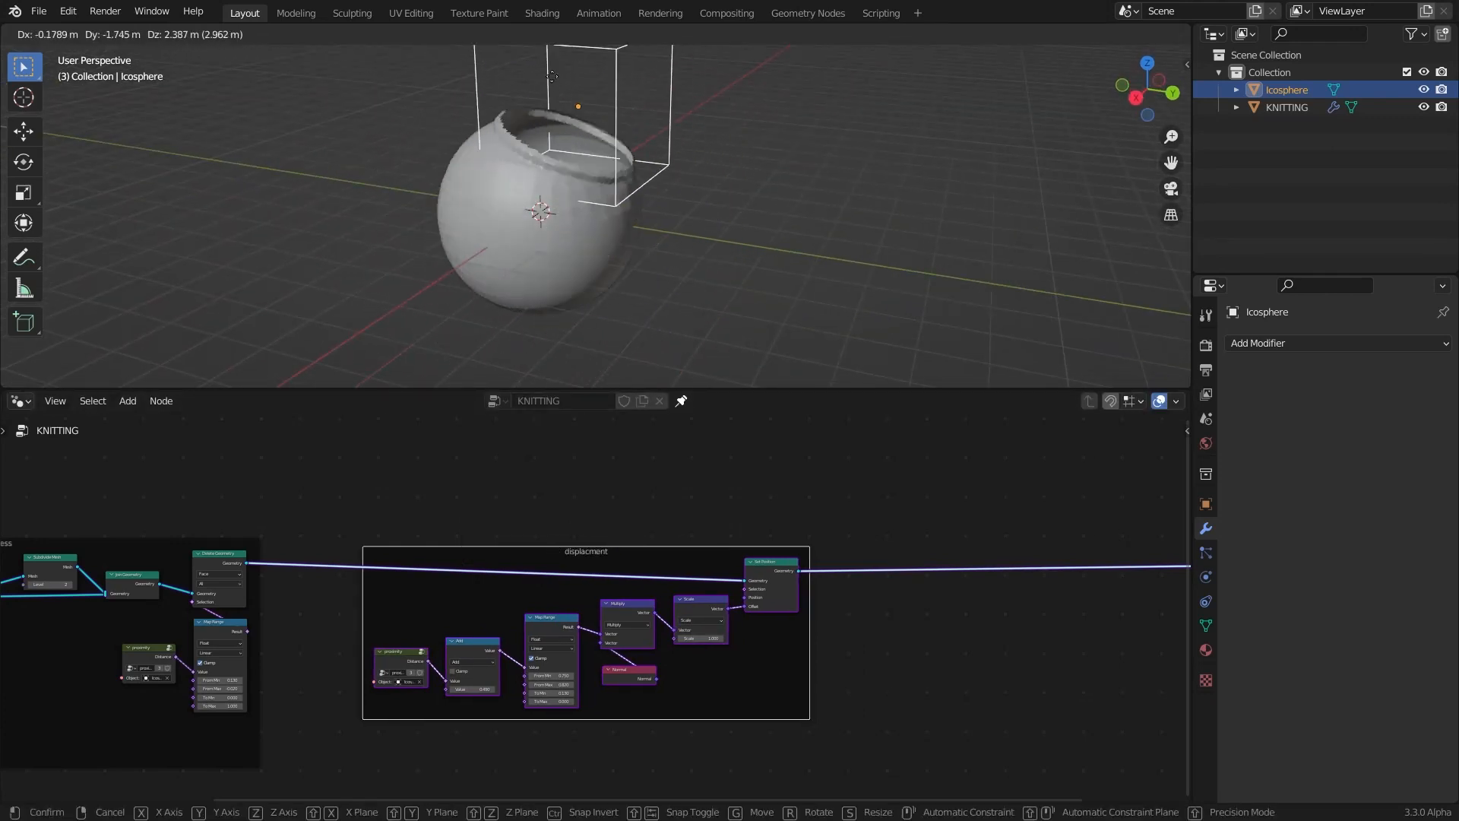
left_click(637, 186)
key("shift+z")
scroll(696, 154, "up", 2)
middle_click_drag(696, 154, 646, 156)
scroll(665, 187, "down", 2)
key("g")
right_click(856, 84)
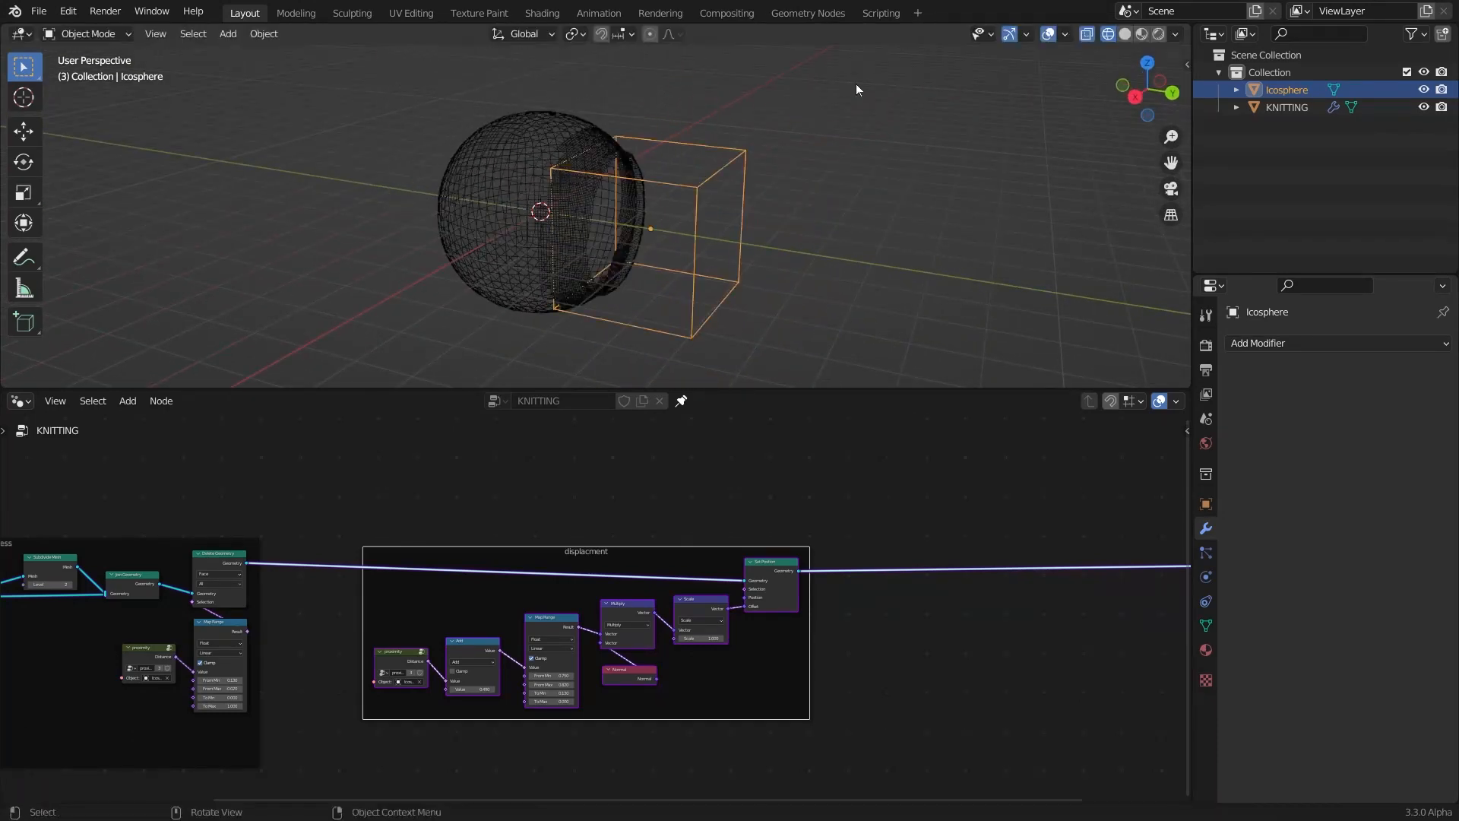
Return the viewport to solid shading and inspect the rim around the hole from several angles
left_click(1125, 35)
scroll(608, 507, "down", 6)
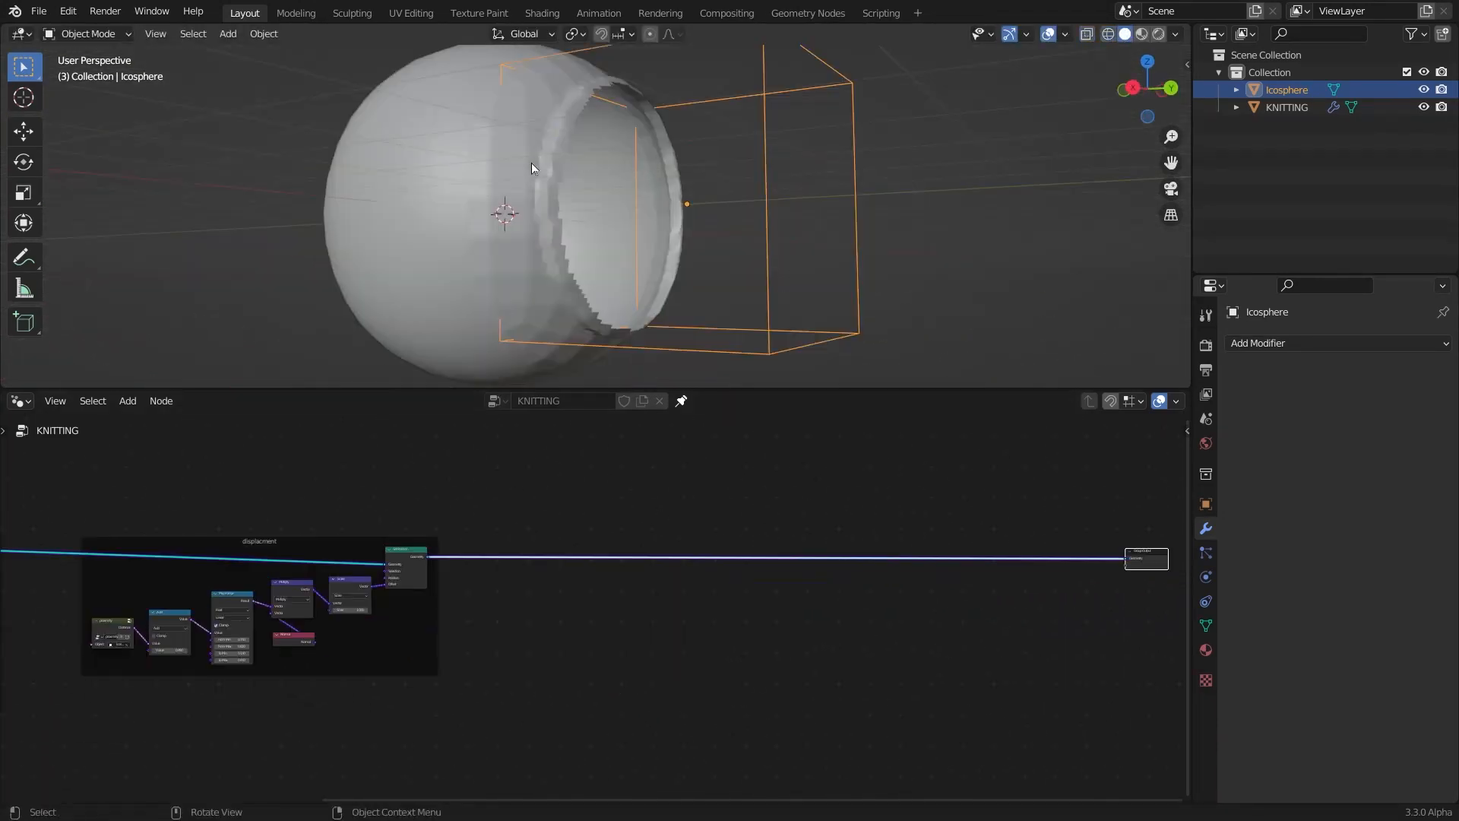
middle_click_drag(531, 163, 573, 248)
scroll(555, 199, "up", 3)
scroll(565, 239, "down", 3)
scroll(573, 248, "up", 3)
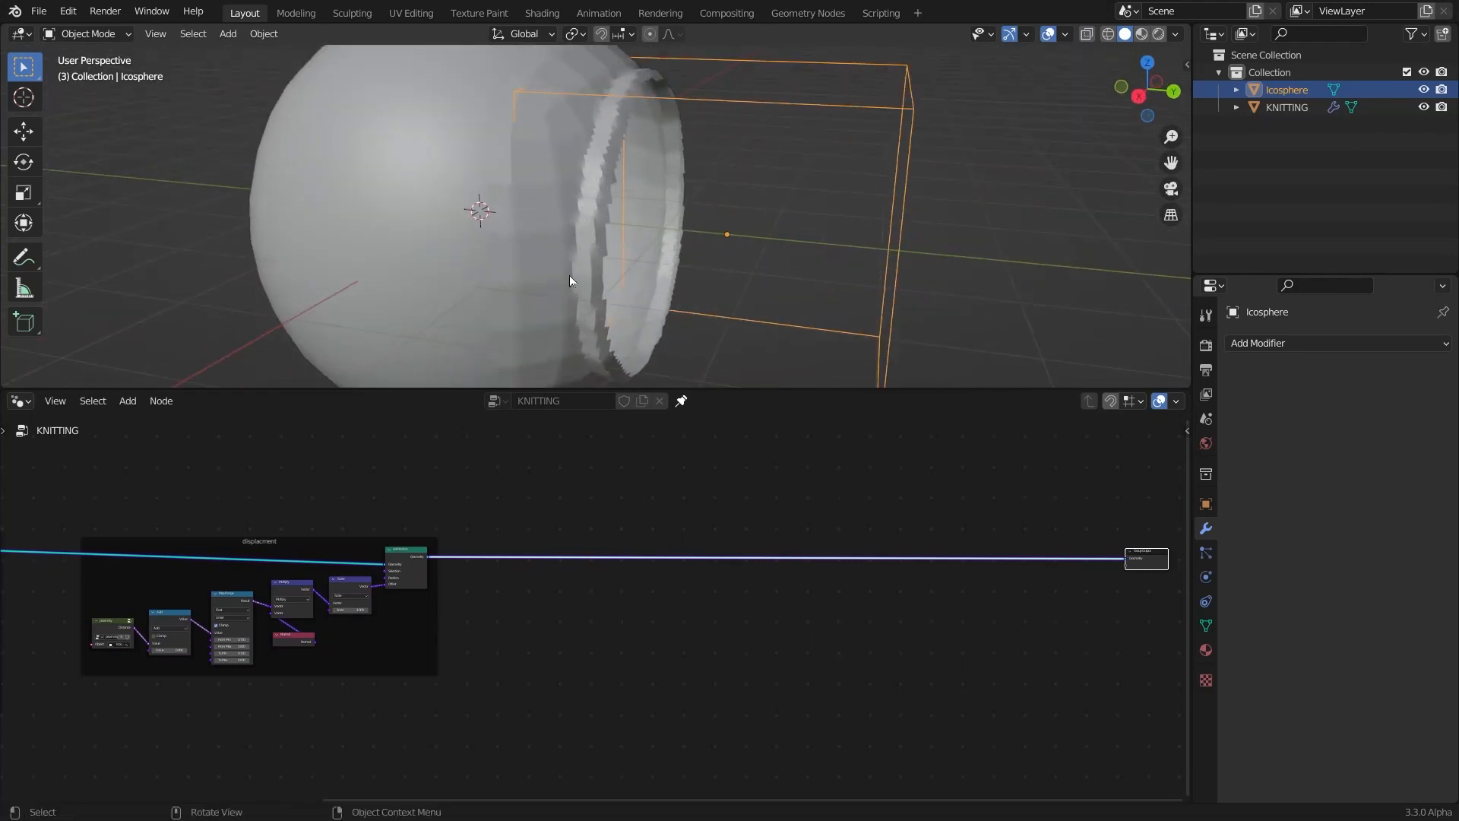
scroll(706, 572, "up", 2)
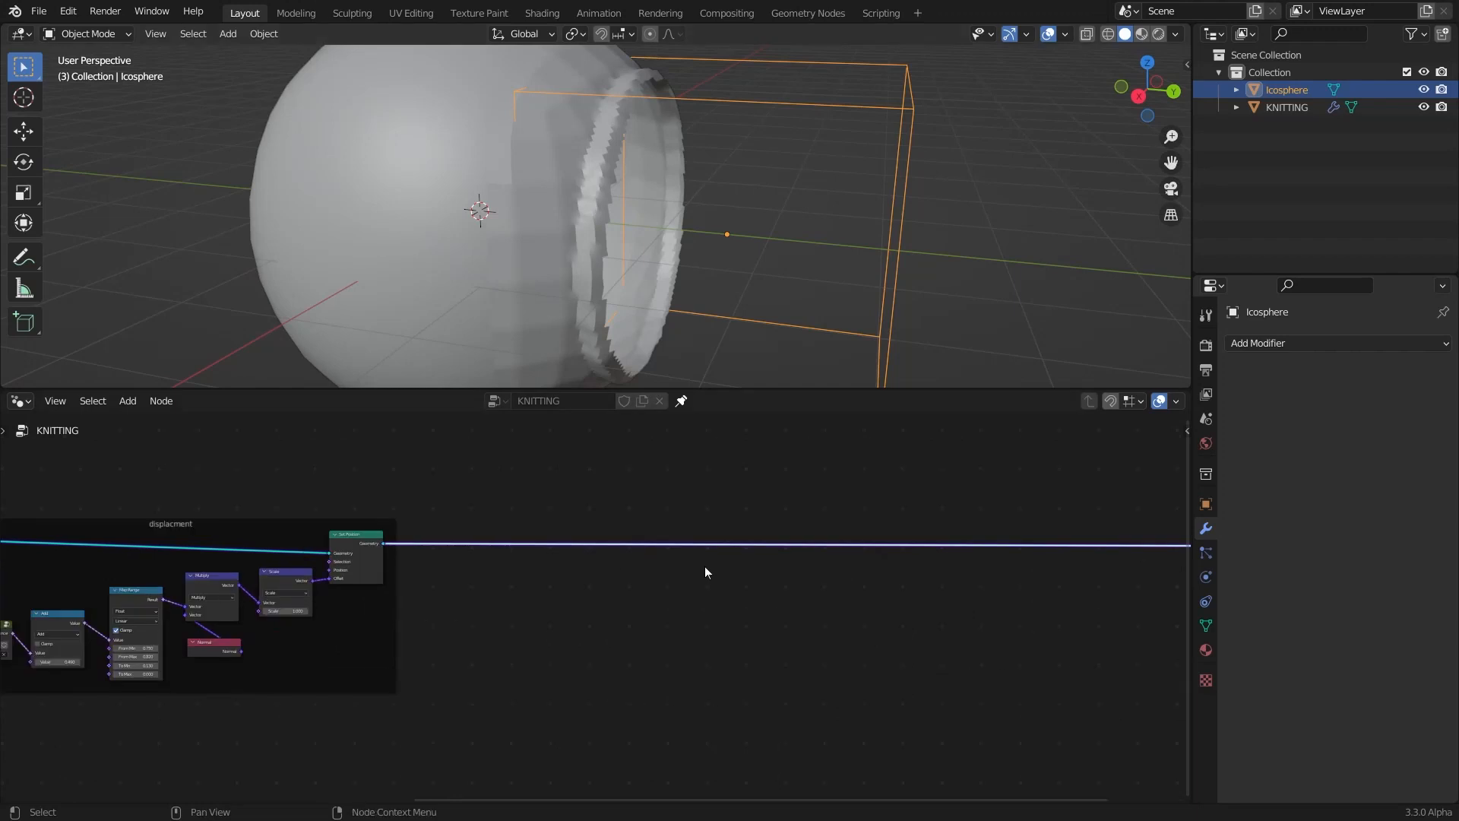
Add an Instance on Points node below the main geometry link, well beyond the displacement frame
key("shift+a")
left_click(632, 477)
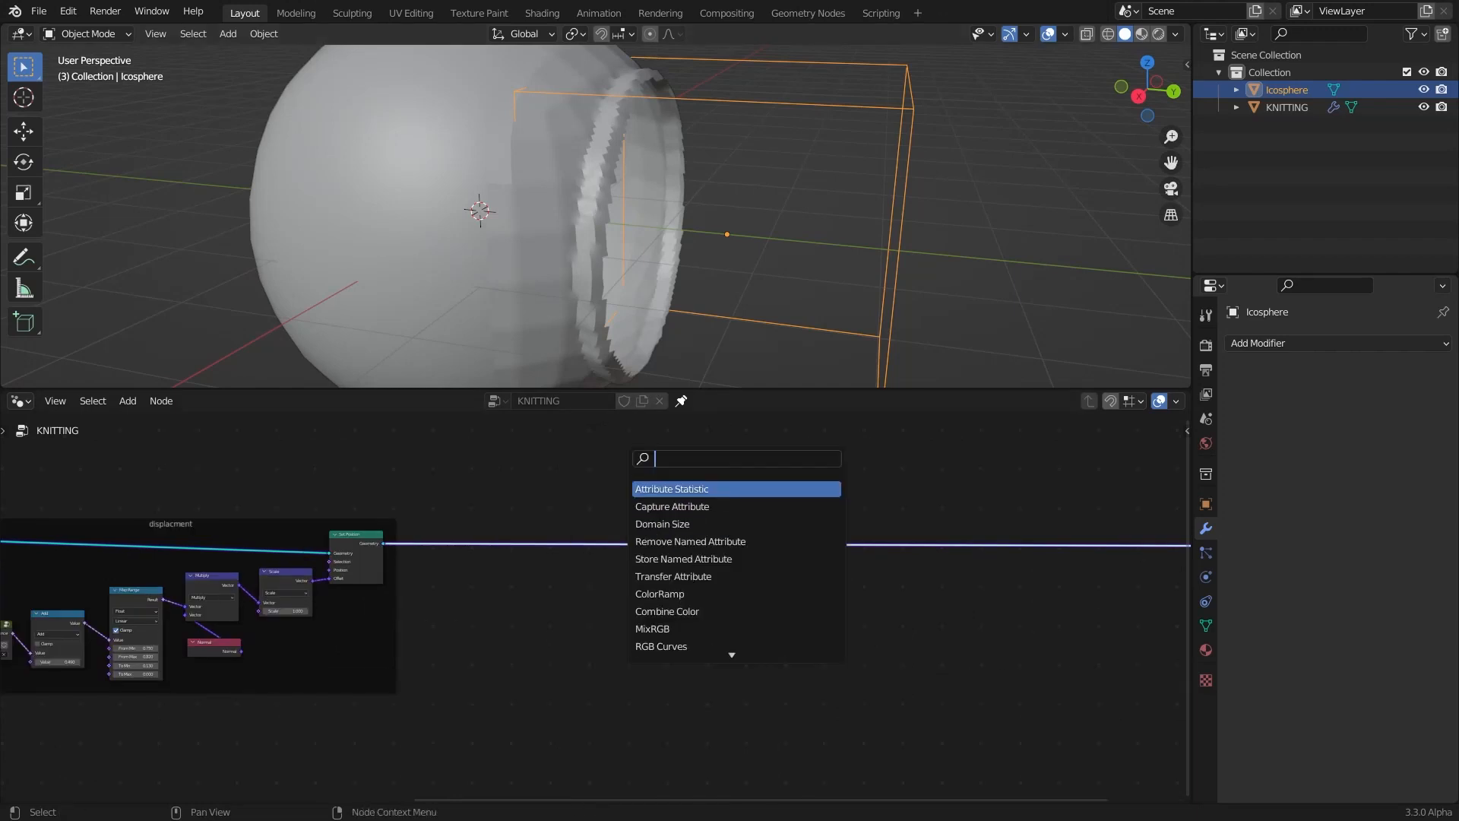
type("inst")
left_click(723, 577)
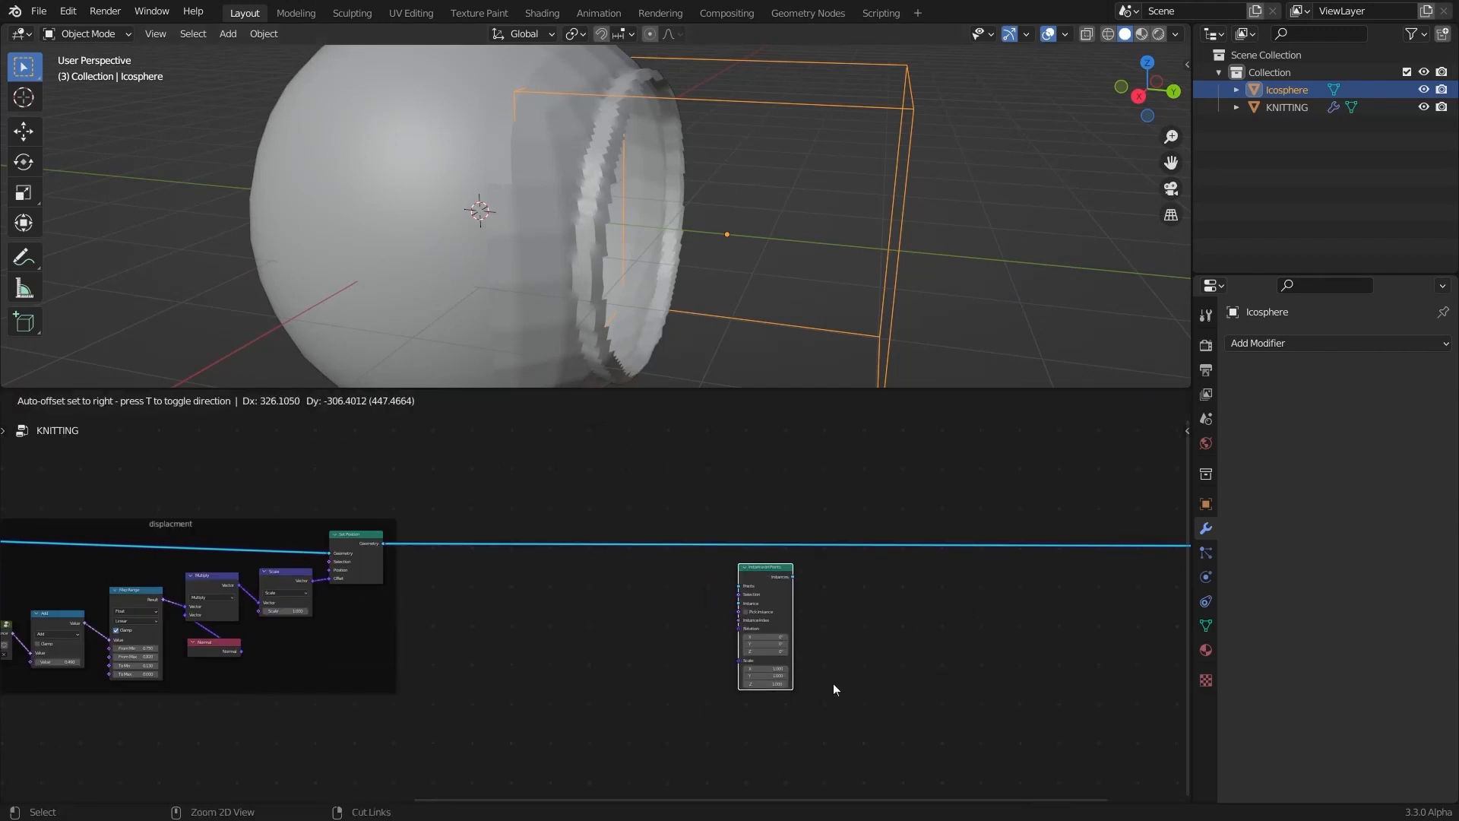
left_click(833, 682)
scroll(718, 599, "up", 2)
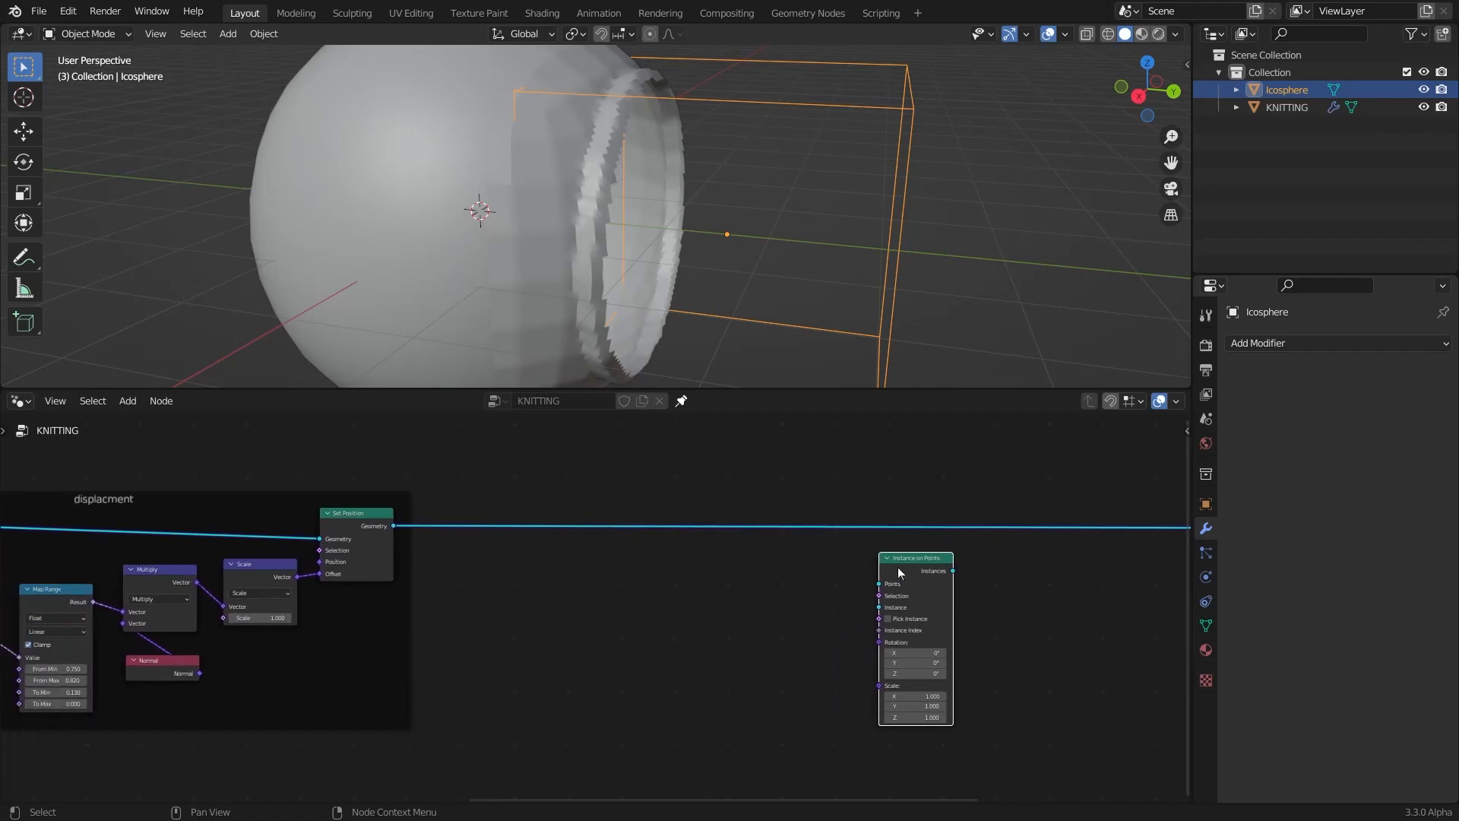
left_click_drag(898, 570, 912, 565)
middle_click_drag(562, 217, 527, 193)
scroll(528, 137, "up", 3)
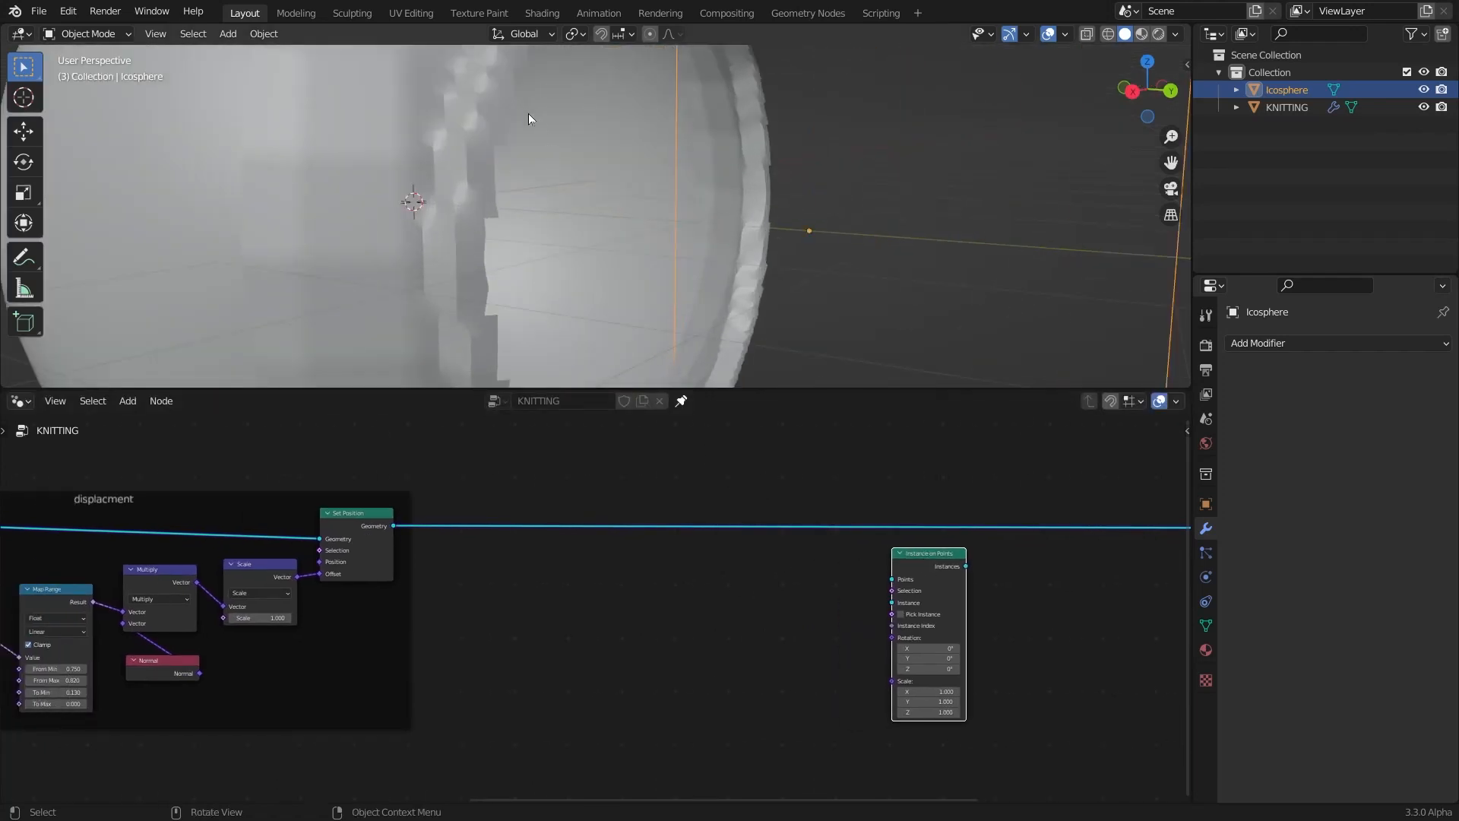
scroll(523, 226, "down", 3)
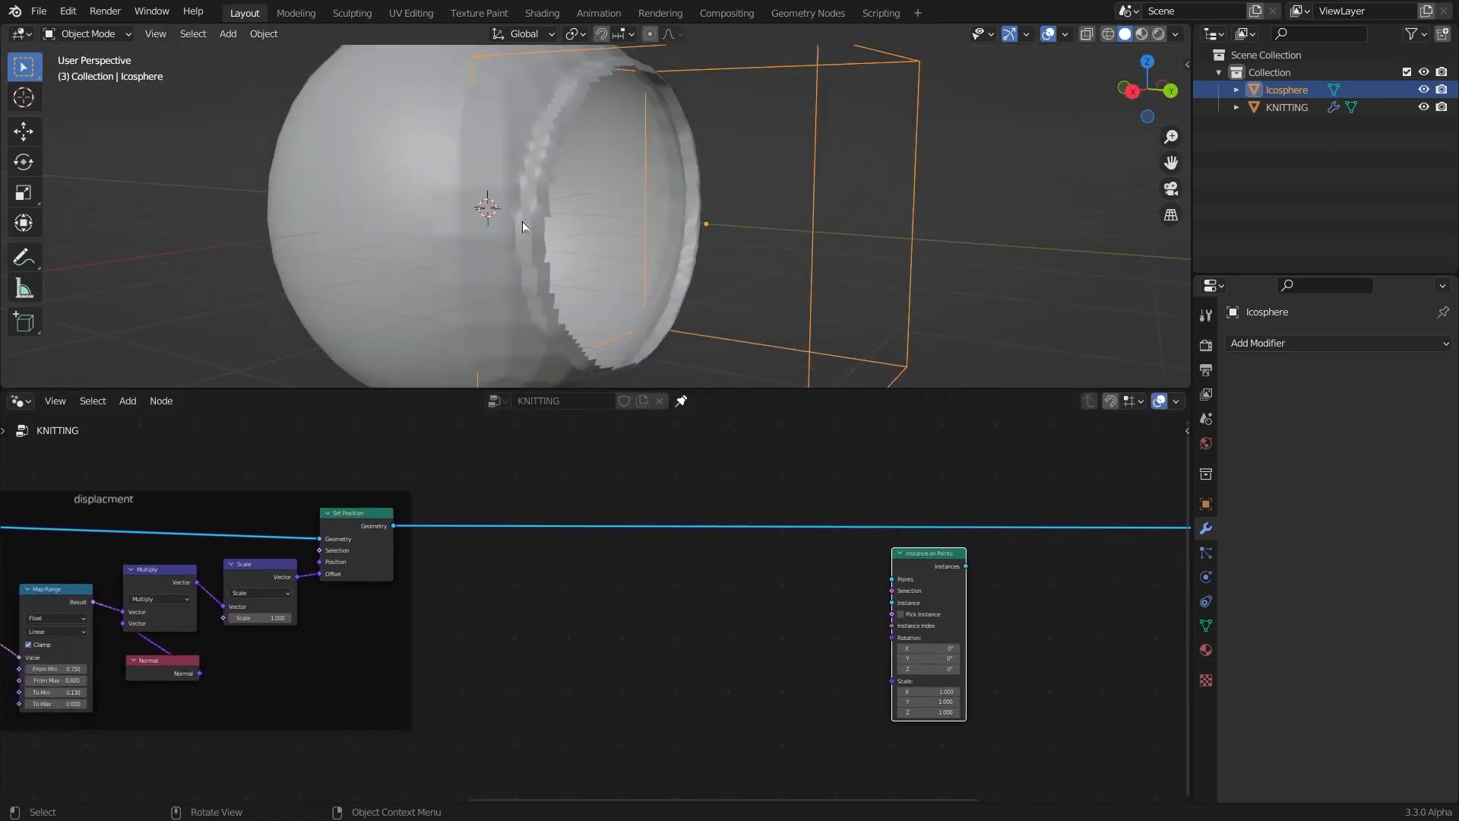
left_click(18, 263)
scroll(519, 121, "up", 2)
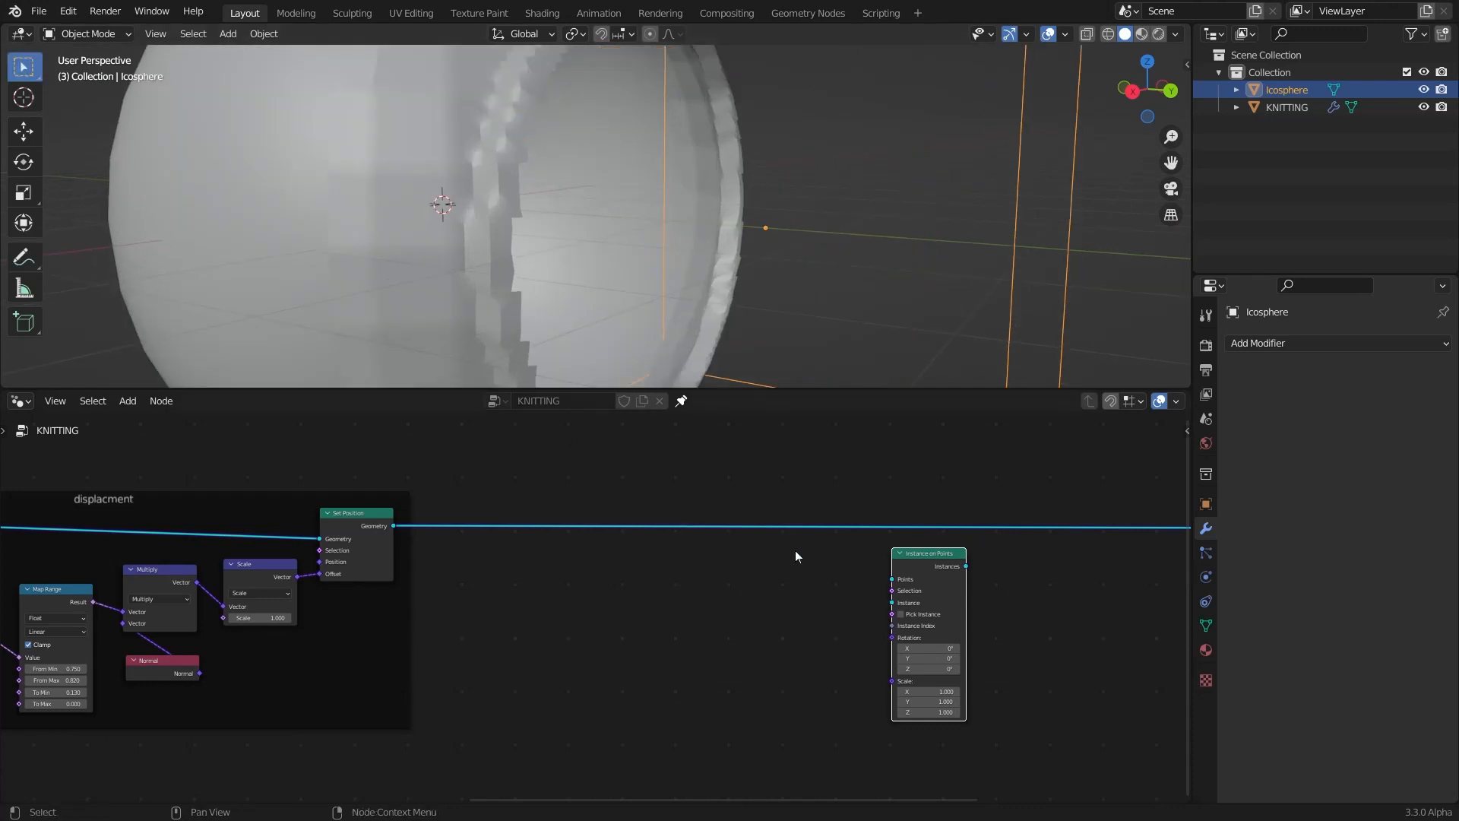
Add a Separate Geometry node between the displacement frame and the Instance on Points node
left_click_drag(913, 576, 923, 573)
key("shift+a")
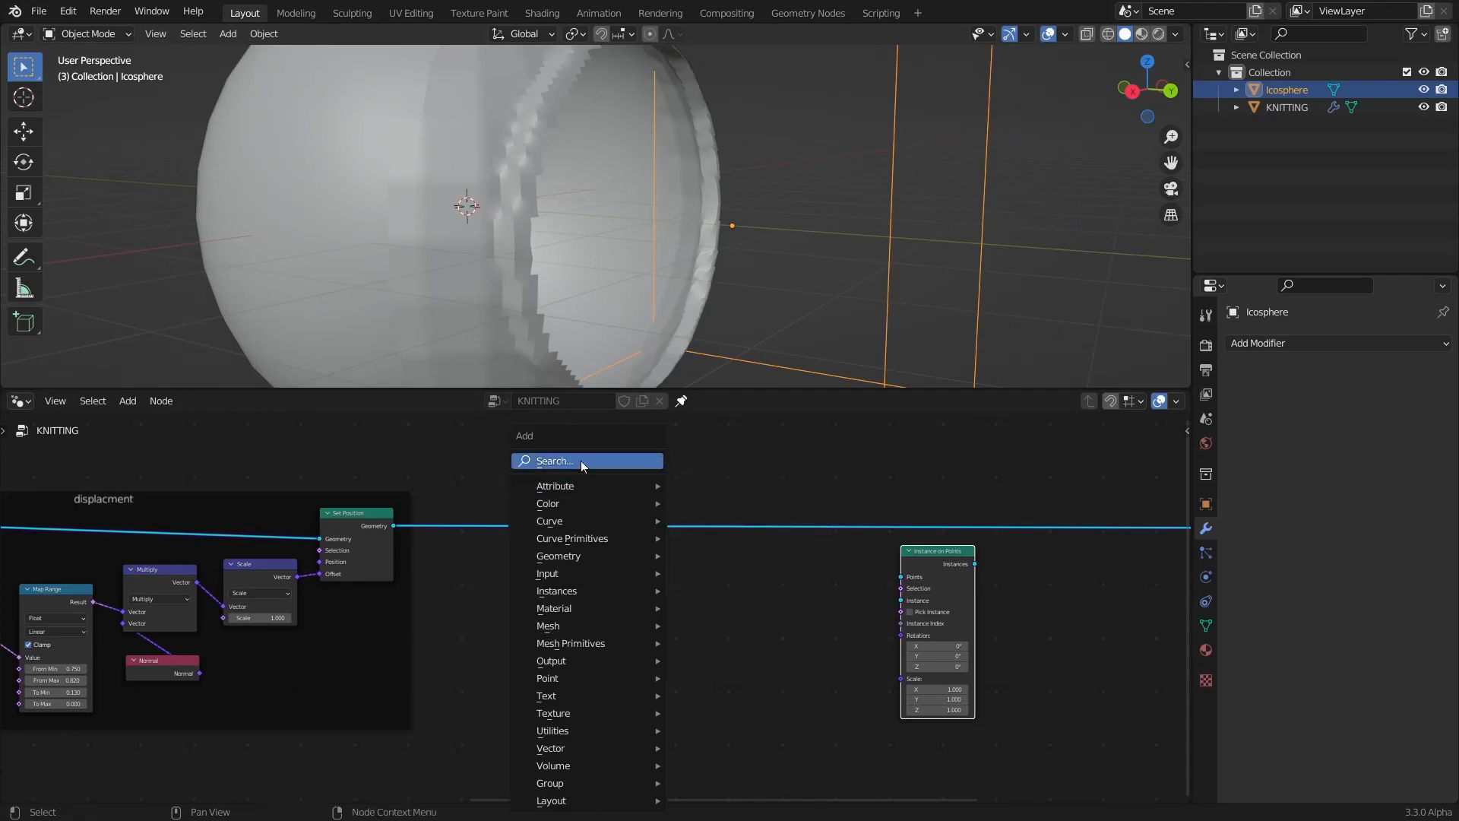
left_click(580, 460)
type("sep")
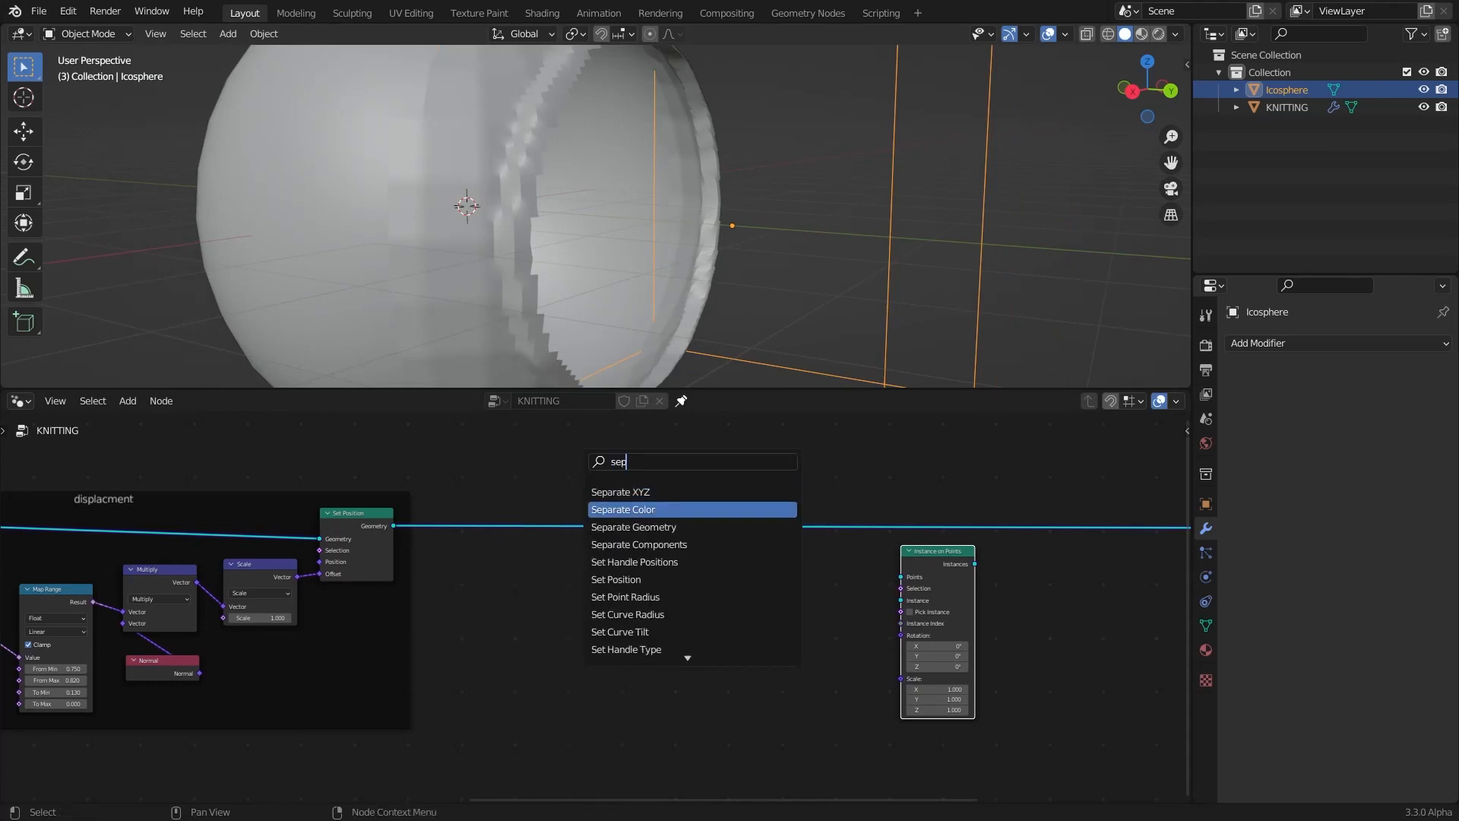
key("Down")
key("Down")
key("Down")
key("Up")
key("Up")
key("Up")
key("Down")
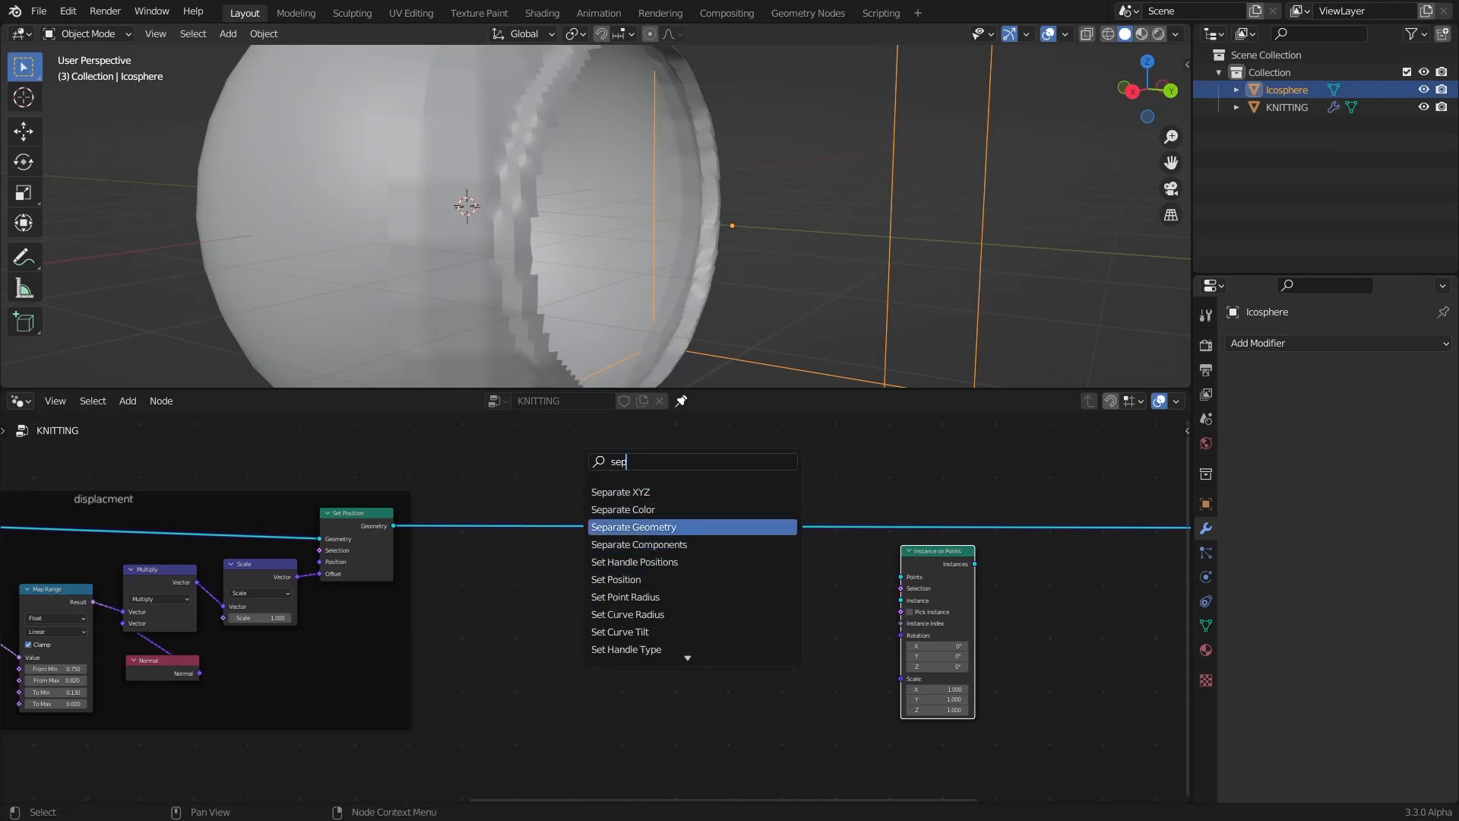
key("Return")
left_click(654, 570)
scroll(313, 509, "up", 1)
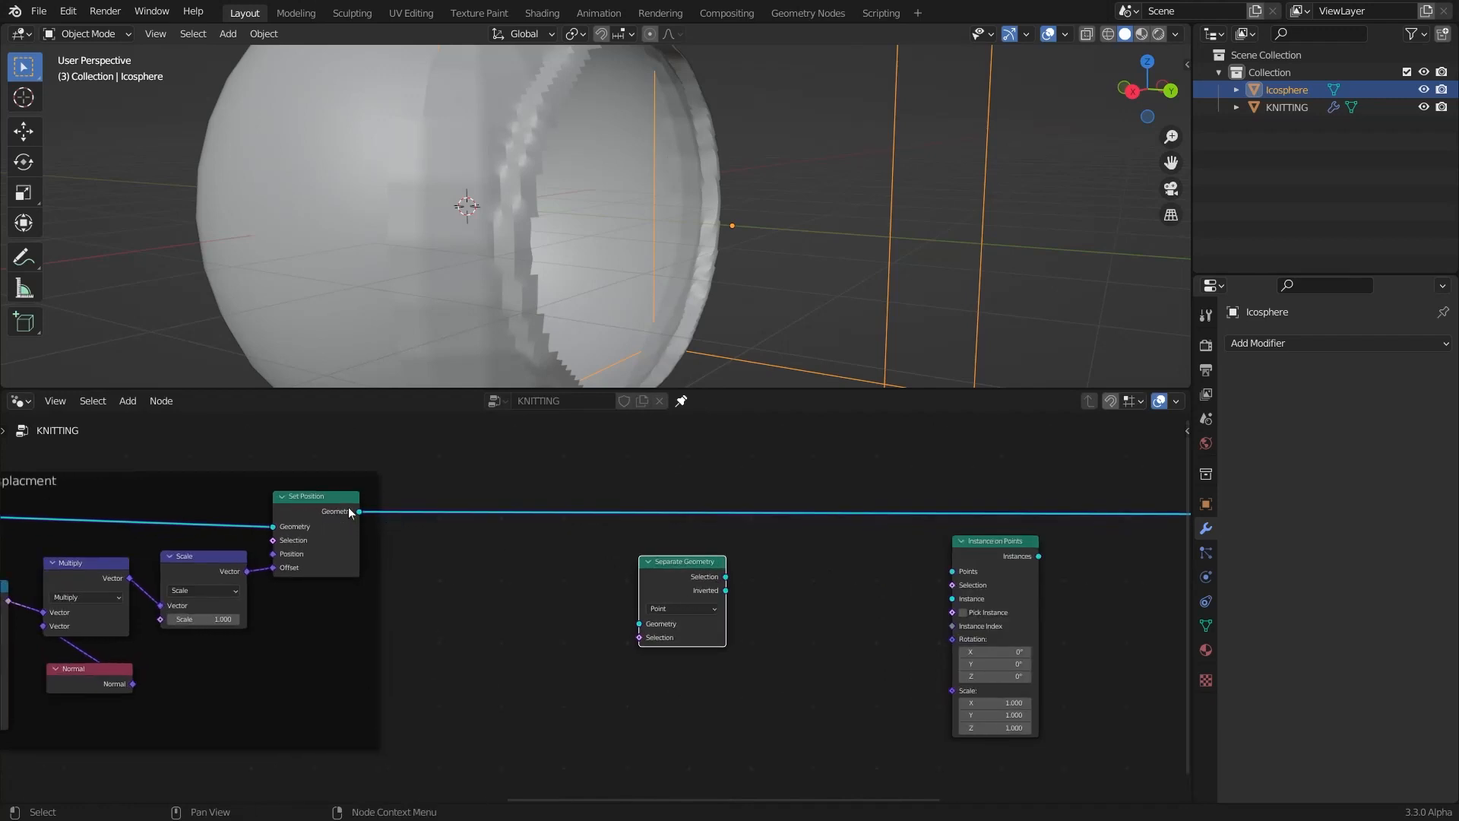
Link Set Position's geometry output into Separate Geometry and set its domain to Face
left_click_drag(356, 512, 428, 530)
left_click_drag(663, 629, 640, 623)
left_click(698, 610)
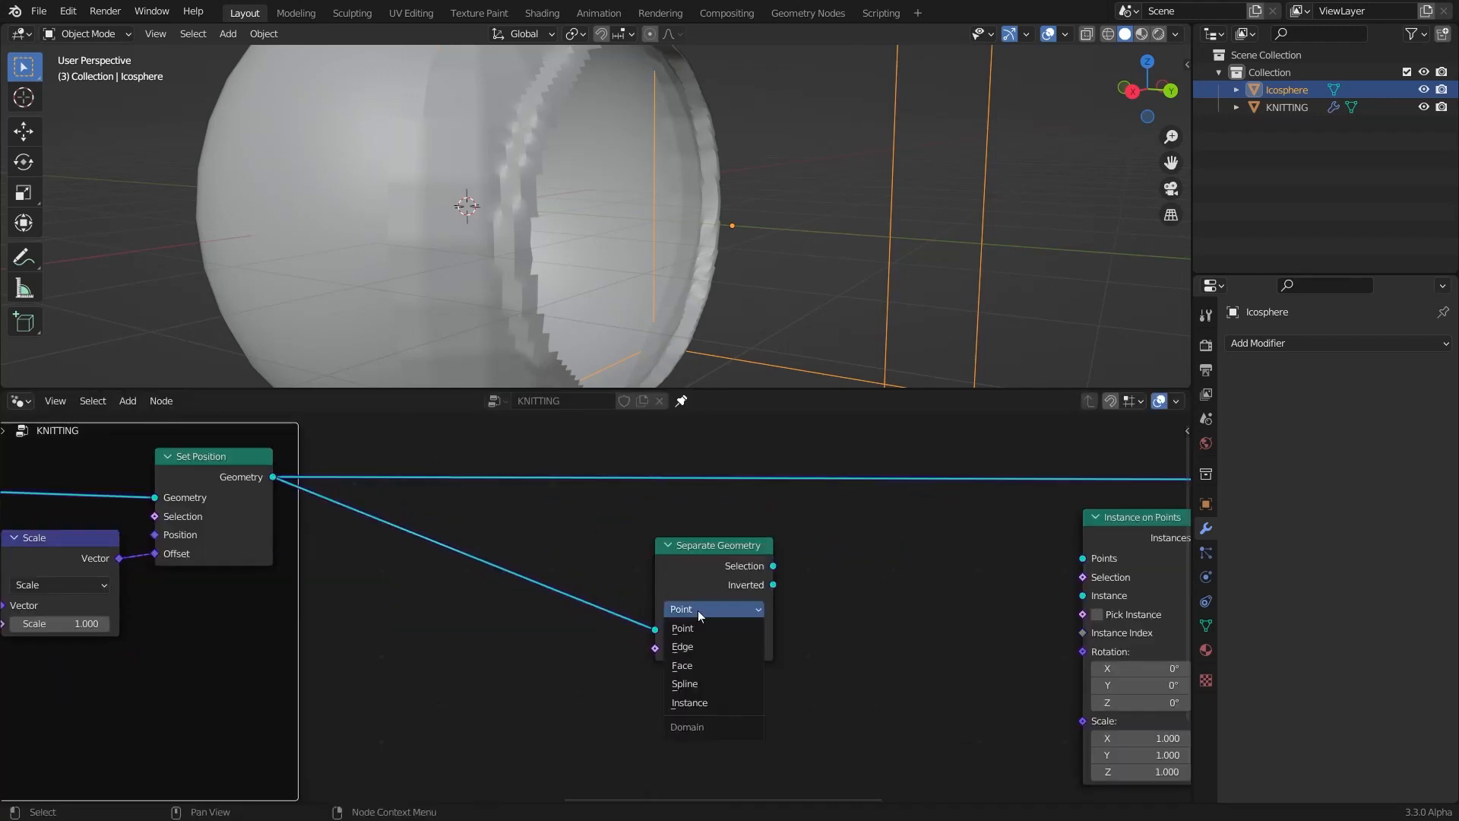
left_click(700, 678)
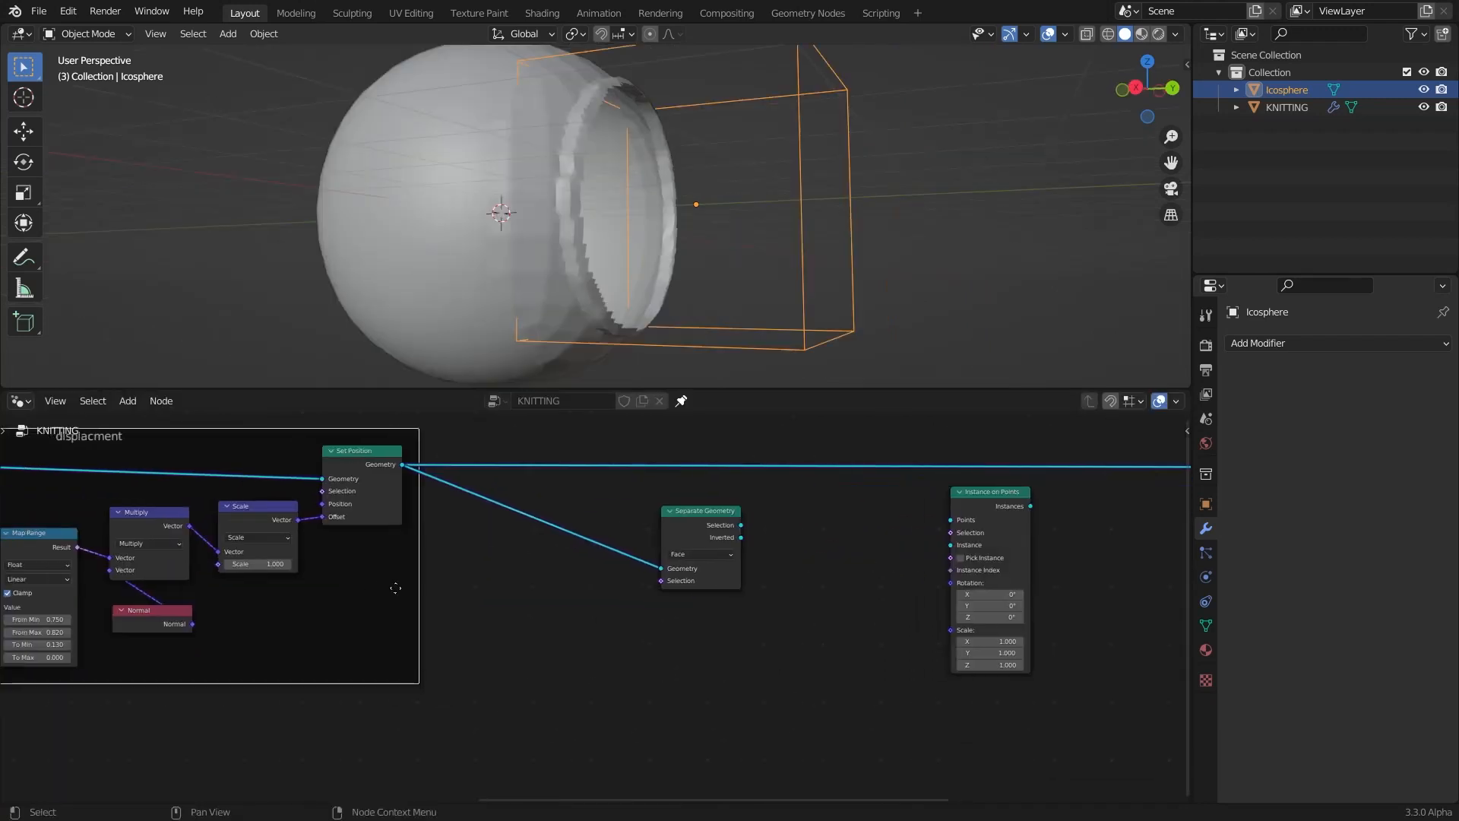
Duplicate the proximity group outside the displacement frame and link its Distance to Separate Geometry's Selection
middle_click_drag(395, 587, 607, 611)
scroll(606, 611, "down", 1)
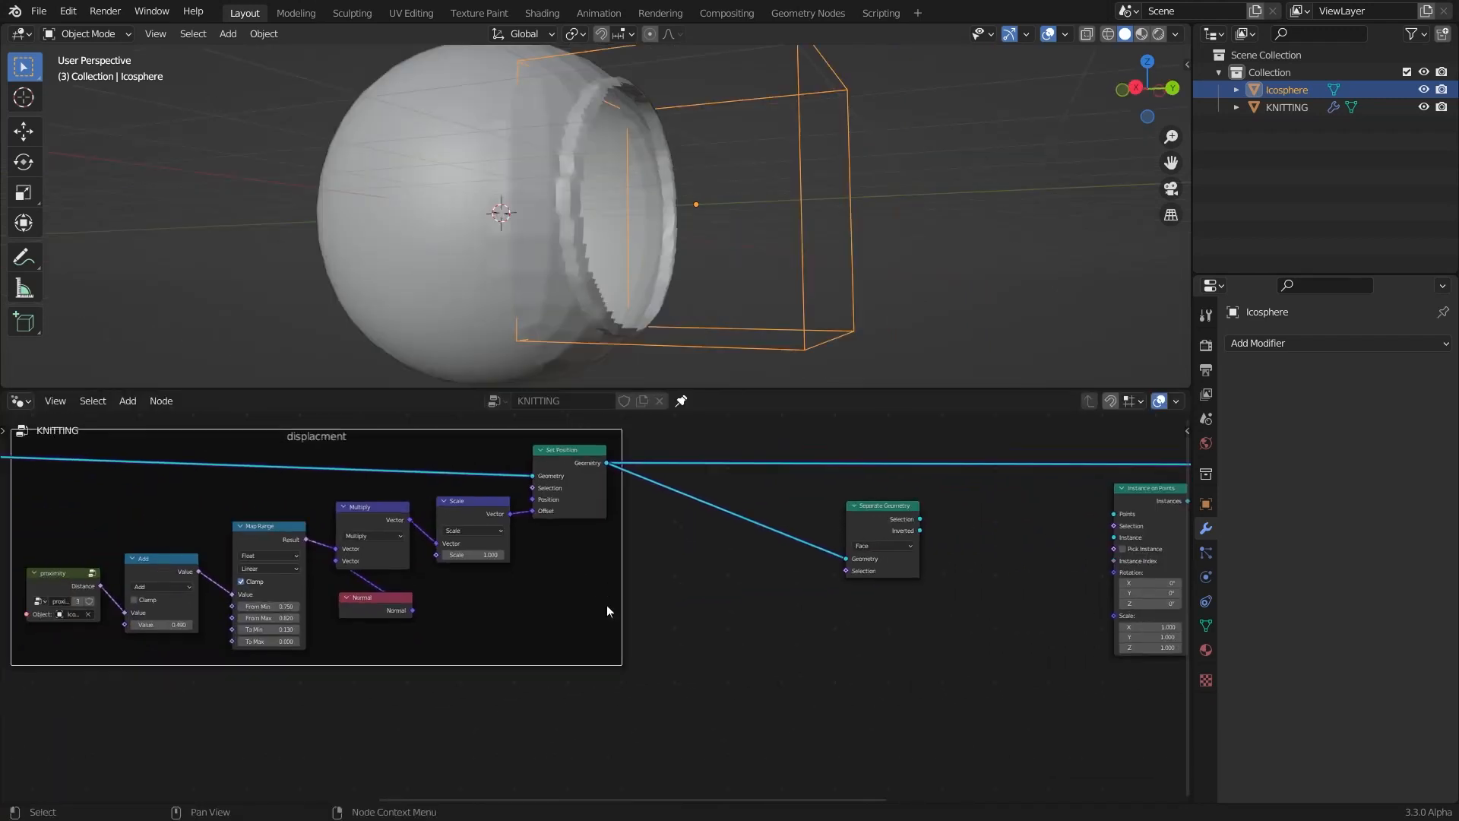
left_click(62, 578)
key("shift+d")
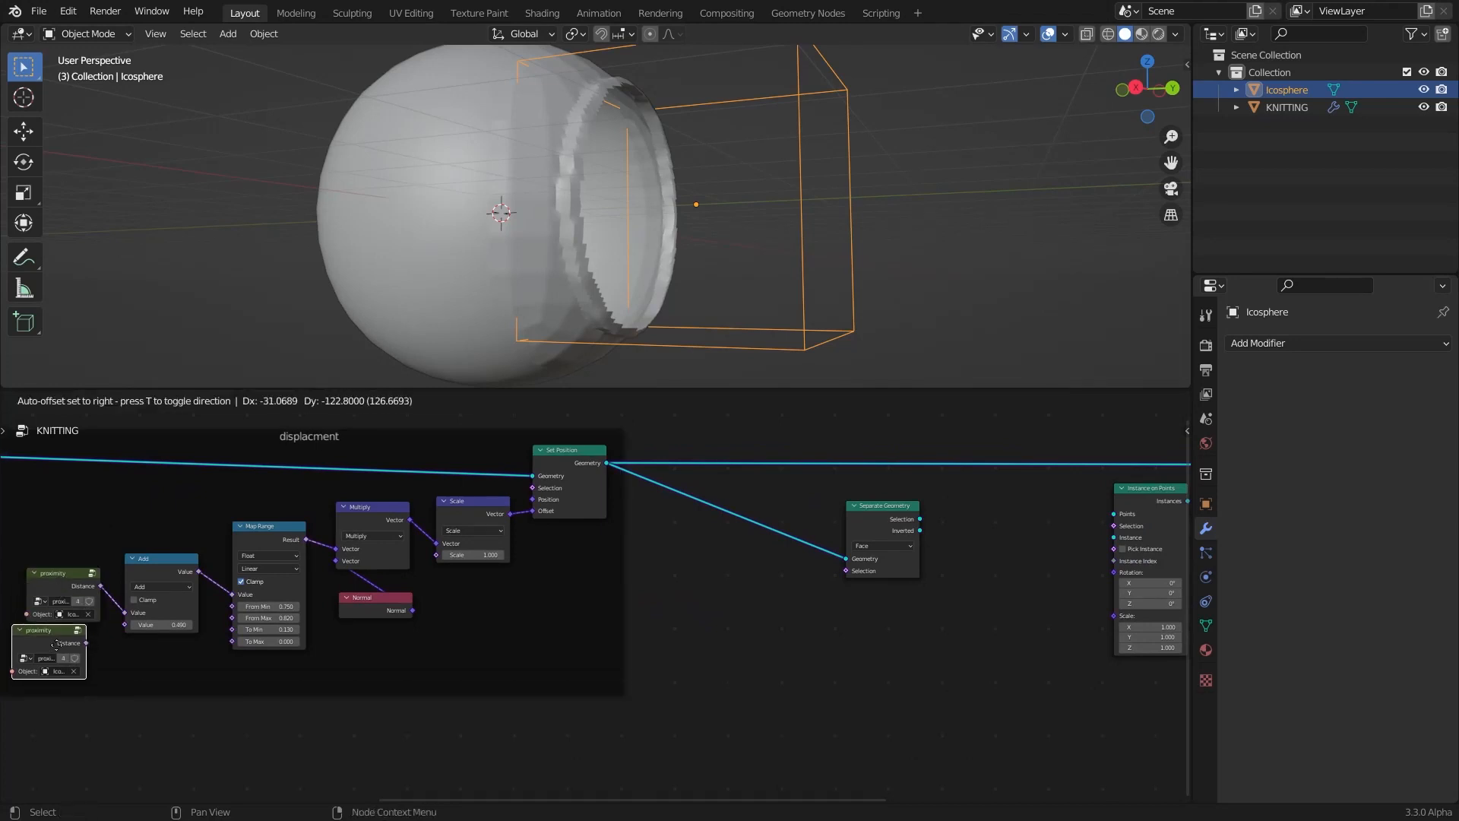
left_click(548, 696)
key("alt+p")
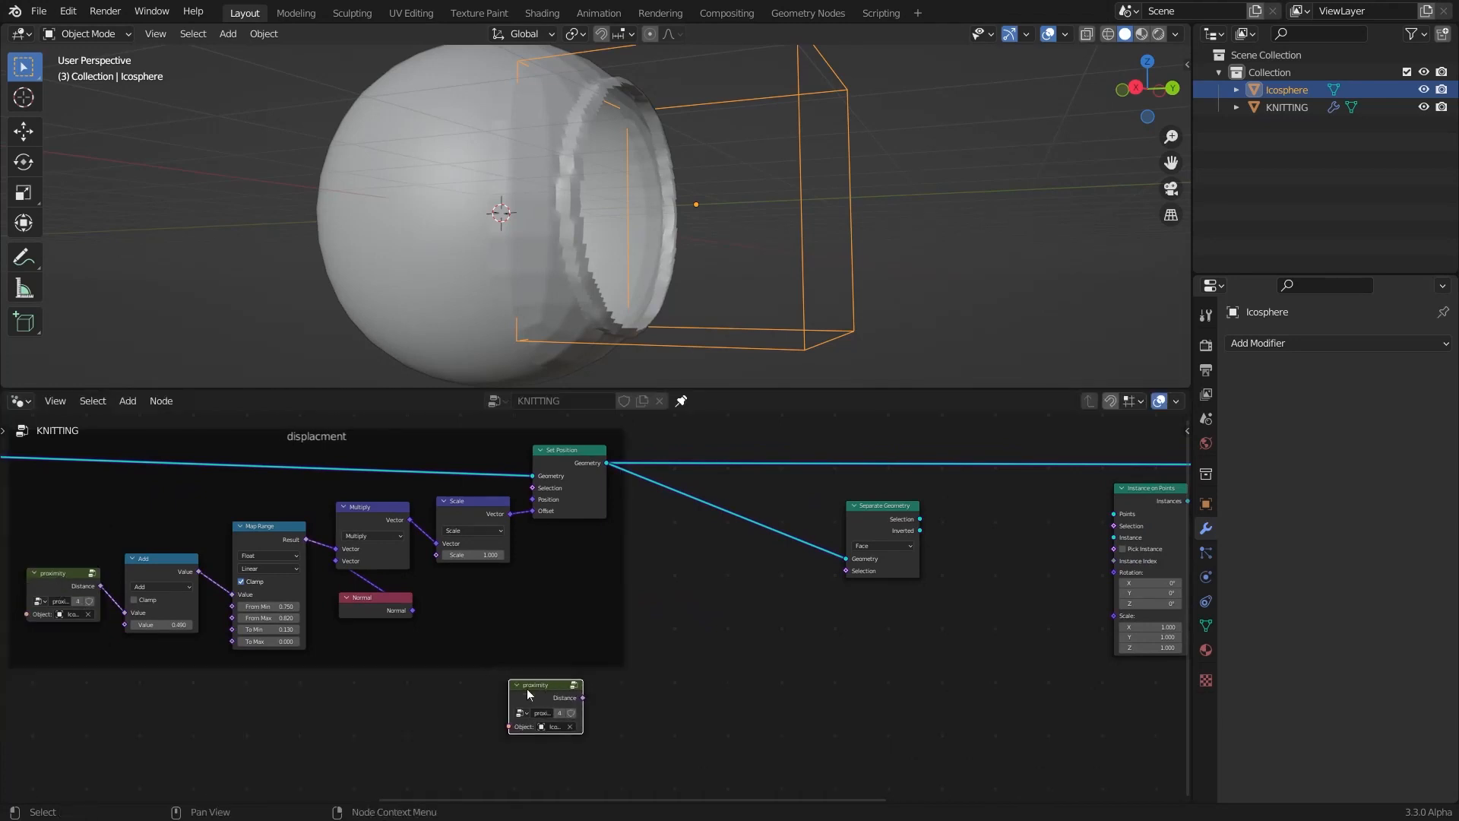
left_click_drag(530, 694, 734, 622)
scroll(857, 638, "up", 2)
left_click_drag(942, 556, 943, 557)
Move the copied proximity group back and insert a Map Range node between it and Separate Geometry's Selection
scroll(837, 579, "down", 1)
middle_click_drag(837, 579, 628, 485)
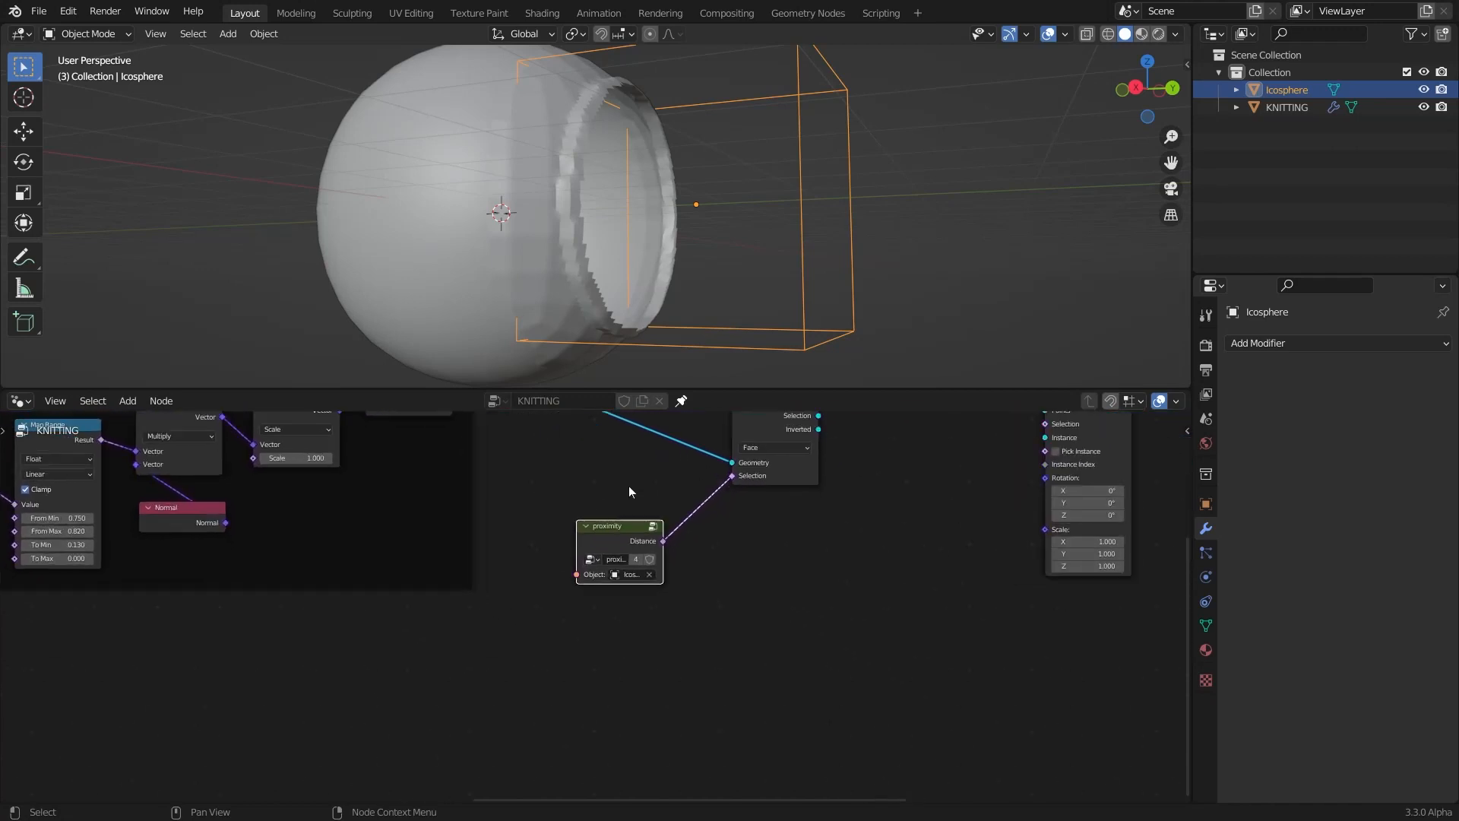
left_click_drag(617, 527, 446, 630)
key("shift+a")
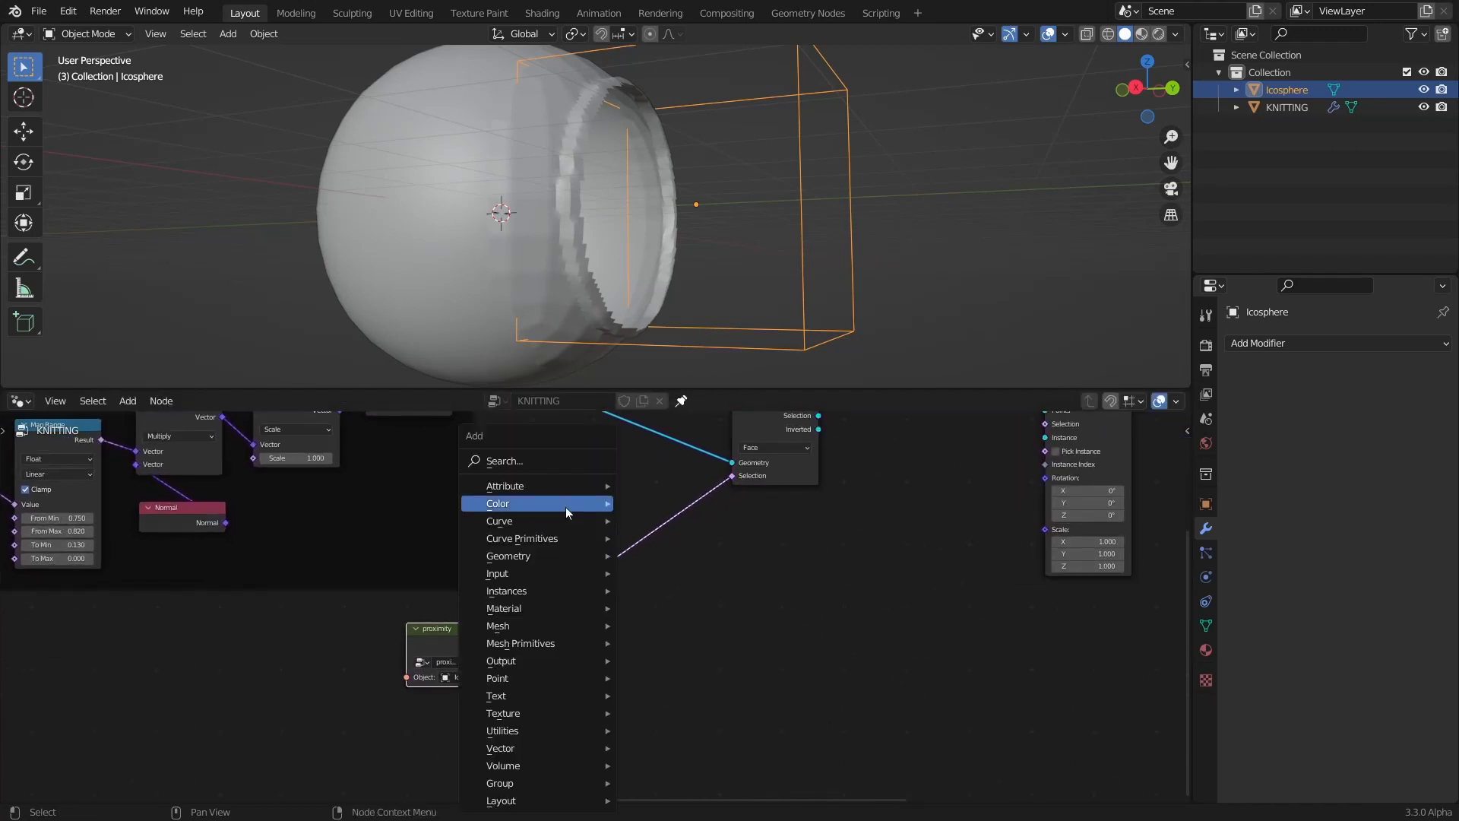
type("map")
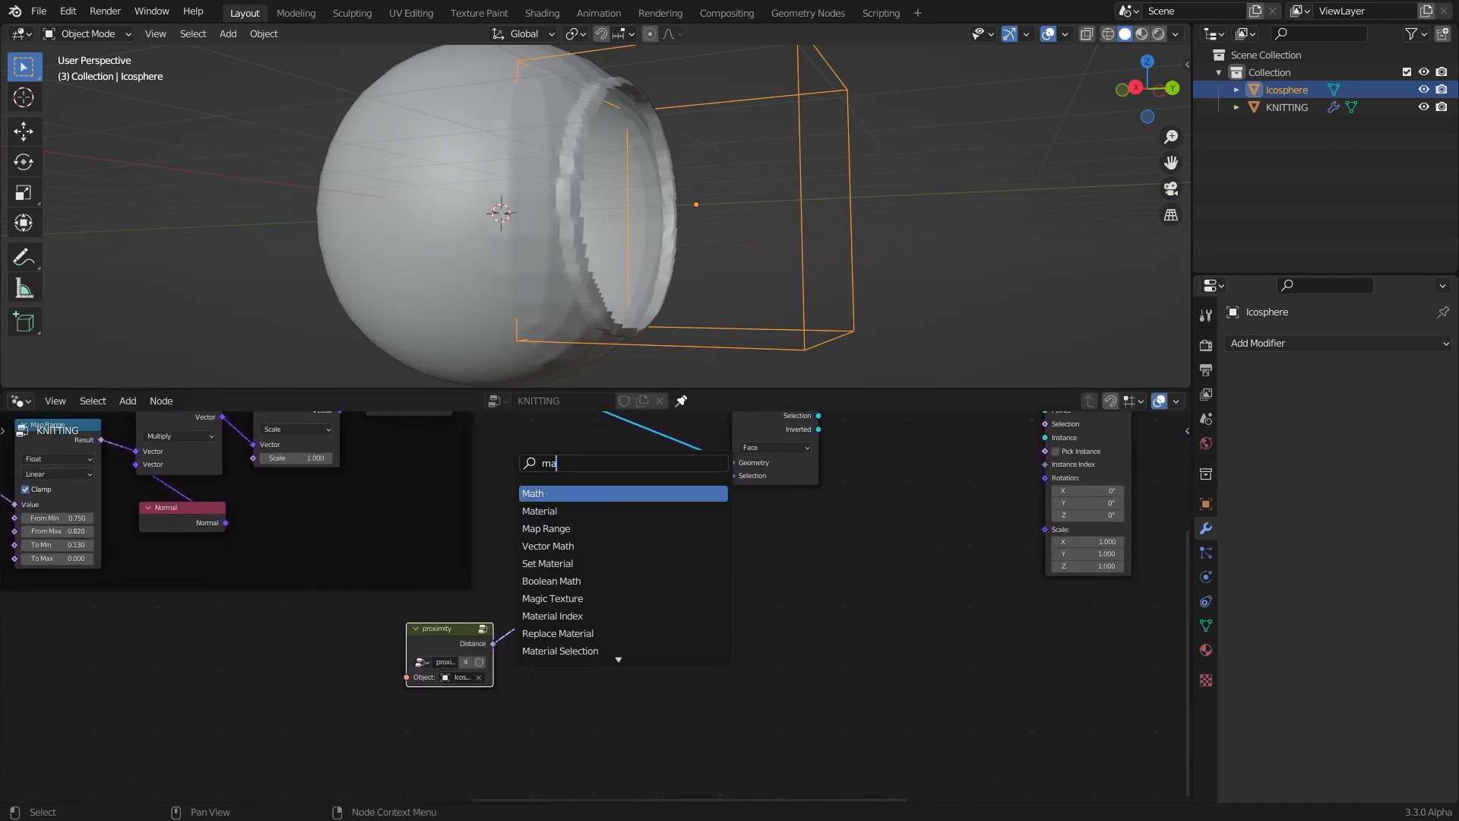
key("Return")
left_click(572, 524)
Route Separate Geometry's Selection output to the group output to preview it in the viewport
scroll(714, 532, "down", 1)
middle_click_drag(715, 532, 475, 519)
left_click(606, 520, "ctrl+shift")
Set the new Map Range to To Min 1 and To Max 0, and lower From Max to 0.12
scroll(481, 564, "up", 3)
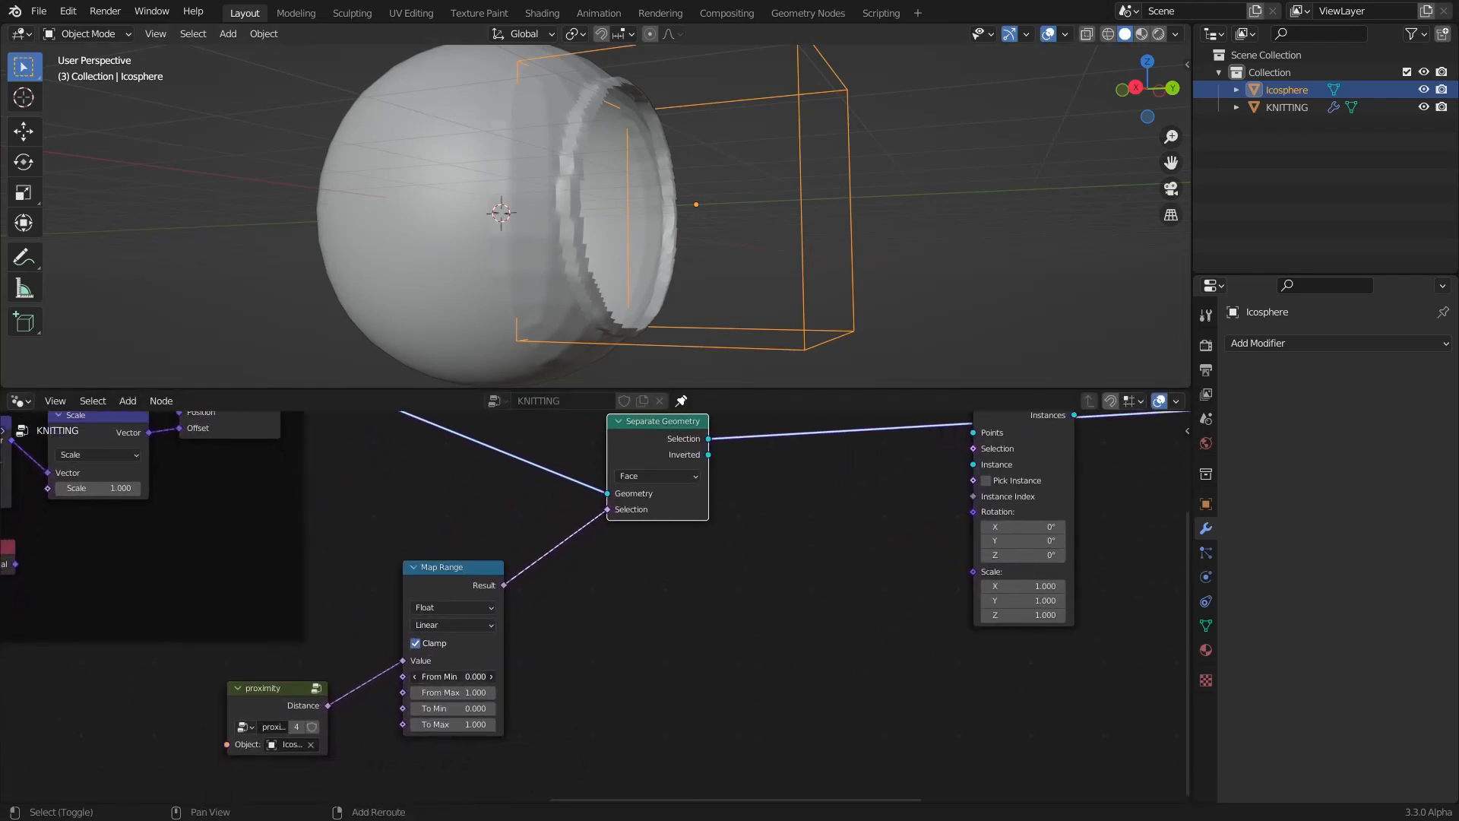
left_click_drag(467, 677, 453, 676)
left_click(489, 648)
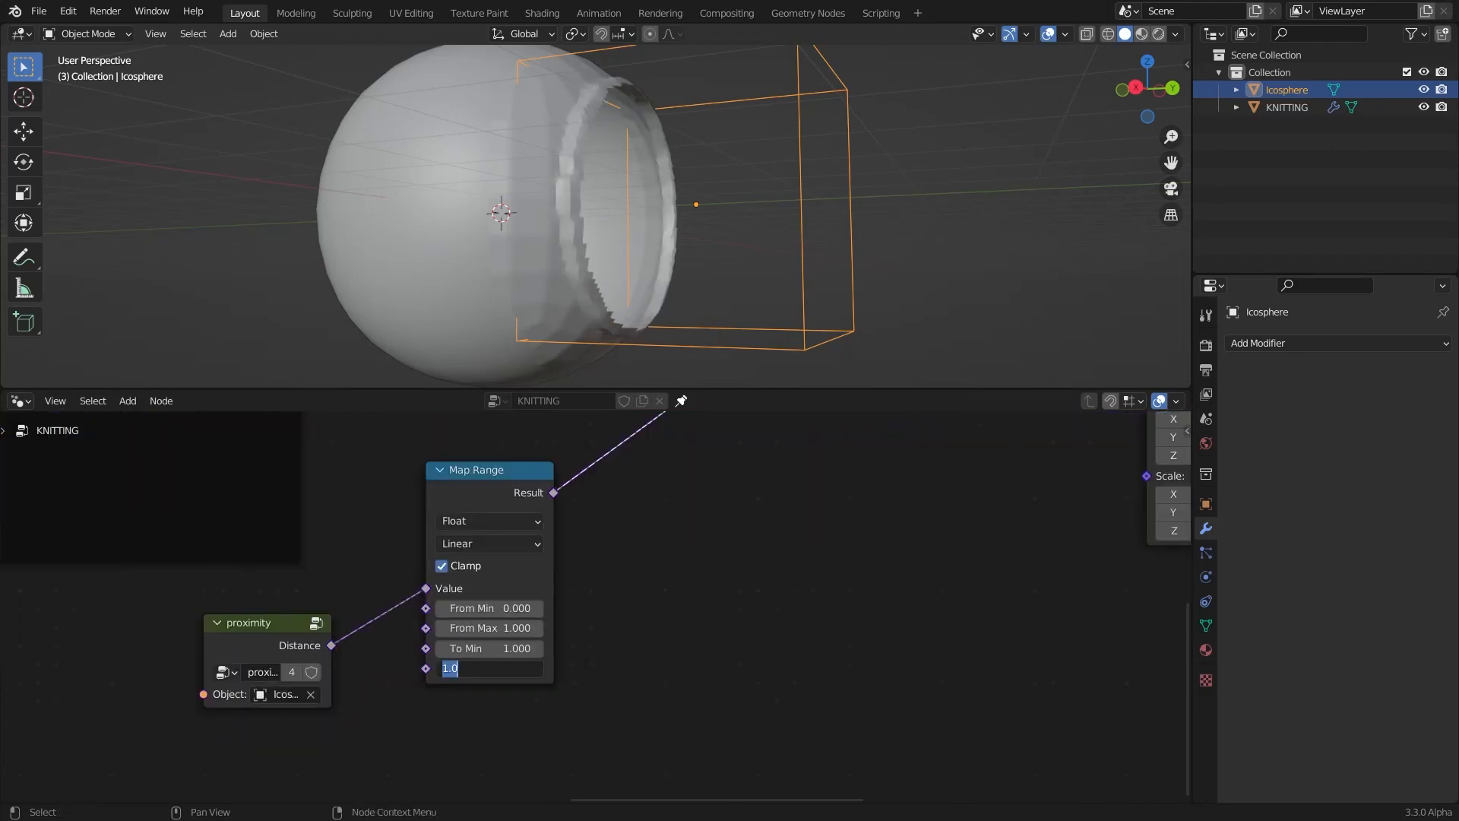
type("0")
key("Return")
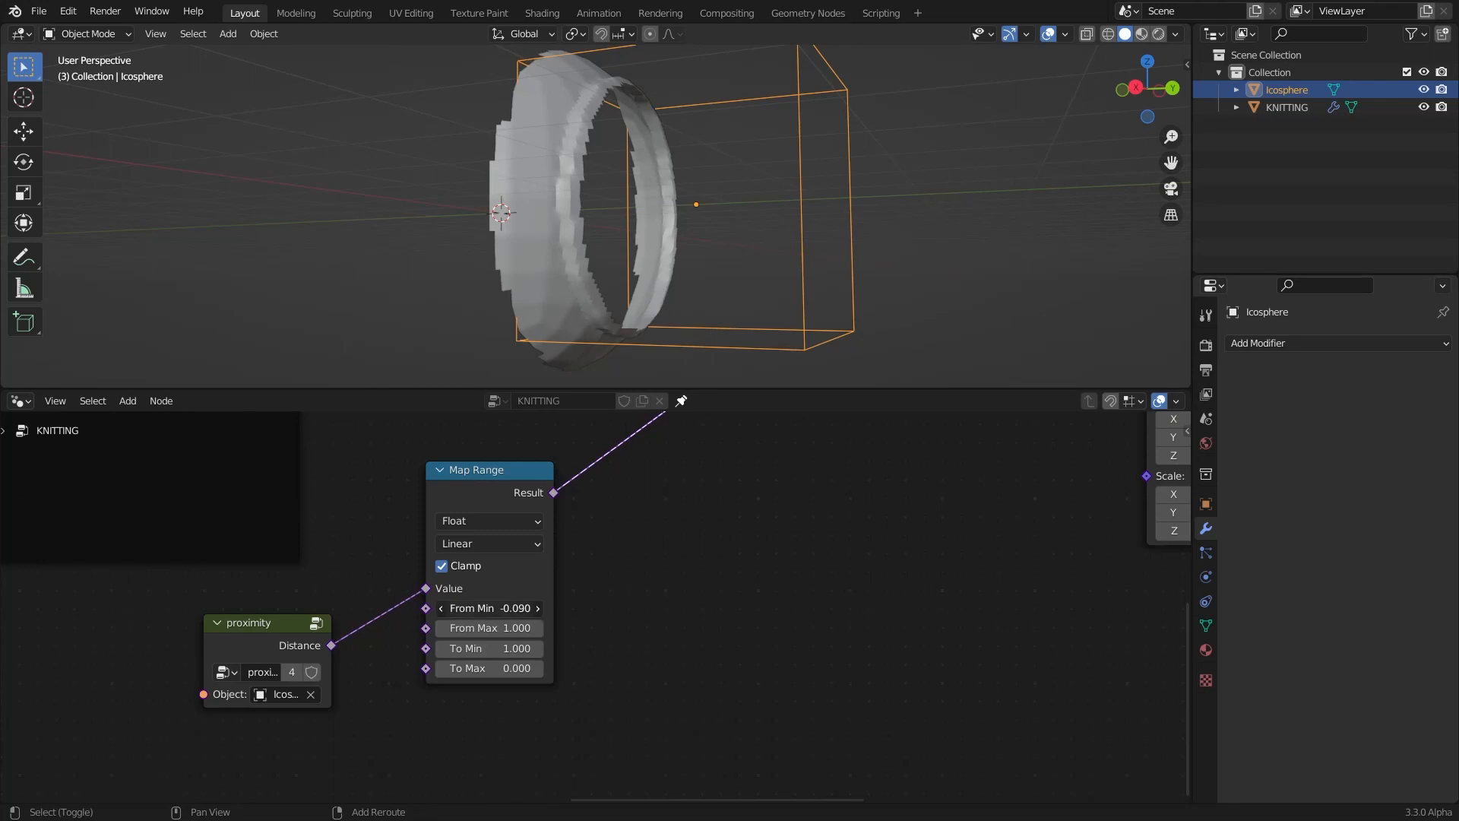
left_click_drag(505, 627, 446, 628)
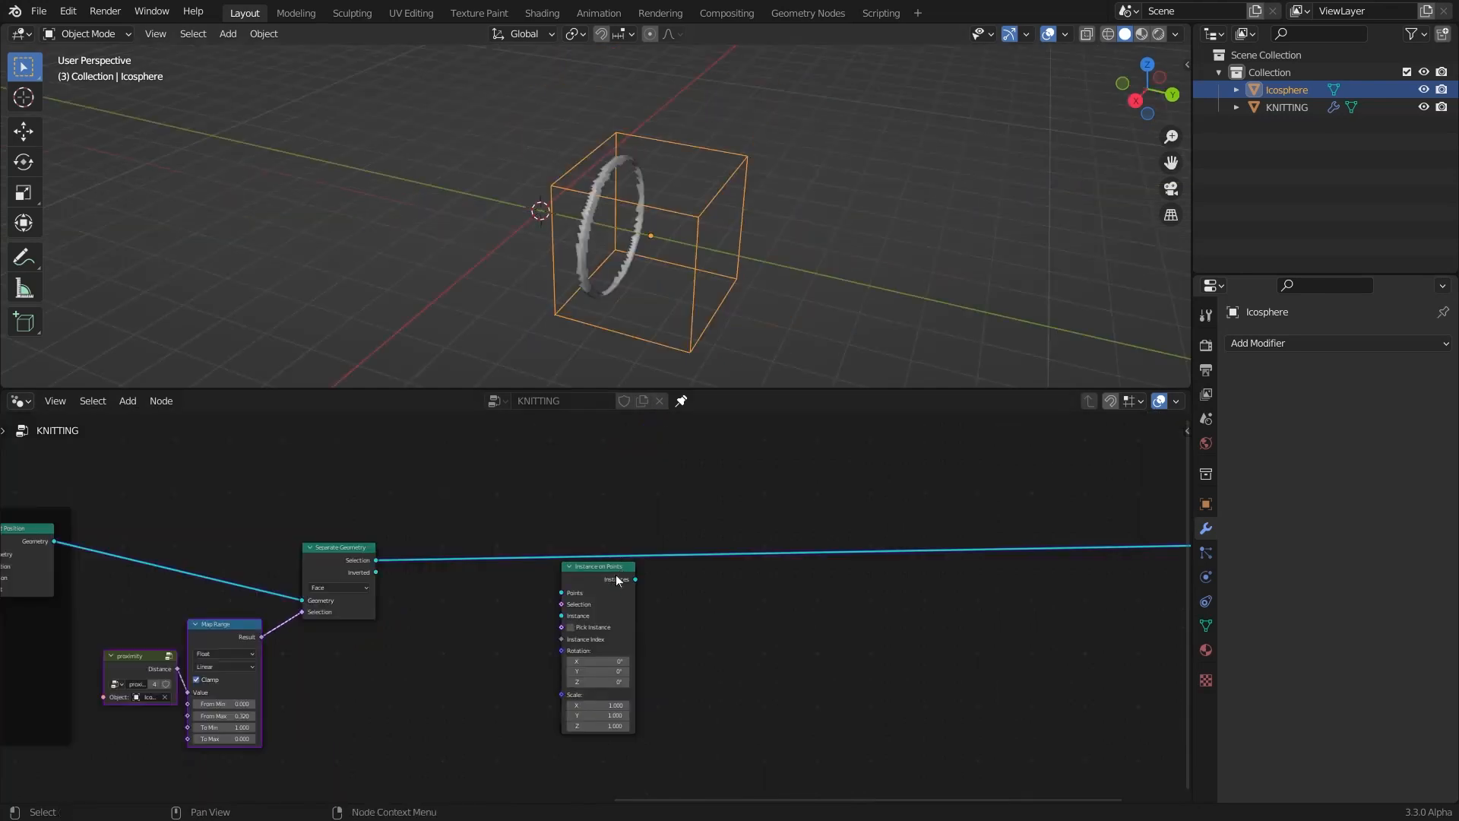
Move the Instance on Points node aside and insert a Distribute Points on Faces node after Separate Geometry's Selection output
key("g")
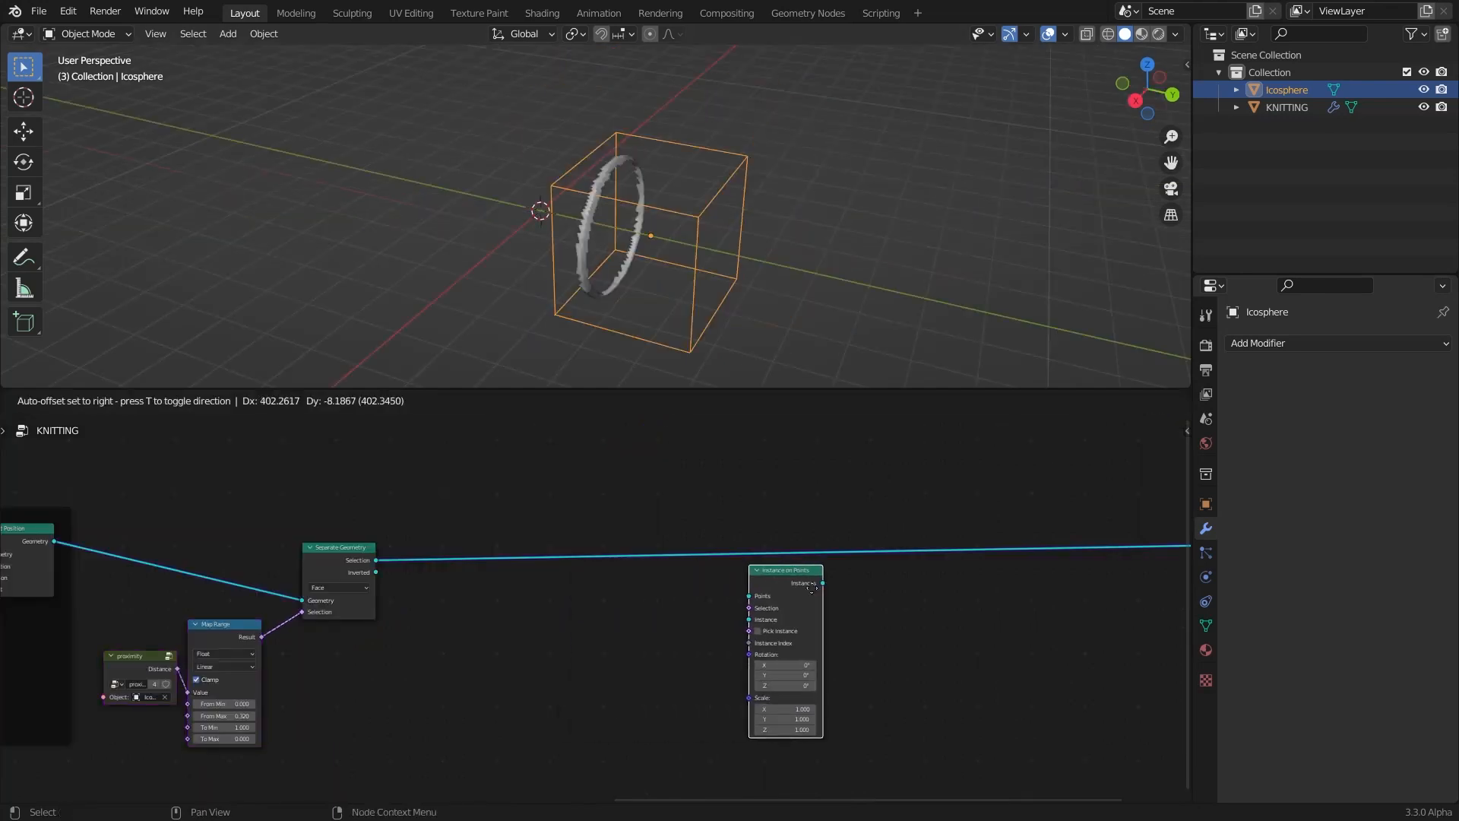
left_click(554, 539)
key("shift+a")
left_click(498, 460)
type("dis")
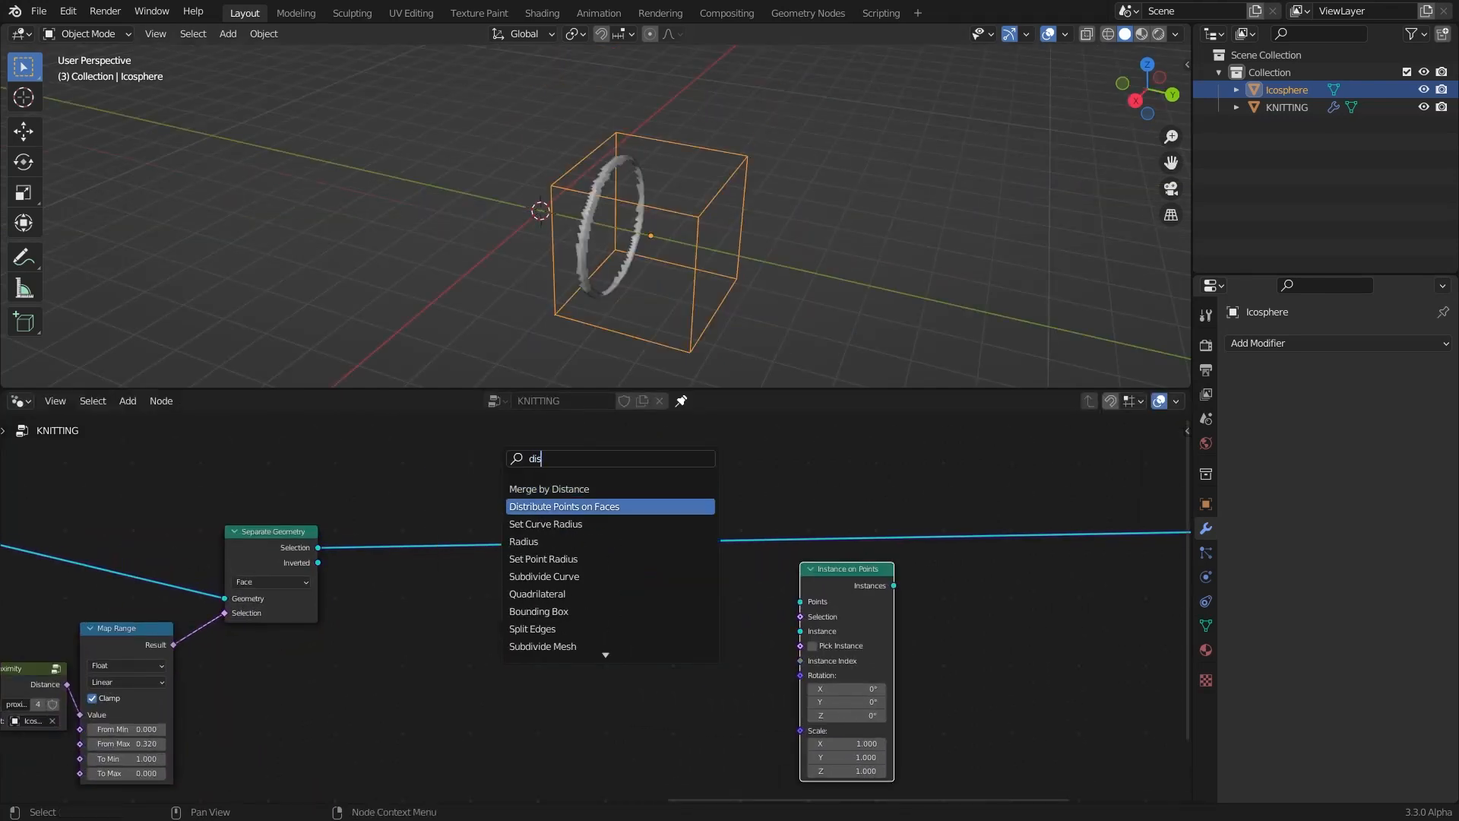
left_click(579, 505)
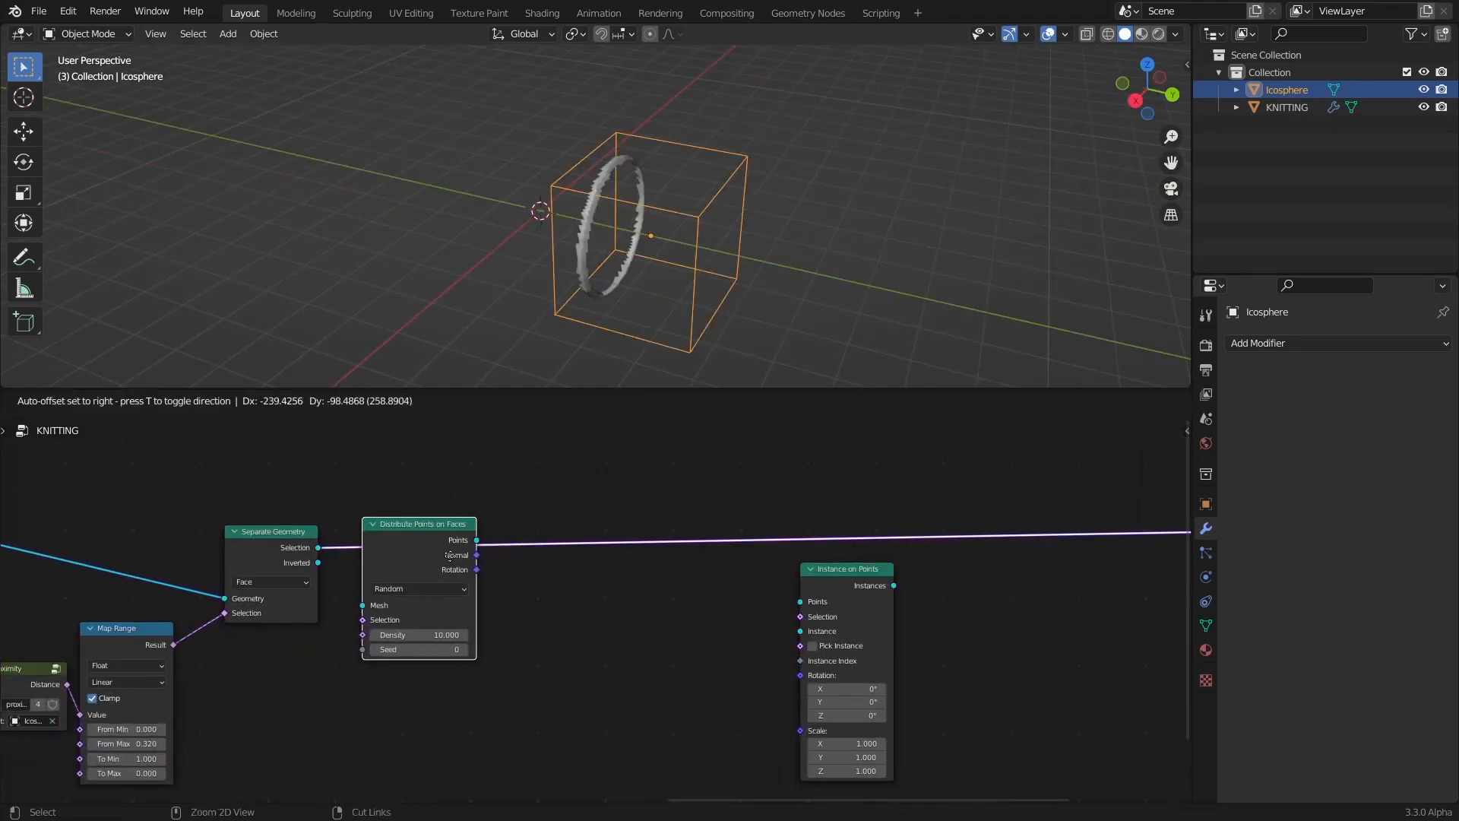
left_click(469, 548)
Set the Density of Distribute Points on Faces to 10000
left_click(388, 627)
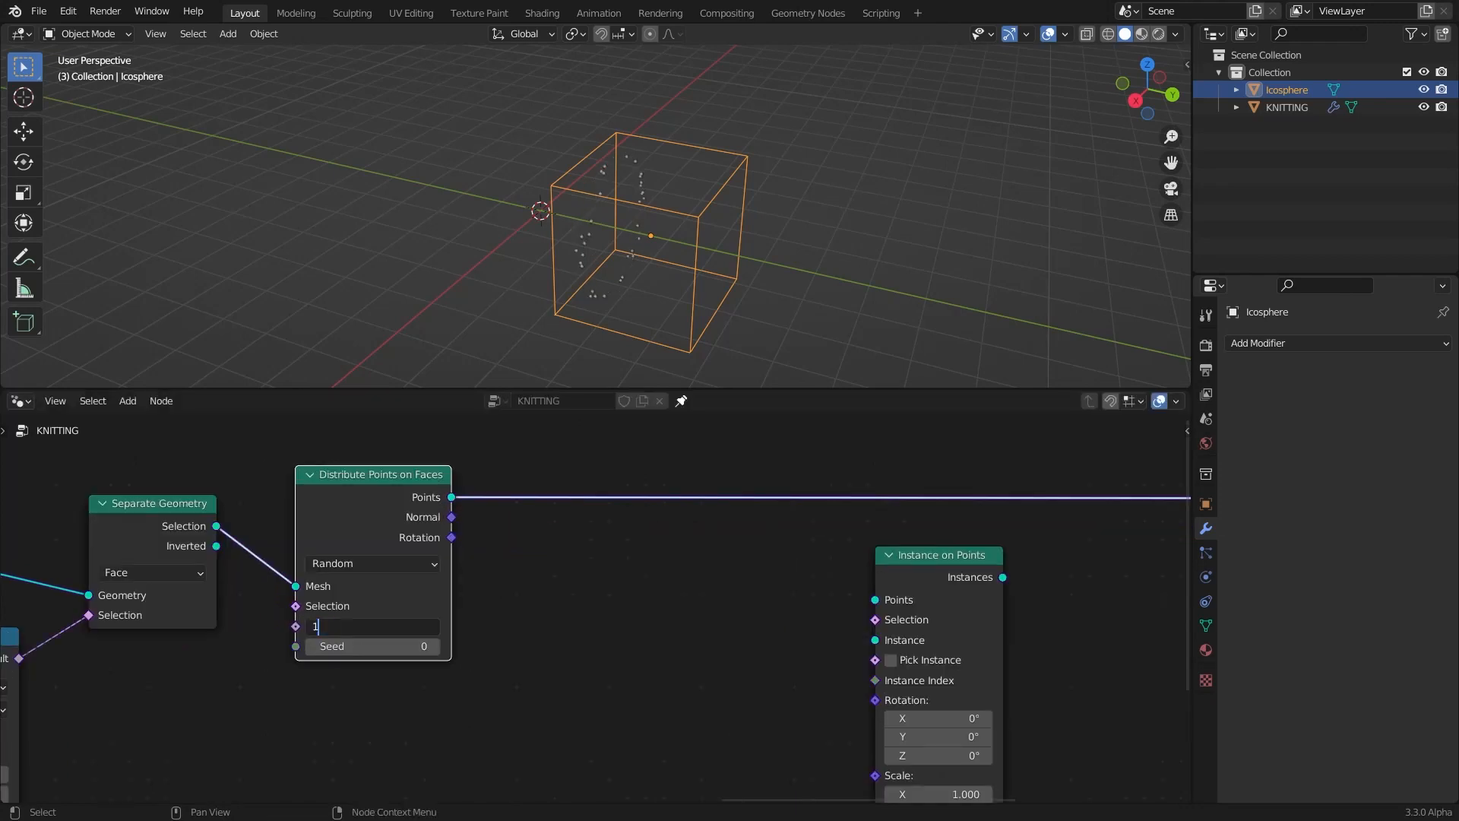
type("000")
key("Return")
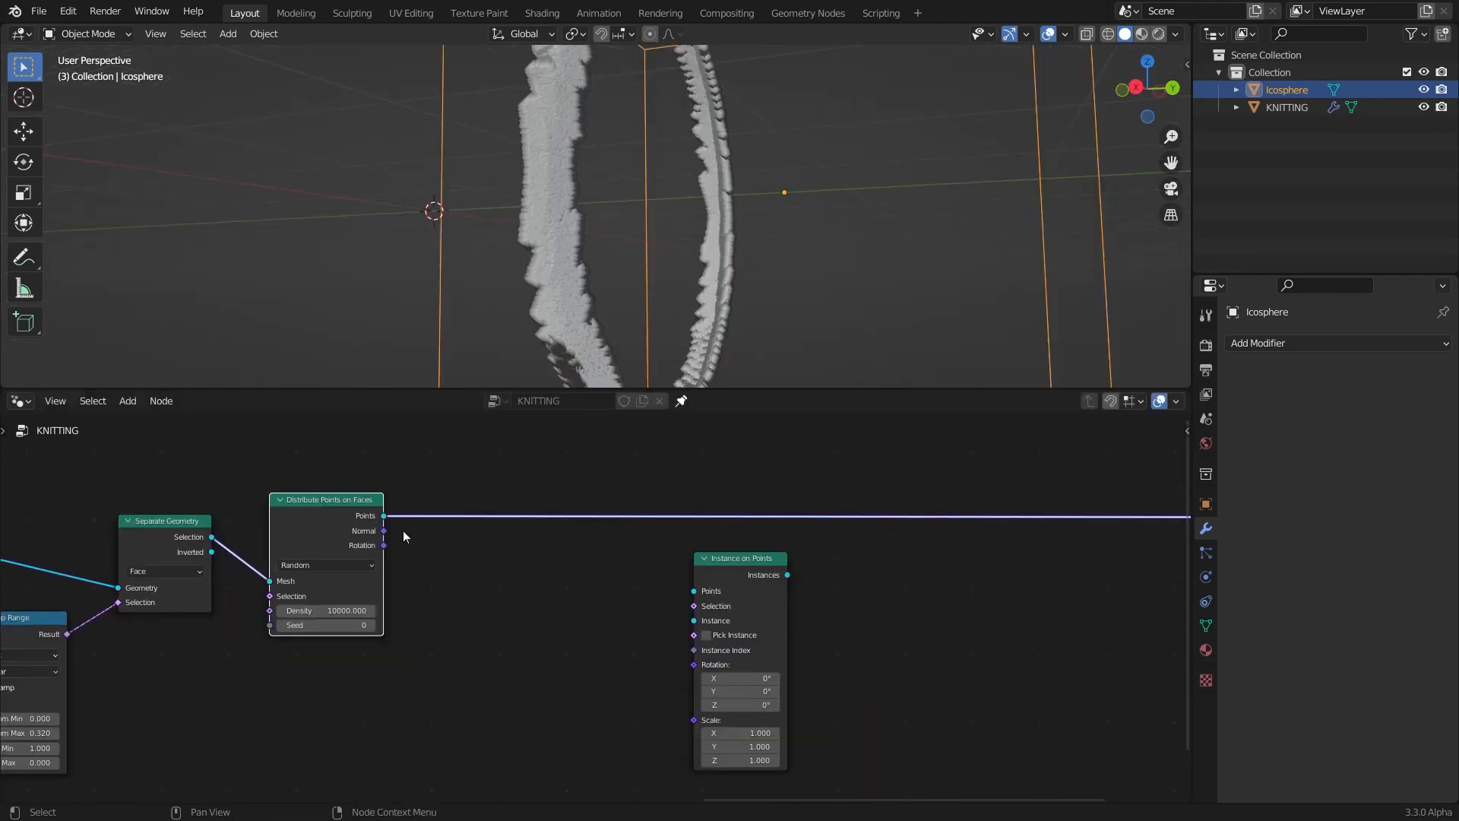
Link the distributed Points into Instance on Points and route its Instances to the Group Output
left_click_drag(384, 516, 697, 592)
middle_click_drag(782, 582, 631, 606)
scroll(631, 606, "down", 1)
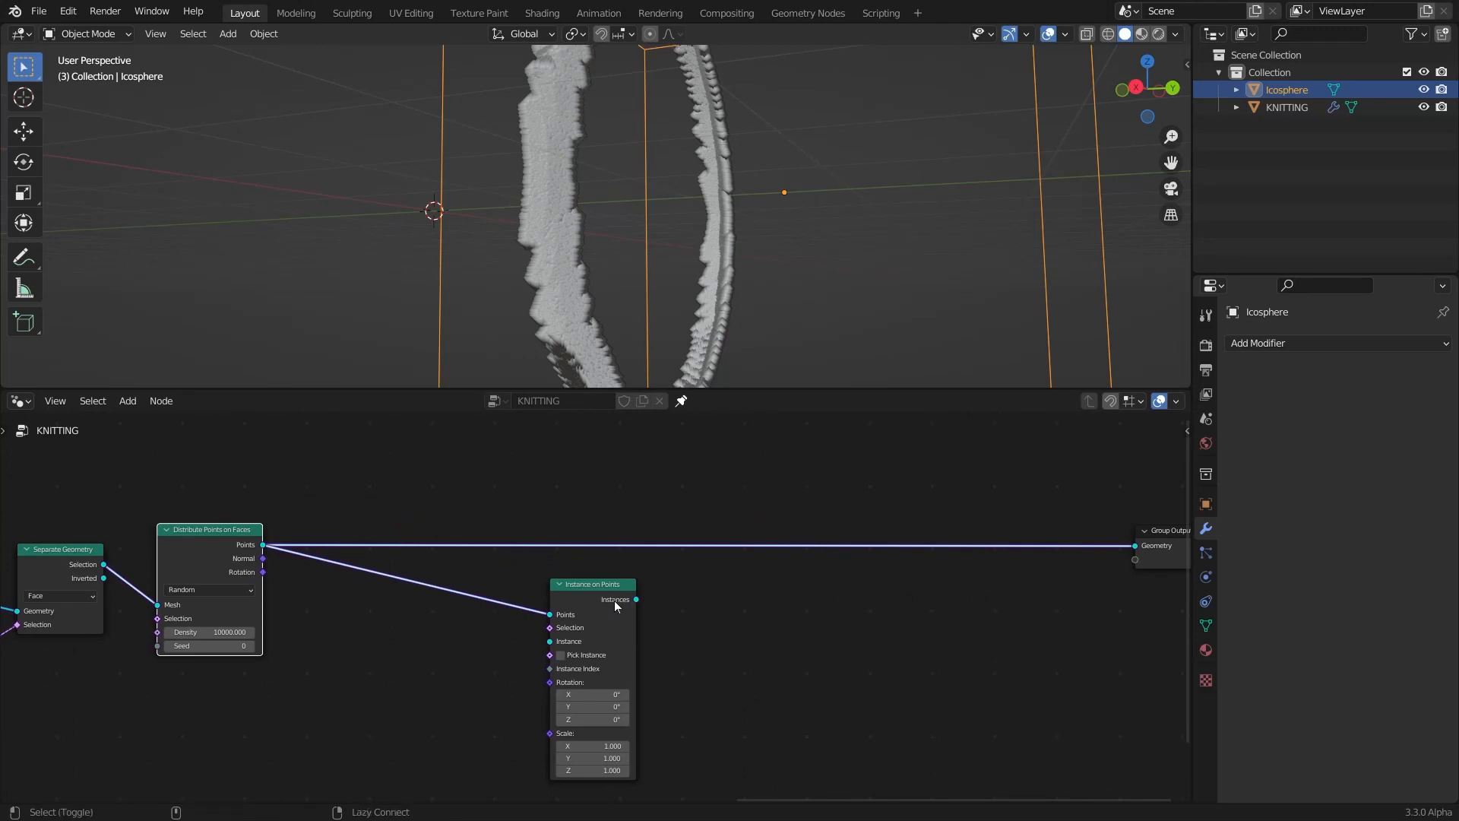
left_click_drag(636, 598, 1135, 545)
Add a Curve Line node feeding Instance on Points' Instance input and switch it to Direction mode
scroll(544, 651, "up", 1)
left_click_drag(543, 649, 175, 608)
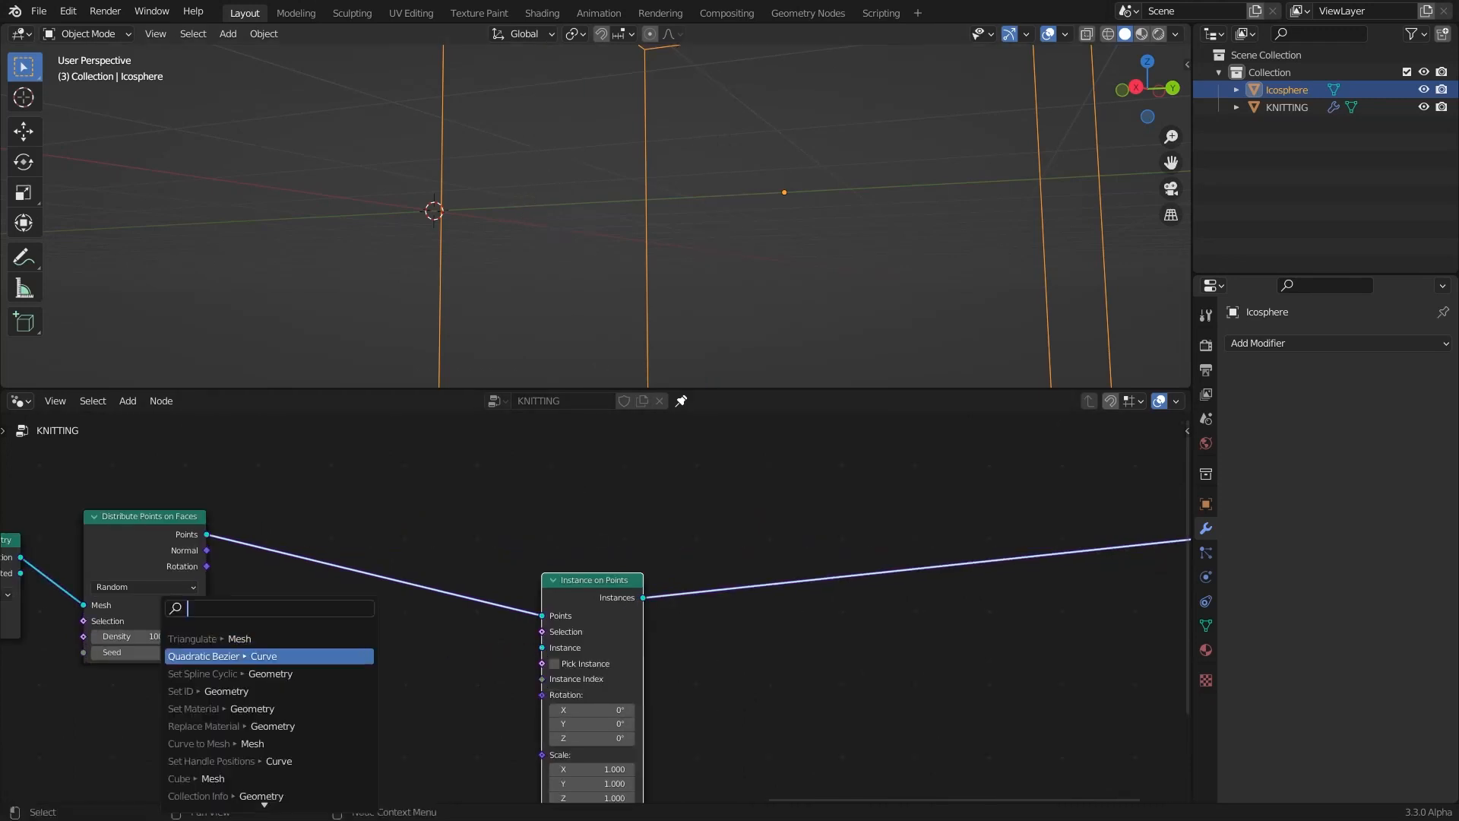
type("l")
left_click(183, 656)
left_click(339, 685)
middle_click_drag(339, 685, 460, 540)
scroll(461, 540, "up", 1)
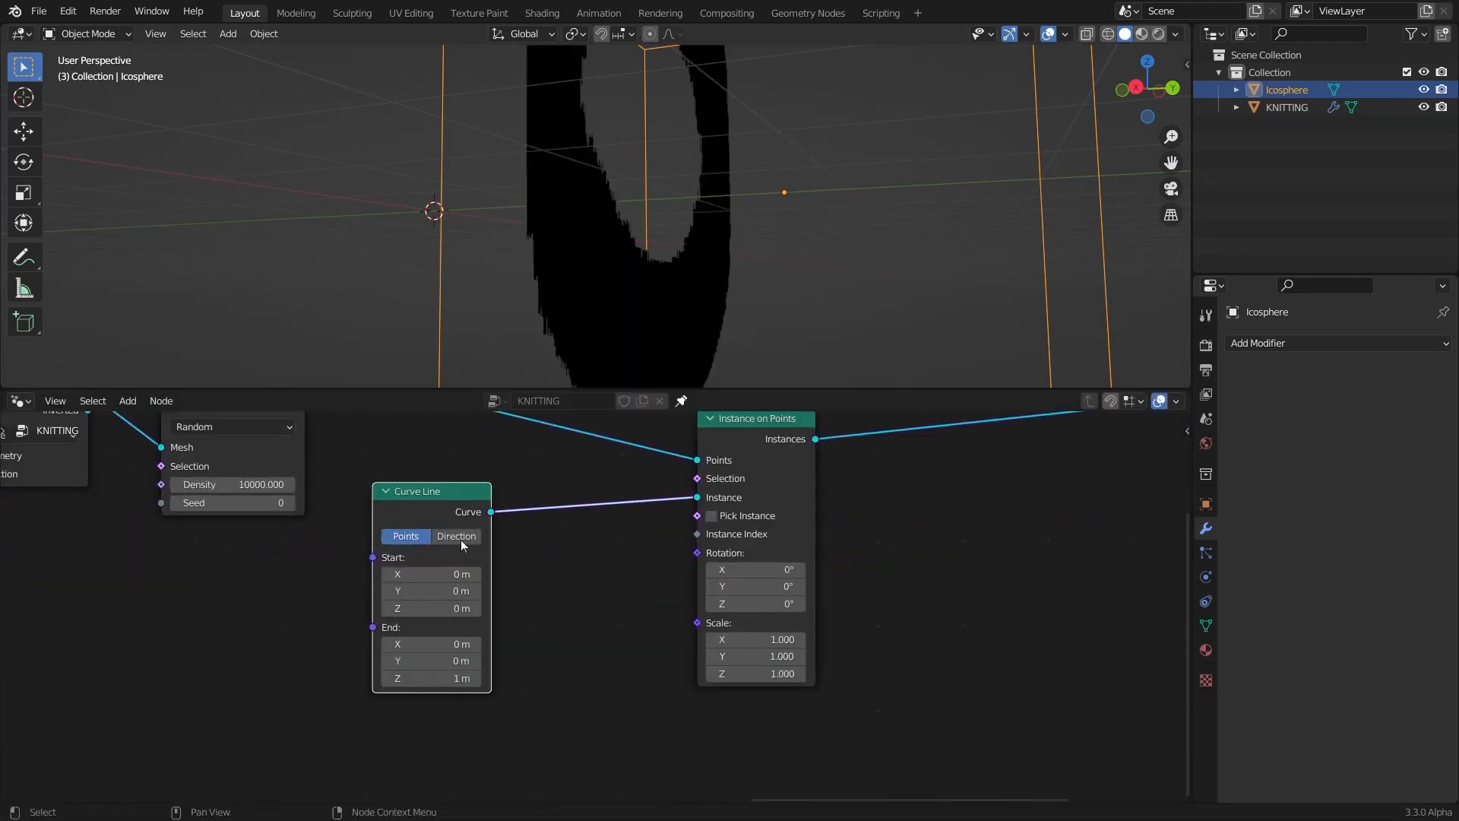
left_click(463, 537)
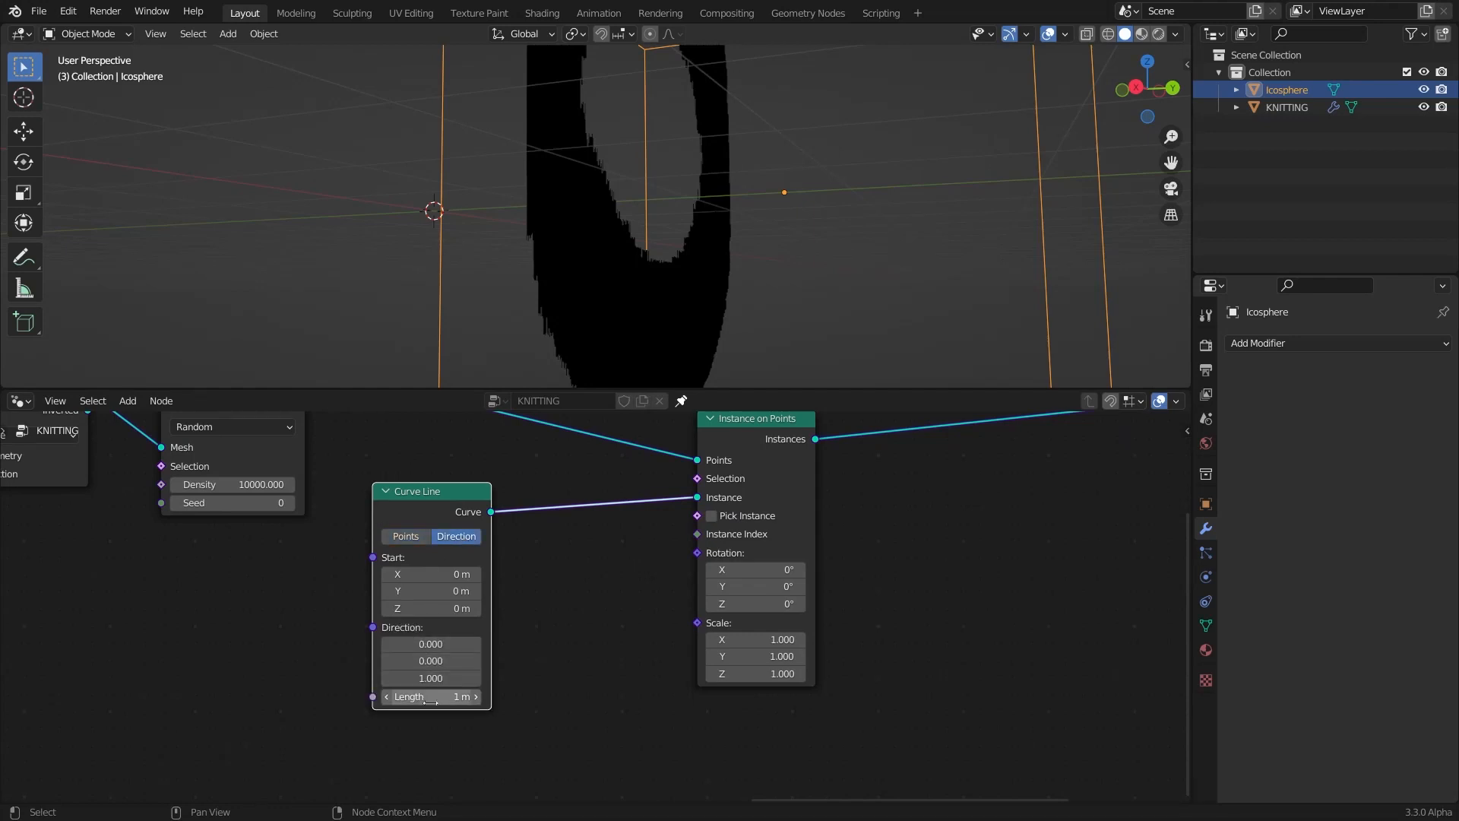
key("Return")
Collapse the Curve Line node and place it directly above Instance on Points
key("h")
middle_click_drag(426, 496, 454, 581)
scroll(454, 581, "down", 1)
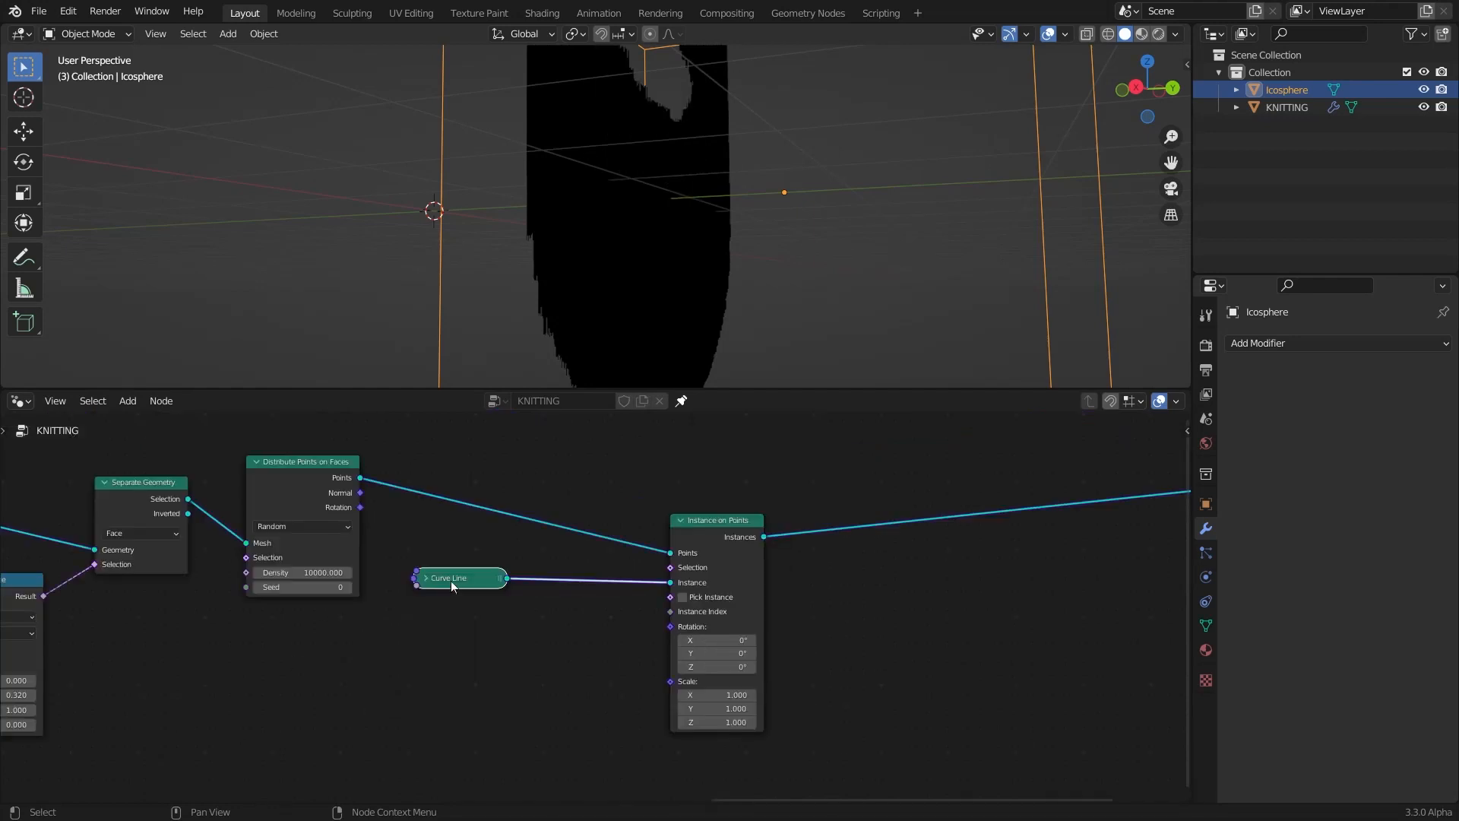
left_click_drag(458, 578, 718, 540)
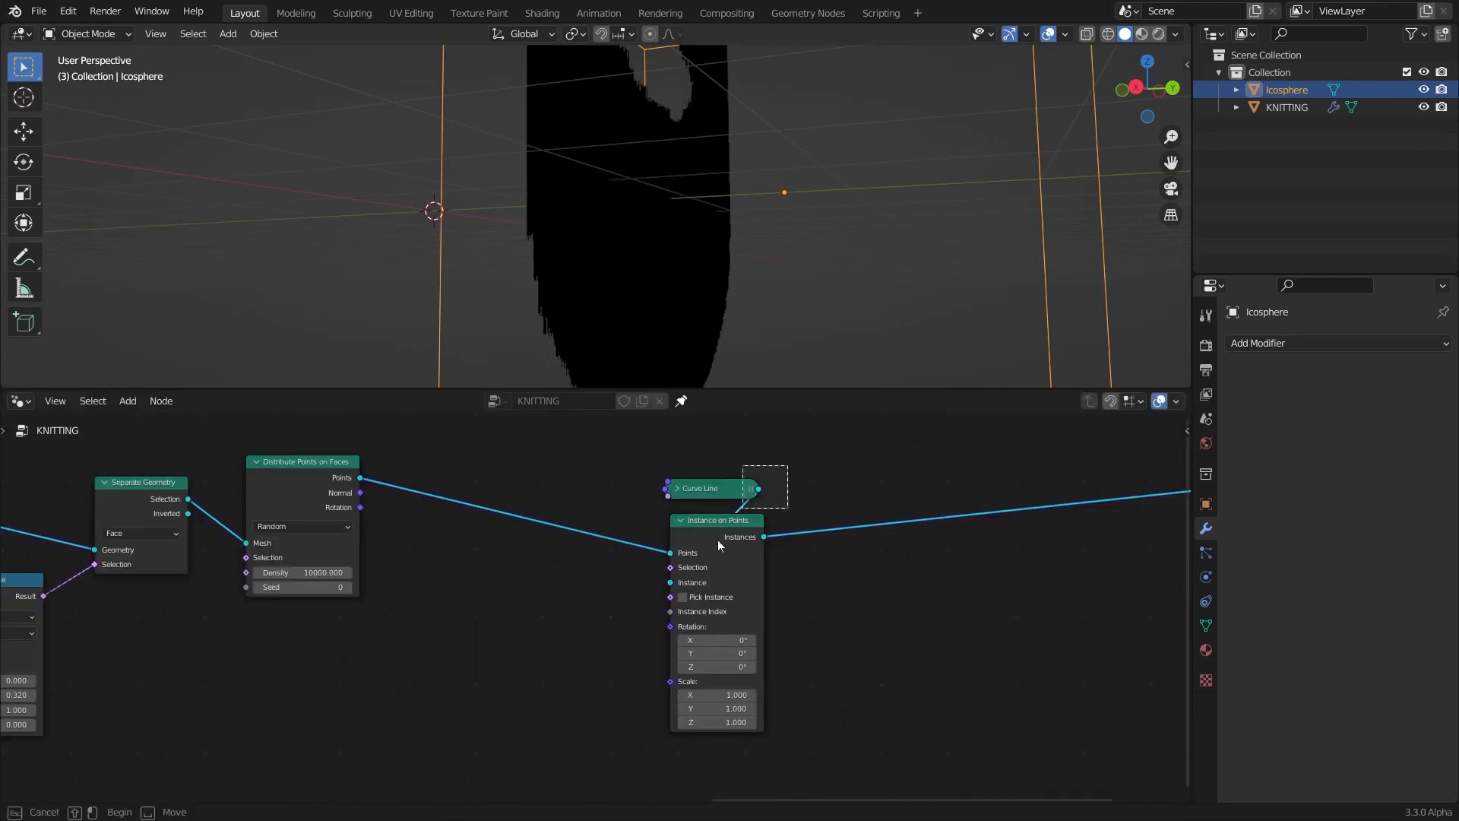
Add an Align Euler to Vector node feeding the Rotation input of Instance on Points
middle_click_drag(691, 619, 880, 608)
scroll(880, 608, "up", 1)
left_click_drag(862, 620, 711, 640)
type("alig")
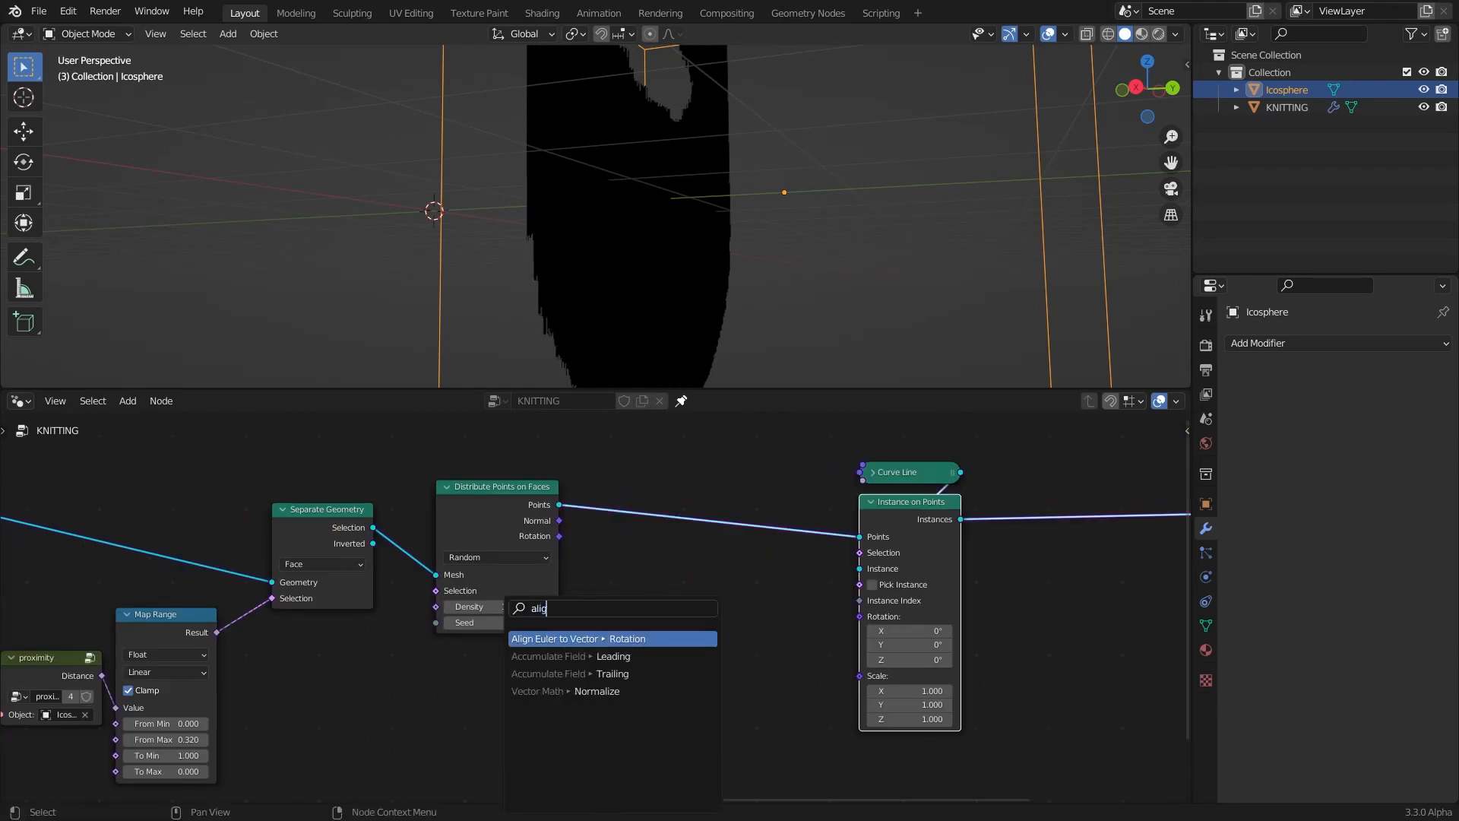
key("Return")
left_click(729, 631)
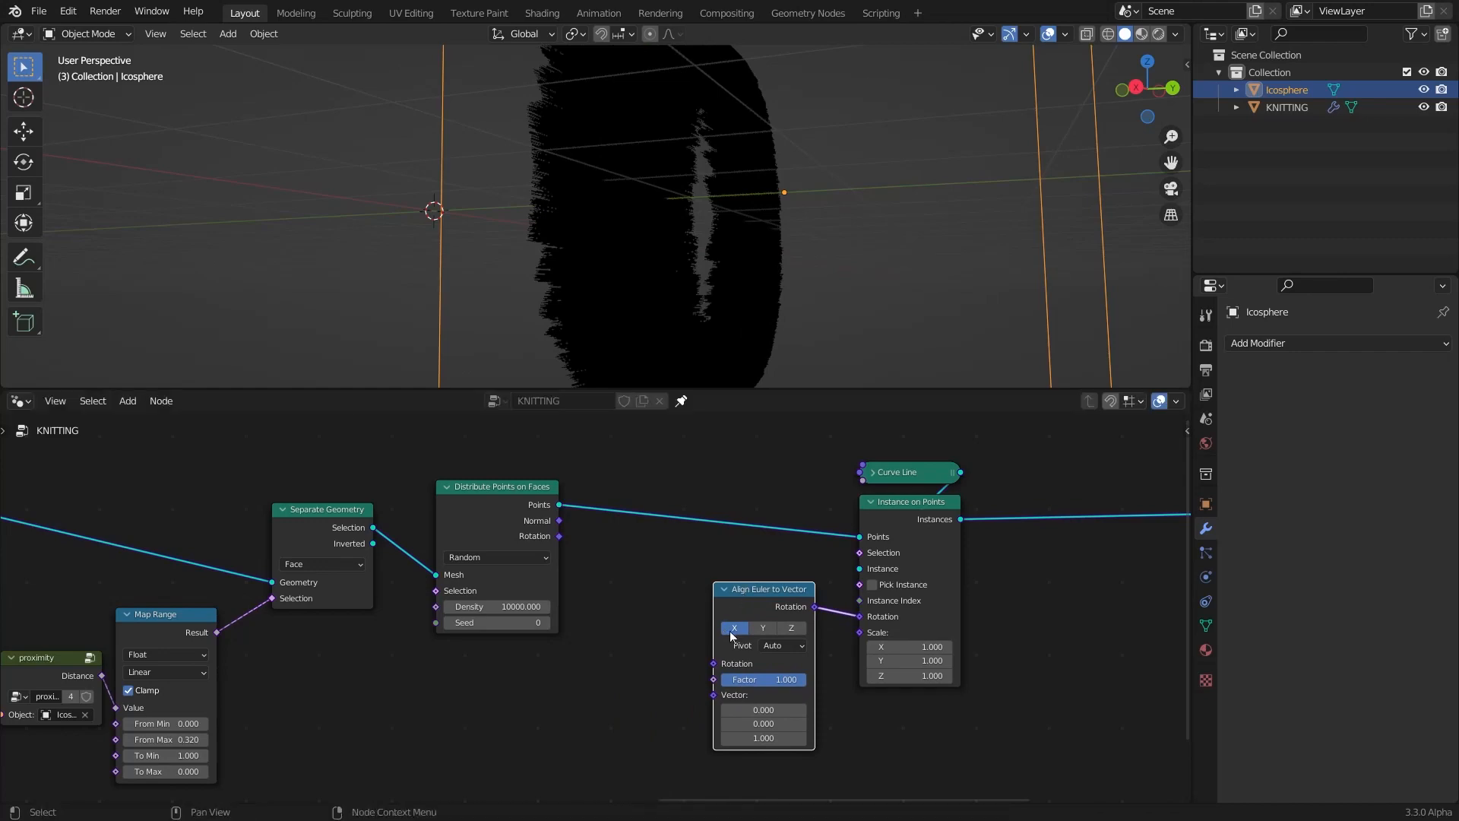
Set Align Euler to Vector to the Z axis and link the distributed points' Normal to its Vector input
left_click(795, 628)
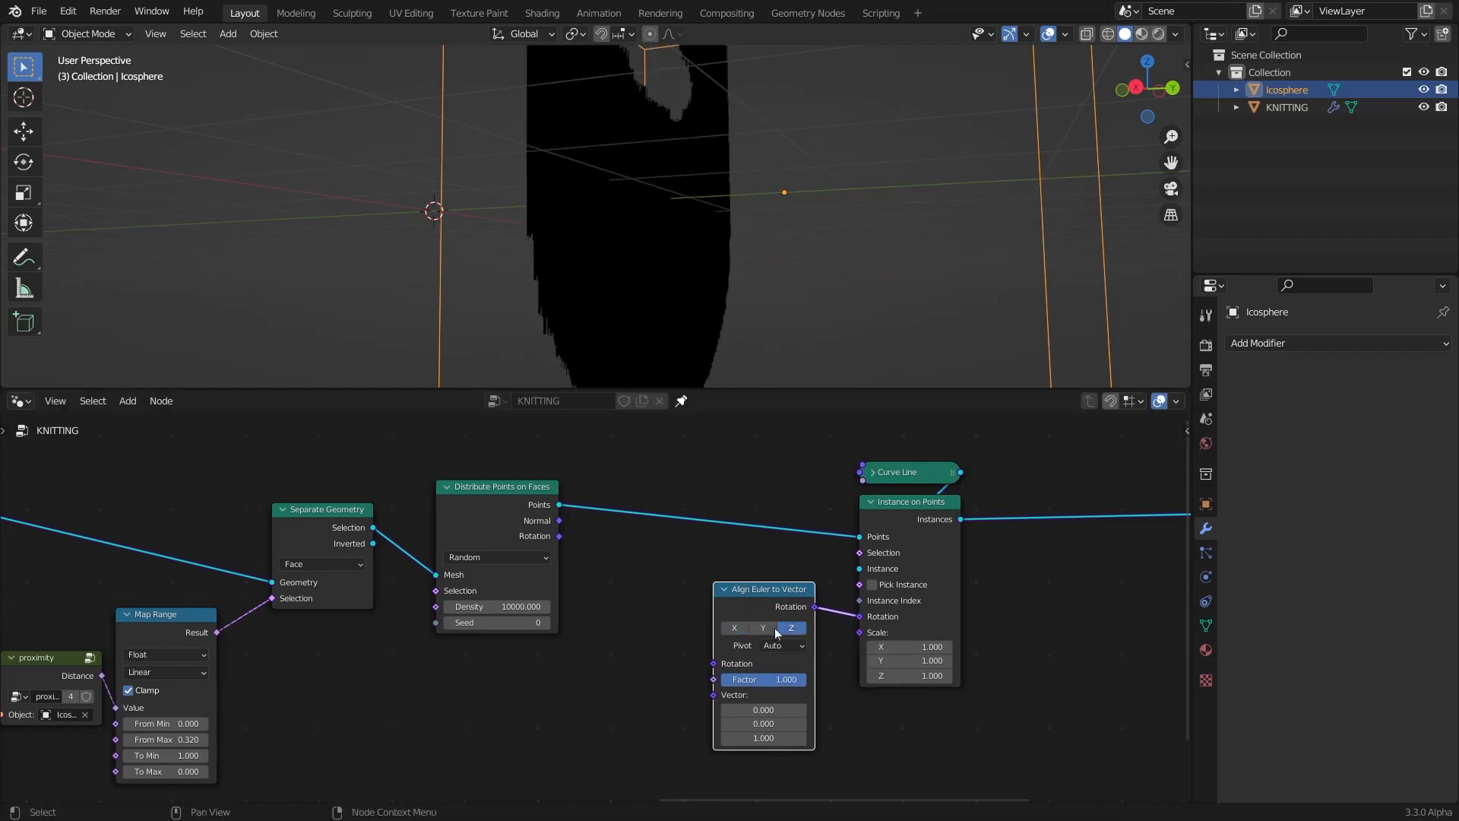
left_click_drag(559, 521, 713, 695)
scroll(548, 255, "down", 5)
middle_click_drag(547, 255, 819, 241)
Insert a Join Geometry node before the Group Output and link the displacement frame's Geometry output into it
key("shift+a")
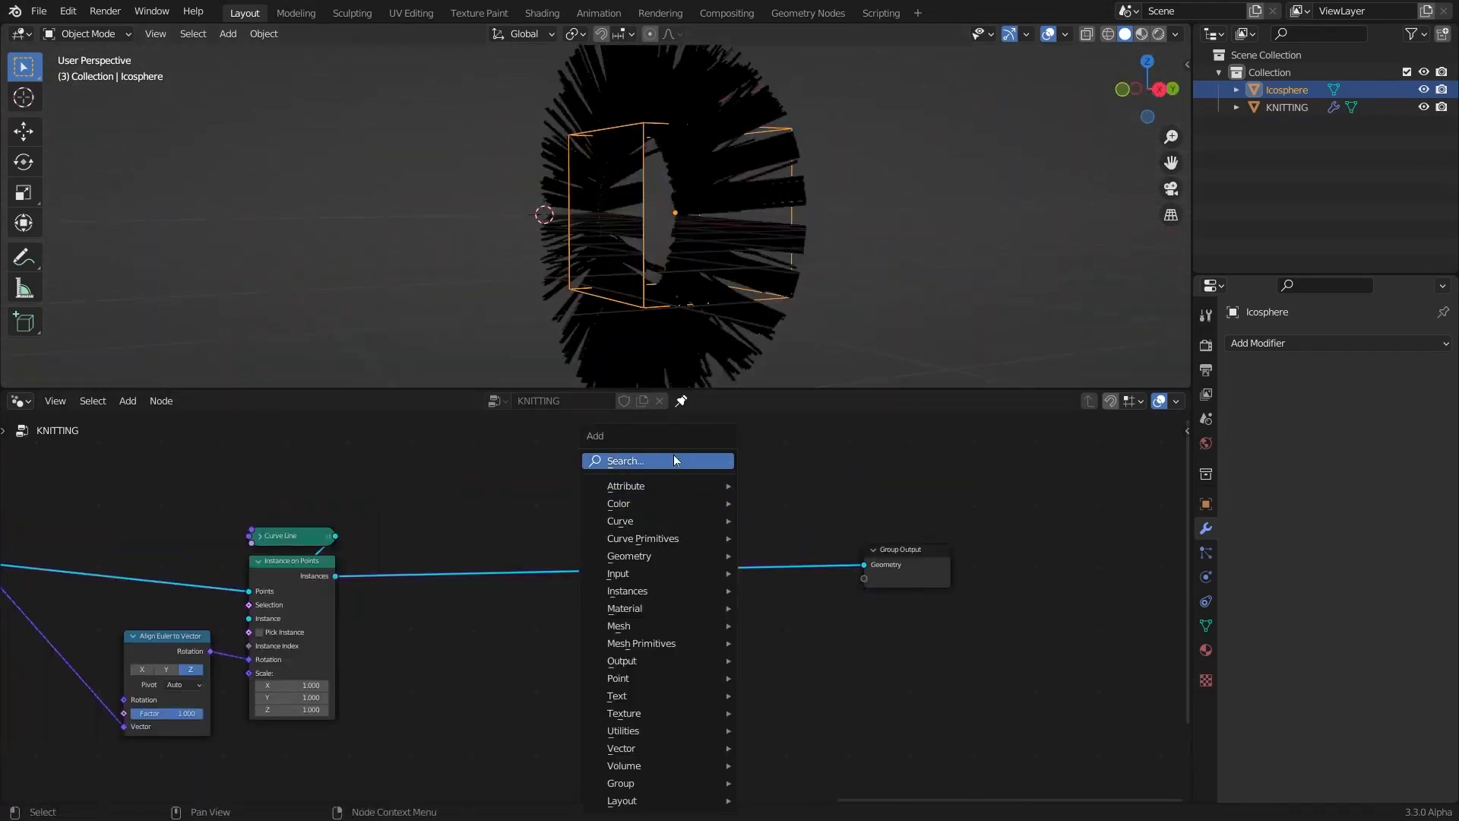
left_click(674, 454)
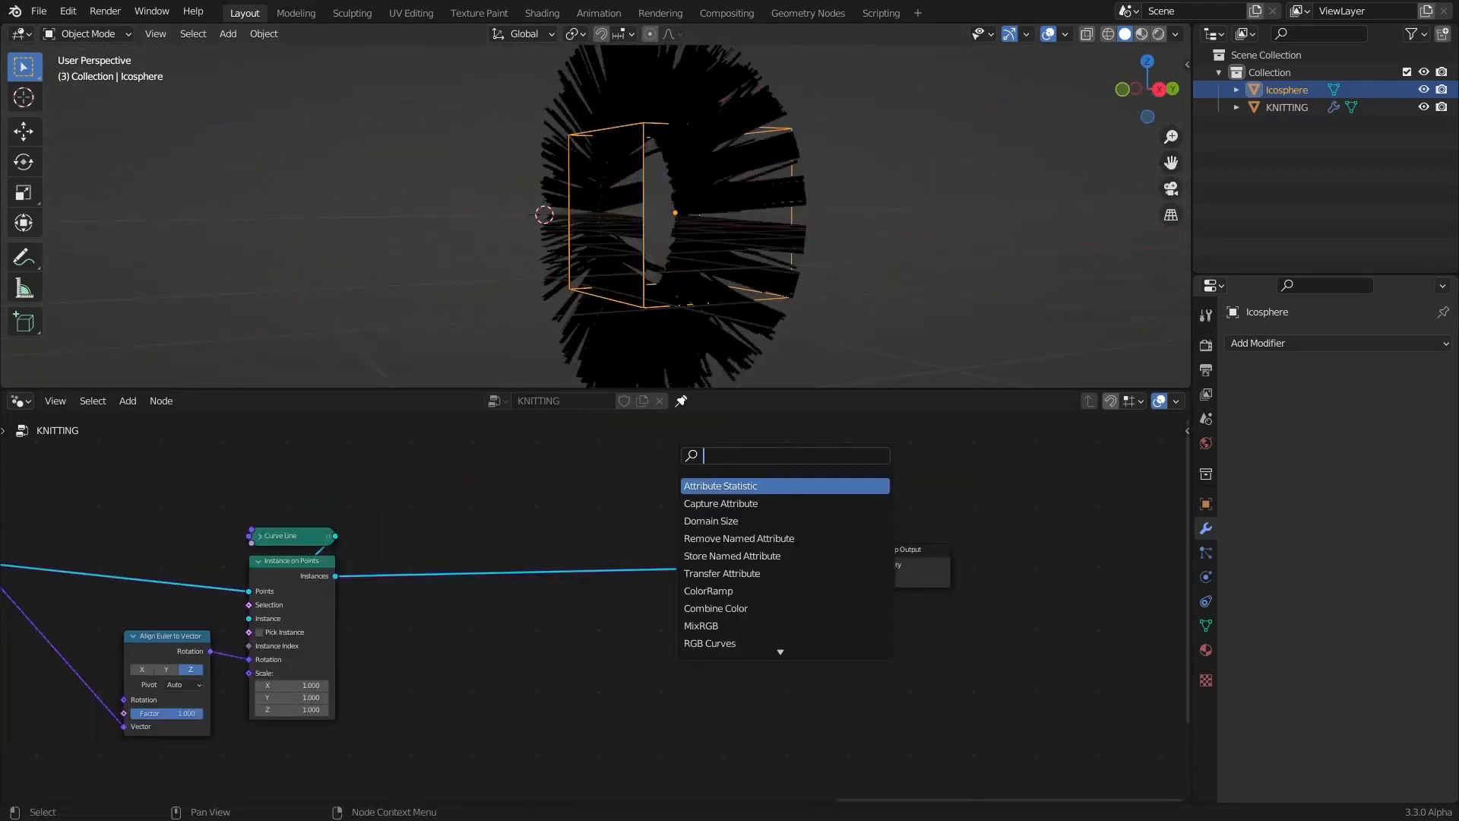
type("join")
left_click(730, 503)
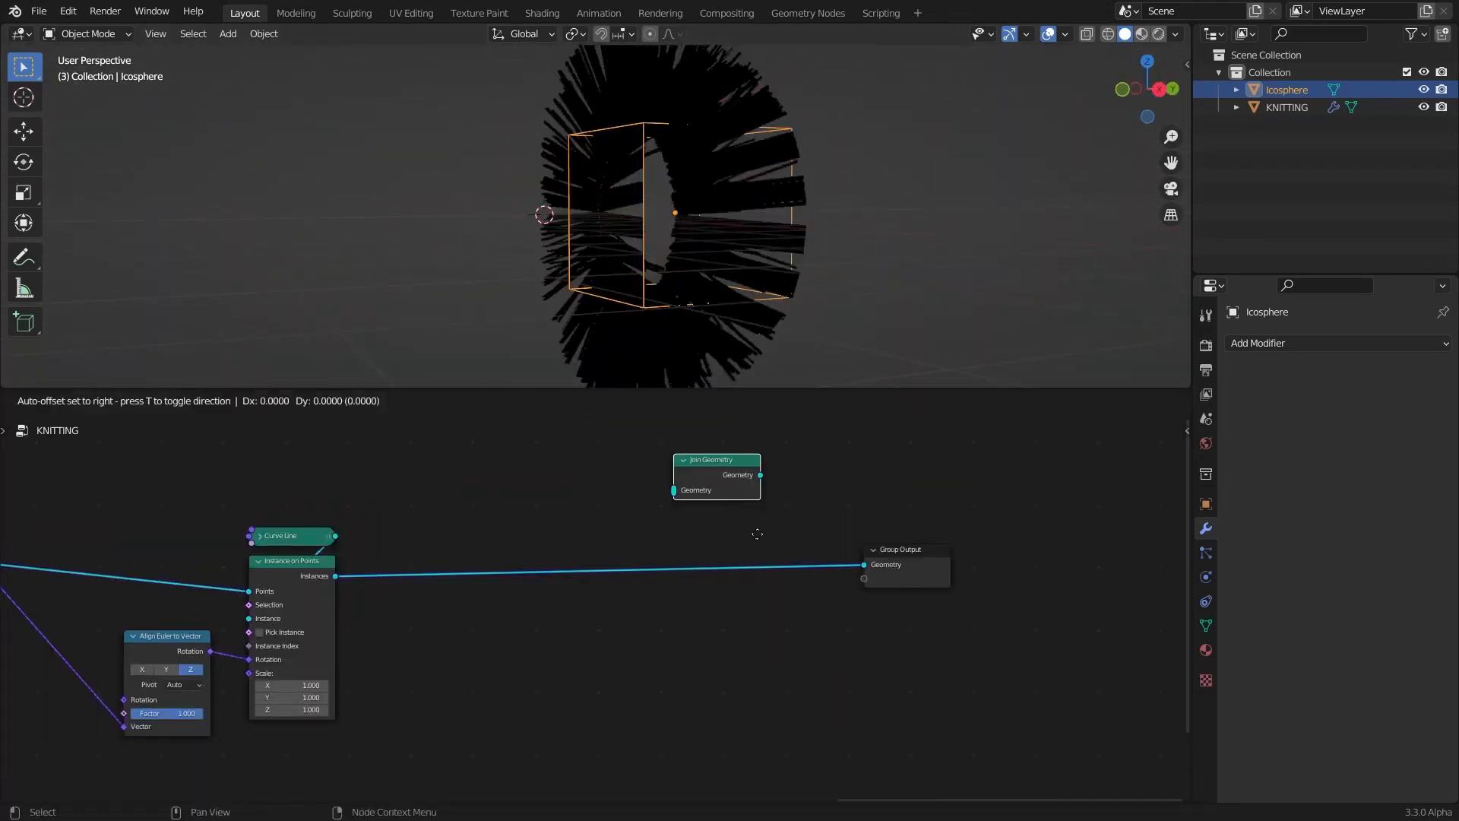
left_click(778, 583)
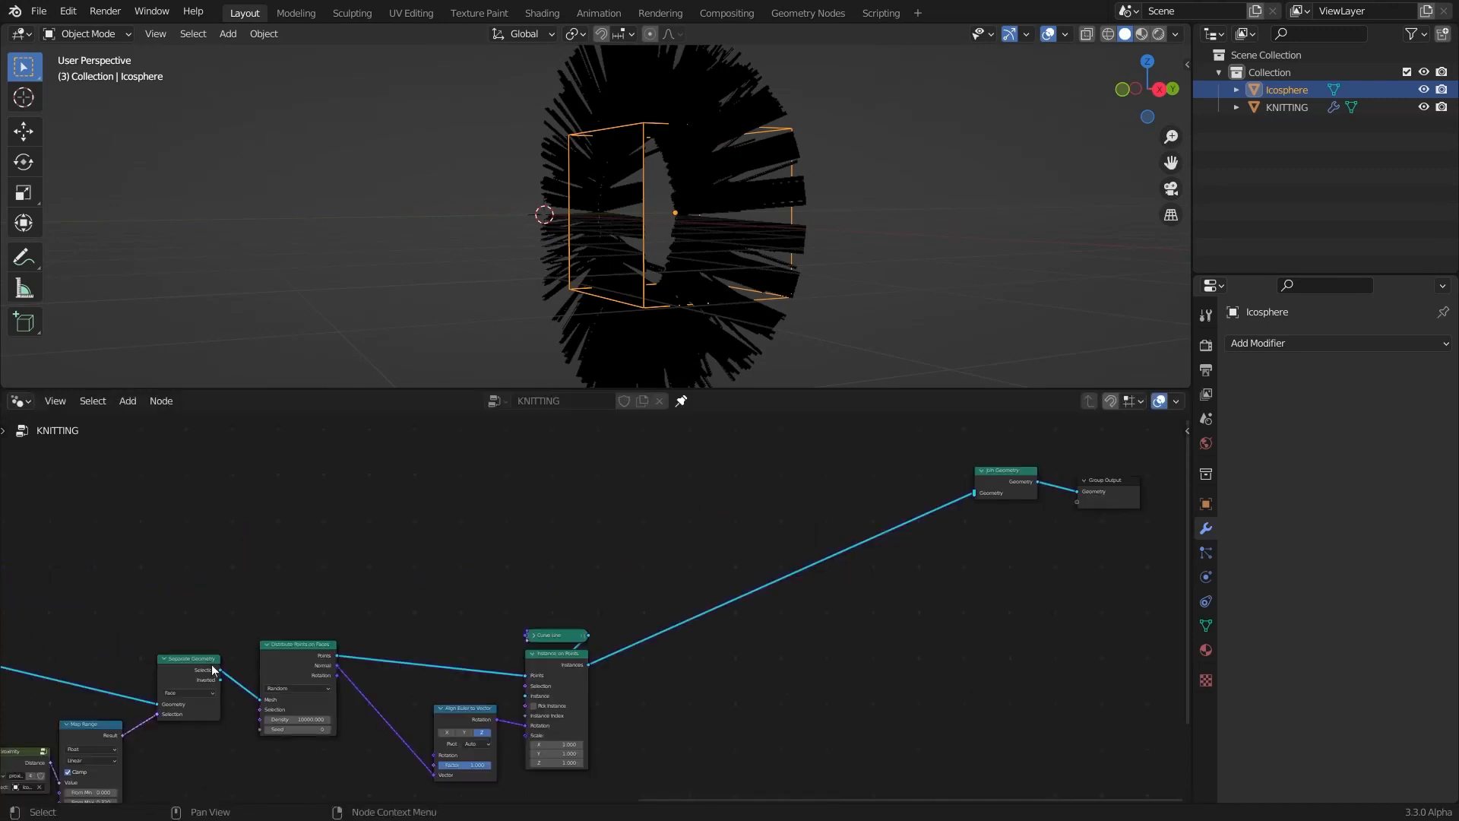
scroll(217, 671, "down", 2)
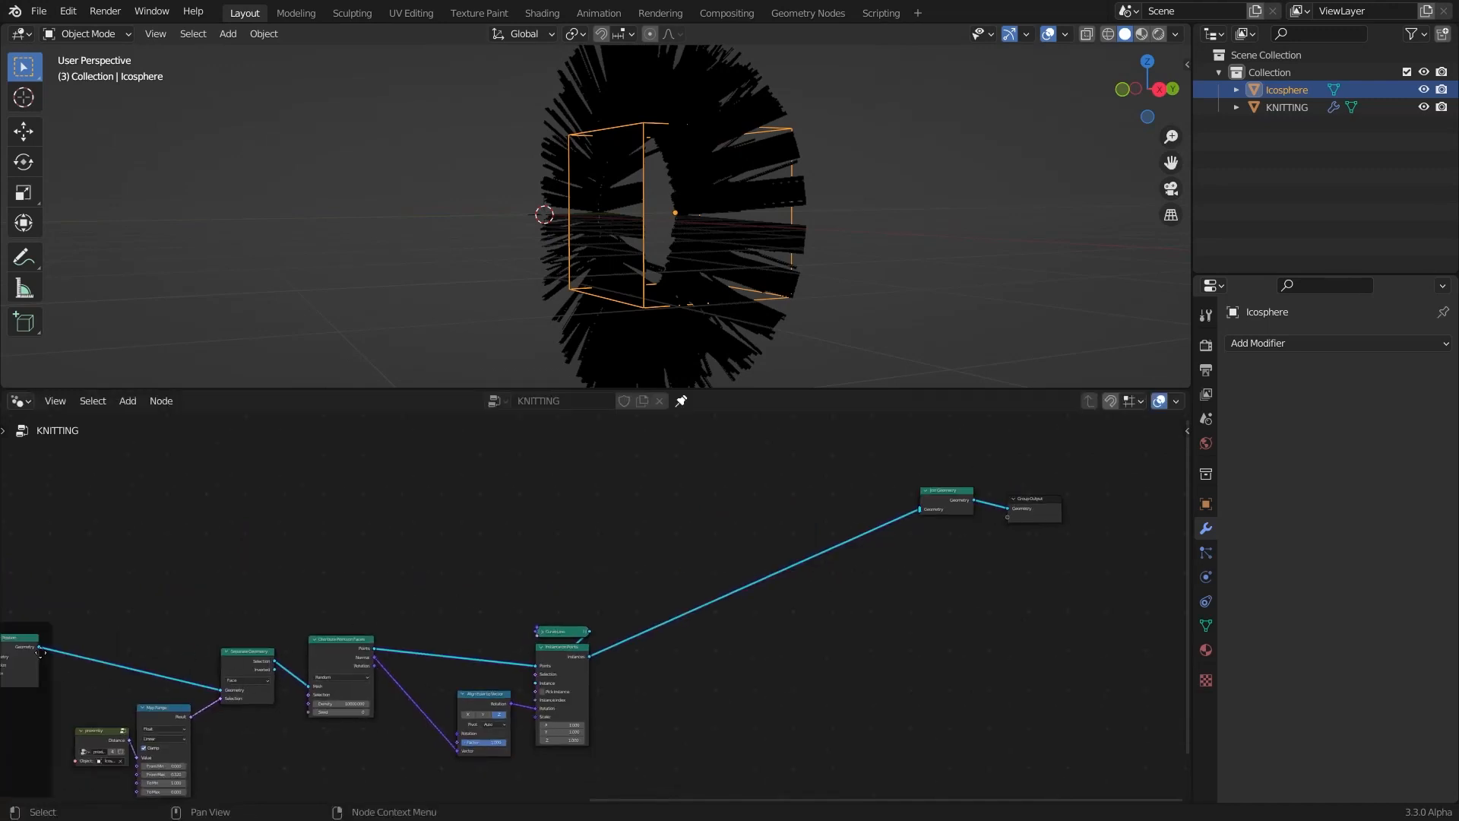
left_click_drag(39, 647, 920, 509)
Set the Density of Distribute Points on Faces to 600
middle_click_drag(760, 244, 710, 165)
scroll(427, 697, "up", 3)
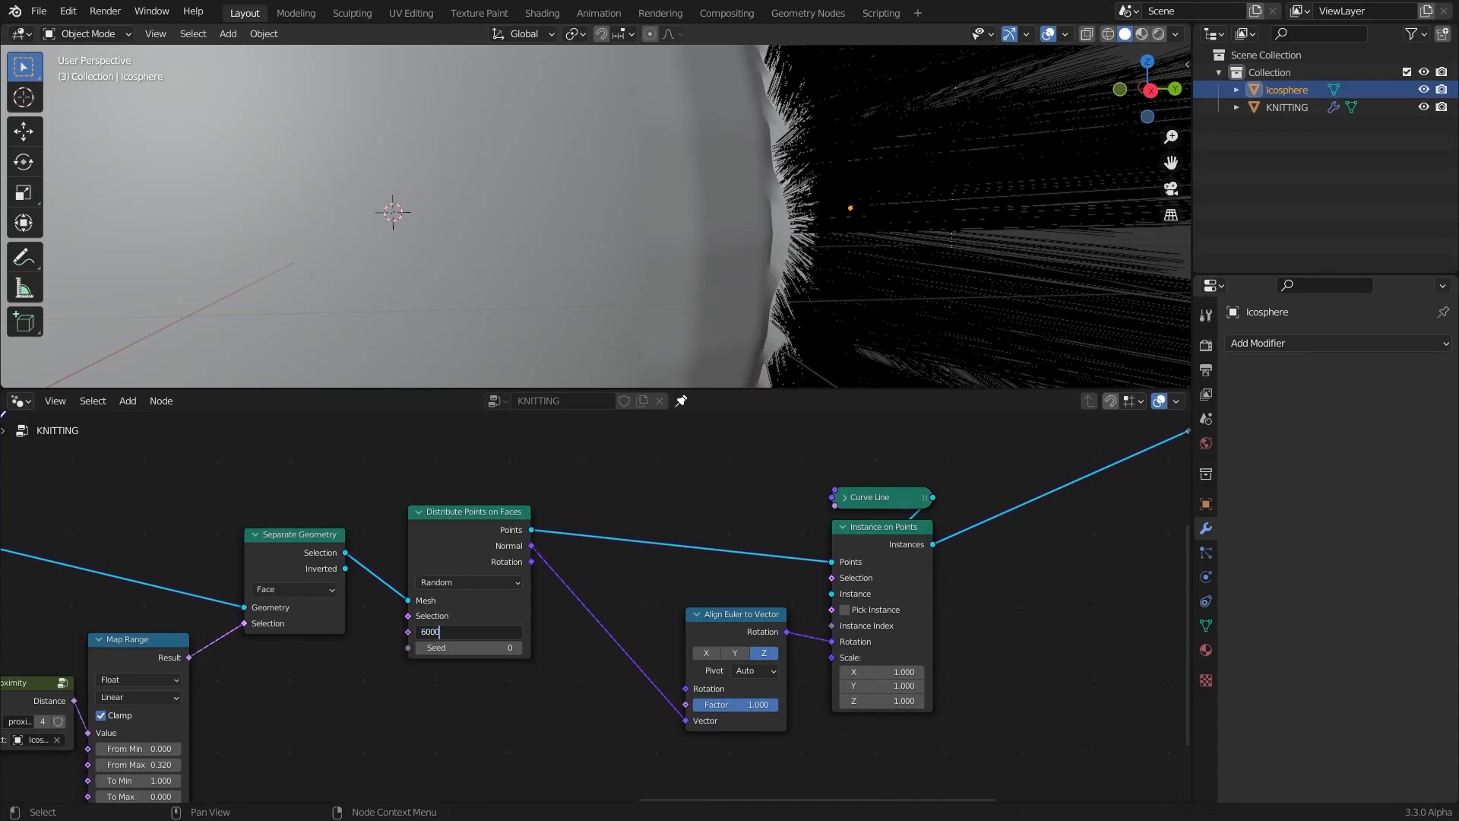
key("Return")
Move the Icosphere about 1.65 m up and about 0.84 m along negative Y to shift the cut on the sphere
key("g")
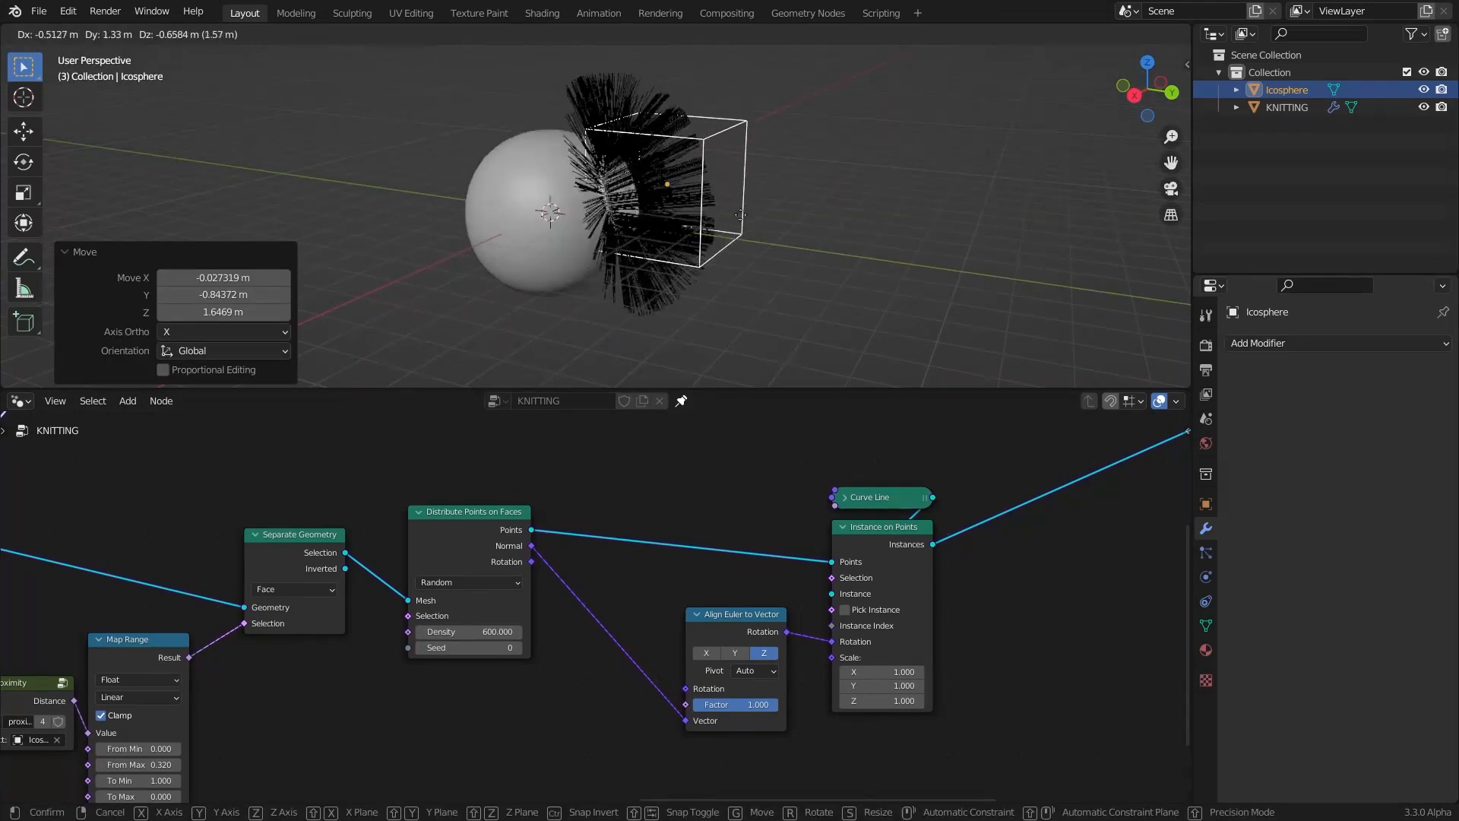
right_click(700, 227)
scroll(659, 289, "up", 5)
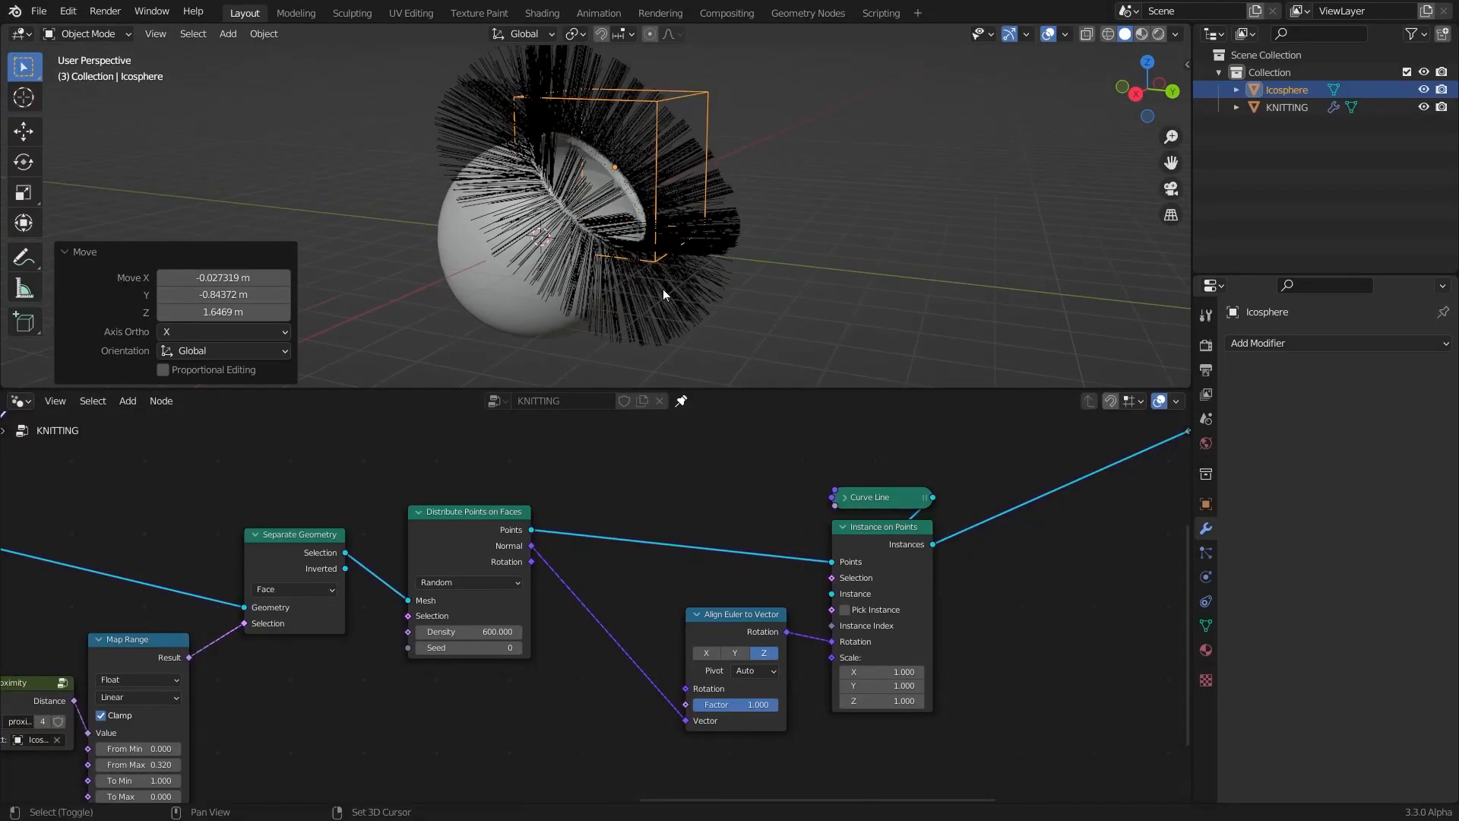
Draw an annotation stroke in the viewport from the hole's rim outward along the threads
scroll(659, 292, "down", 5)
middle_click_drag(651, 295, 553, 250)
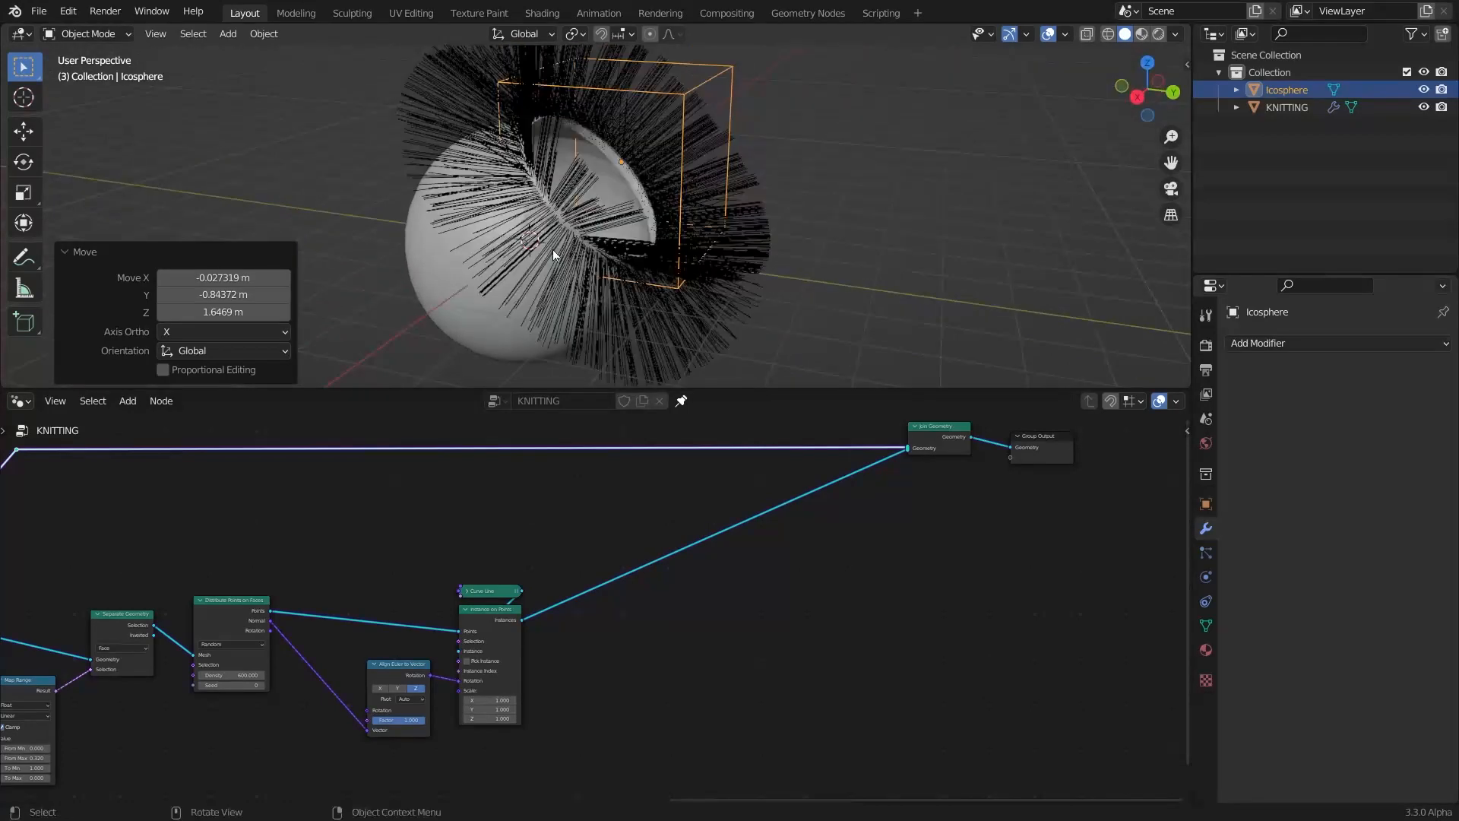
left_click(23, 263)
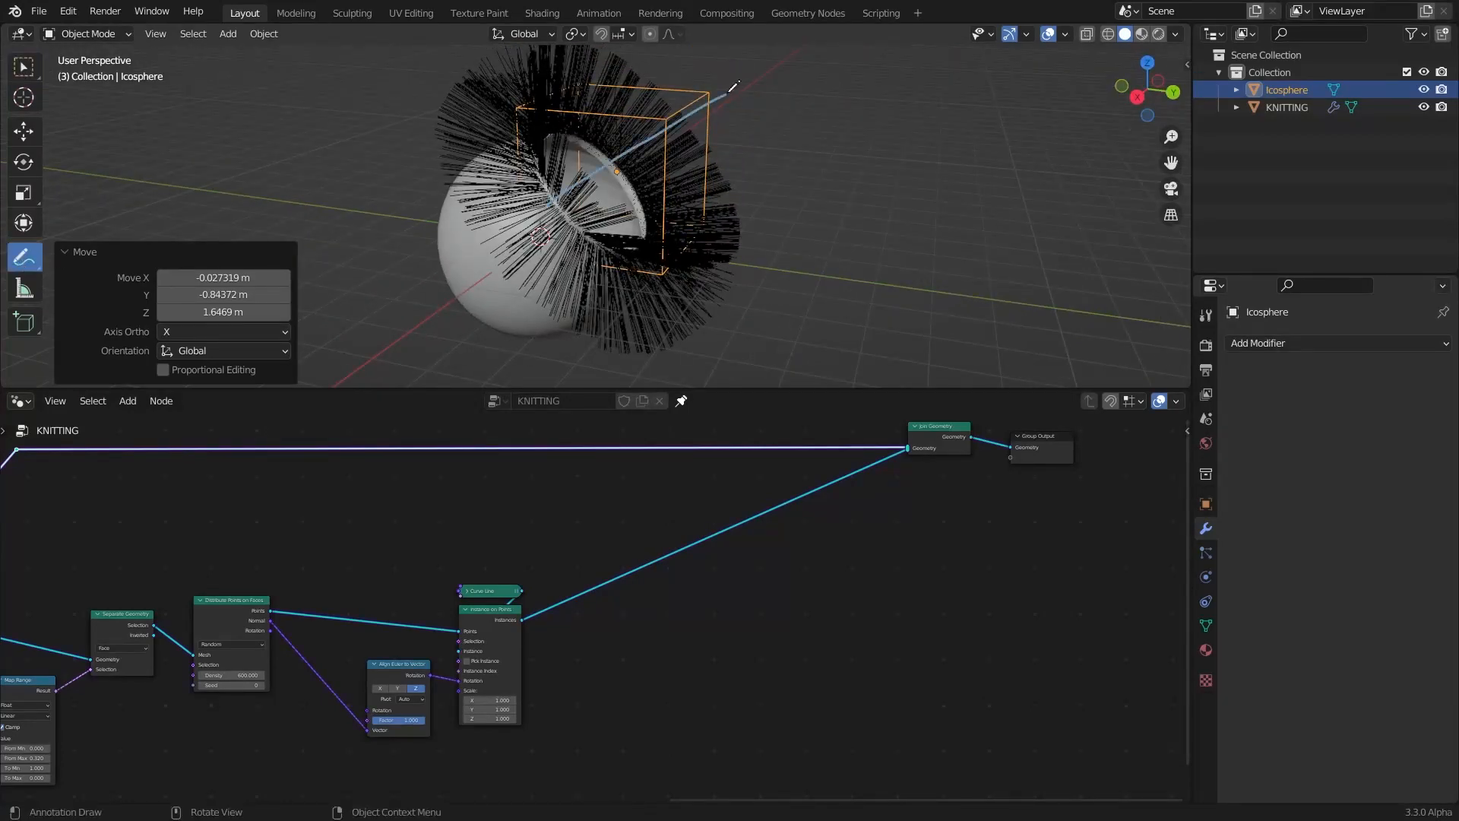
left_click_drag(749, 71, 646, 88)
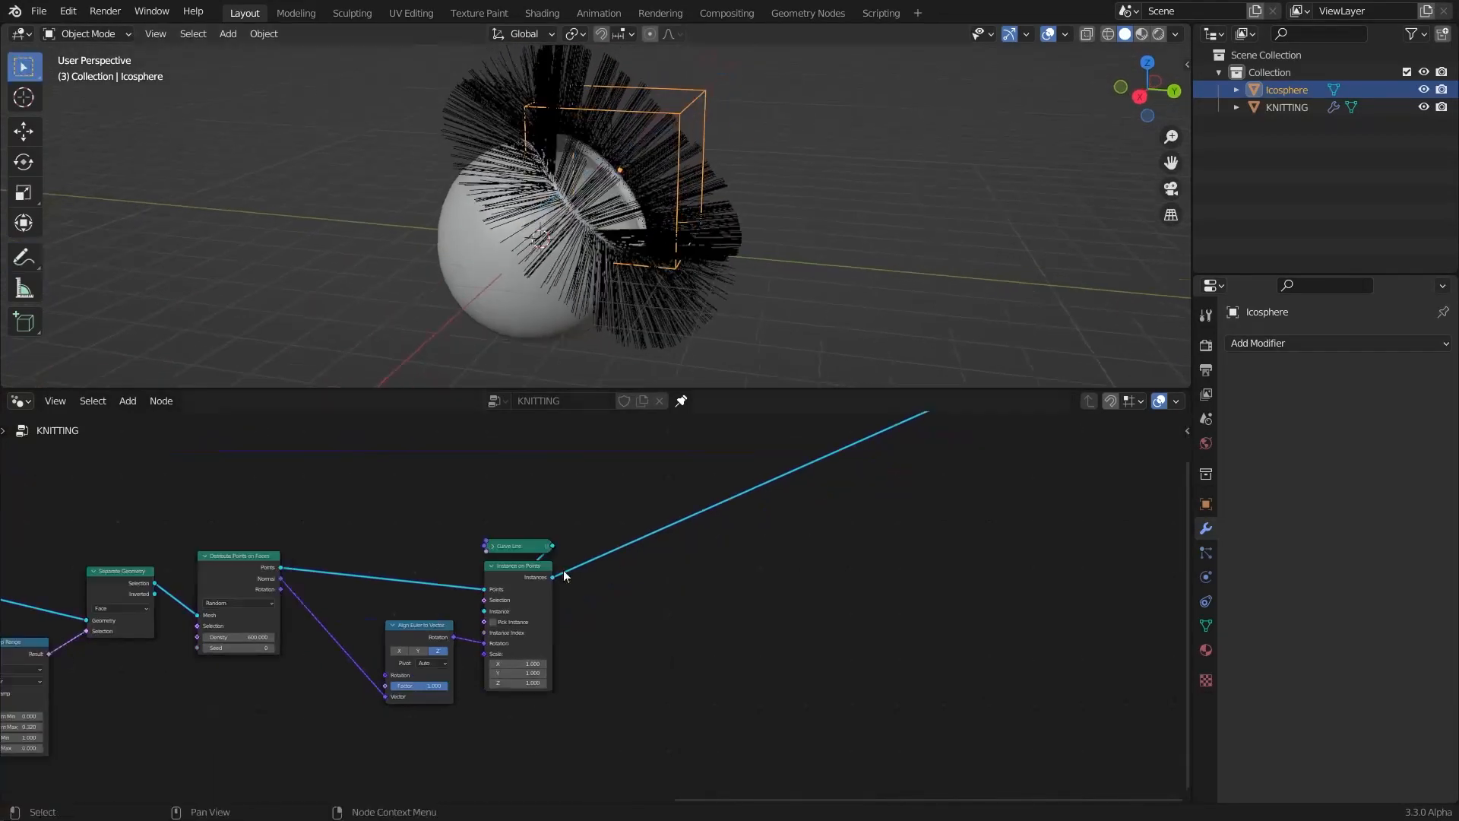
Insert a Set Position node between Instance on Points and Join Geometry
scroll(685, 591, "down", 2)
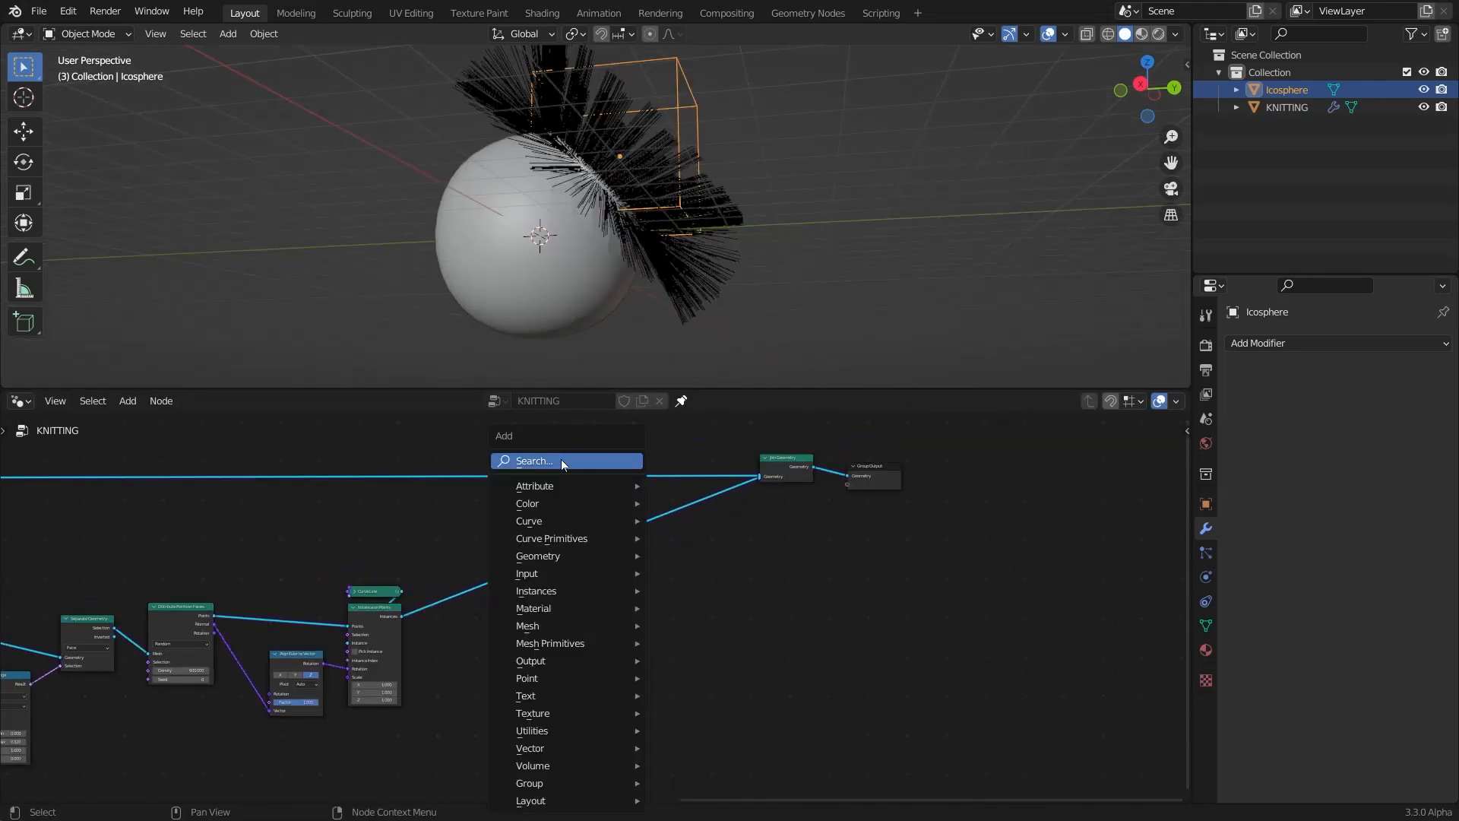
left_click(563, 462)
type("set")
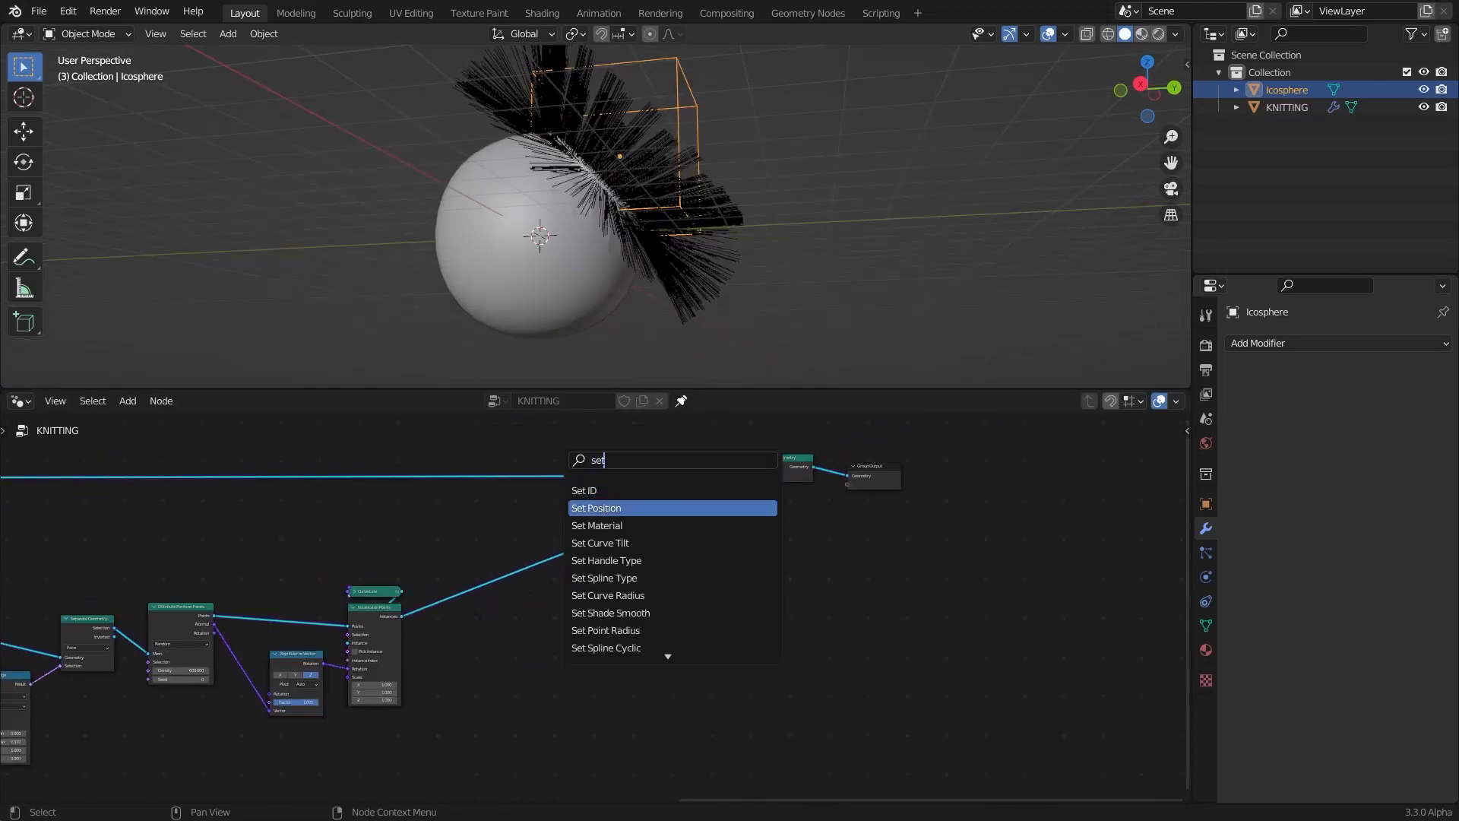
left_click(631, 509)
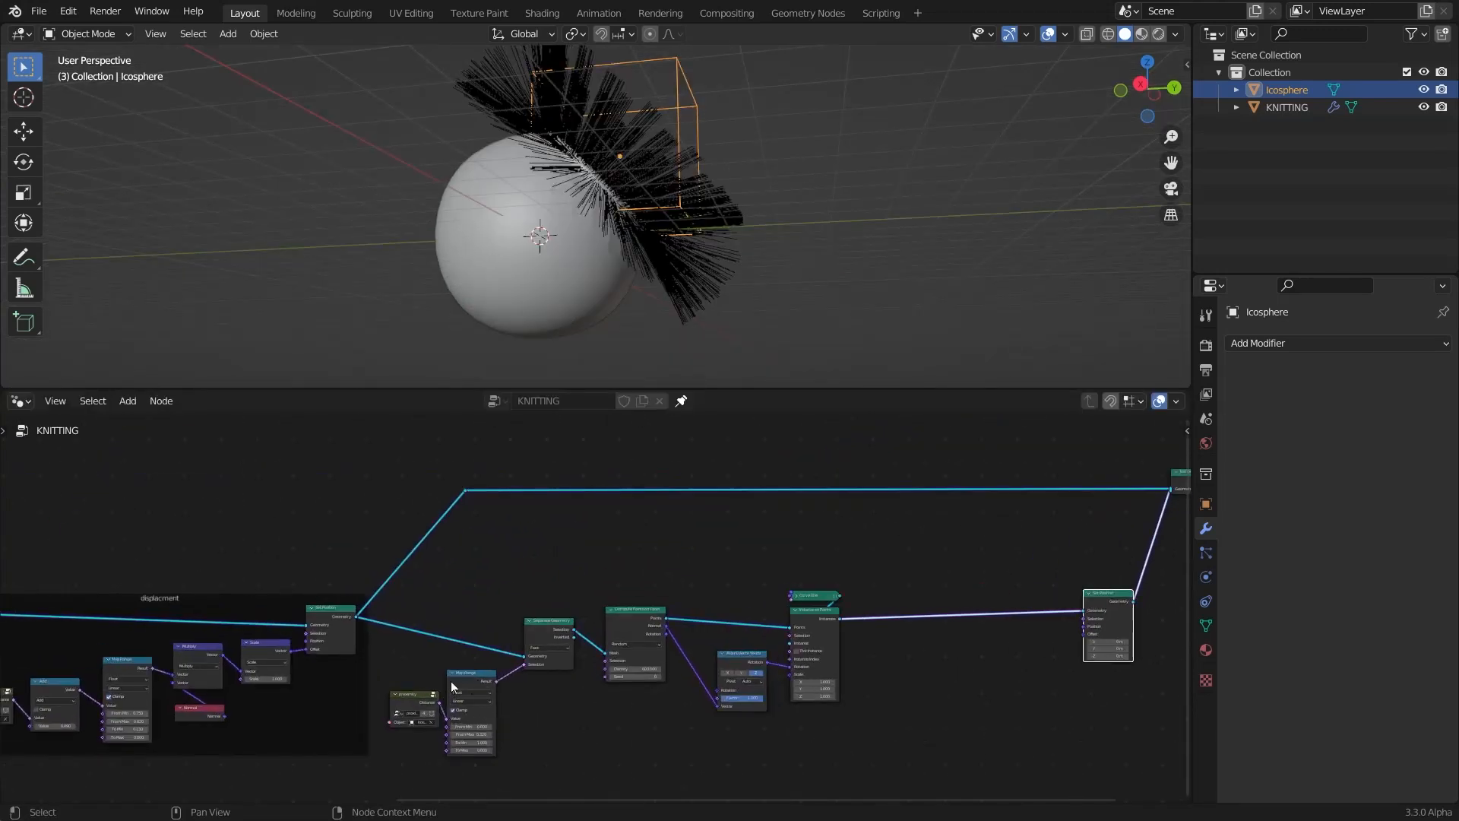
Tidy the Map Range node's placement, then frame the nodes from proximity through Instance on Points and label the frame "add threads"
left_click(450, 697)
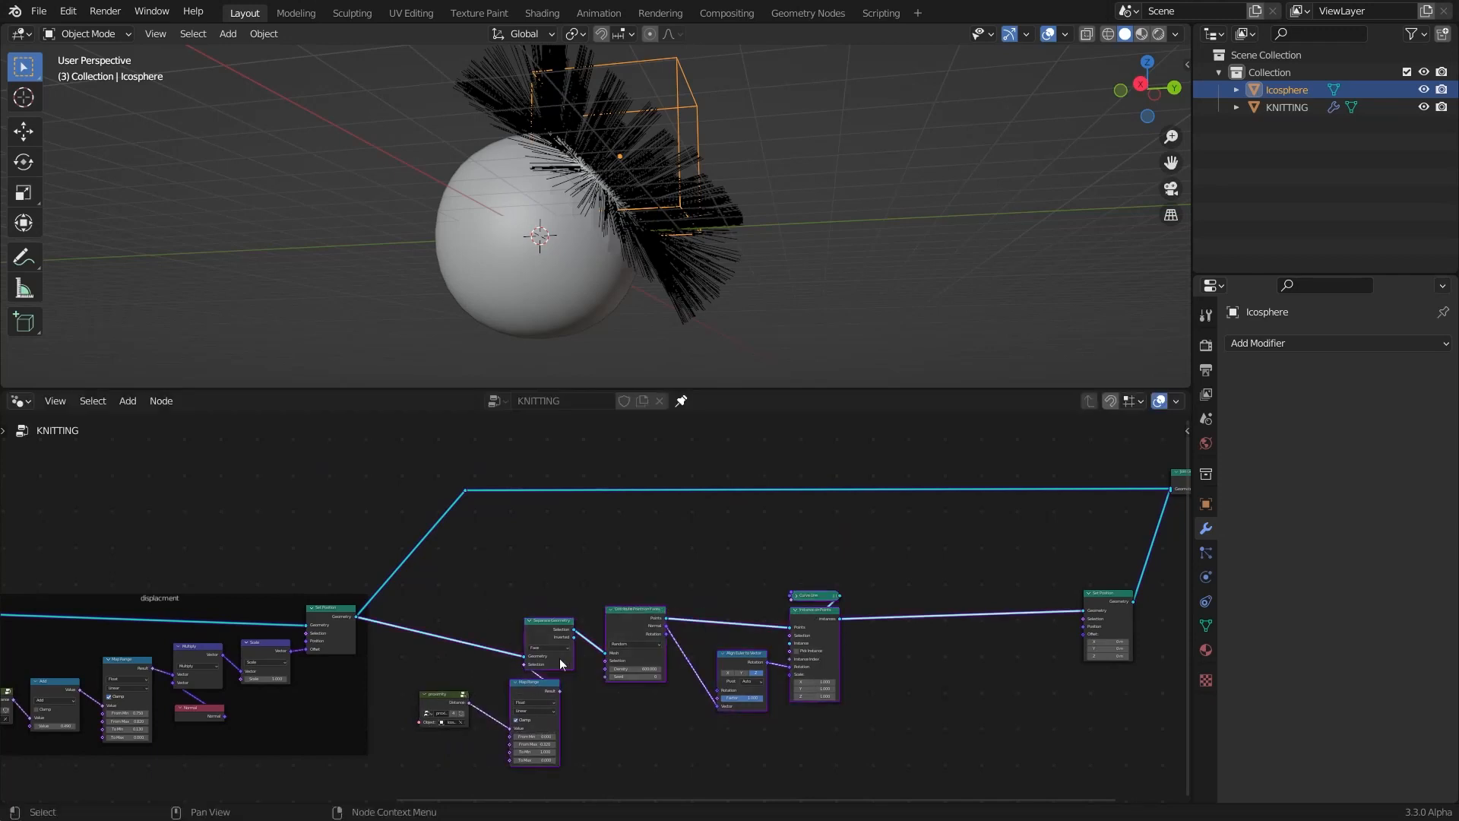
left_click_drag(869, 758, 380, 595)
scroll(371, 598, "down", 7)
scroll(626, 589, "up", 9)
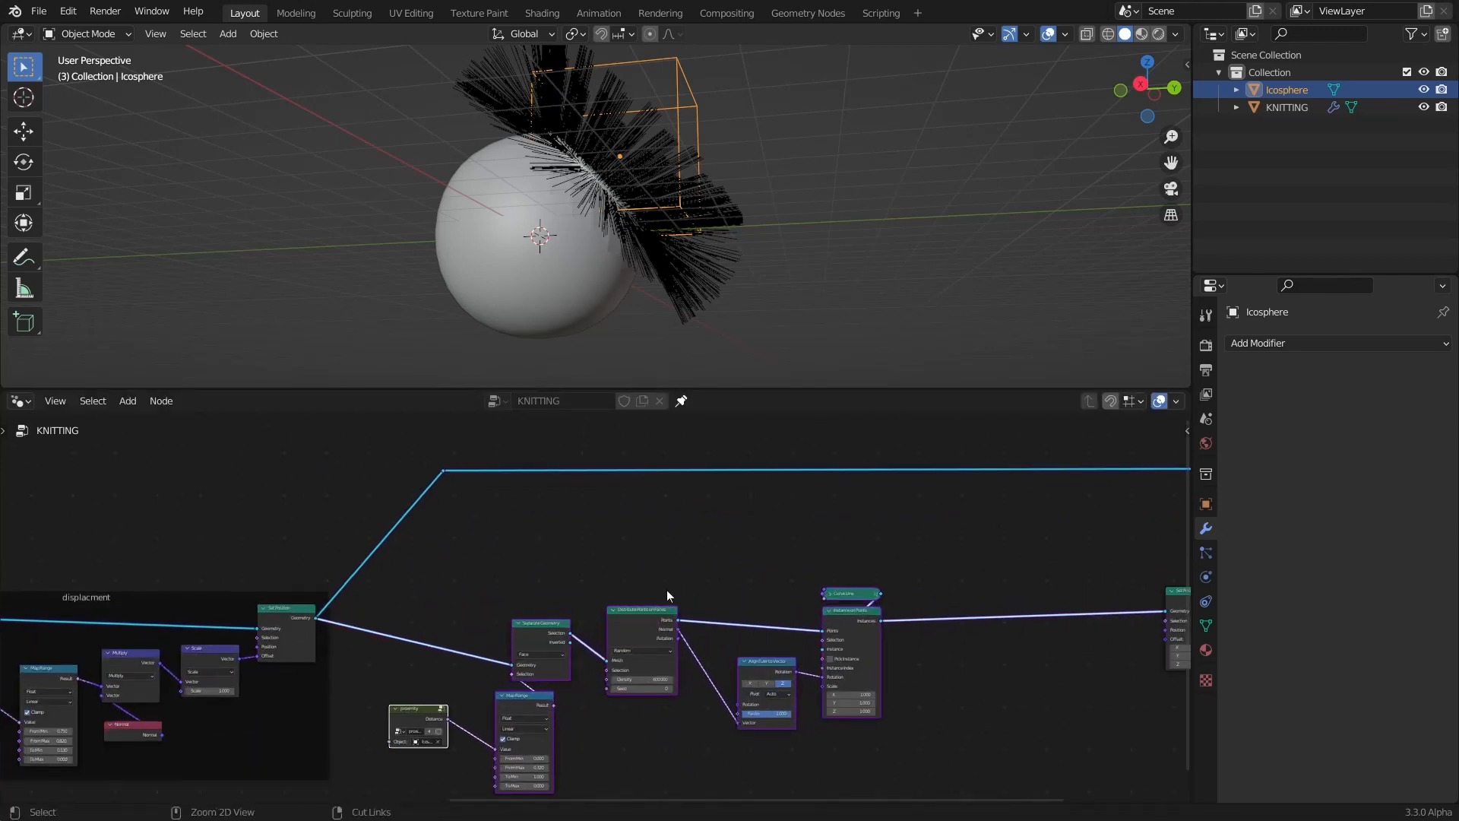
key("ctrl+j")
key("F2")
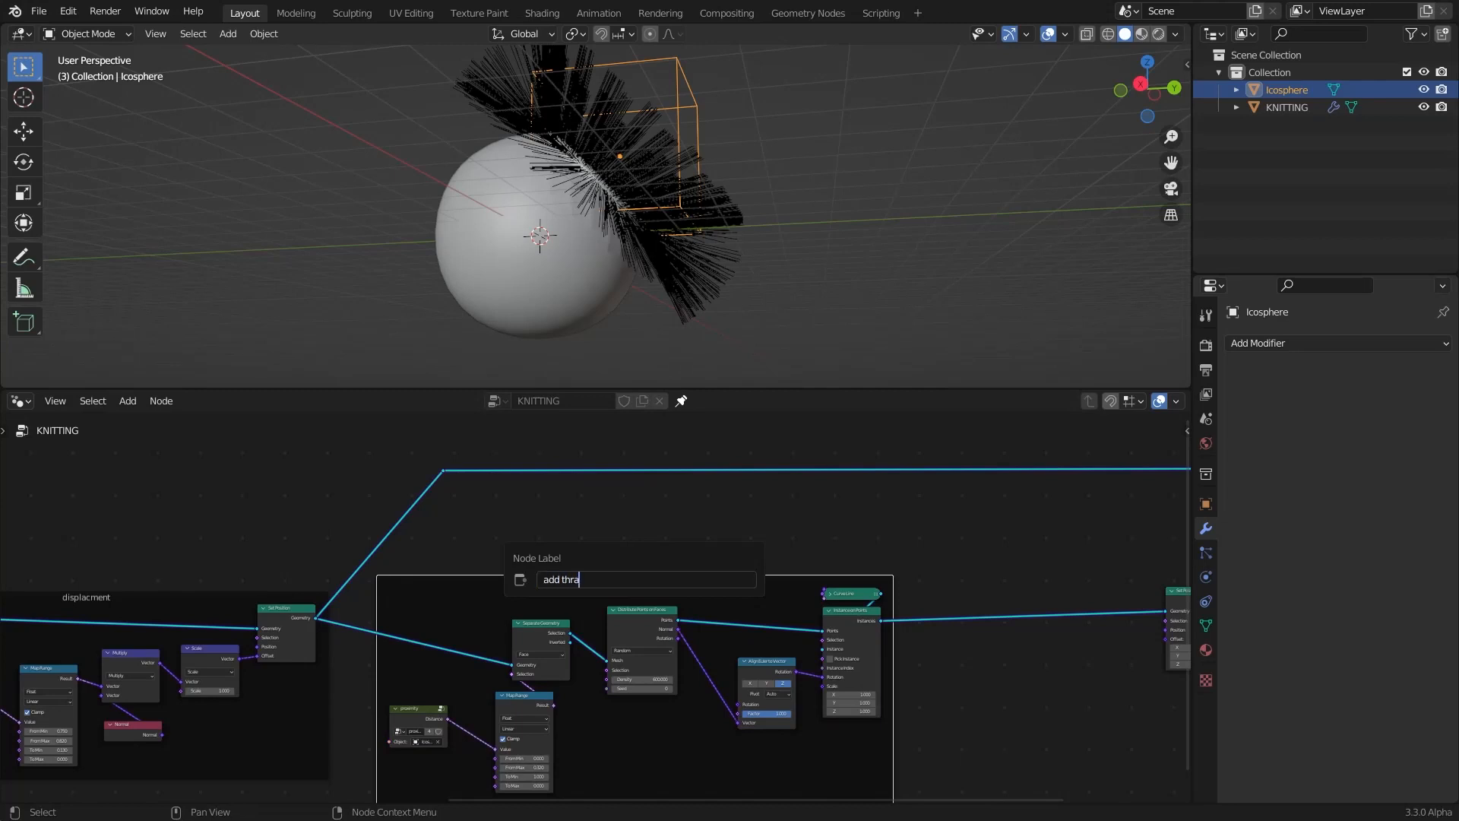
key("Return")
Move the Join Geometry, Group Output and Set Position nodes farther from the "add threads" frame to make room
key("g")
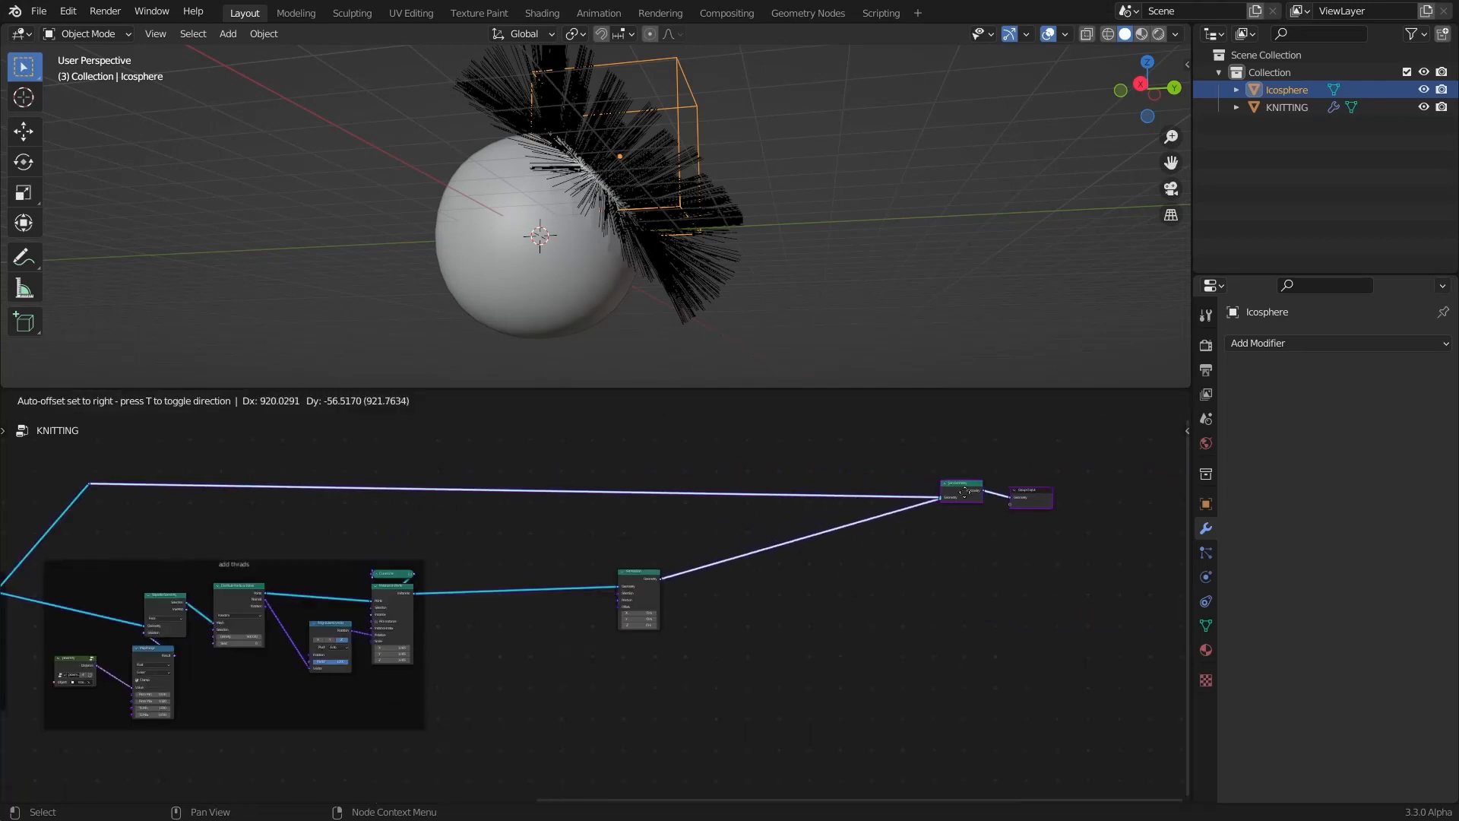
left_click(727, 527)
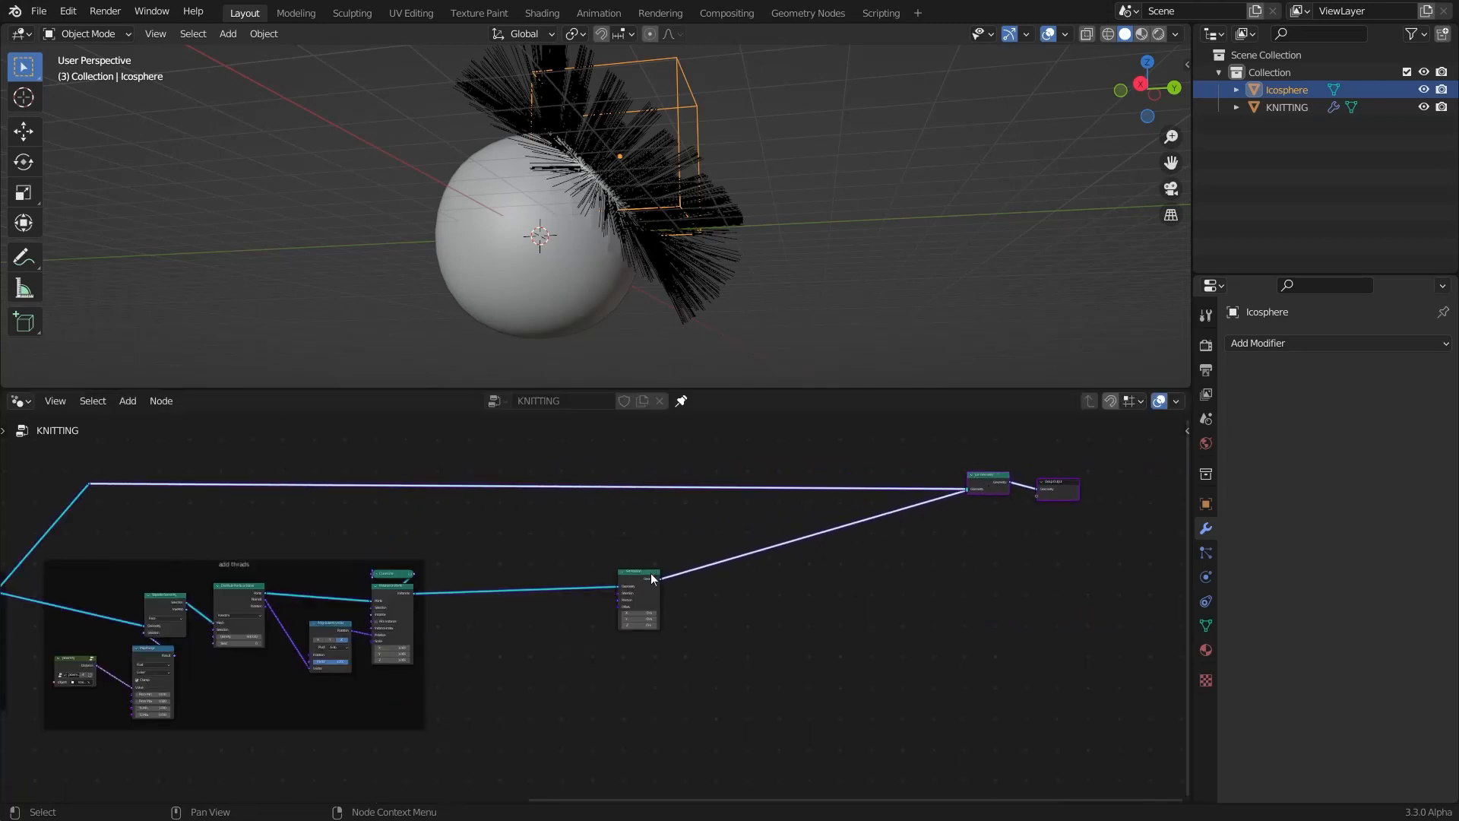
left_click_drag(650, 573, 729, 565)
Insert a Realize Instances node between Instance on Points and Set Position
scroll(722, 559, "up", 1)
scroll(700, 163, "up", 2)
middle_click_drag(699, 158, 683, 213)
scroll(682, 213, "up", 3)
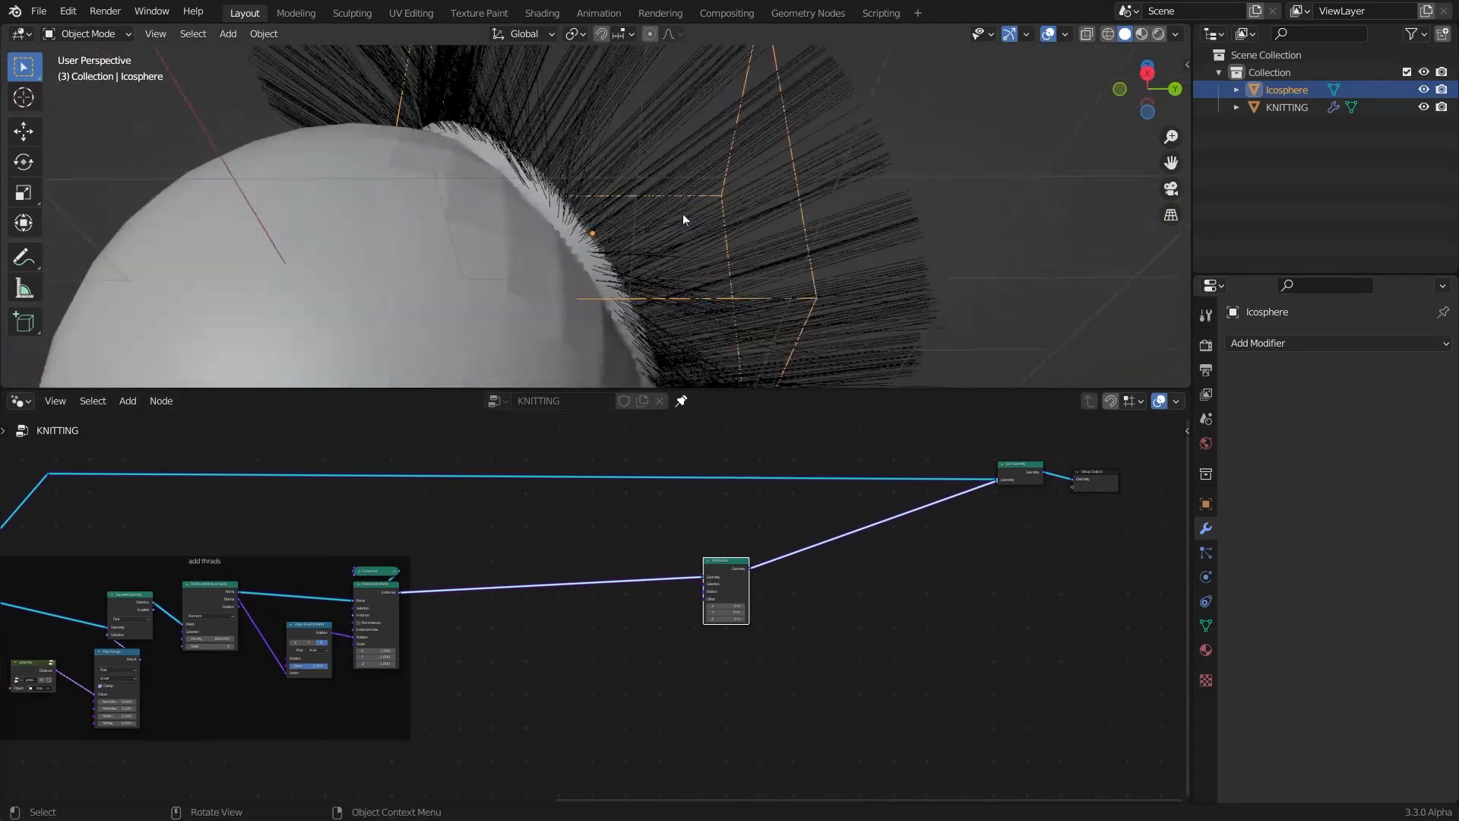
scroll(682, 214, "up", 2)
scroll(509, 575, "up", 2)
type("rea")
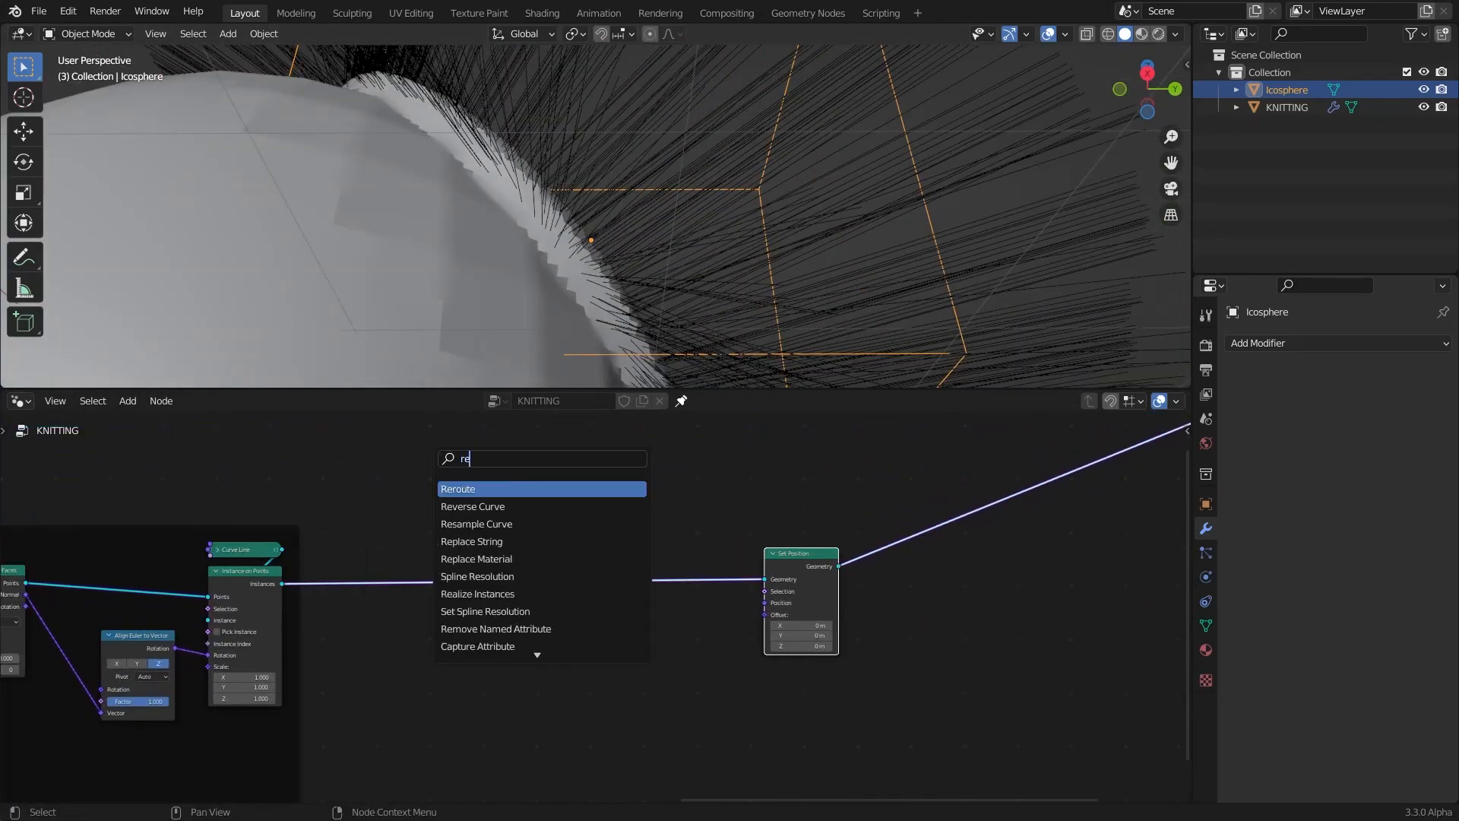
key("Return")
left_click(368, 576)
scroll(532, 252, "down", 2)
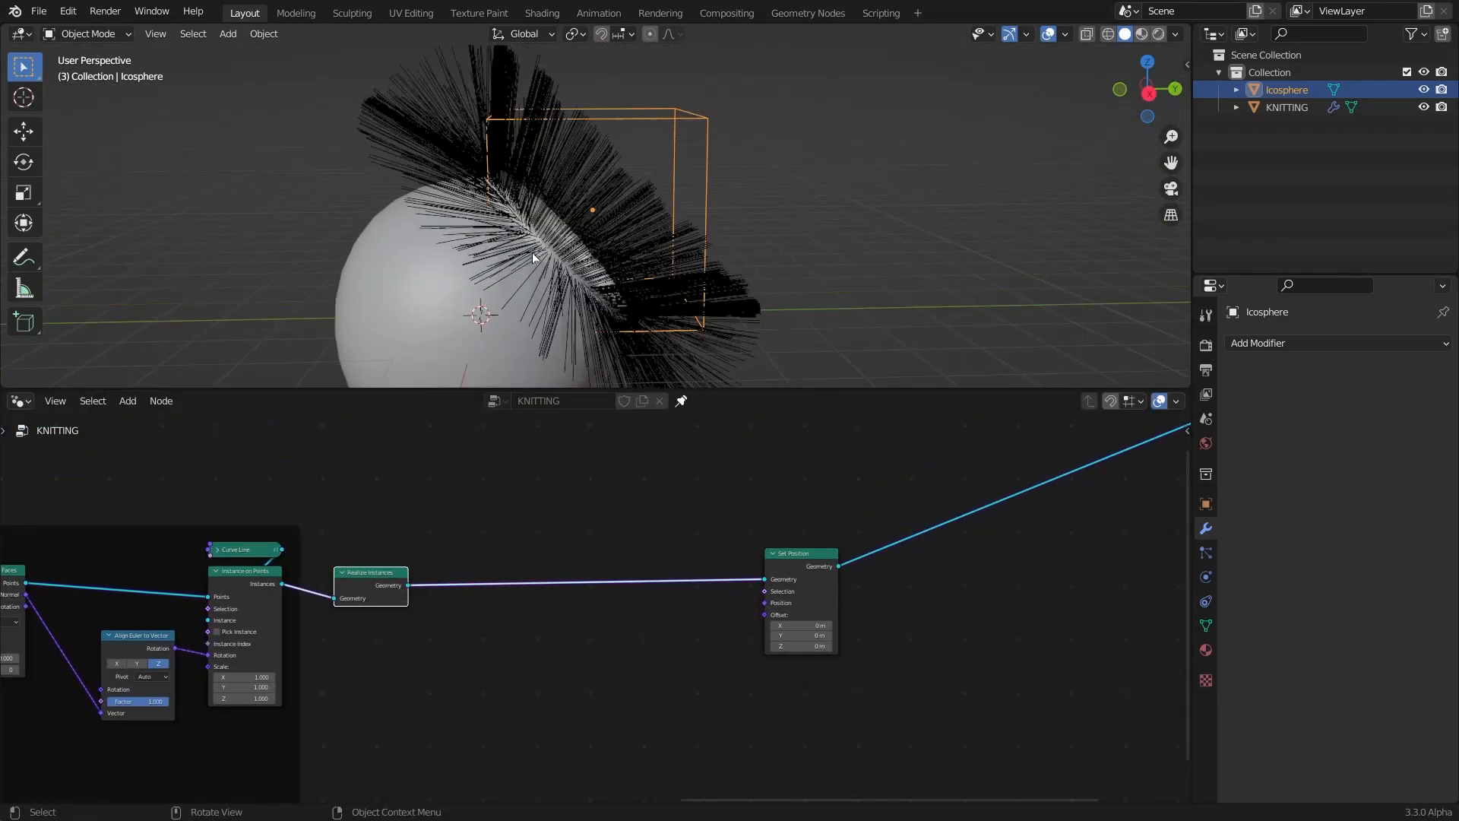
Add an Endpoint Selection node feeding the Selection input of Set Position and place it above that node
scroll(532, 252, "up", 1)
middle_click_drag(421, 180, 504, 216)
scroll(692, 464, "up", 1)
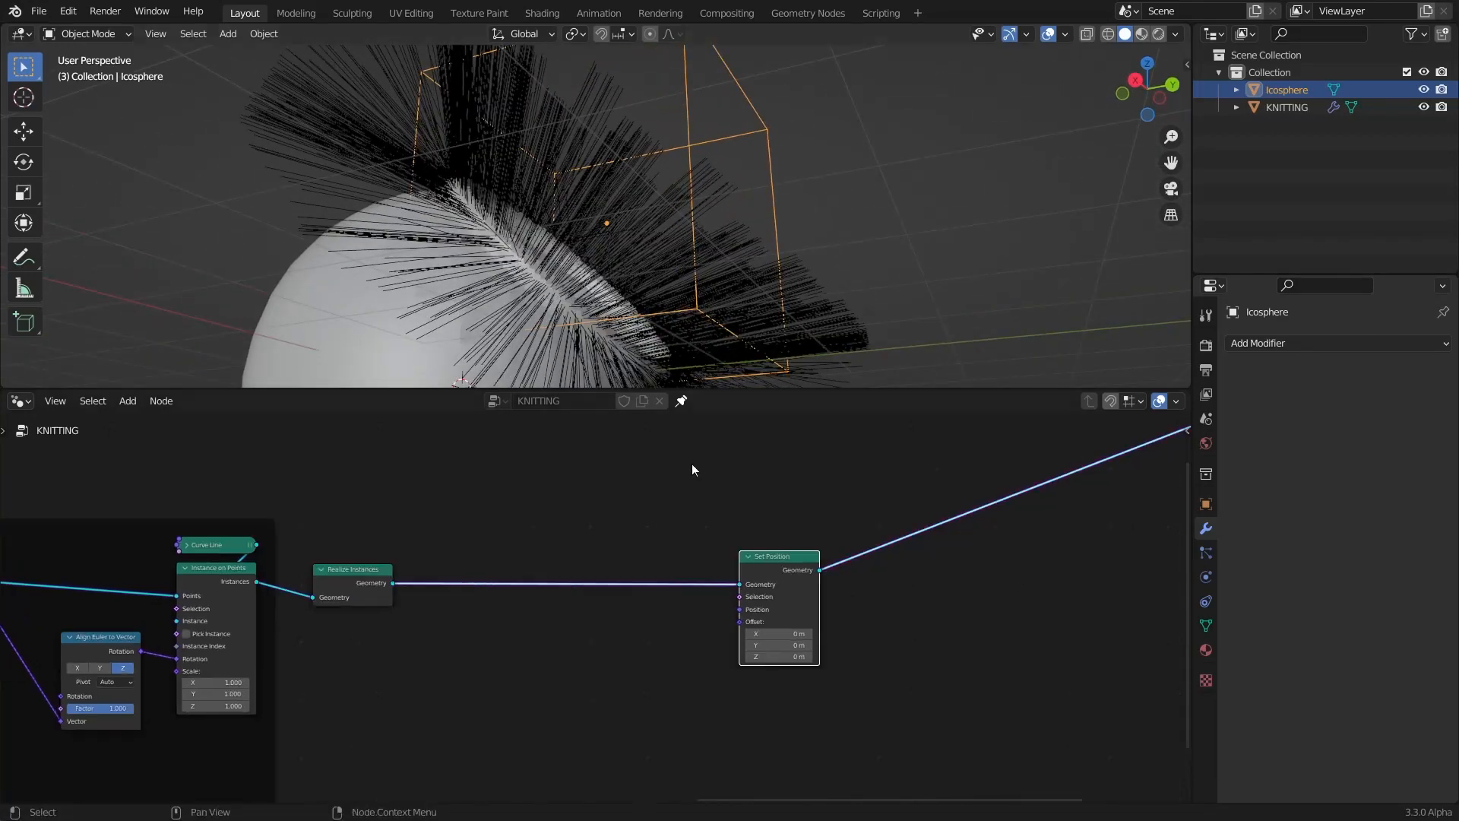
left_click_drag(614, 504, 614, 504)
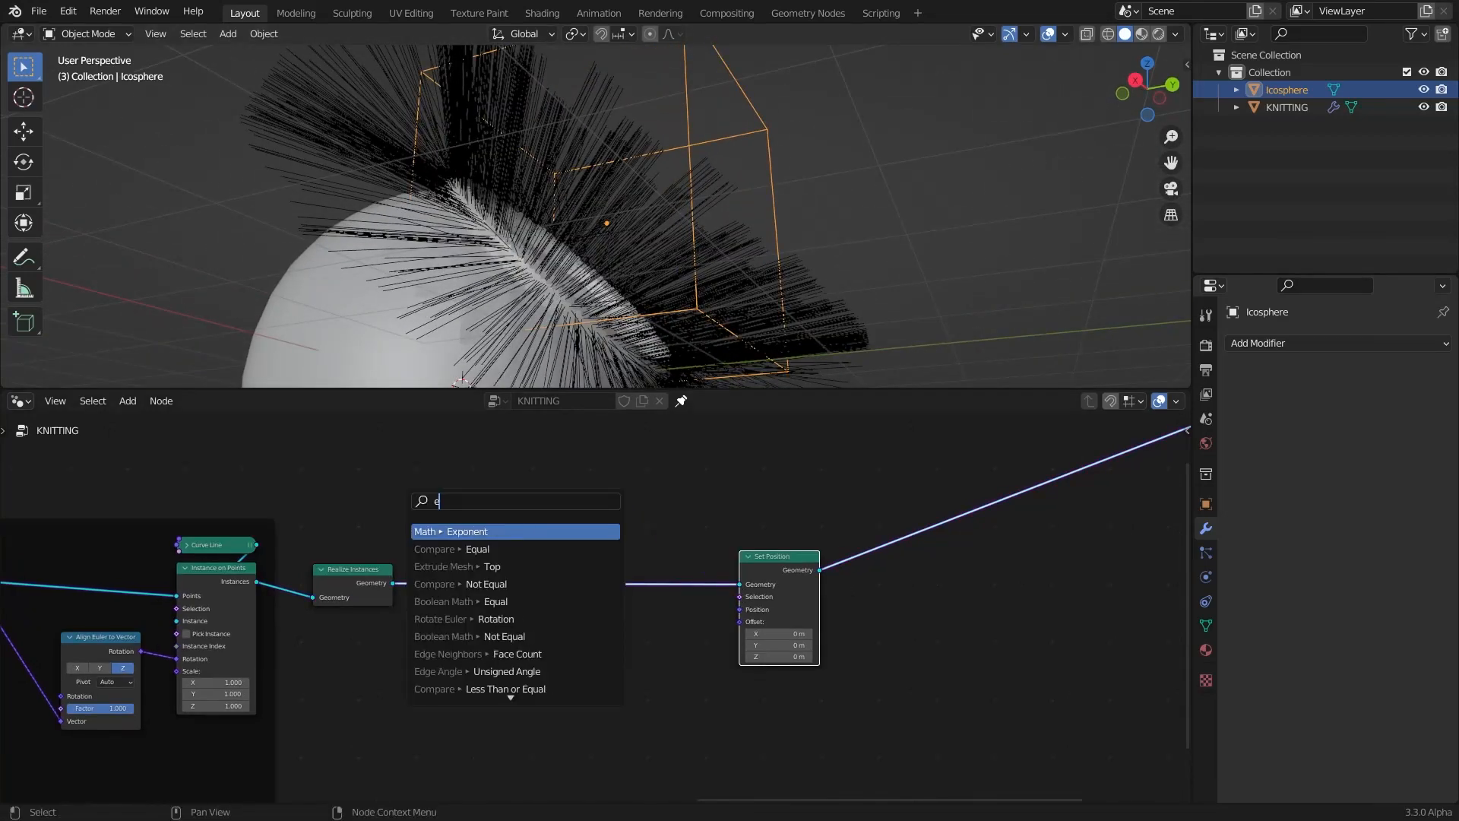
type("end")
left_click(586, 531)
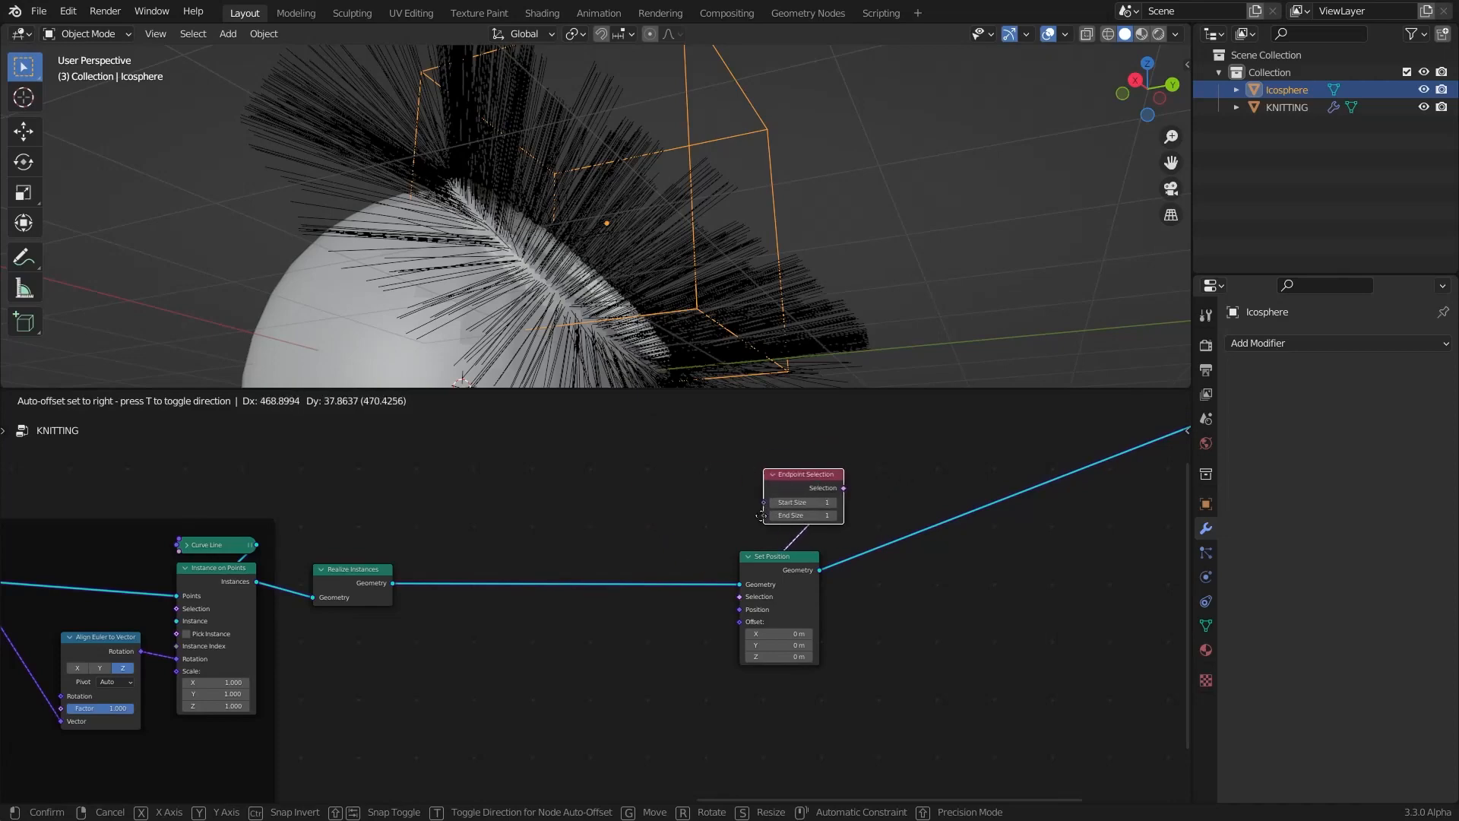
left_click(786, 528)
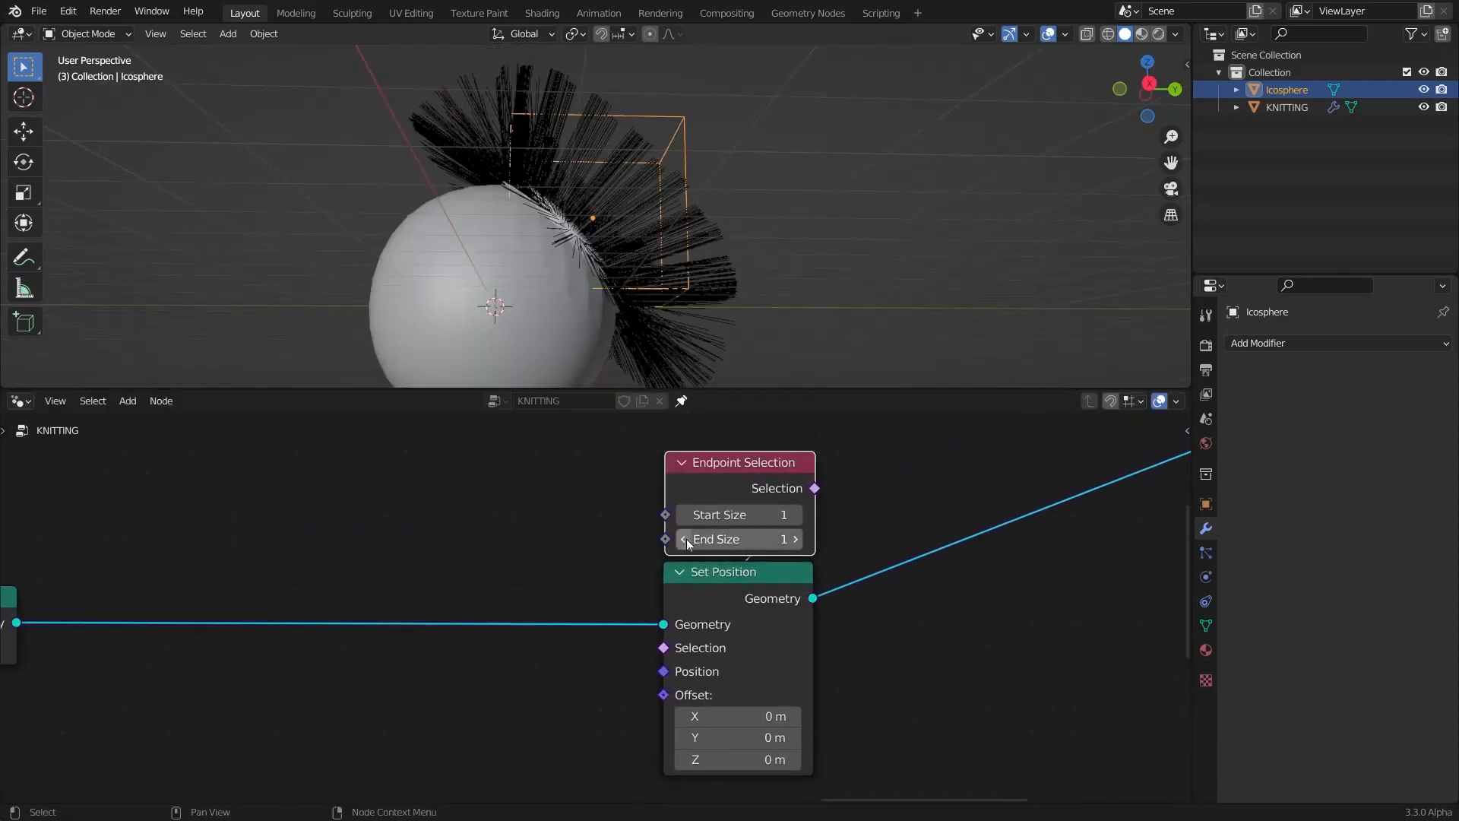
Try an End Size of 0 on Endpoint Selection, testing it with a Z offset on Set Position
middle_click_drag(600, 302, 672, 161)
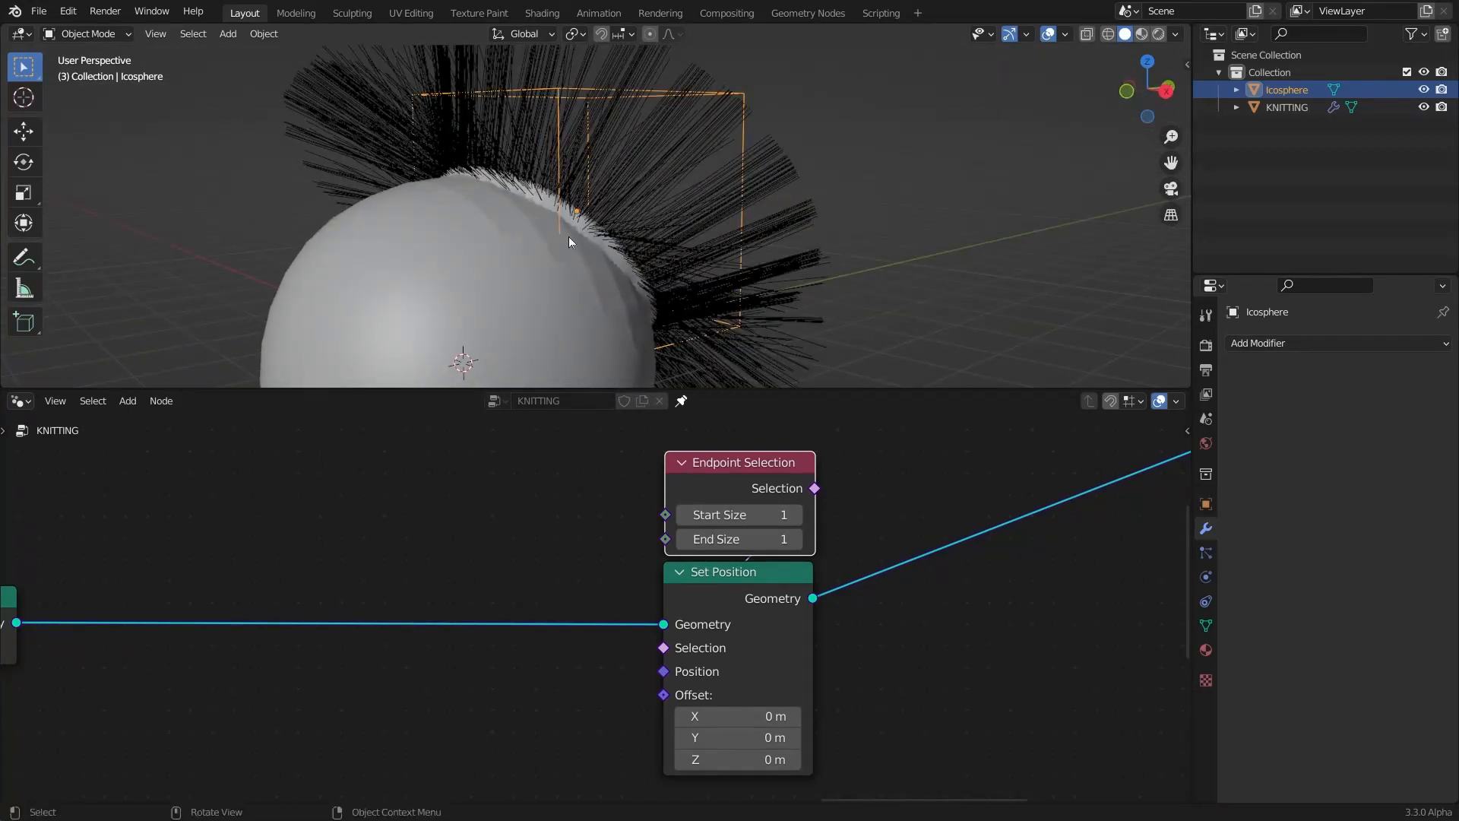
left_click(682, 539)
mouse_move(709, 757)
left_mouse_down()
mouse_move(775, 756)
mouse_move(709, 757)
left_mouse_up()
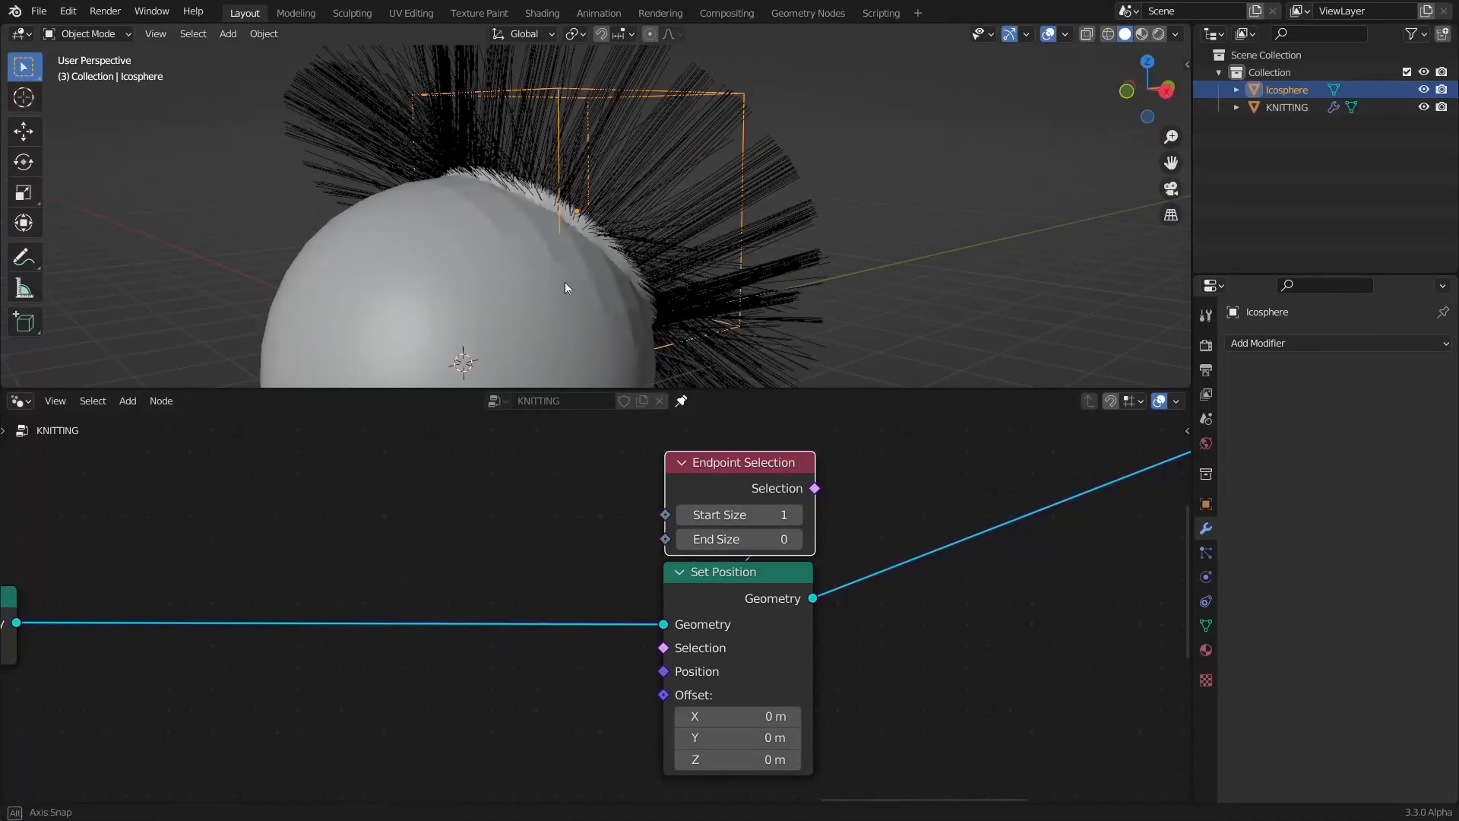
scroll(553, 261, "up", 3)
middle_click_drag(564, 281, 480, 188)
scroll(523, 228, "down", 3)
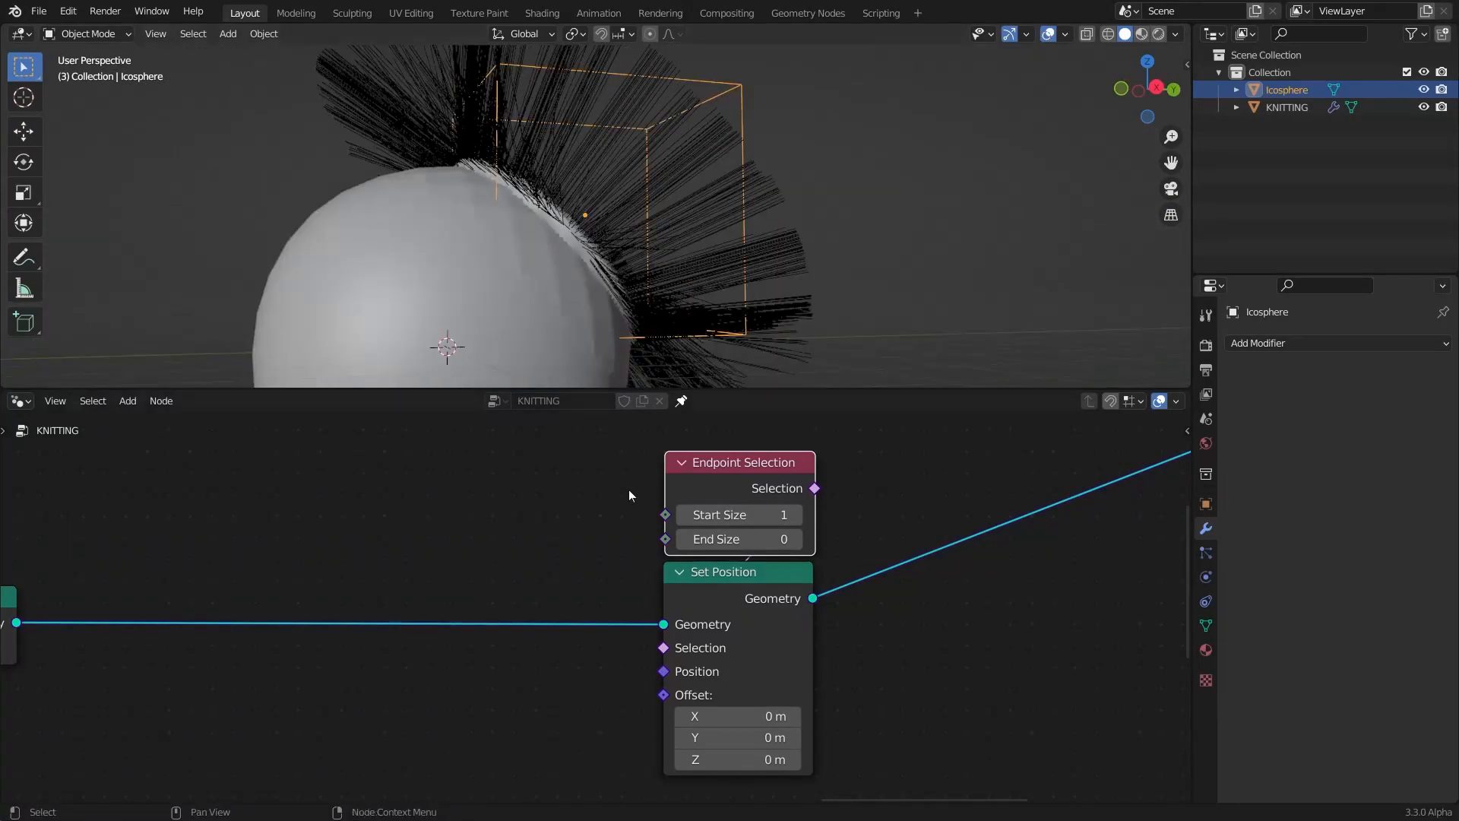
Set Endpoint Selection to Start Size 0 and End Size 1, checking it with a temporary Z offset on Set Position
left_click(688, 516)
mouse_move(737, 760)
left_mouse_down()
mouse_move(813, 760)
mouse_move(761, 760)
left_mouse_up()
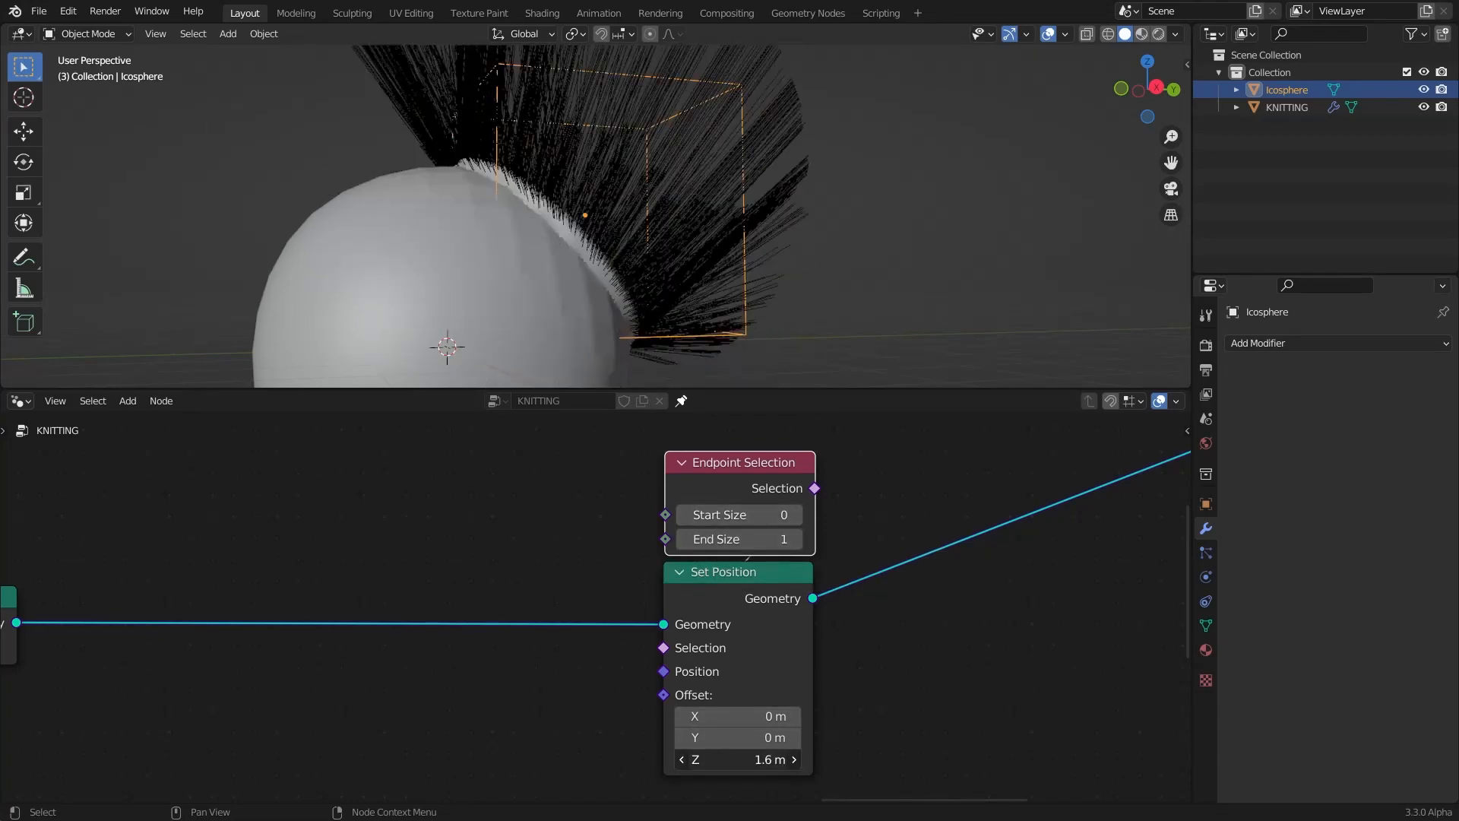
right_click(737, 760)
scroll(667, 202, "down", 4)
middle_click_drag(668, 198, 647, 221)
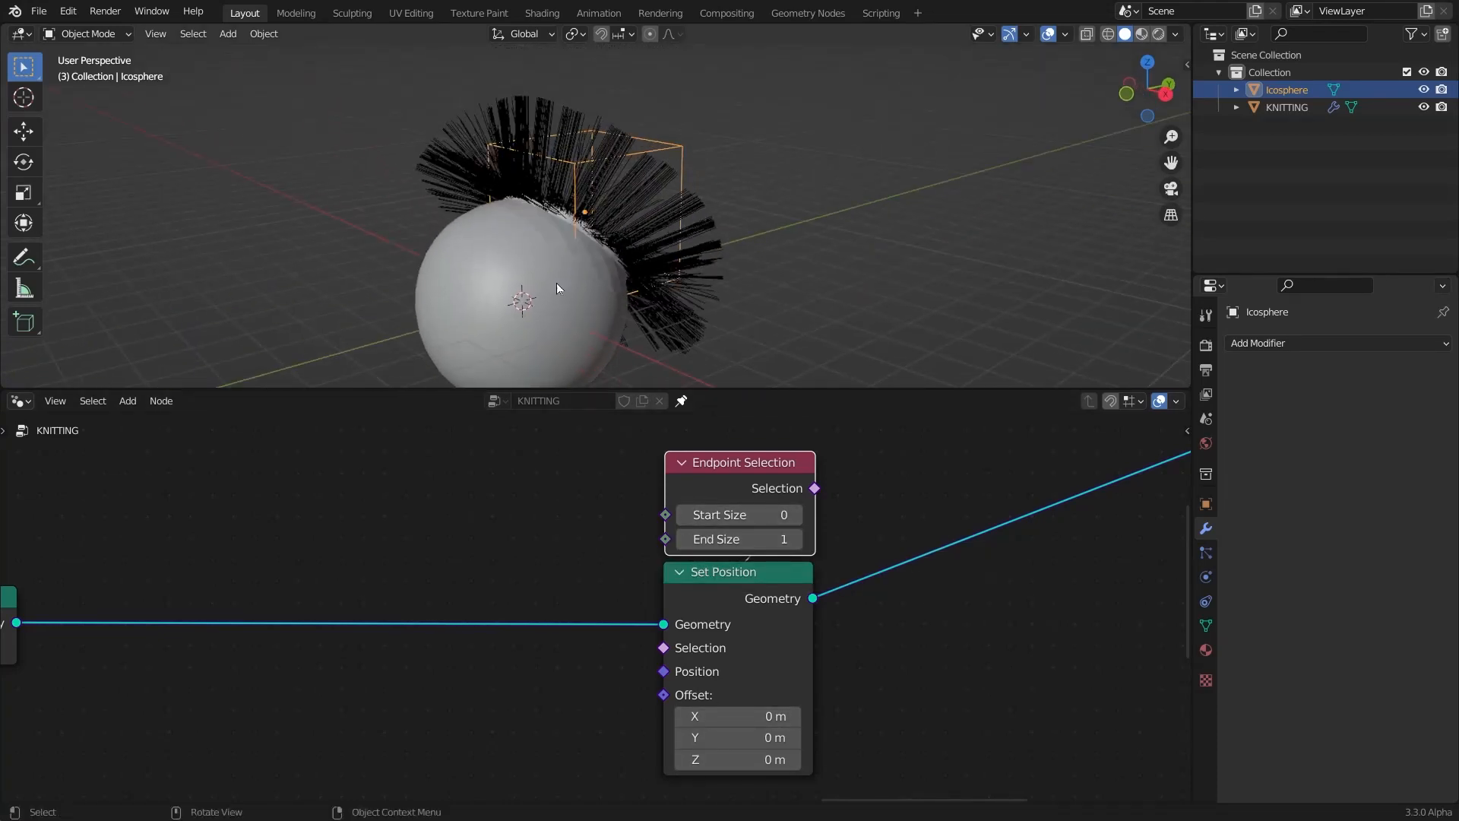
Collapse the Endpoint Selection node and place it directly above Set Position
scroll(535, 609, "down", 2)
key("h")
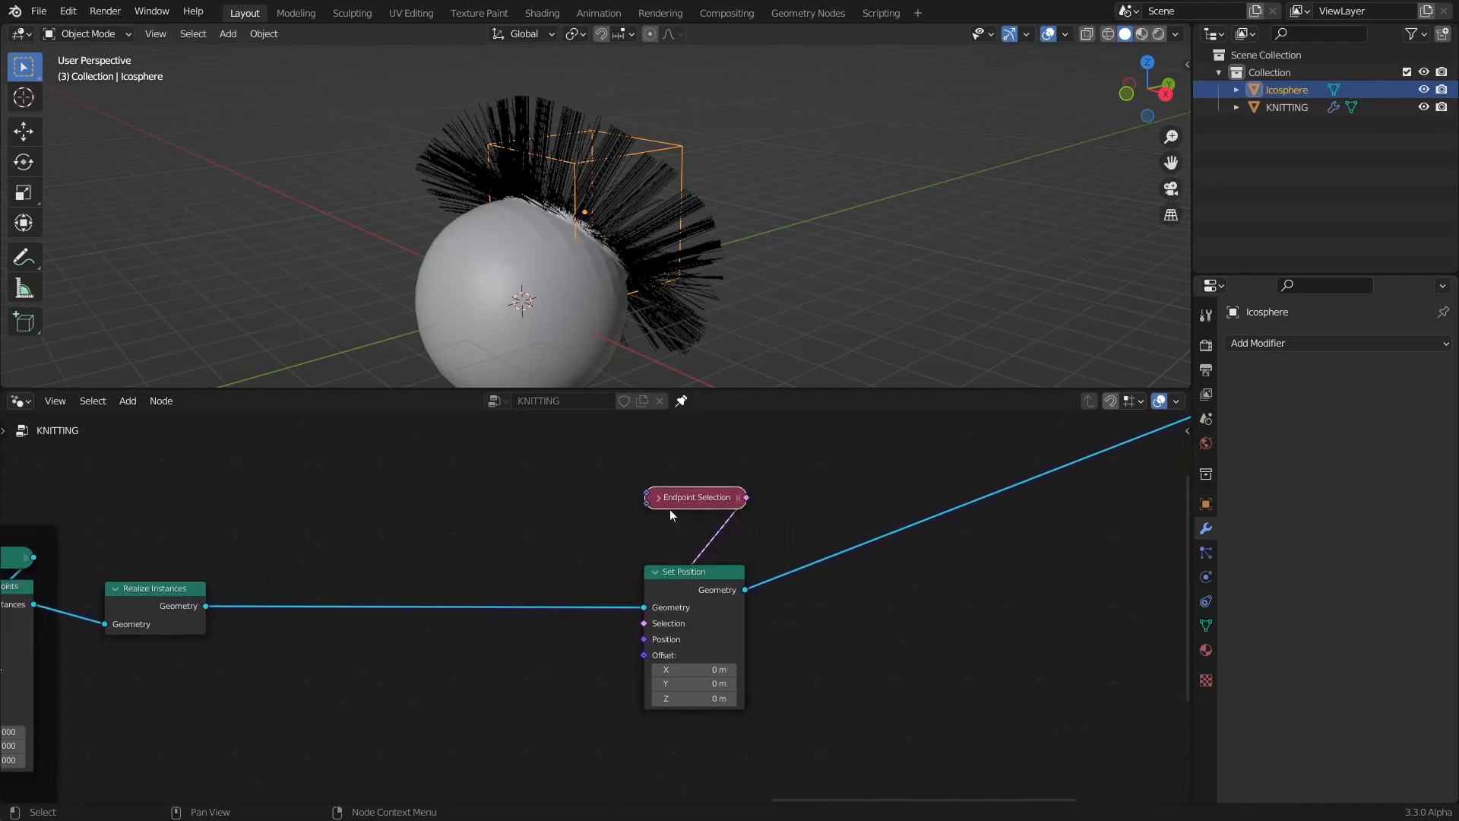
left_click_drag(668, 504, 676, 545)
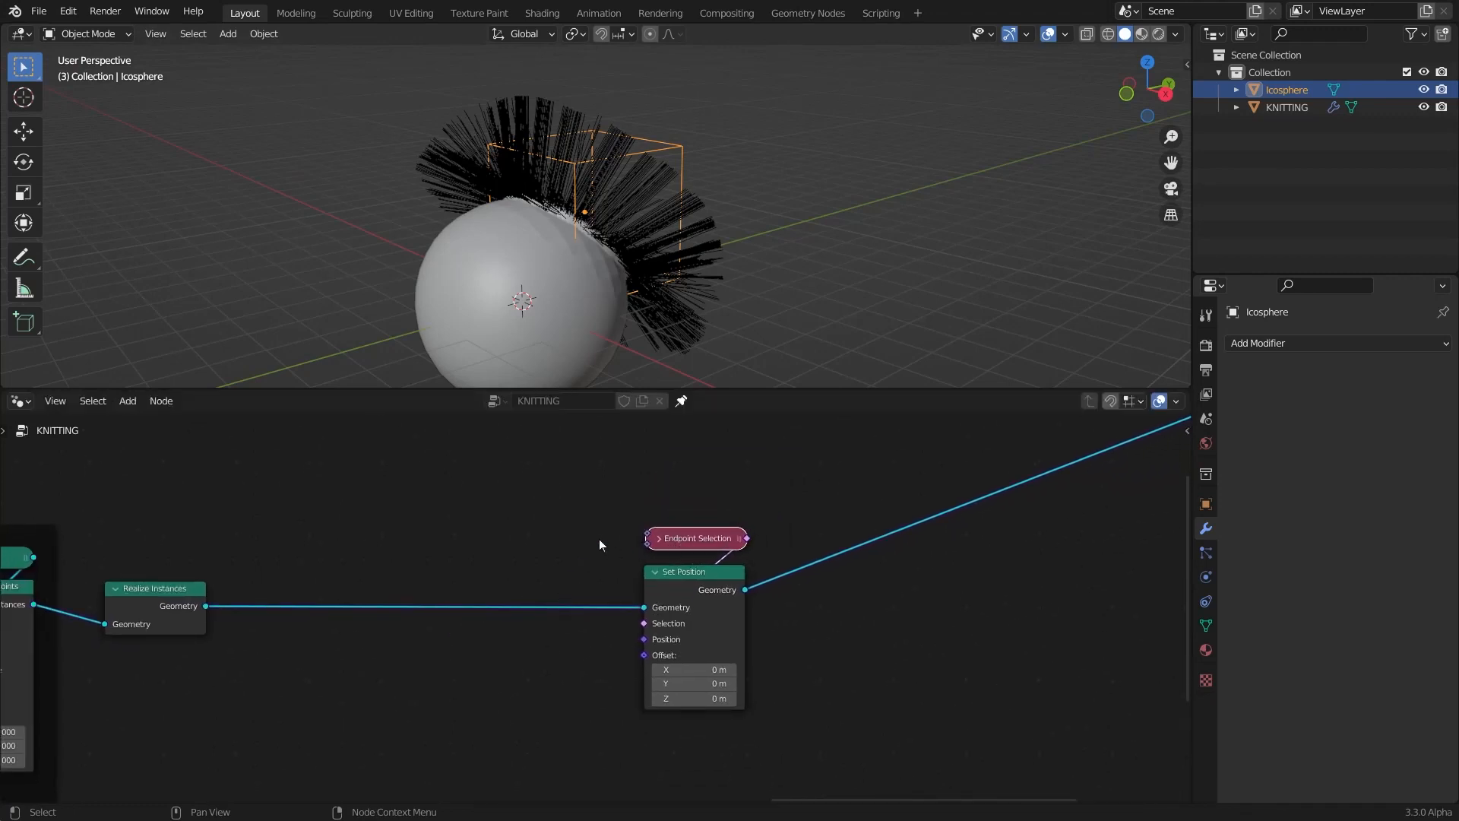
left_click(599, 540)
Add a Vector Math node below Set Position, feeding its Offset input, and set the operation to Scale
scroll(601, 498, "down", 3)
middle_click_drag(602, 494, 748, 425)
scroll(756, 524, "up", 4)
left_click_drag(792, 561, 582, 598)
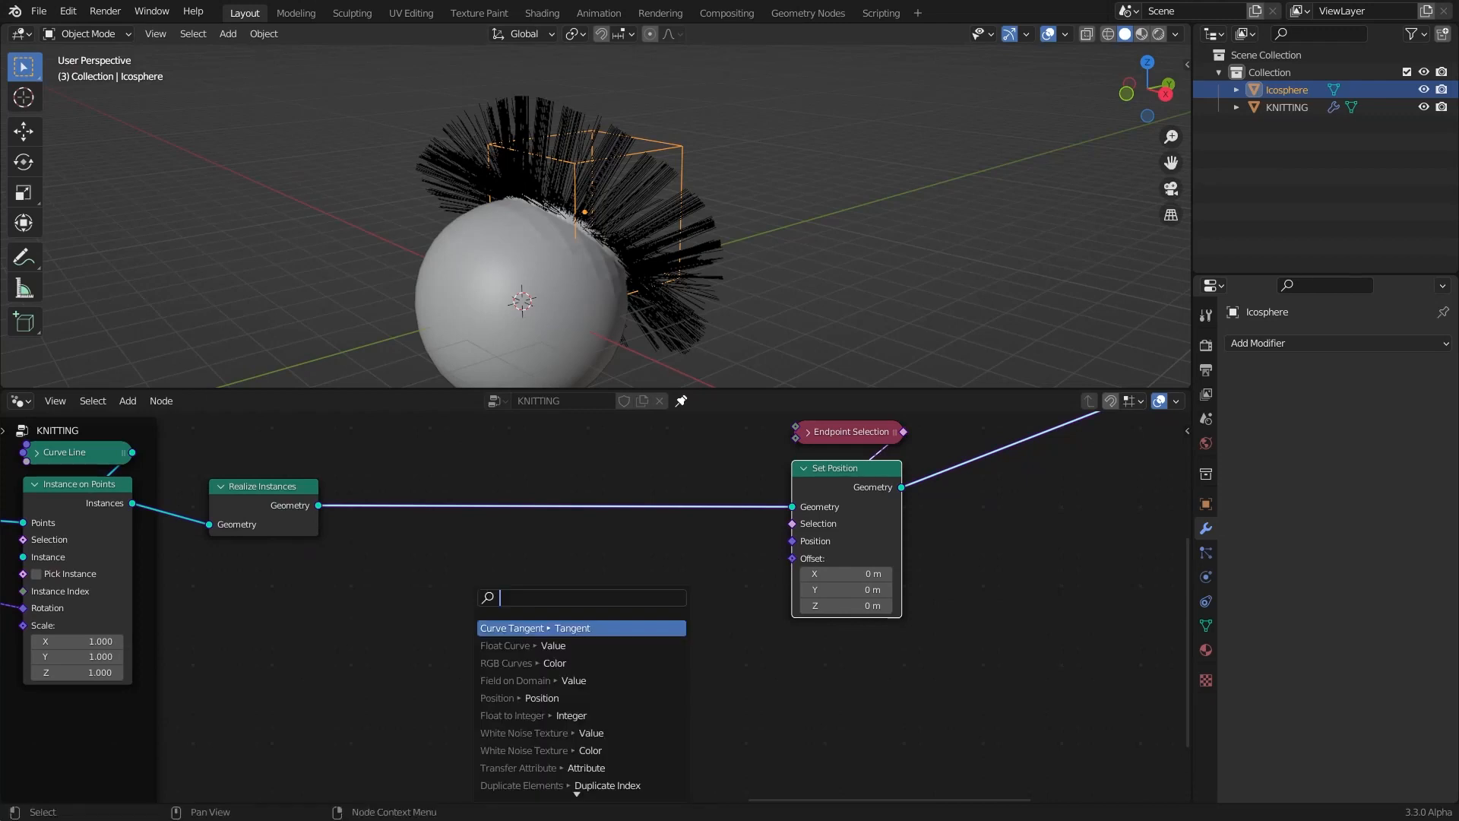
type("vec")
key("Down")
key("Return")
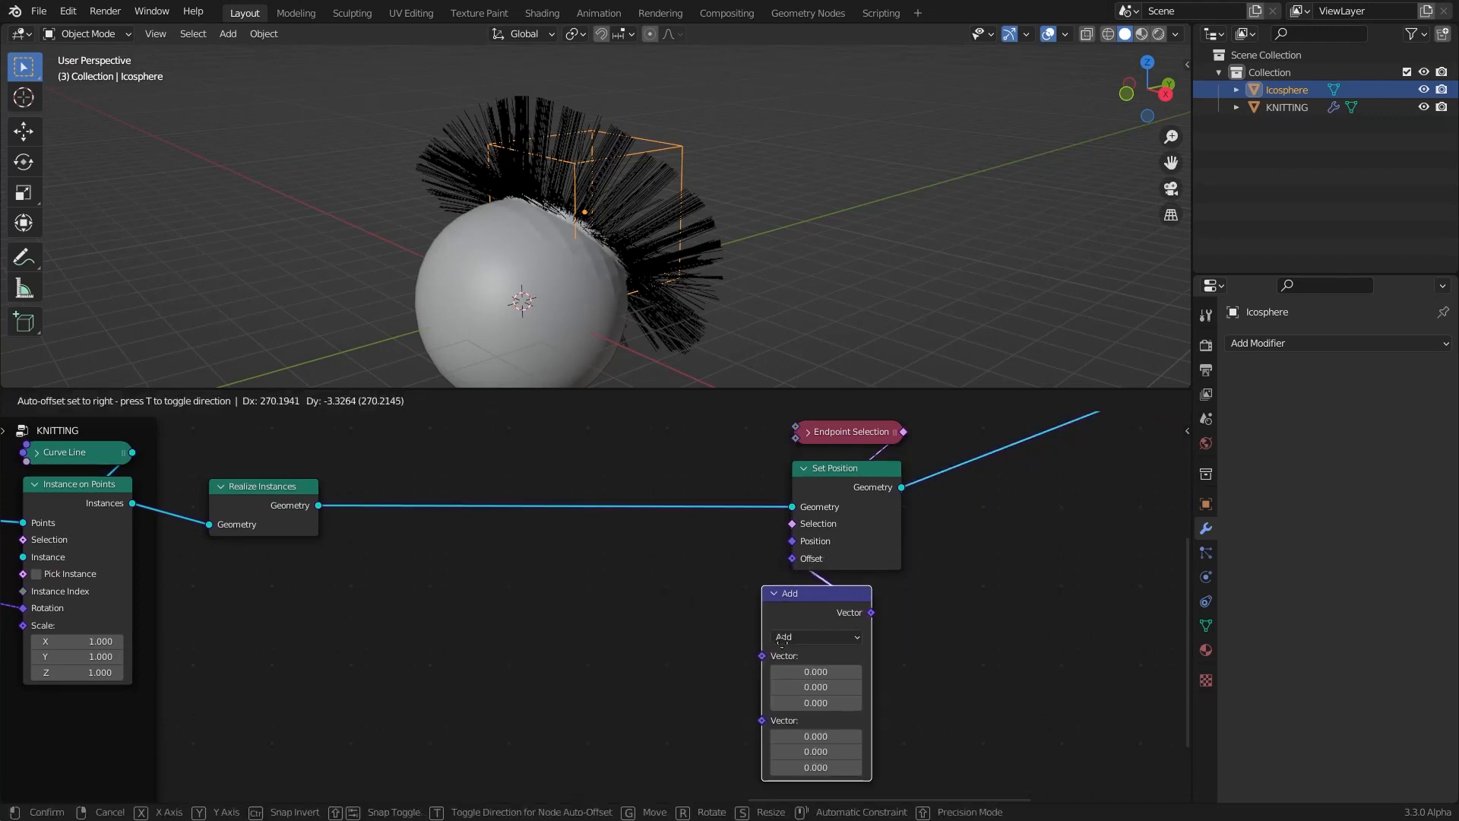
left_click(811, 658)
left_click(843, 637)
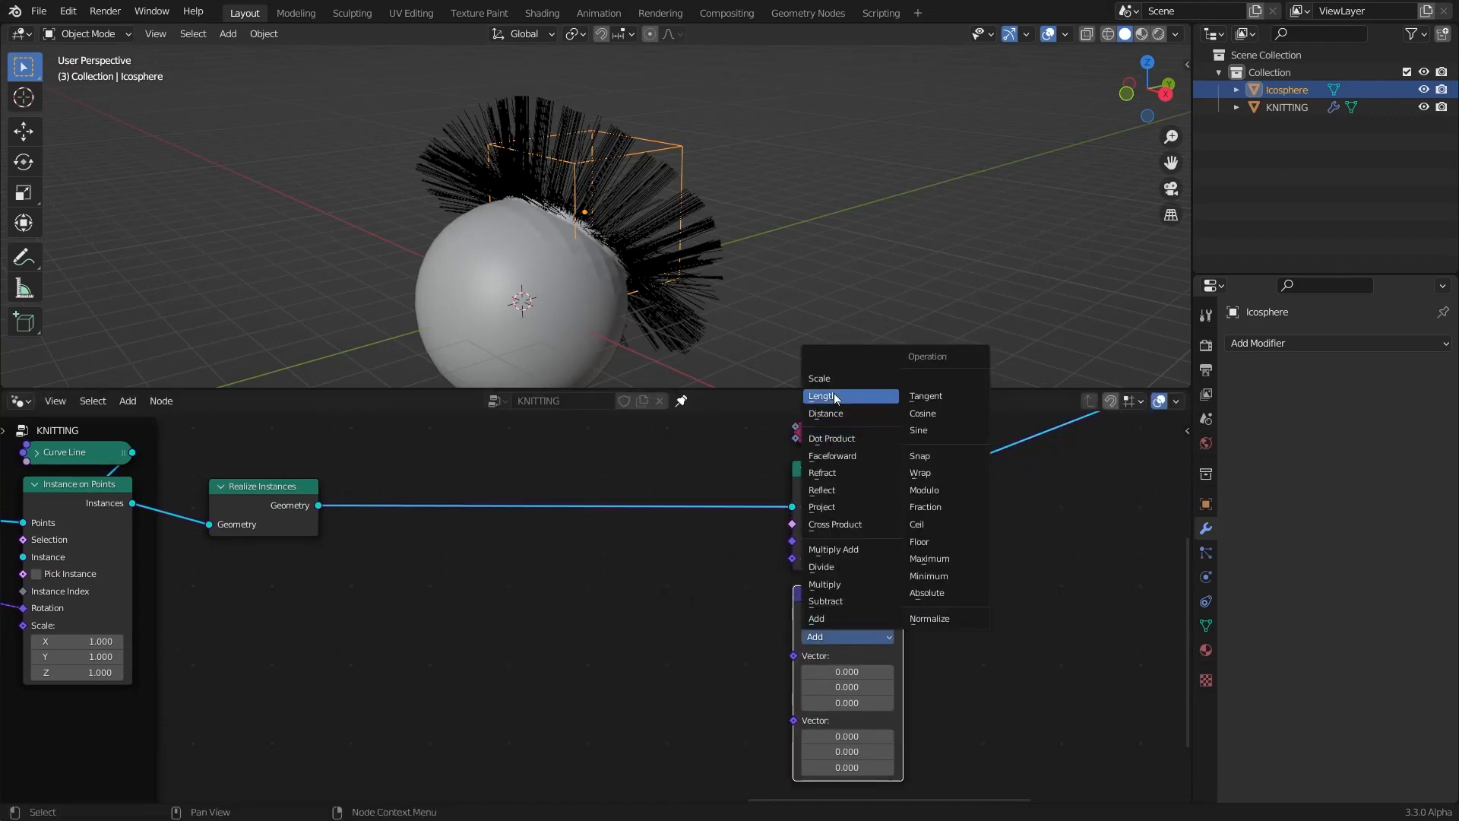
left_click(820, 379)
scroll(692, 568, "down", 3)
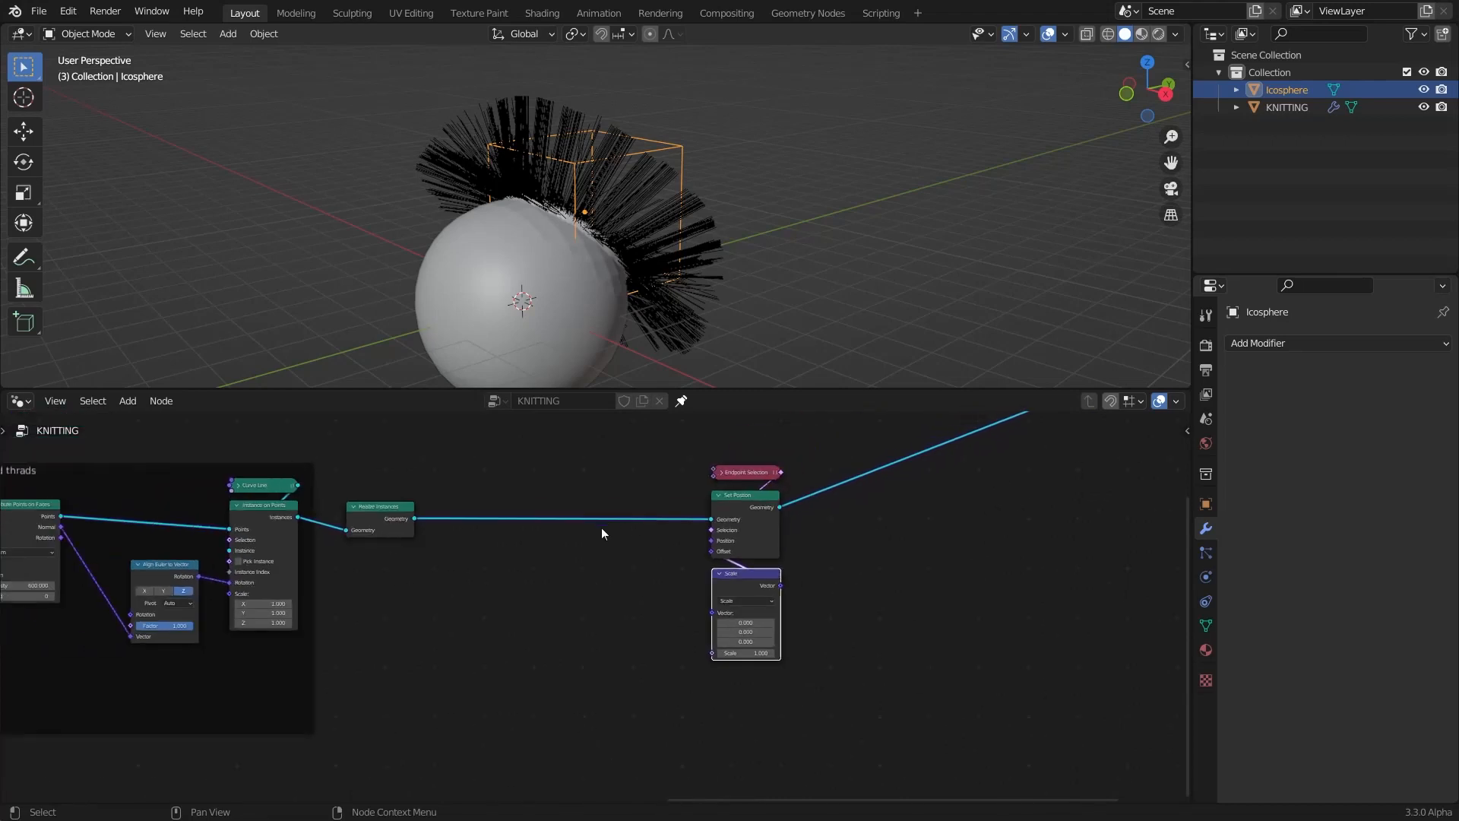
Duplicate the Scale node twice, setting the nearer copy to Multiply and the farther one to Subtract
scroll(631, 578, "up", 2)
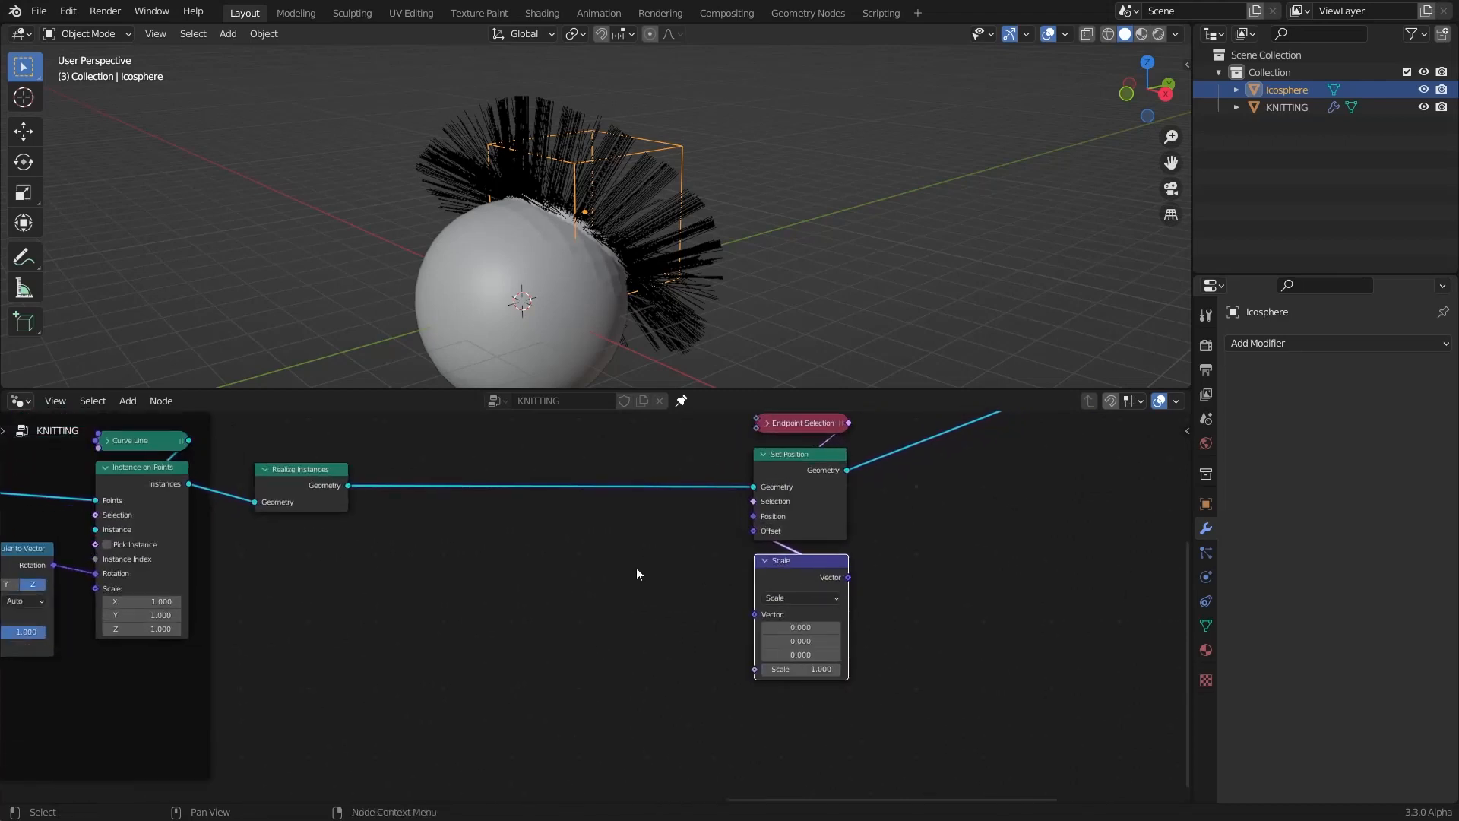
key("shift+d")
left_click(600, 576)
key("shift+d")
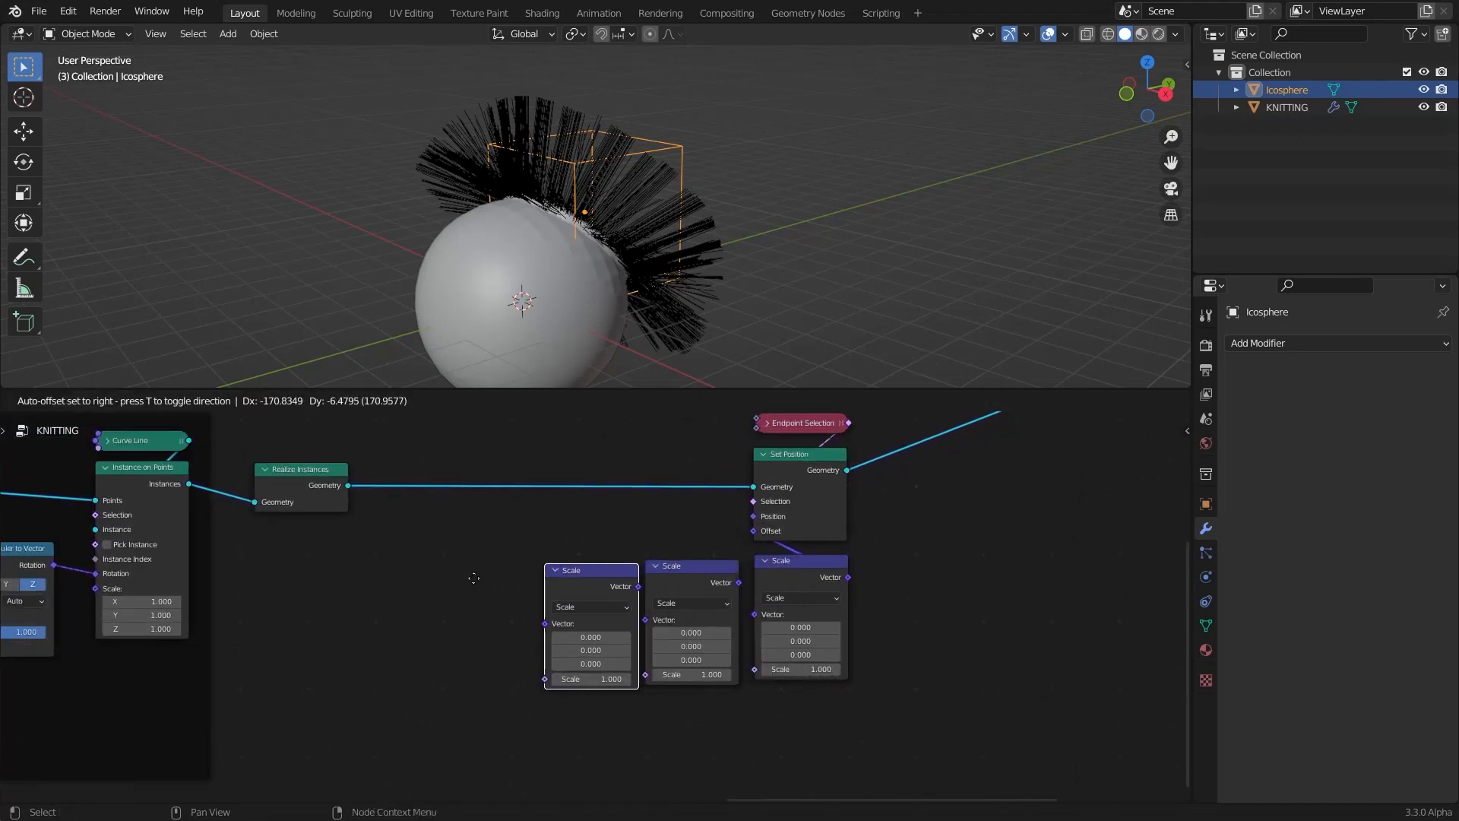
left_click(460, 575)
left_click(668, 605)
left_click(669, 559)
left_click(563, 605)
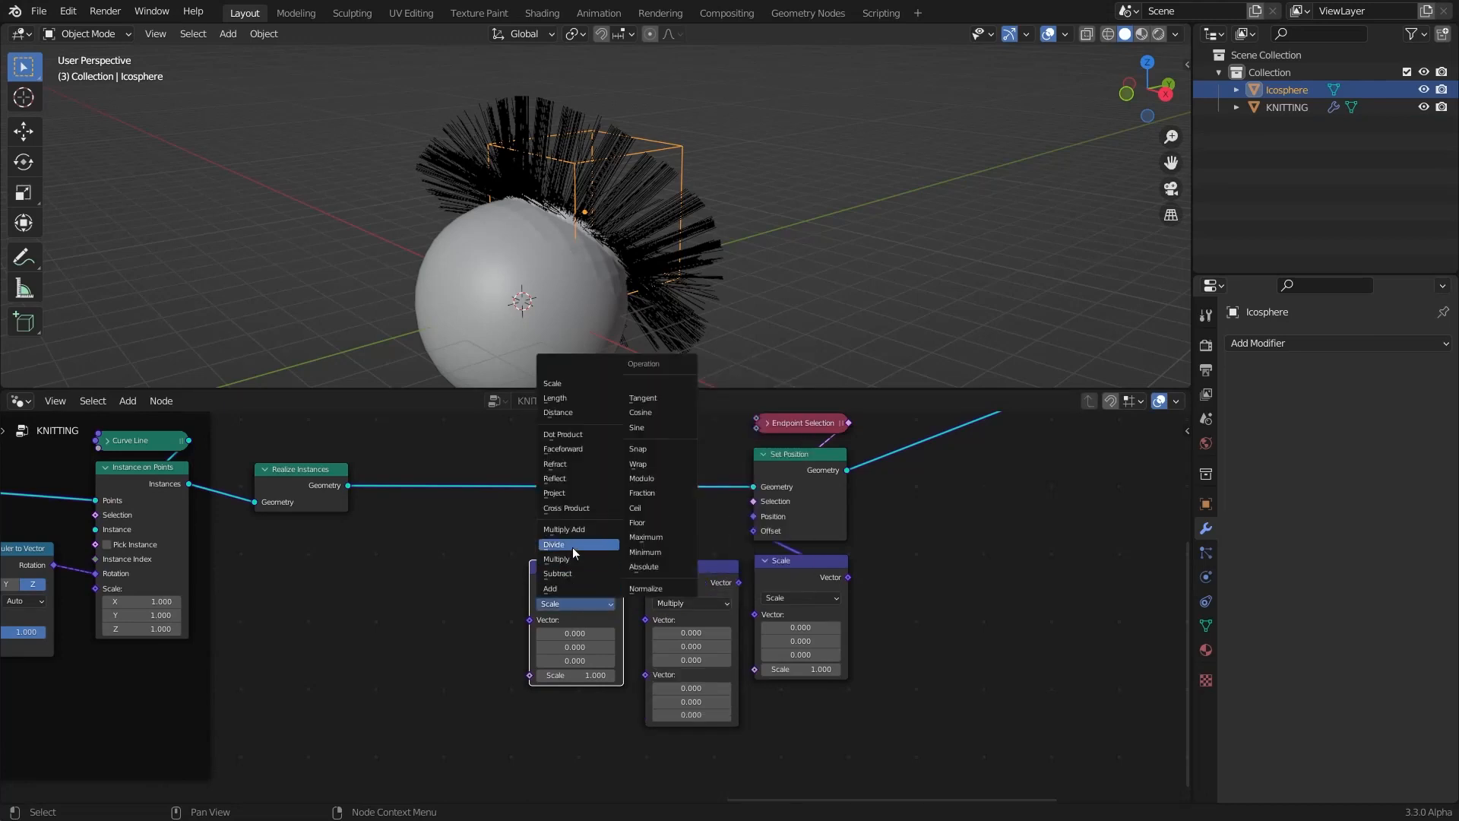
left_click(577, 573)
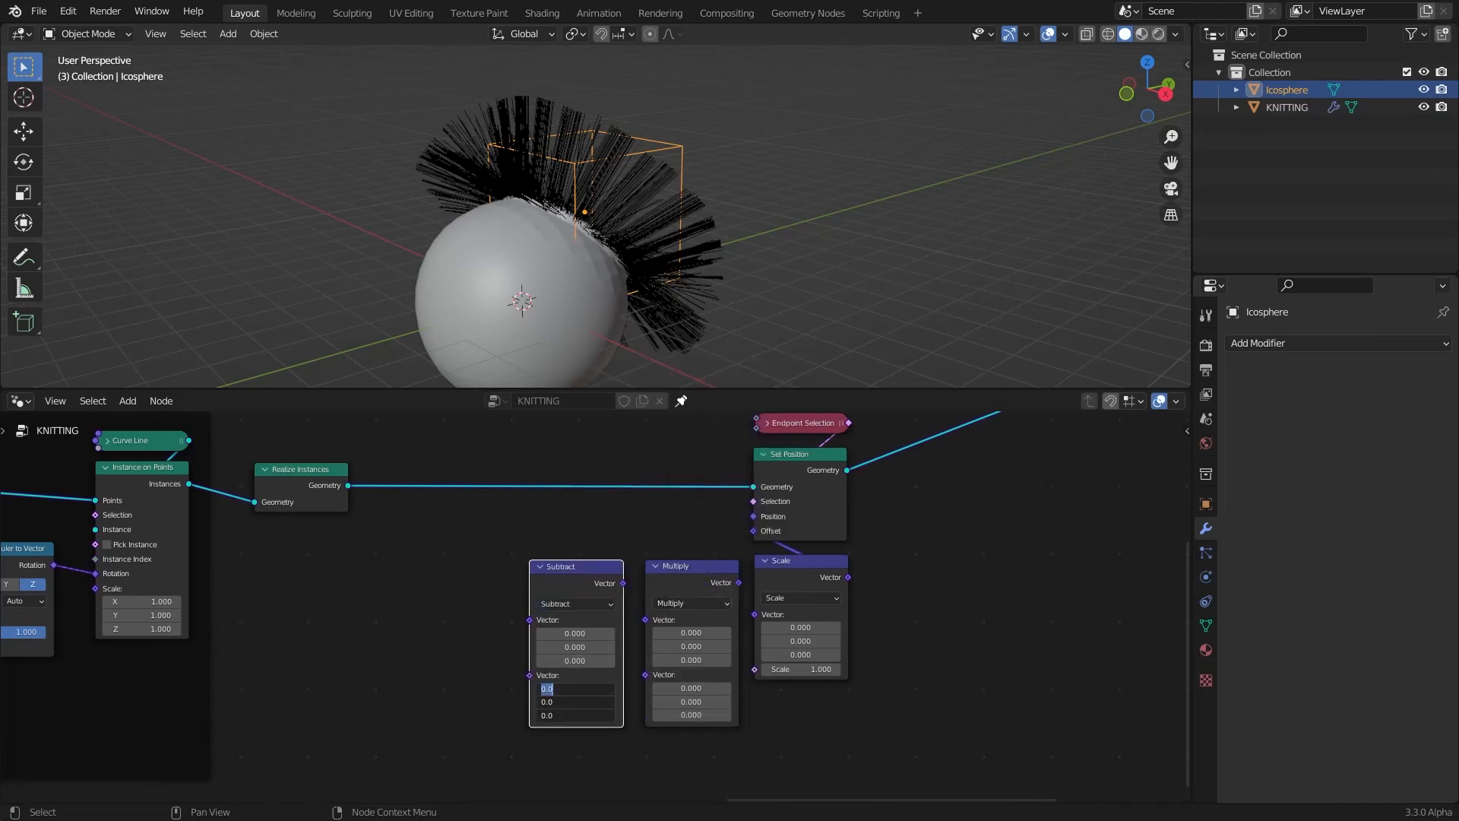
Set all three components of the Subtract node's second vector to 0.5
type(".5")
key("Return")
scroll(530, 679, "up", 3)
middle_click_drag(643, 684, 555, 585)
scroll(647, 613, "down", 4)
scroll(722, 646, "up", 1)
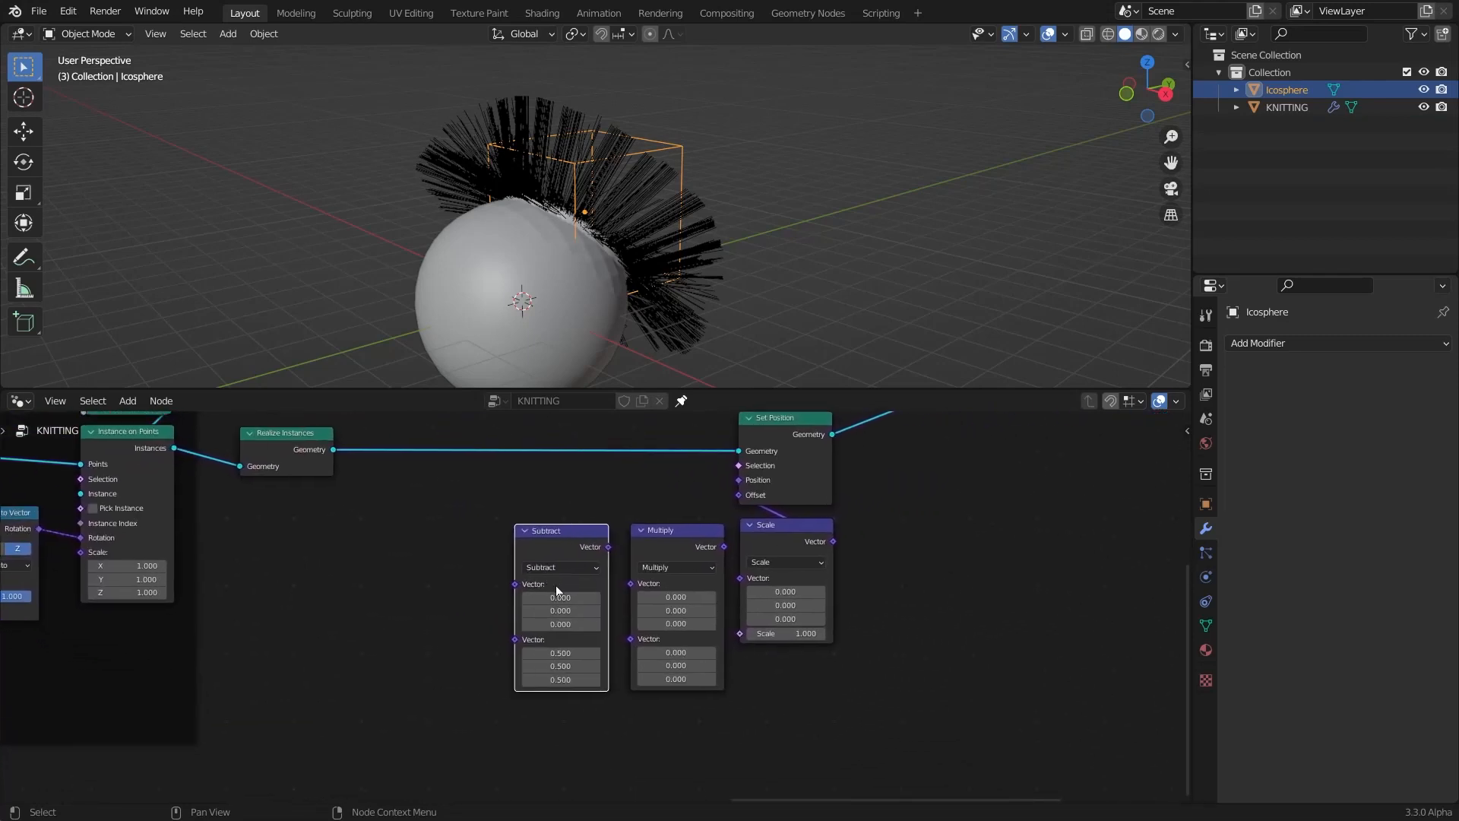
Add a Normal node feeding the second vector of Multiply and place it below that node
scroll(556, 586, "up", 2)
left_click_drag(636, 644, 456, 621)
type("nor")
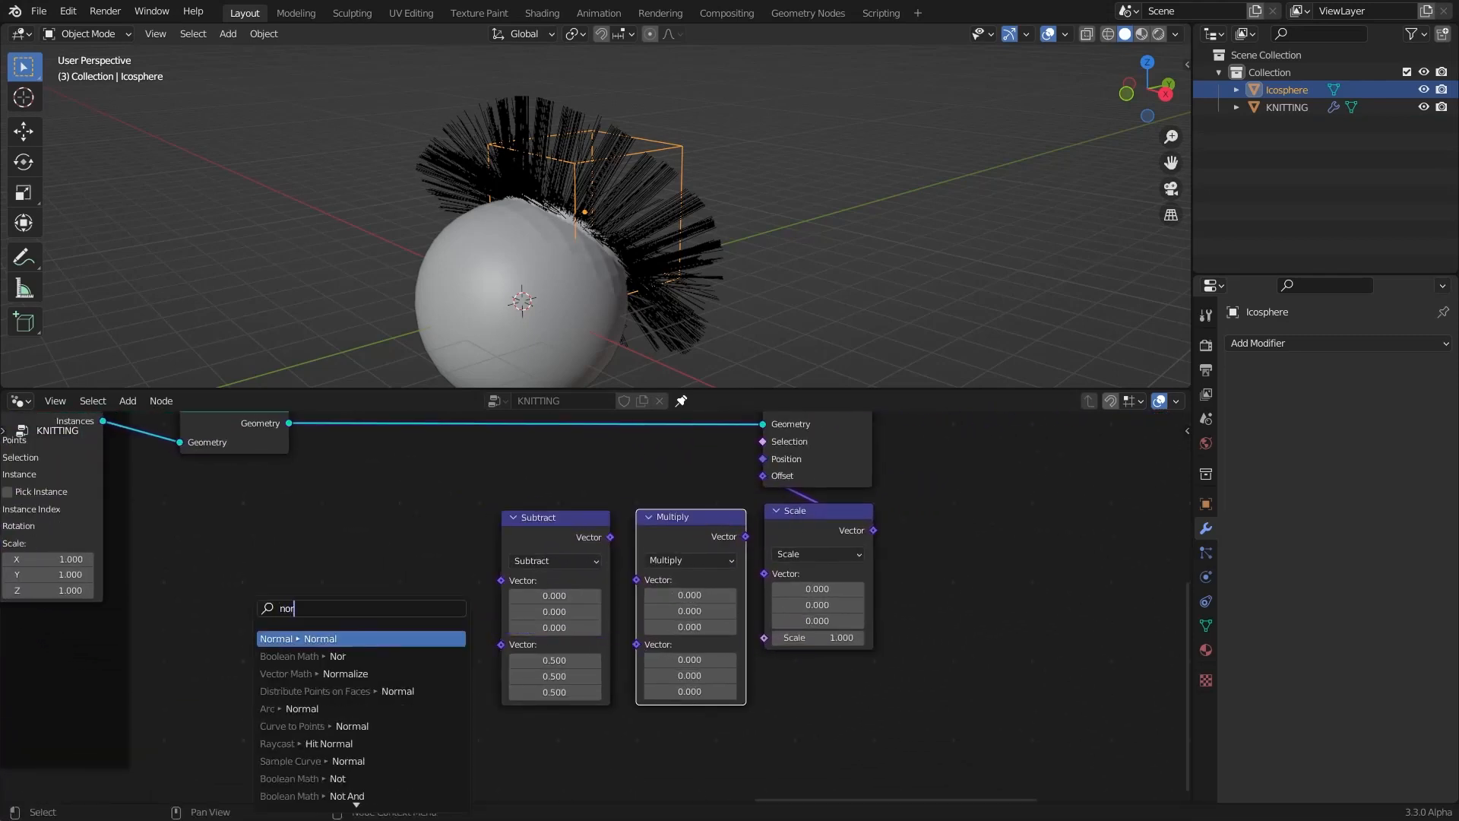
type("m")
key("Return")
left_click(745, 691)
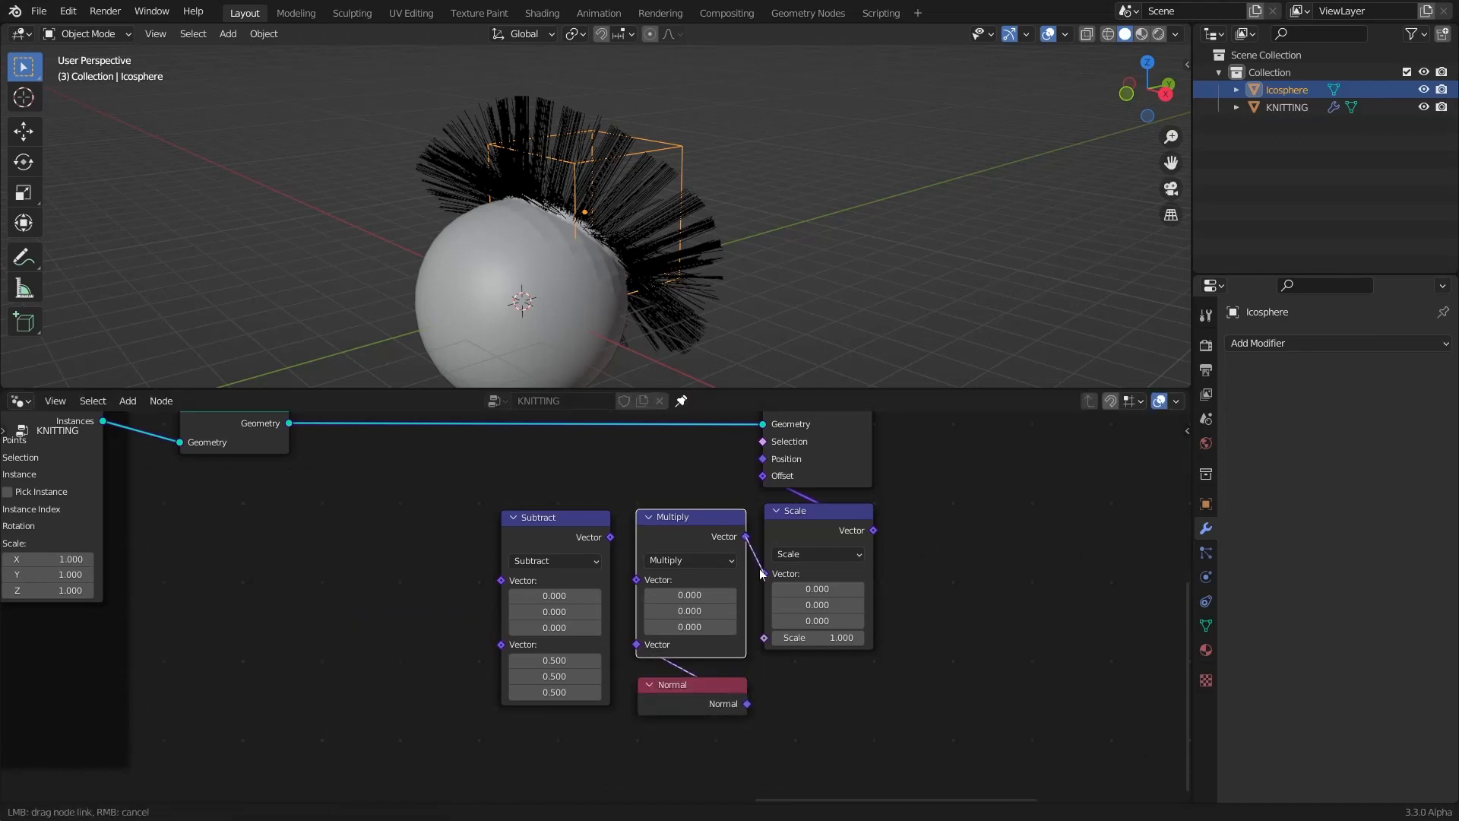
Connect Multiply's output to the Scale node's Vector input, and Subtract's output to Multiply's first vector
left_click_drag(760, 572, 765, 574)
left_click_drag(606, 538, 654, 583)
scroll(586, 289, "down", 2)
middle_click_drag(585, 288, 518, 263)
scroll(519, 262, "up", 2)
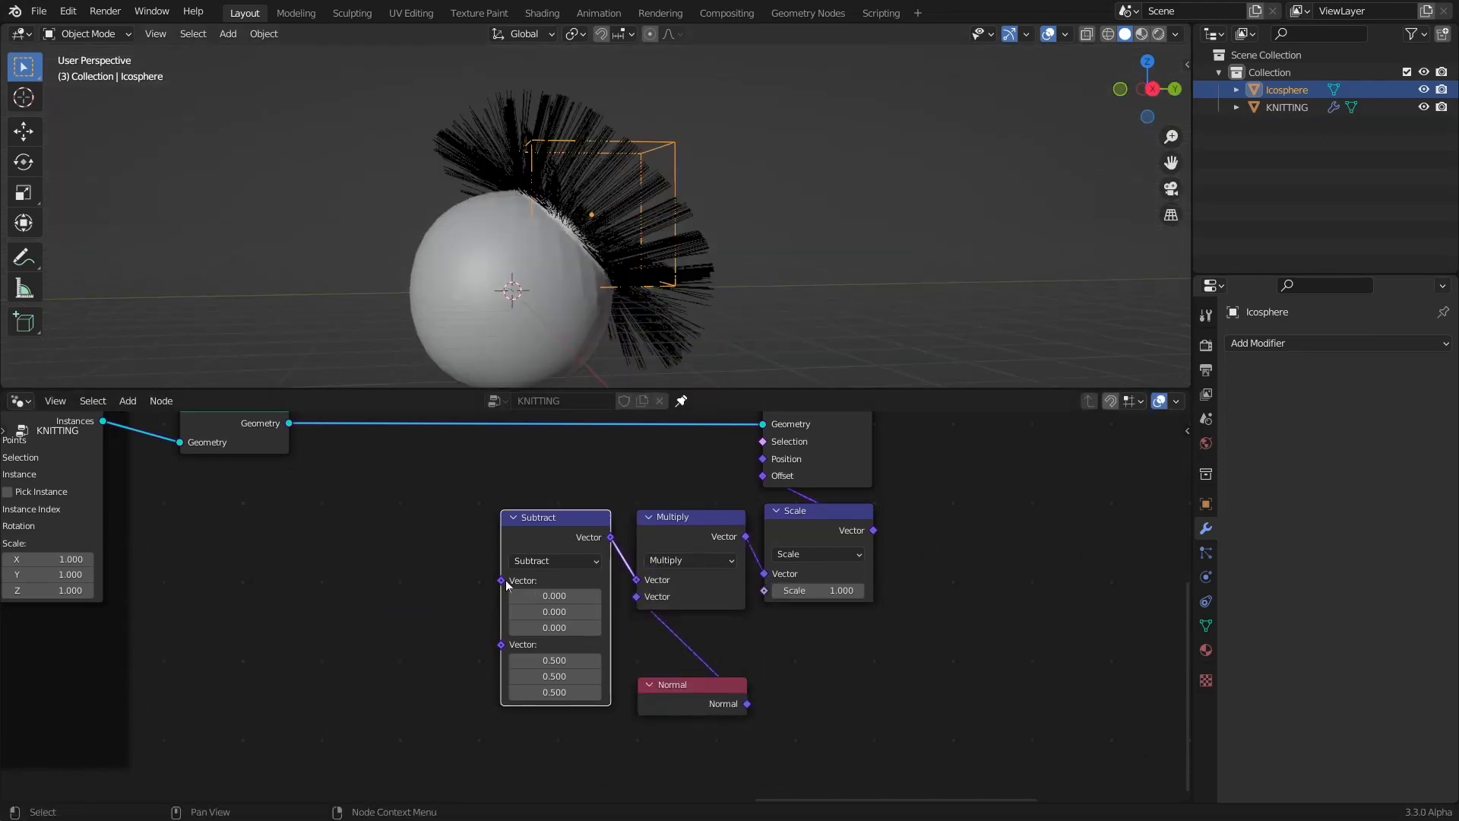
Add a Noise Texture node with its Fac output feeding the first vector of Subtract
left_click_drag(318, 586, 317, 586)
type("noi")
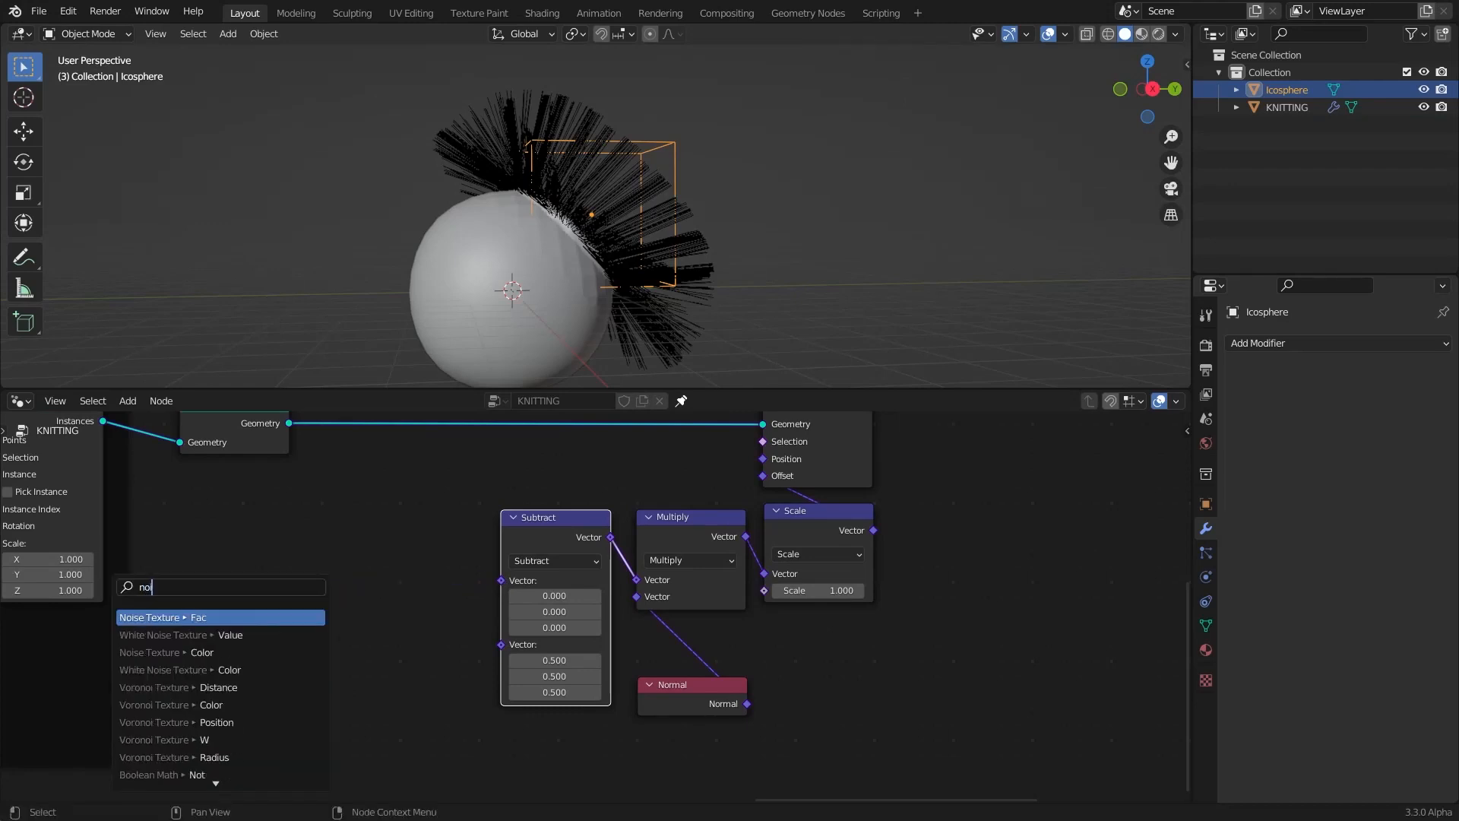
key("Return")
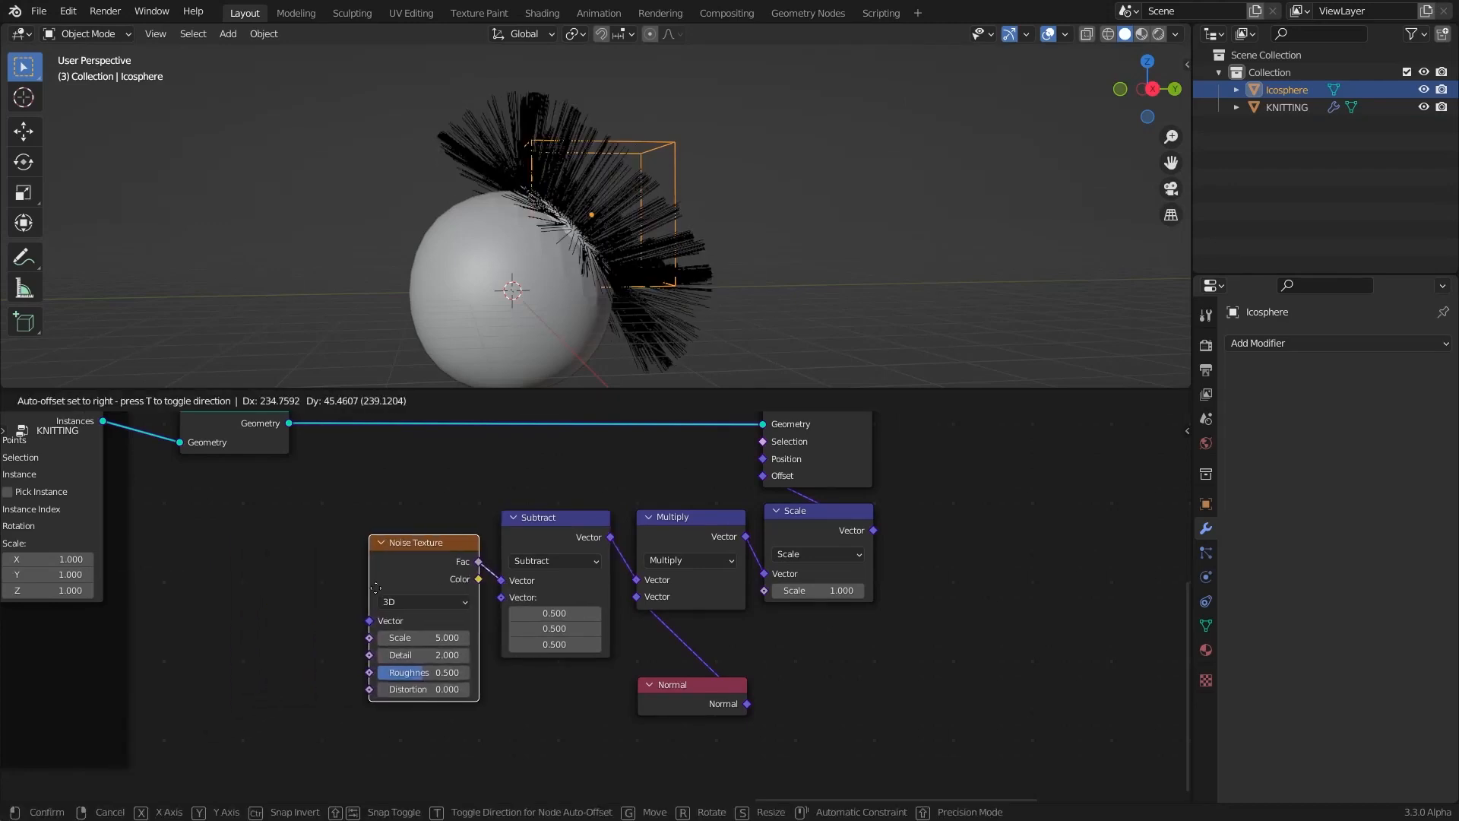
left_click(349, 608)
scroll(349, 608, "down", 2)
middle_click_drag(349, 608, 489, 595)
scroll(676, 334, "down", 3)
Try lower Scale values on the Noise Texture while watching the threads
scroll(713, 272, "up", 8)
middle_click_drag(687, 313, 485, 262)
scroll(365, 228, "down", 4)
left_click_drag(509, 643, 388, 642)
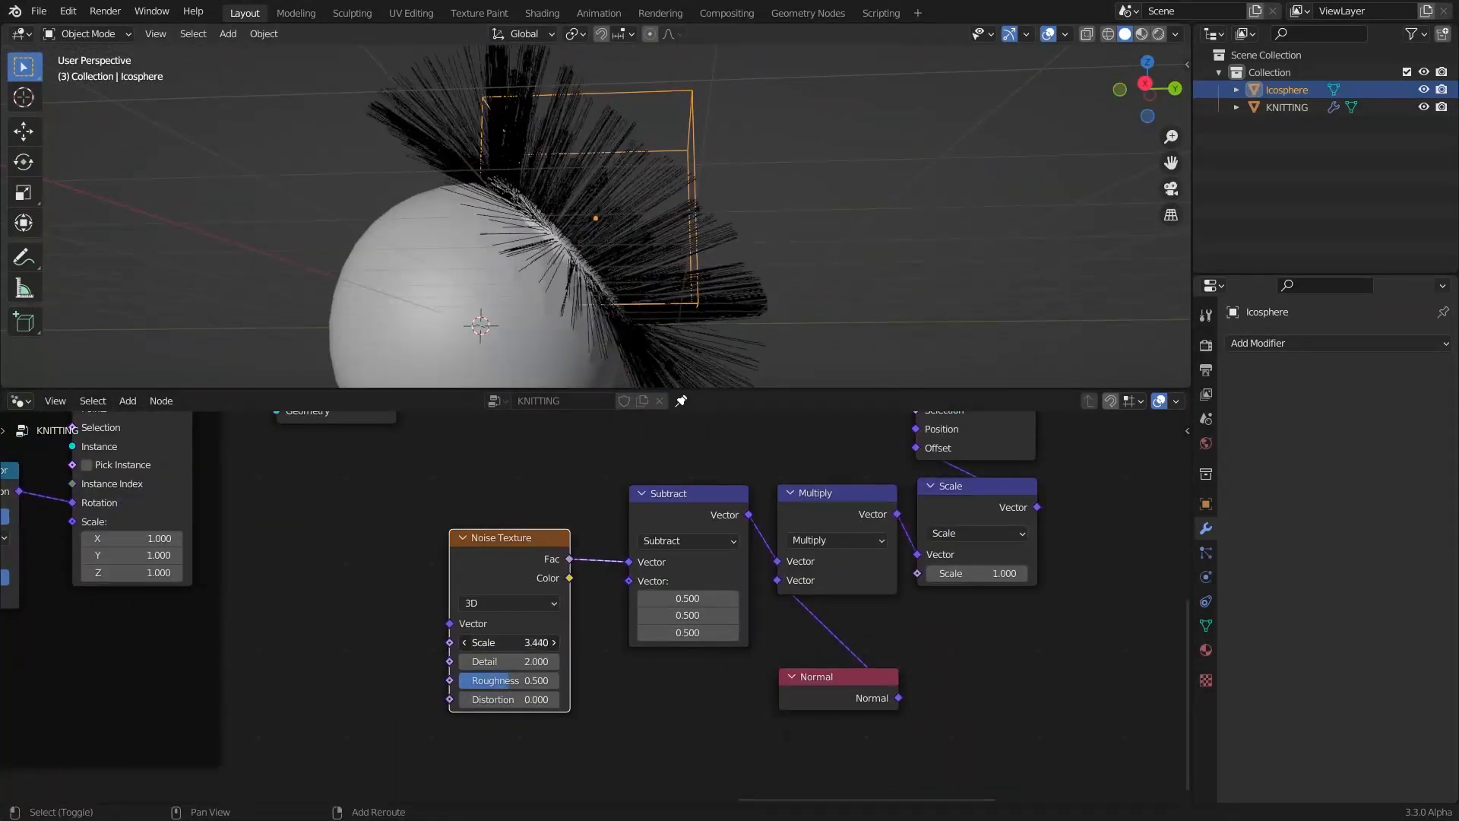
right_click(506, 644)
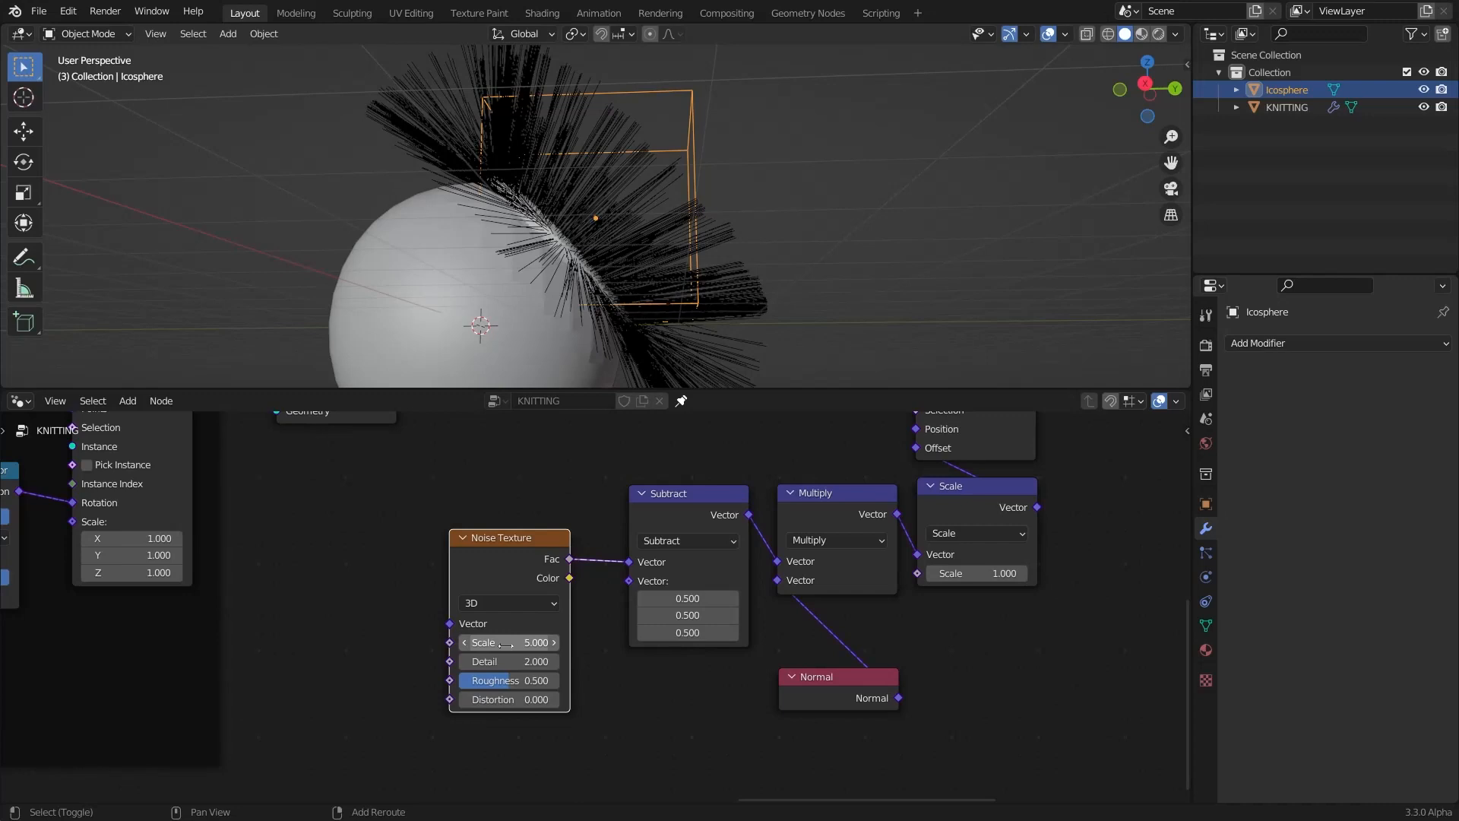
Switch the Noise Texture to 4D and drive its W input with the Seconds output of a Scene Time node
left_click(489, 602)
left_click(527, 680)
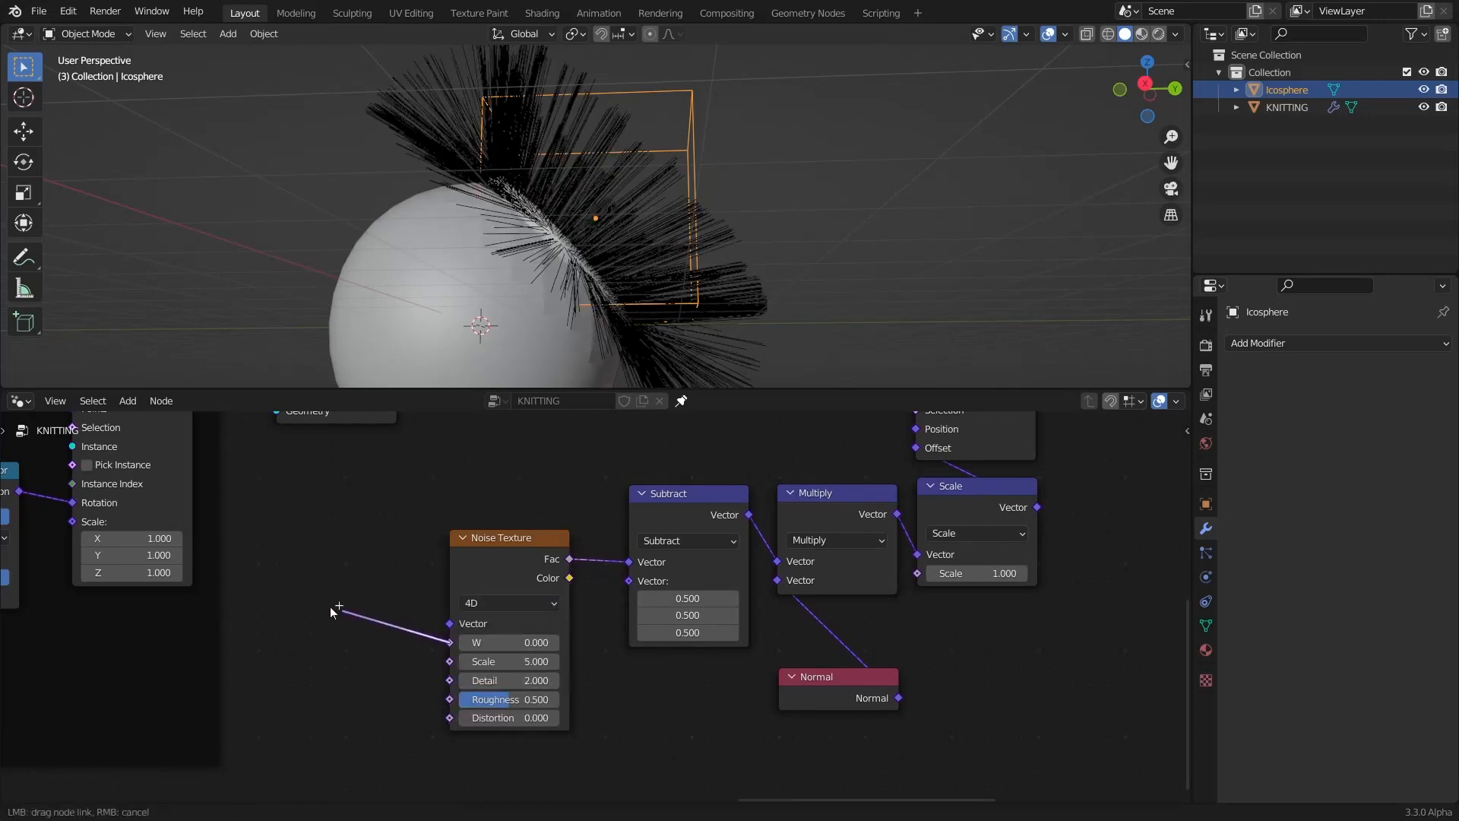
left_click_drag(332, 610, 332, 610)
type("sce")
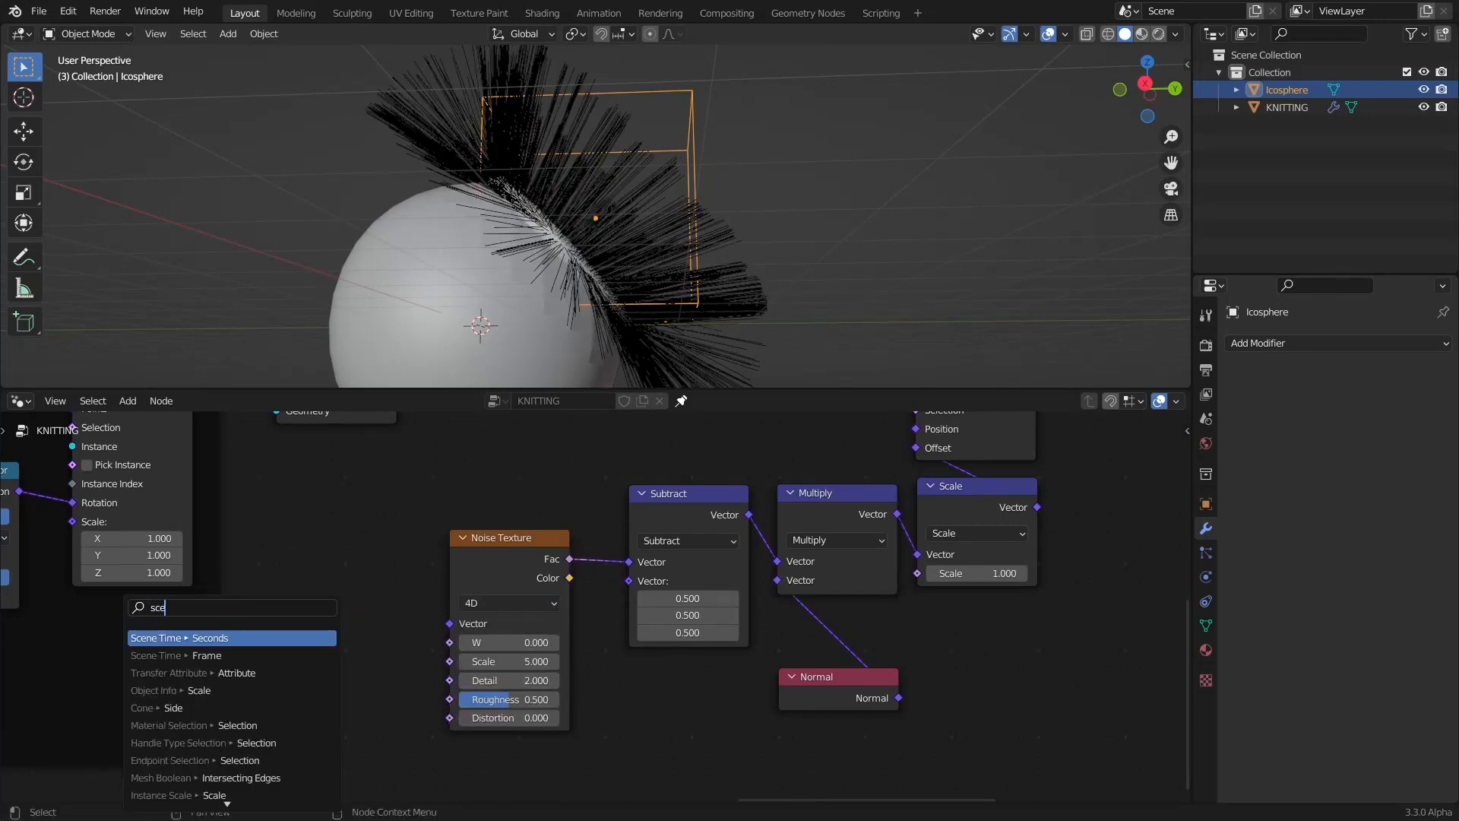
key("Return")
left_click(345, 654)
Play the animation and raise the Scale factor of the vector Scale node to 5.3
key("space")
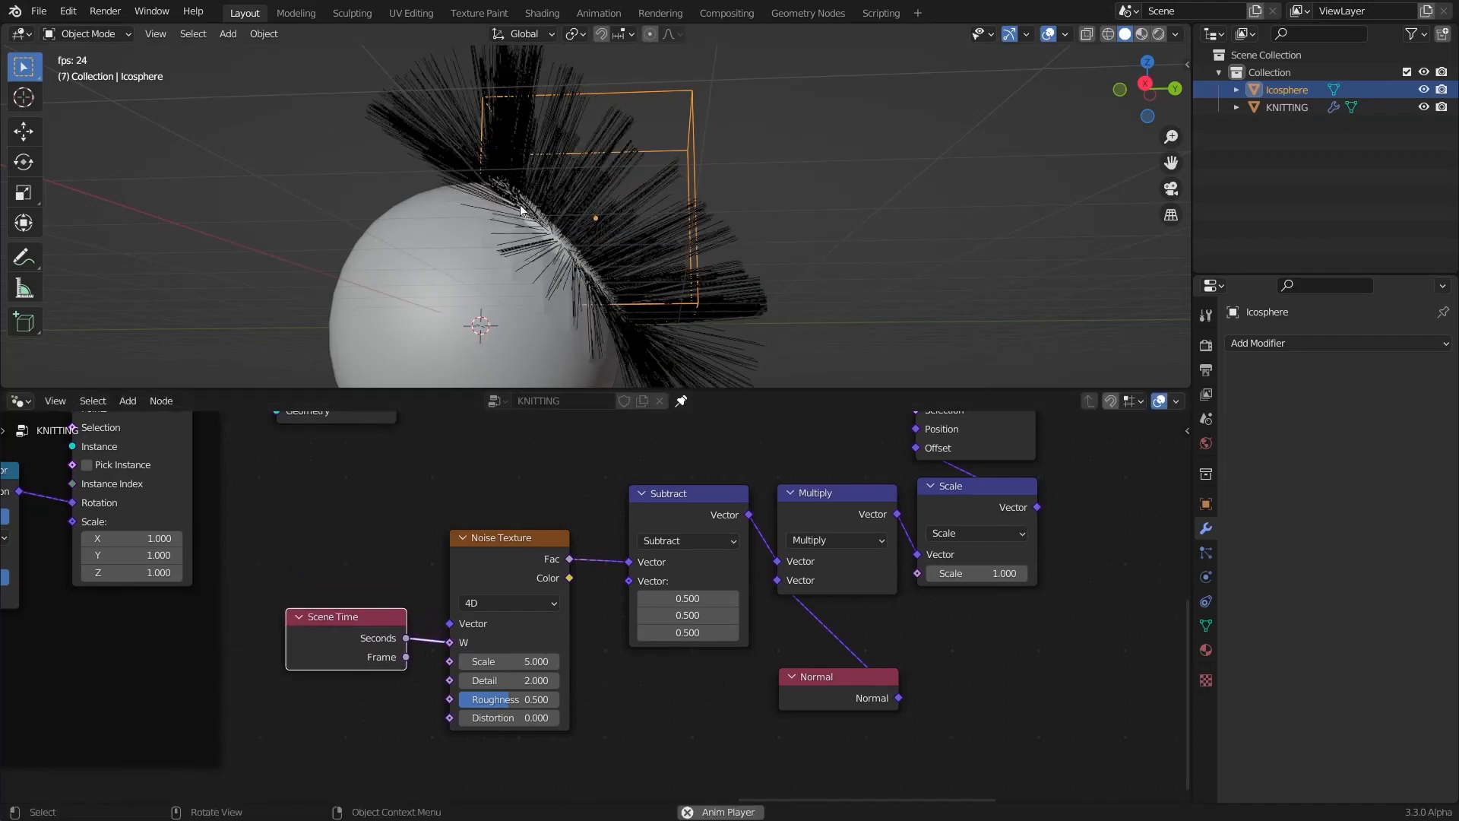
middle_click_drag(520, 204, 732, 208)
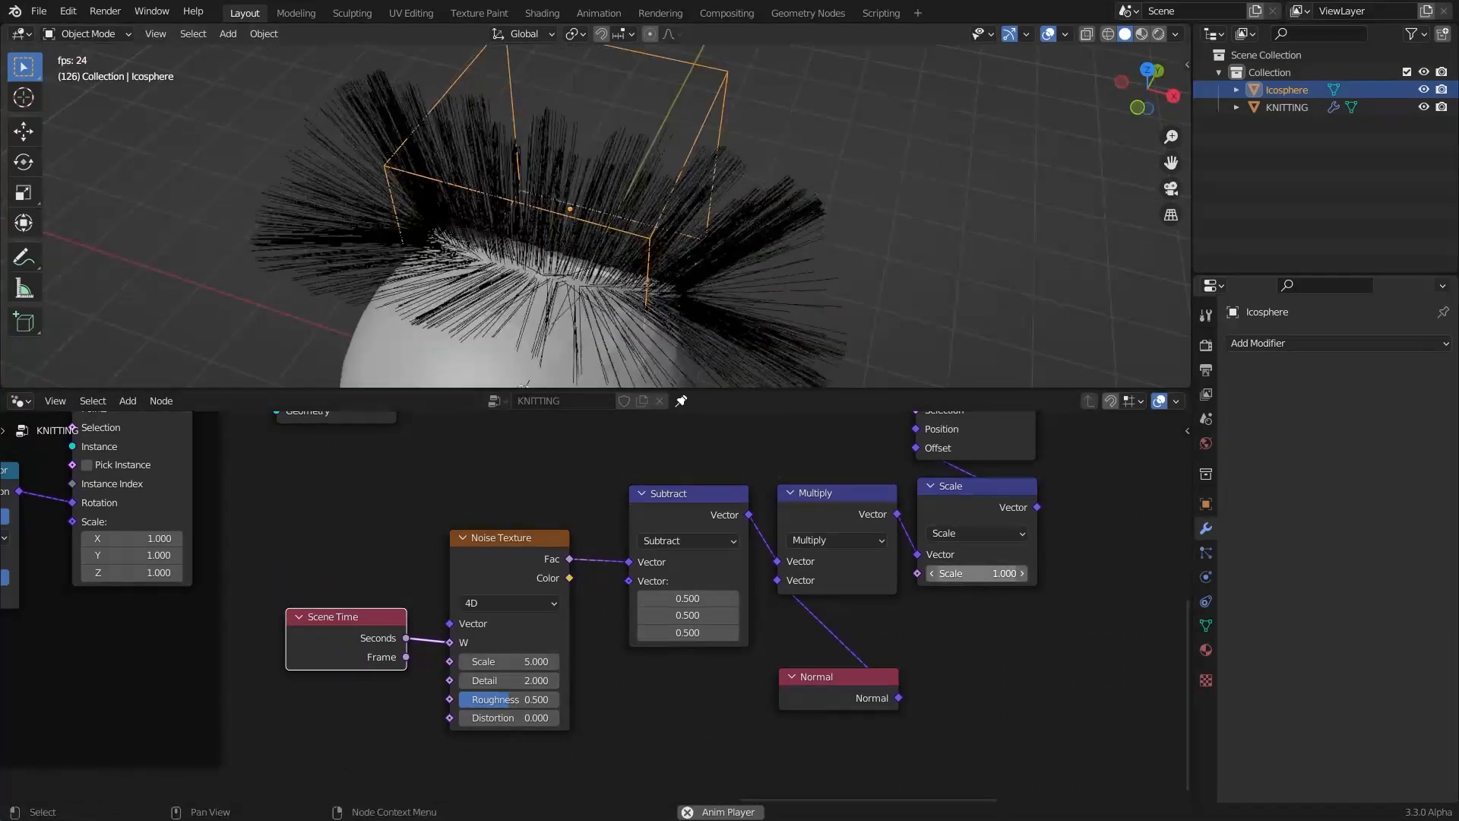
left_click_drag(980, 574, 1020, 575)
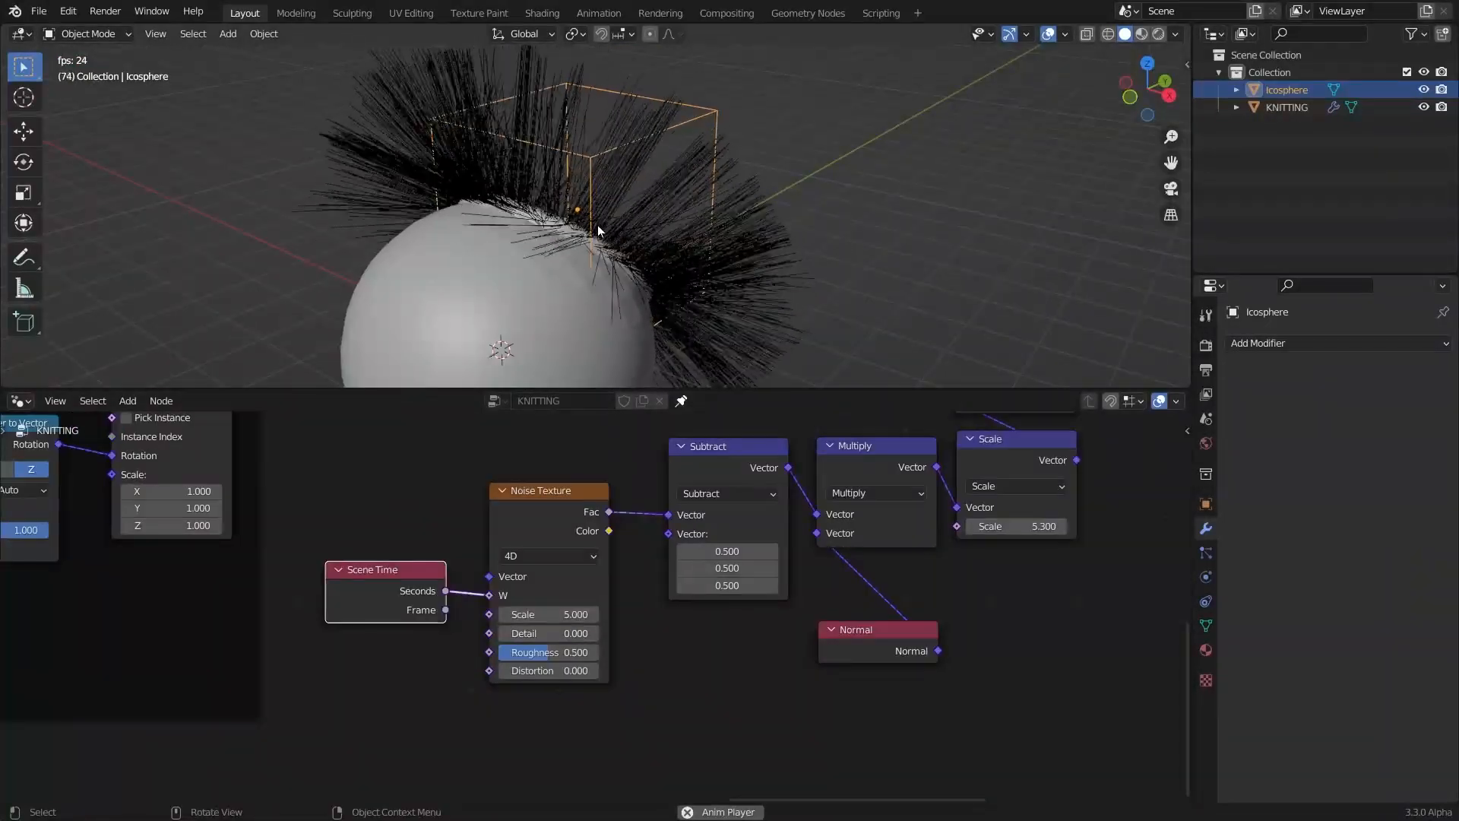
Move the Join Geometry and Group Output nodes farther along the tree to make room after the Set Position node
mouse_move(598, 225)
middle_mouse_down()
mouse_move(558, 120)
mouse_move(600, 207)
middle_mouse_up()
scroll(600, 208, "up", 3)
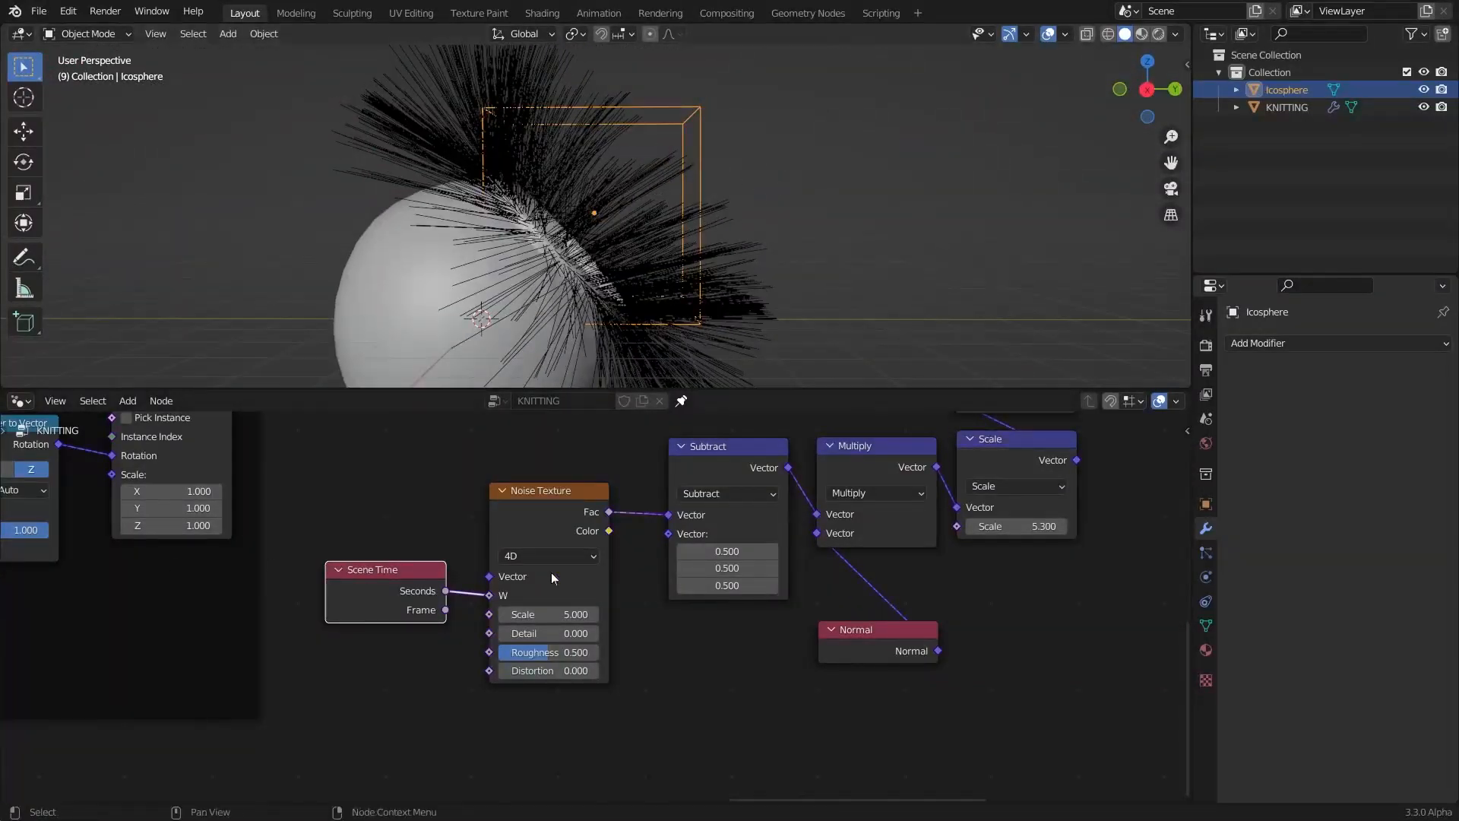
scroll(554, 574, "down", 10)
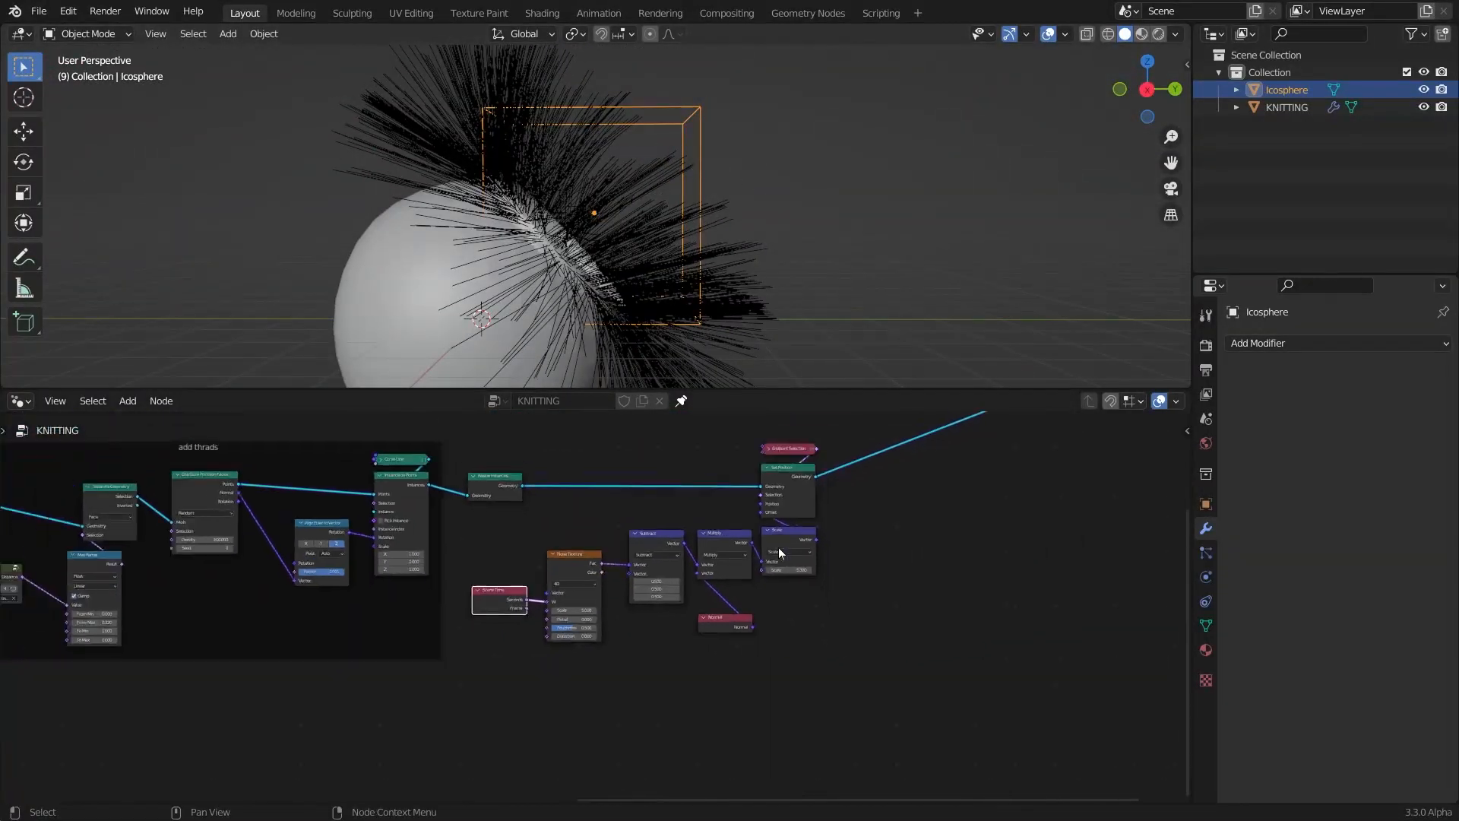
scroll(745, 611, "up", 5)
middle_click_drag(778, 547, 311, 687)
scroll(744, 613, "down", 3)
left_click_drag(1016, 569, 835, 433)
key("g")
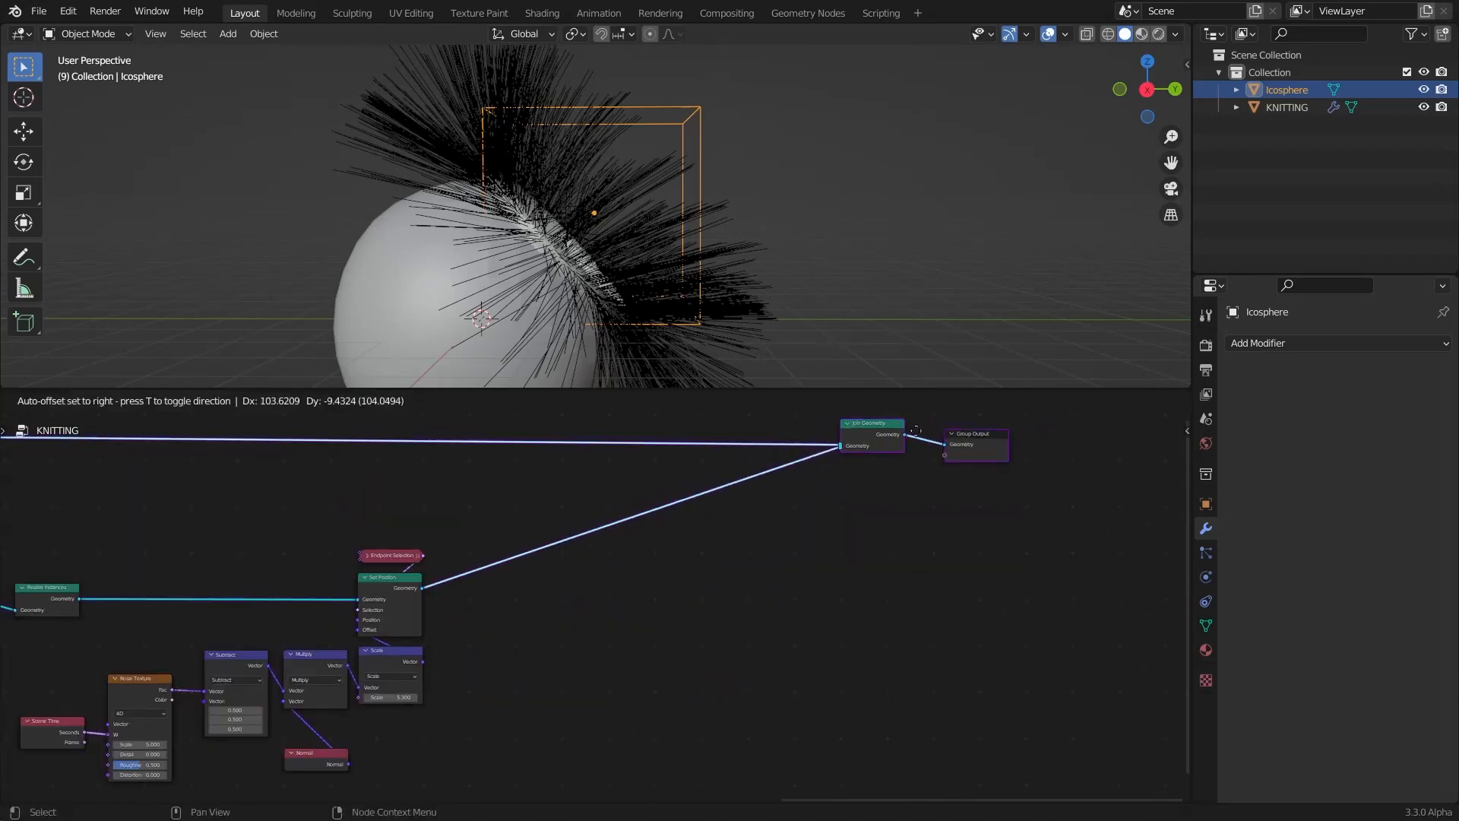
left_click(1000, 450)
scroll(471, 582, "up", 1)
Duplicate the Set Position and Endpoint Selection nodes and feed the original Set Position's Geometry into the copy
left_click(378, 586)
scroll(365, 595, "up", 2)
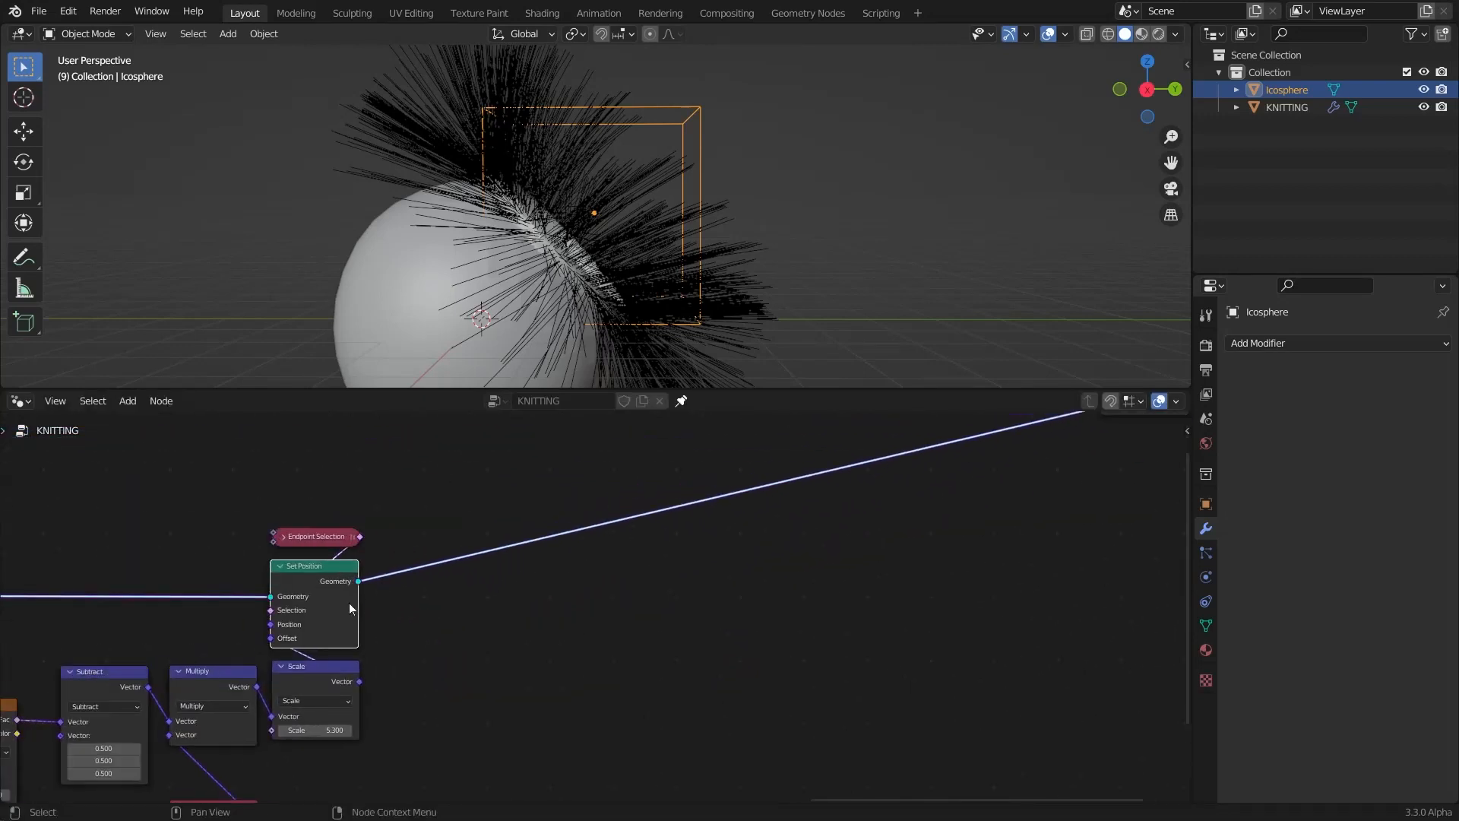
left_click(331, 540, "shift")
key("shift+d")
left_click(563, 535)
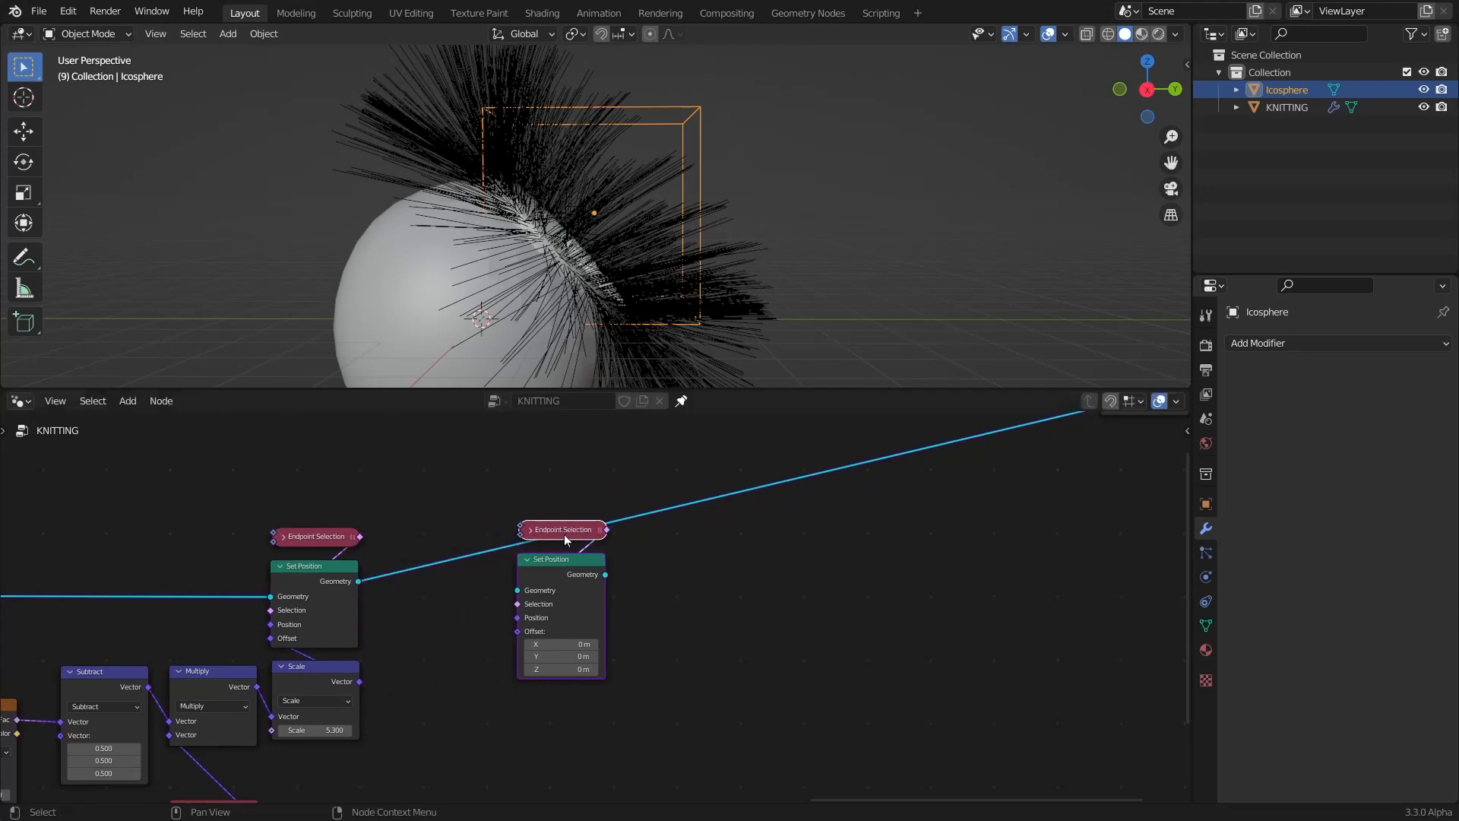
left_click_drag(367, 581, 519, 591)
Connect the second Set Position's Geometry to Join Geometry and cut the first Set Position's direct link to it
scroll(516, 608, "down", 2)
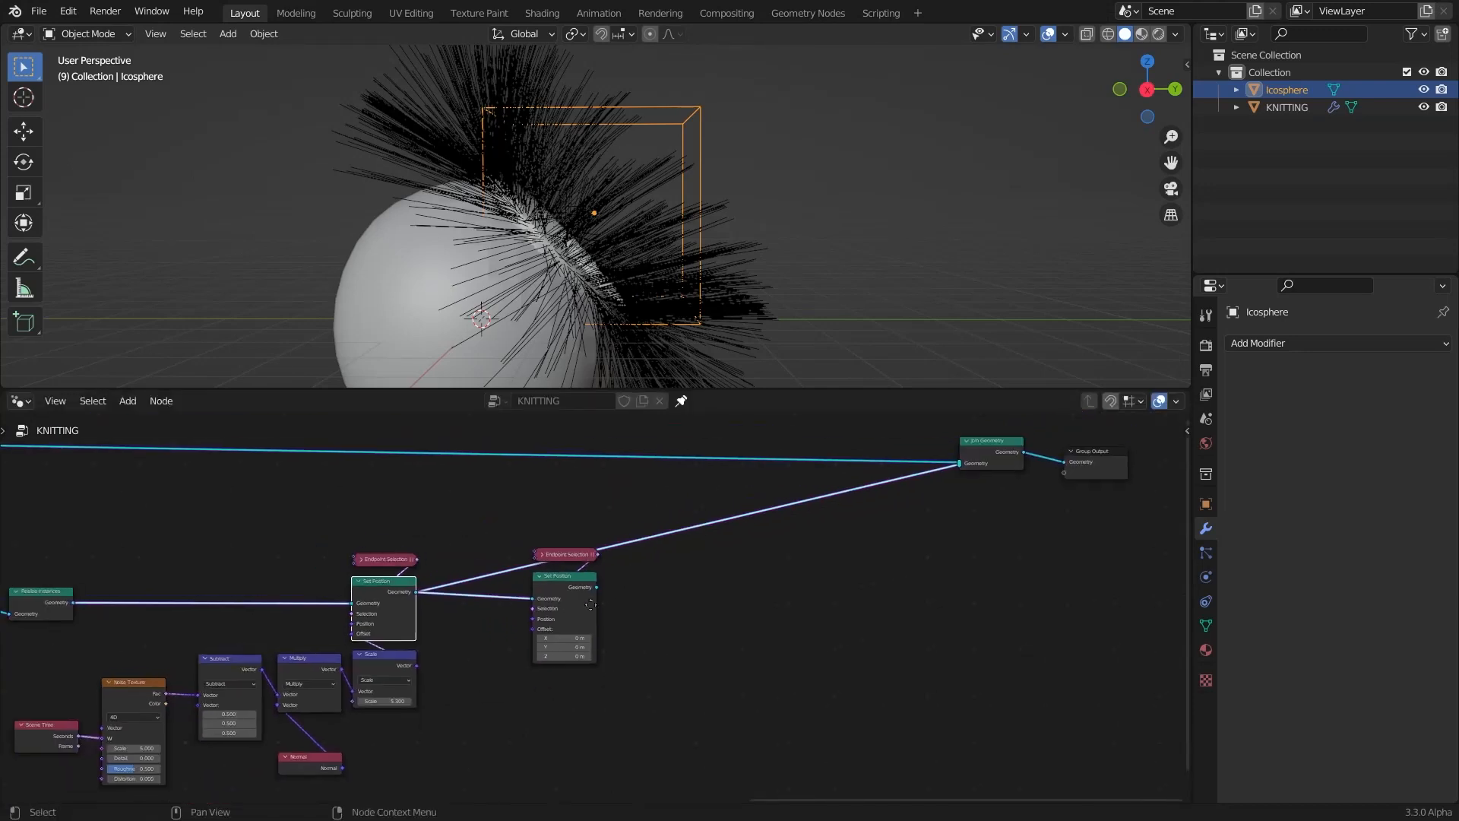
left_click_drag(494, 683, 887, 548)
scroll(501, 640, "up", 4)
middle_click_drag(501, 640, 779, 506)
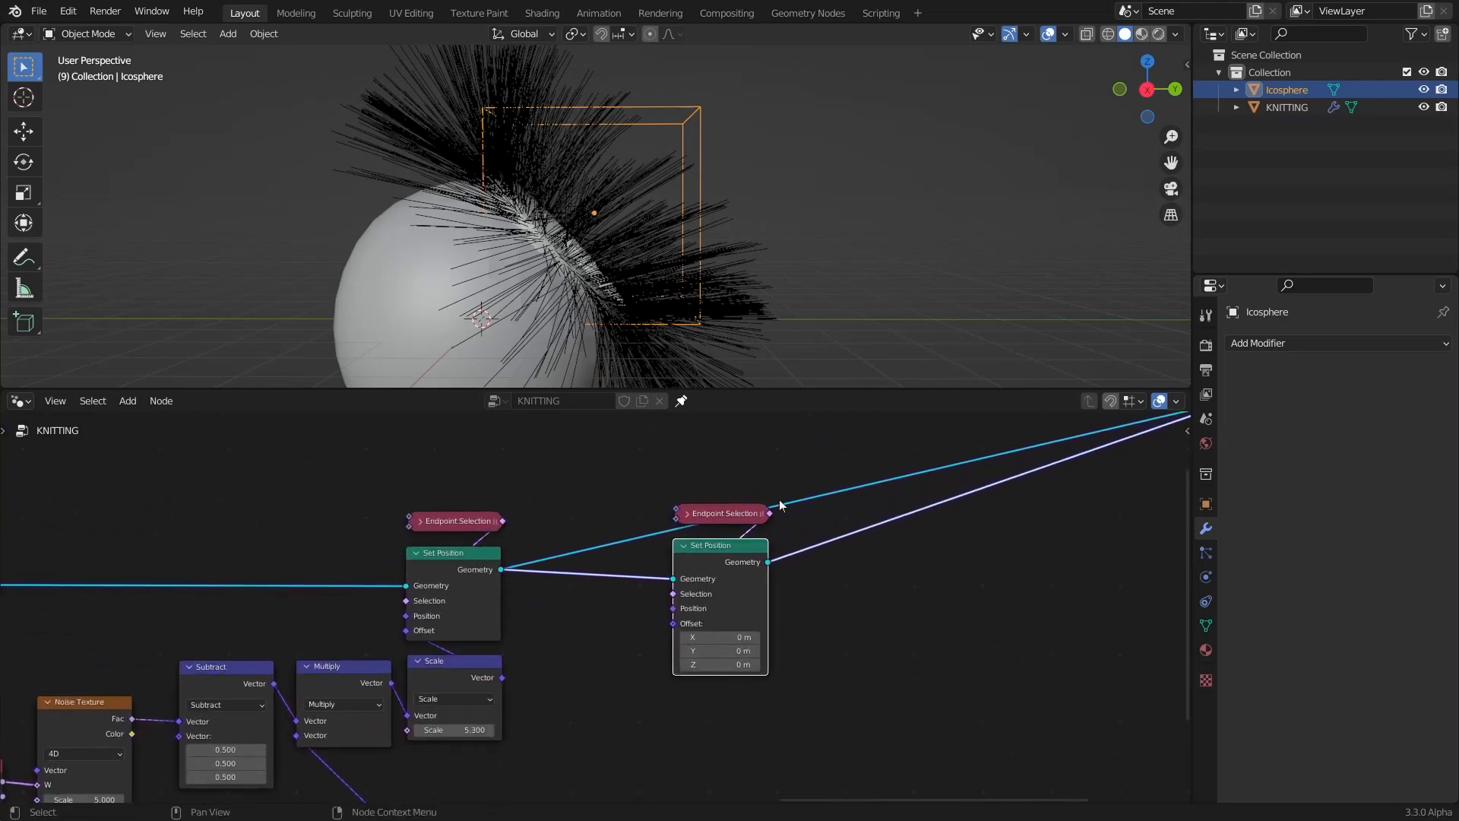
right_click_drag(761, 464, 761, 466, "ctrl")
middle_click_drag(739, 621, 675, 574)
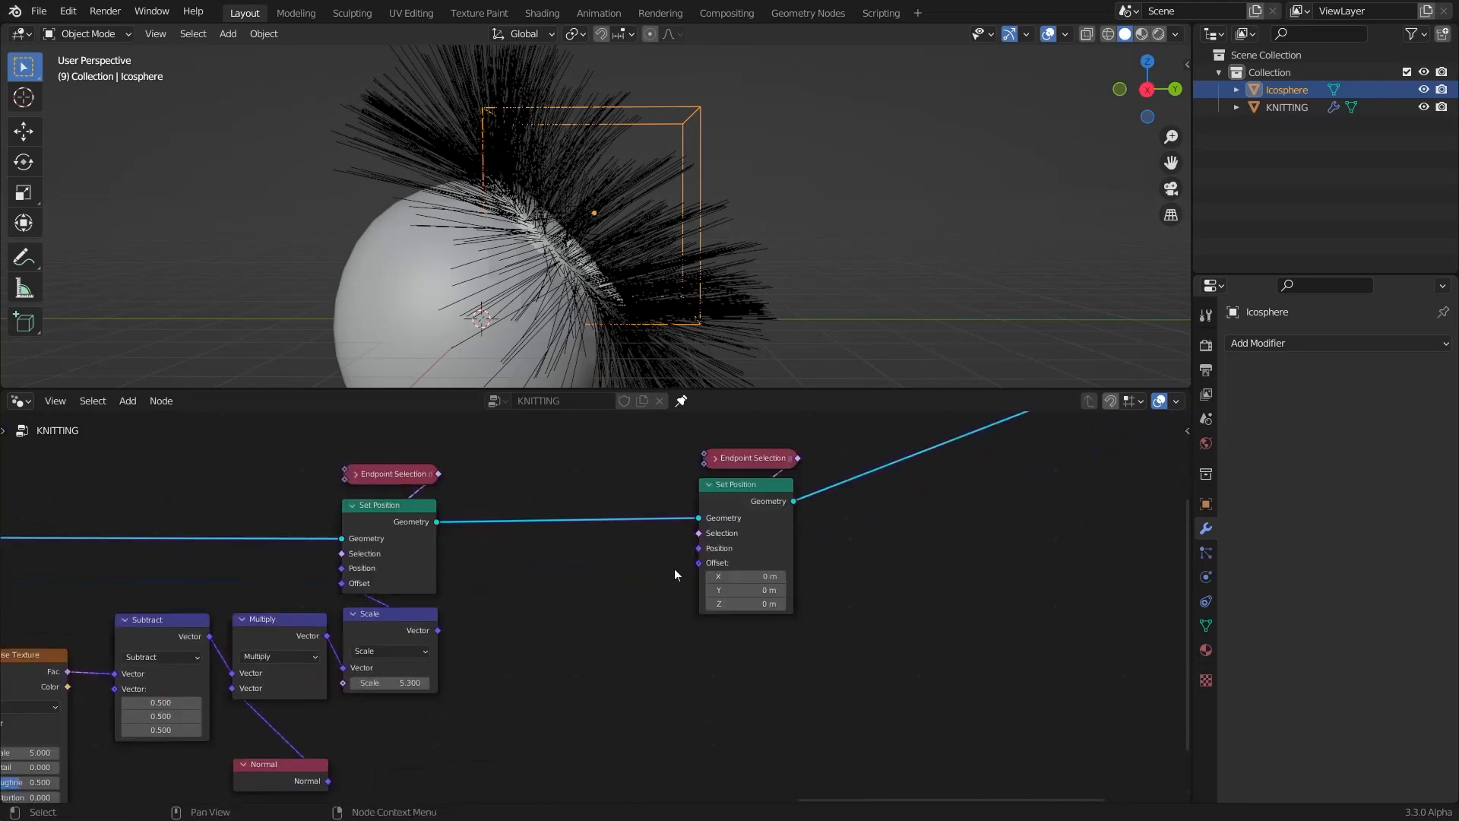
Add a Plain Axes empty, place it at about Y 5.78 m and Z 3.71 m, and name it controller
middle_click_drag(669, 251, 715, 183)
key("shift+a")
mouse_move(729, 179)
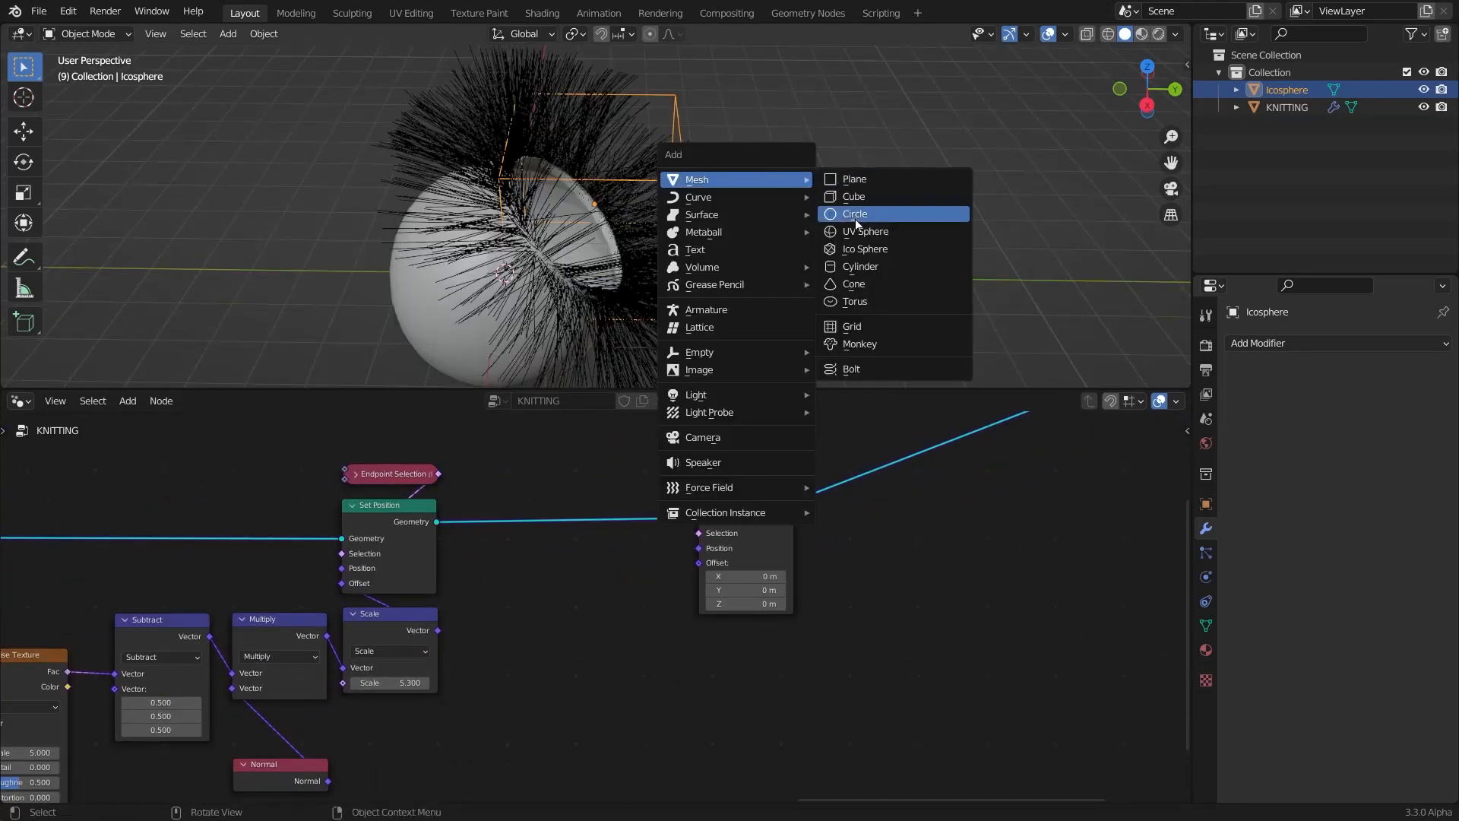
mouse_move(746, 353)
left_click(851, 352)
key("KP_3")
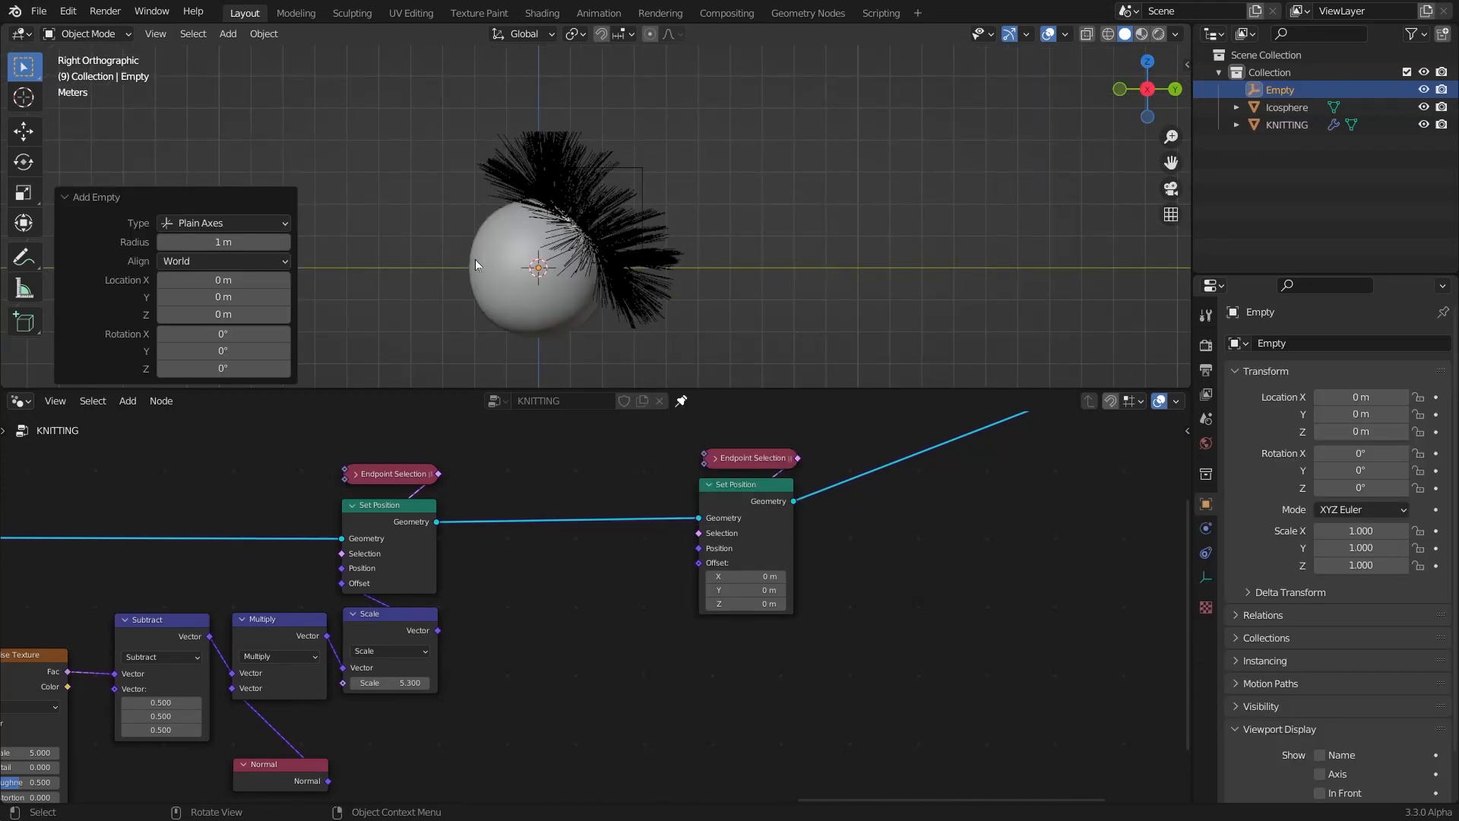
key("g")
left_click(668, 138)
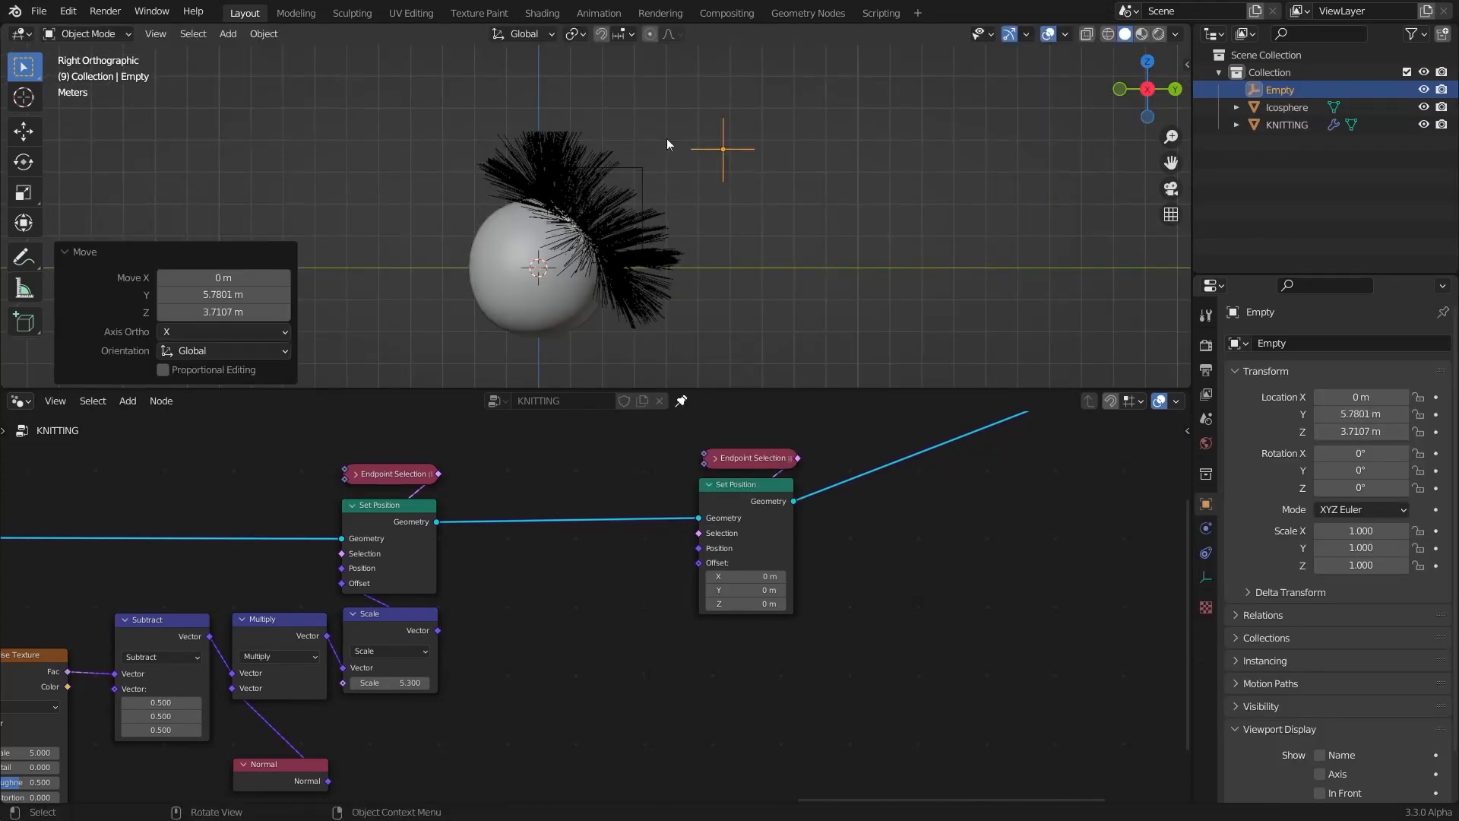
middle_click_drag(667, 138, 676, 301)
double_click(1280, 89)
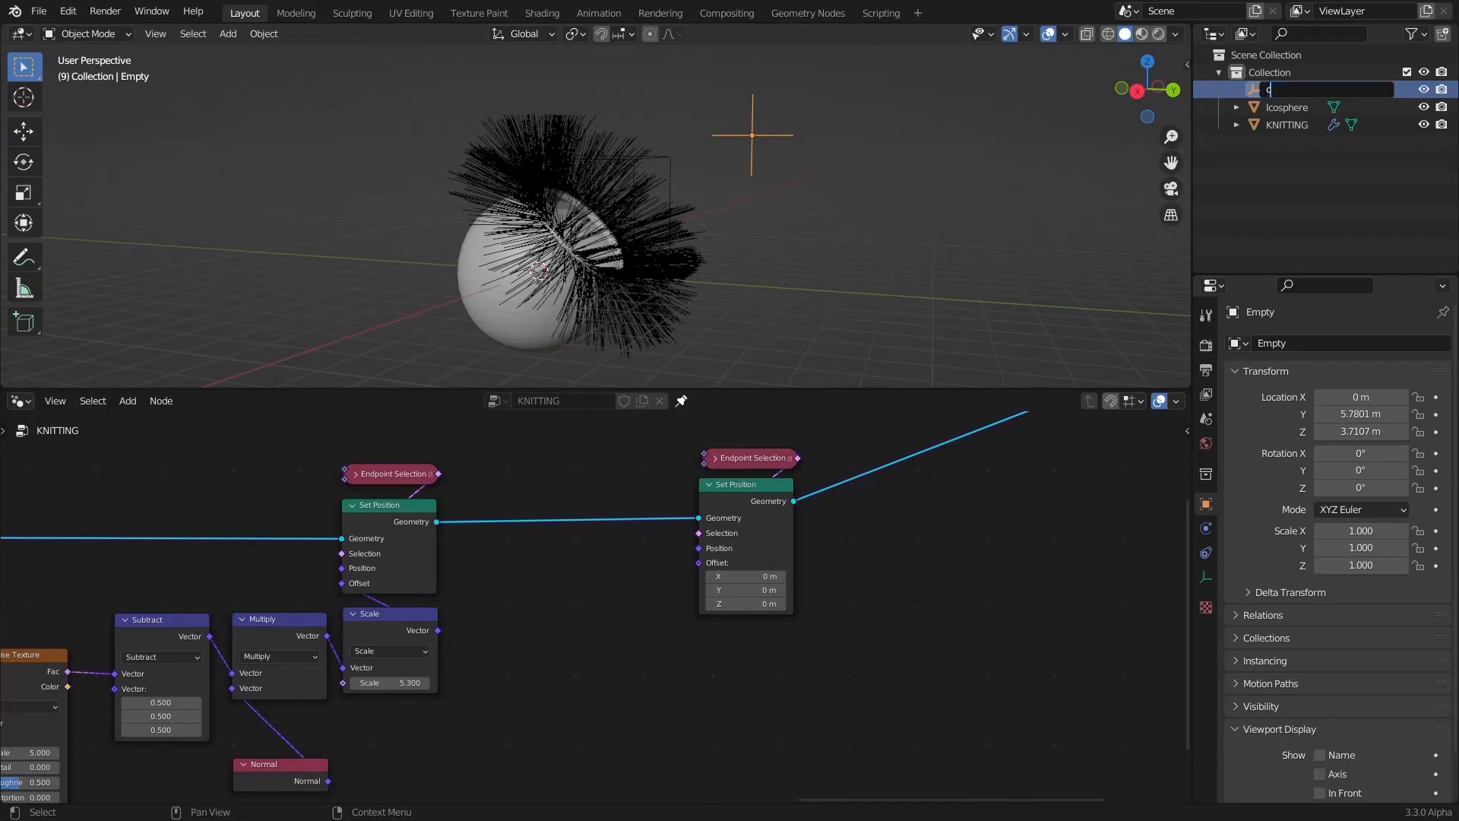
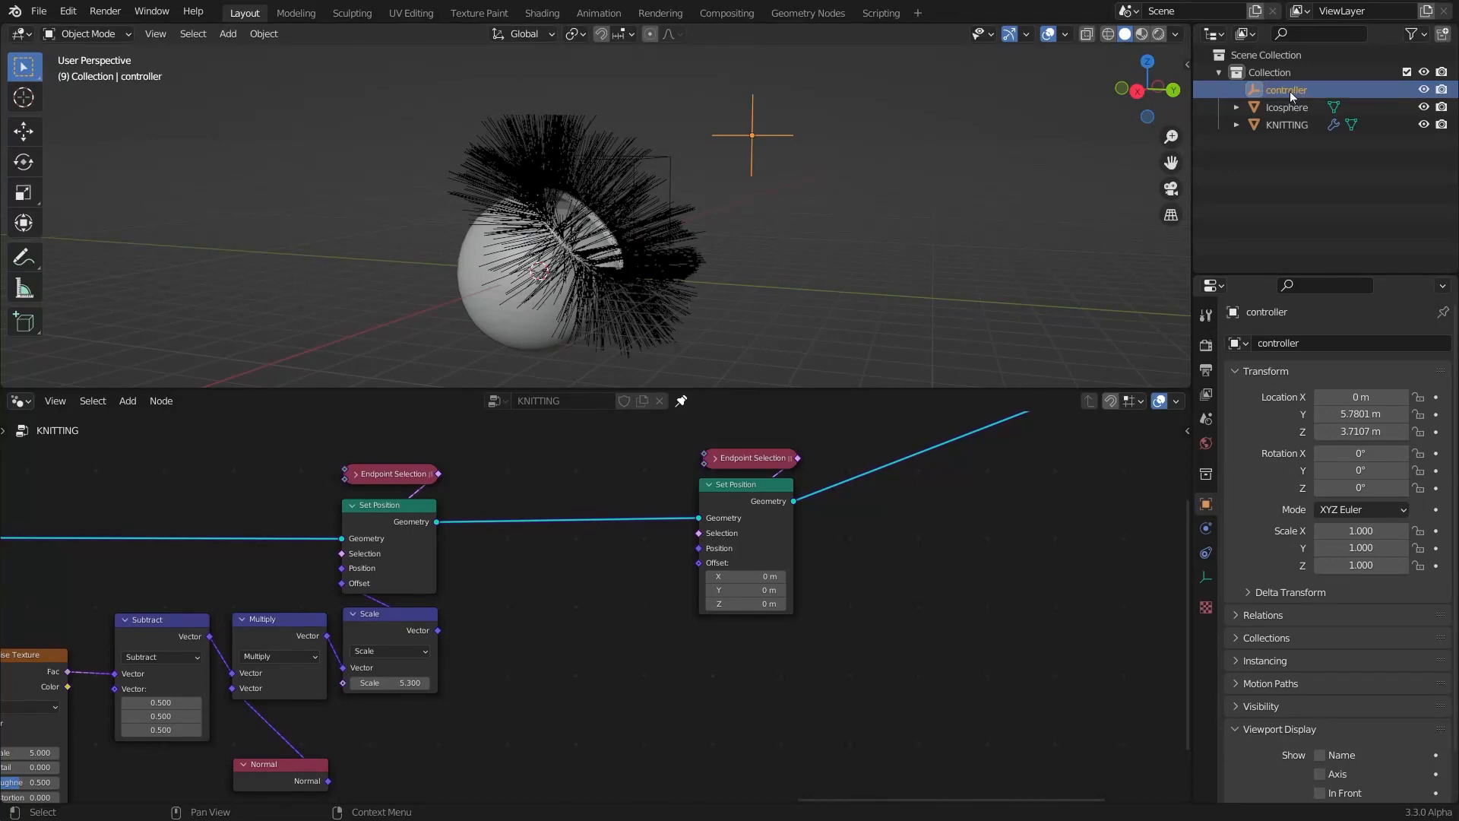
Add an Object Info node for the controller empty, set to Relative, with Location driving the second Set Position's Offset
left_click_drag(1289, 91, 679, 652)
left_click_drag(519, 673, 530, 698)
left_click(562, 751)
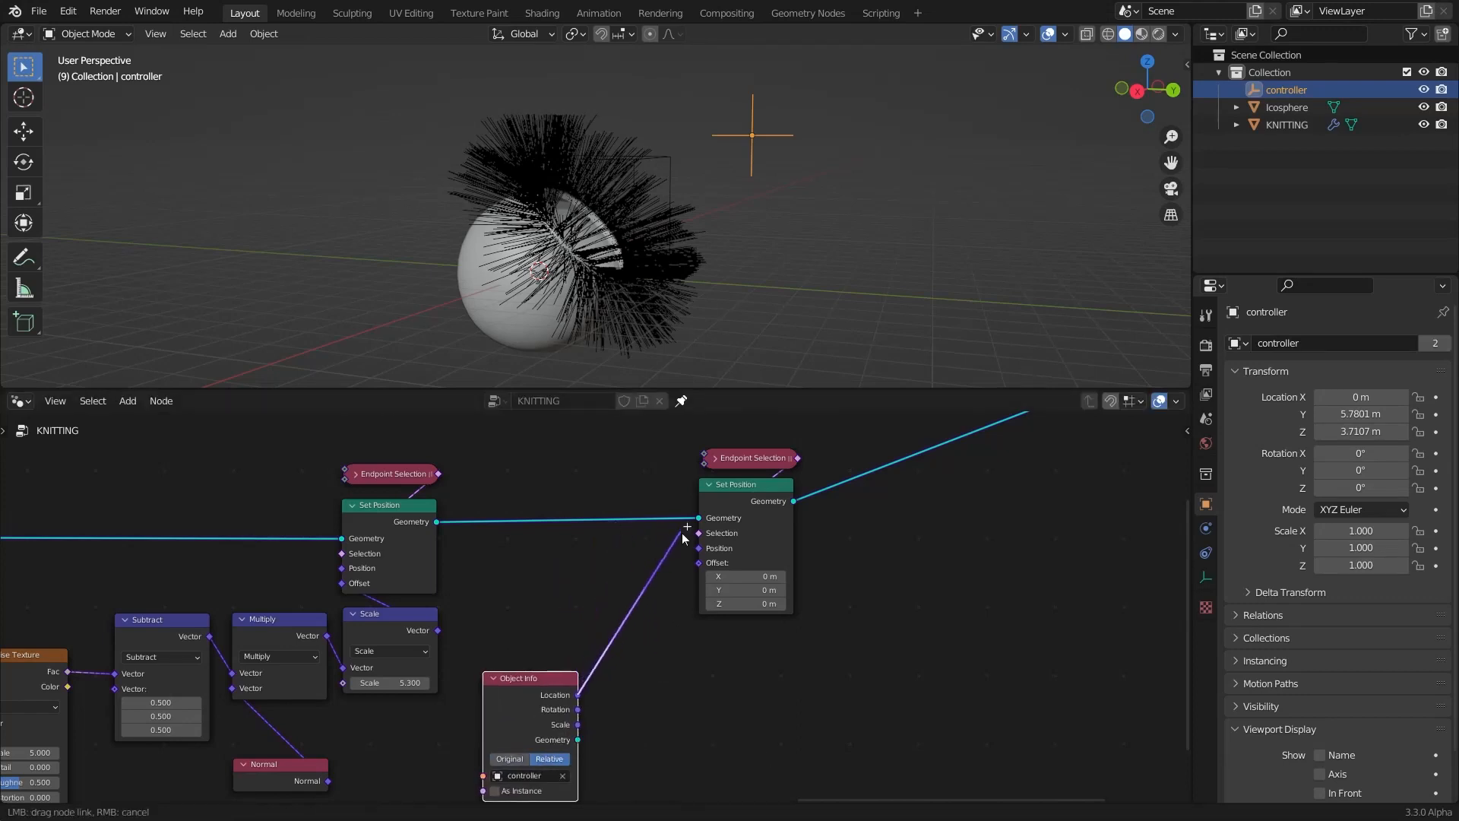
left_click_drag(700, 569, 700, 567)
Try moving the controller empty to test how the thread ends follow it
scroll(635, 260, "down", 2)
scroll(662, 267, "up", 3)
middle_click_drag(635, 260, 501, 244)
key("g")
key("Escape")
scroll(502, 244, "down", 4)
scroll(585, 231, "up", 5)
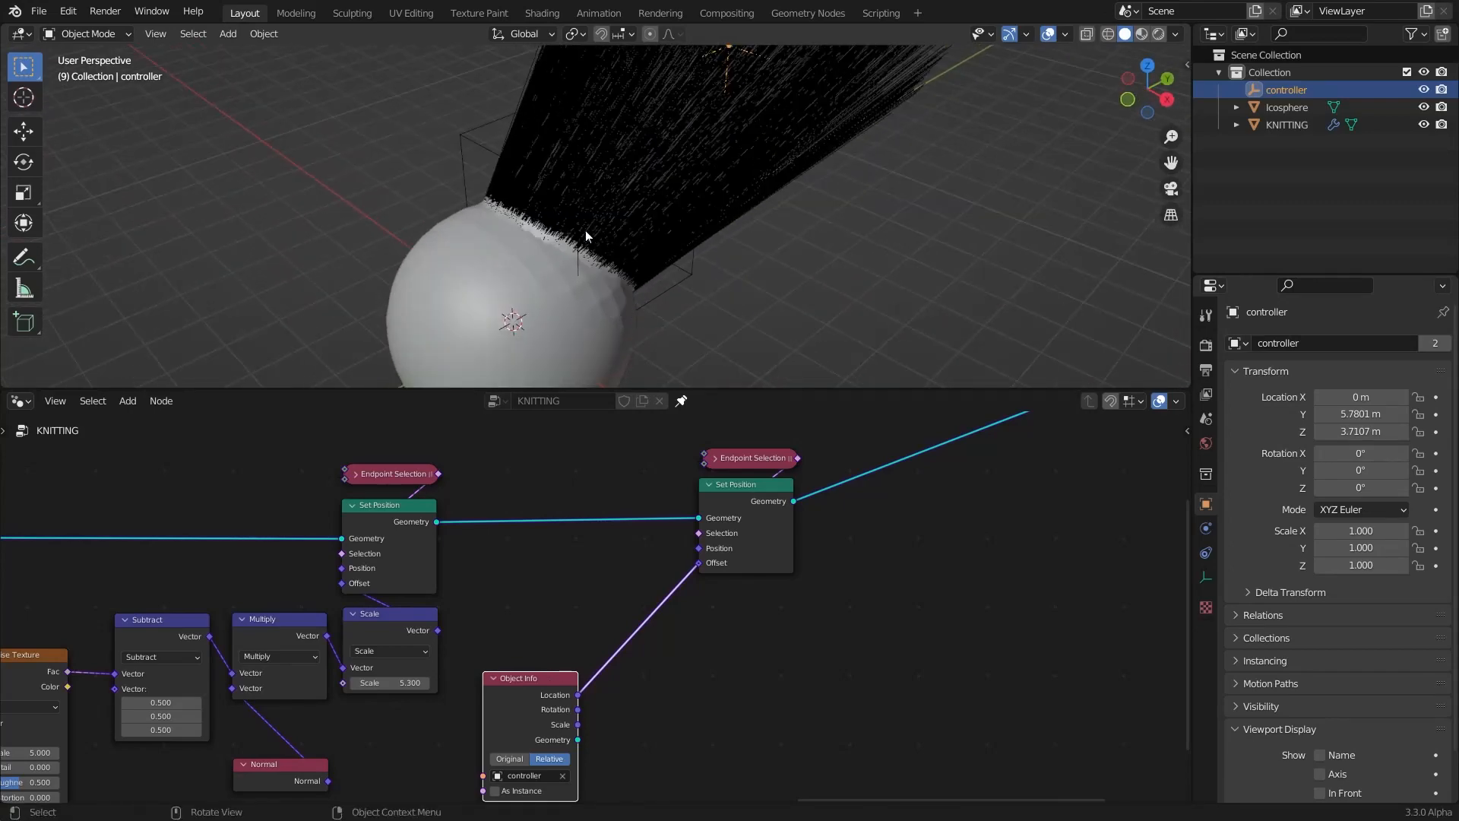
scroll(585, 230, "down", 4)
key("g")
right_click(547, 222)
Move the controller empty to about X -0.28 m, Y 4.87 m and Z 3.85 m
middle_click_drag(542, 218, 425, 178)
scroll(467, 172, "up", 3)
scroll(466, 172, "down", 4)
key("g")
left_click(618, 263)
Try Scale factors such as -11.1 and 10.9 on the vector Scale node while watching how the threads spread
scroll(426, 178, "up", 6)
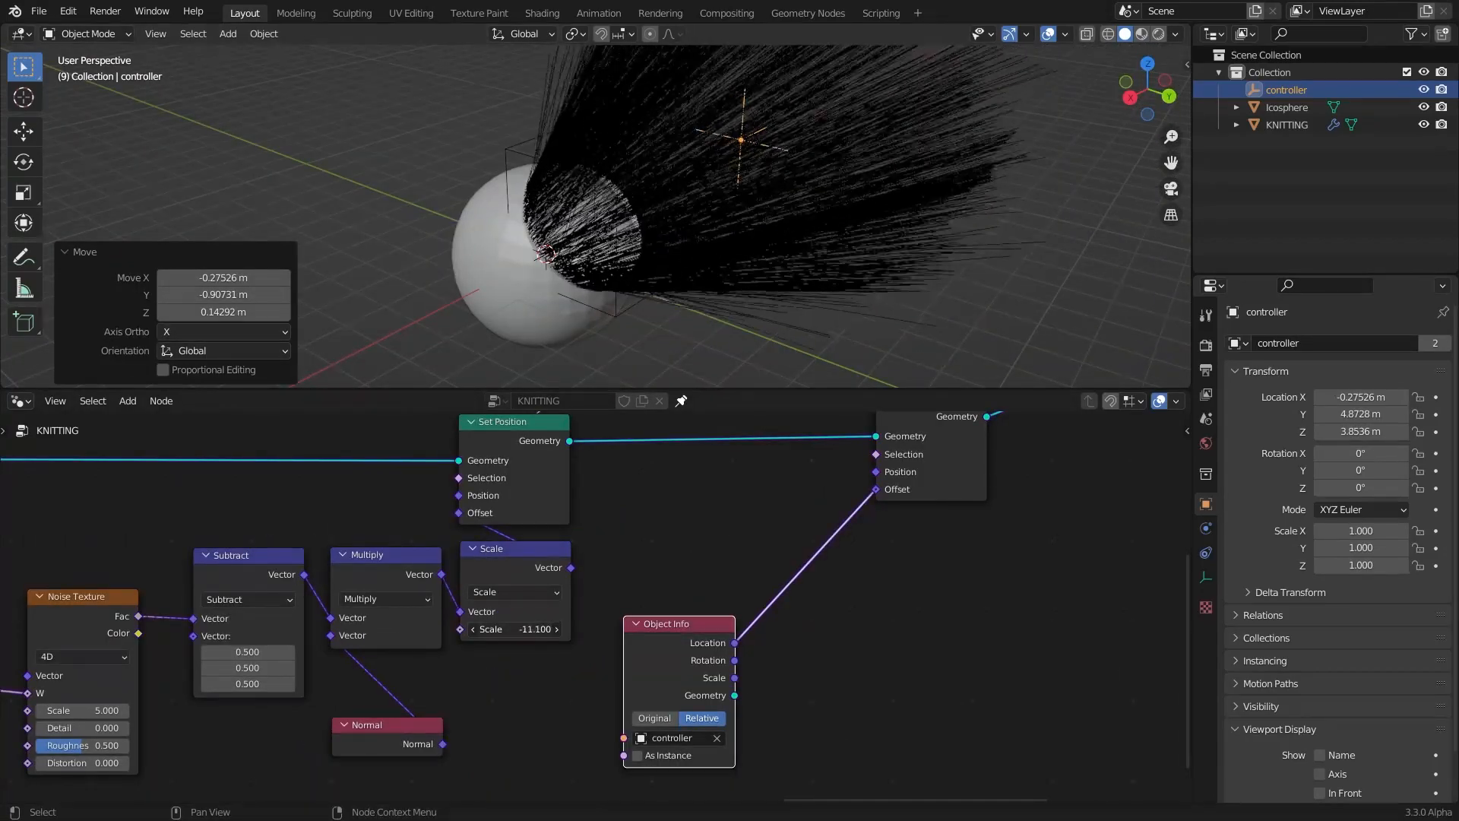
middle_click_drag(592, 174, 591, 312)
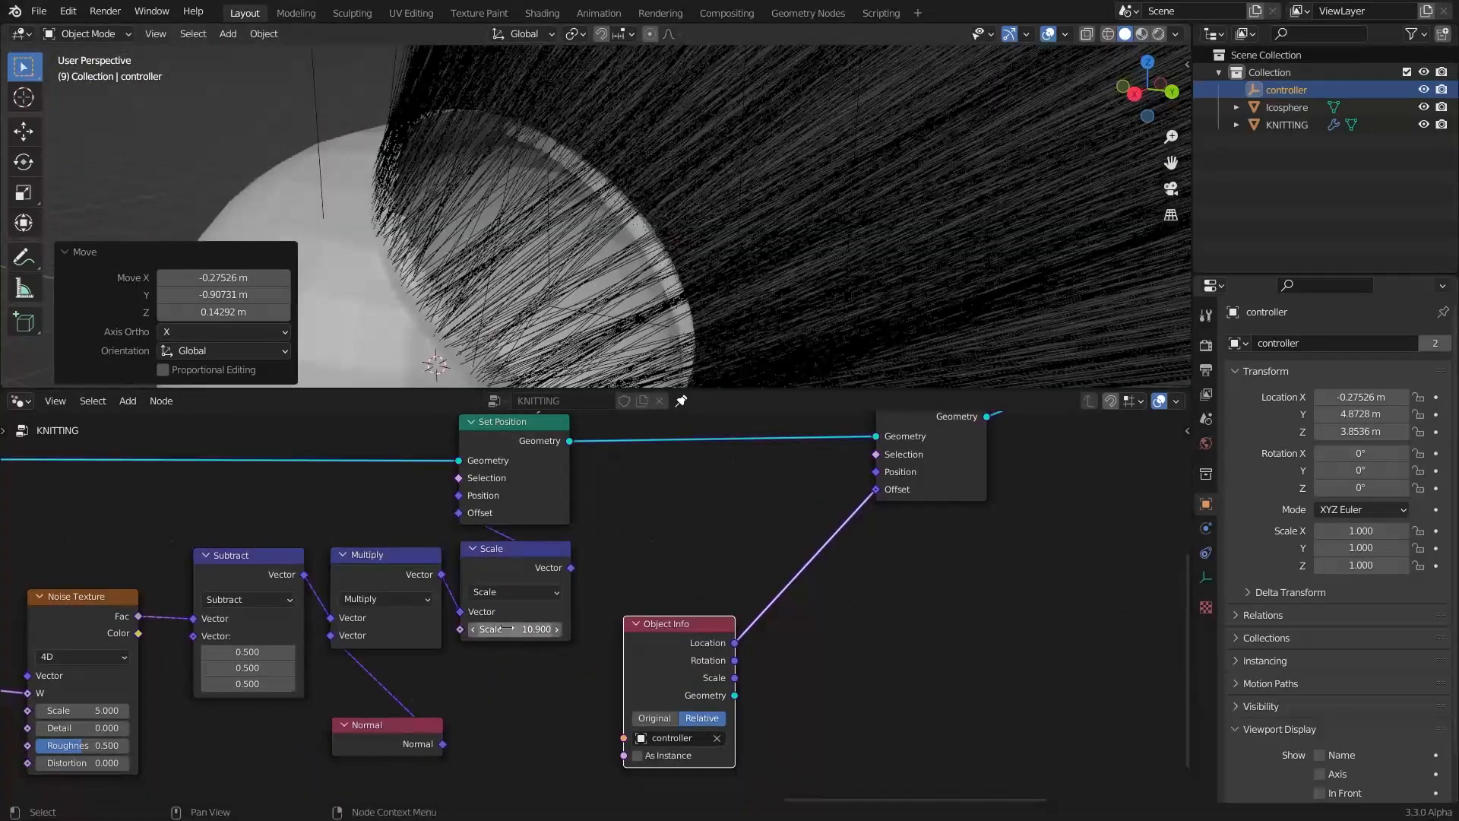
key("Return")
scroll(562, 221, "down", 5)
middle_click_drag(562, 220, 621, 179)
Group the nodes that displace the thread endpoints into a frame and label it "set position"
left_click_drag(771, 693, 367, 517)
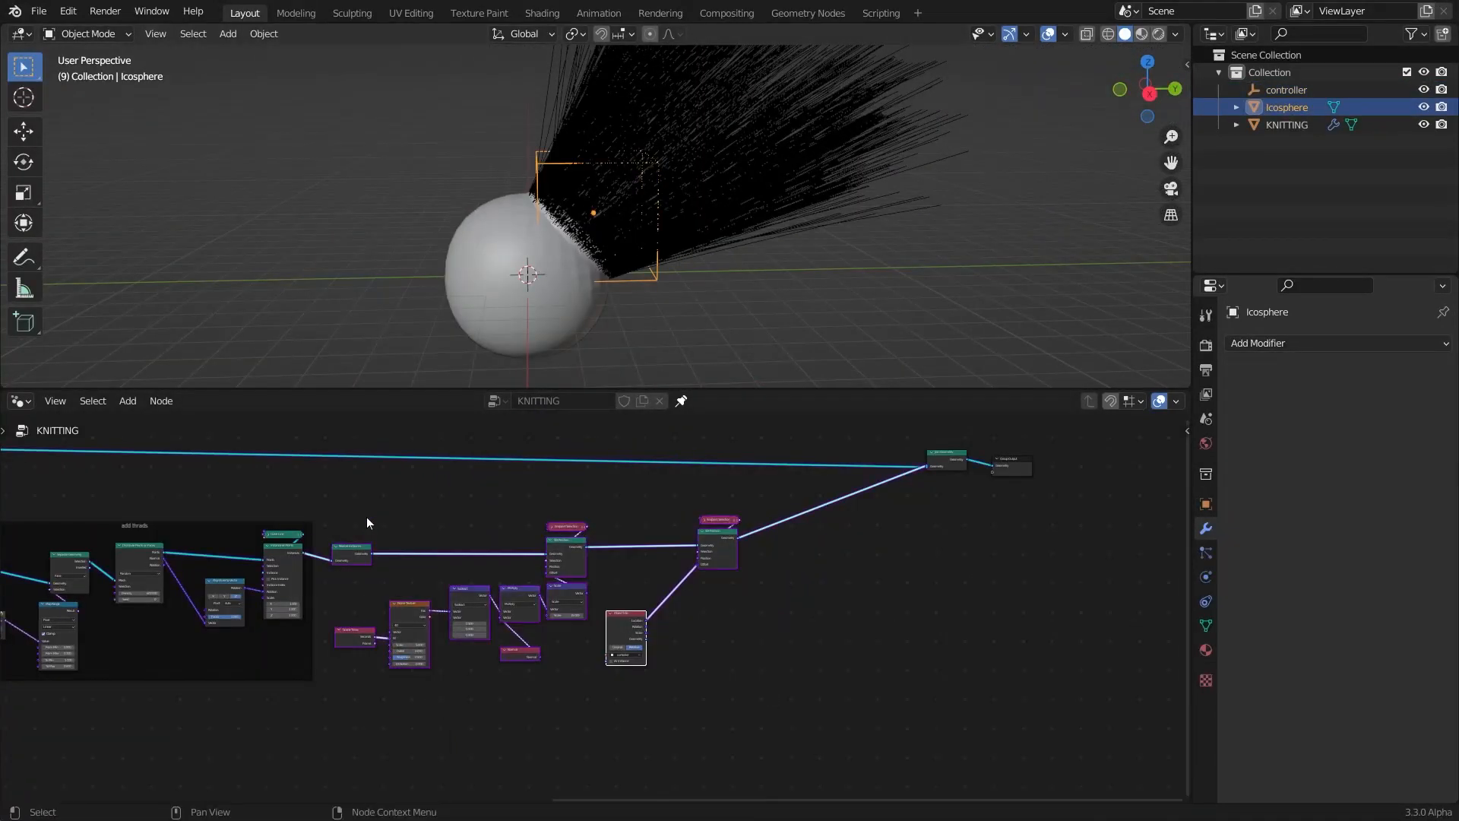
key("ctrl+j")
scroll(431, 522, "up", 2)
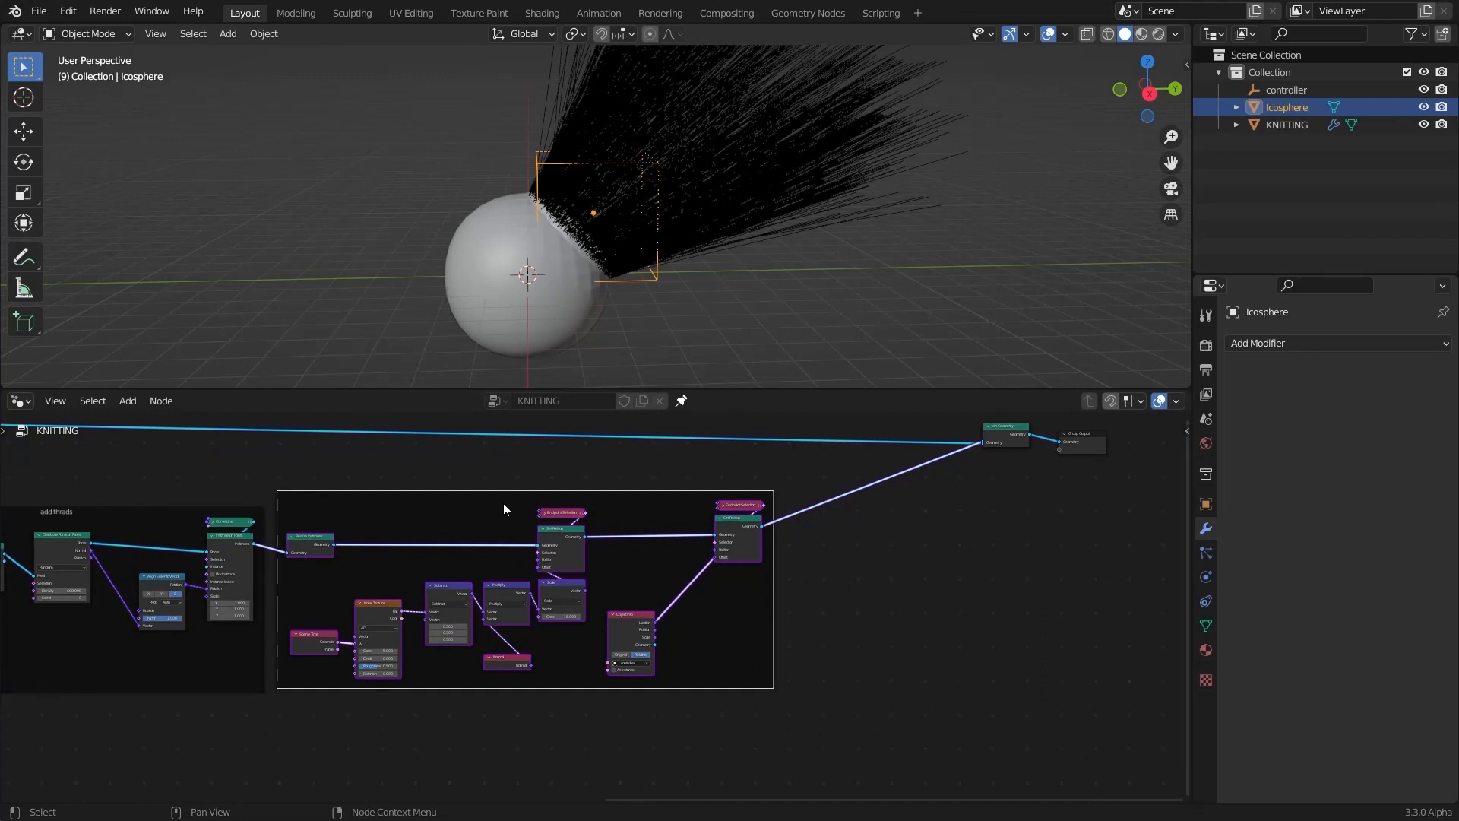
left_click(506, 496)
scroll(506, 496, "up", 1)
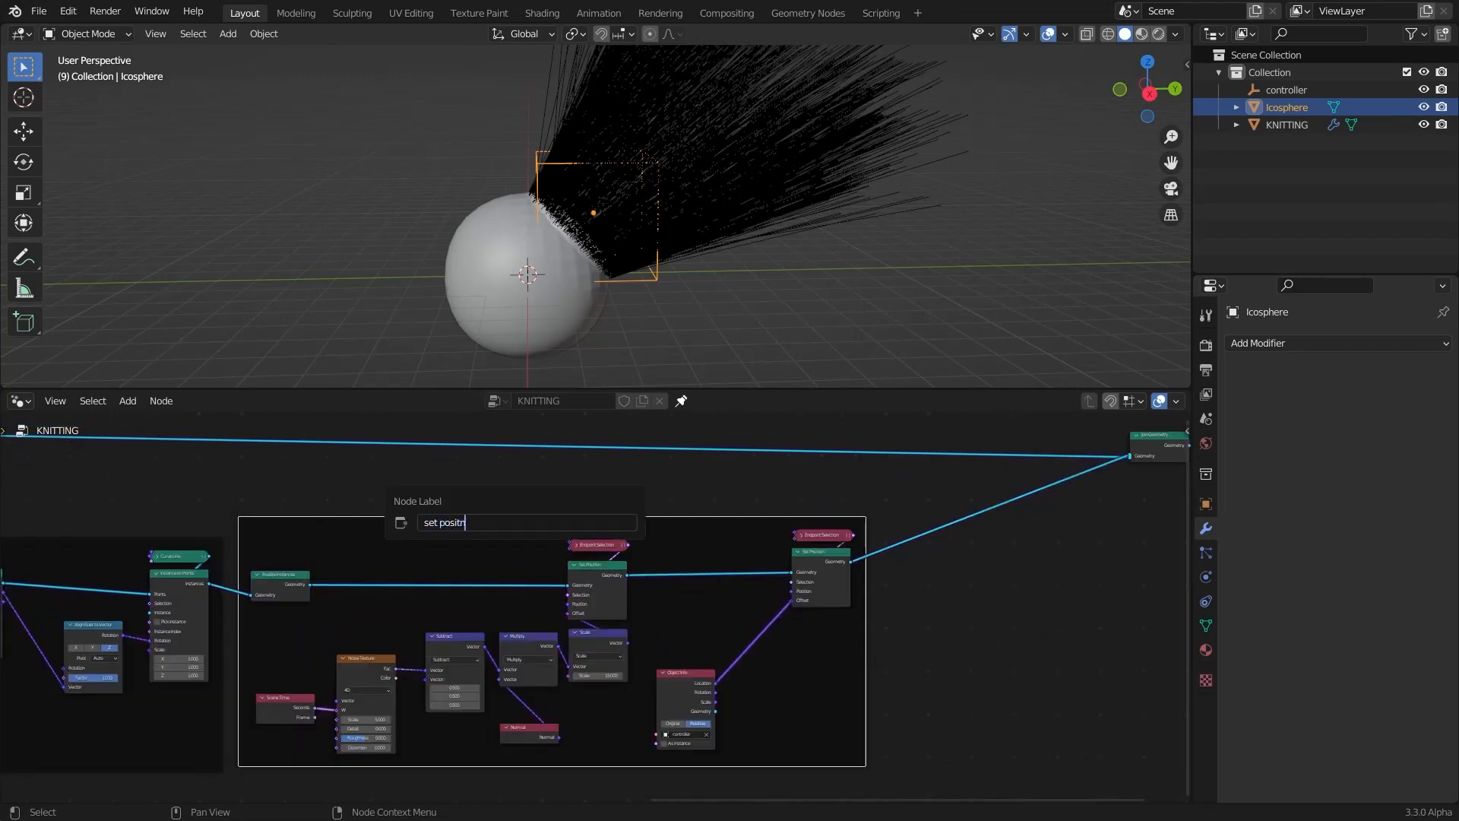
type("t")
key("Return")
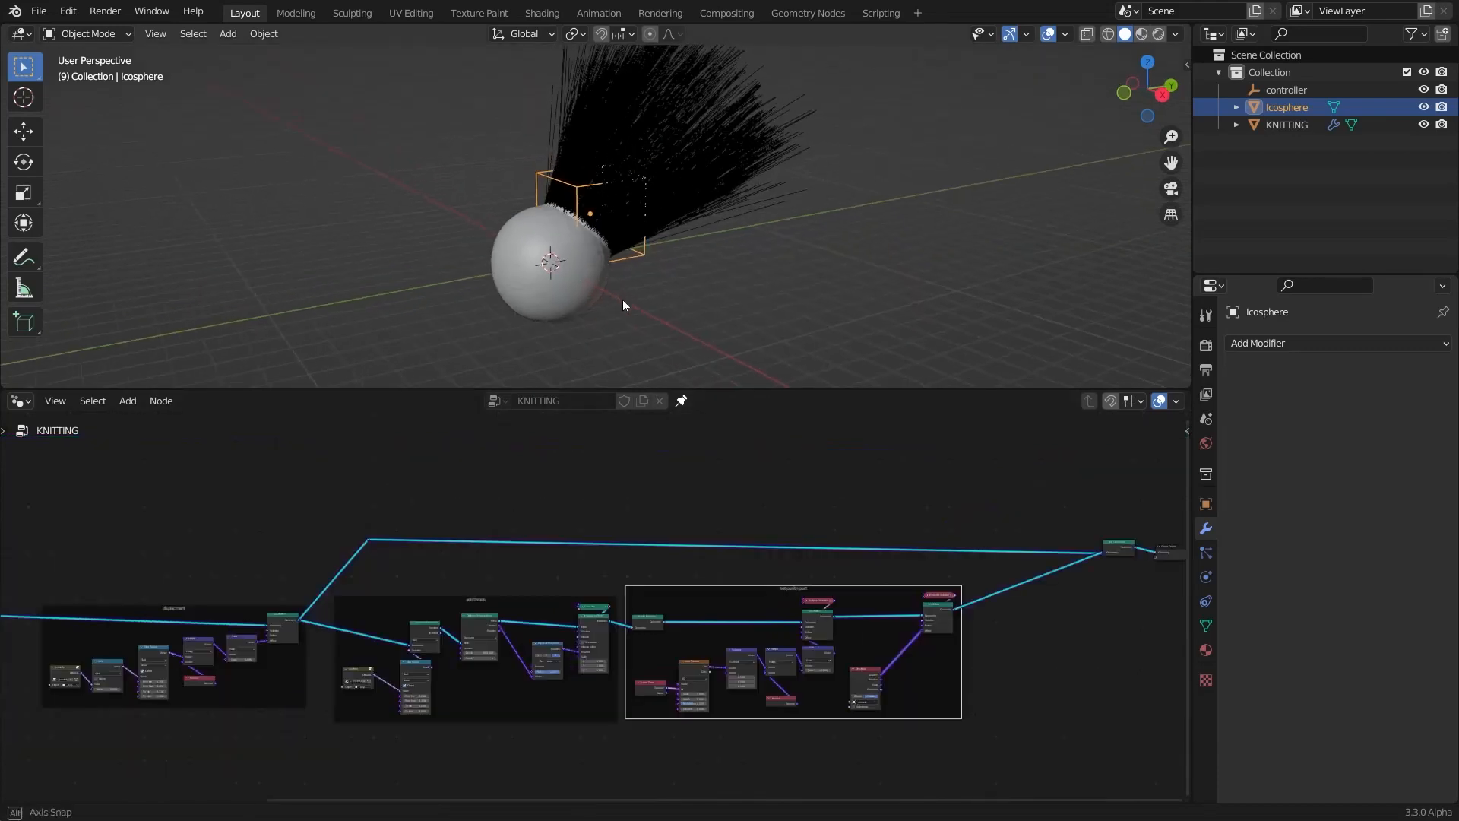
Move the Icosphere across the body to test how the hole and its threads follow
scroll(623, 300, "up", 4)
mouse_move(601, 294)
middle_mouse_down()
mouse_move(495, 285)
mouse_move(613, 274)
middle_mouse_up()
scroll(562, 280, "down", 5)
scroll(566, 277, "up", 2)
scroll(618, 272, "up", 2)
key("g")
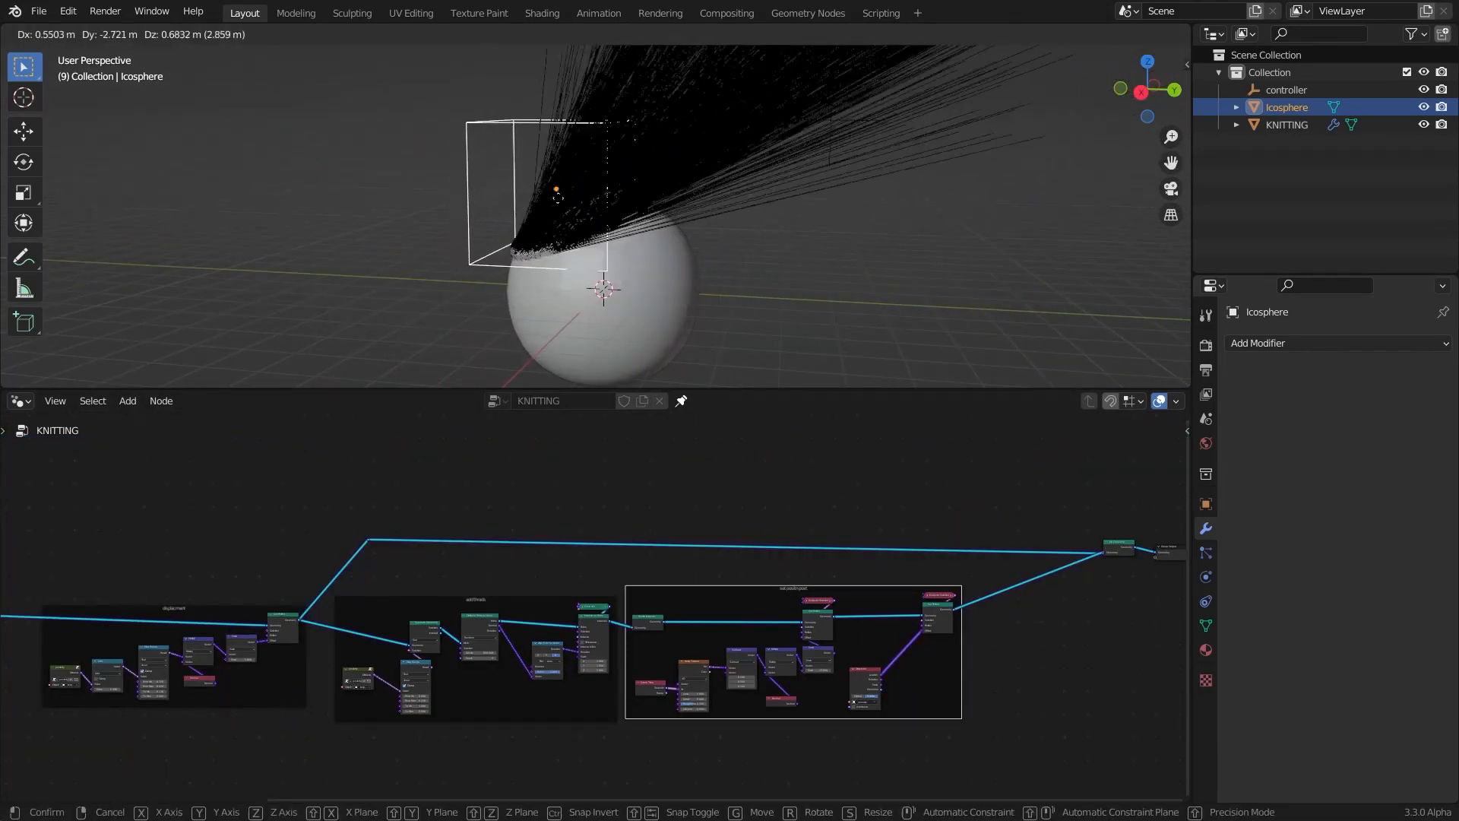
Try moving the Icosphere across the top of the sphere to test how the threads follow it
left_click(511, 210)
middle_click_drag(512, 209, 764, 262)
scroll(579, 545, "up", 3)
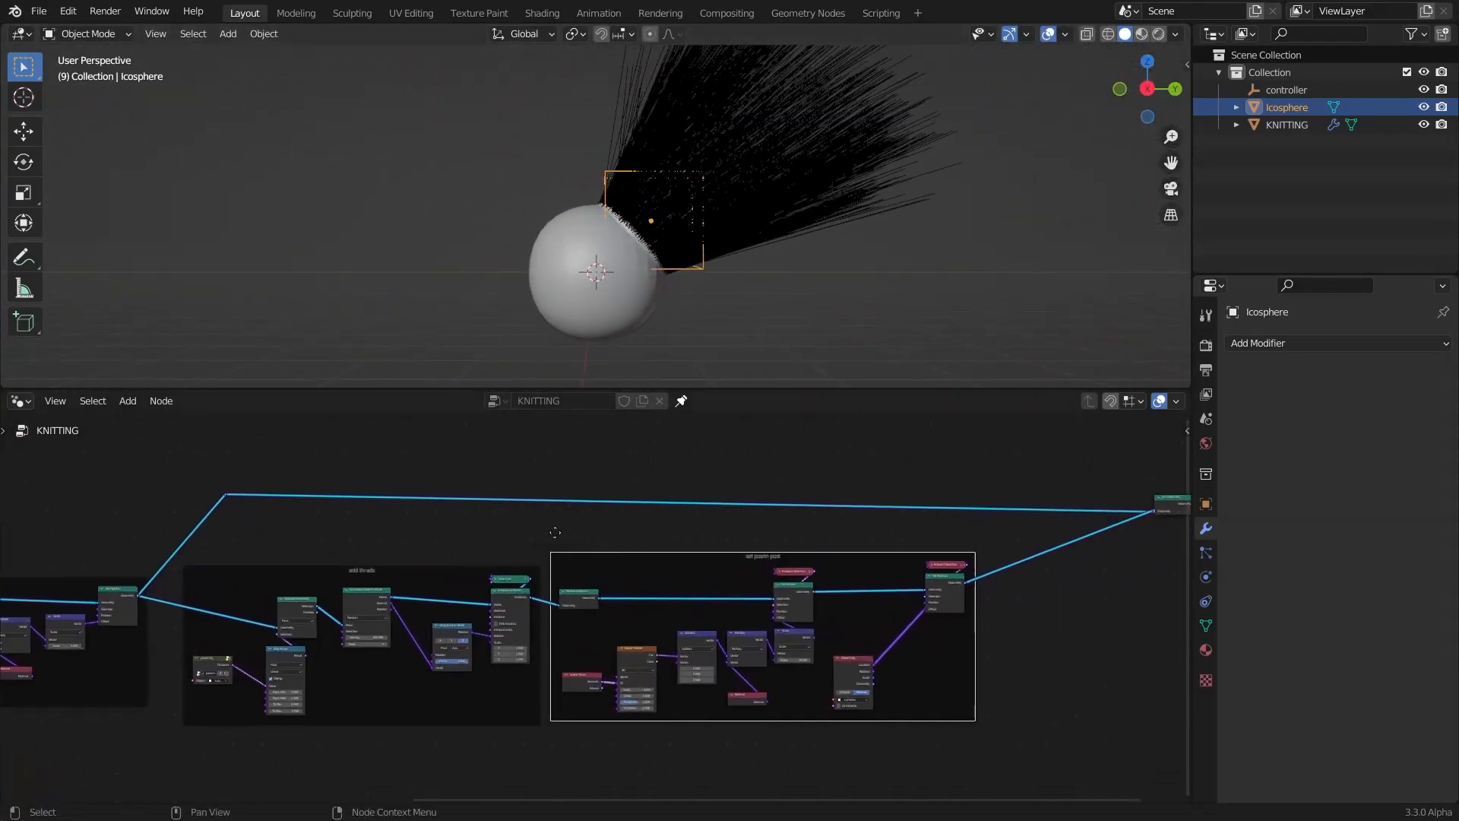
middle_click_drag(631, 198, 585, 197)
key("s")
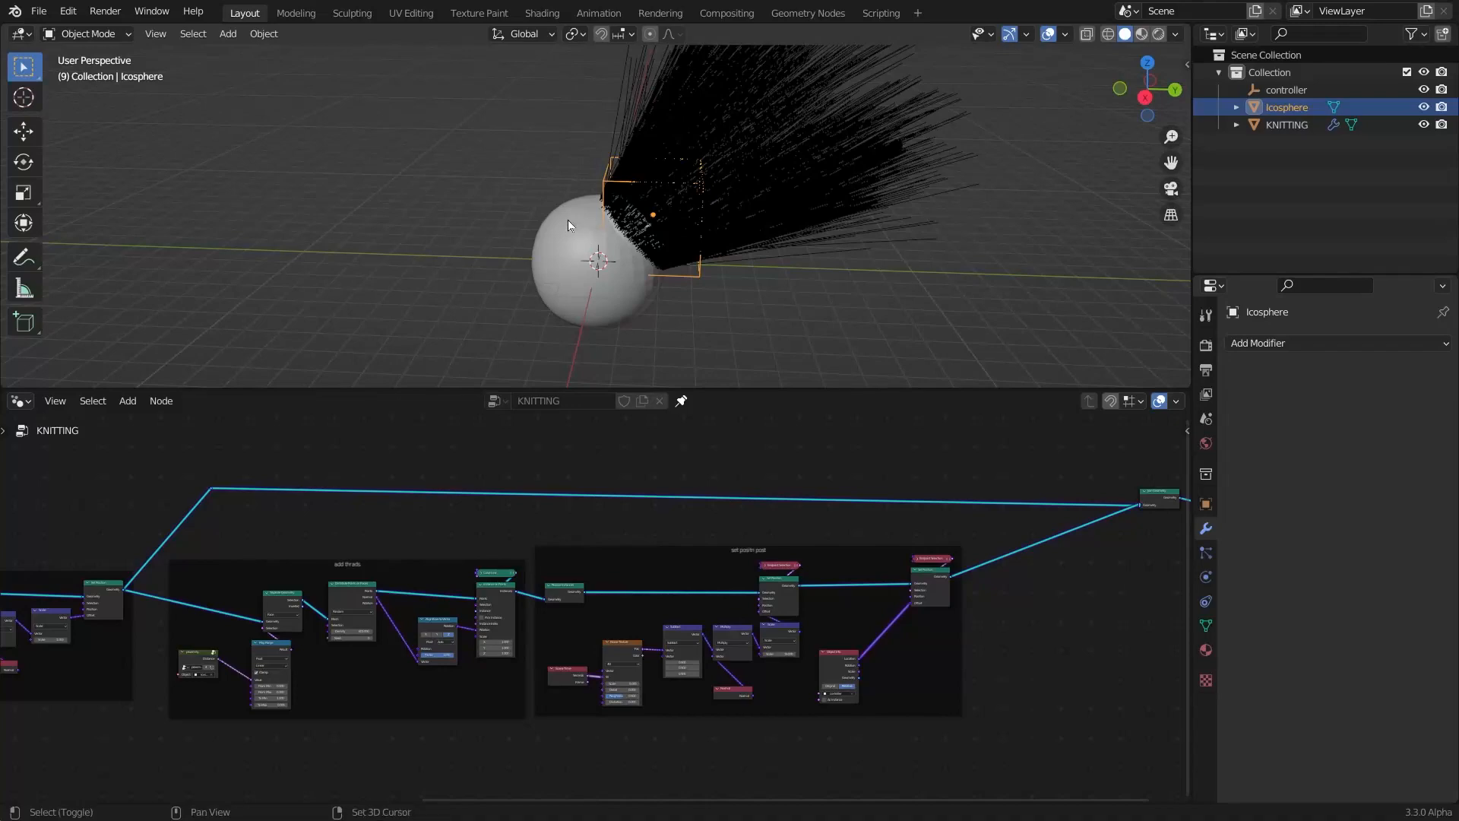
middle_click_drag(567, 221, 578, 197, "shift")
scroll(577, 197, "up", 1)
key("g")
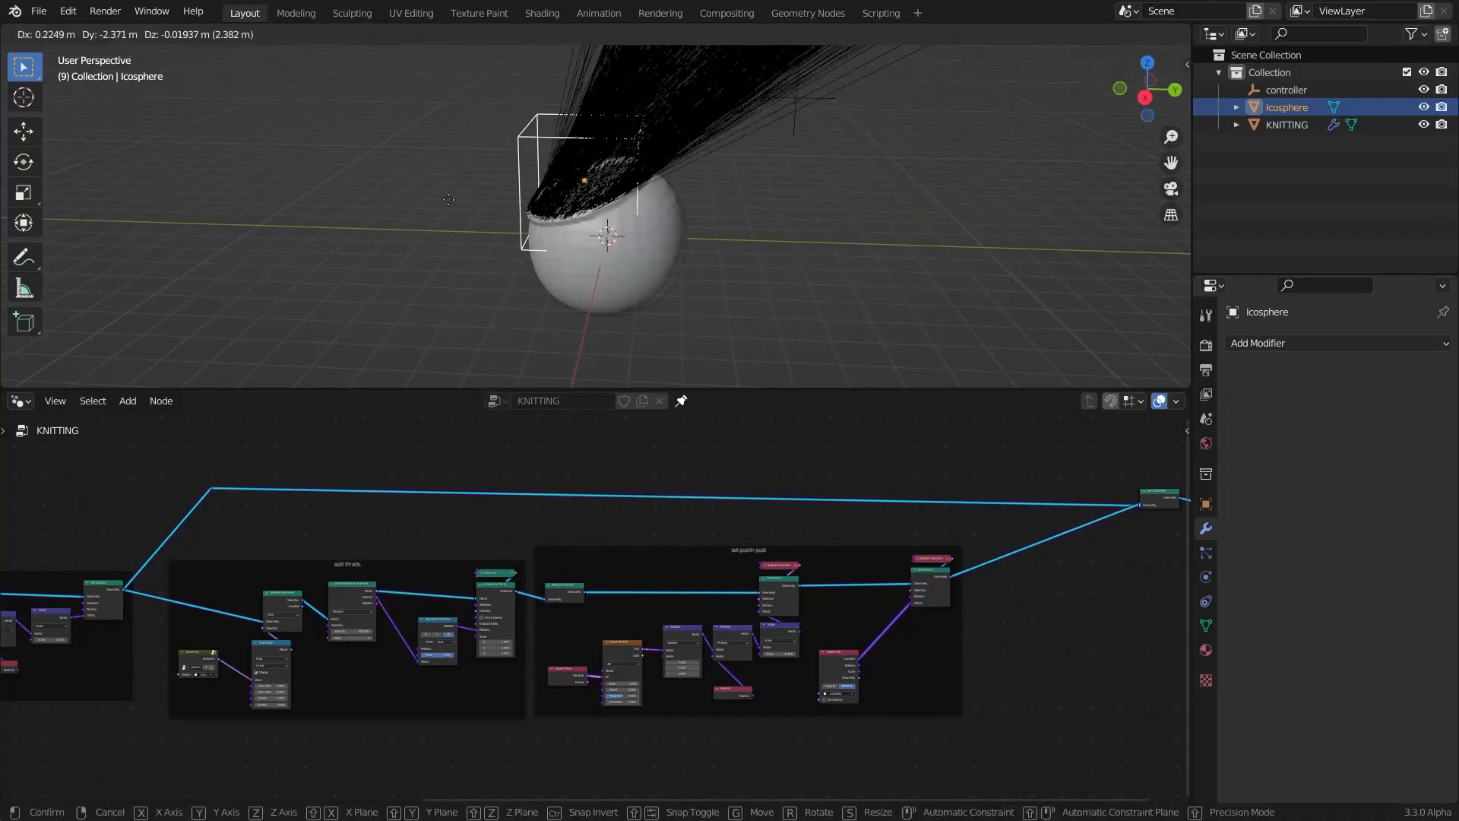
right_click(389, 220)
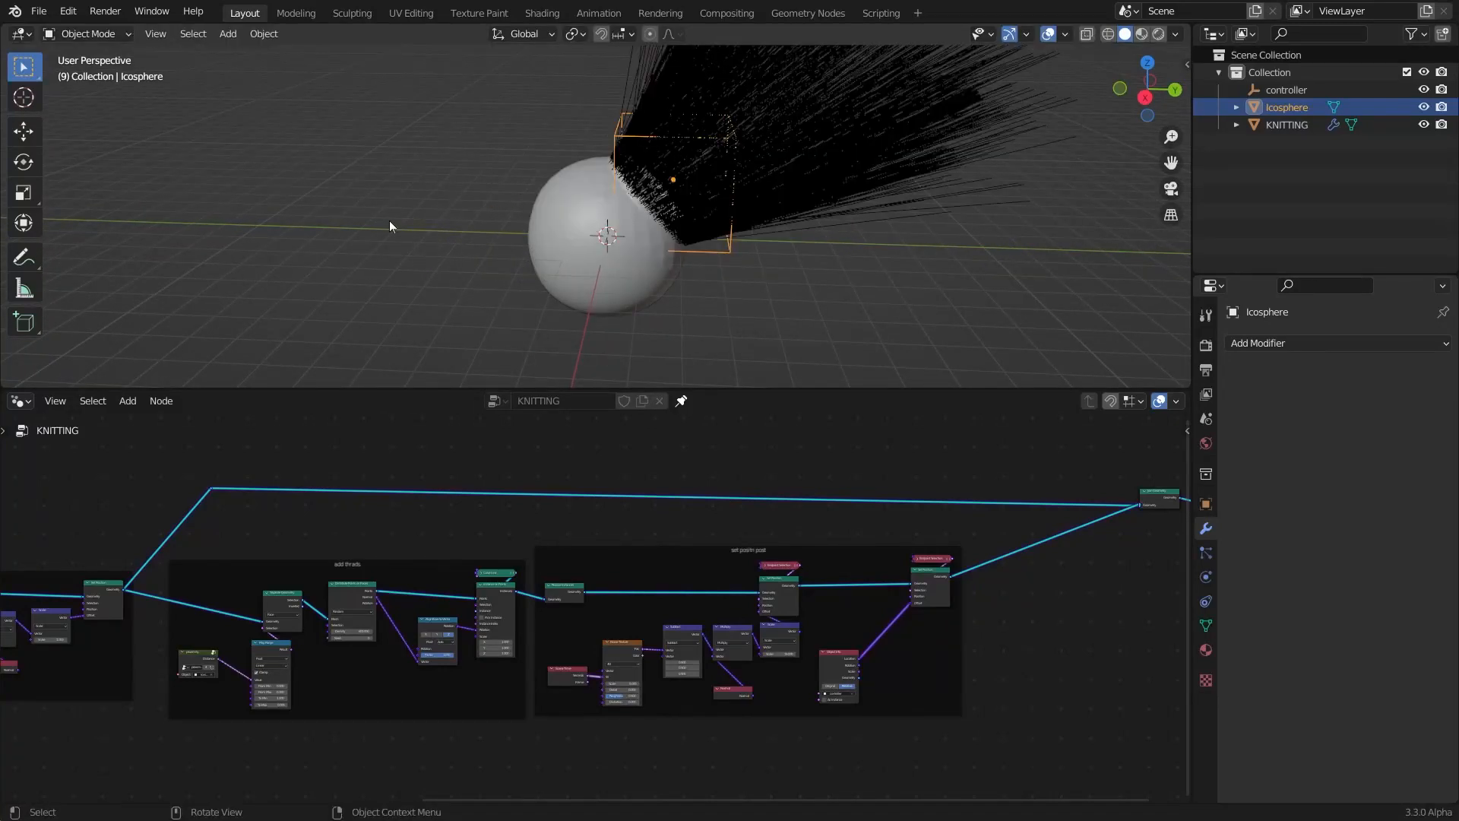
Try moving the Icosphere to the opposite side of the sphere, in the negative Y direction
middle_click_drag(847, 89, 728, 114)
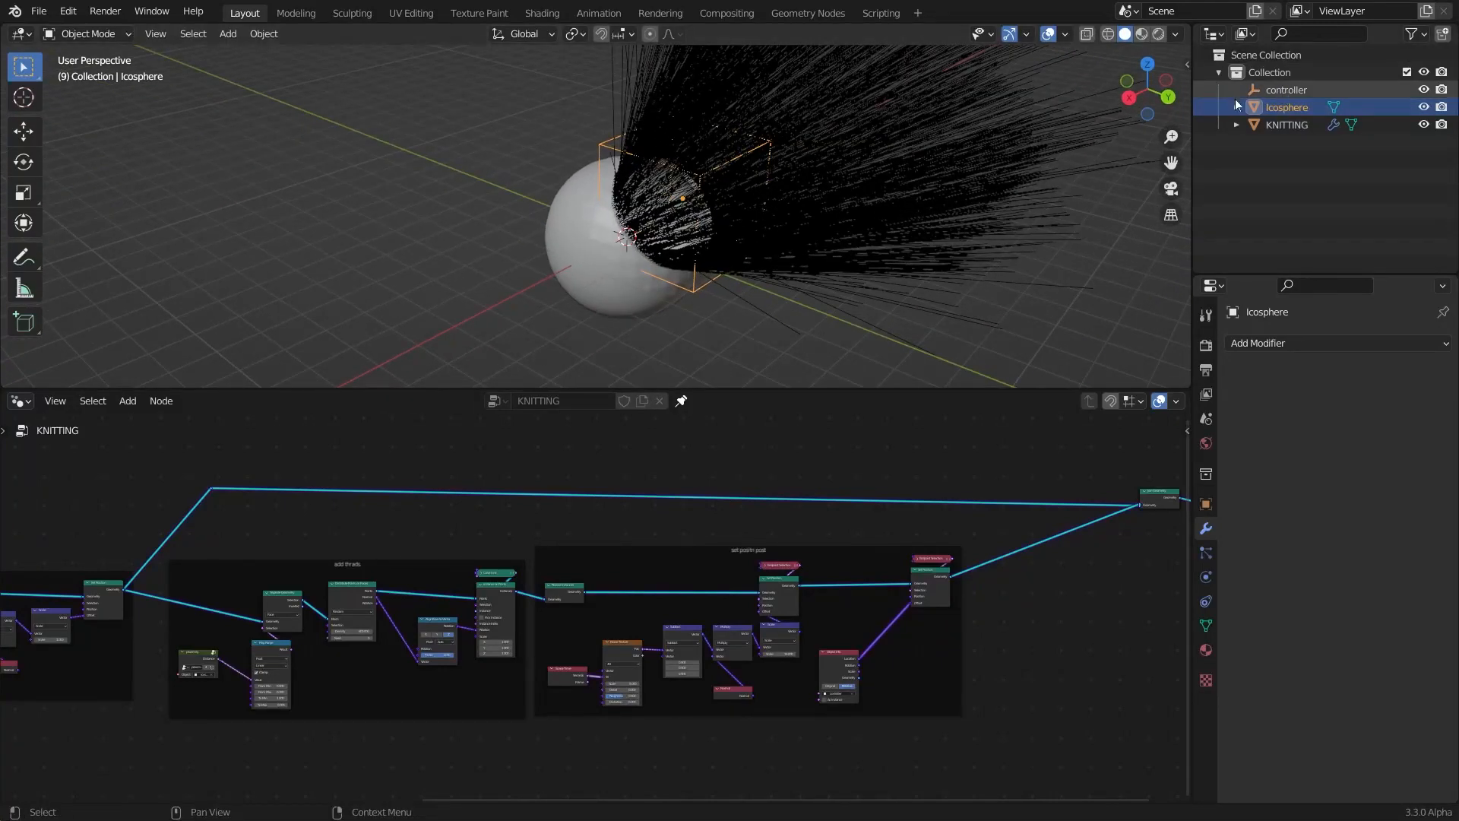
middle_click_drag(798, 144, 613, 173)
scroll(601, 180, "down", 2)
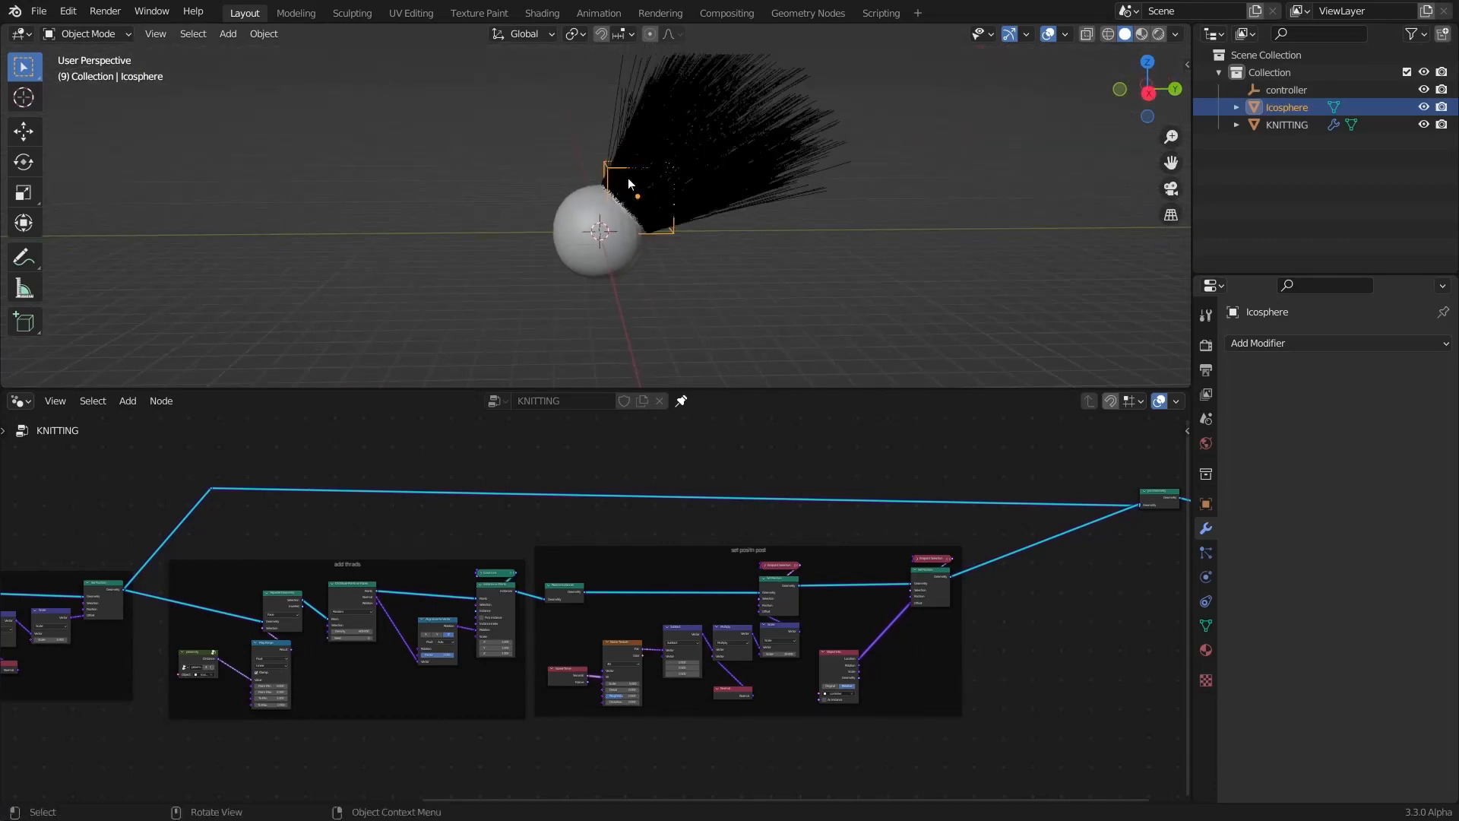
scroll(700, 129, "up", 1)
scroll(863, 143, "up", 1)
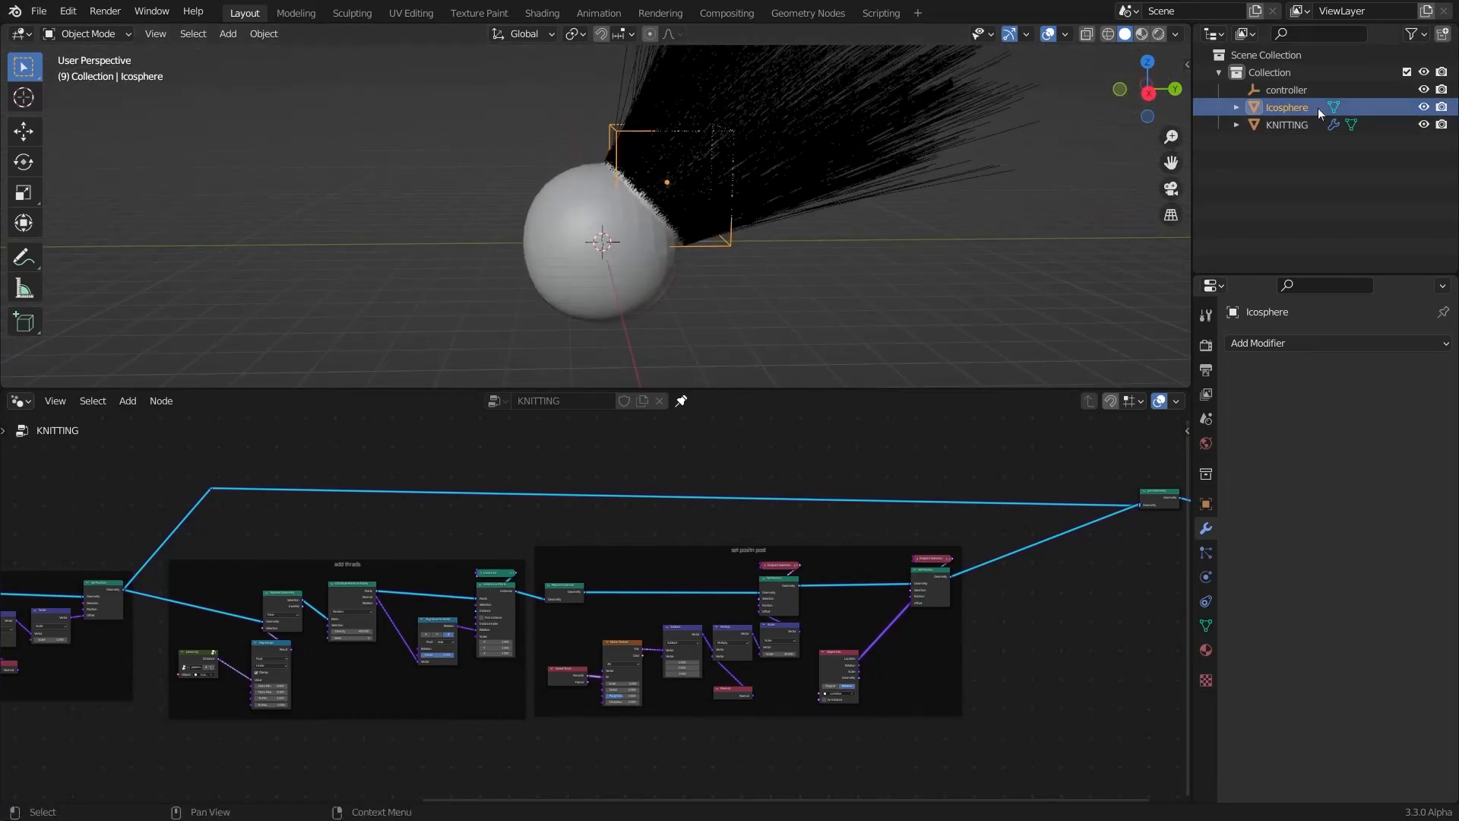
key("g")
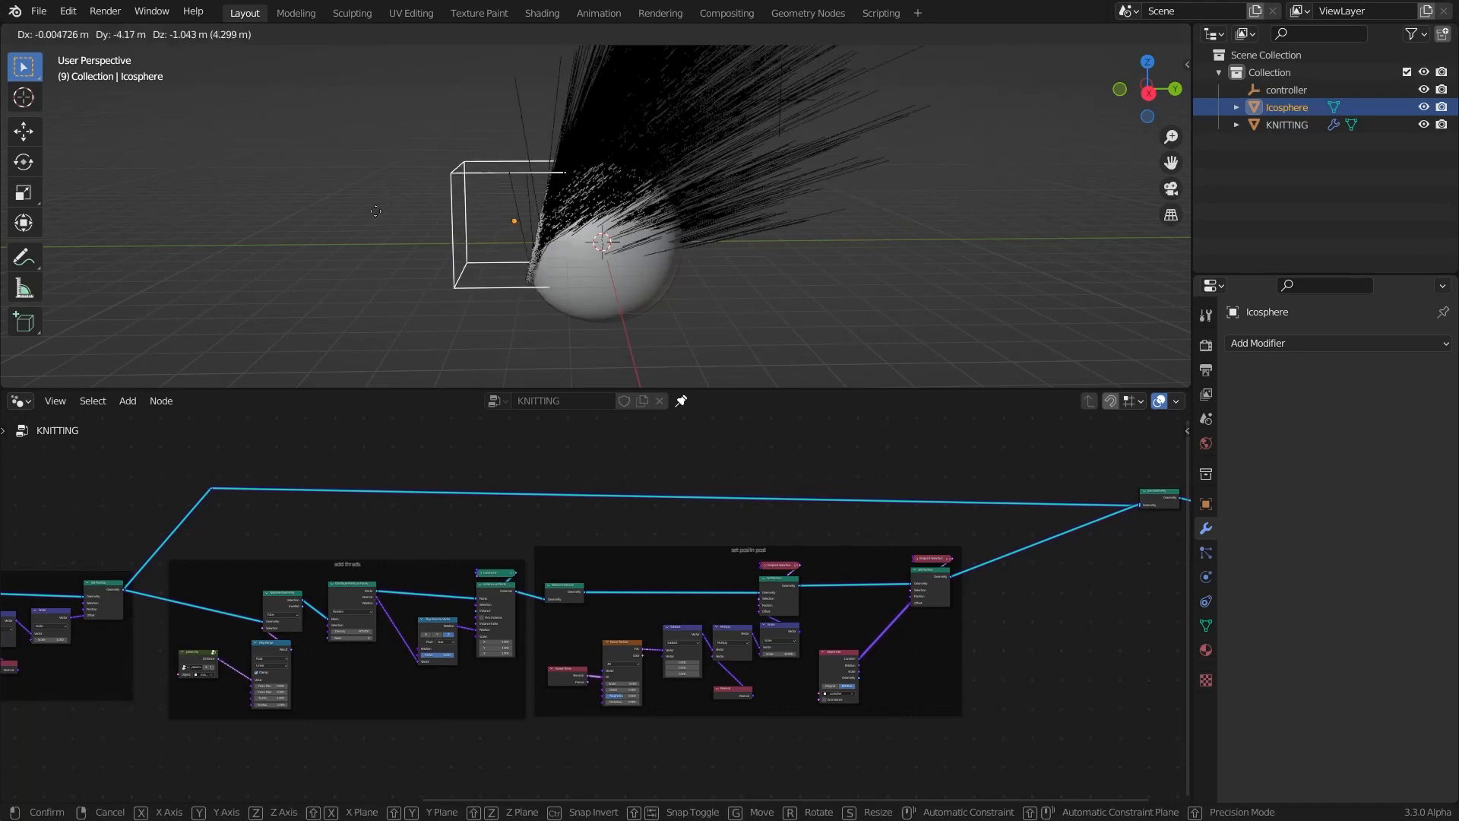
left_click(369, 183)
Try moving the controller empty to about Y -5.68 m and Z -0.1 m, on the opposite side of the sphere
left_click(764, 102)
left_click(781, 101)
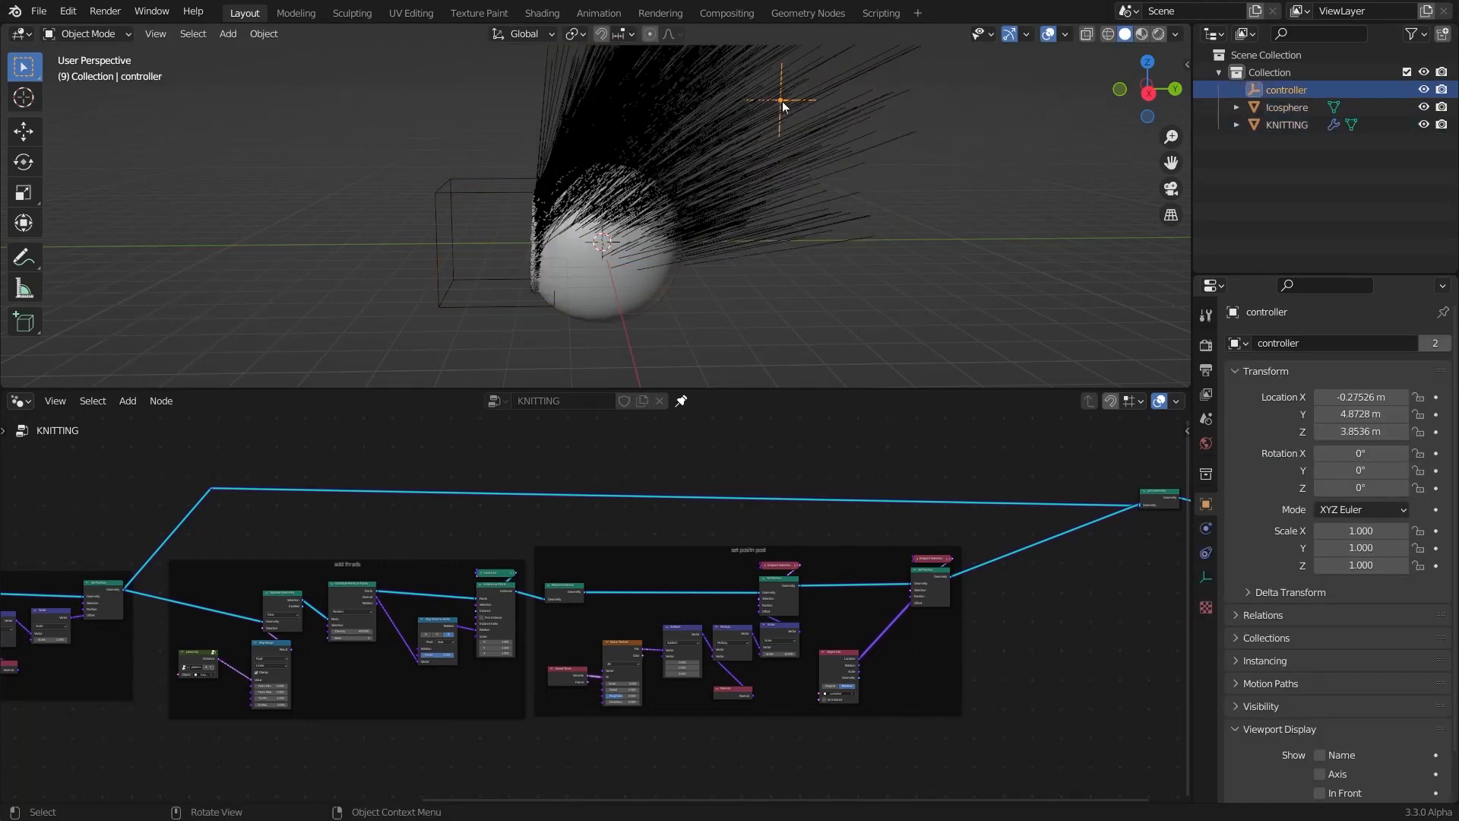
key("g")
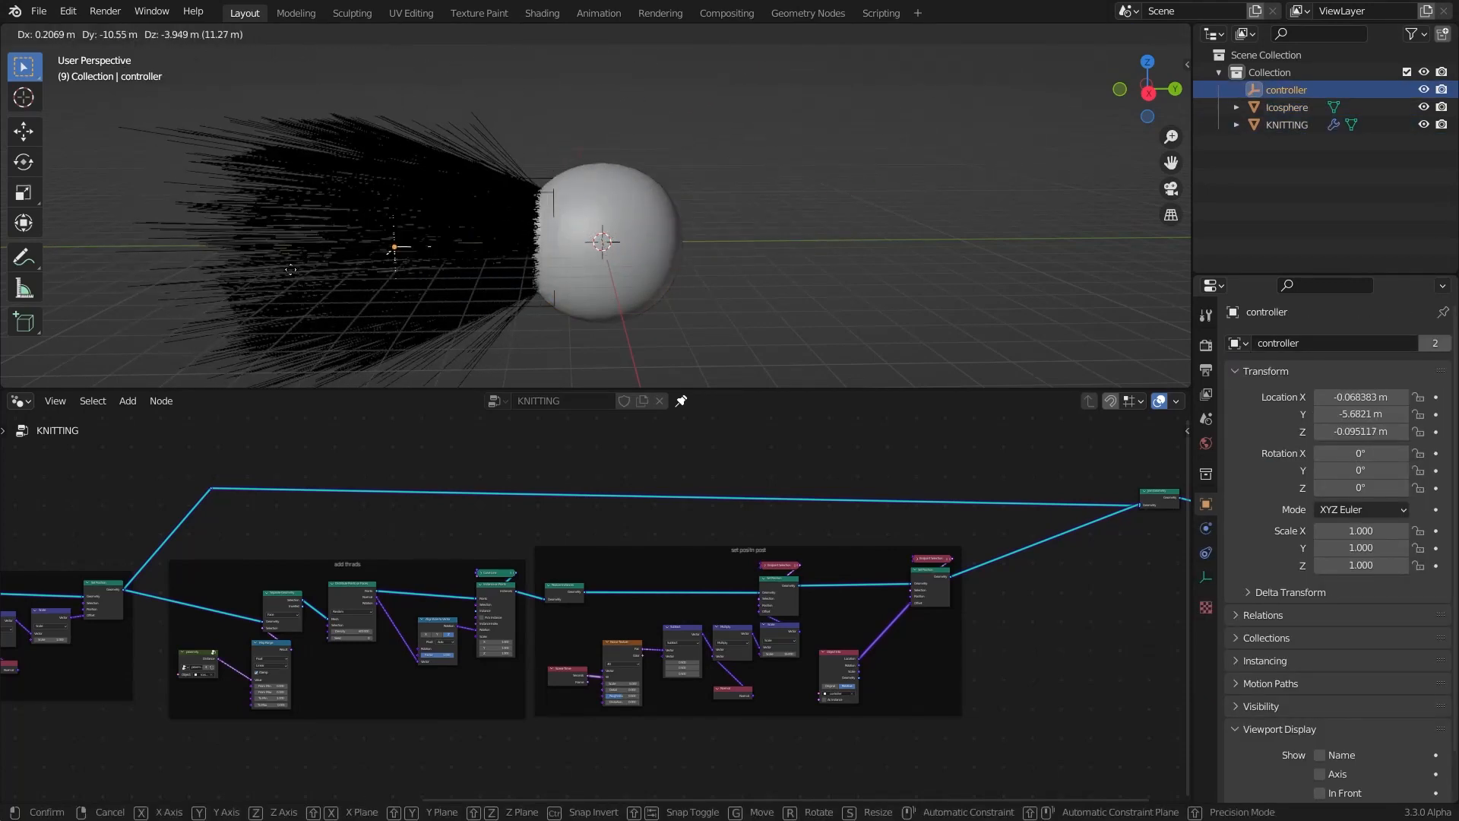
left_click(399, 243)
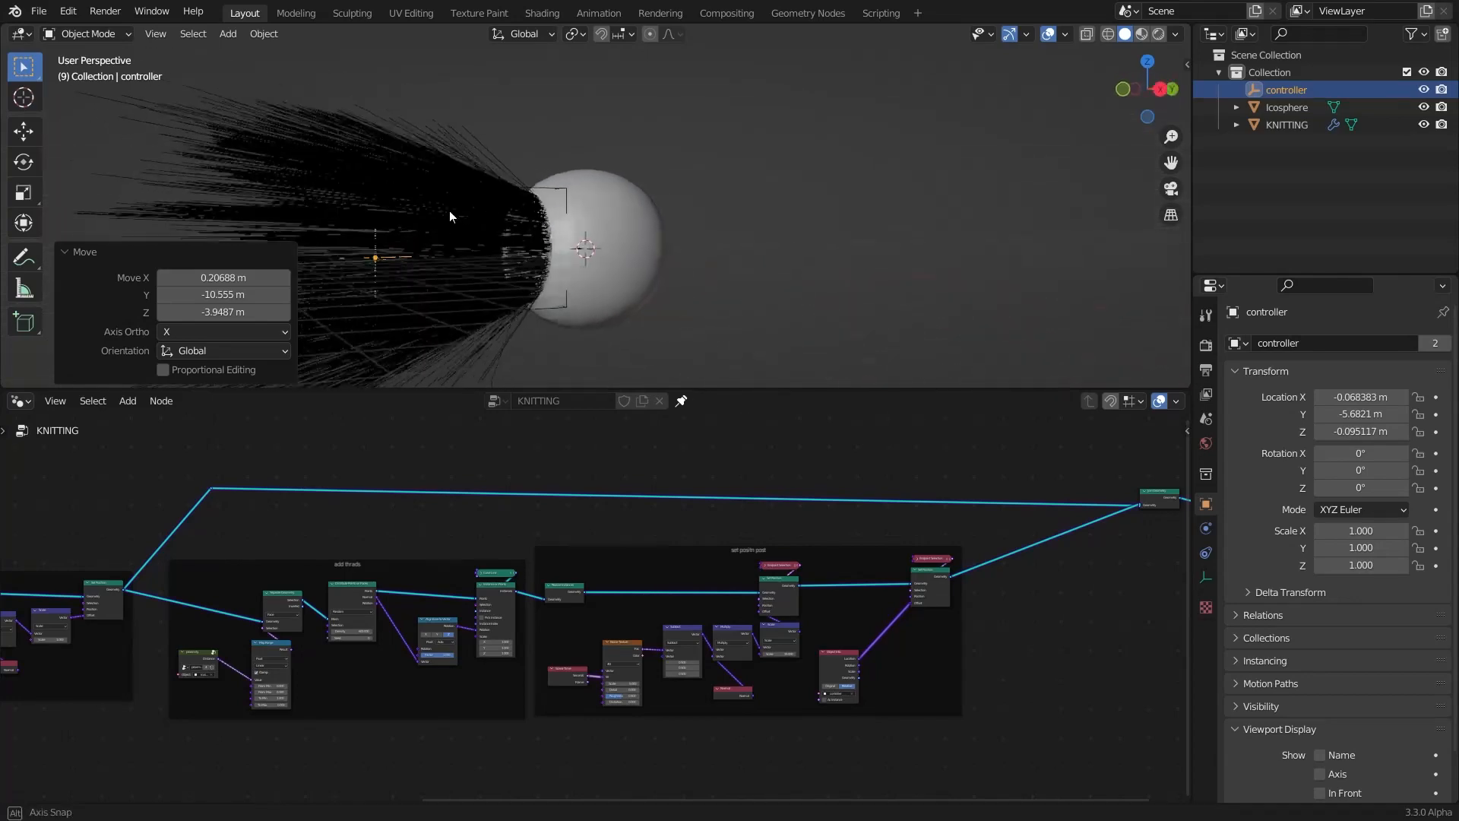
left_click(664, 177)
middle_click_drag(664, 178, 547, 181)
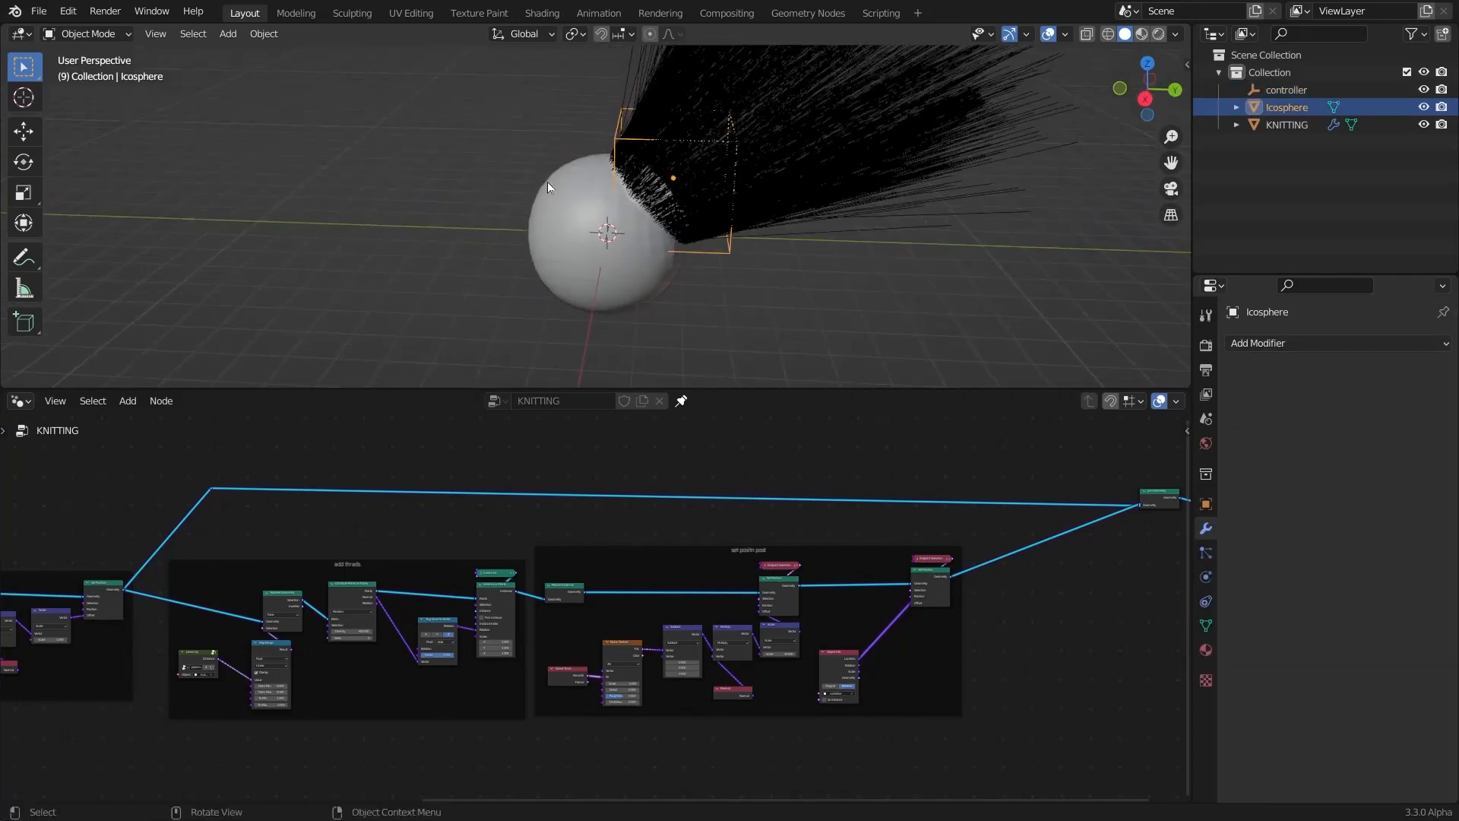
Save the project on the Desktop as "kntting .blend"
key("ctrl+s")
left_click(578, 610)
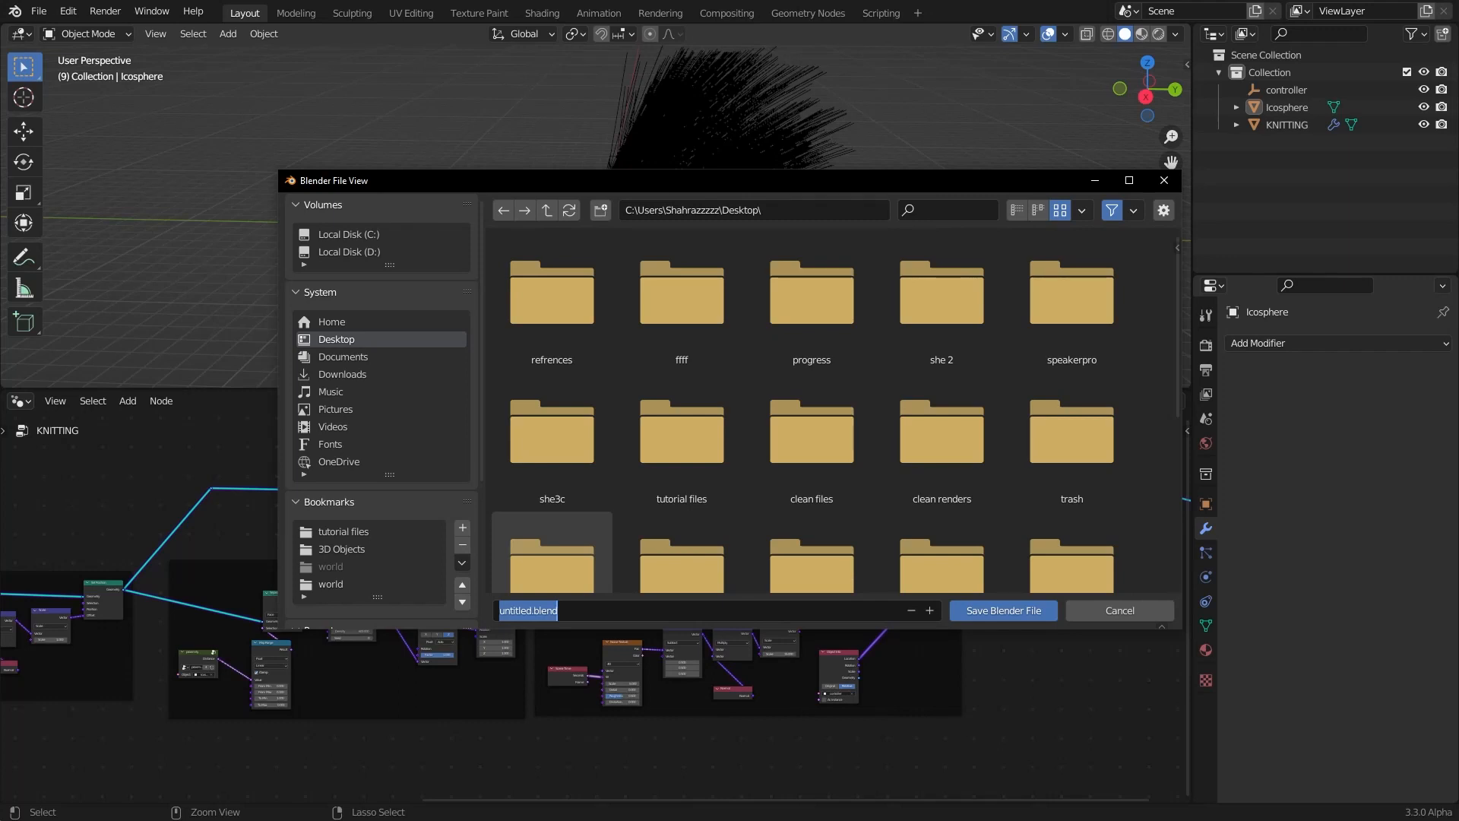
type("kntting")
key("Return")
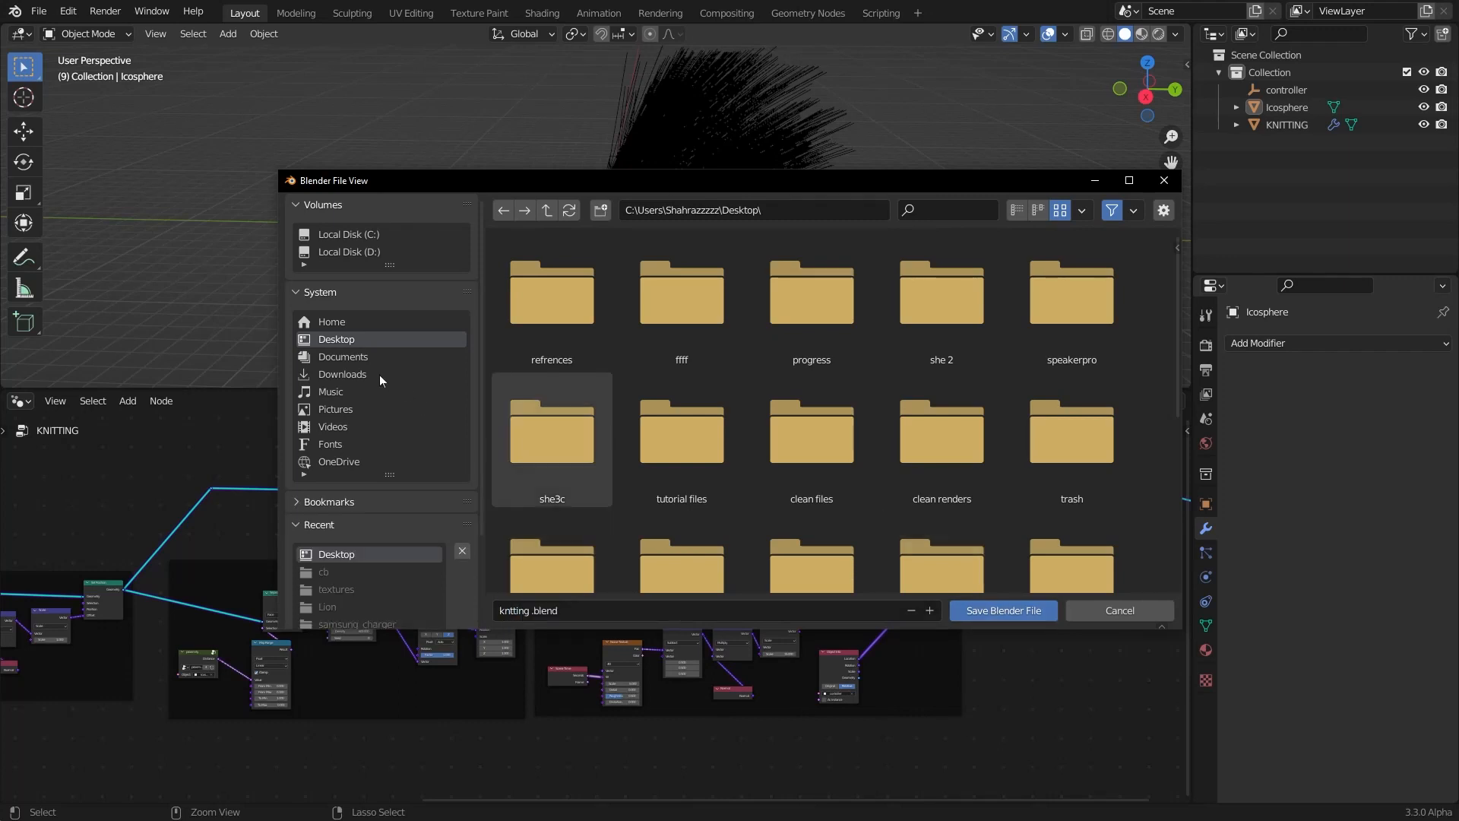
left_click(1003, 610)
Place the reroute on the thread link below Join Geometry, so the link runs nearly level from the last Set Position
middle_click_drag(607, 191, 800, 307)
scroll(715, 514, "up", 3)
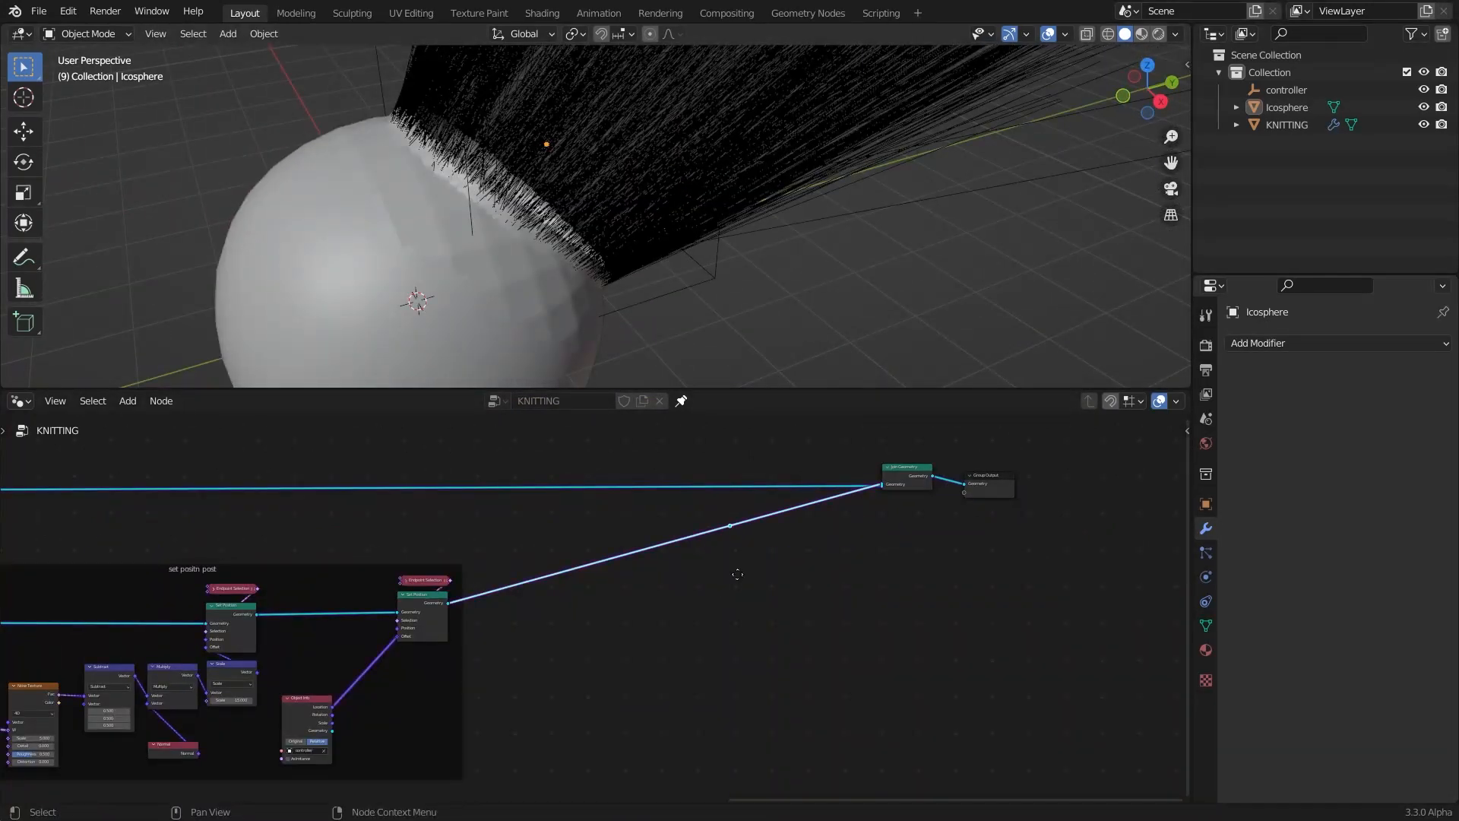
left_click_drag(738, 574, 872, 640)
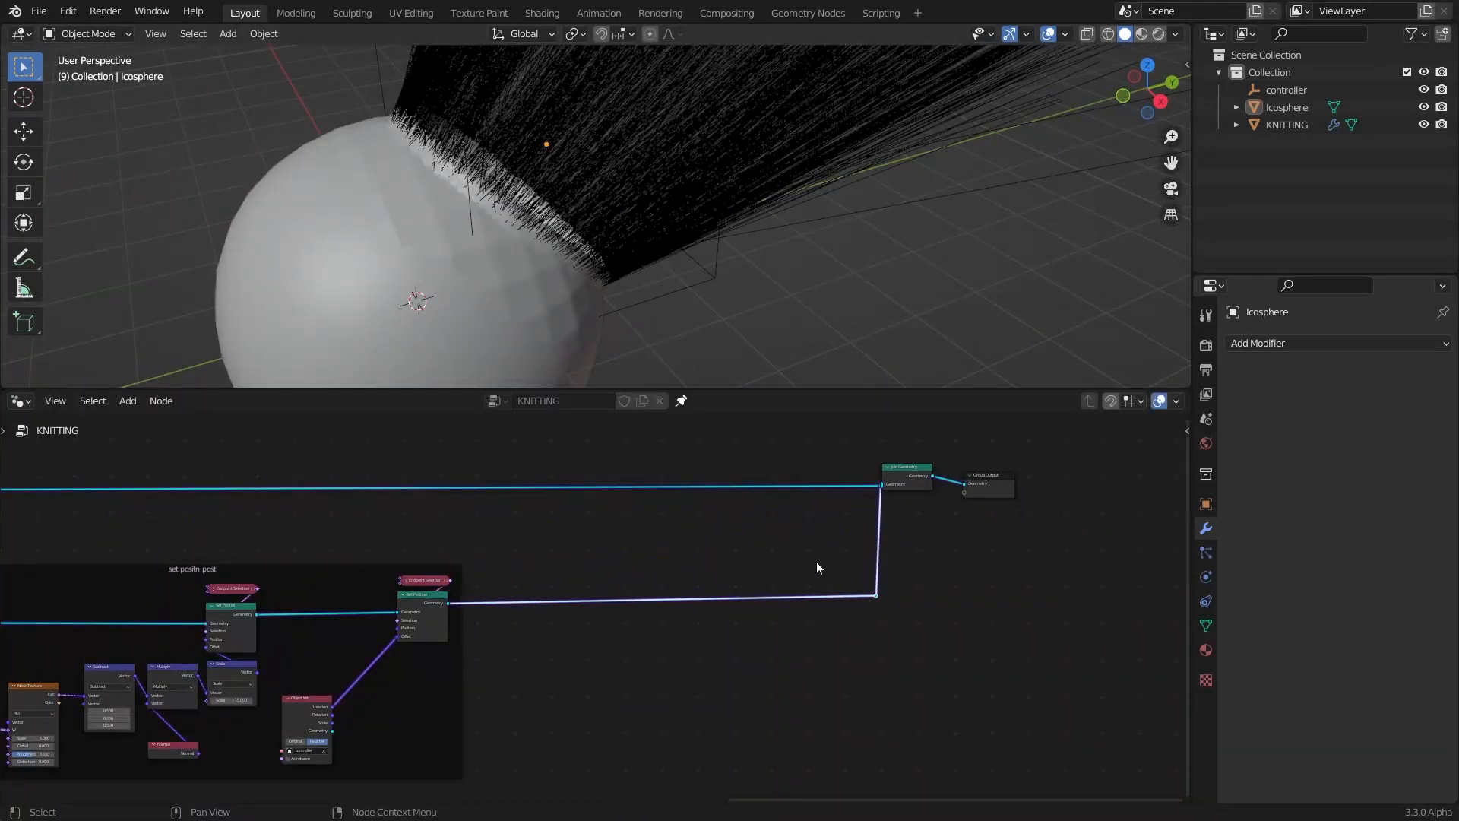
key("g")
left_click(814, 586)
middle_click_drag(664, 272, 562, 193)
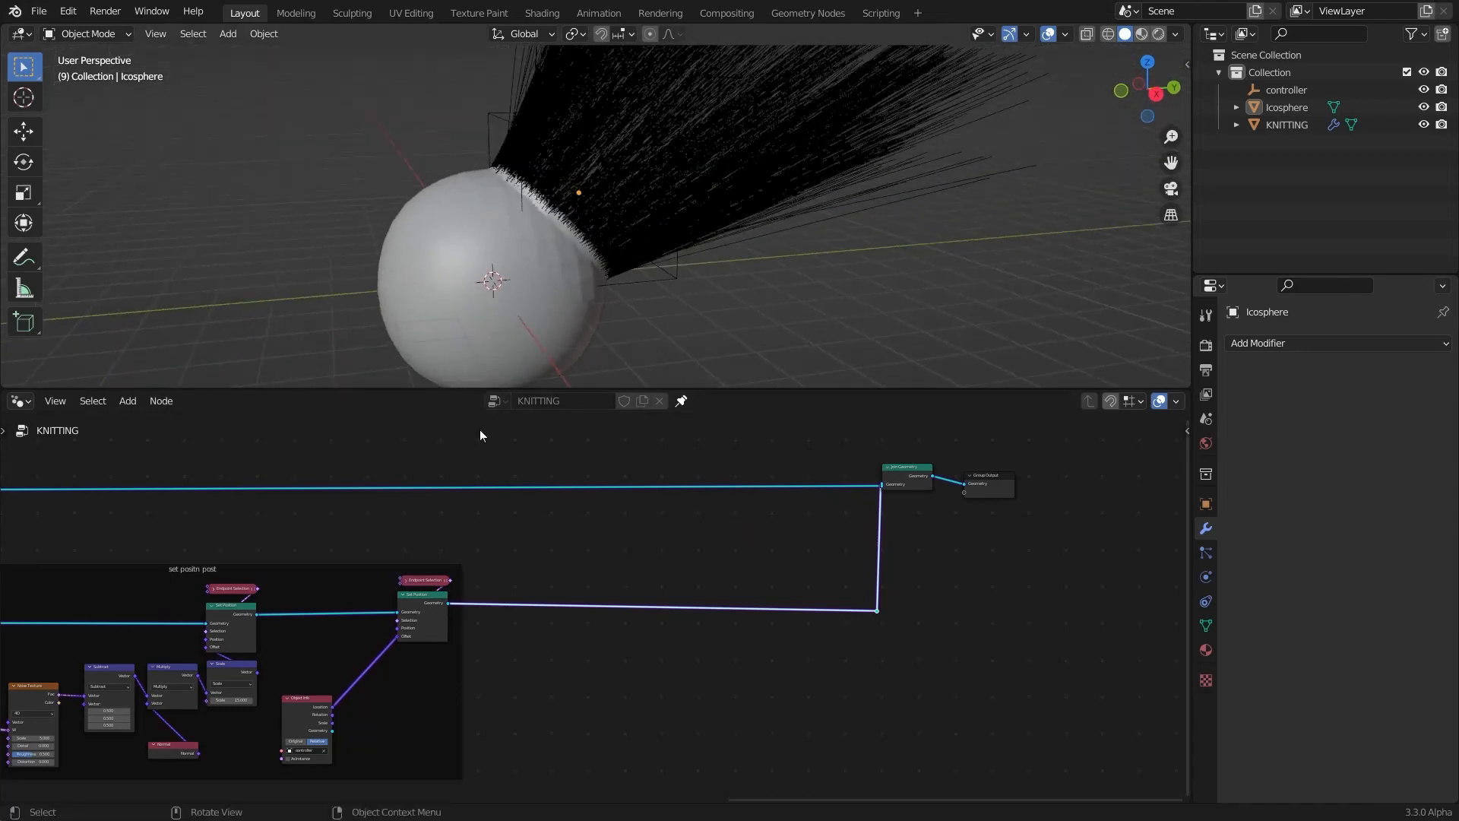
Move the Object Info node closer to the last Set Position node and raise the reroute to level its link
left_click_drag(298, 708, 328, 657)
scroll(738, 675, "up", 3)
left_click_drag(940, 564, 843, 601)
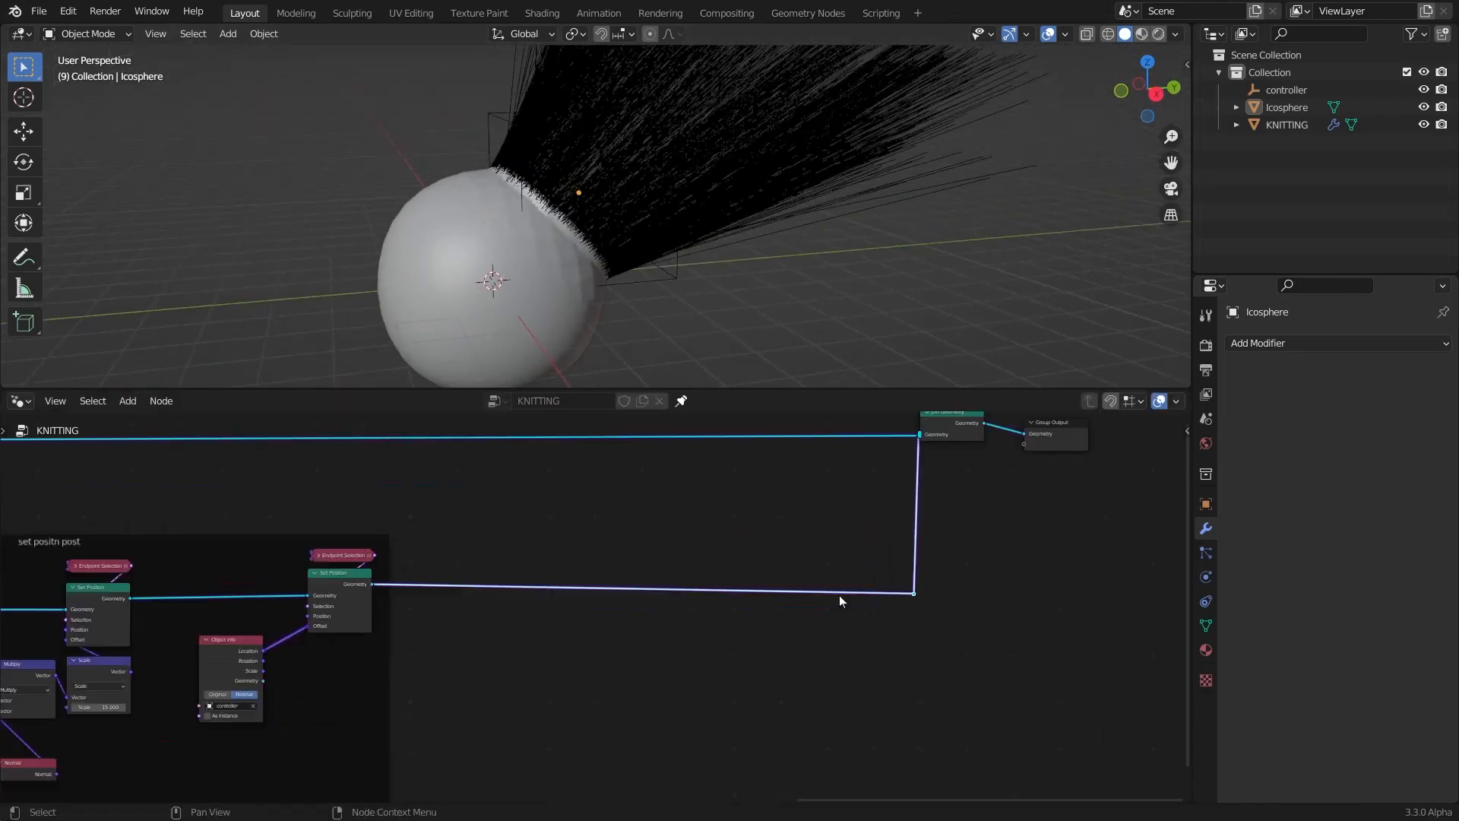
key("g")
left_click(836, 578)
left_click(751, 483)
middle_click_drag(669, 319, 557, 221)
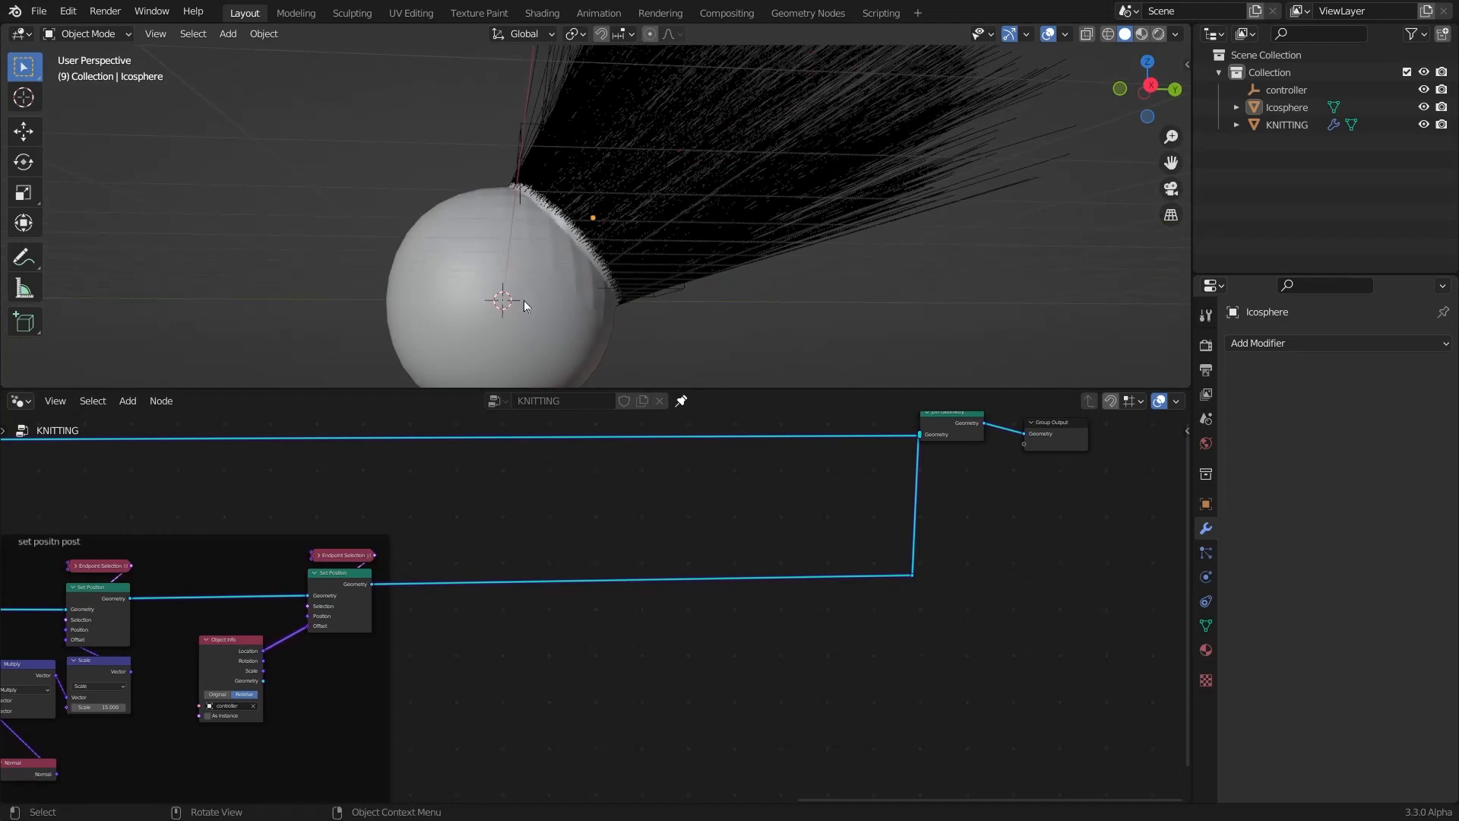
Shift the Join Geometry and Group Output nodes away from the reroute
scroll(855, 613, "down", 1)
left_click_drag(1026, 531, 958, 438)
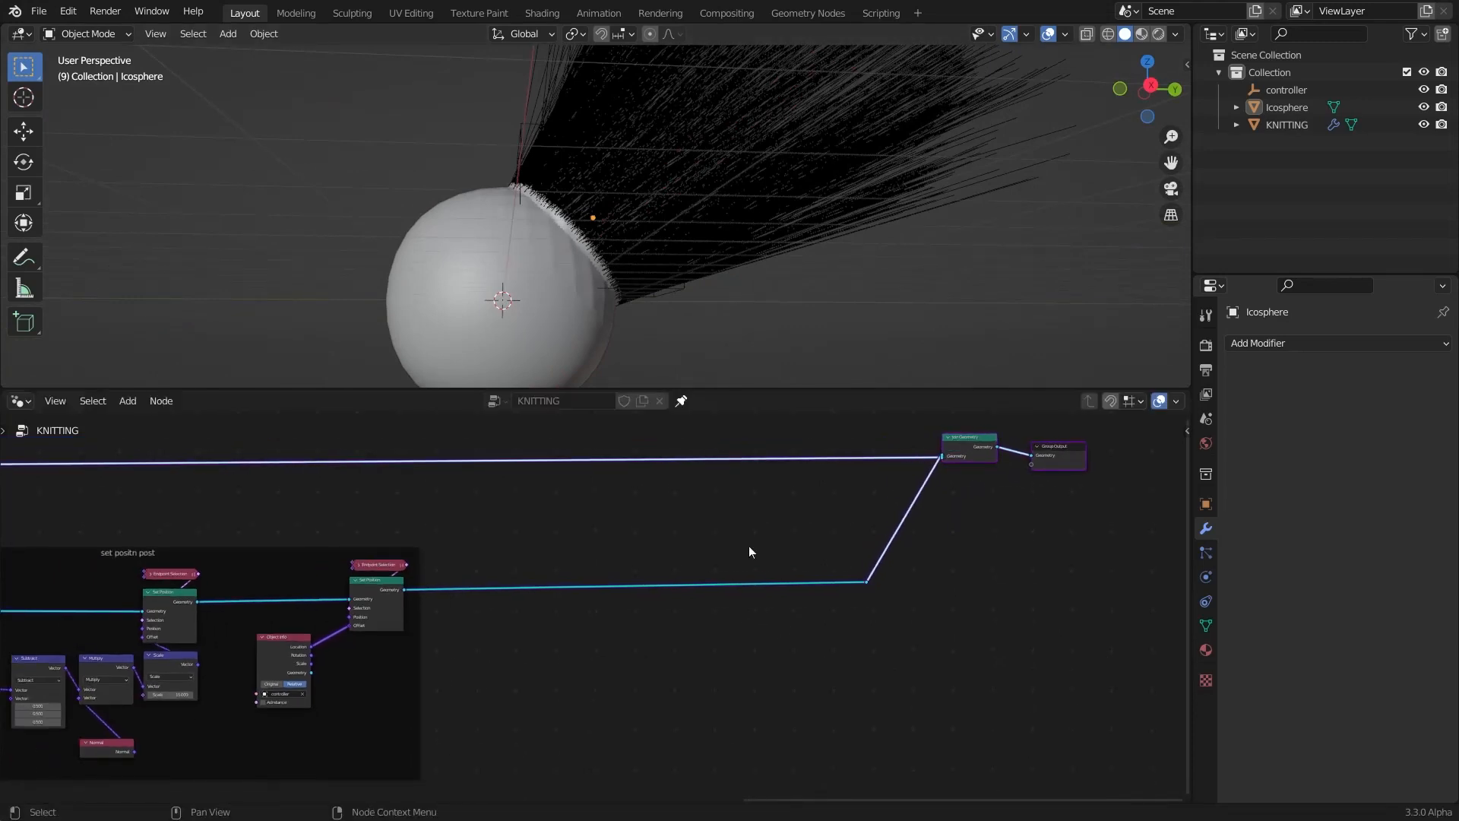
left_click(684, 555)
Add a Set Position node on the thread link and place it just before the reroute
key("shift+a")
type("se")
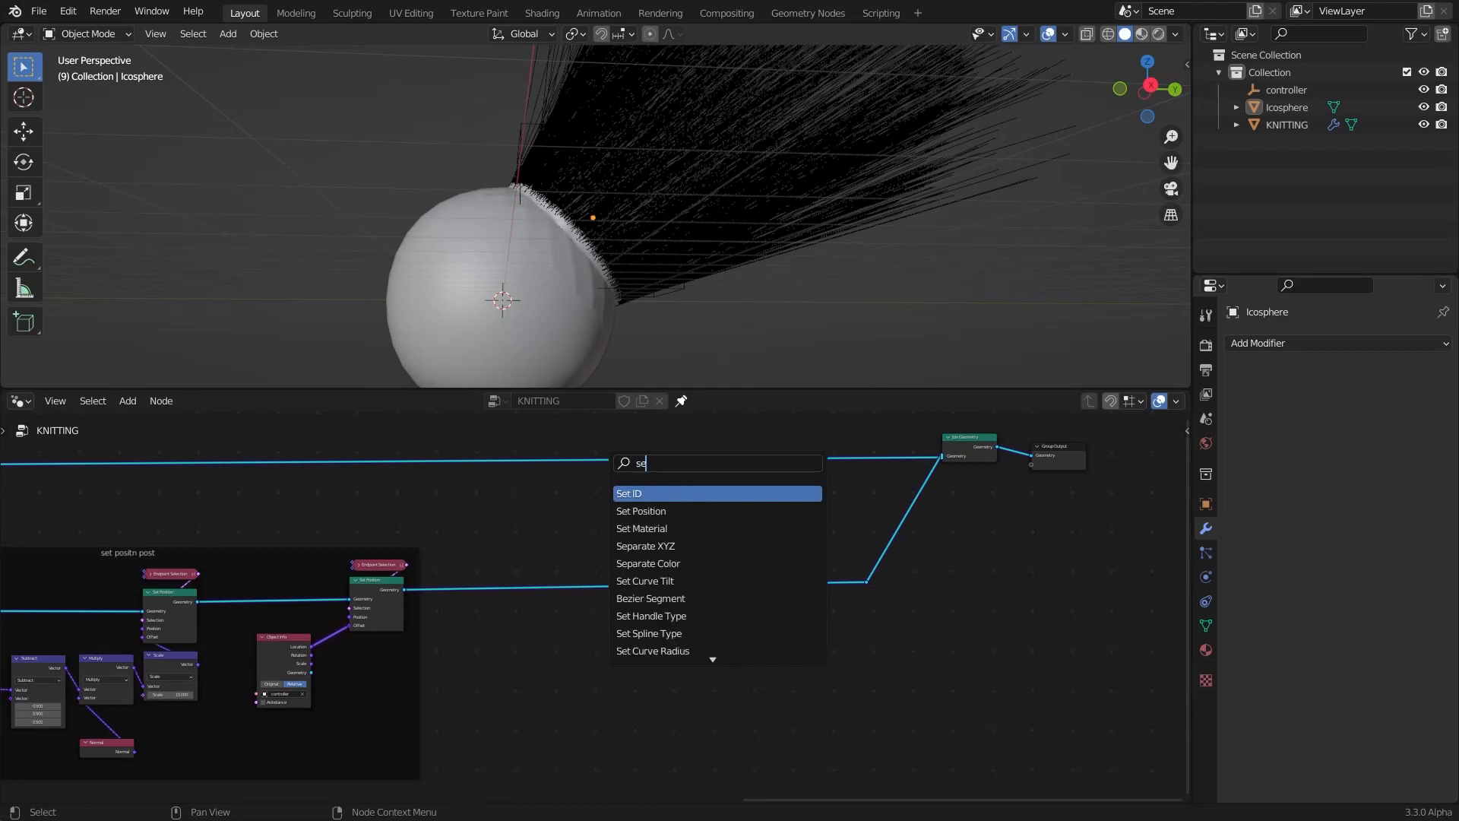
left_click(683, 511)
left_click(844, 610)
scroll(851, 605, "up", 3)
left_click_drag(969, 624, 874, 562)
left_click_drag(858, 574, 986, 563)
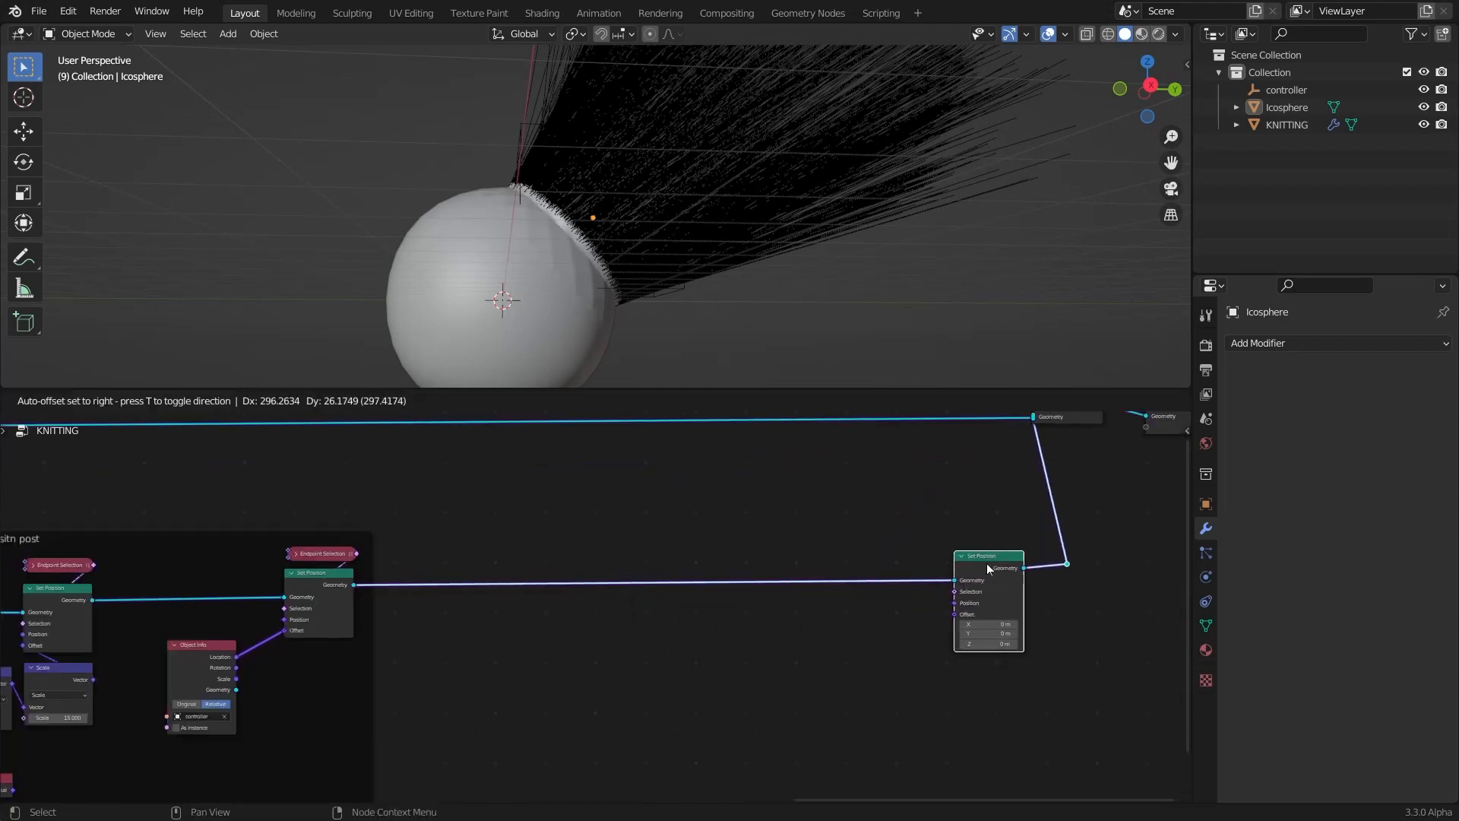
Move the Join Geometry and Group Output nodes farther along, past the reroute, to make room for the new Set Position
left_click(980, 494)
scroll(977, 477, "down", 2)
scroll(977, 473, "down", 2)
middle_click_drag(978, 473, 807, 518)
left_click_drag(978, 563, 983, 482)
left_click(639, 573)
scroll(639, 570, "up", 2)
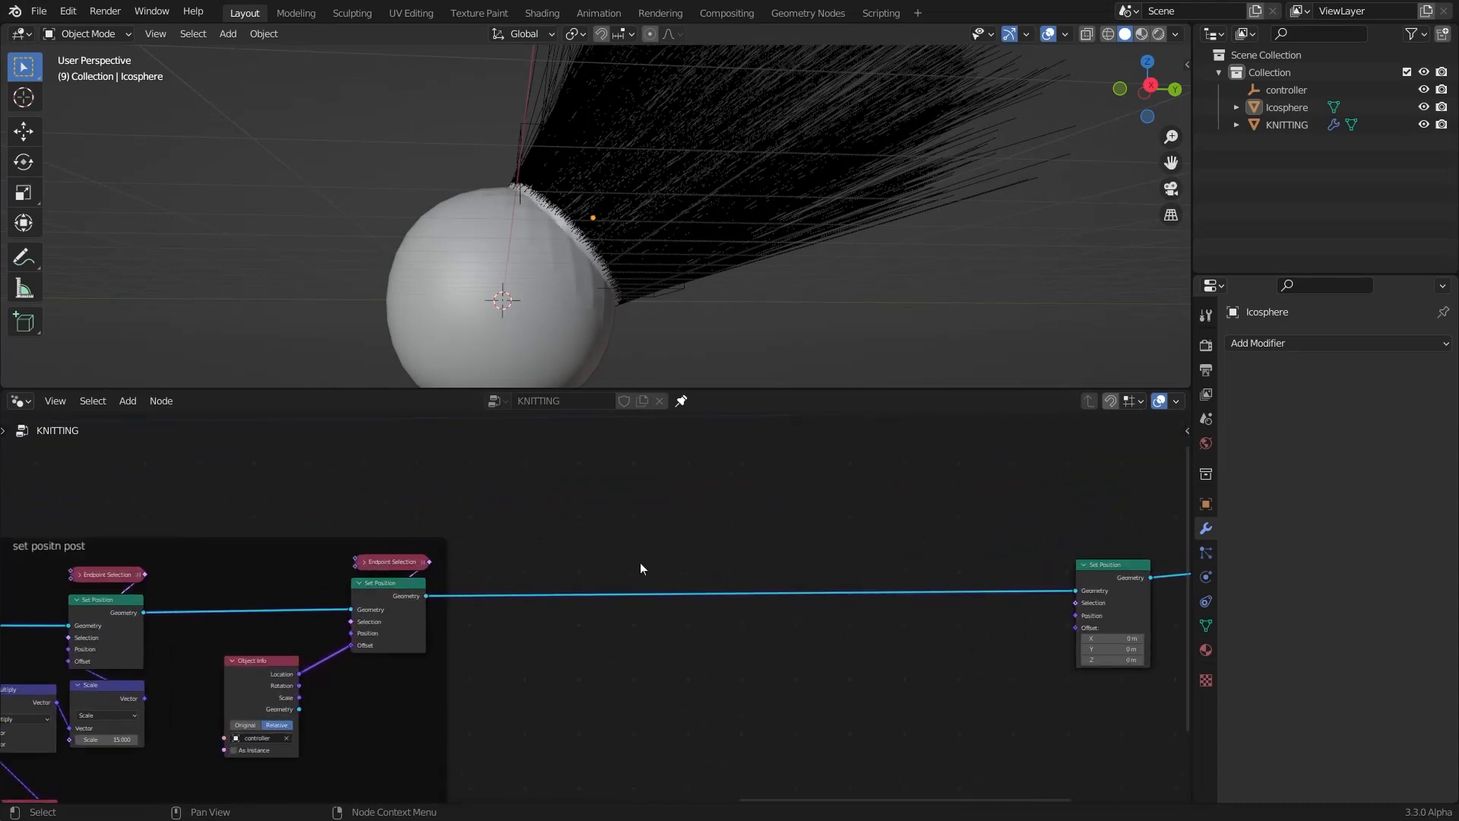
middle_click_drag(552, 376, 535, 324)
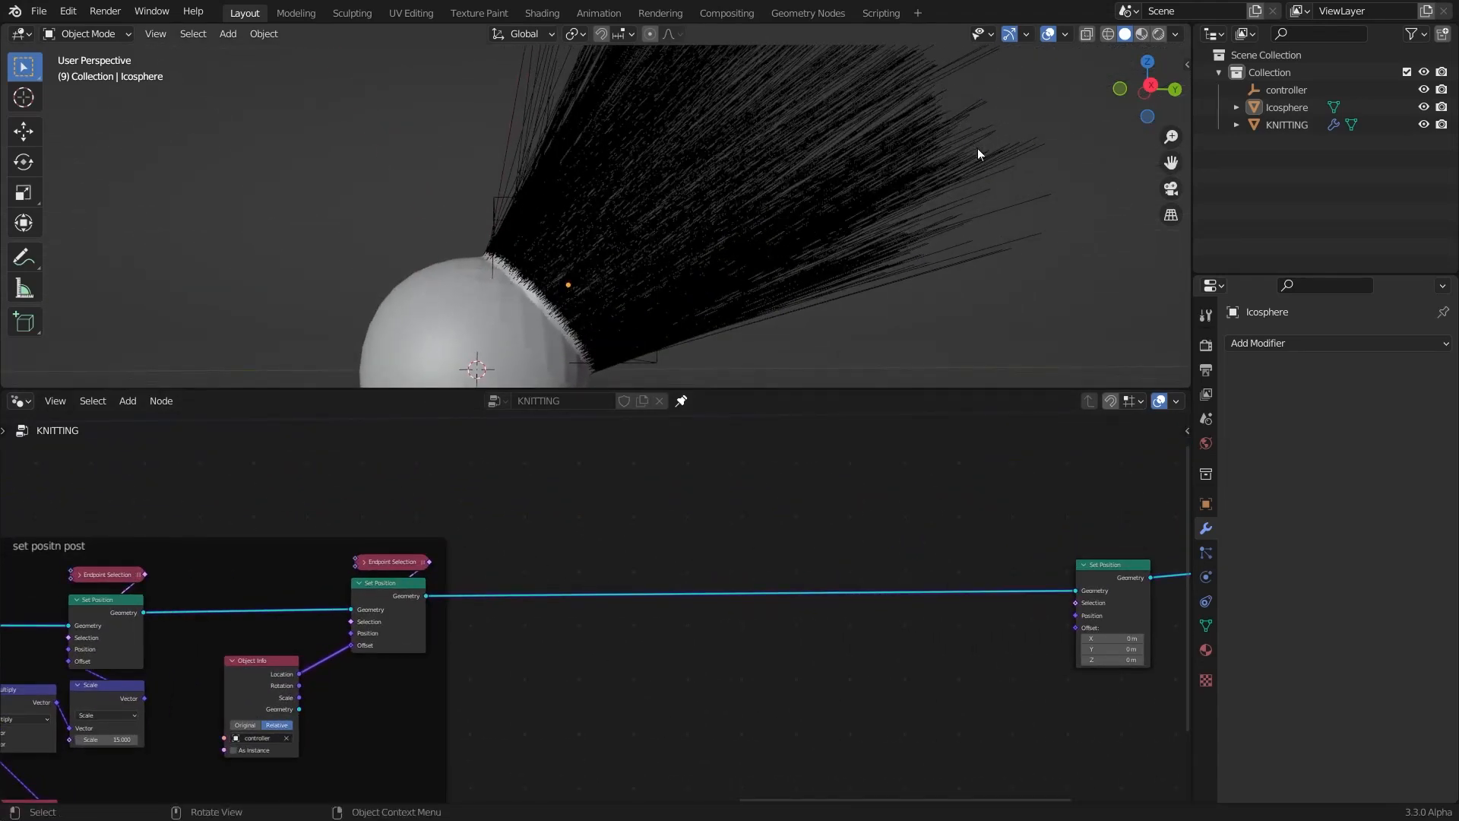
Insert a Resample Curve node right after the set positn post frame and set its Count to 20
key("shift+a")
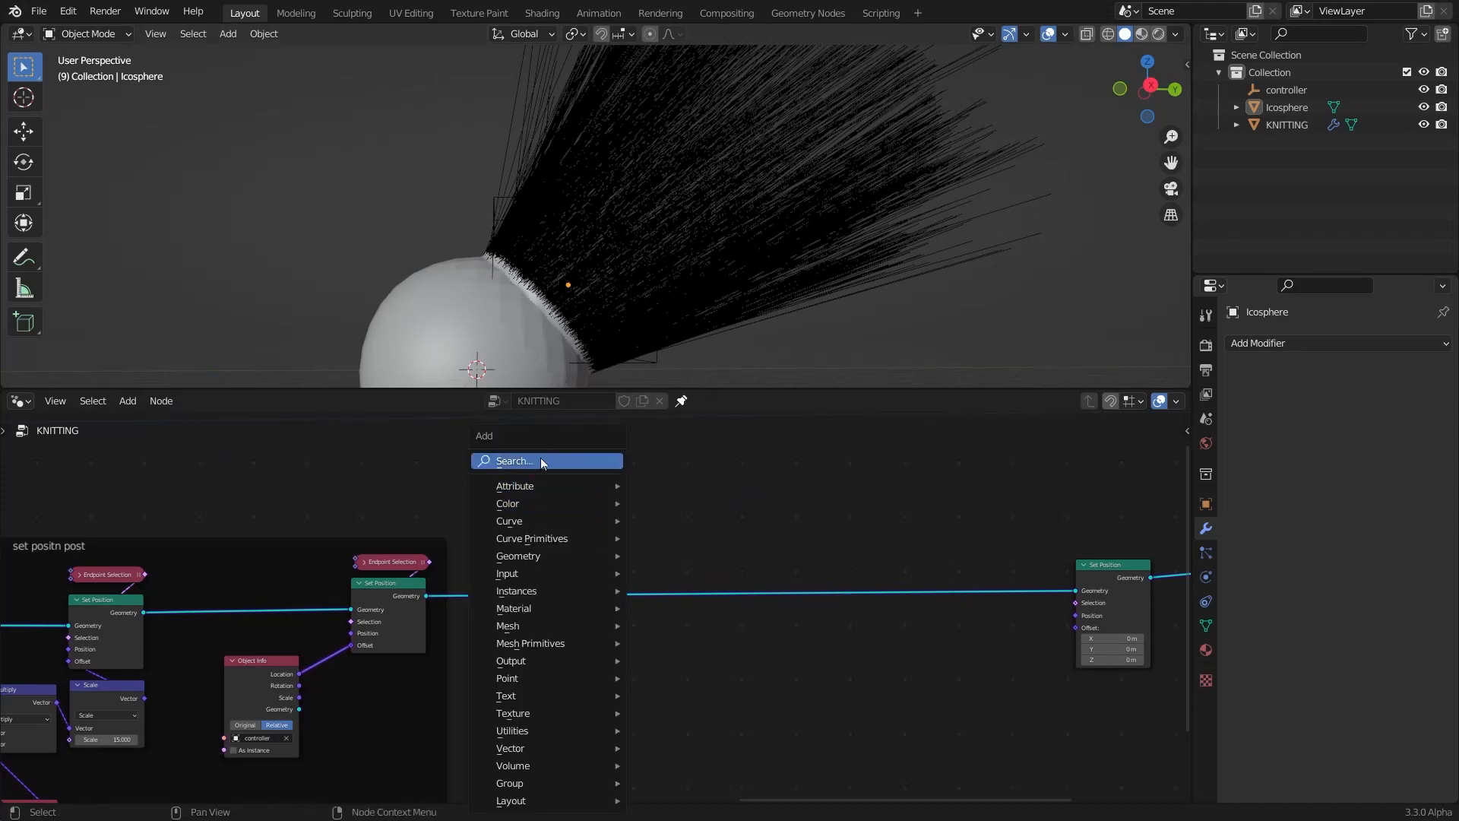
left_click(540, 460)
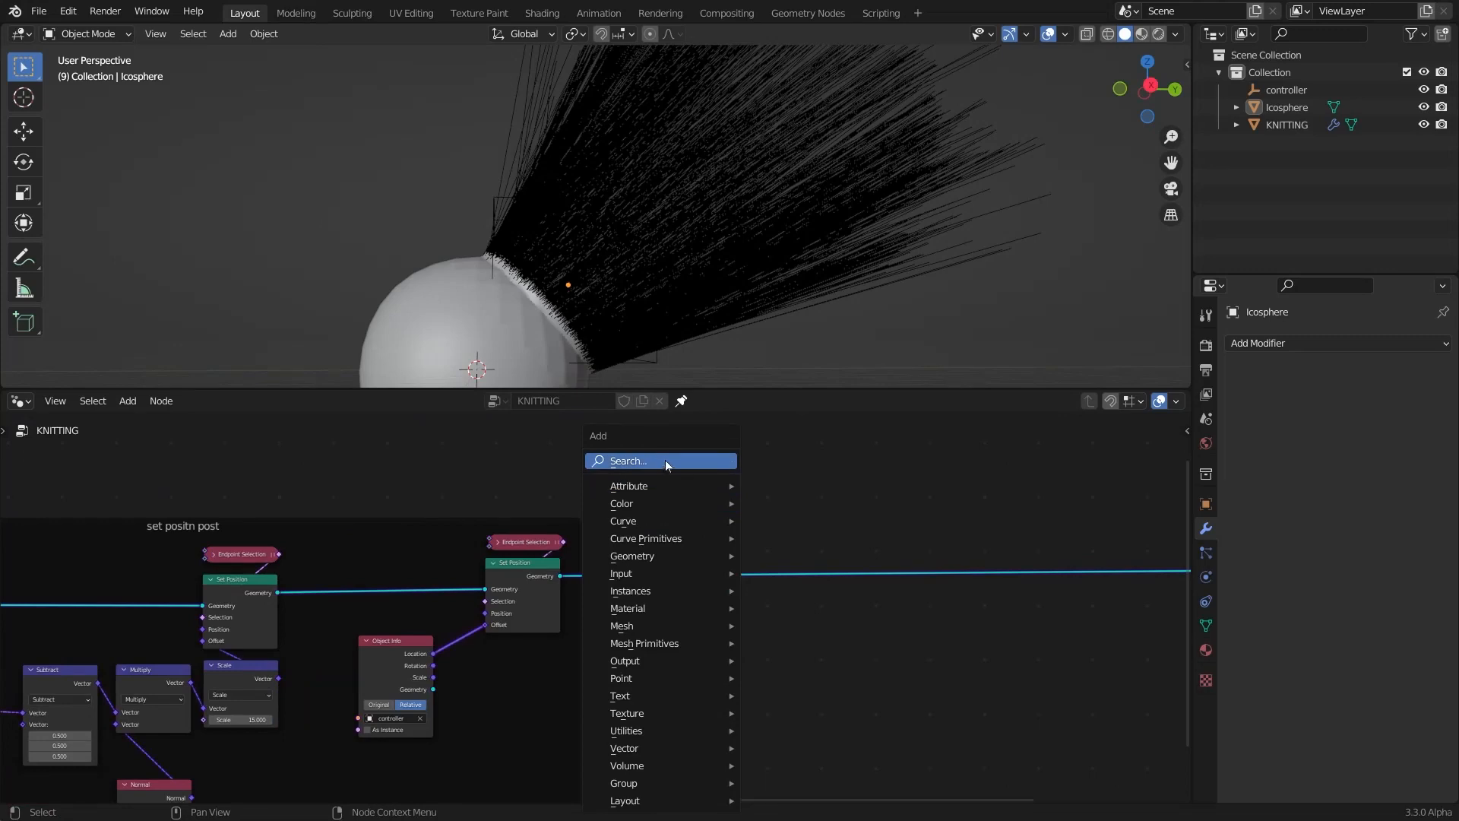
left_click(665, 461)
type("resa")
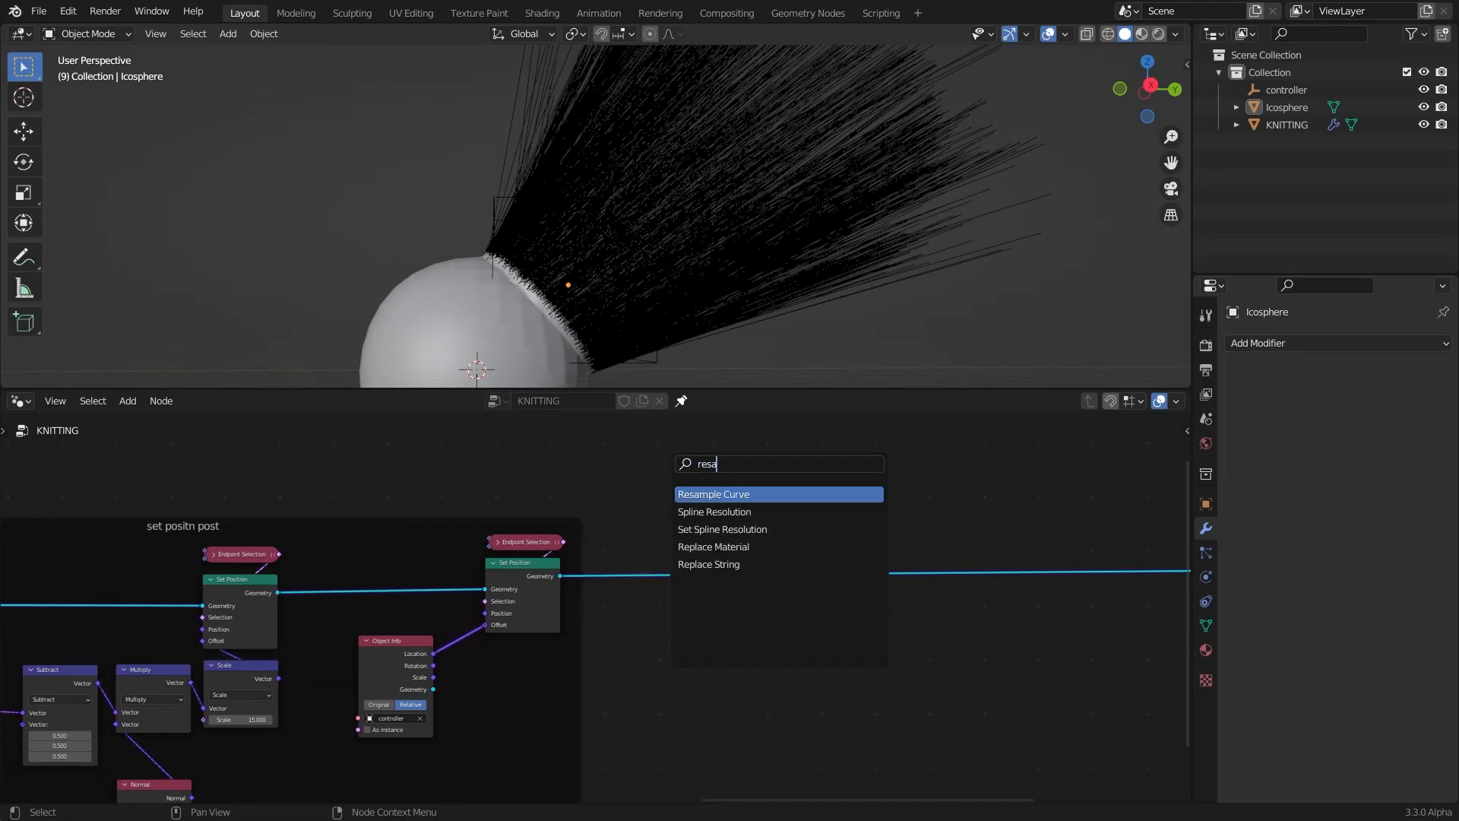
key("Return")
left_click(656, 613)
scroll(655, 612, "up", 2)
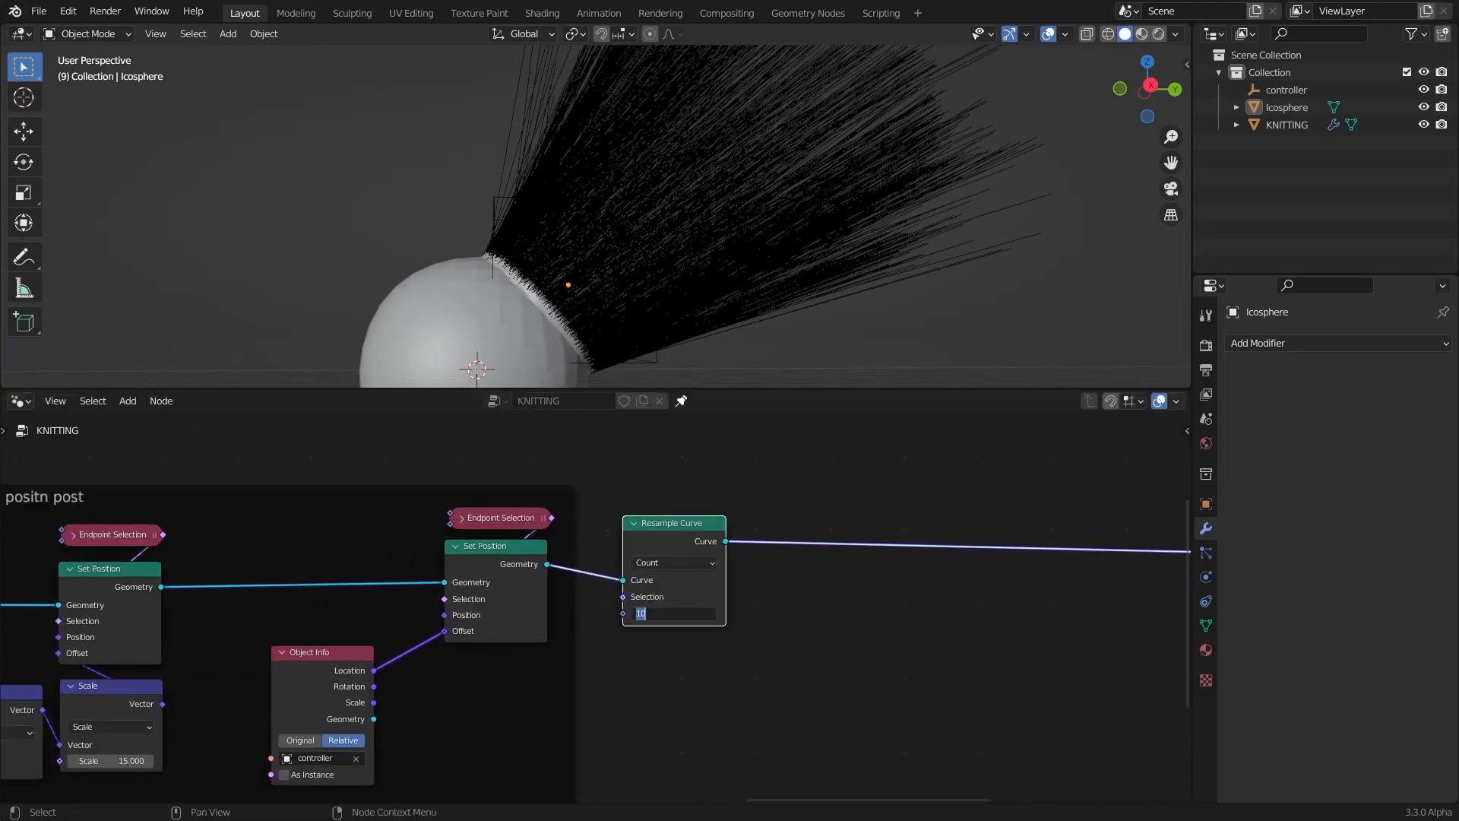
type("20")
key("Return")
Tuck the Normal node under Multiply, and duplicate the Subtract, Multiply, Scale and Normal nodes in the set positn post frame
scroll(763, 579, "down", 4)
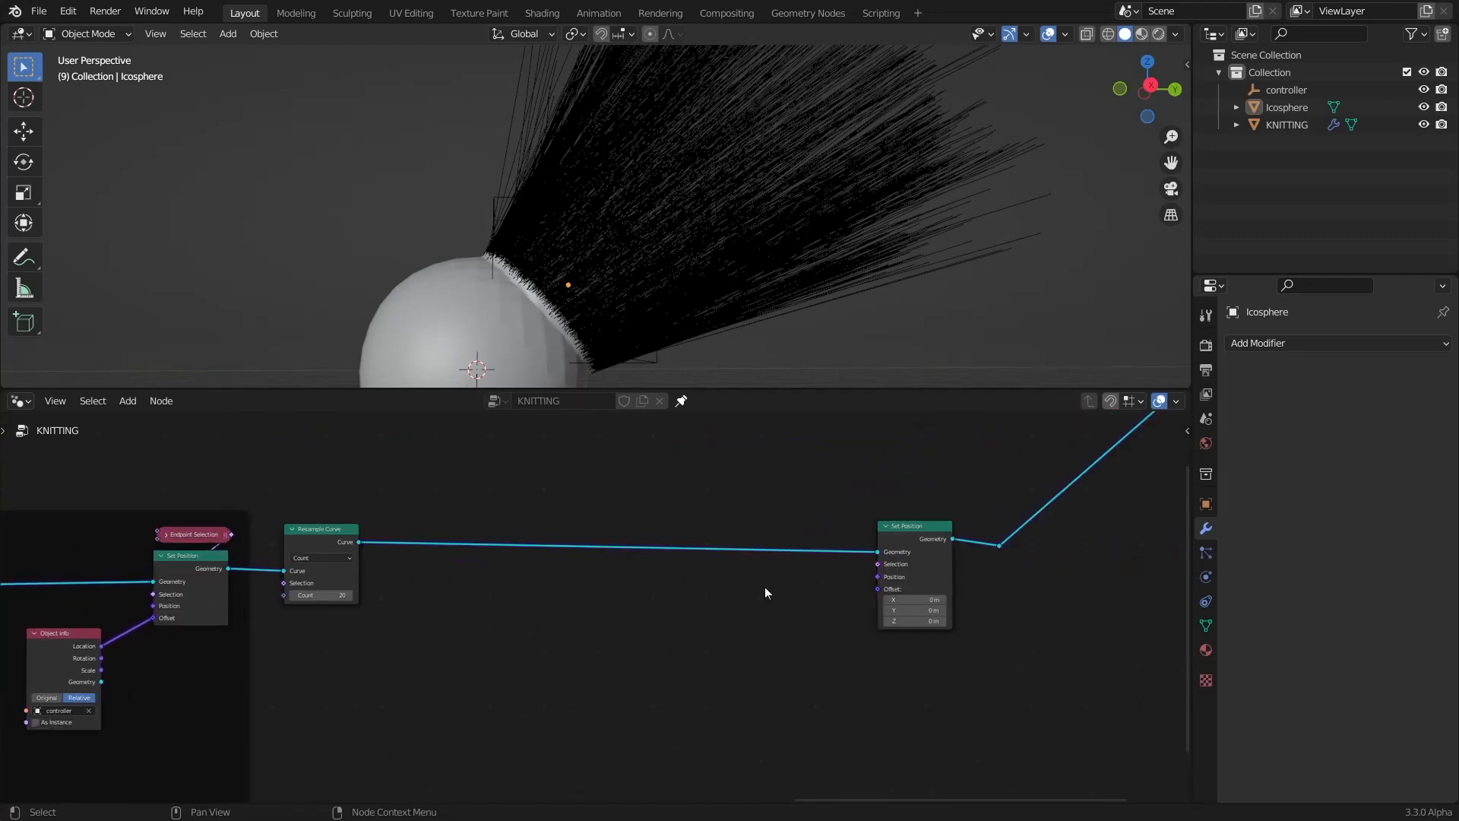
middle_click_drag(888, 567, 988, 546)
scroll(980, 546, "up", 2)
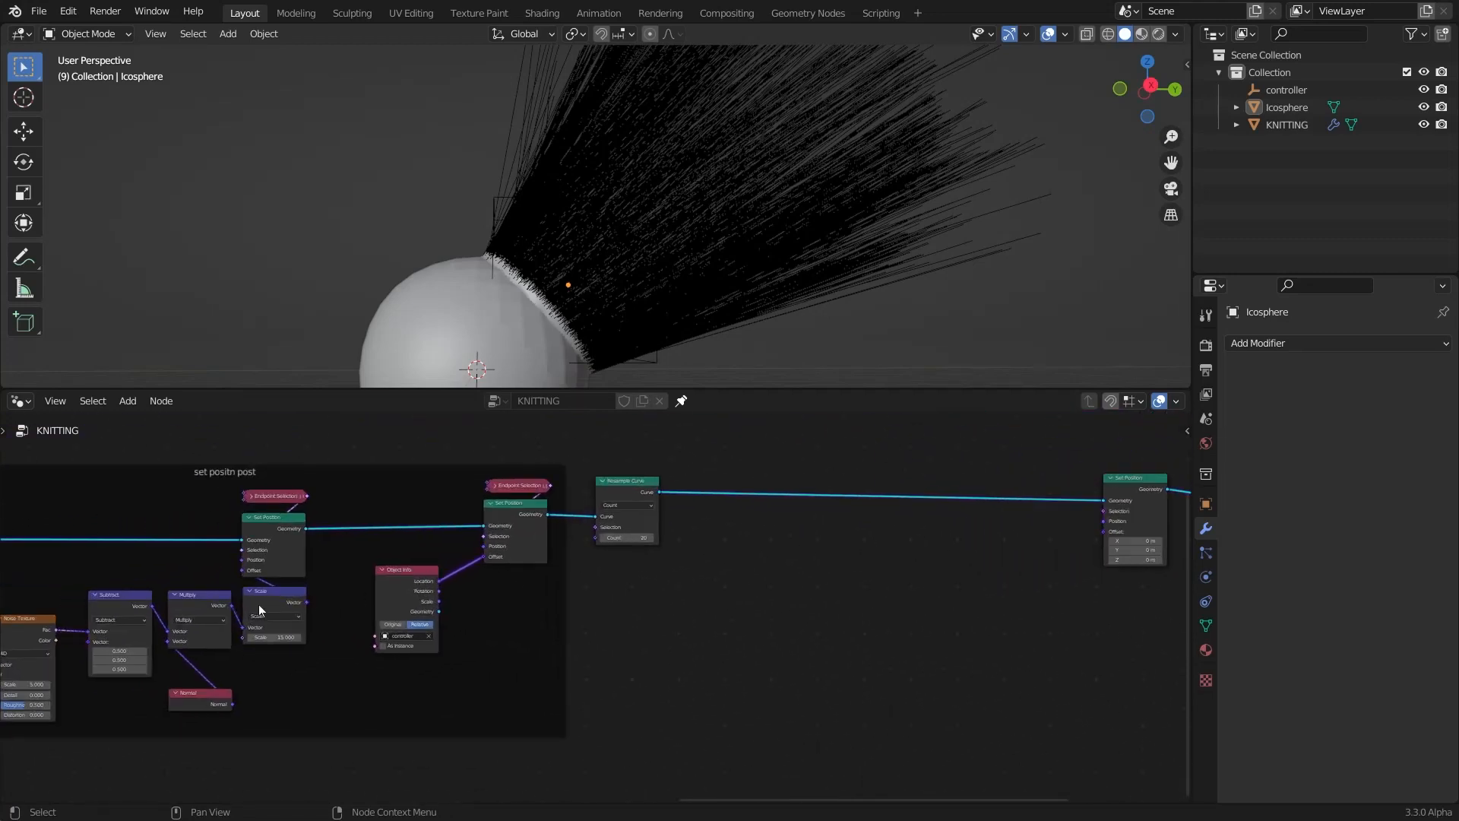
left_click_drag(194, 695, 191, 667)
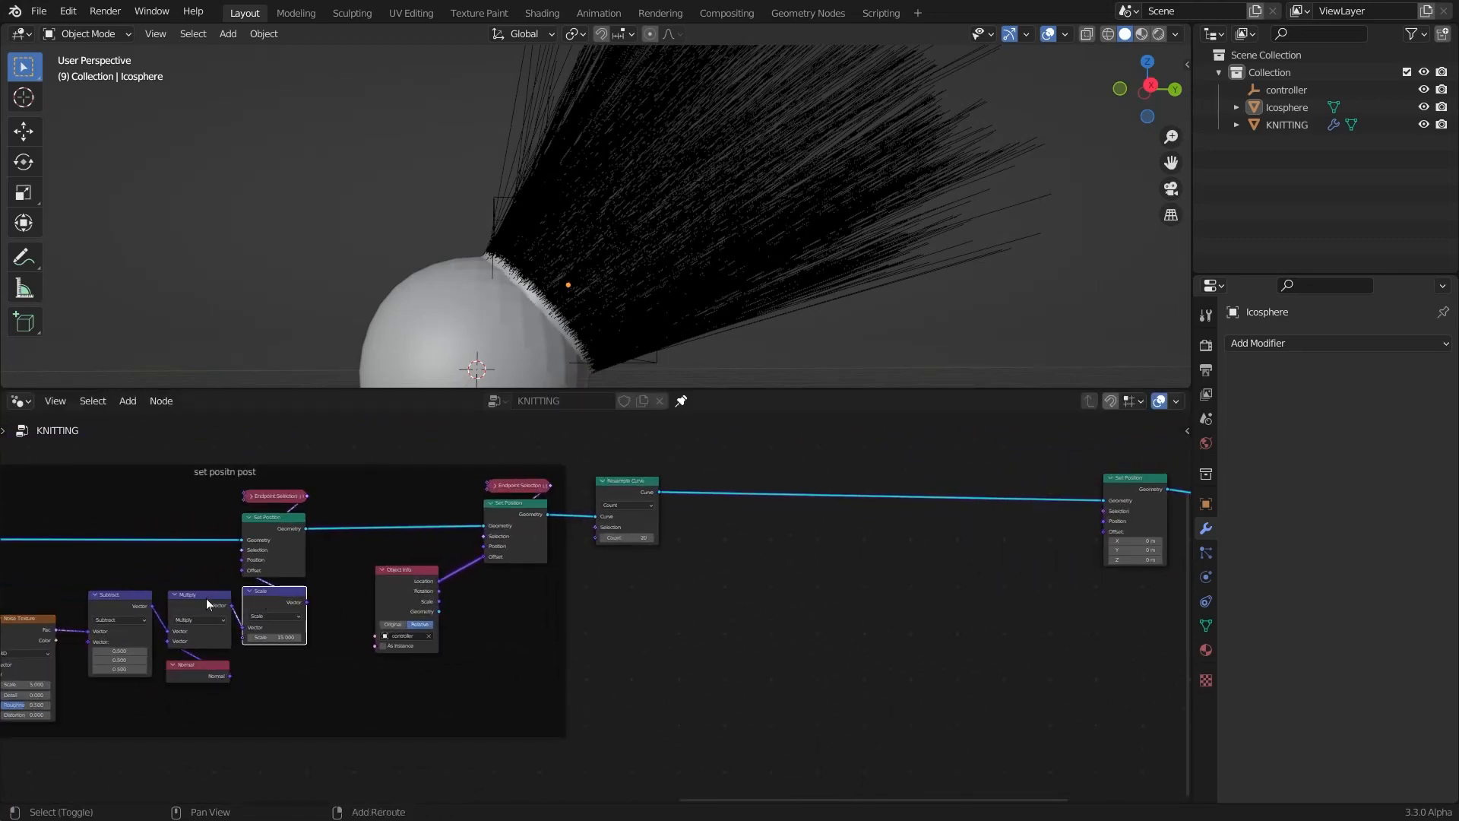
scroll(145, 608, "down", 1)
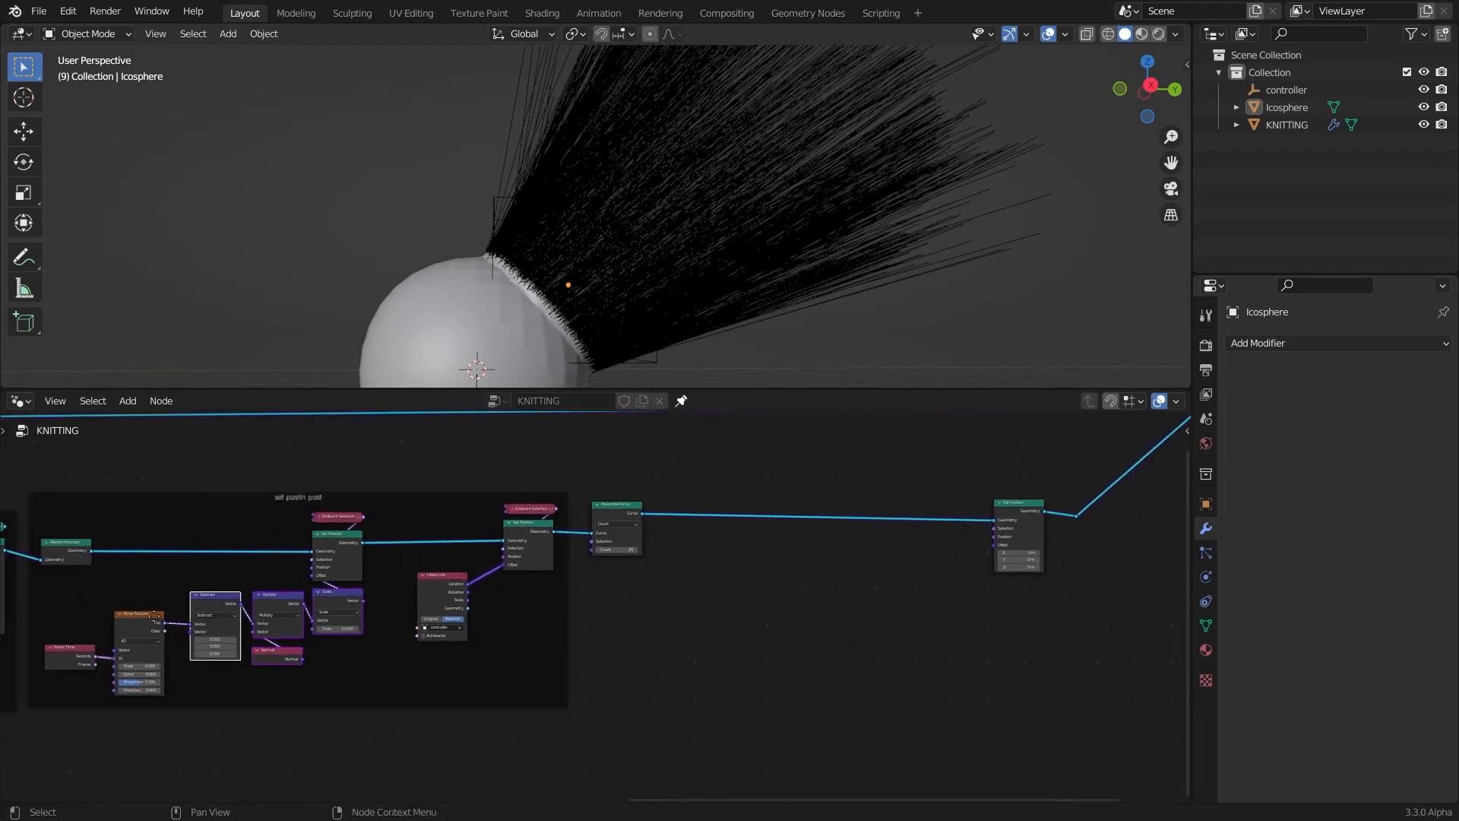
key("shift+d")
left_click(275, 723)
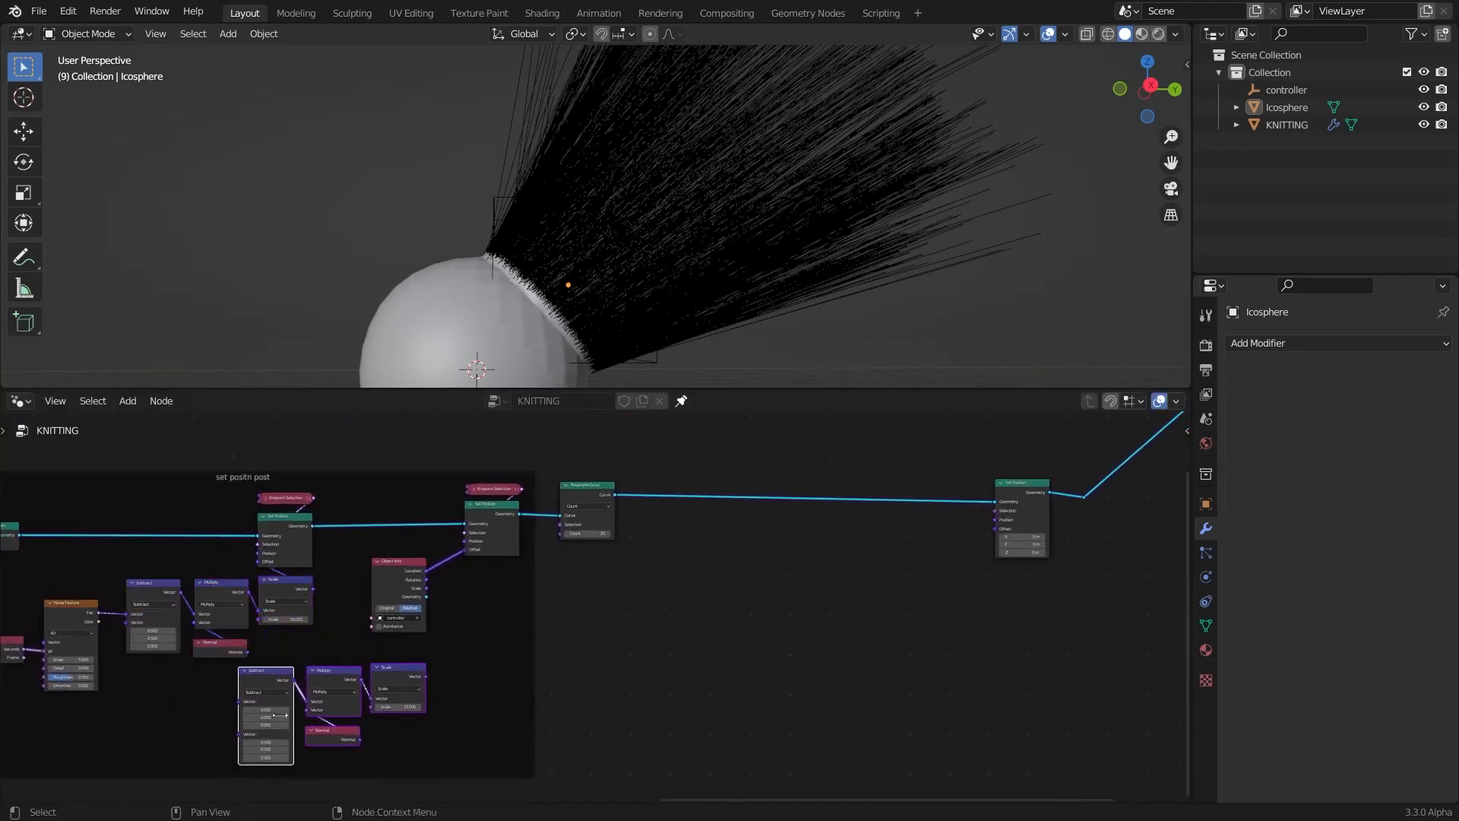
Move the duplicated nodes out of the frame, to just before and below the new Set Position node
left_click_drag(253, 683, 829, 593)
scroll(829, 593, "up", 2)
middle_click_drag(798, 591, 665, 619)
scroll(760, 614, "up", 3)
Connect the duplicated Scale node's Vector output to the new Set Position node's Offset
left_click_drag(918, 614, 881, 606)
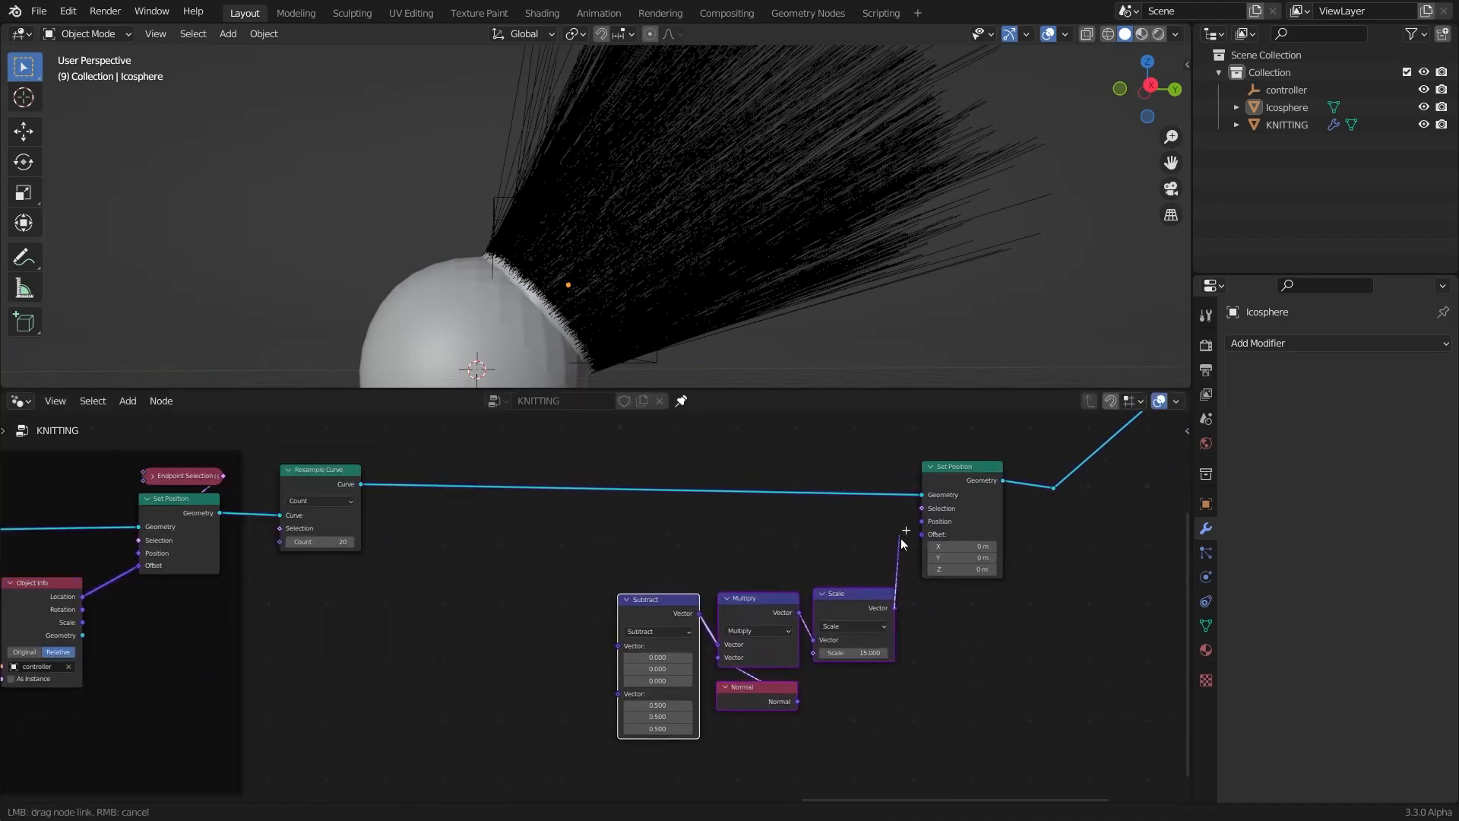
left_click_drag(926, 545, 922, 535)
scroll(923, 535, "up", 1)
Add a Wave Texture node and feed its Color into the first Vector input of the duplicated Subtract node
left_click_drag(779, 635, 630, 586)
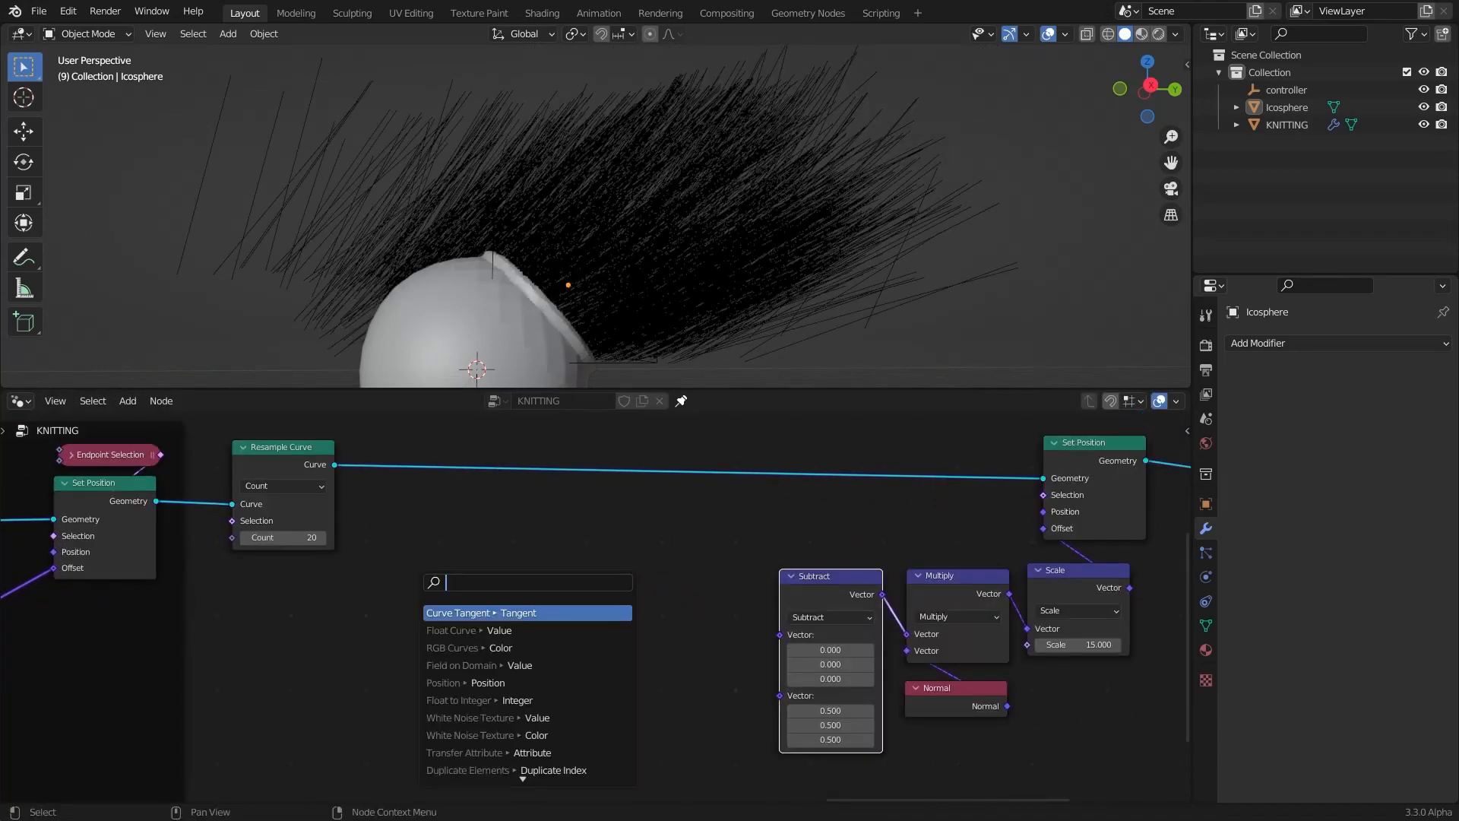
type("wab")
key("BackSpace")
type("v")
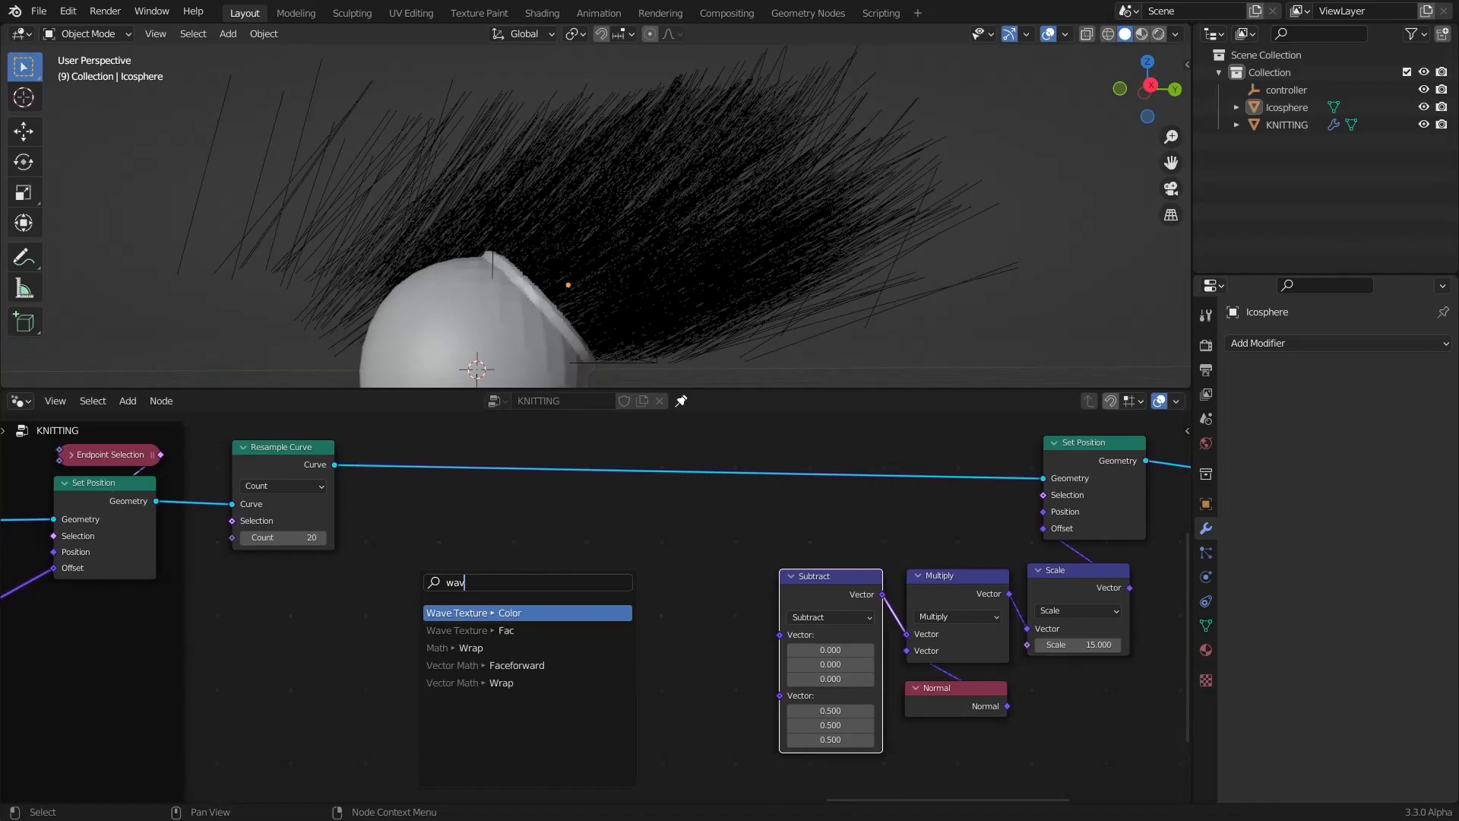
key("Return")
left_click(603, 581)
Set the Wave Texture's Scale to 1.330 and Detail to 0, and the duplicated Scale node's factor to 1.400
scroll(596, 567, "down", 1)
middle_click_drag(582, 561, 581, 527)
left_click_drag(655, 661, 612, 661, "shift")
left_click_drag(1043, 607, 1032, 606)
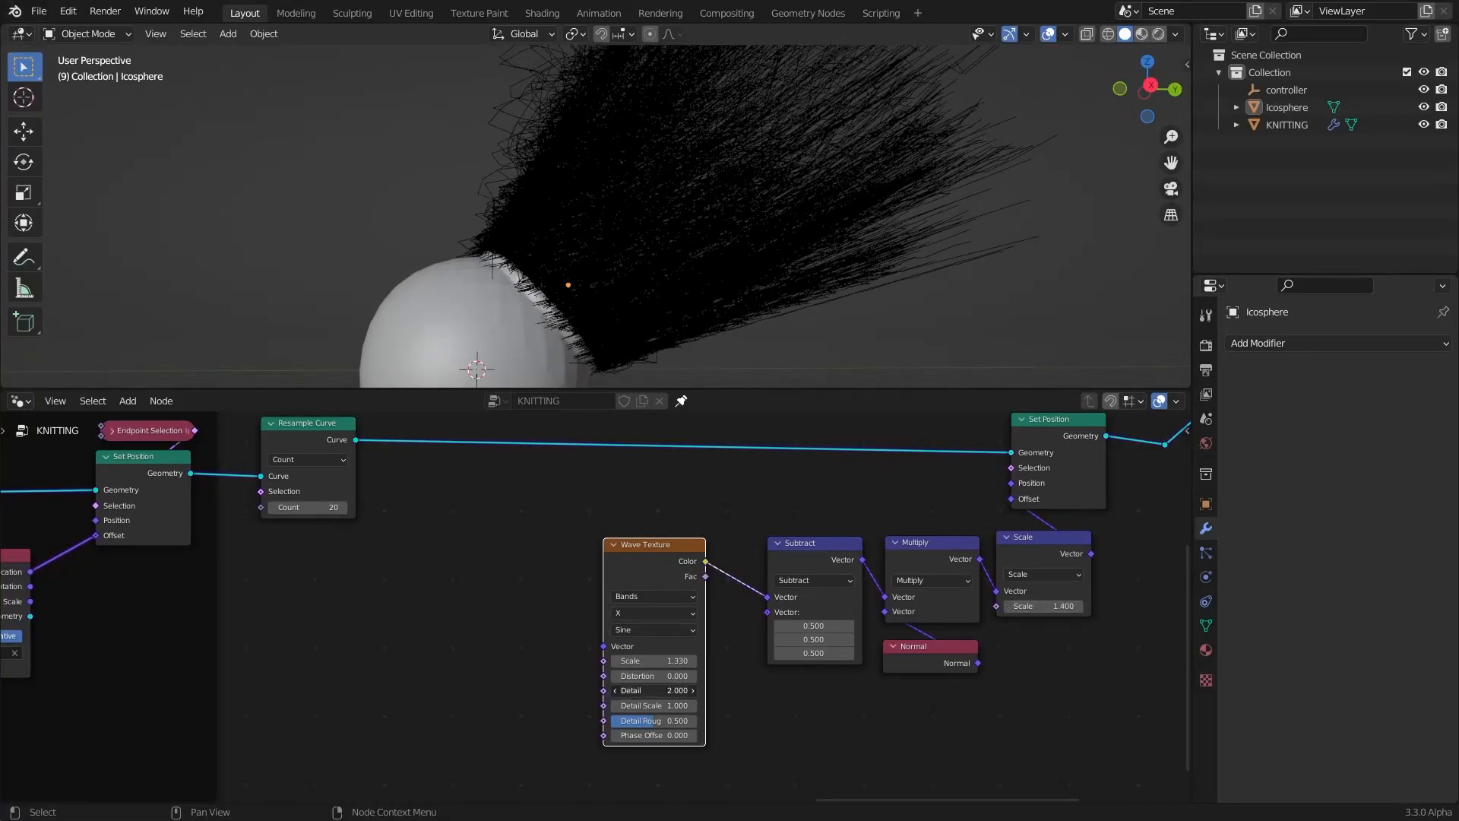
scroll(635, 604, "up", 2)
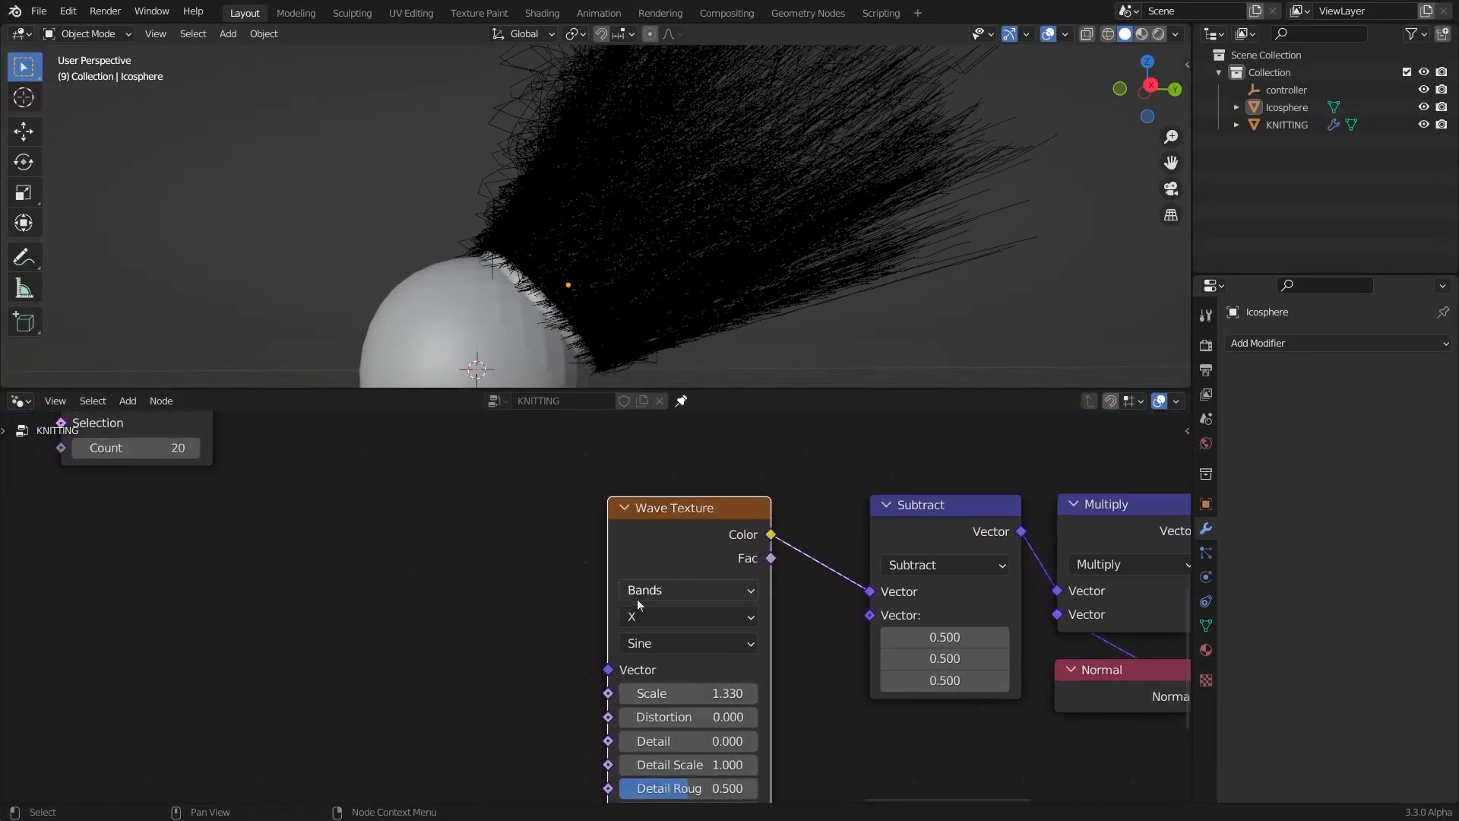
Switch the Wave Texture from Bands to Rings with Spherical direction, and set its Scale to -0.120
left_click(638, 599)
left_click(667, 640)
left_click(649, 617)
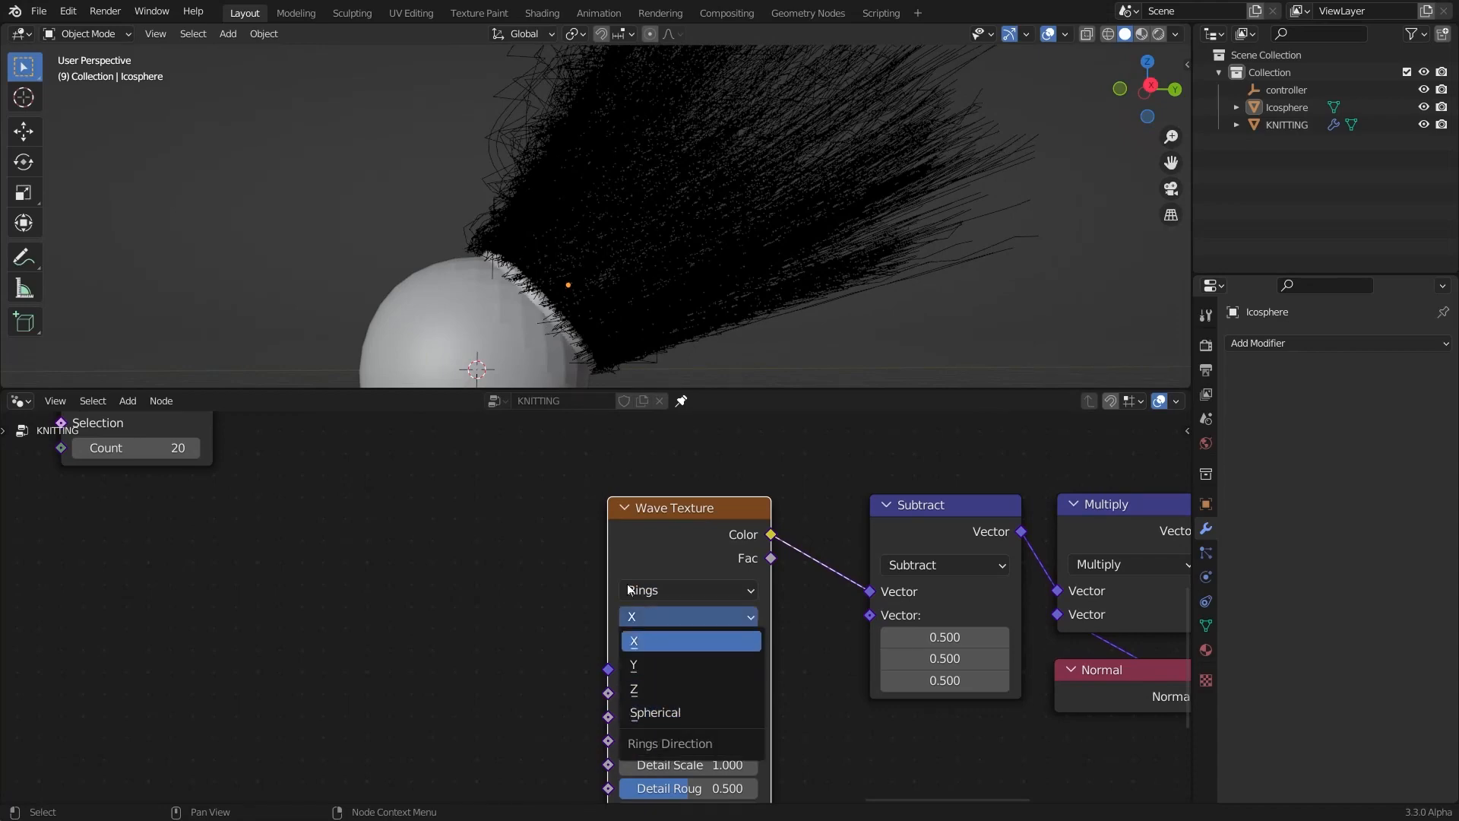
left_click(668, 719)
scroll(684, 646, "up", 1)
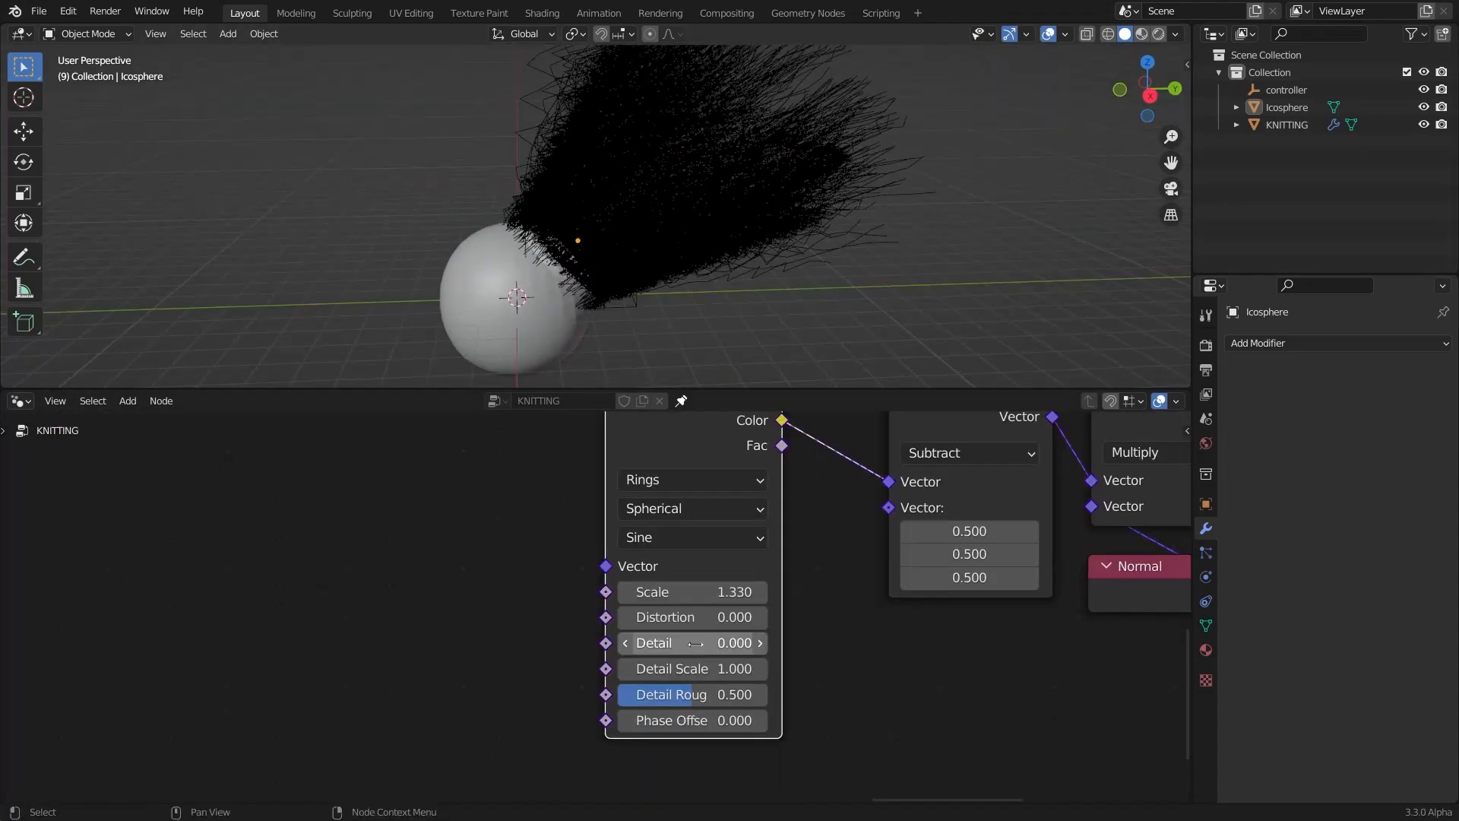
left_click_drag(692, 592, 620, 592)
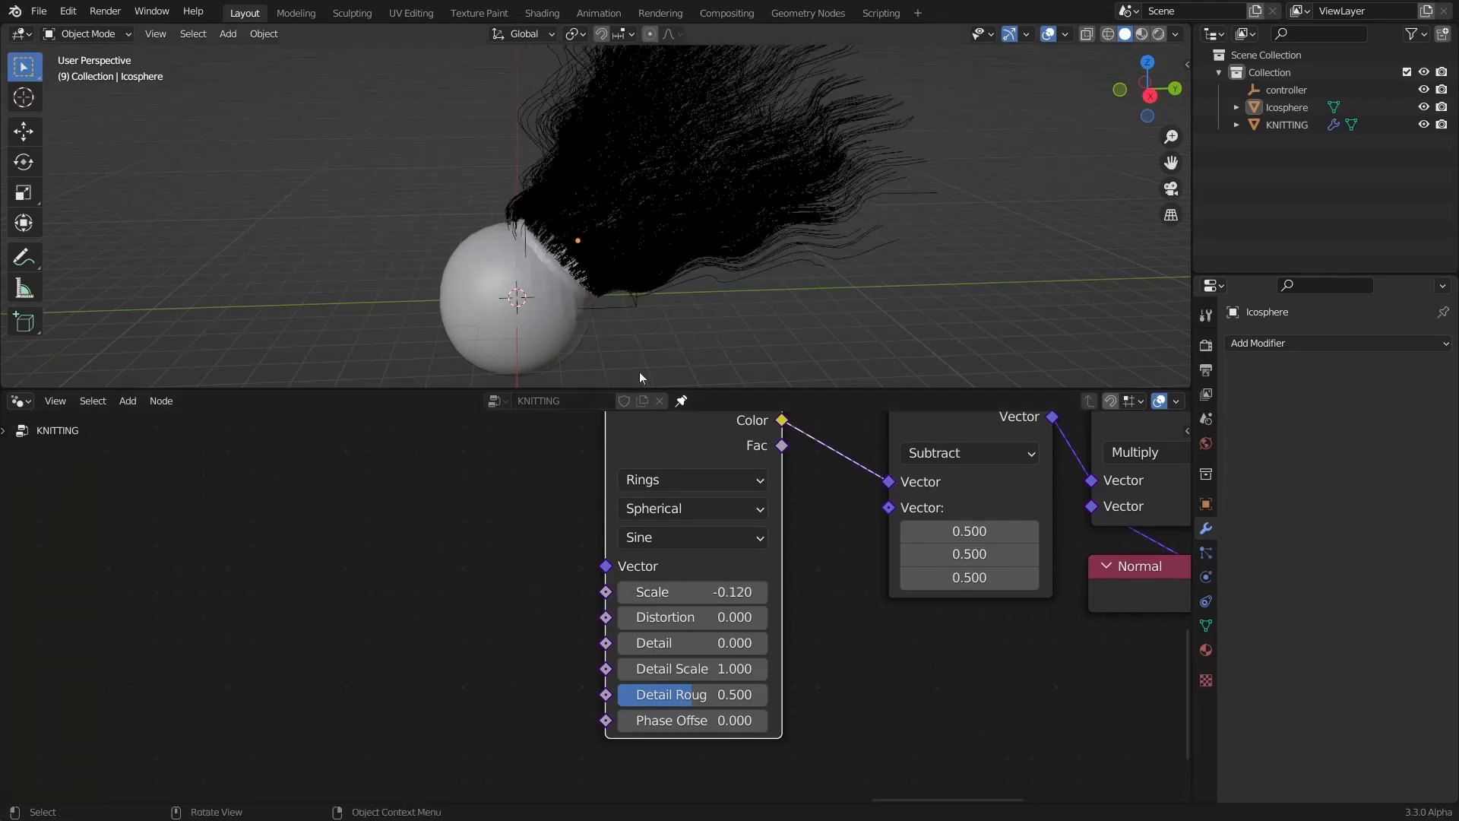
scroll(590, 293, "up", 4)
middle_click_drag(586, 292, 625, 262)
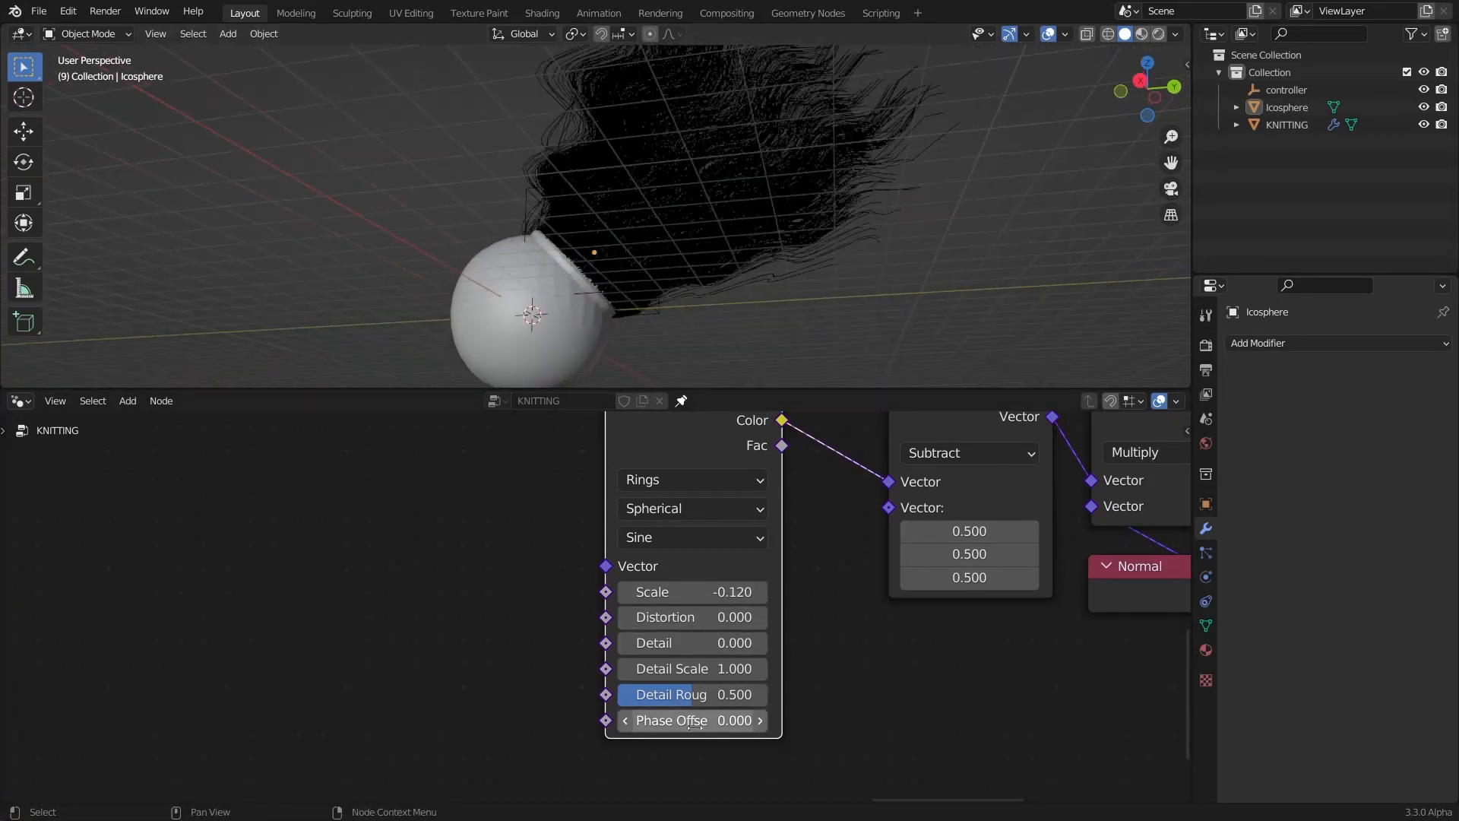
Try different Phase Offset values on the Wave Texture and undo each change
left_click_drag(684, 721, 517, 720)
key("ctrl+z")
scroll(494, 182, "up", 2)
mouse_move(494, 180)
middle_mouse_down()
mouse_move(472, 270)
mouse_move(472, 175)
mouse_move(500, 193)
middle_mouse_up()
scroll(500, 193, "up", 1)
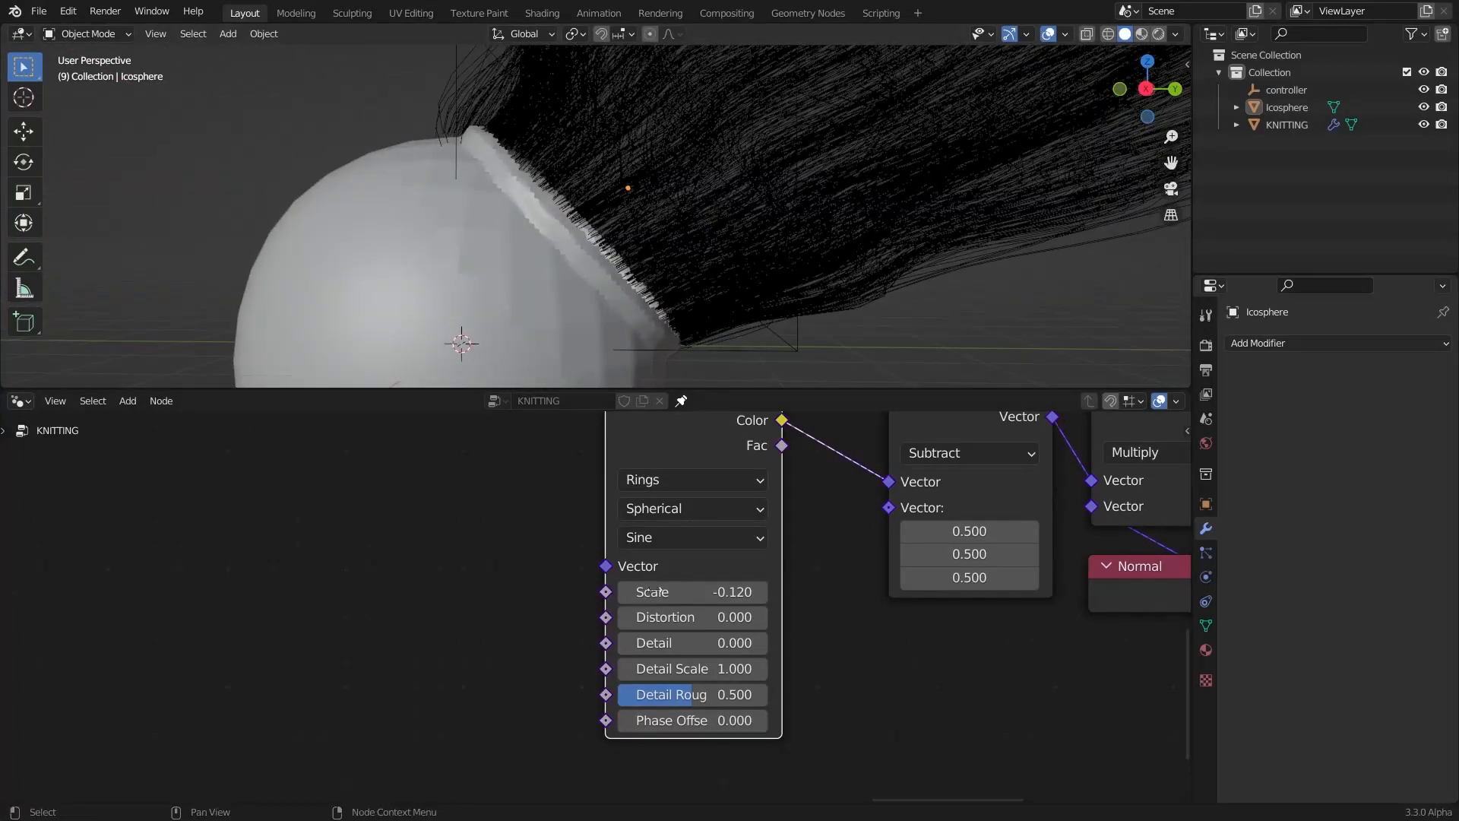
left_click_drag(697, 709, 756, 724)
key("ctrl+z")
scroll(509, 239, "up", 3)
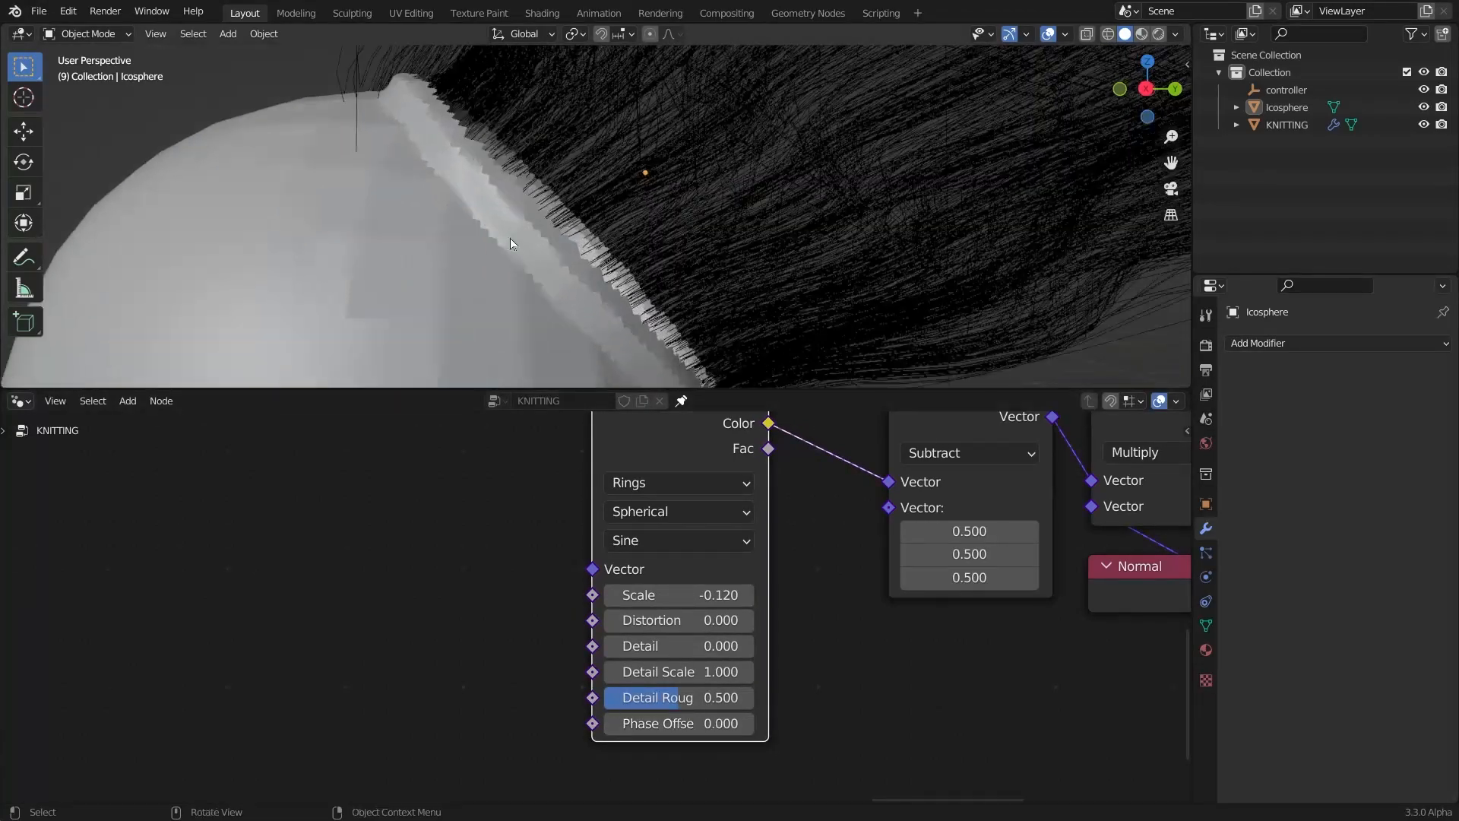
middle_click_drag(509, 239, 606, 376)
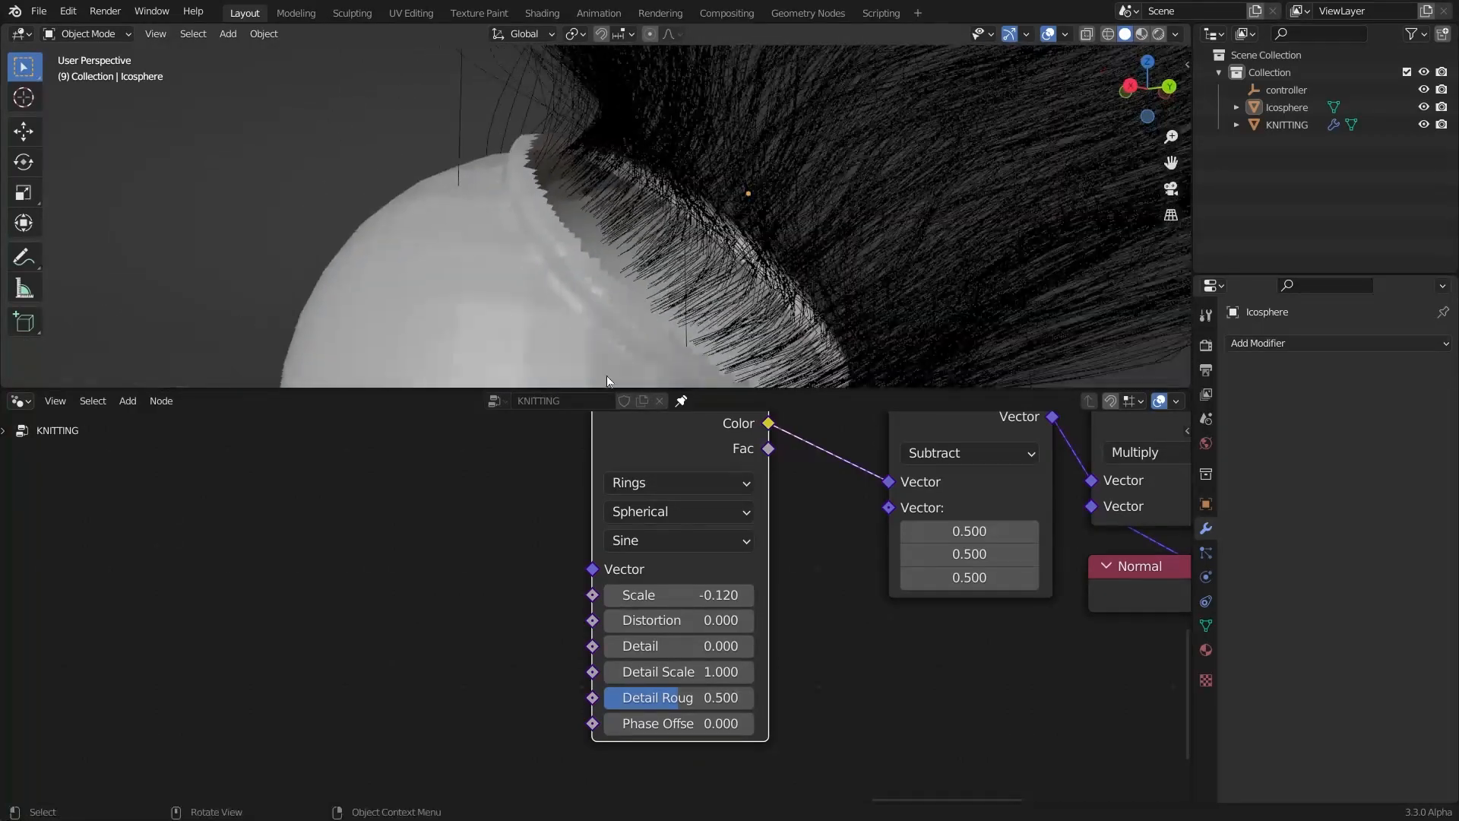
left_click_drag(668, 724, 677, 730)
key("ctrl+z")
Move the duplicated Scale node farther from Multiply, then try another factor on it and undo that change
scroll(851, 600, "down", 4)
middle_click_drag(867, 632, 646, 664)
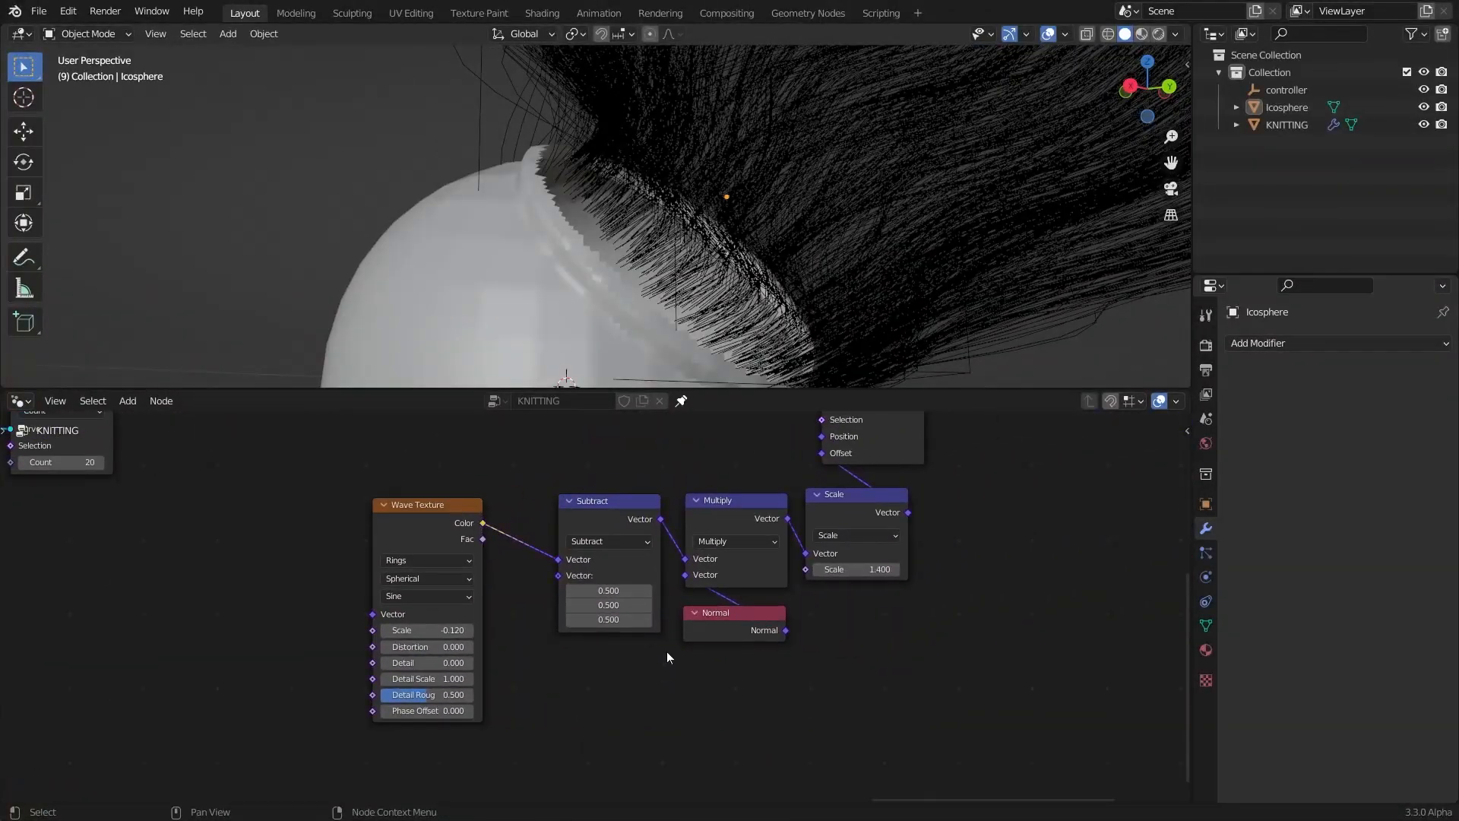
scroll(684, 676, "down", 2)
scroll(804, 531, "up", 3)
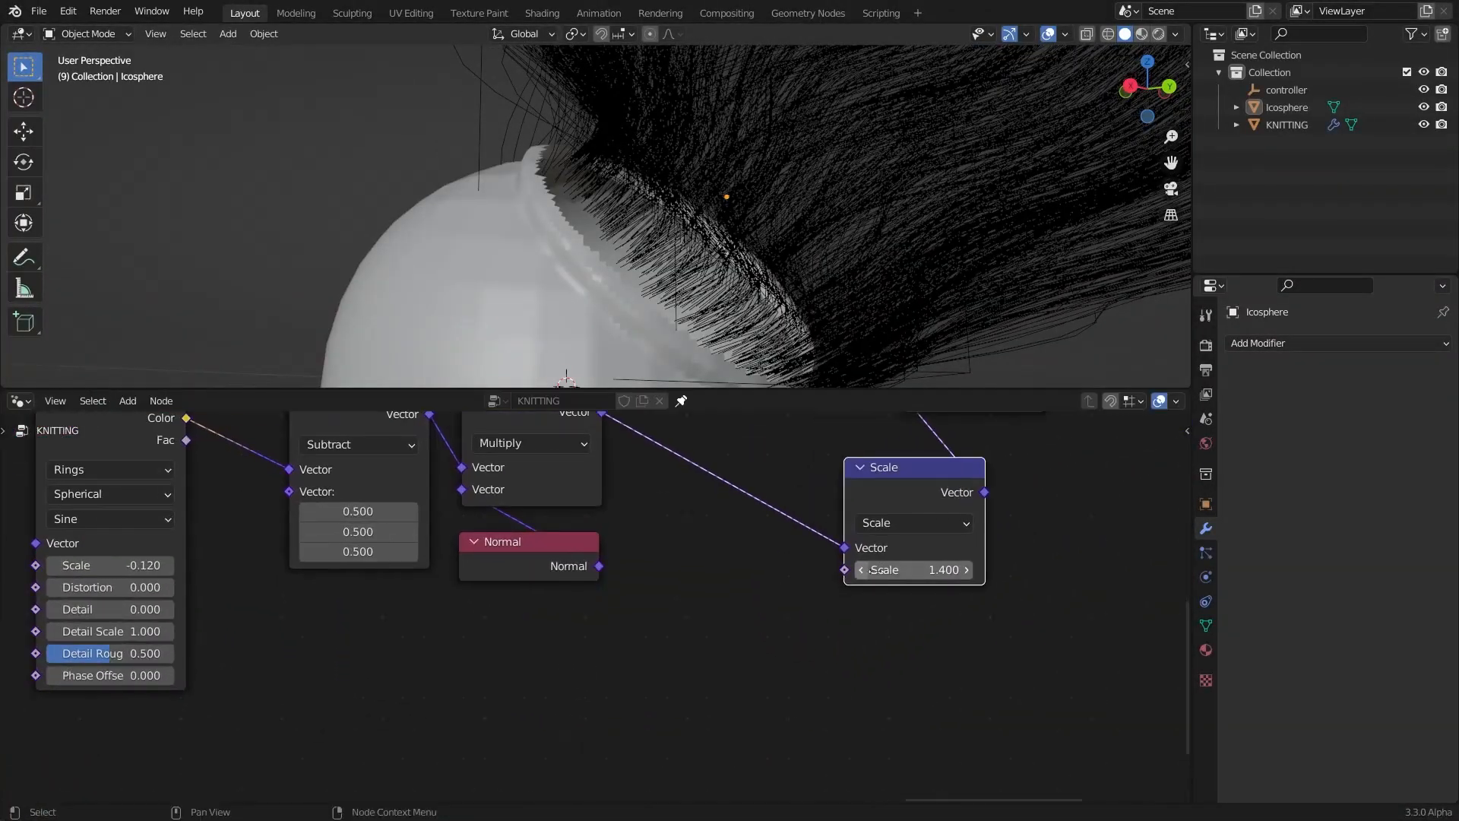
left_click_drag(907, 571, 862, 571, "shift")
key("ctrl+z")
Examine how the wave displacement affects the thread roots along the opening of the sphere
scroll(642, 223, "down", 1)
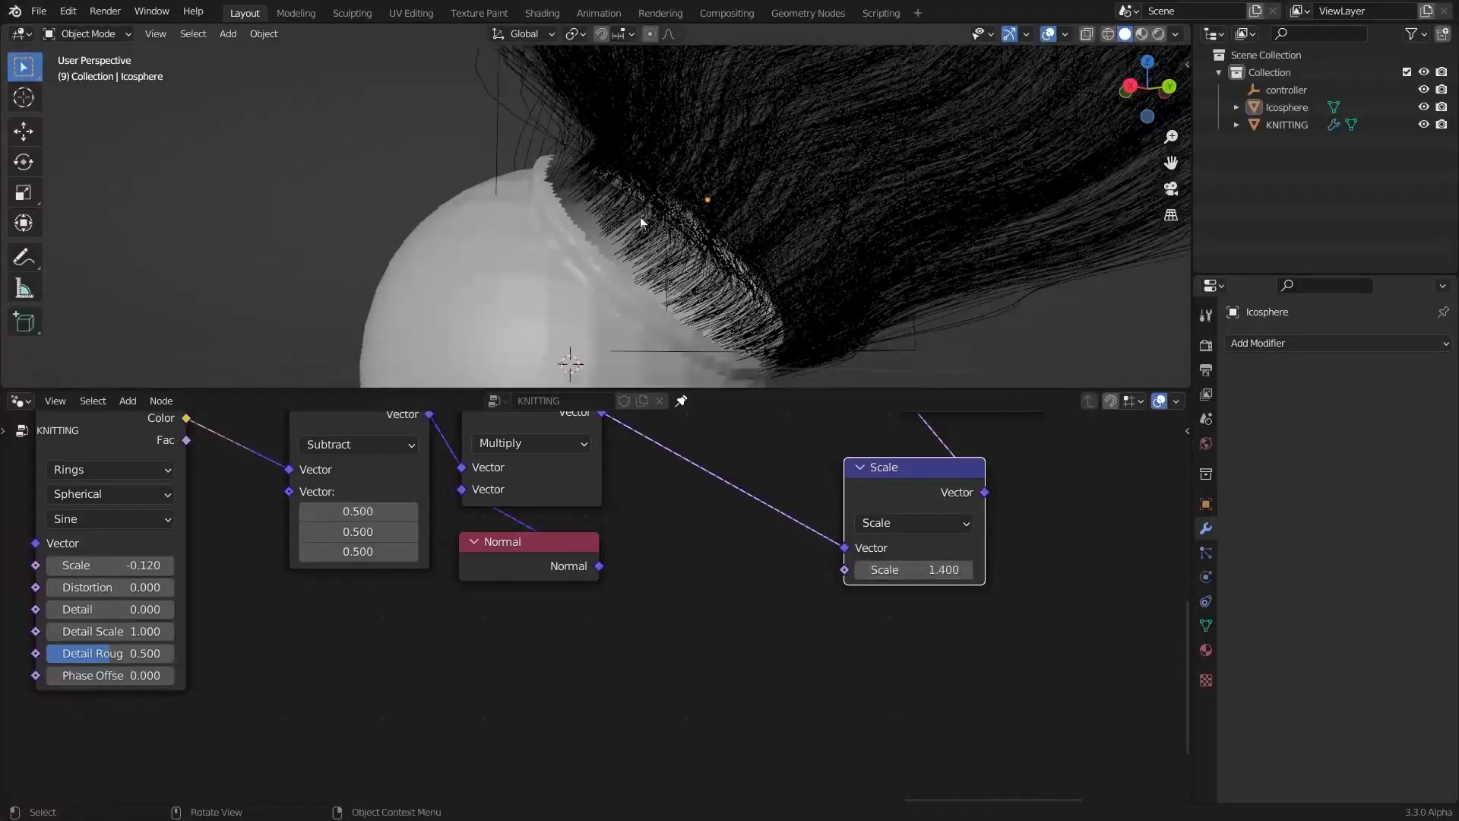
scroll(640, 219, "down", 1)
scroll(637, 486, "down", 4)
scroll(637, 238, "down", 2)
middle_click_drag(637, 238, 600, 262)
scroll(630, 194, "down", 1)
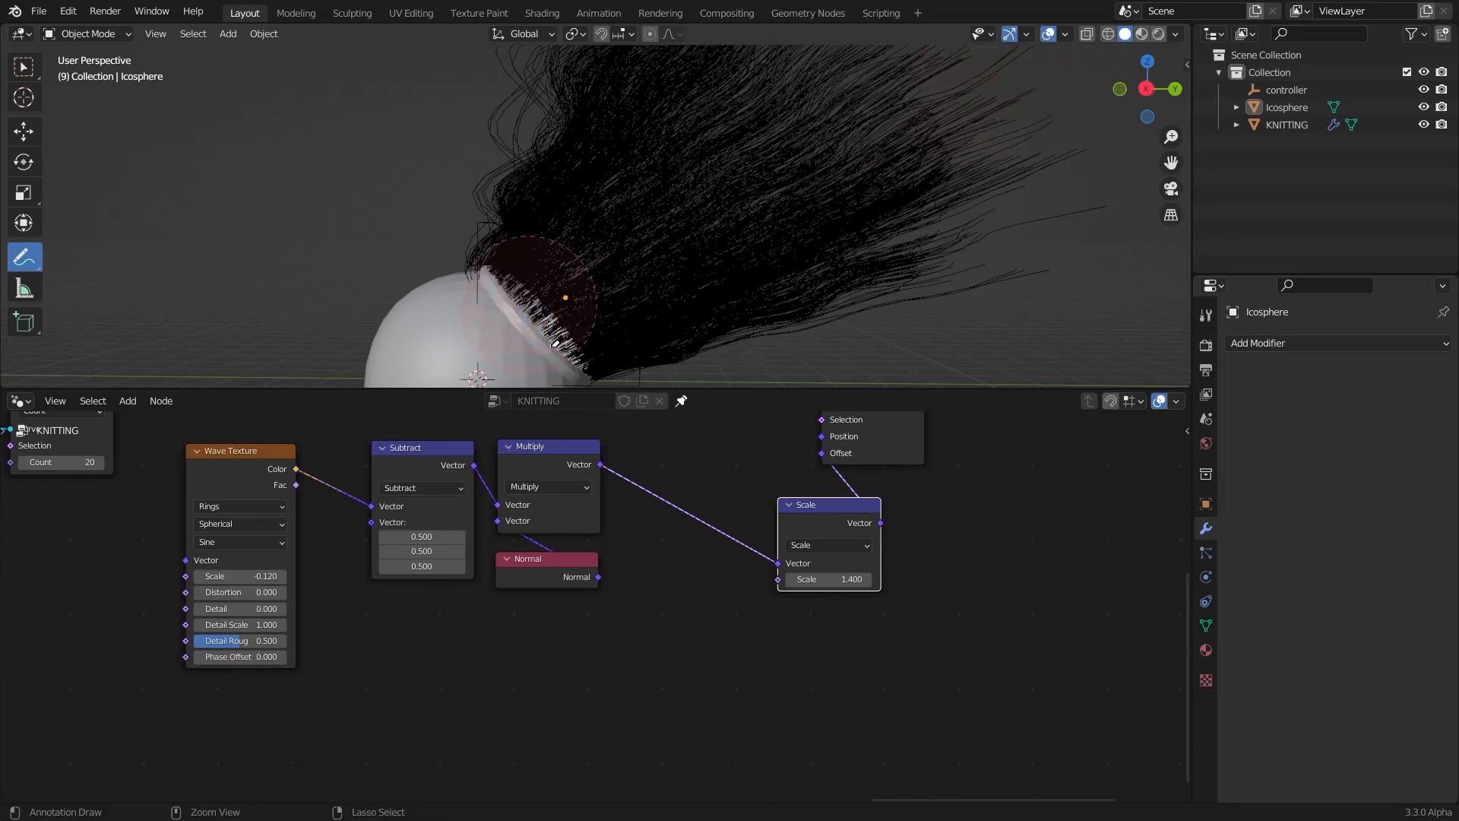
scroll(701, 560, "up", 1)
scroll(701, 559, "down", 2)
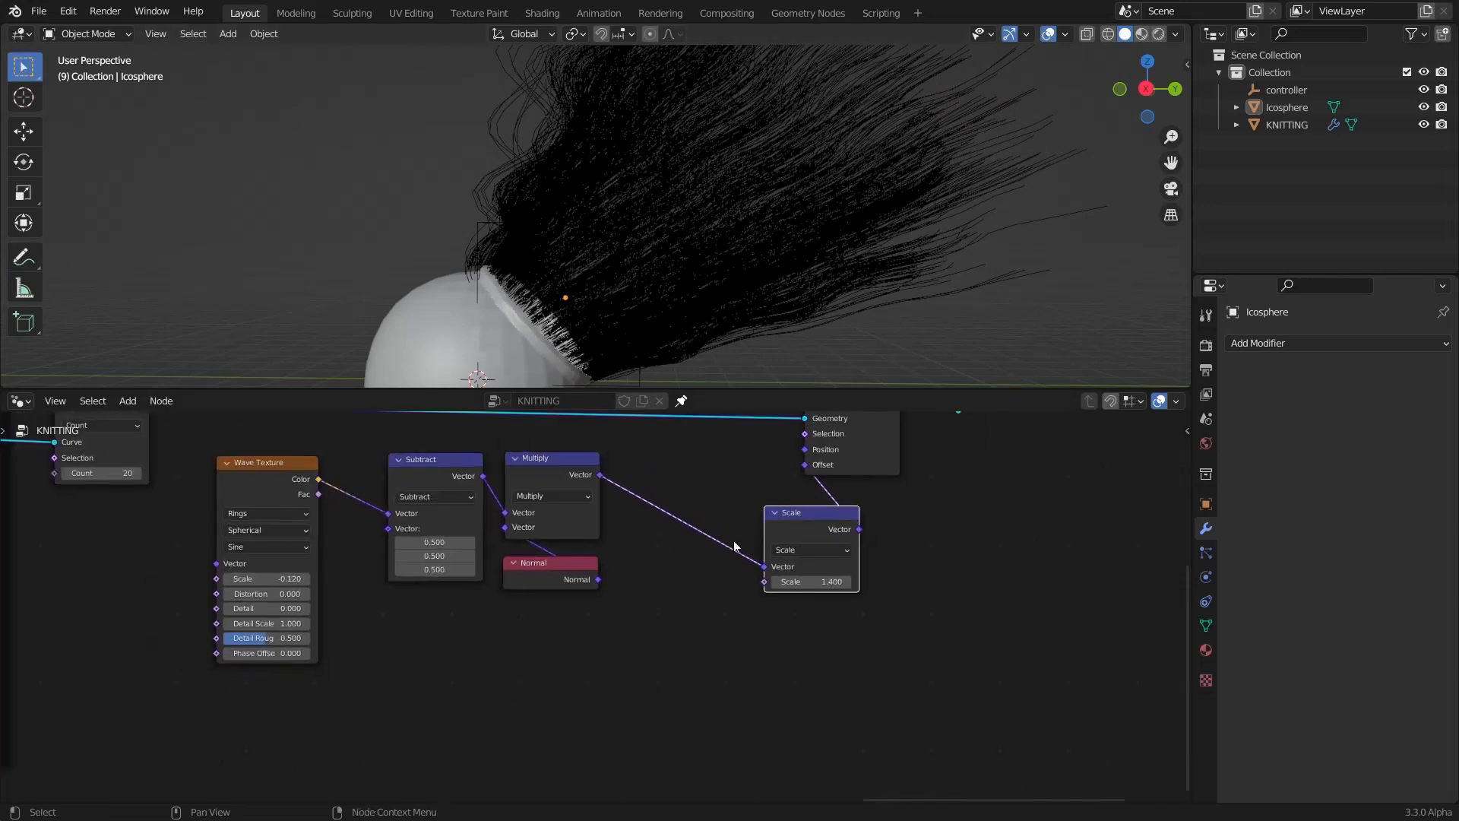
Add a Spline Parameter node below Subtract and connect its Length output to the Scale node's Scale input
key("shift+a")
left_click(634, 461)
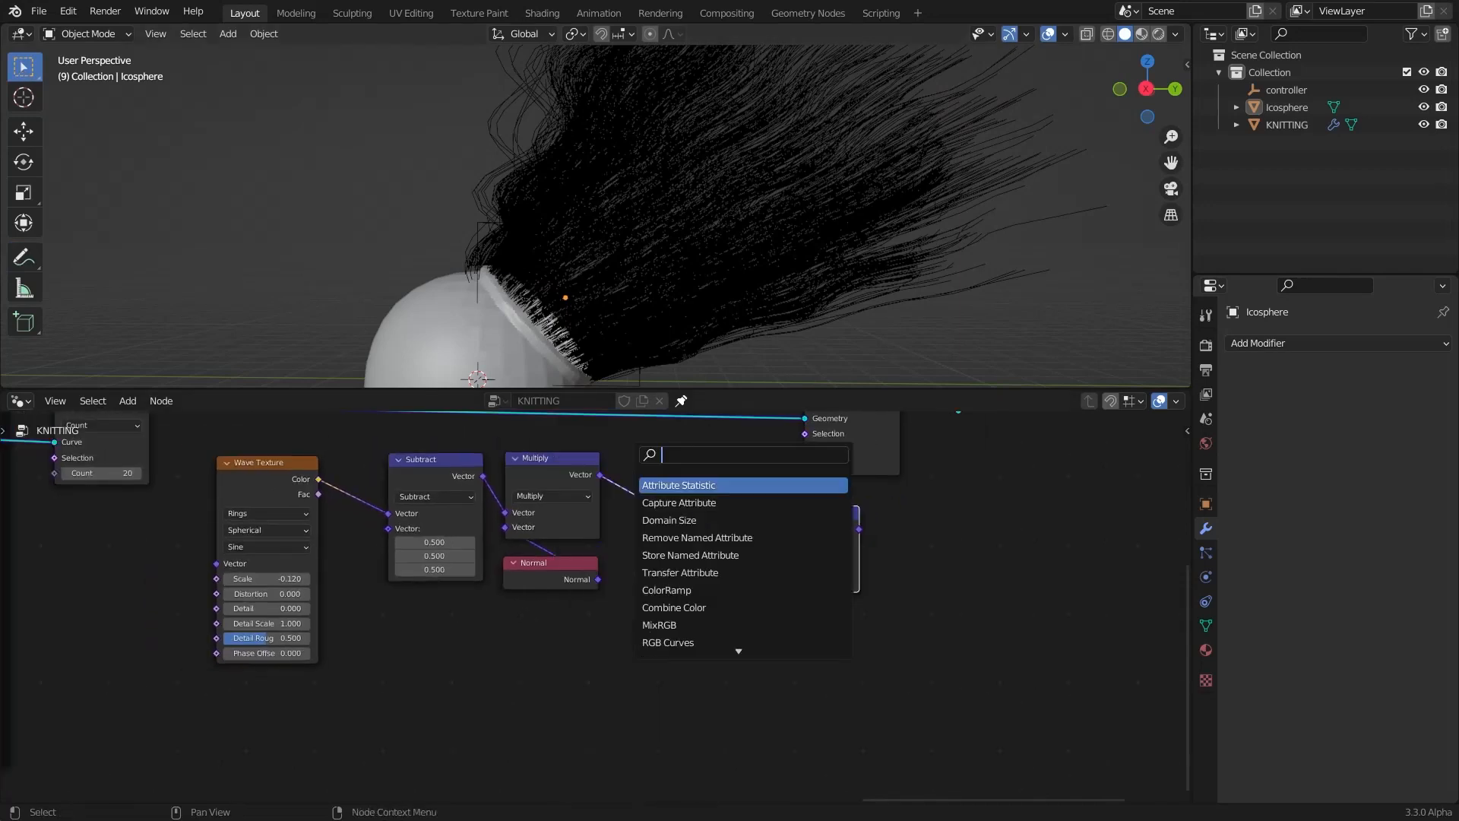
type("splin")
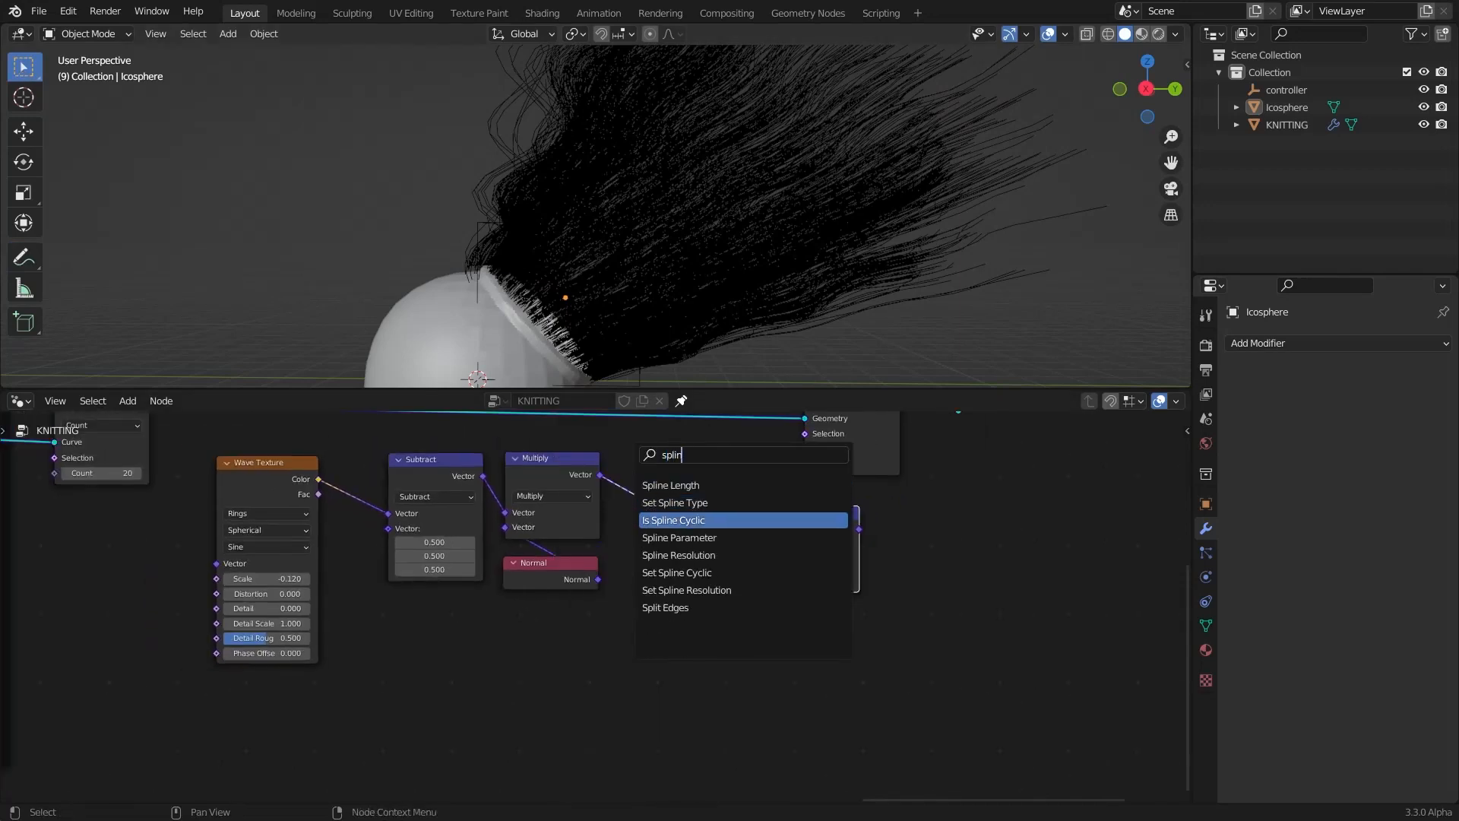
key("Down")
key("Return")
left_click(507, 677)
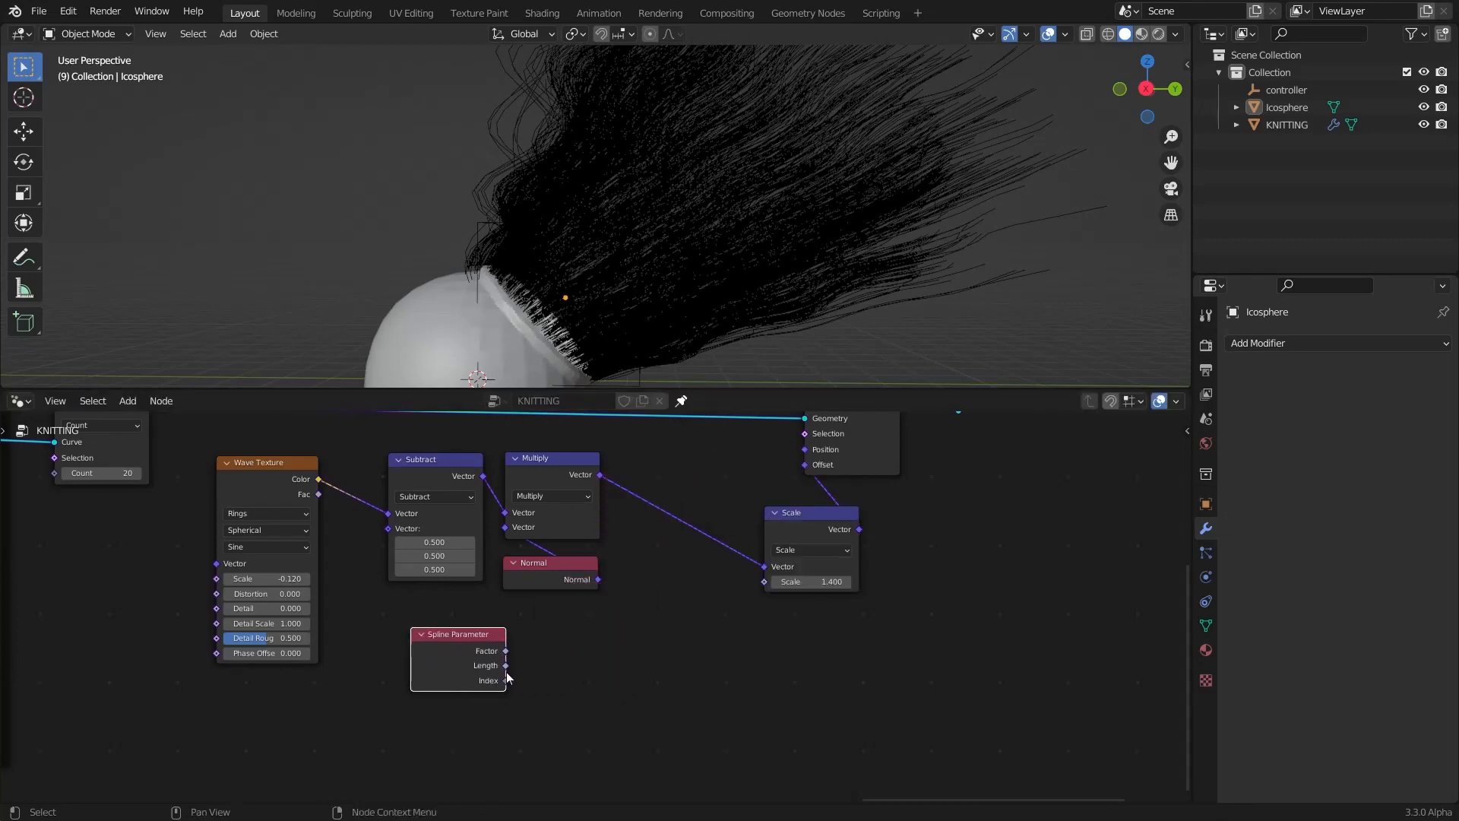
left_click_drag(763, 586, 764, 582)
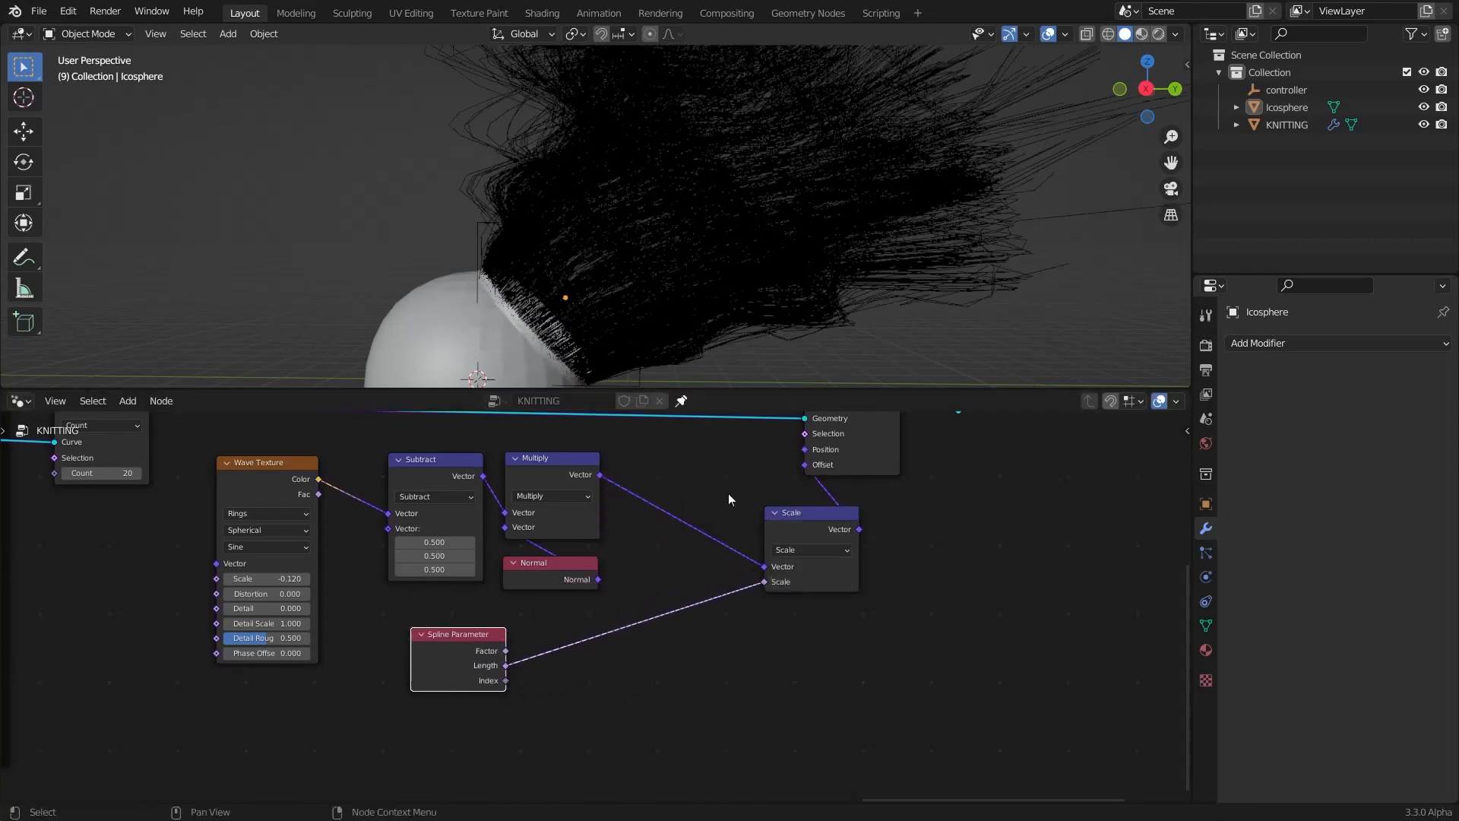
Insert a ColorRamp node on the link between Spline Parameter and the Scale node
middle_click_drag(759, 657, 784, 575)
key("shift+a")
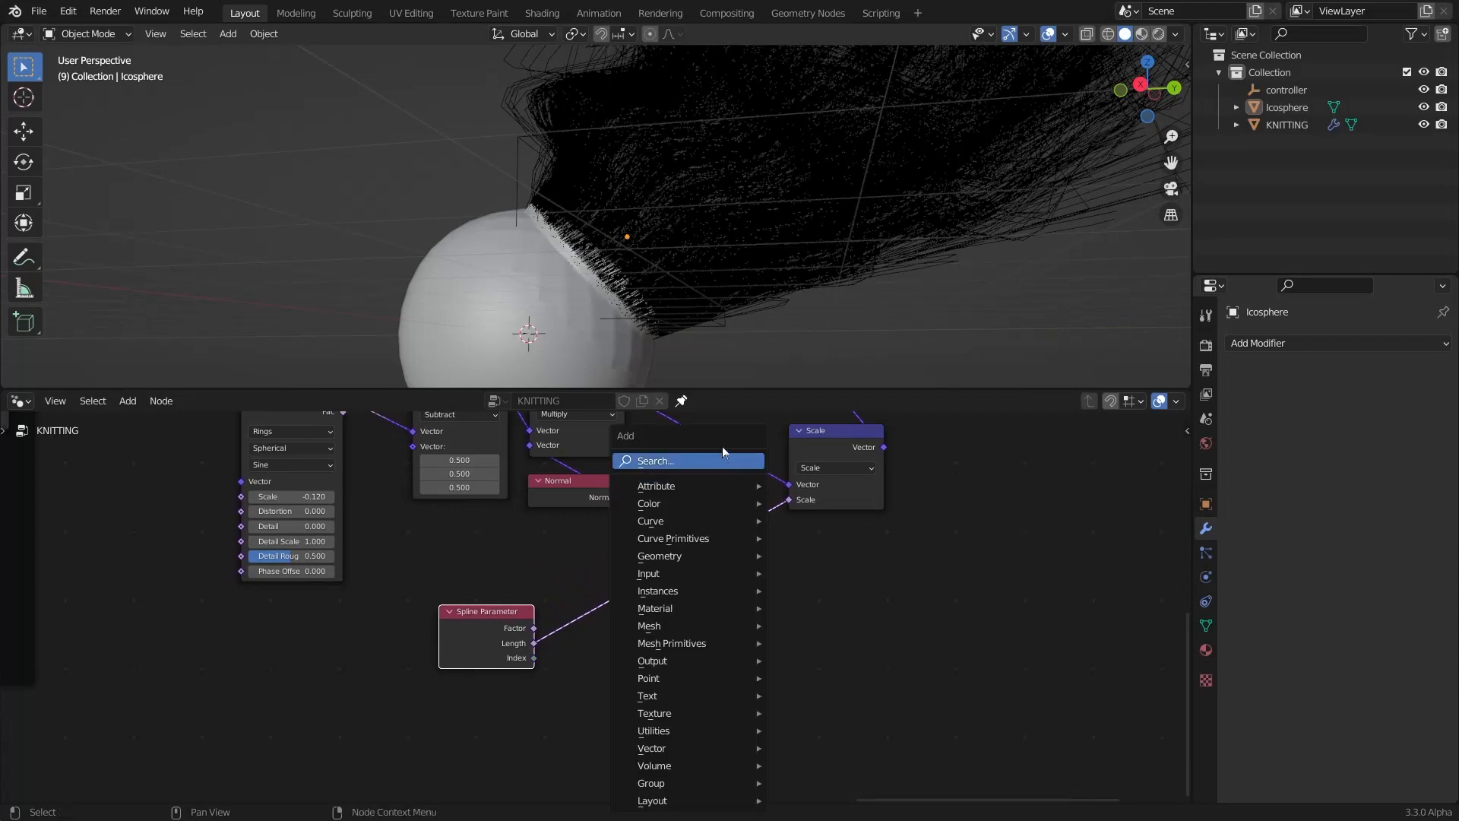
left_click(717, 466)
type("col")
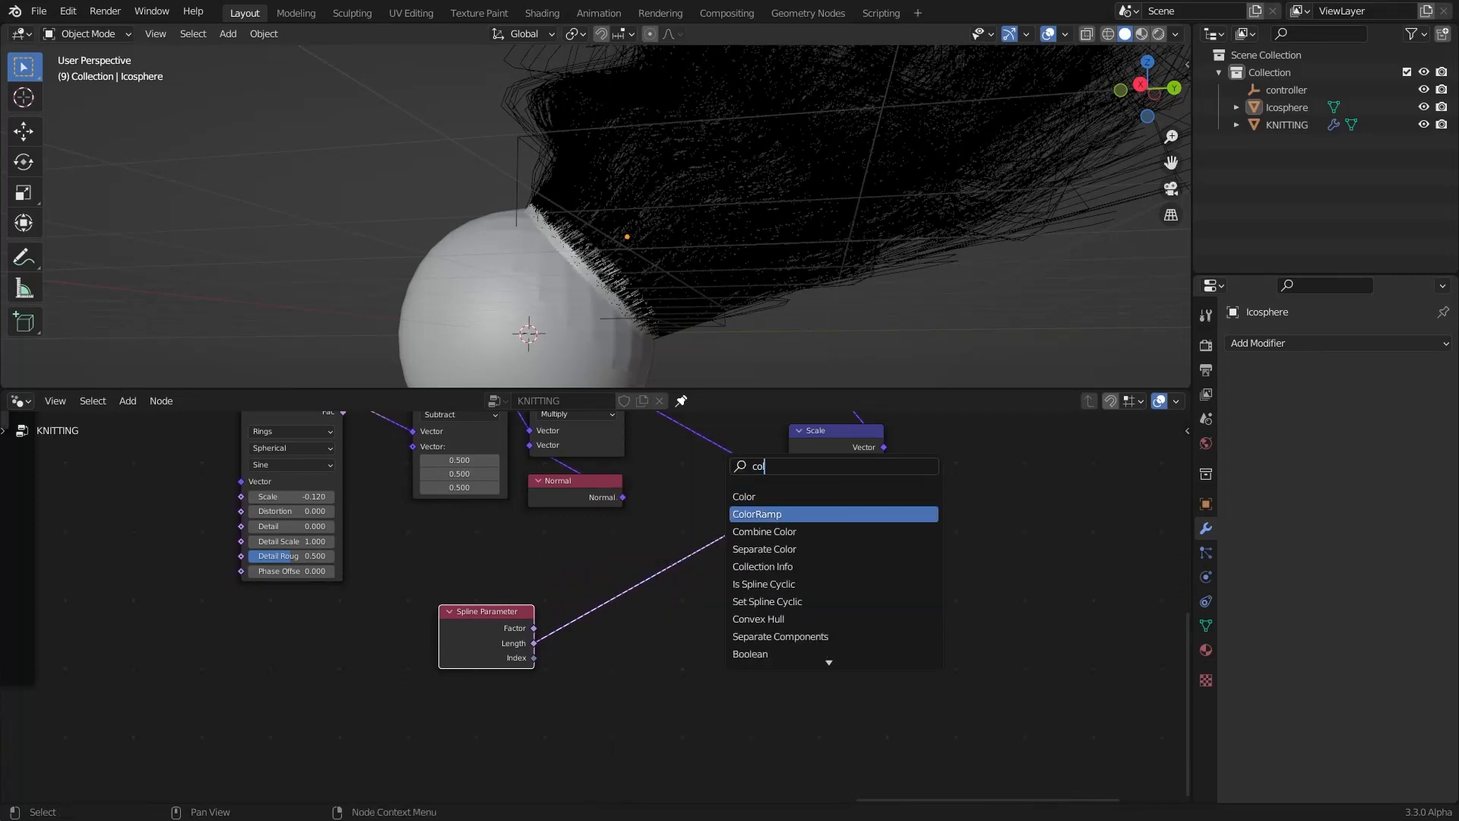
left_click(776, 517)
left_click(664, 592)
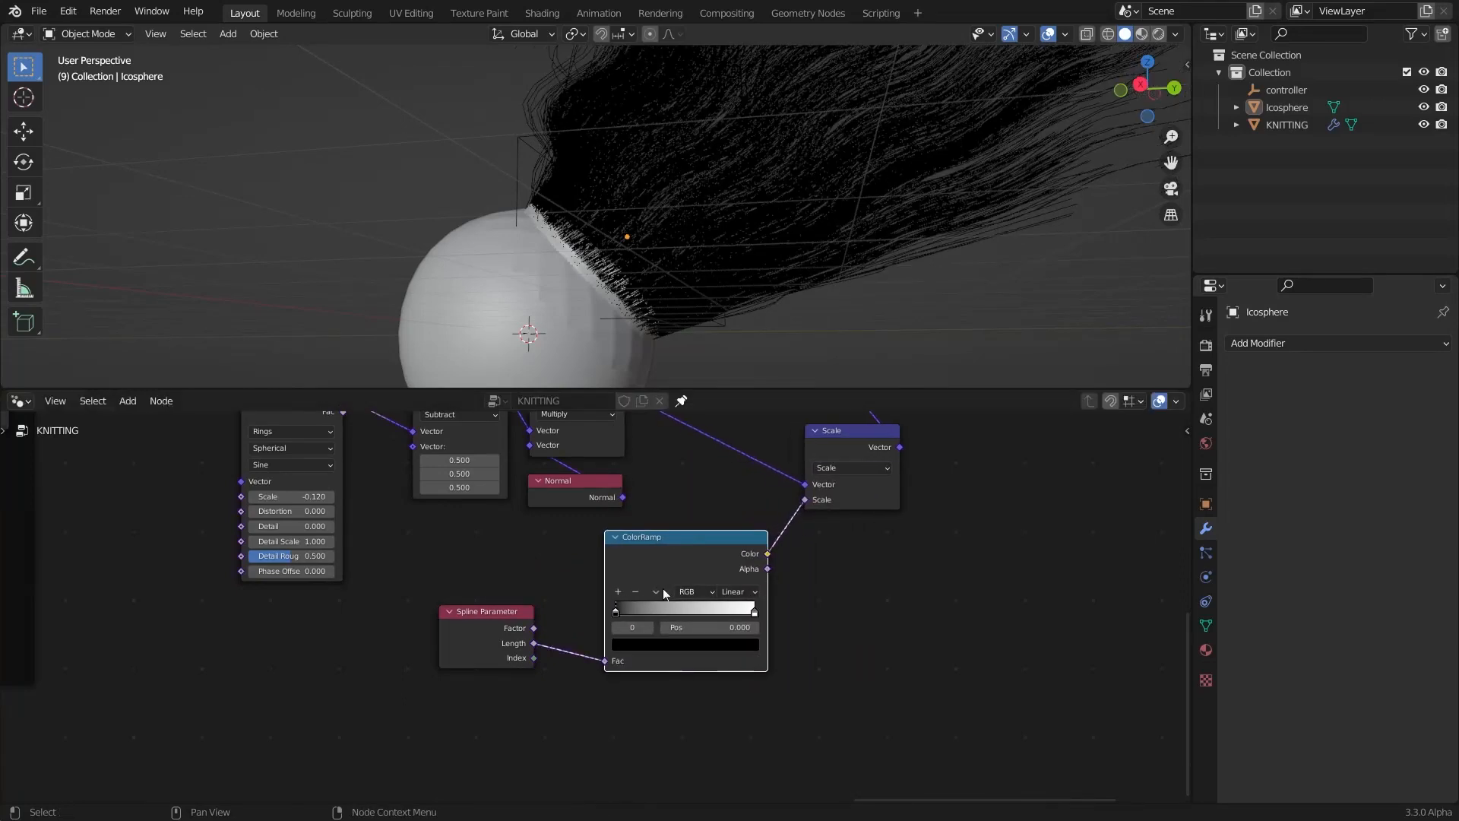
Nudge the ColorRamp's black stop slightly inward and drive its Fac from the Spline Parameter's Factor output instead of Length
scroll(637, 556, "up", 2)
scroll(635, 558, "up", 1)
mouse_move(622, 613)
left_mouse_down()
mouse_move(727, 610)
mouse_move(626, 613)
left_mouse_up()
left_click_drag(797, 614, 813, 617)
scroll(707, 209, "down", 3)
middle_click_drag(707, 209, 787, 226)
scroll(787, 225, "up", 3)
left_click_drag(515, 633, 618, 674)
scroll(615, 276, "down", 3)
Move the ColorRamp's white stop to position 0.568
middle_click_drag(615, 276, 597, 268)
left_click(608, 270)
scroll(729, 608, "down", 3)
left_click_drag(742, 610, 687, 609)
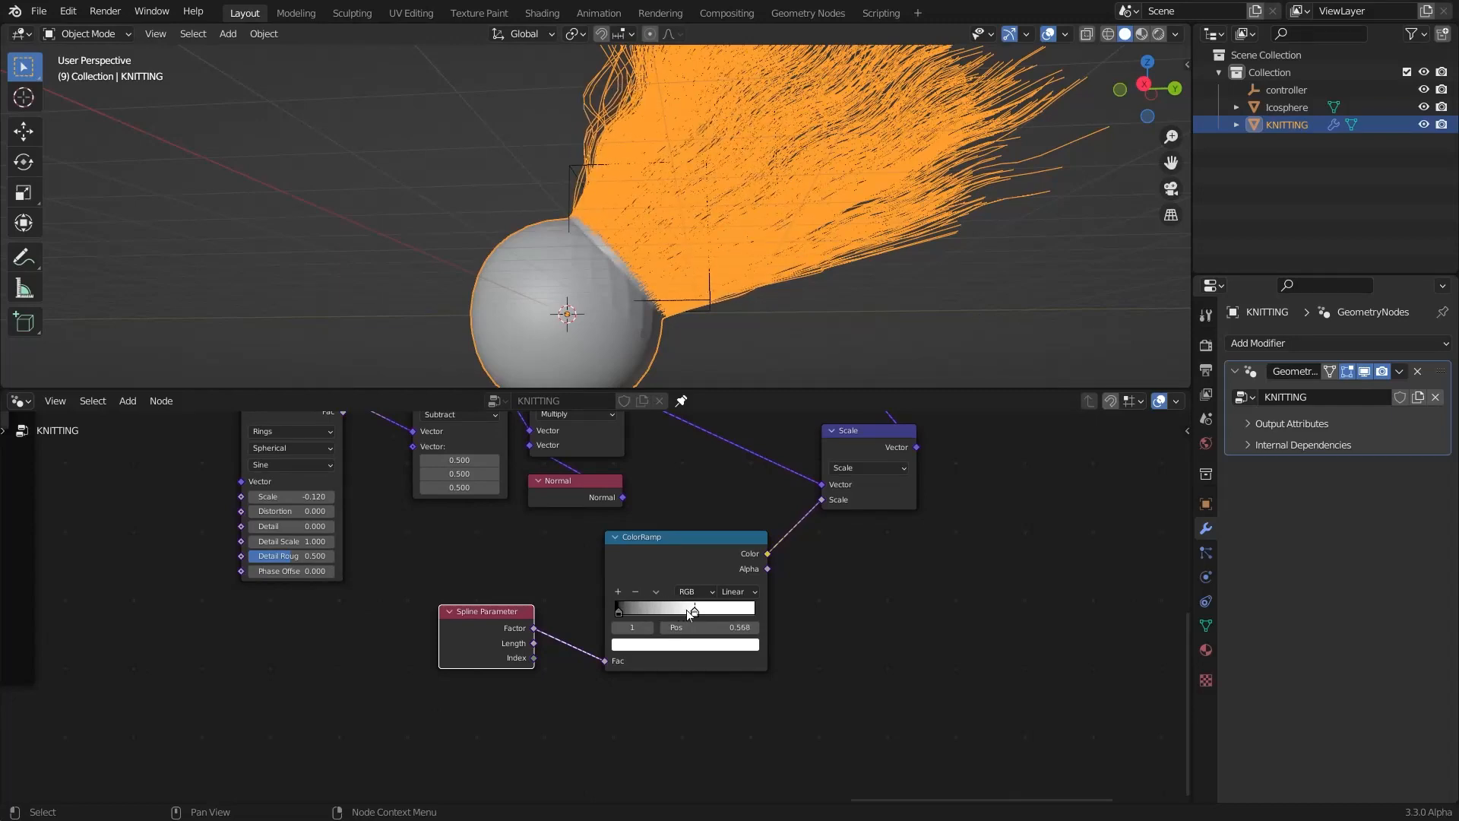
scroll(649, 344, "down", 3)
left_click(488, 191)
scroll(488, 191, "up", 4)
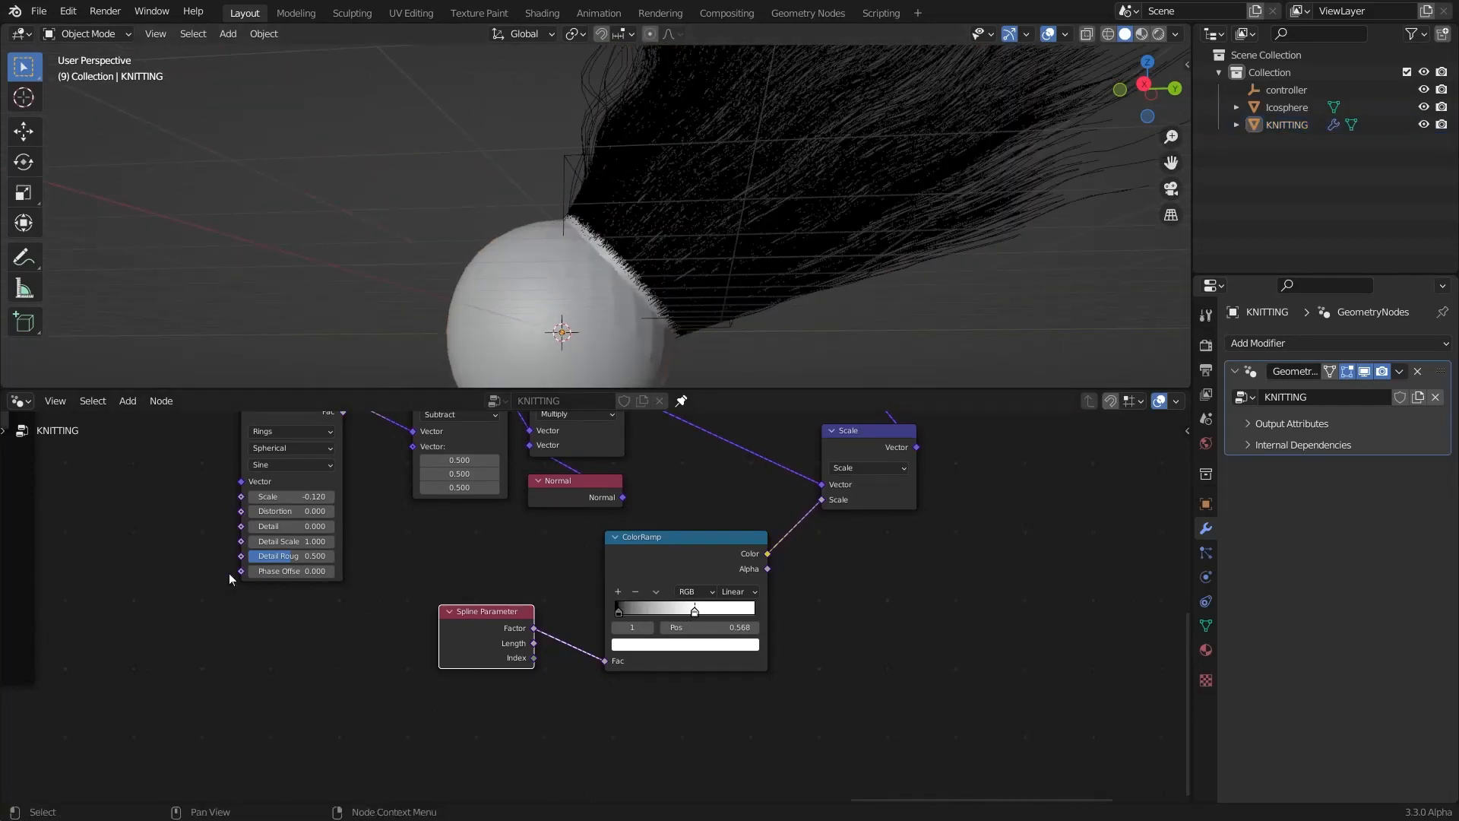
Try shifting the Wave Texture's Phase Offset and inspect the thread roots along the sphere's opening
left_click_drag(292, 570, 369, 571)
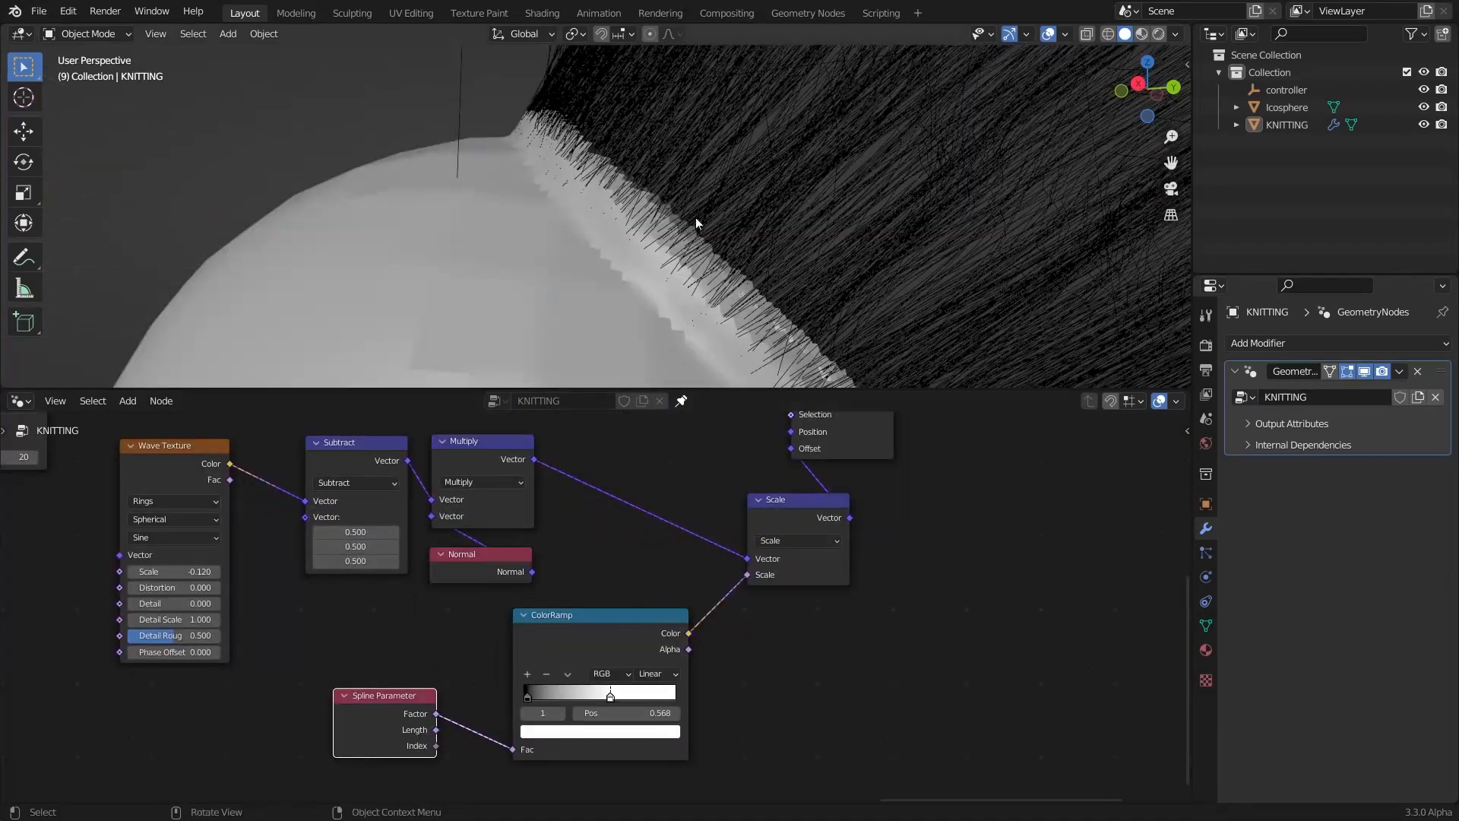
middle_click_drag(697, 222, 609, 177)
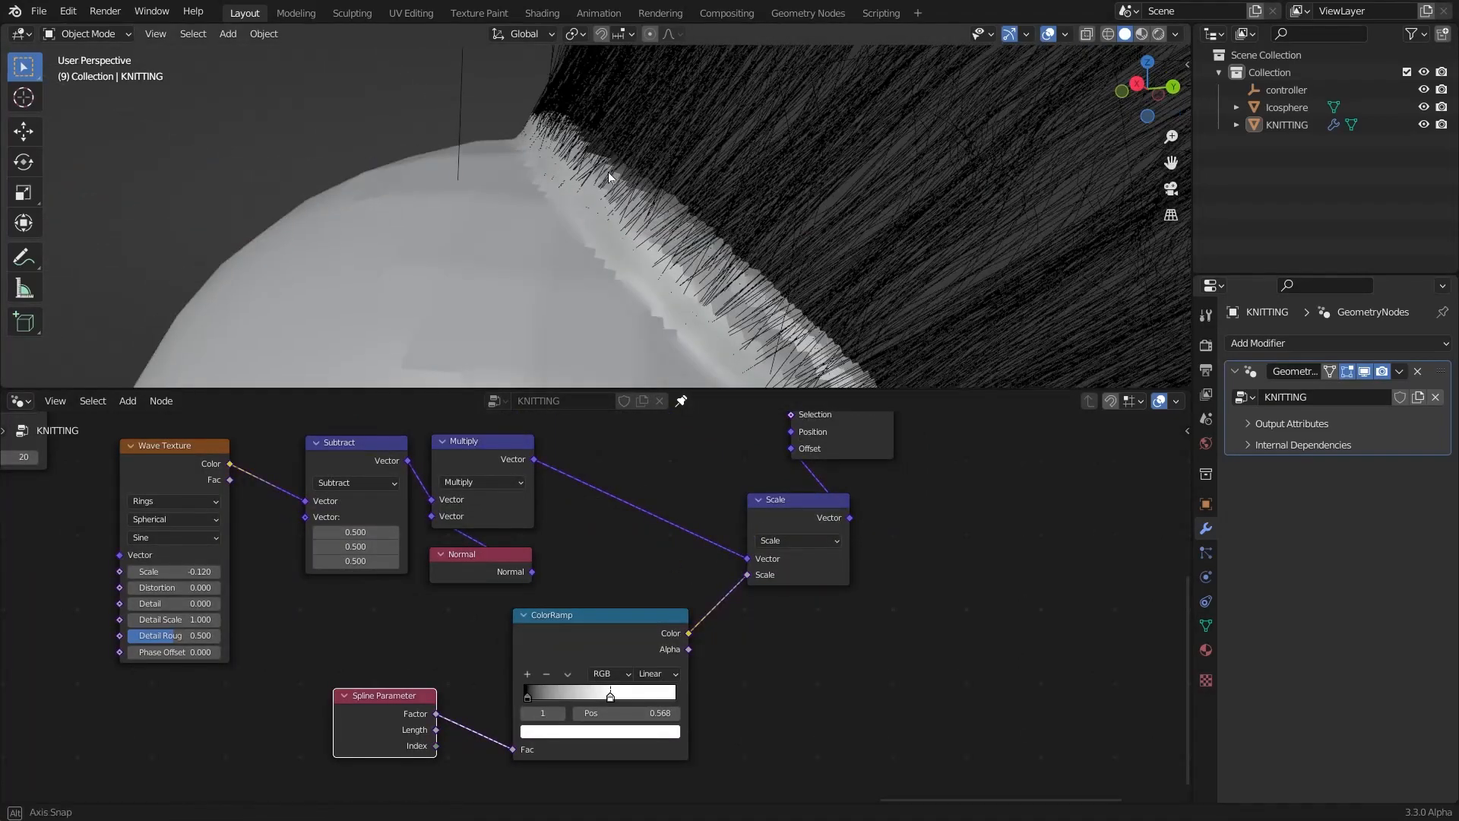
scroll(239, 545, "up", 1)
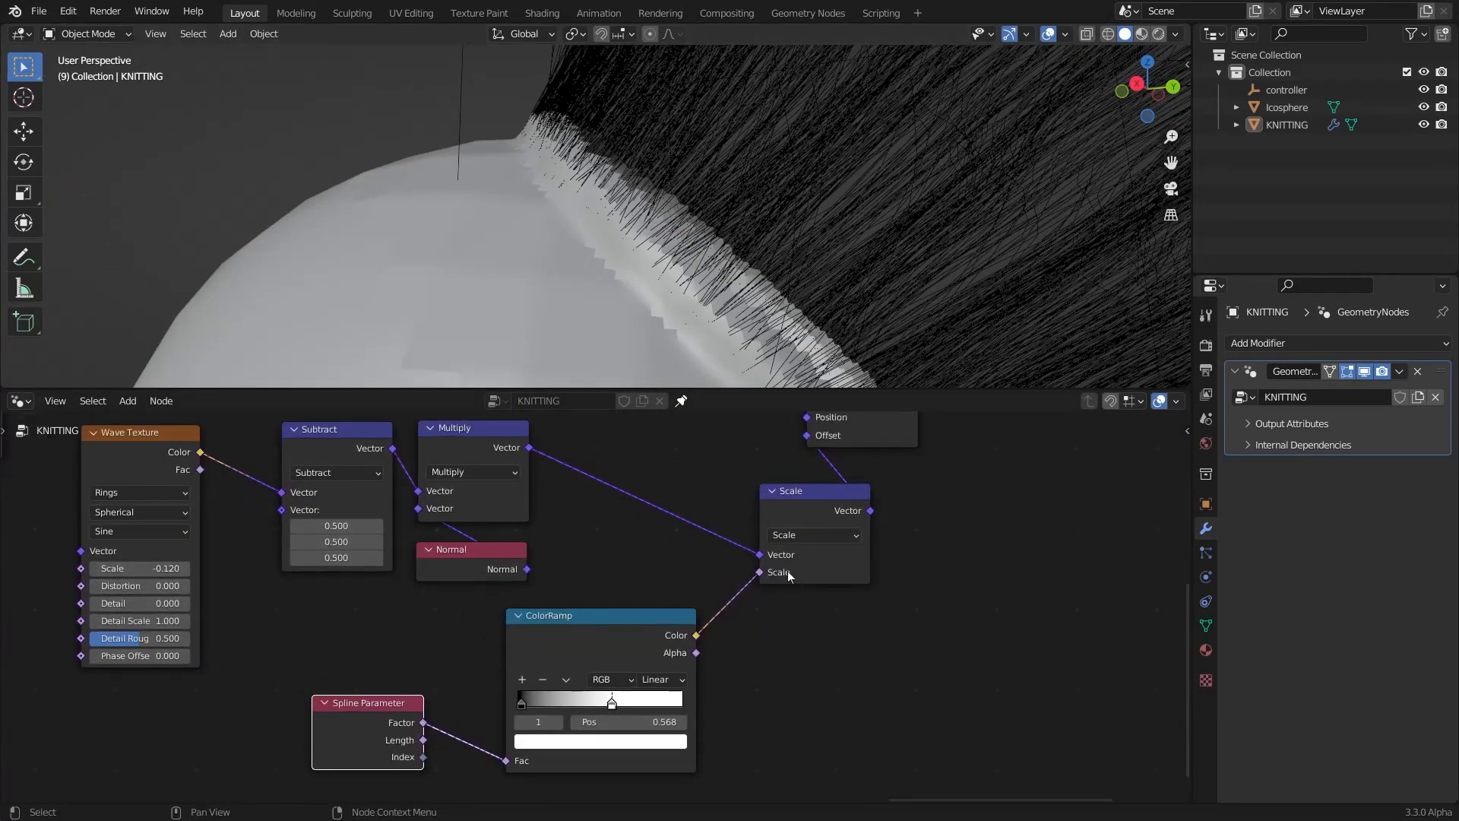
left_click(800, 537)
key("Escape")
scroll(741, 244, "down", 9)
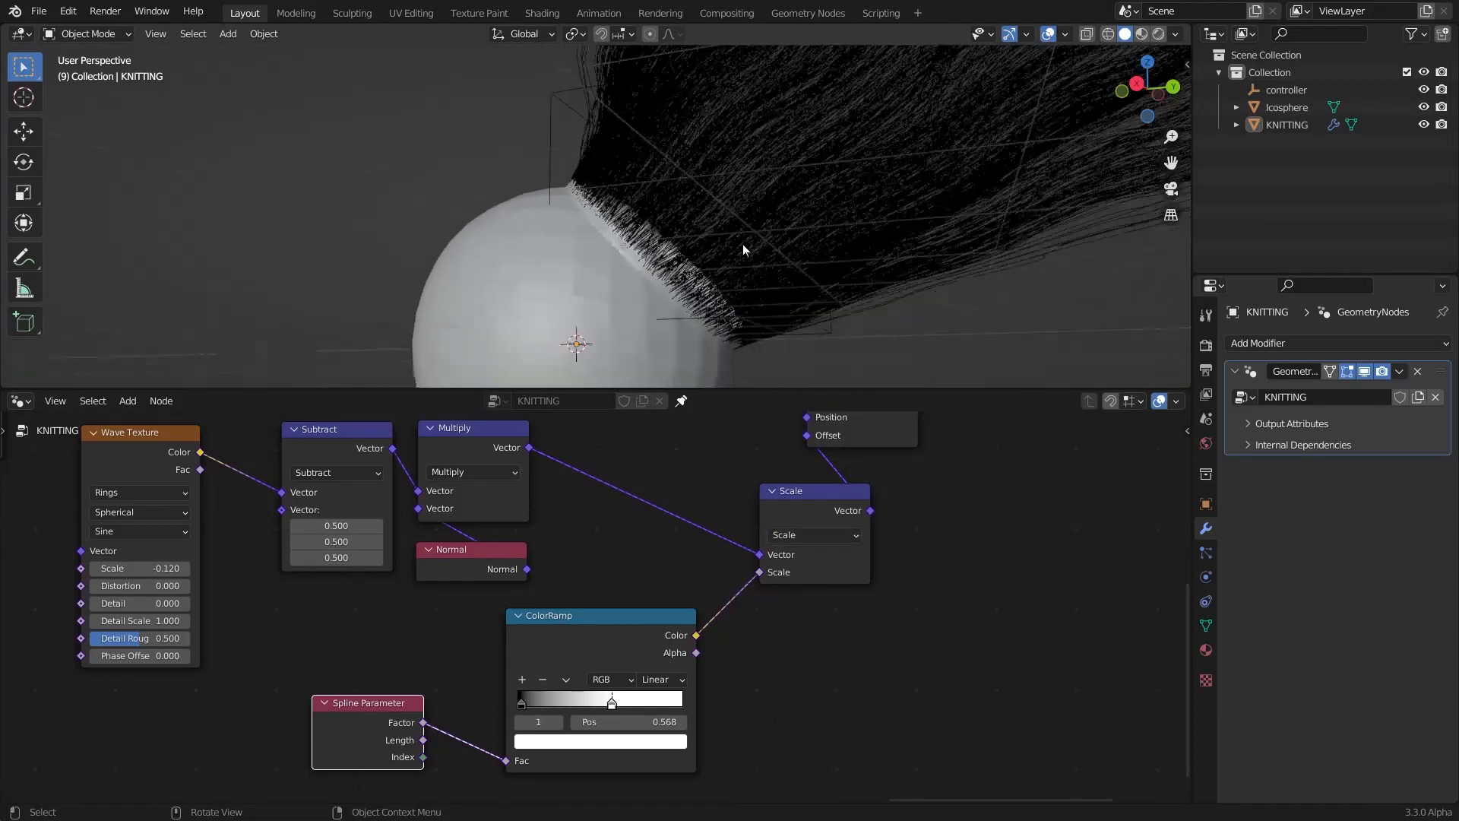
middle_click_drag(974, 114, 792, 198)
scroll(645, 201, "up", 6)
middle_click_drag(646, 200, 669, 207)
scroll(76, 563, "up", 2)
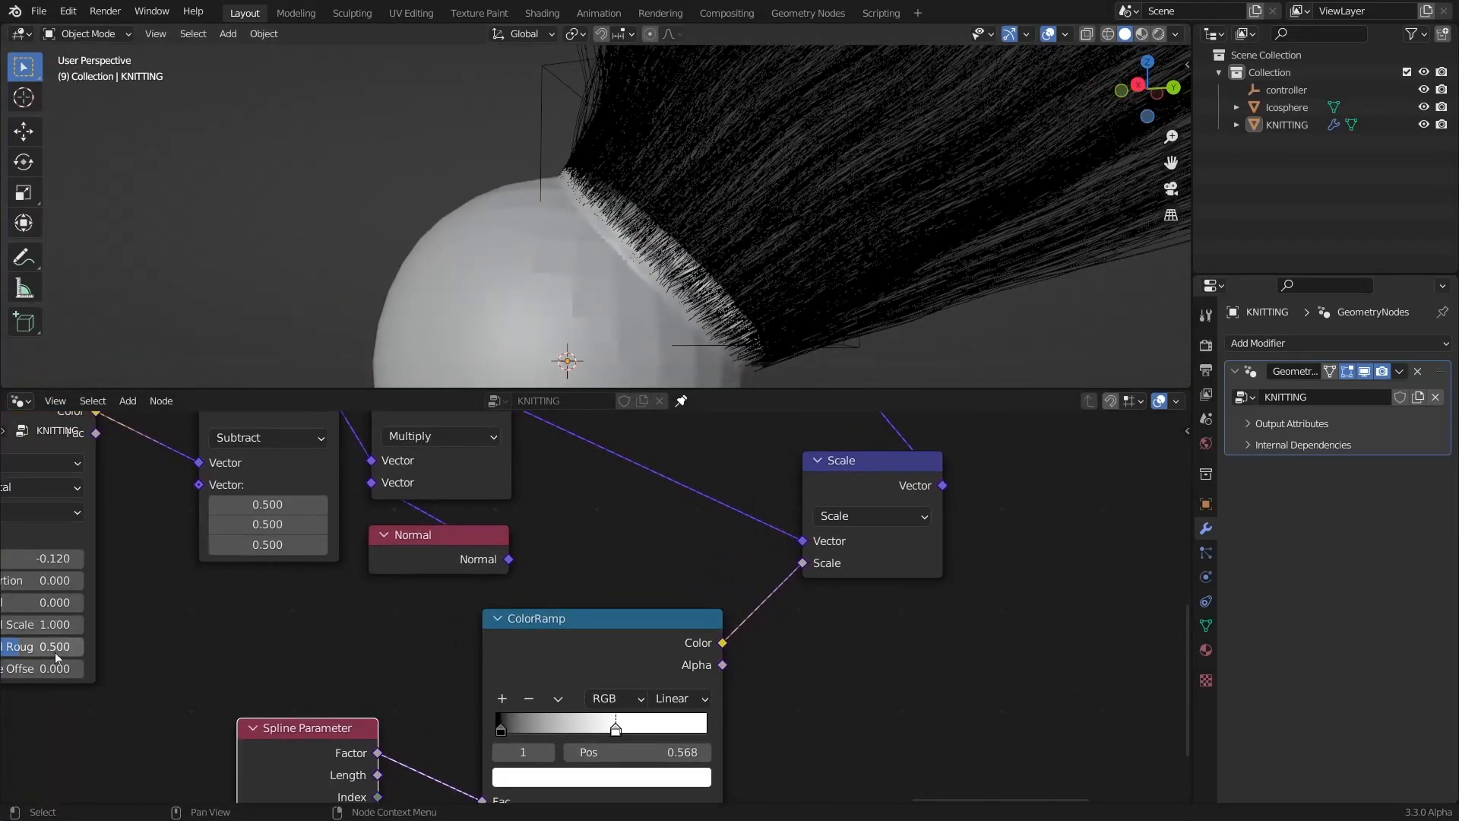
Preview the wave moving along the threads by varying the Wave Texture's Phase Offset again, and cancel the changes
middle_click_drag(55, 655, 335, 619)
left_click_drag(327, 629, 540, 629)
right_click(327, 629)
scroll(534, 240, "up", 1)
scroll(530, 241, "up", 2)
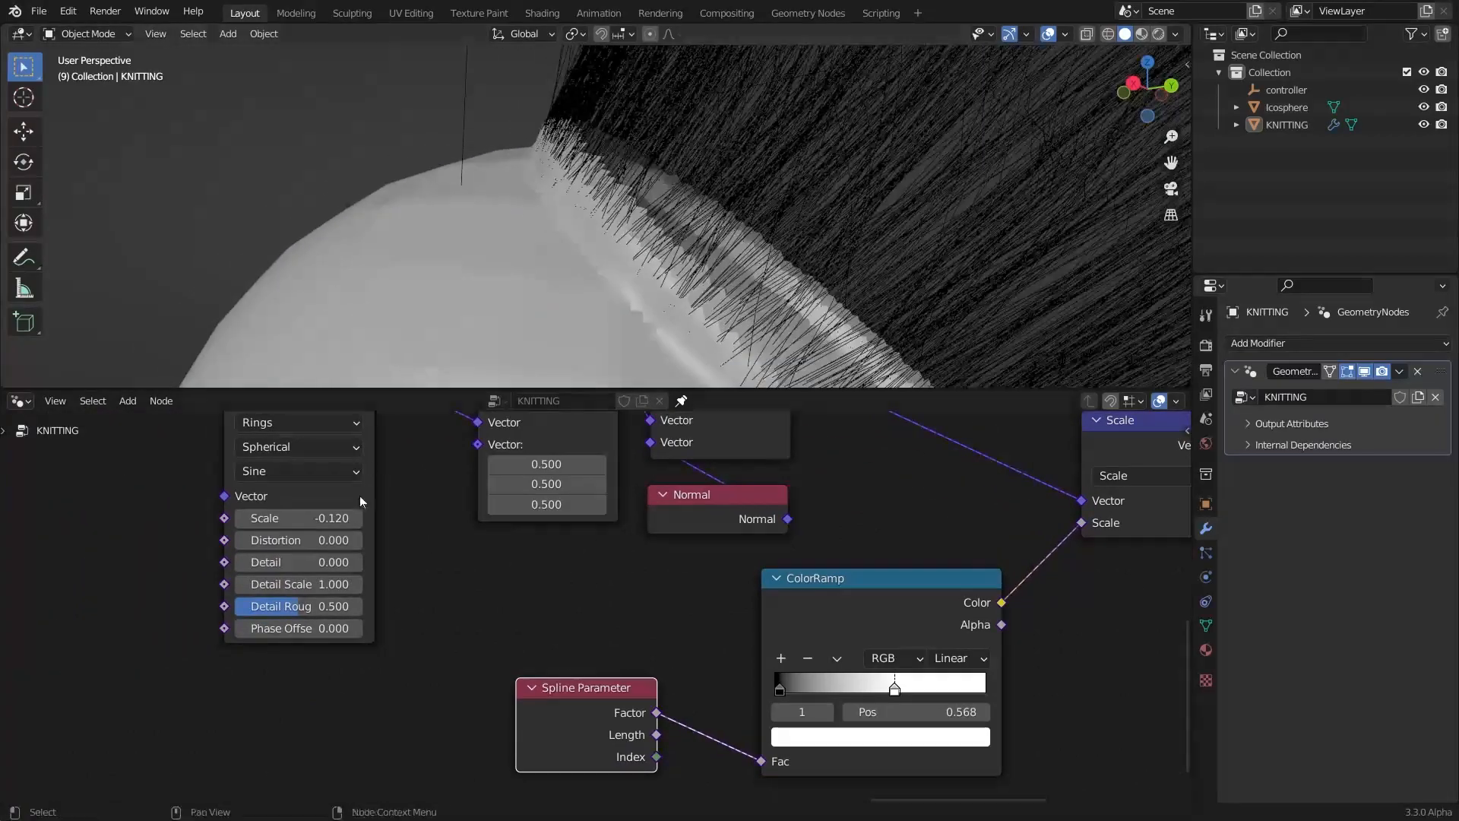
left_click_drag(327, 629, 395, 628)
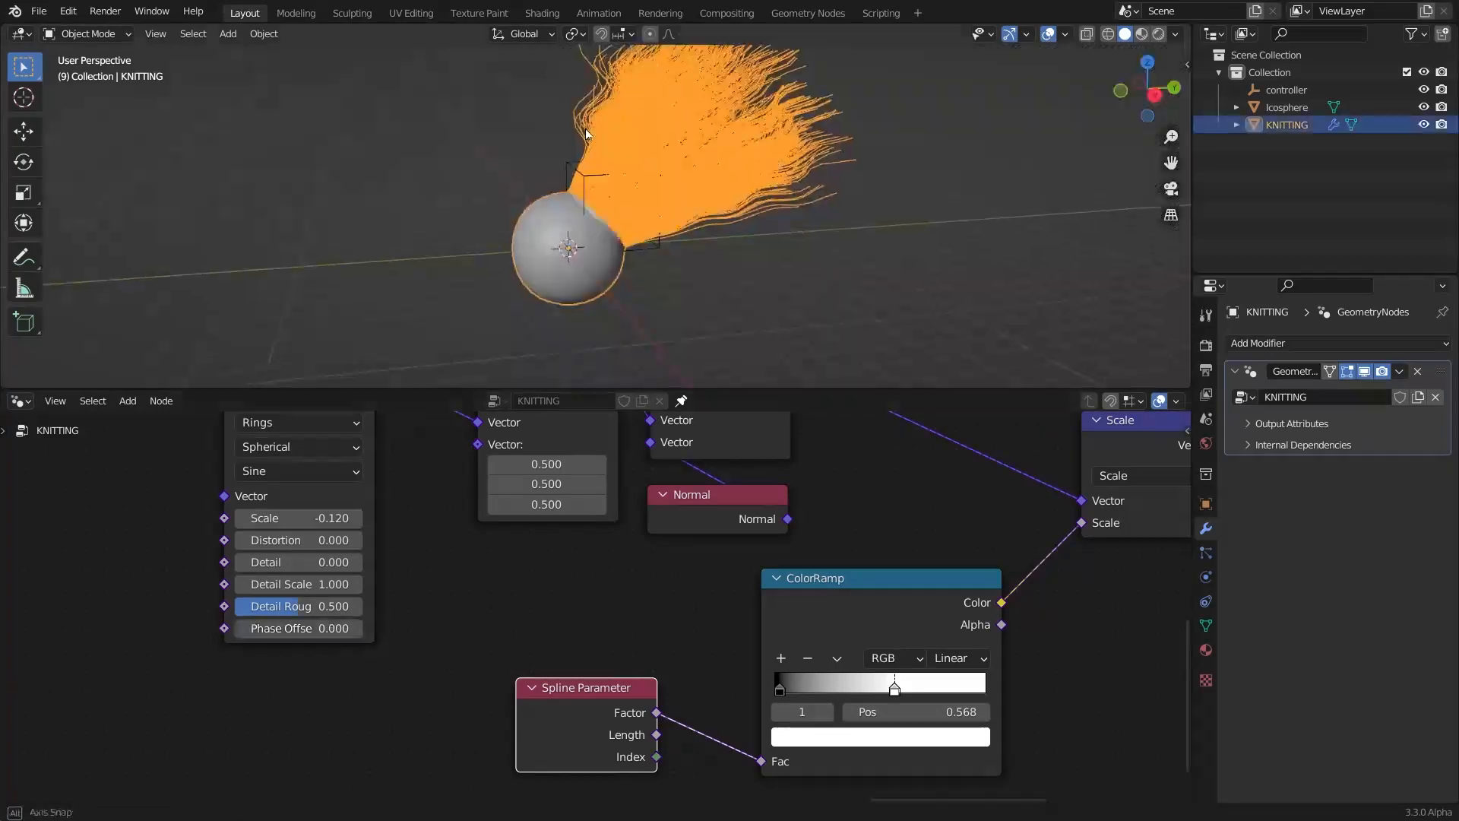
Group the nodes from Resample Curve through the last Set Position, with the wave, spline and ramp nodes, into a new frame
scroll(596, 220, "up", 2)
middle_click_drag(456, 380, 492, 472)
scroll(494, 474, "down", 8)
middle_click_drag(524, 545, 514, 579)
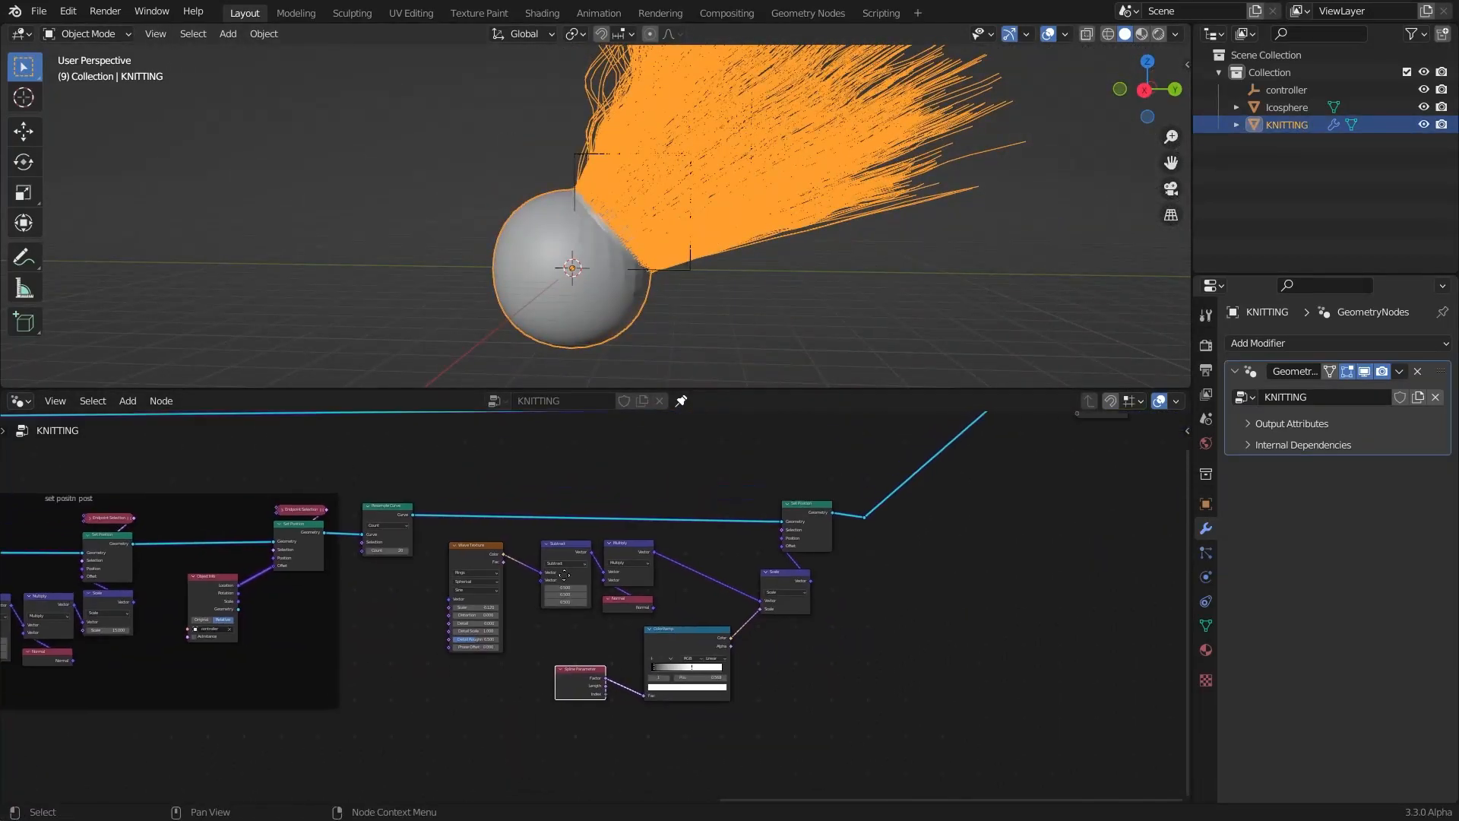
left_click_drag(845, 469, 391, 758)
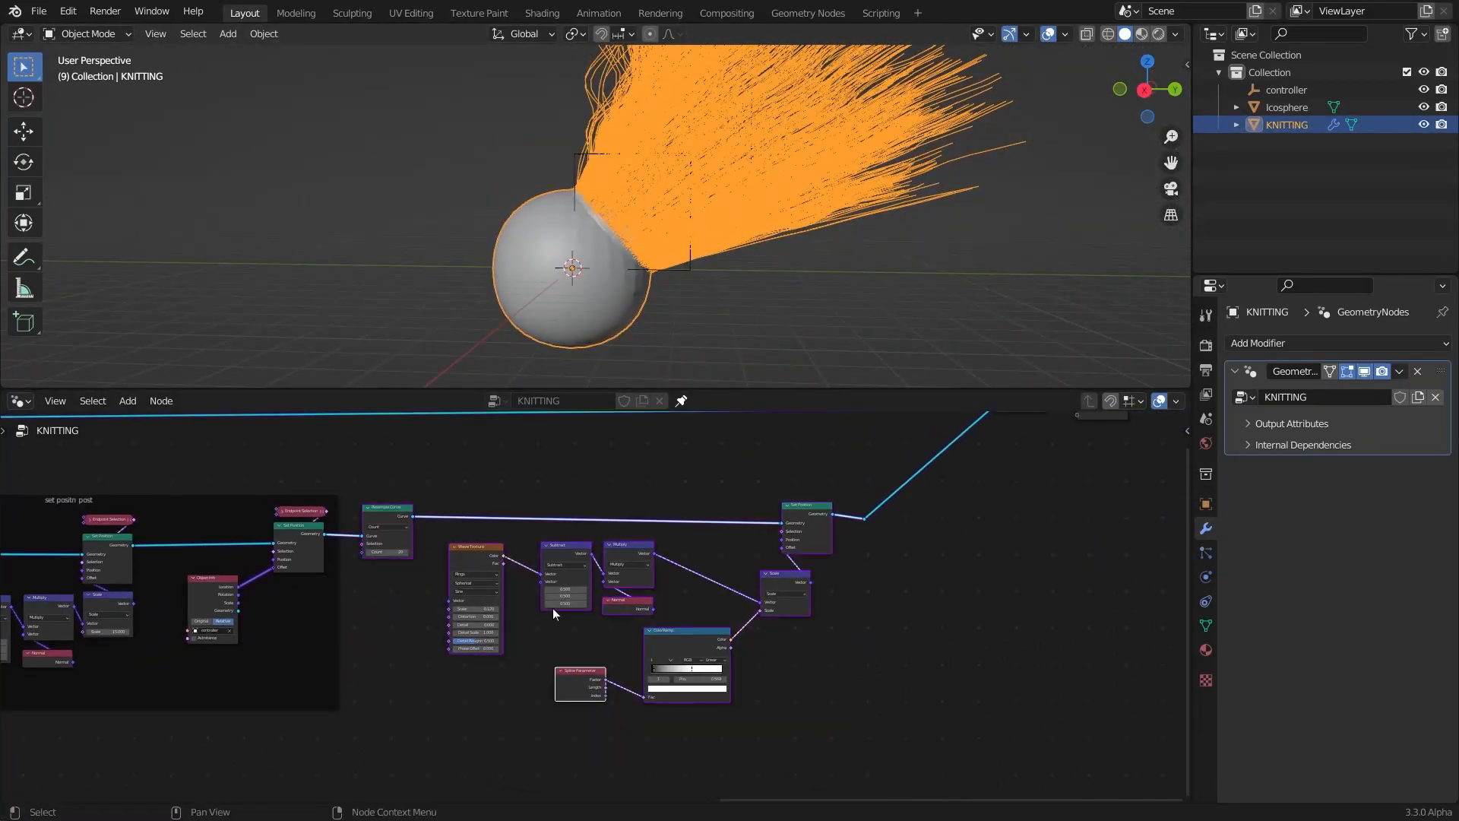
key("ctrl+j")
left_click_drag(592, 496, 593, 500)
left_click(934, 575)
scroll(914, 565, "down", 5)
scroll(914, 565, "down", 5)
middle_click_drag(965, 598, 707, 704)
scroll(707, 703, "up", 4)
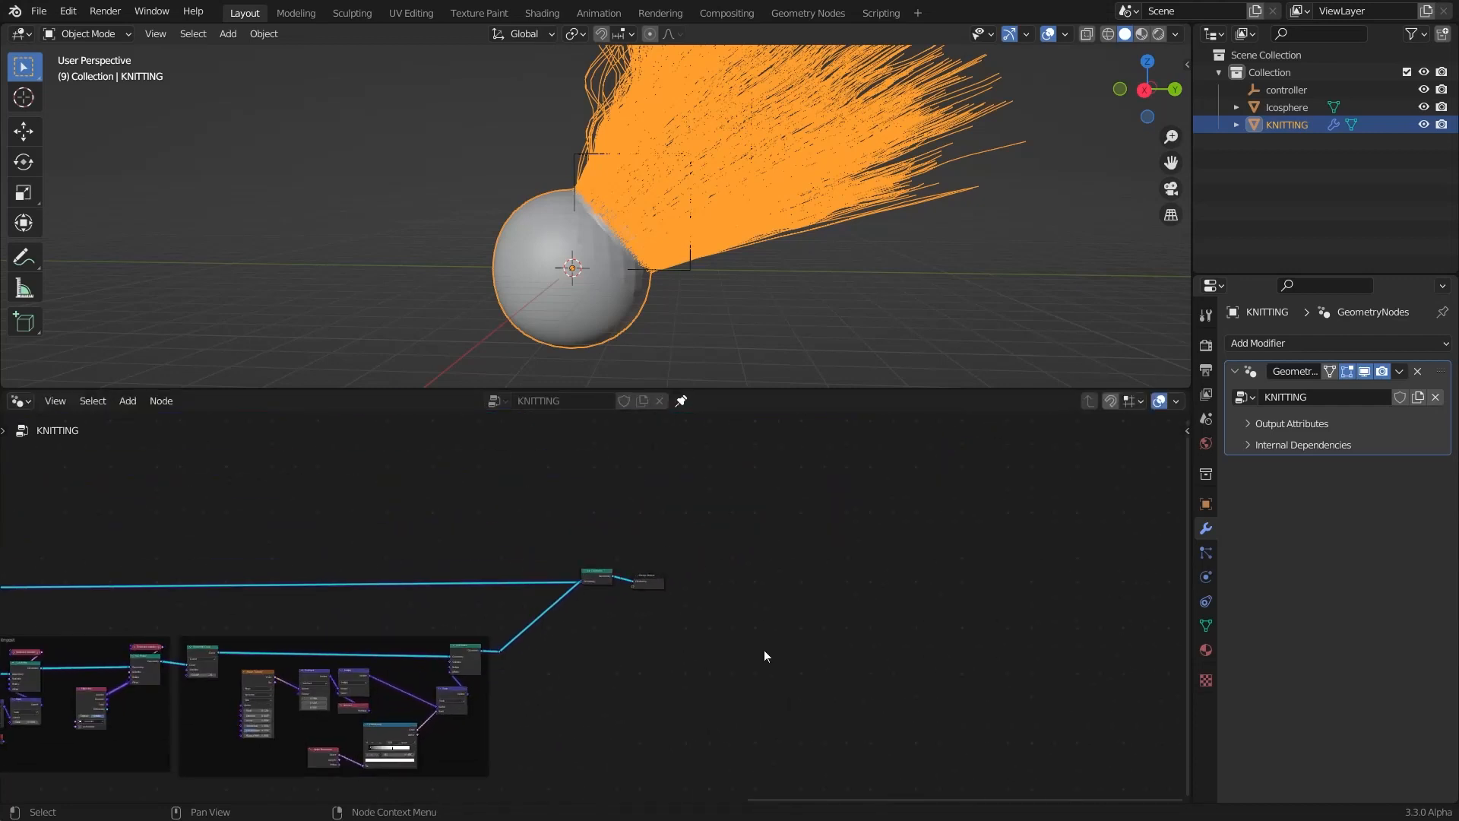
Move the Join Geometry and Group Output nodes farther away from the new frame and save the file
left_click_drag(777, 649, 592, 570)
scroll(604, 579, "up", 4)
key("g")
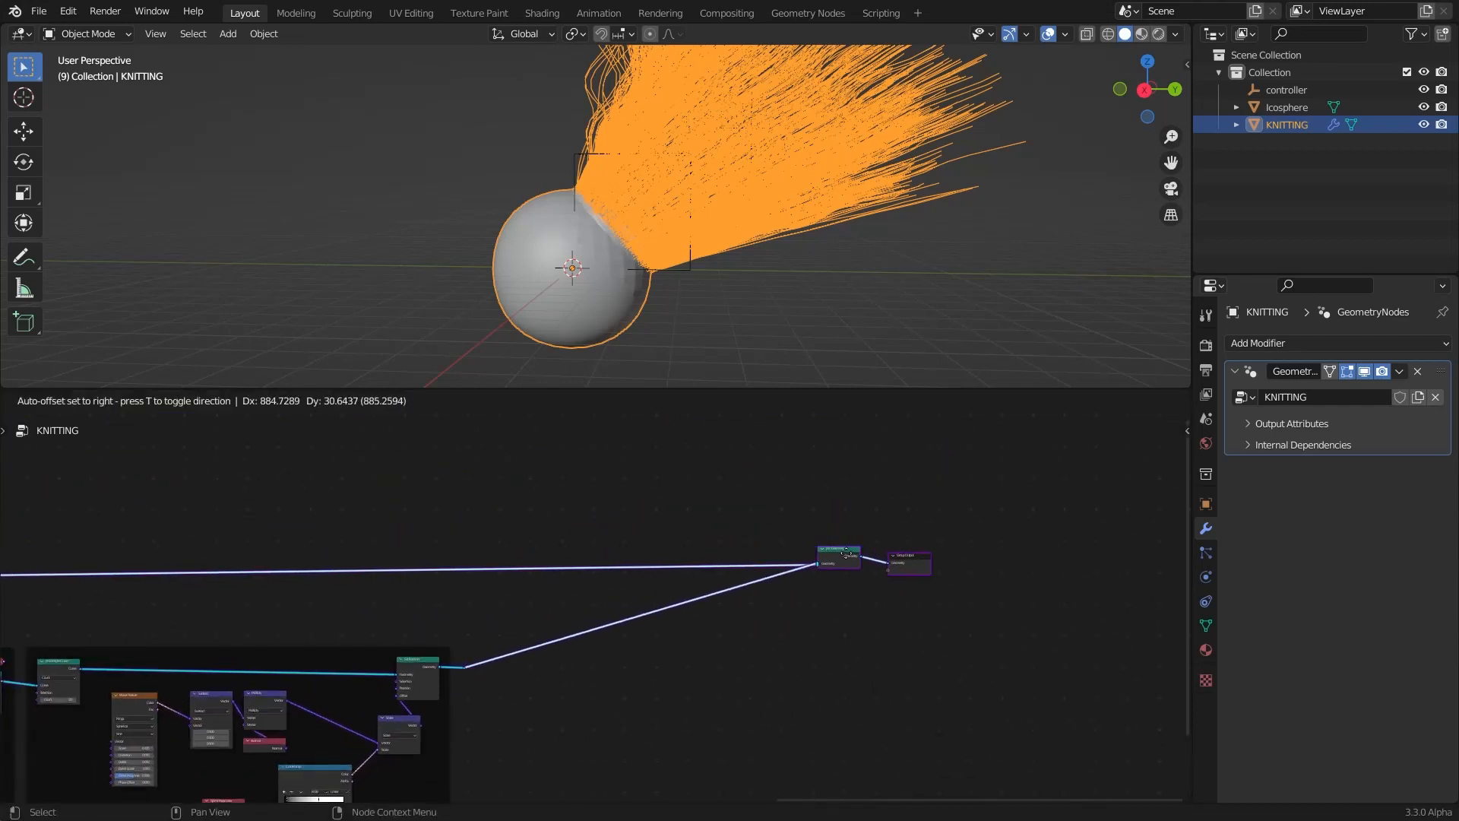
left_click(846, 563)
scroll(851, 566, "down", 1)
left_click_drag(860, 571, 859, 565)
key("ctrl+s")
Review the node frames in order from delete usless through displacment to the group output
left_click(574, 163)
scroll(572, 163, "up", 1)
mouse_move(573, 162)
middle_mouse_down()
mouse_move(564, 172)
mouse_move(582, 177)
middle_mouse_up()
scroll(594, 619, "down", 7)
scroll(175, 628, "up", 1)
middle_click_drag(163, 628, 699, 571)
scroll(691, 606, "down", 3)
scroll(700, 572, "up", 2)
middle_click_drag(265, 571, 619, 566)
scroll(597, 597, "up", 11)
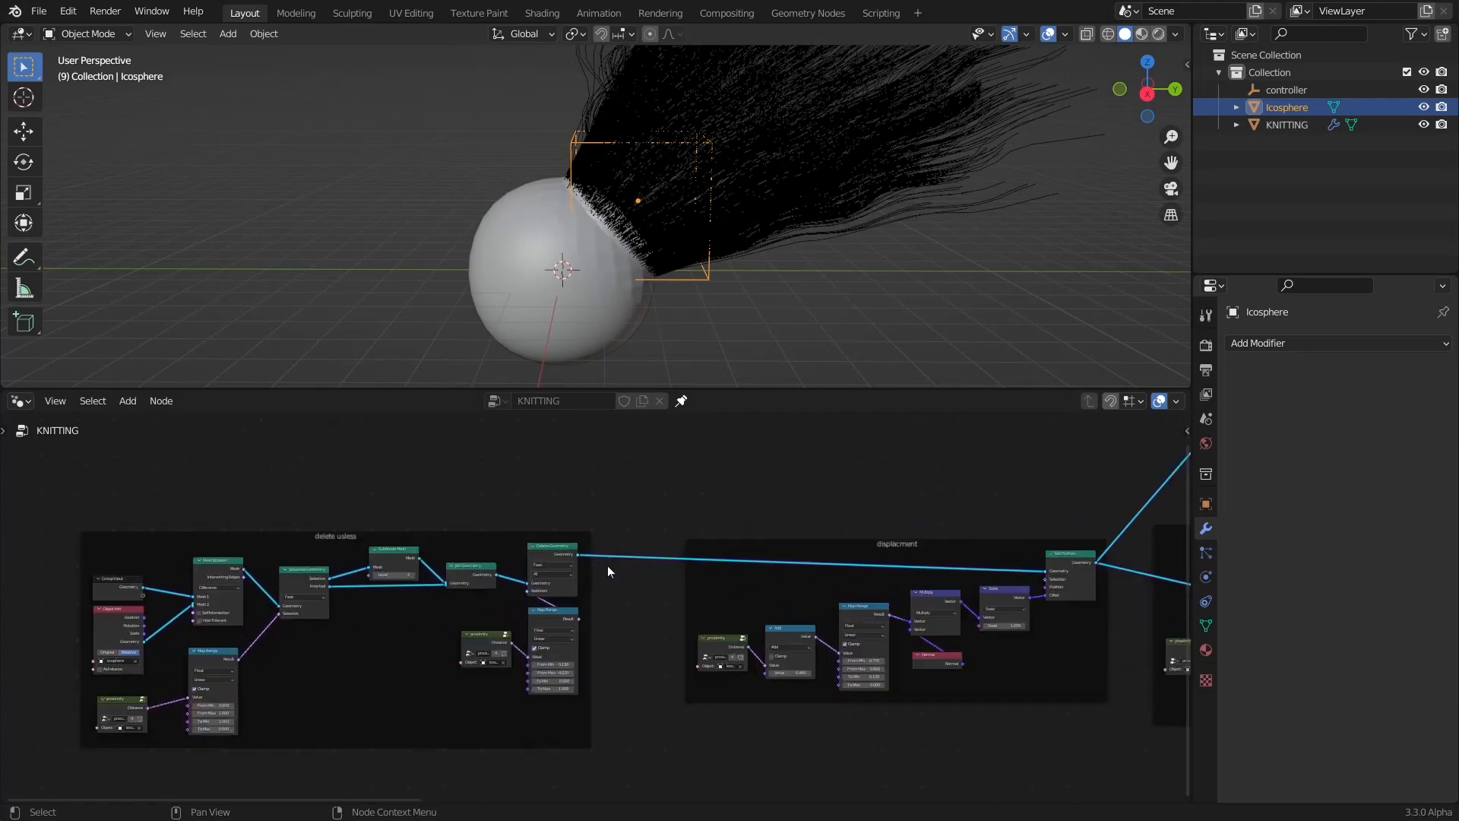
scroll(608, 565, "up", 4)
middle_click_drag(1132, 578, 548, 539)
middle_click_drag(890, 544, 822, 529)
middle_click_drag(642, 532, 166, 533)
middle_click_drag(916, 529, 655, 604)
scroll(821, 560, "down", 6)
scroll(792, 215, "down", 2)
middle_click_drag(814, 218, 824, 243)
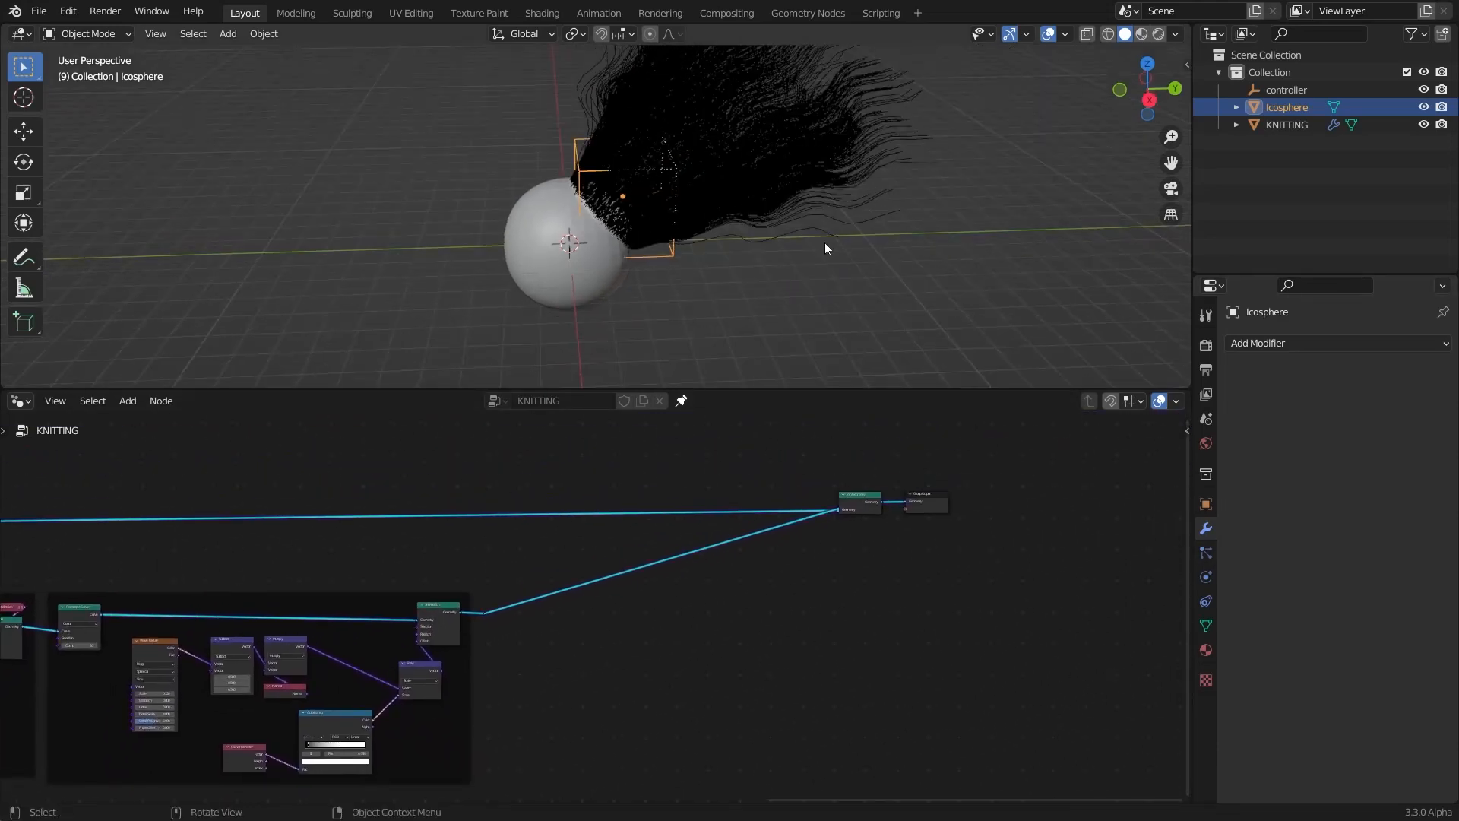
Play the animation in a maximized 3D viewport and try moving and scaling the Icosphere
key("ctrl+space")
scroll(714, 204, "up", 3)
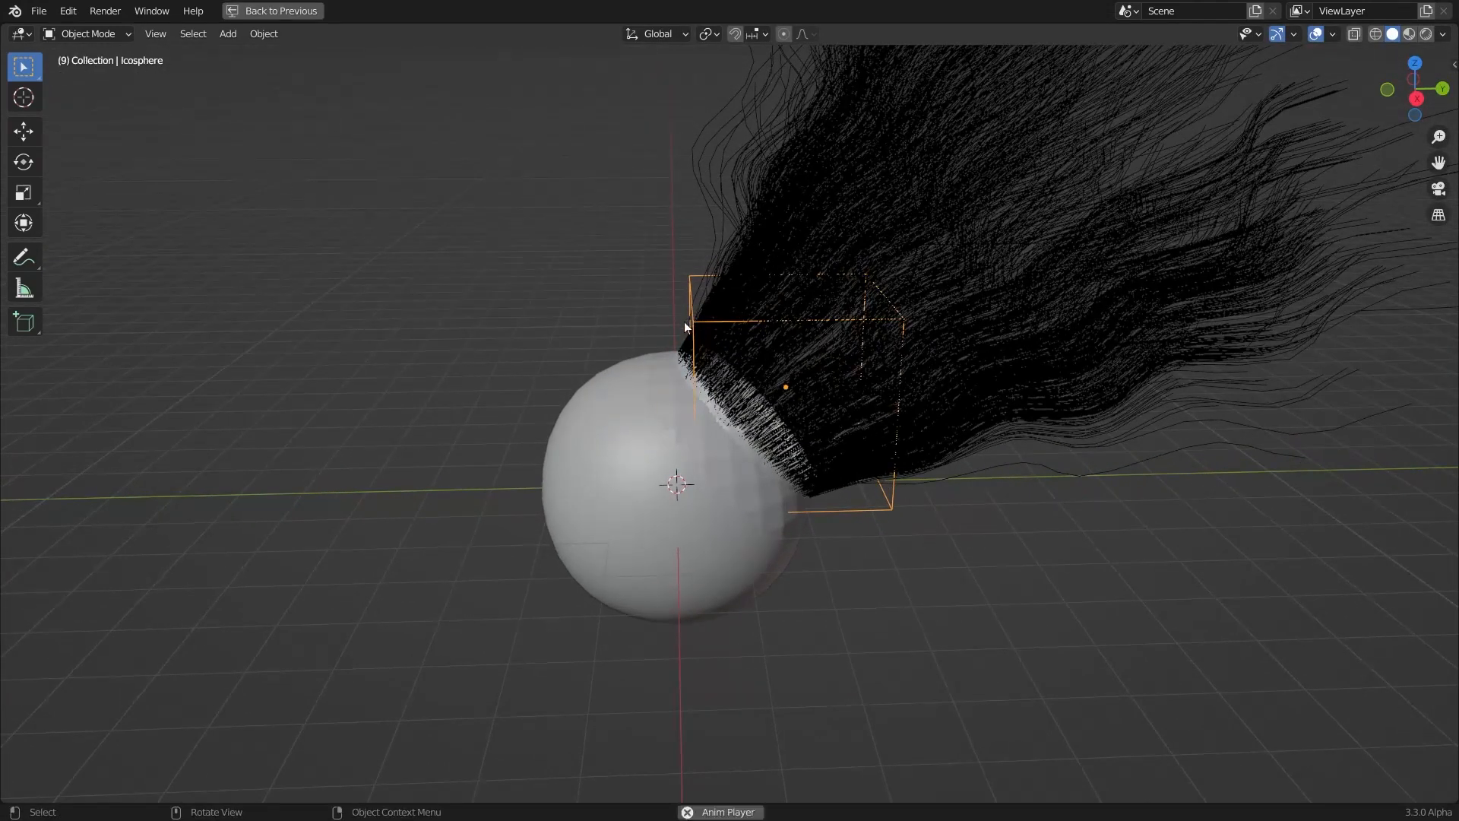
key("g")
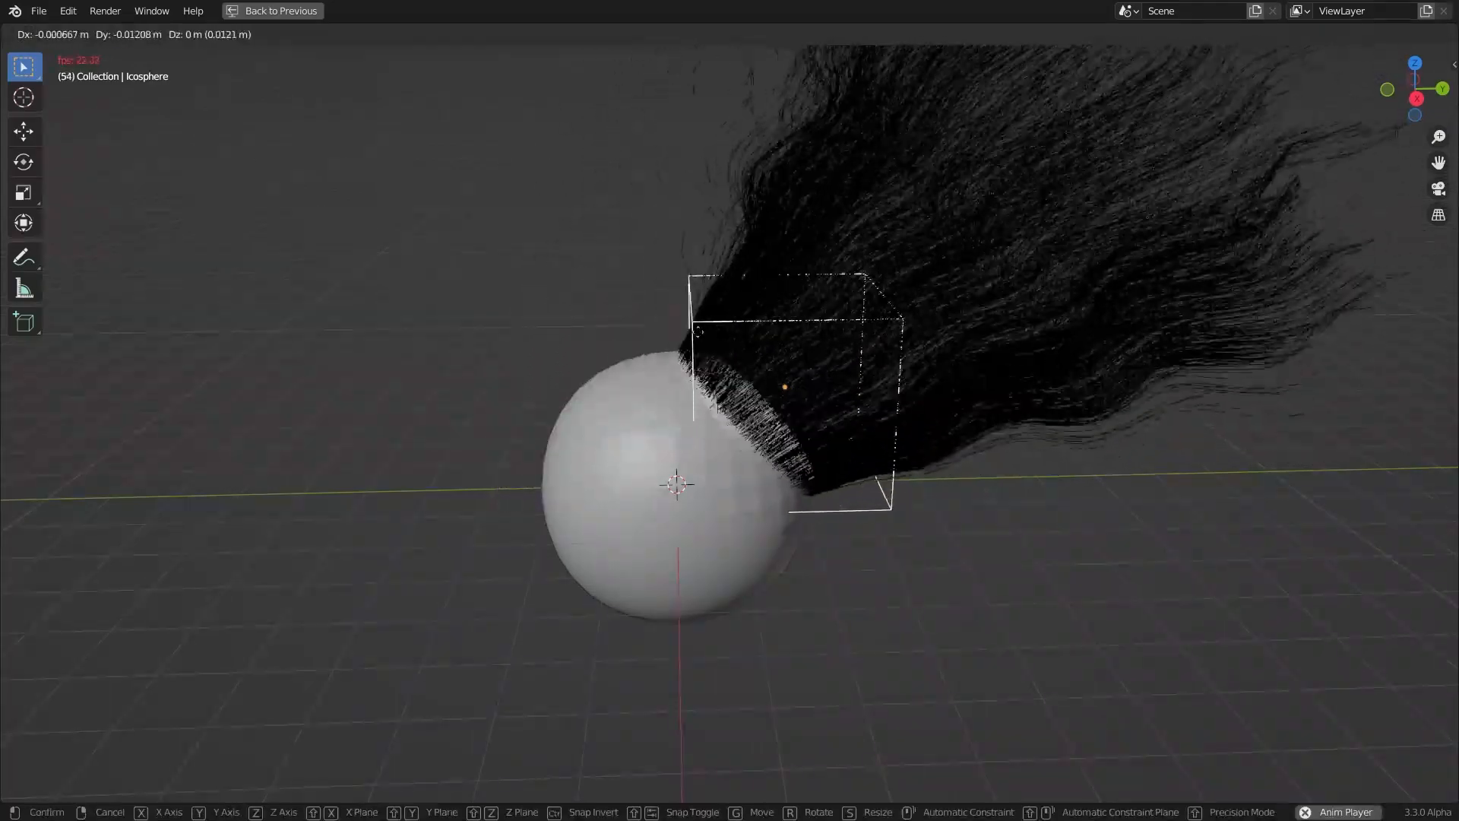
key("s")
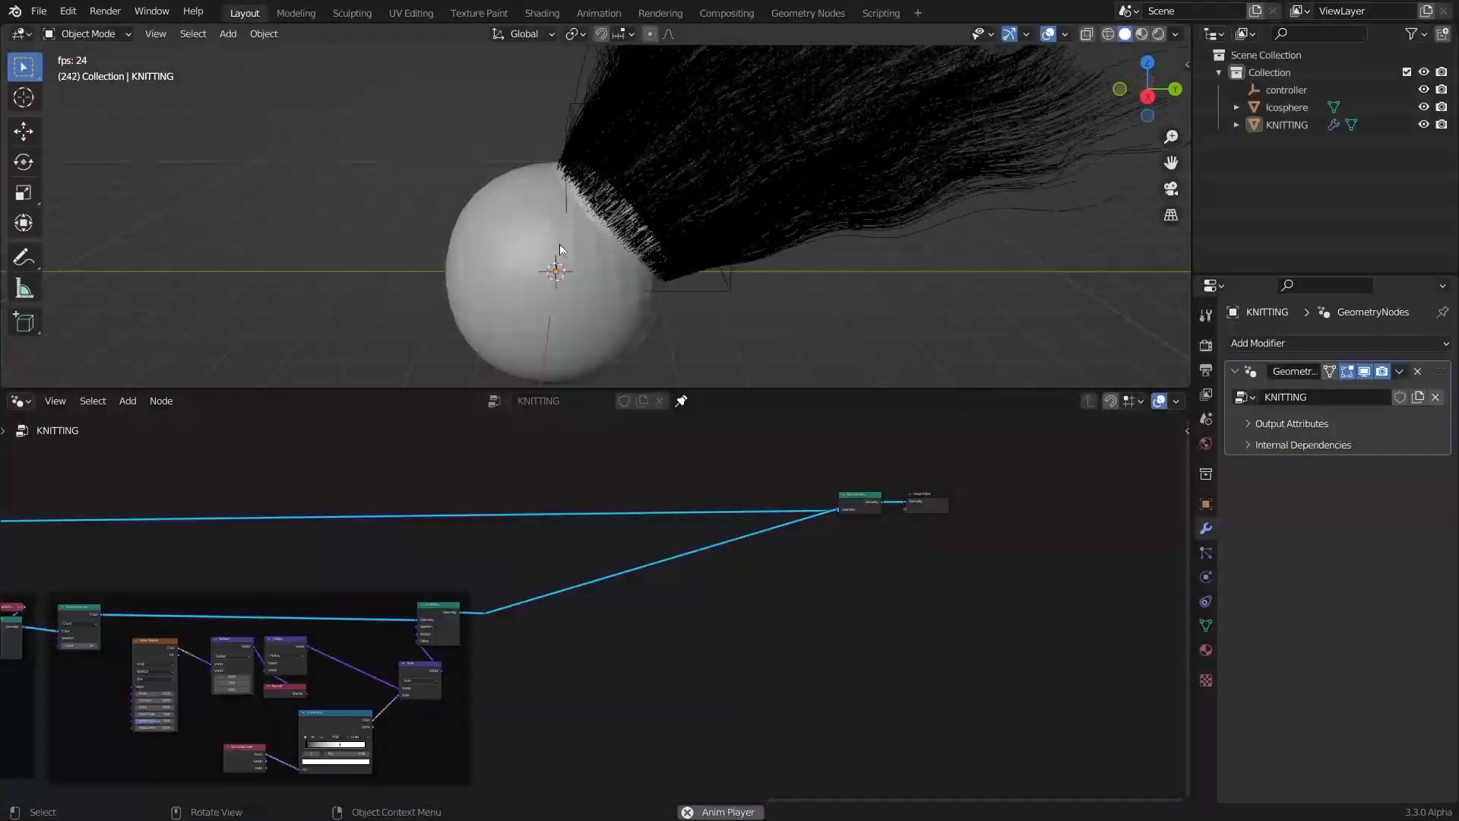
key("space")
key("space")
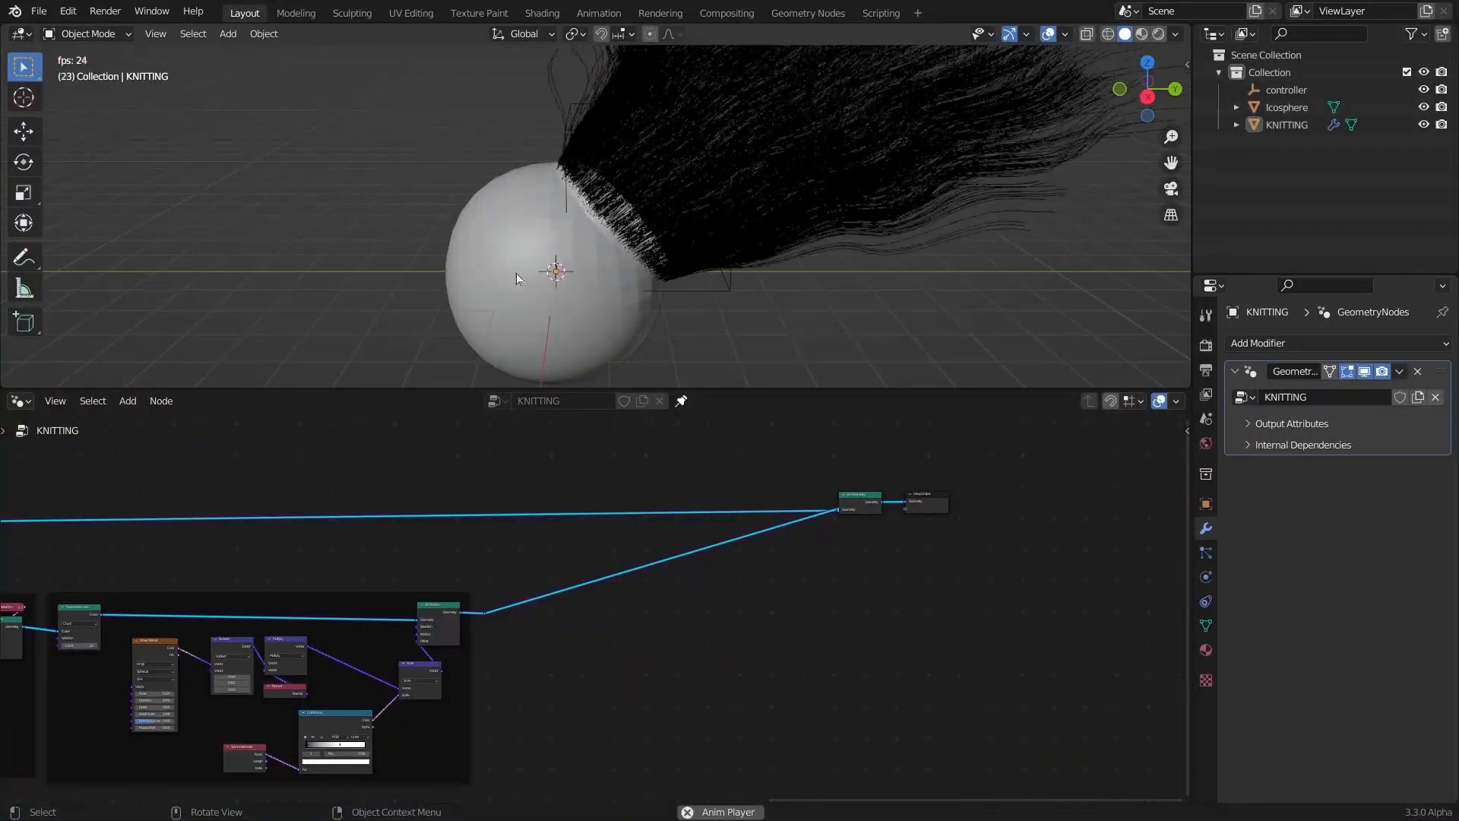
key("space")
Set the Scale of the 4D Noise Texture driven by Scene Time to 1.470 and play the animation
scroll(307, 593, "down", 2)
middle_click_drag(307, 593, 855, 511)
scroll(424, 566, "up", 3)
middle_click_drag(423, 567, 745, 567)
scroll(632, 600, "up", 5)
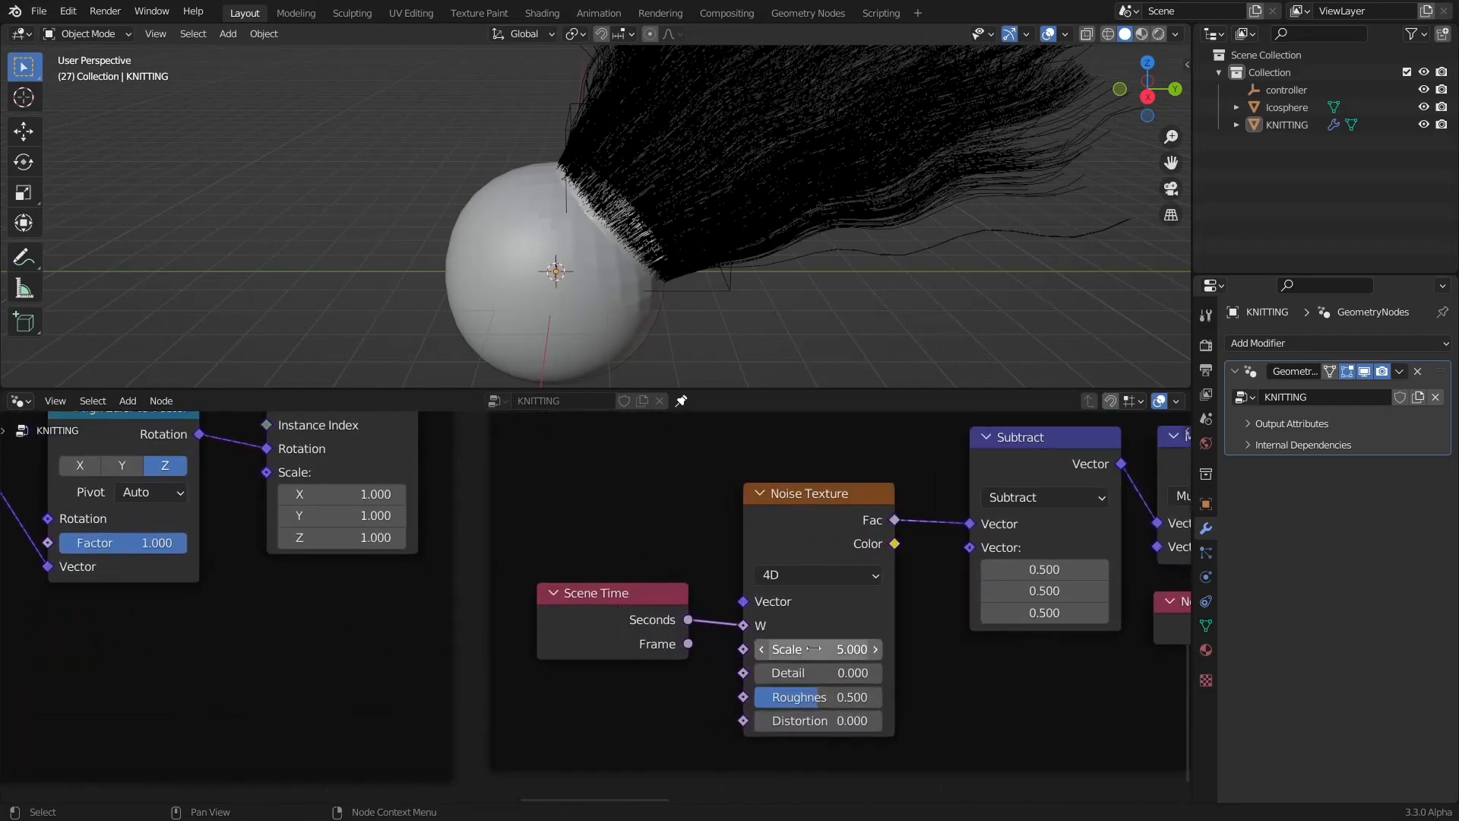
left_click_drag(817, 649, 718, 649)
key("space")
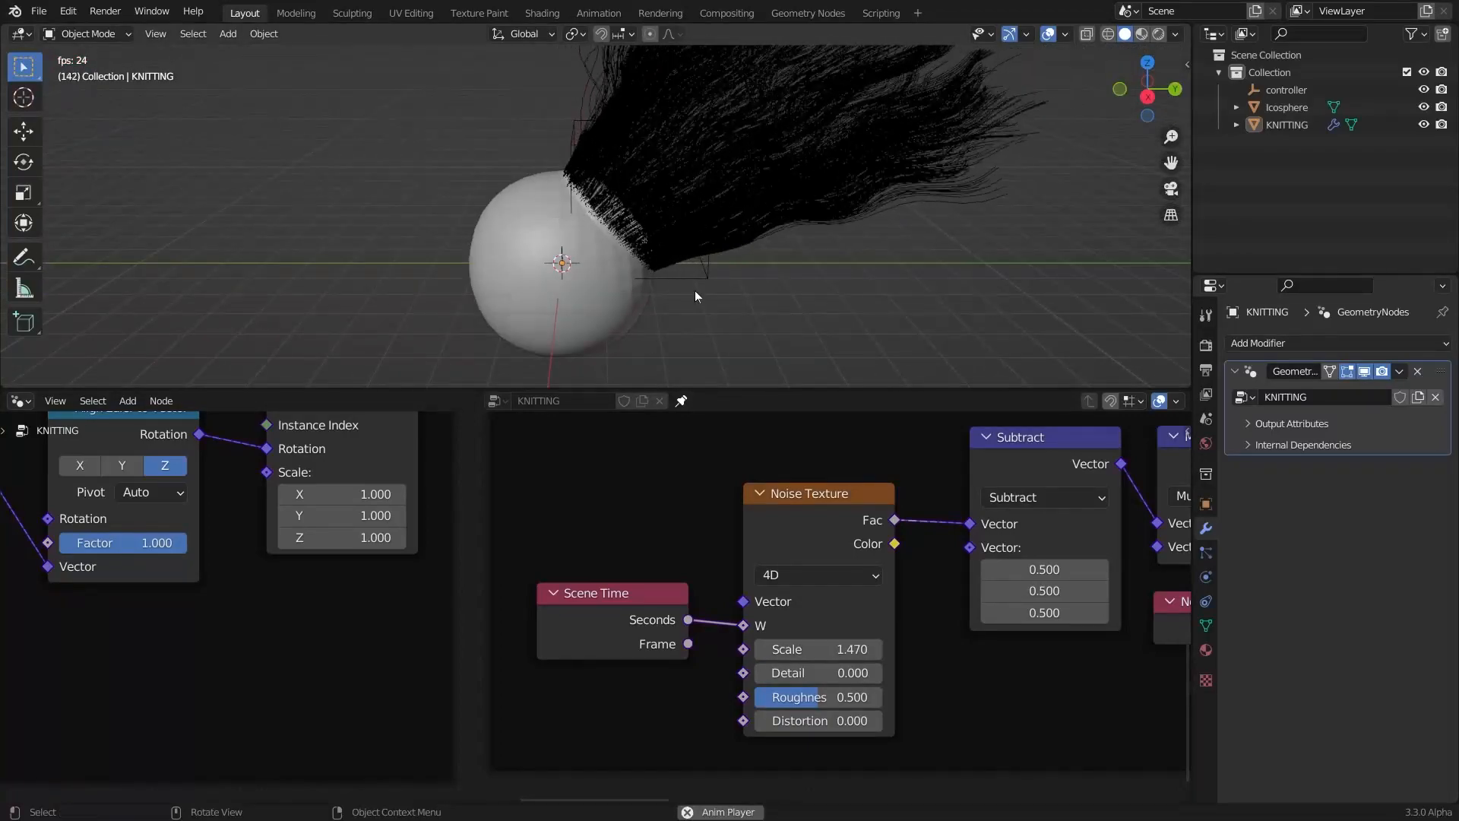
Preview the wave along the threads by trying to vary the Wave Texture's Phase Offset
scroll(600, 550, "down", 2)
scroll(642, 258, "down", 2)
scroll(641, 259, "down", 1)
middle_click_drag(642, 259, 617, 221)
middle_click_drag(1133, 629, 951, 636)
scroll(953, 630, "down", 1)
middle_click_drag(957, 623, 308, 637)
middle_click_drag(854, 657, 666, 575)
scroll(497, 616, "up", 3)
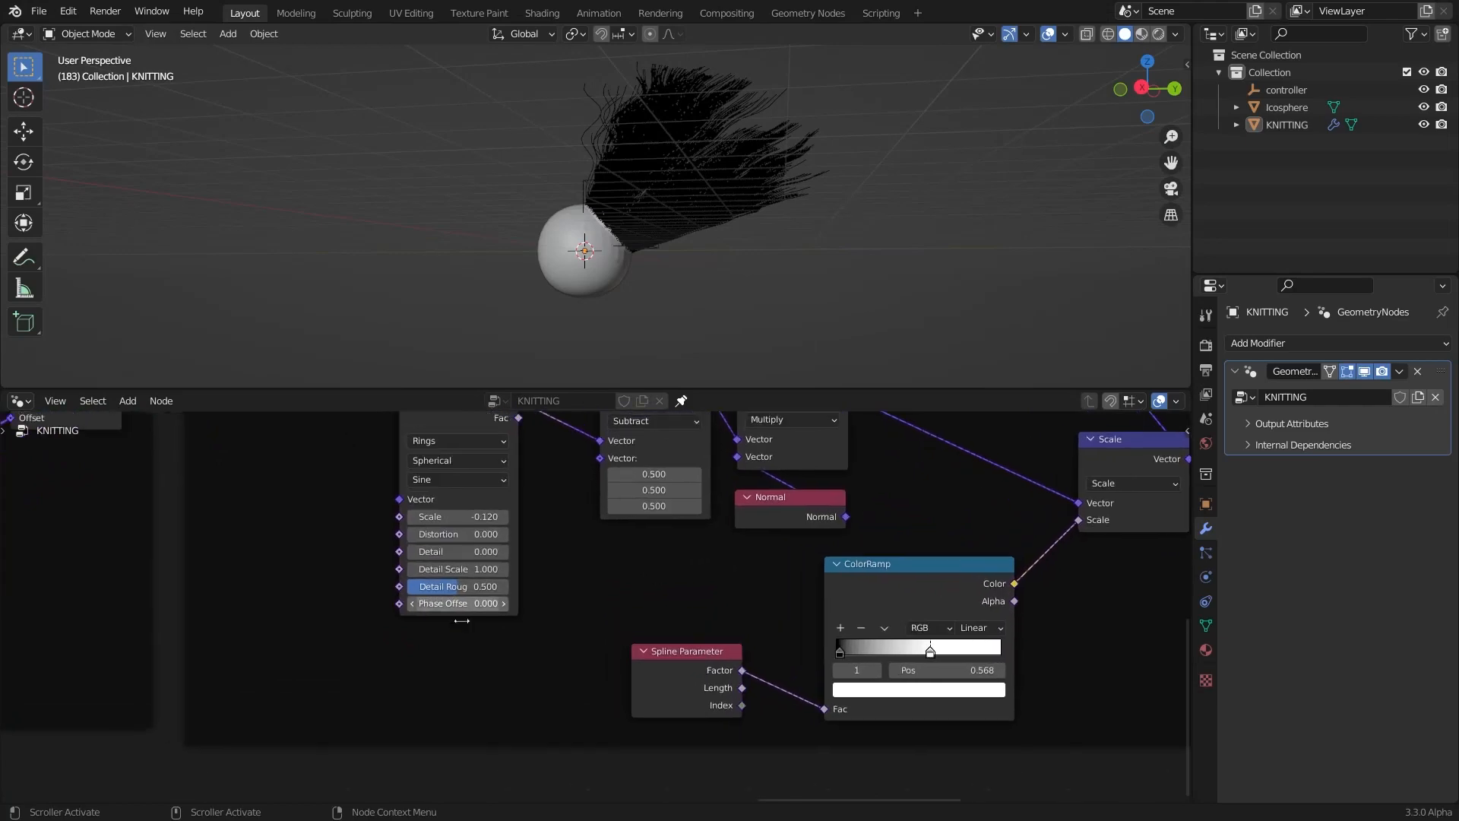
middle_click_drag(448, 608, 639, 649)
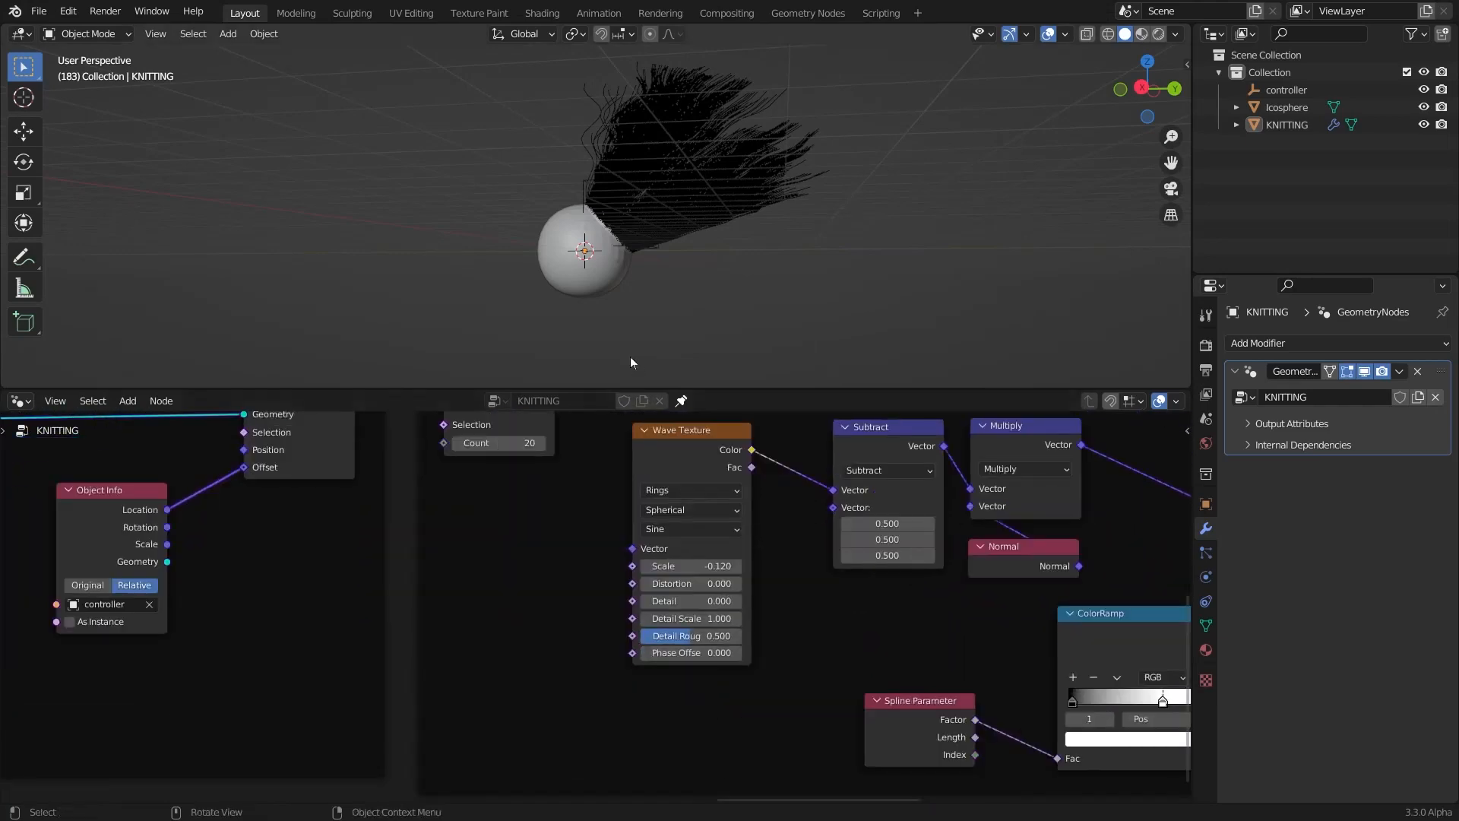
scroll(631, 358, "up", 4)
middle_click_drag(631, 357, 672, 350)
scroll(646, 258, "up", 1)
middle_click_drag(646, 257, 656, 289)
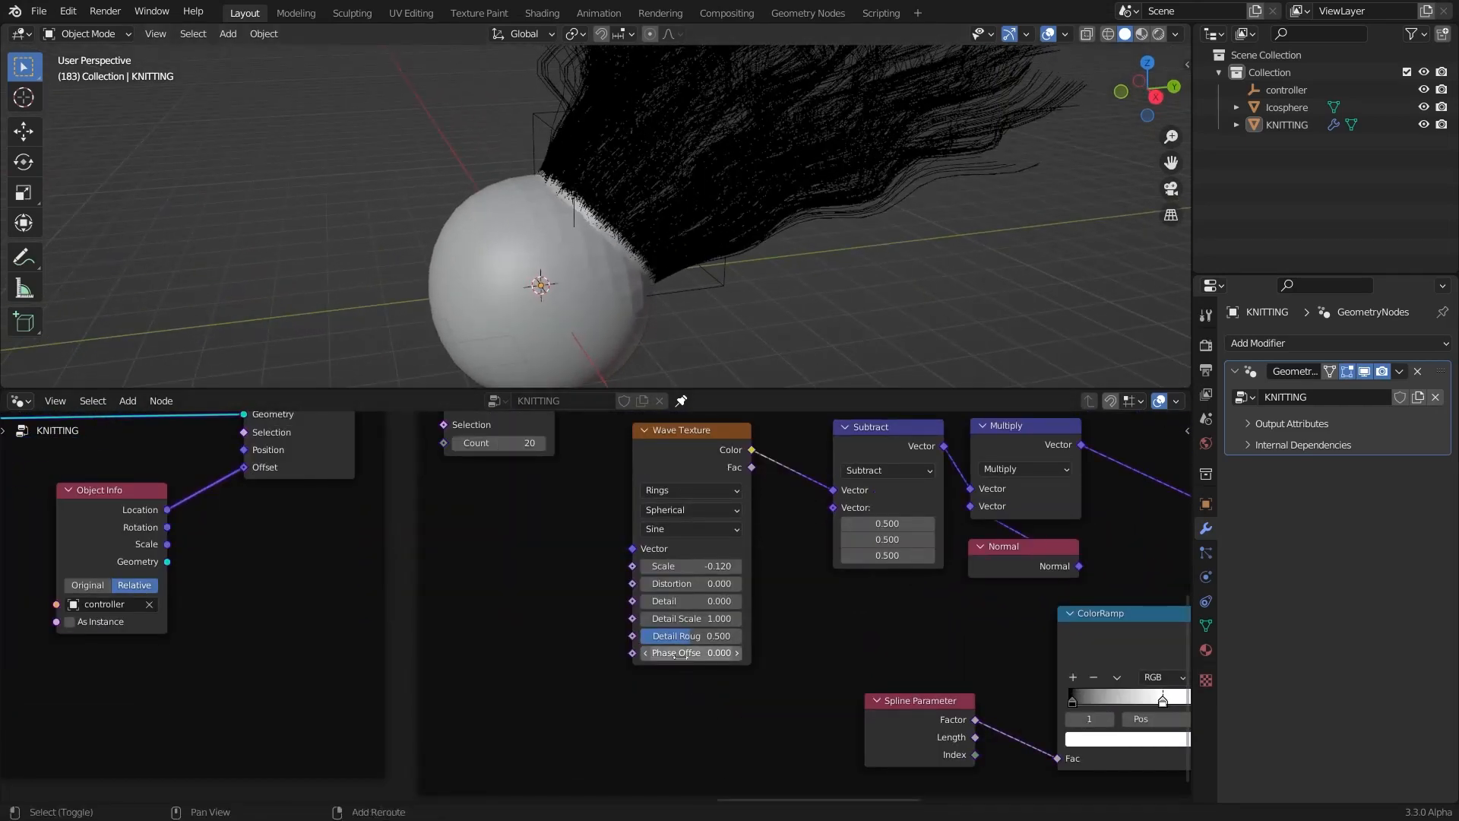
left_click_drag(692, 653, 637, 660)
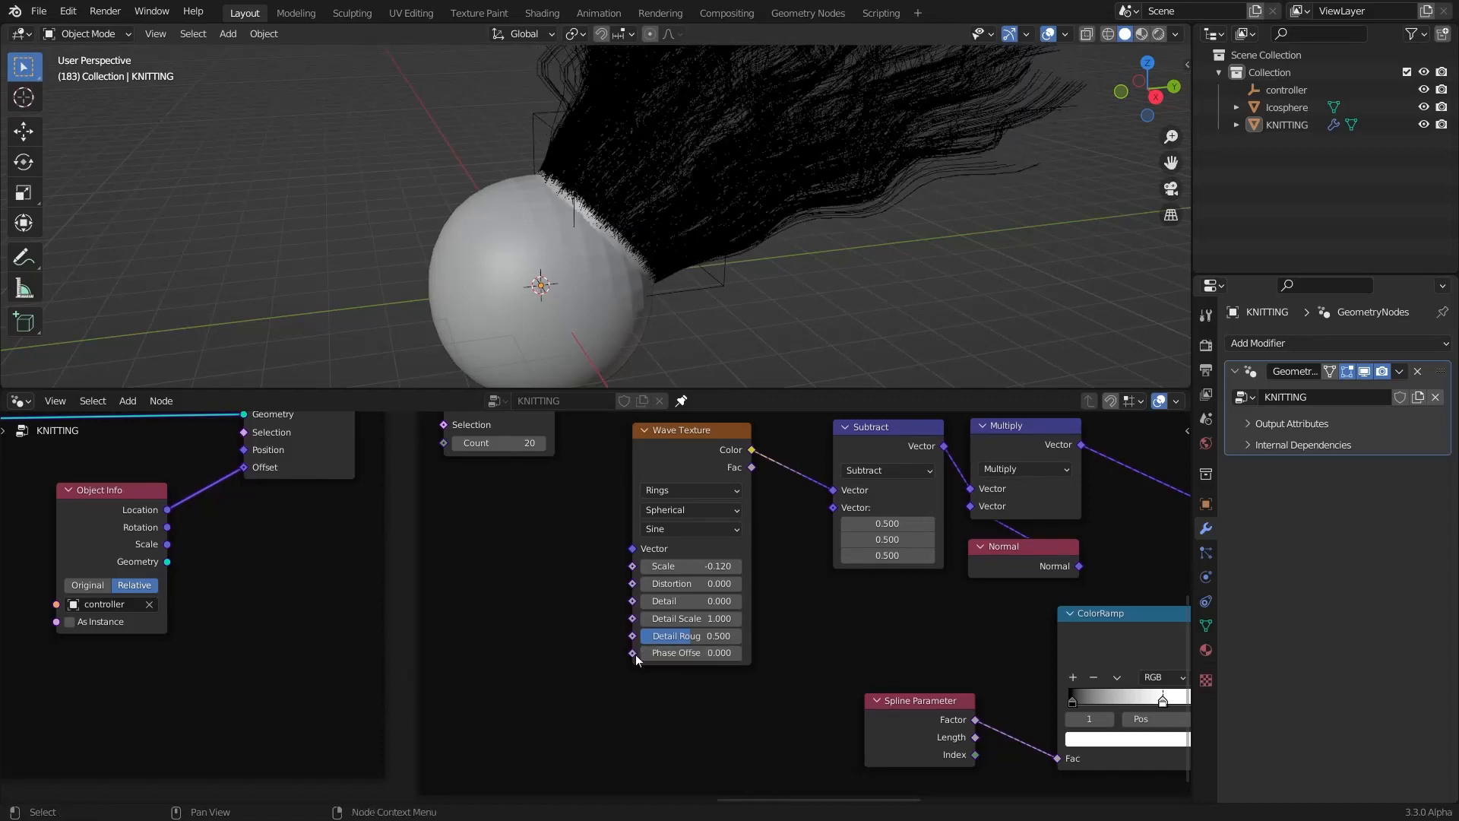
Drive the Wave Texture's Phase Offset with the Seconds output of a new Scene Time node and play the animation
left_click_drag(501, 632, 502, 631)
type("s")
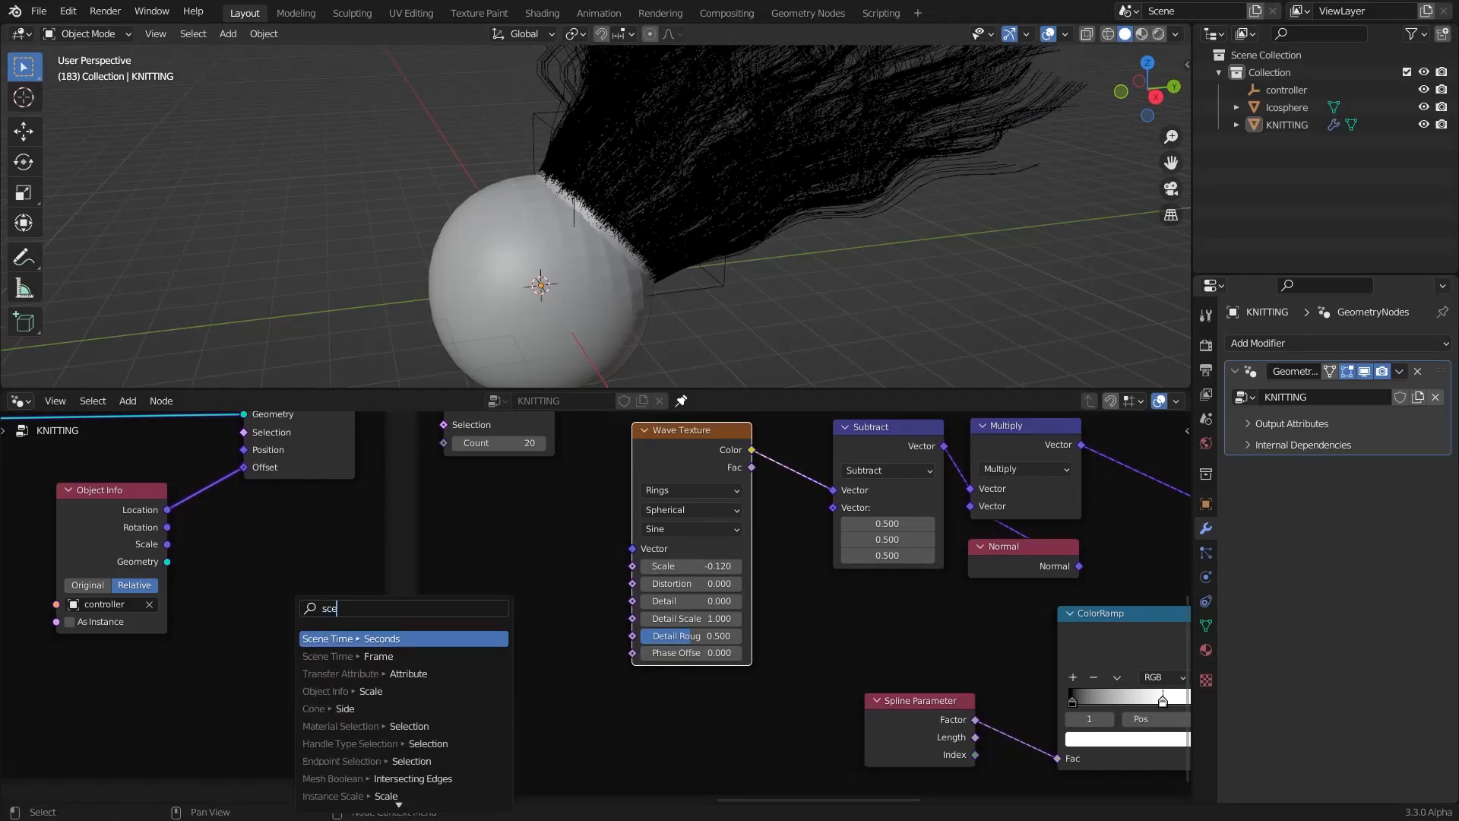
type("ce")
key("Return")
left_click(483, 669)
key("space")
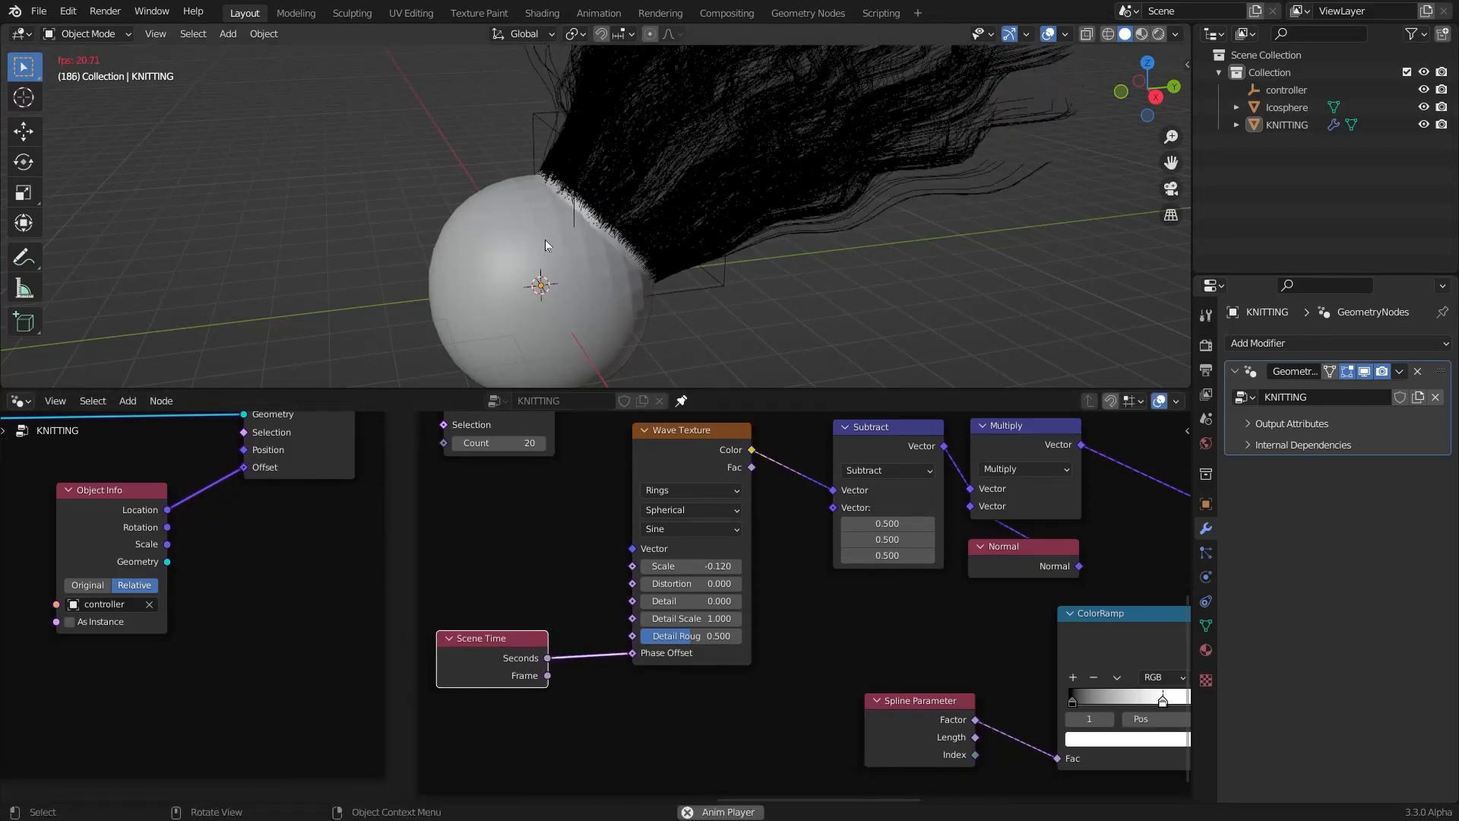
key("space")
Make room beside the Scene Time node and insert a Math node between its Seconds output and the Phase Offset
middle_click_drag(493, 667, 379, 541)
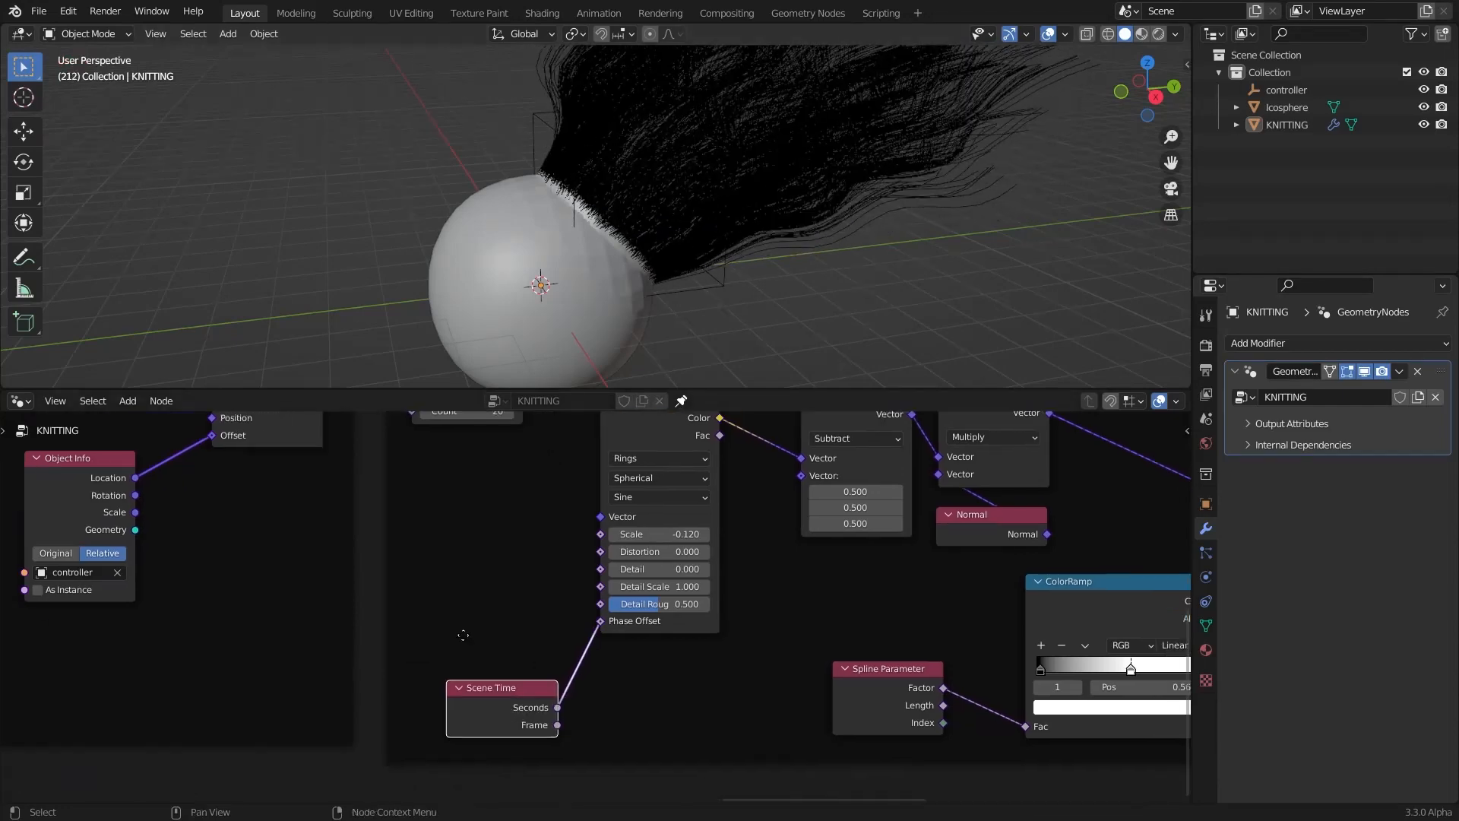
left_click_drag(416, 594, 370, 692)
key("shift+a")
left_click(417, 462)
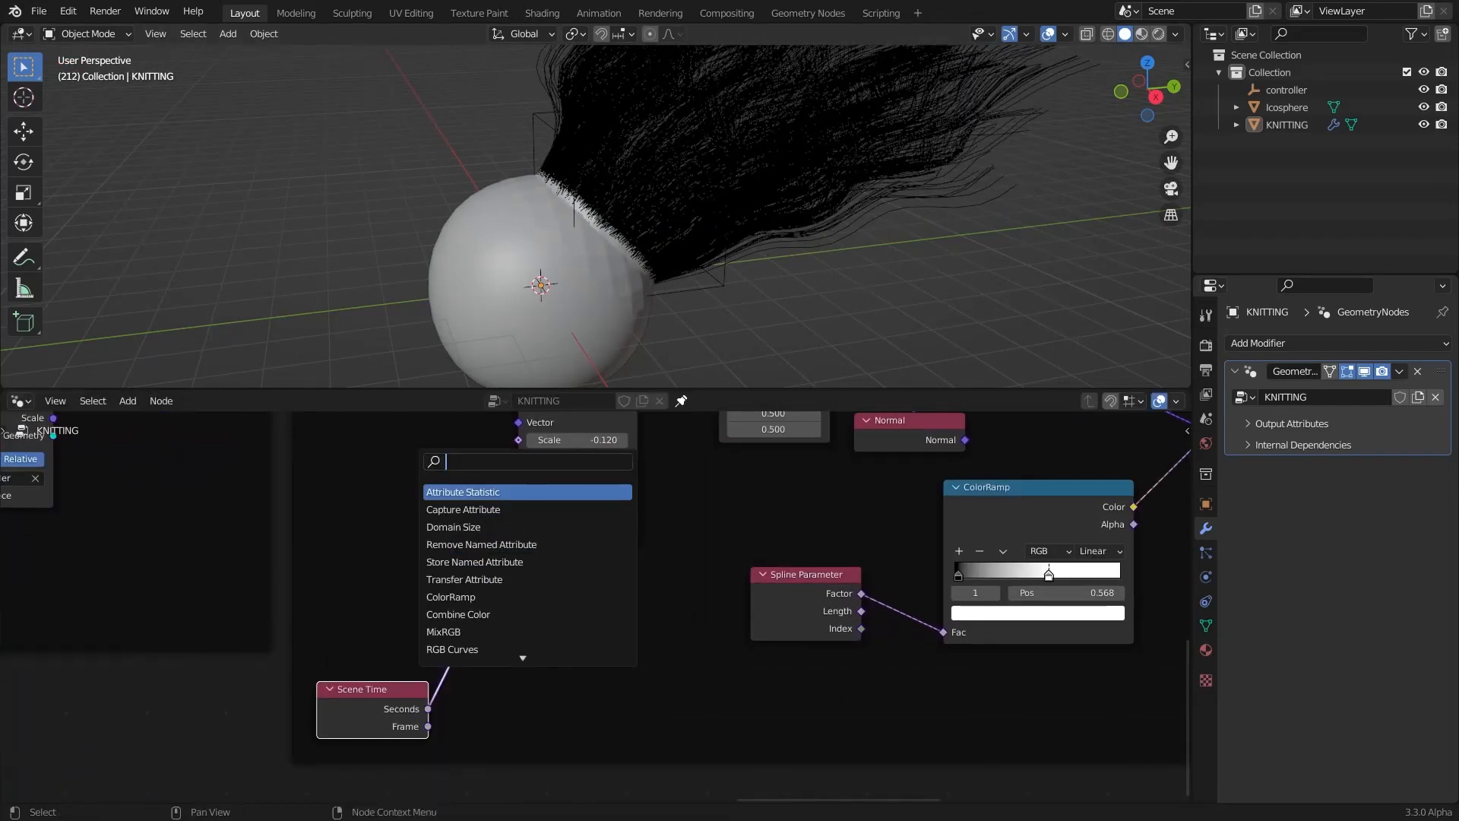
key("Return")
left_click(541, 609)
Reposition the Normal node below Multiply and turn off Auto-offset for the node editor
left_click_drag(783, 601, 895, 601)
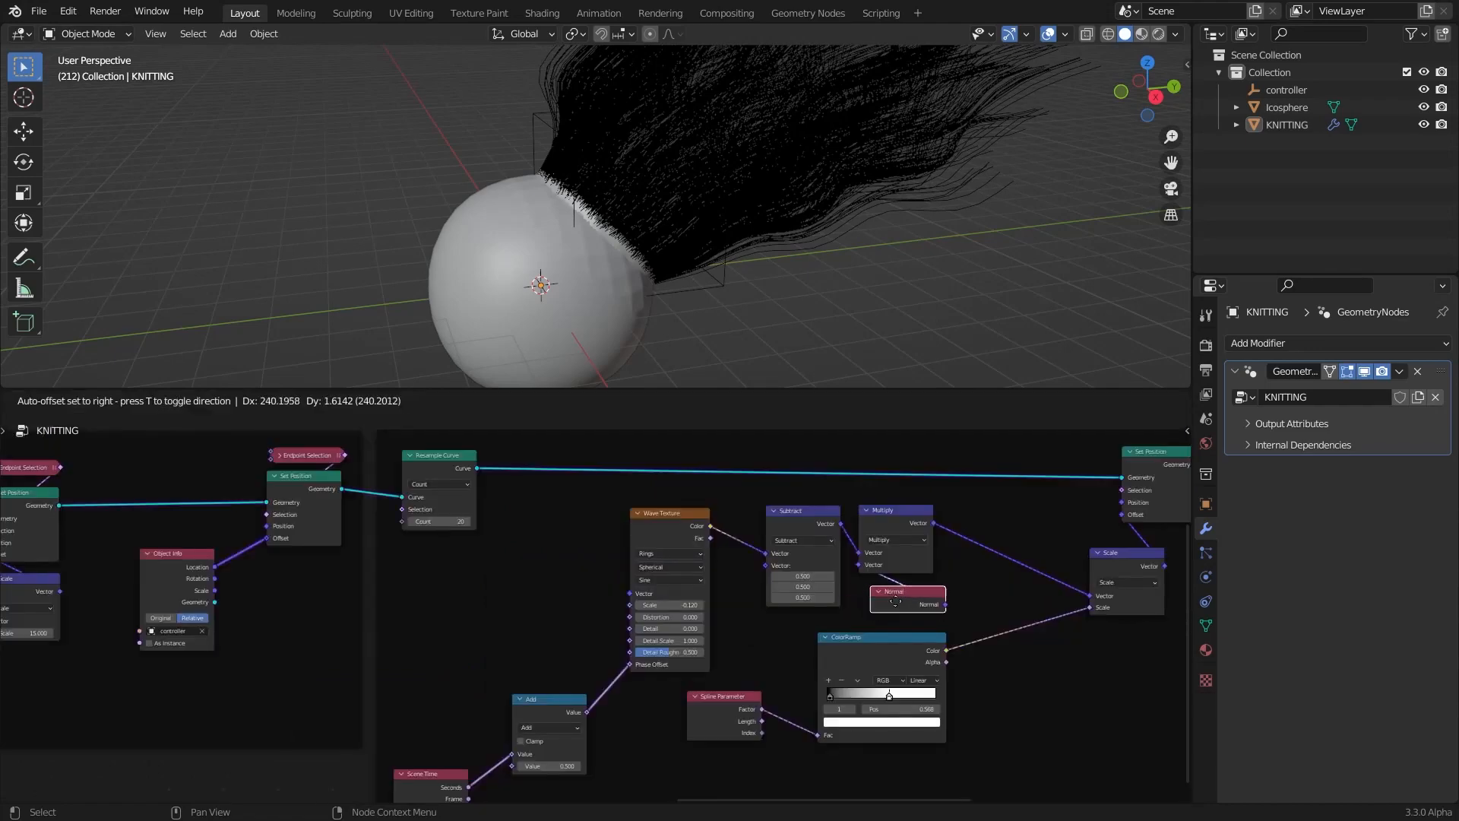
left_click(55, 400)
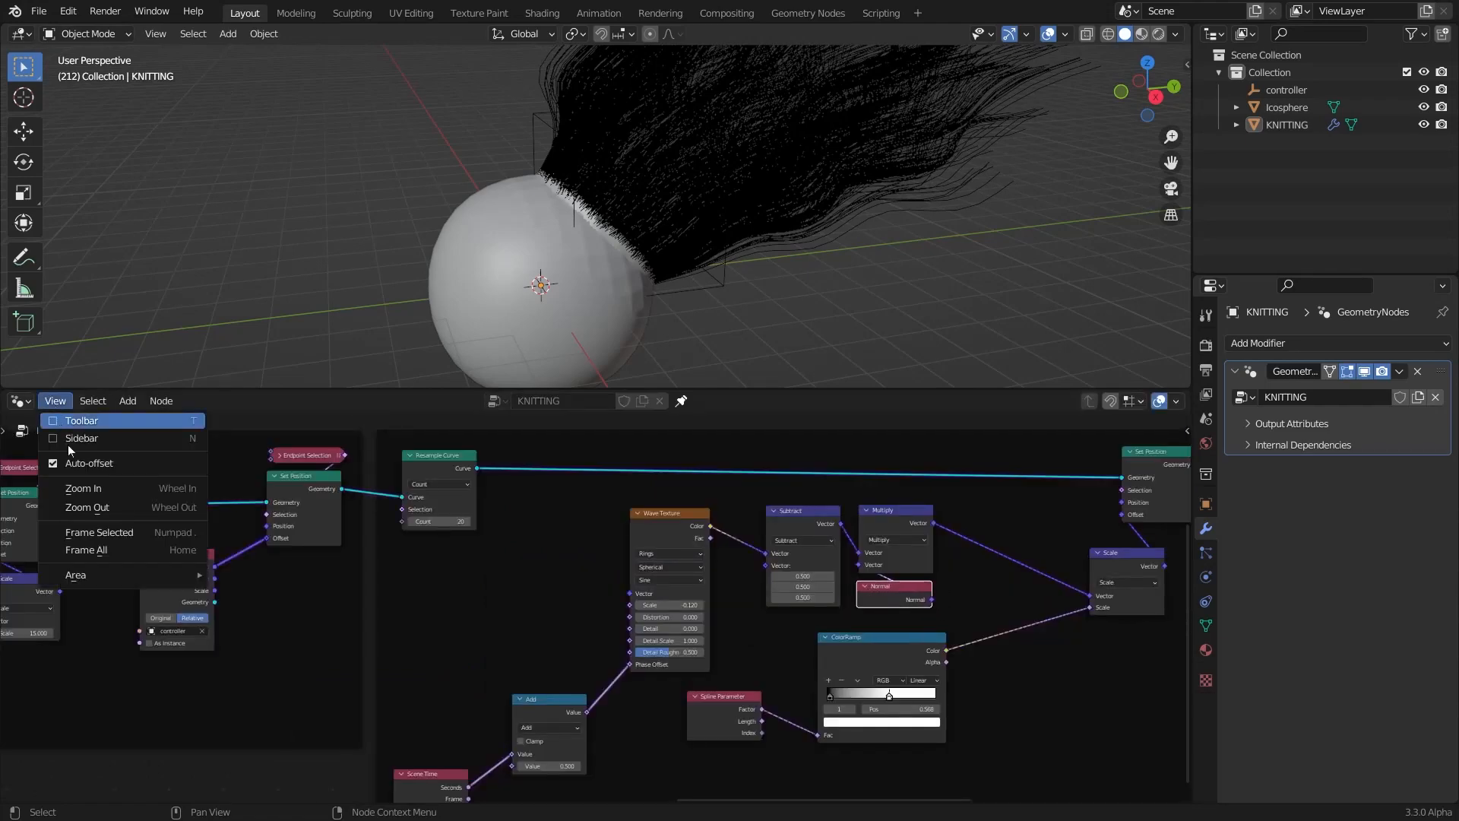
left_click(85, 464)
Change the Math node after Scene Time to Multiply by 15 and play the animation
scroll(456, 593, "up", 2)
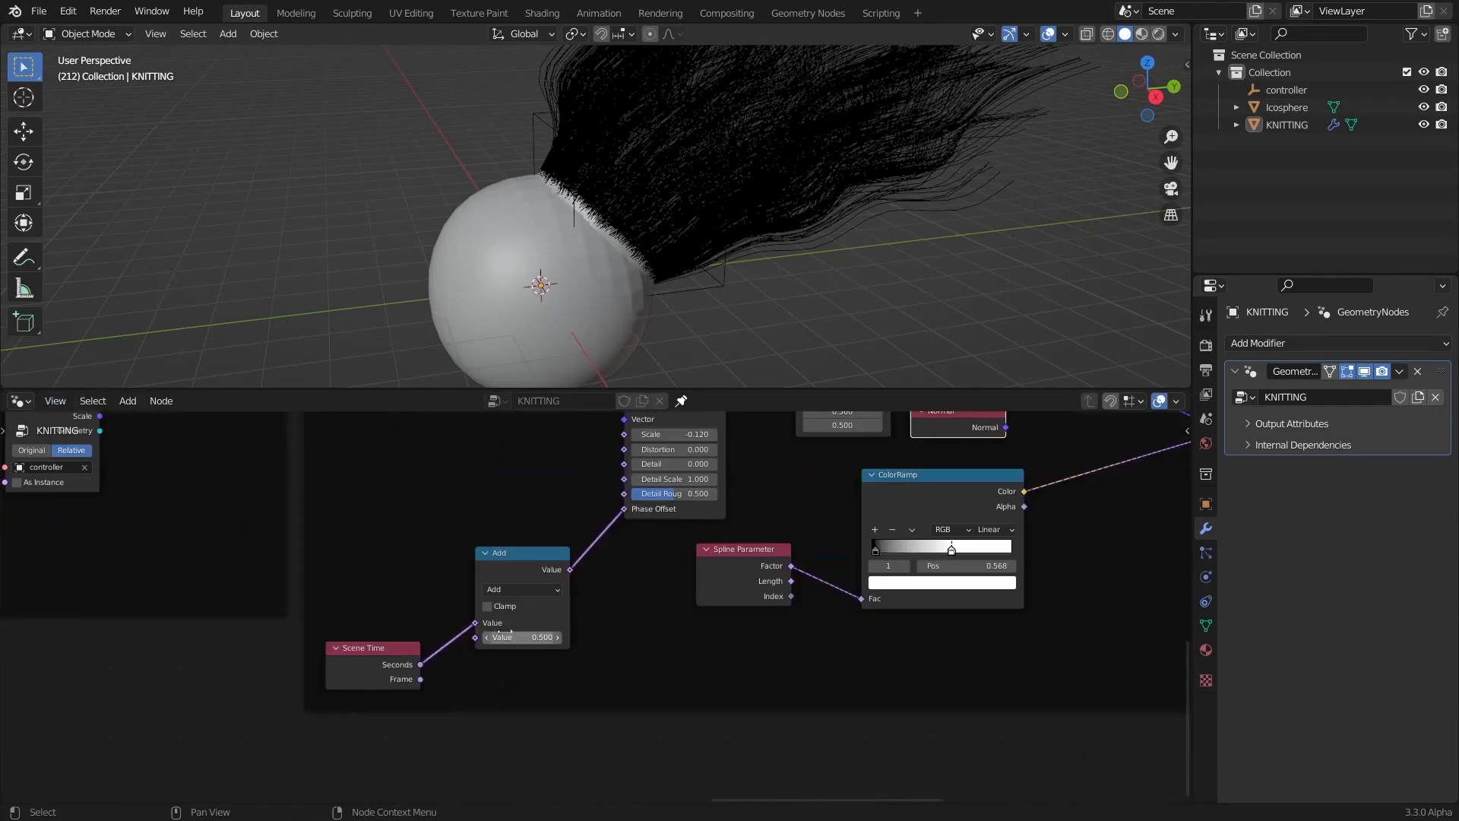
left_click(500, 591)
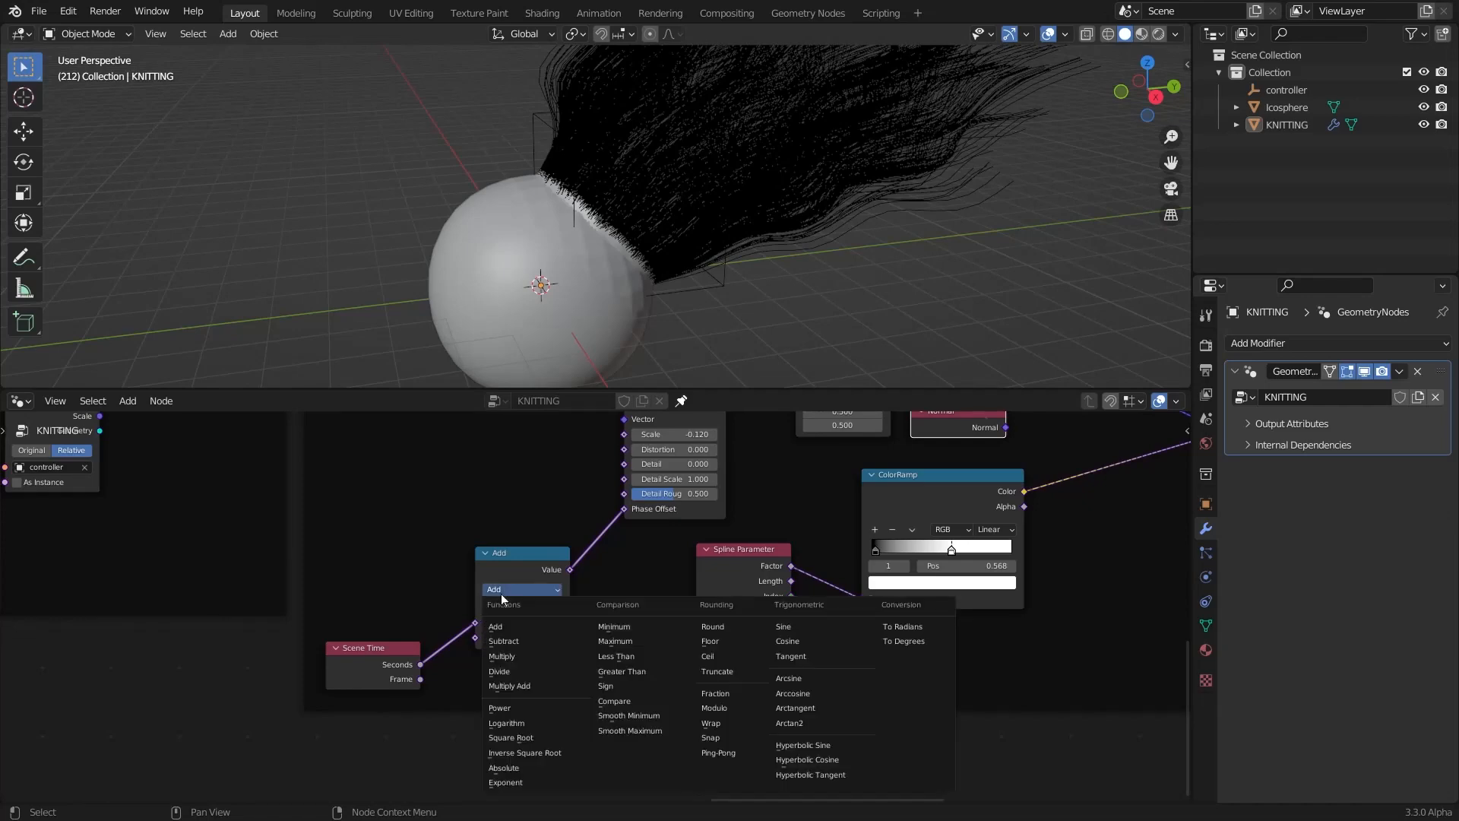
left_click(498, 619)
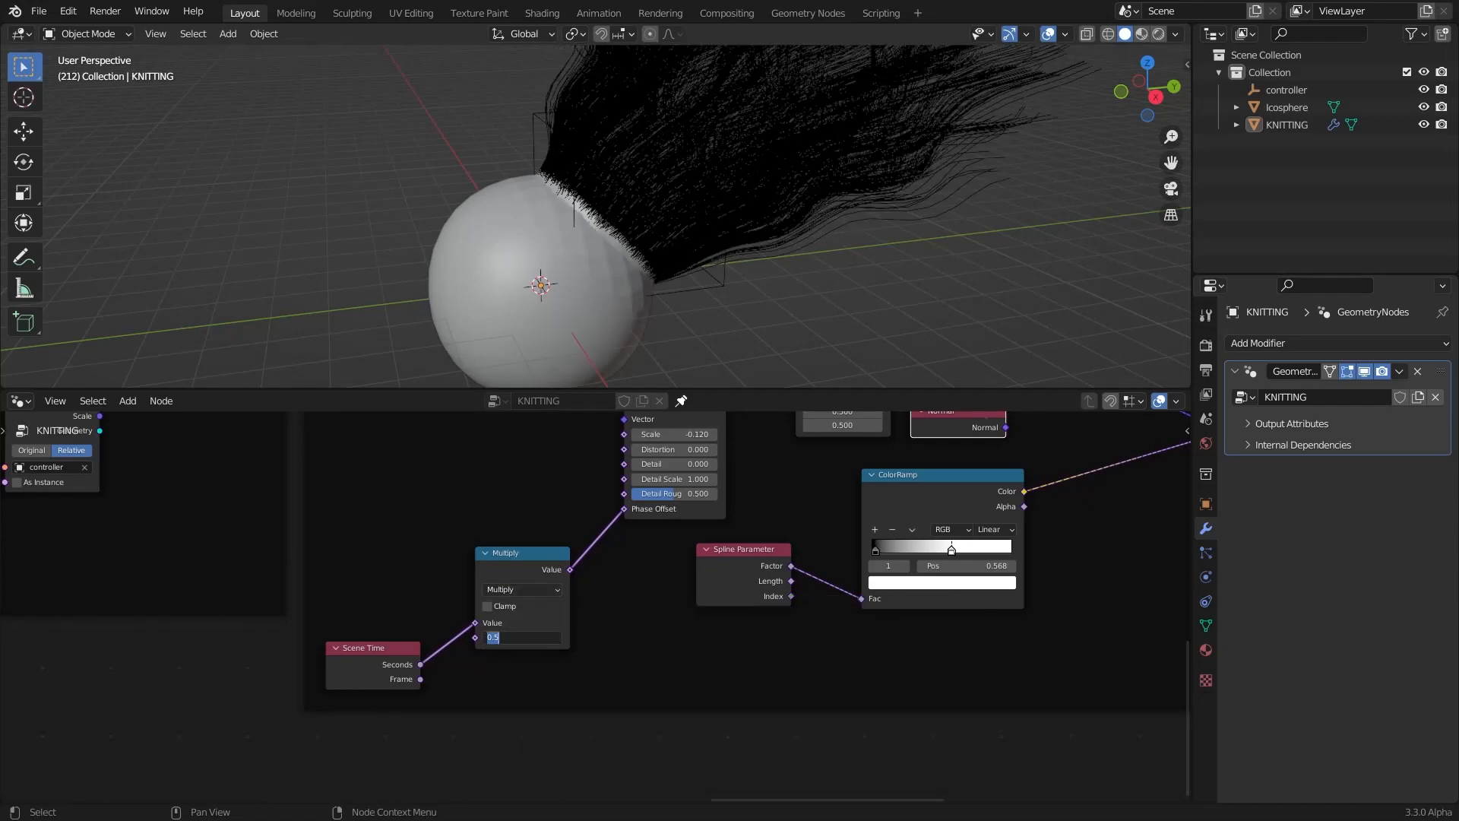
key("Return")
key("space")
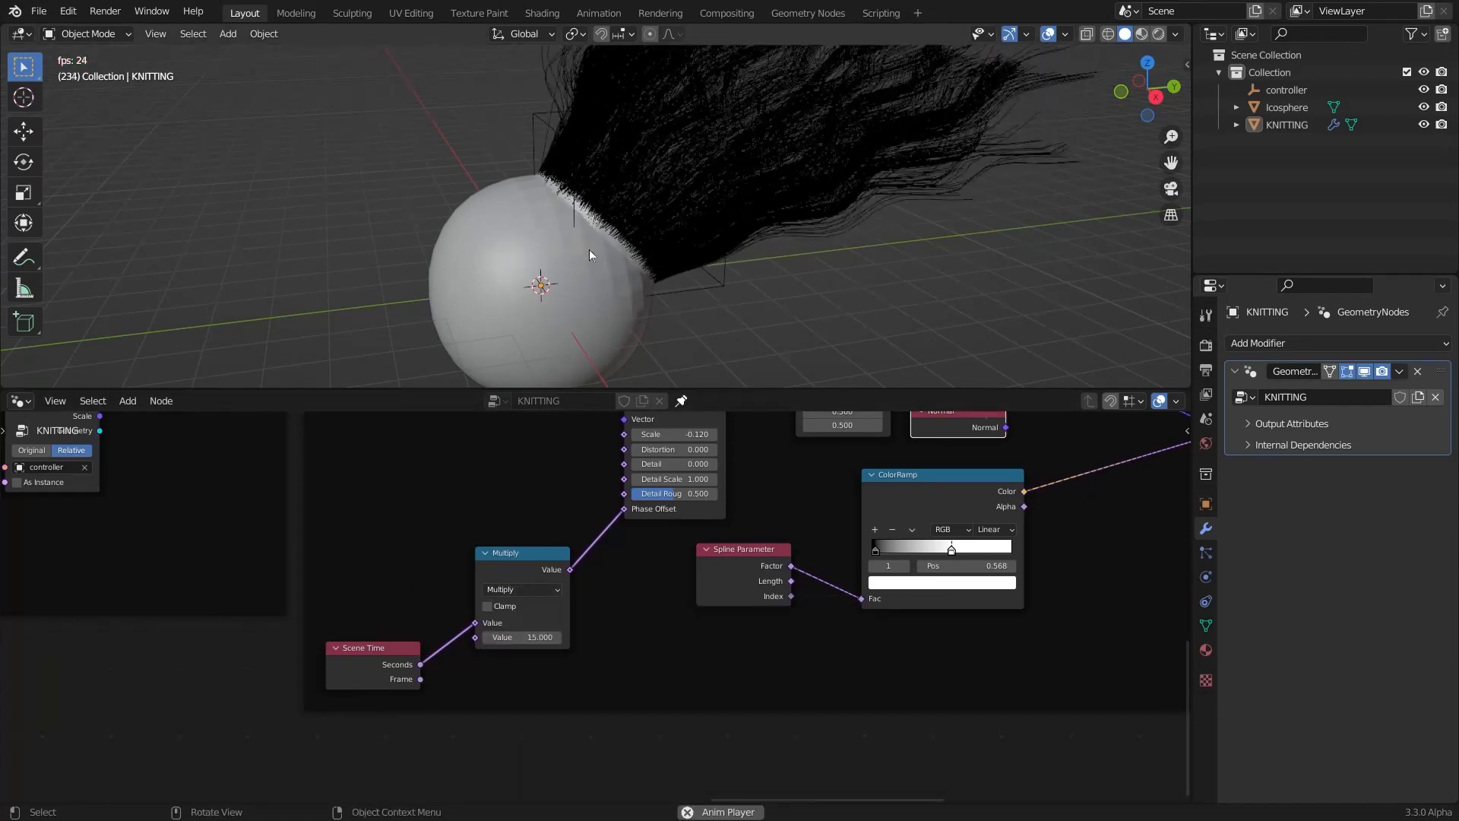
scroll(623, 251, "up", 2)
scroll(657, 249, "down", 3)
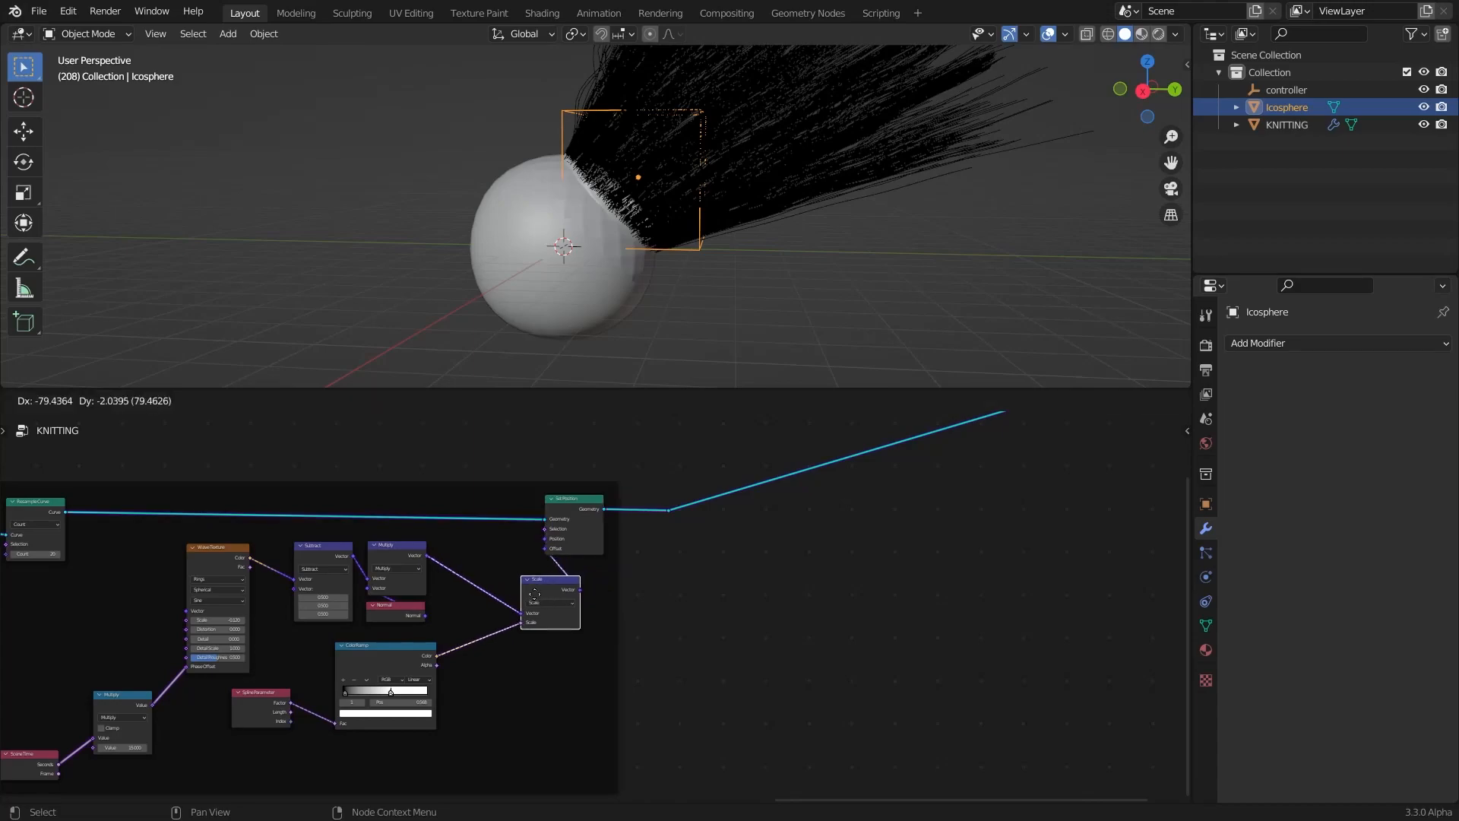
Move the last Set Position node closer to the wave nodes and inspect the thread roots along the sphere's opening
left_click_drag(569, 510, 530, 496)
scroll(513, 216, "up", 10)
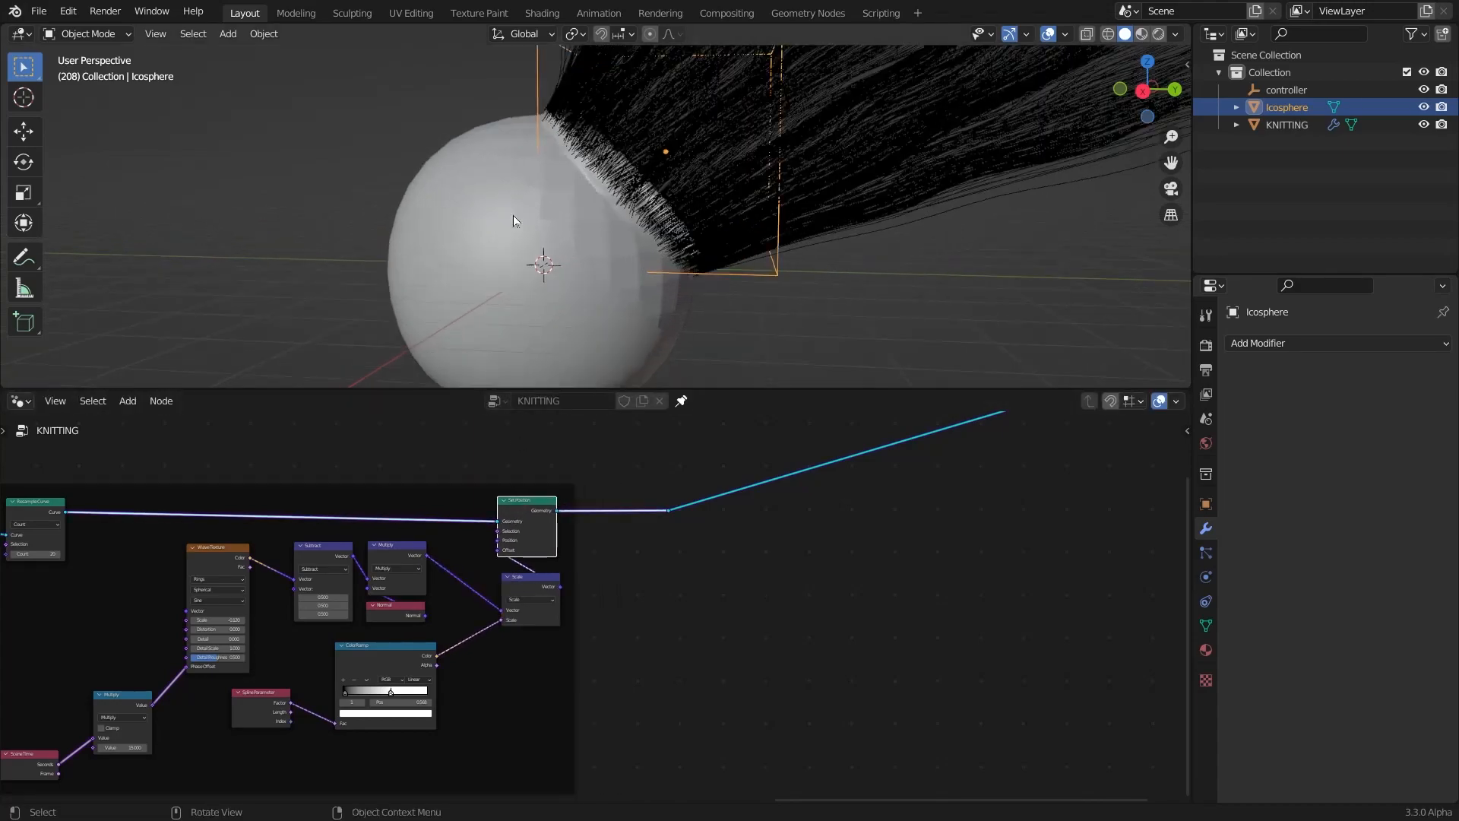
scroll(676, 211, "down", 8)
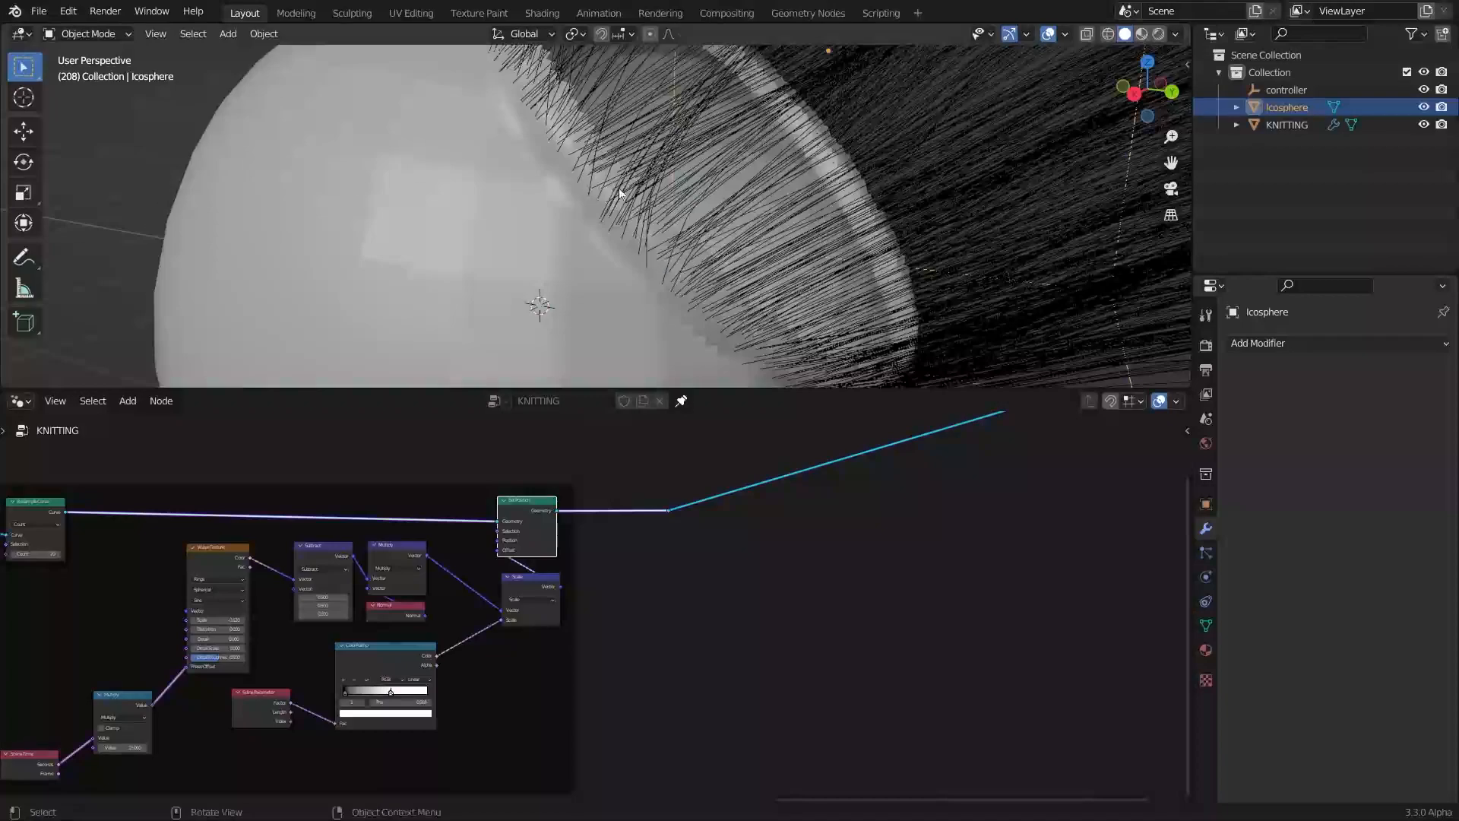
scroll(660, 192, "up", 3)
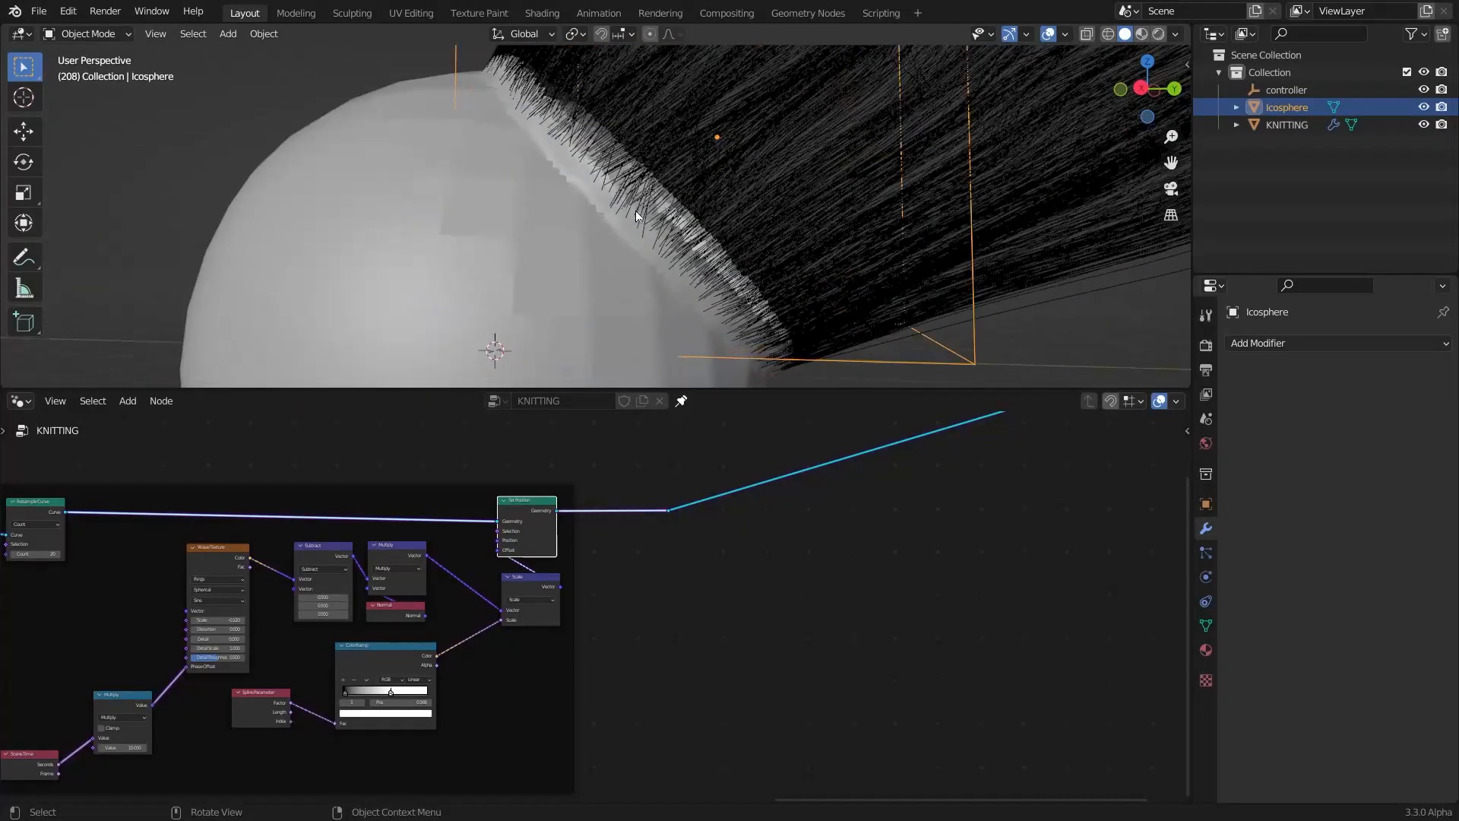
scroll(489, 221, "down", 5)
middle_click_drag(578, 235, 638, 268)
scroll(251, 650, "down", 8)
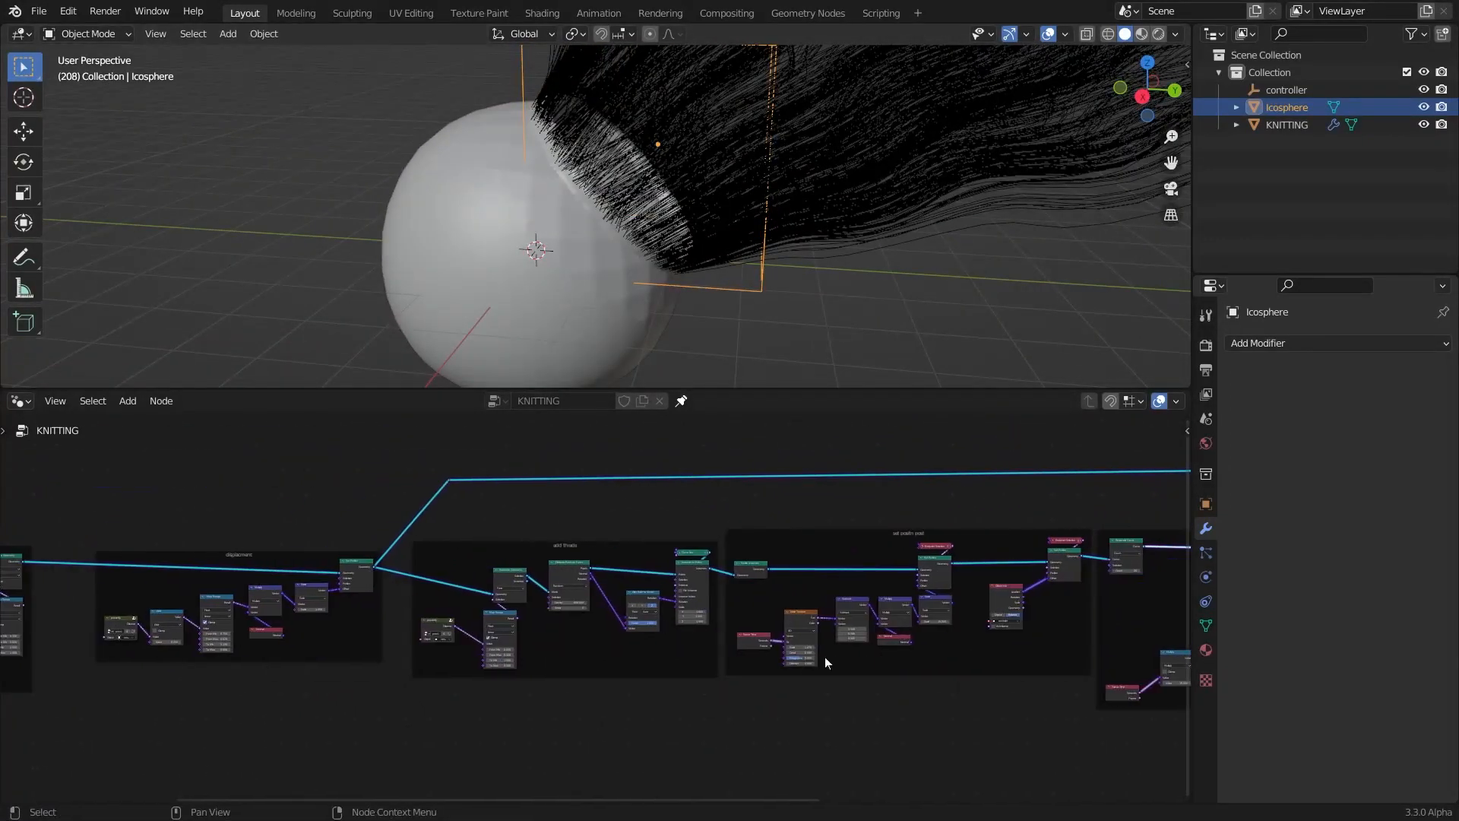
scroll(505, 707, "down", 1)
middle_click_drag(479, 701, 780, 657)
scroll(538, 171, "up", 4)
middle_click_drag(537, 168, 507, 102)
scroll(488, 490, "up", 5)
scroll(514, 351, "down", 5)
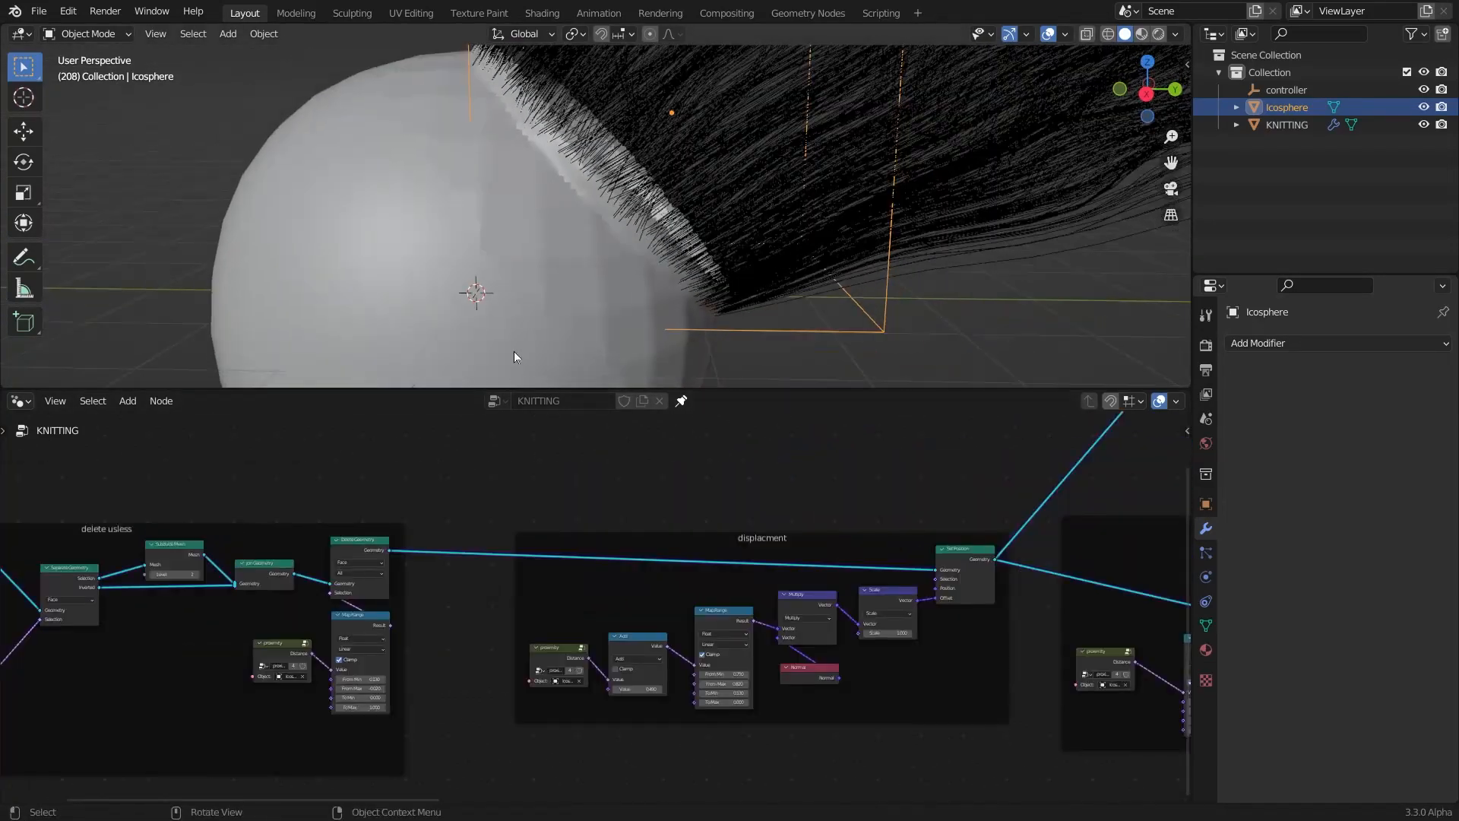
Add a Set Position node in the gap between the delete usless and displacment frames
middle_click_drag(399, 453, 553, 489)
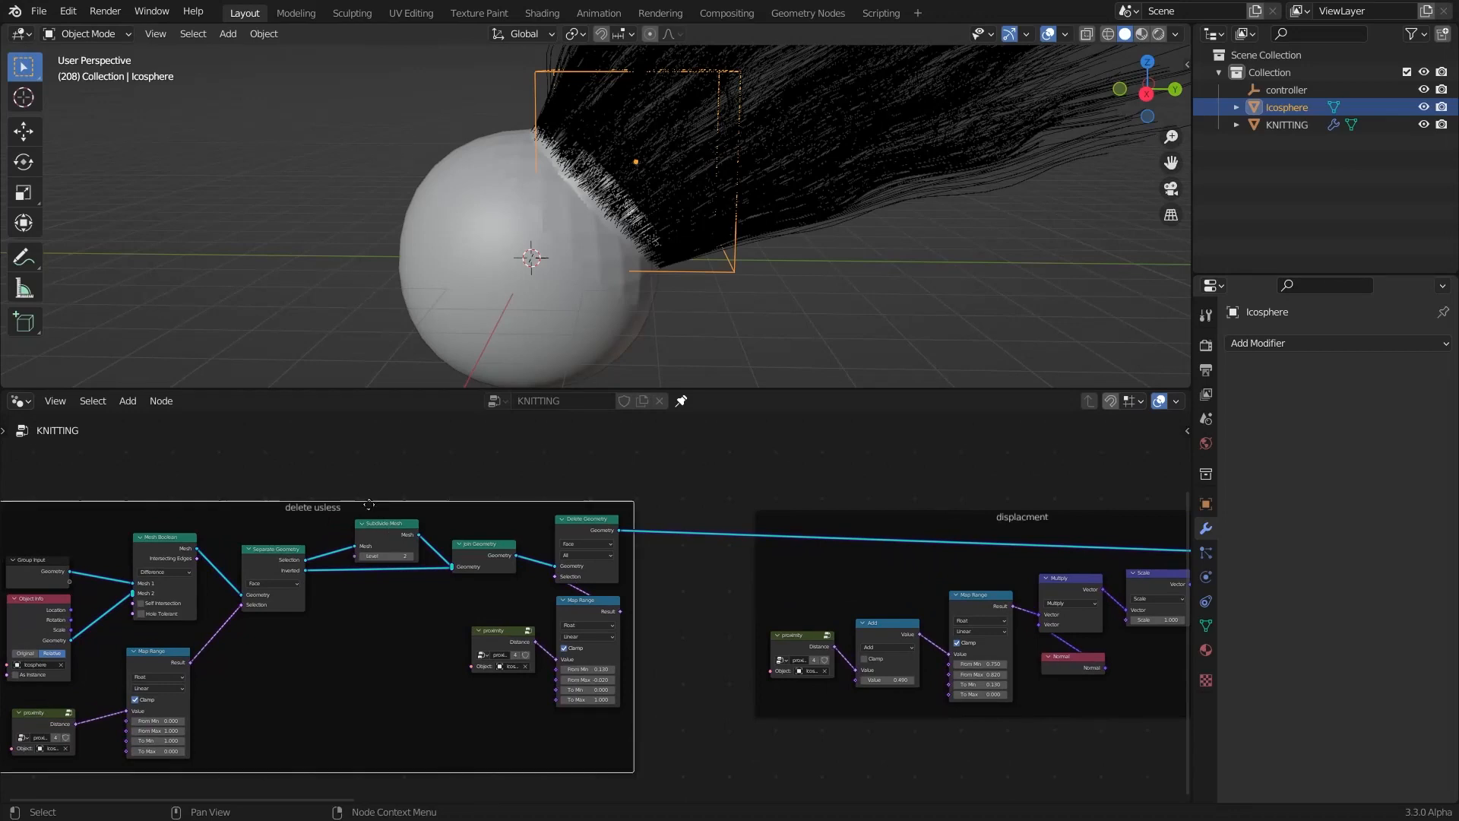
middle_click_drag(369, 505, 138, 519)
key("shift+a")
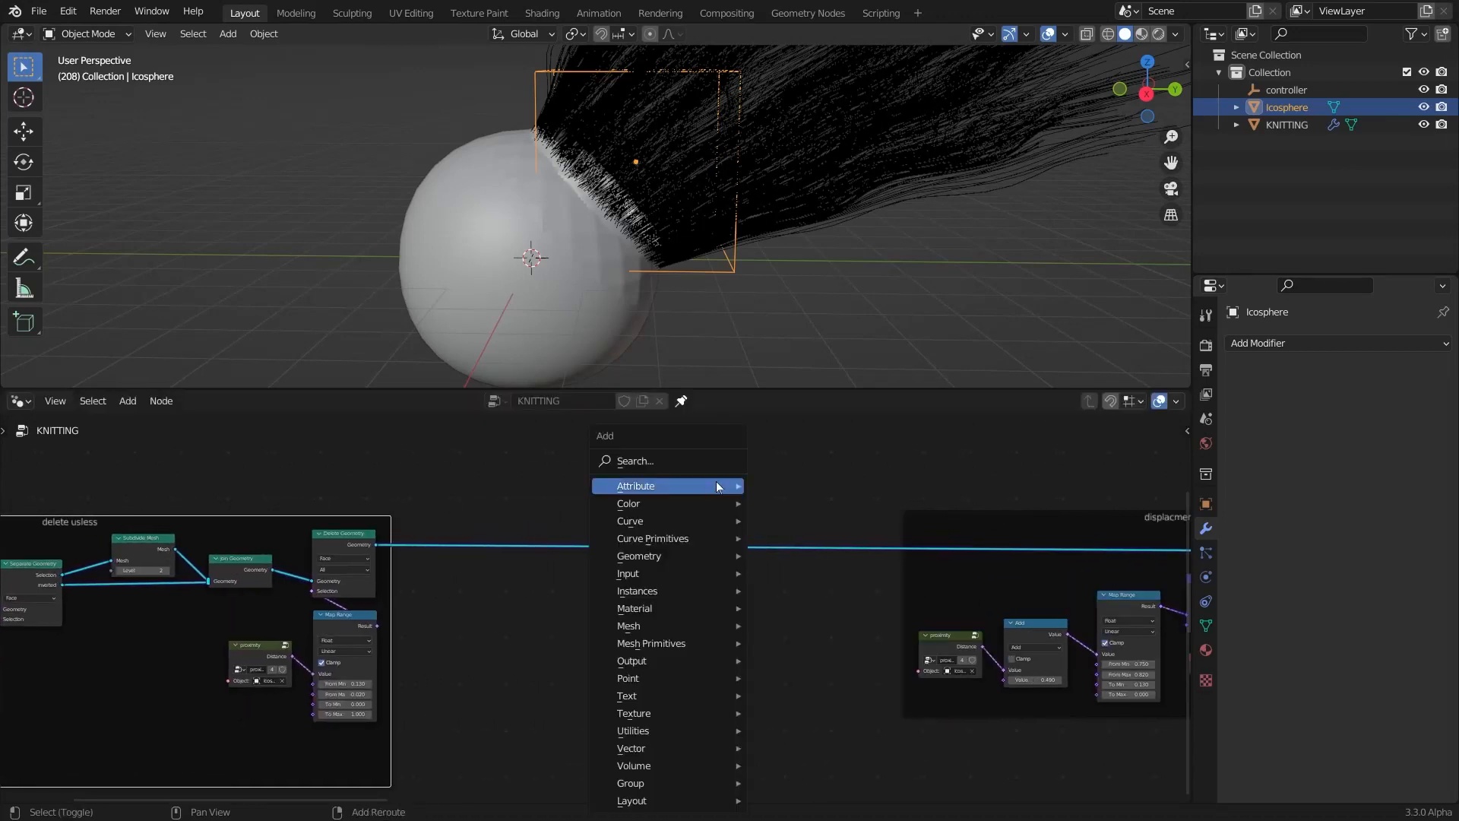
left_click(663, 463)
key("Down")
key("Return")
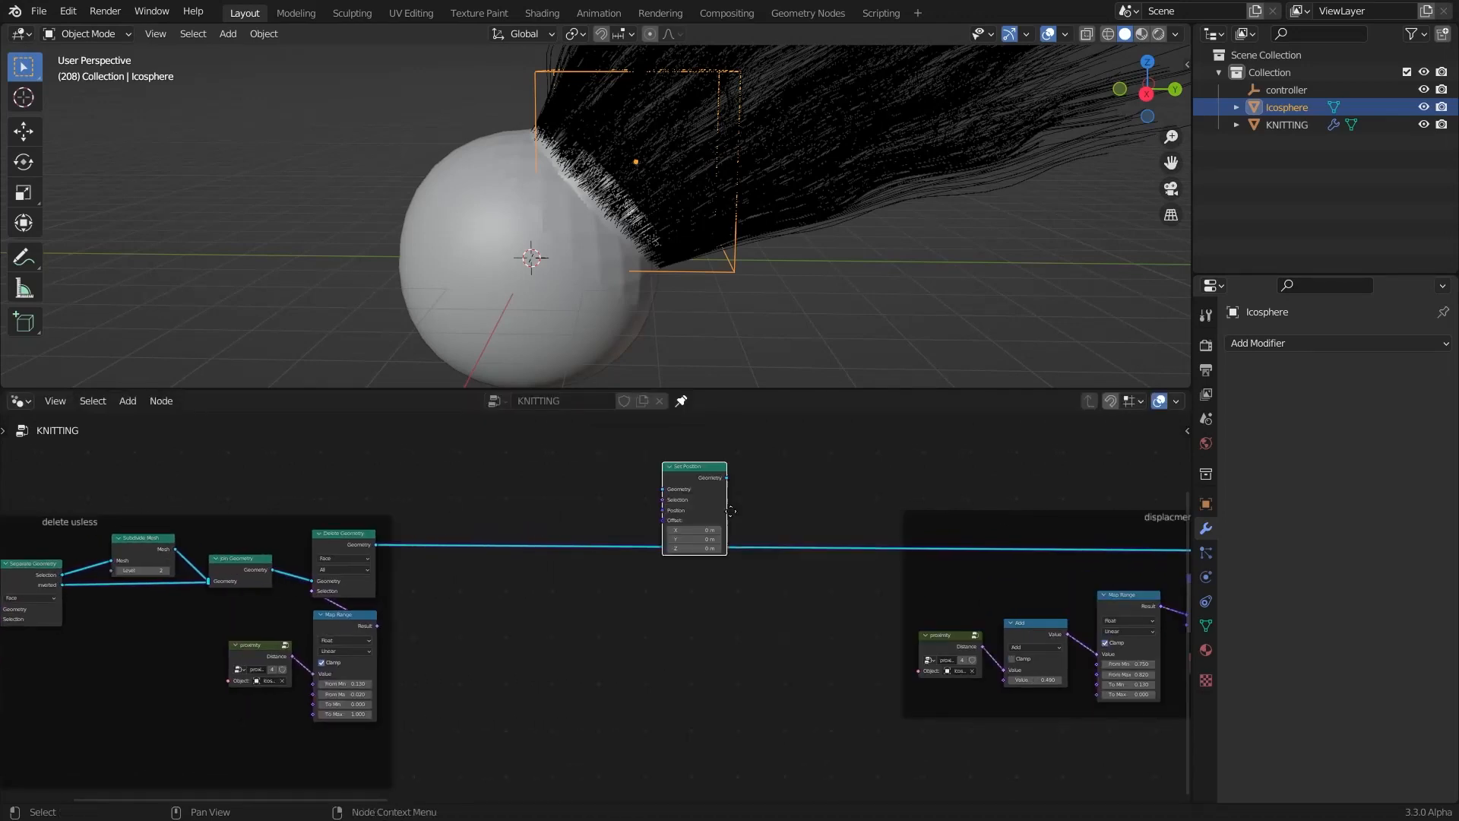
left_click(678, 652)
Insert the new Set Position node into the link from Delete Geometry to the displacment frame
scroll(678, 652, "down", 2)
scroll(627, 625, "up", 1)
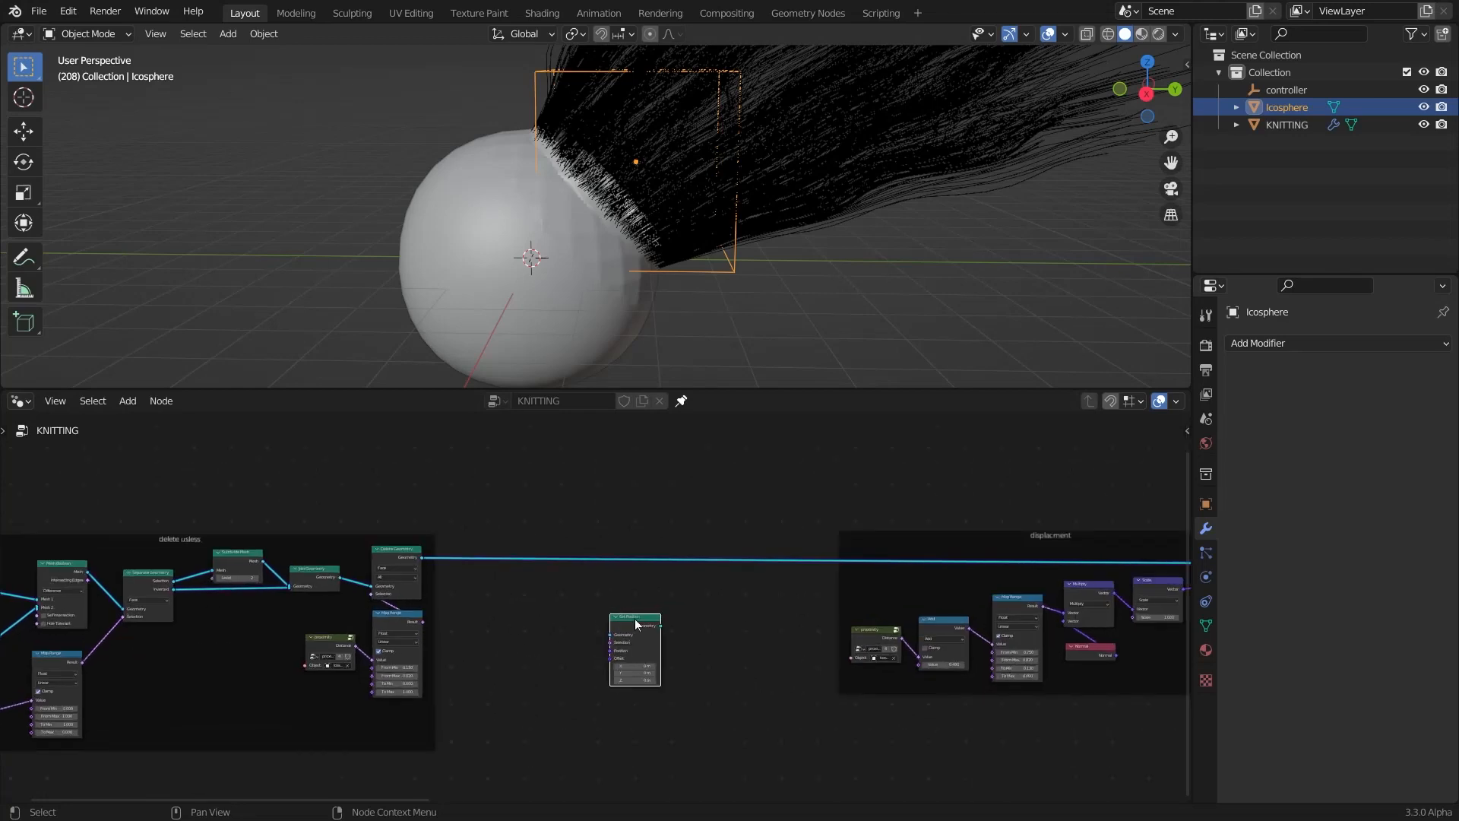
left_click_drag(636, 619, 792, 544)
scroll(792, 544, "up", 3)
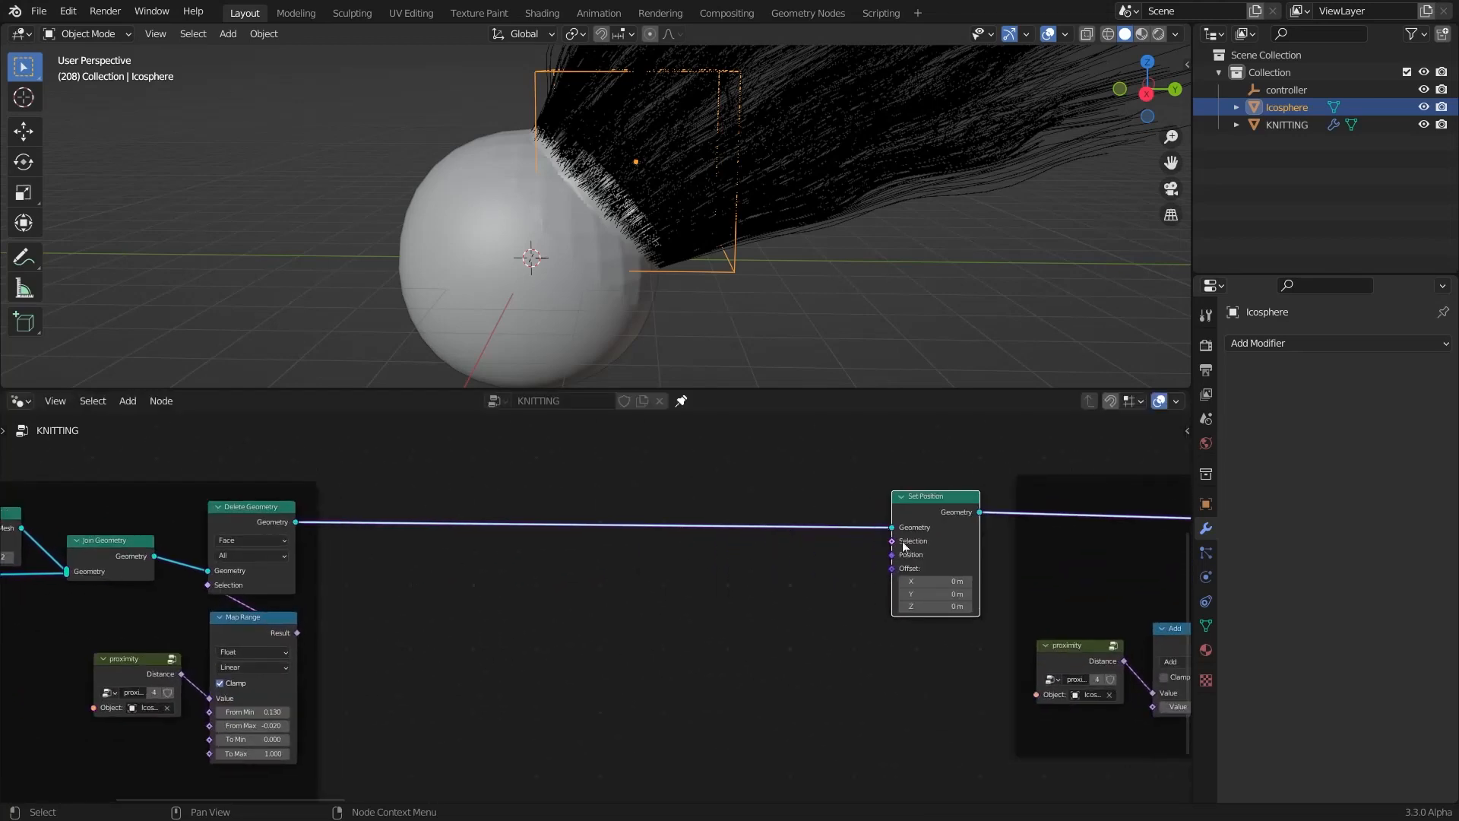
scroll(874, 585, "down", 6)
middle_click_drag(976, 573, 684, 577)
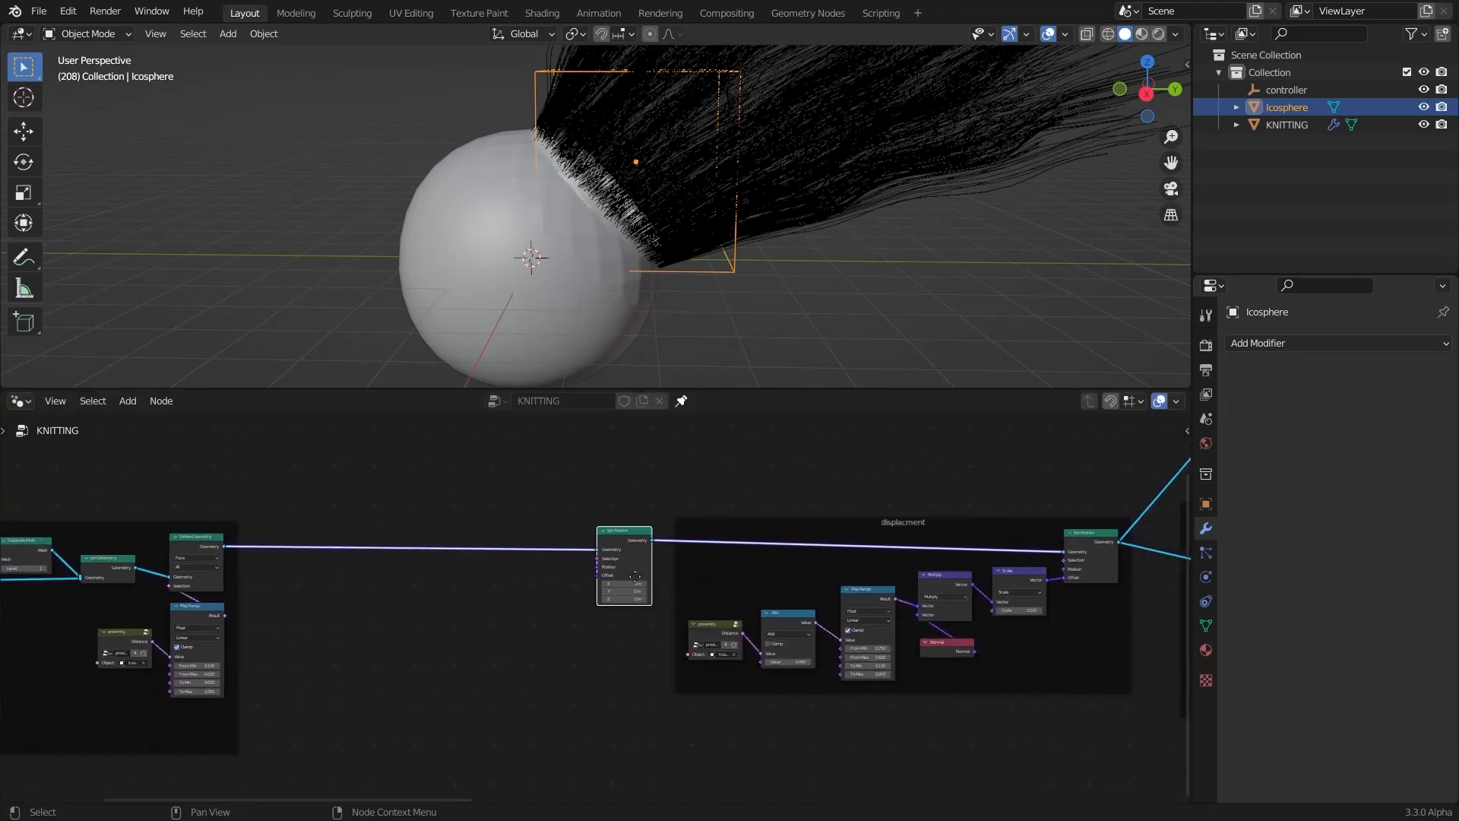
Duplicate the Multiply, Scale and Normal nodes of the displacment frame and detach the copies from the frame
scroll(924, 614, "up", 5)
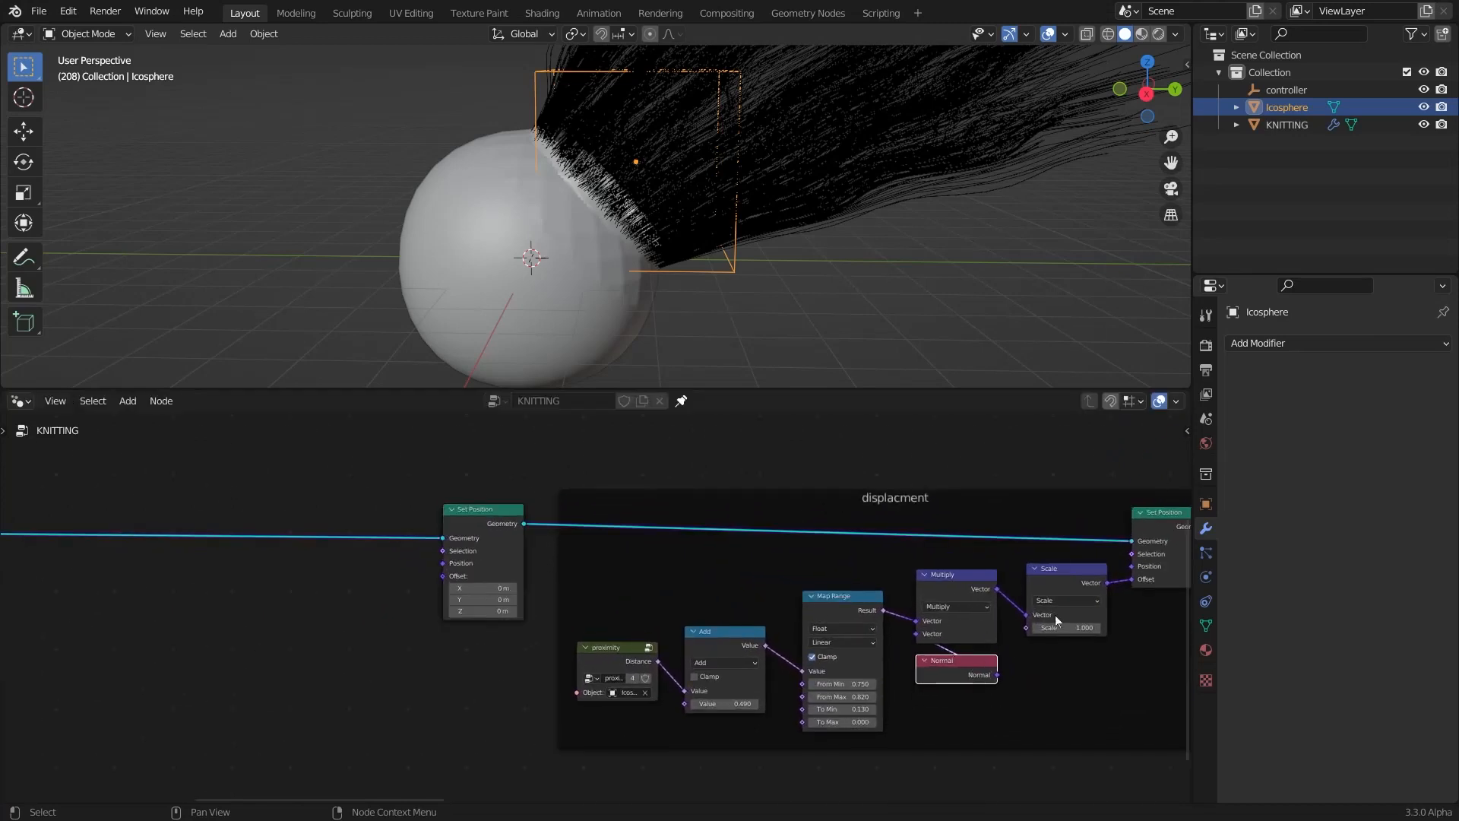
left_click(962, 664)
scroll(933, 642, "down", 2)
scroll(932, 640, "up", 2)
scroll(934, 640, "down", 3)
middle_click_drag(939, 640, 959, 599)
scroll(959, 599, "up", 3)
scroll(959, 596, "up", 1)
key("shift+d")
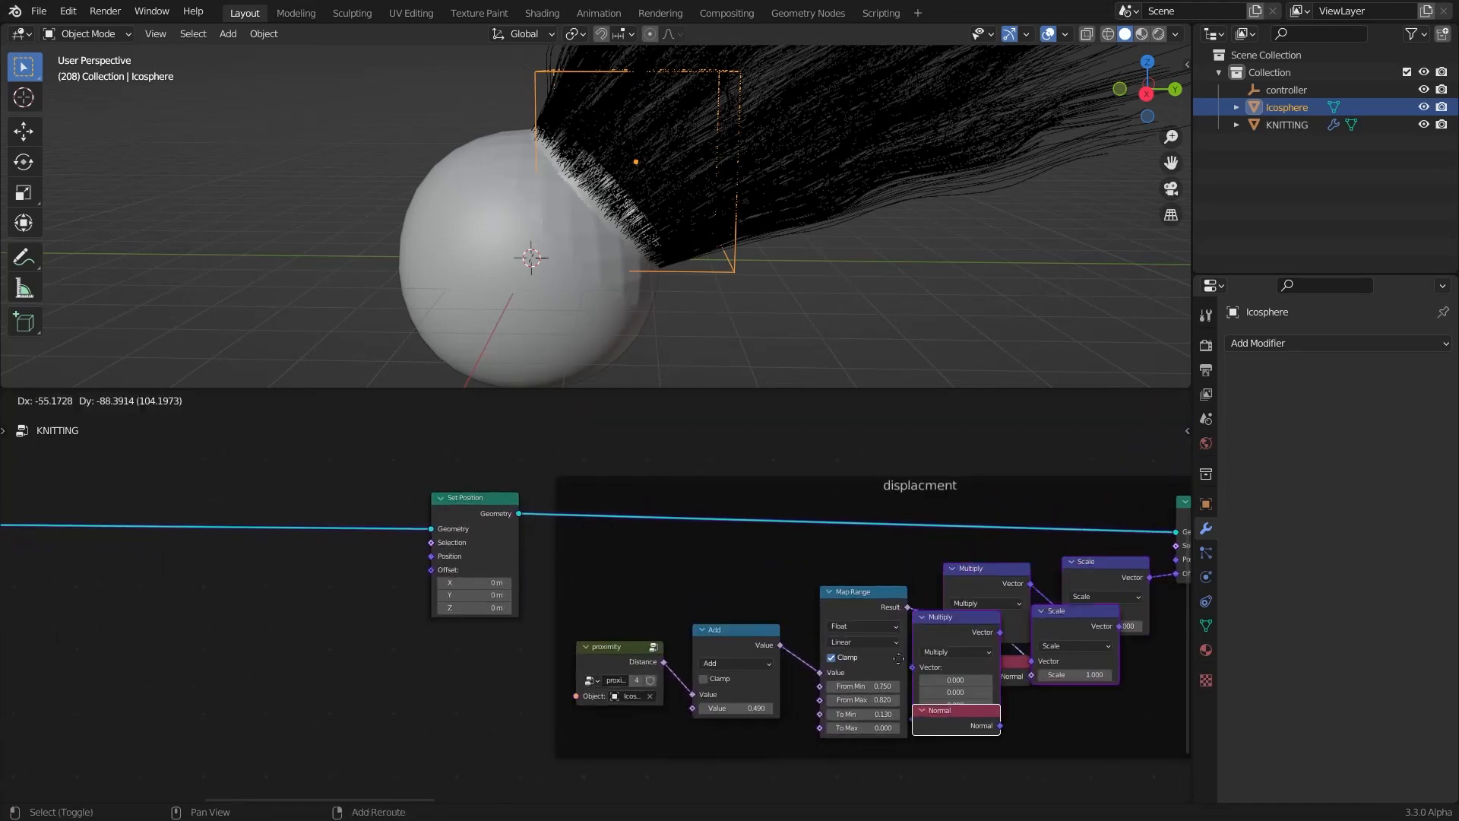
key("alt+p")
Place the copied nodes below the new Set Position node and link the Scale node's Vector output to its Offset
scroll(310, 678, "down", 3)
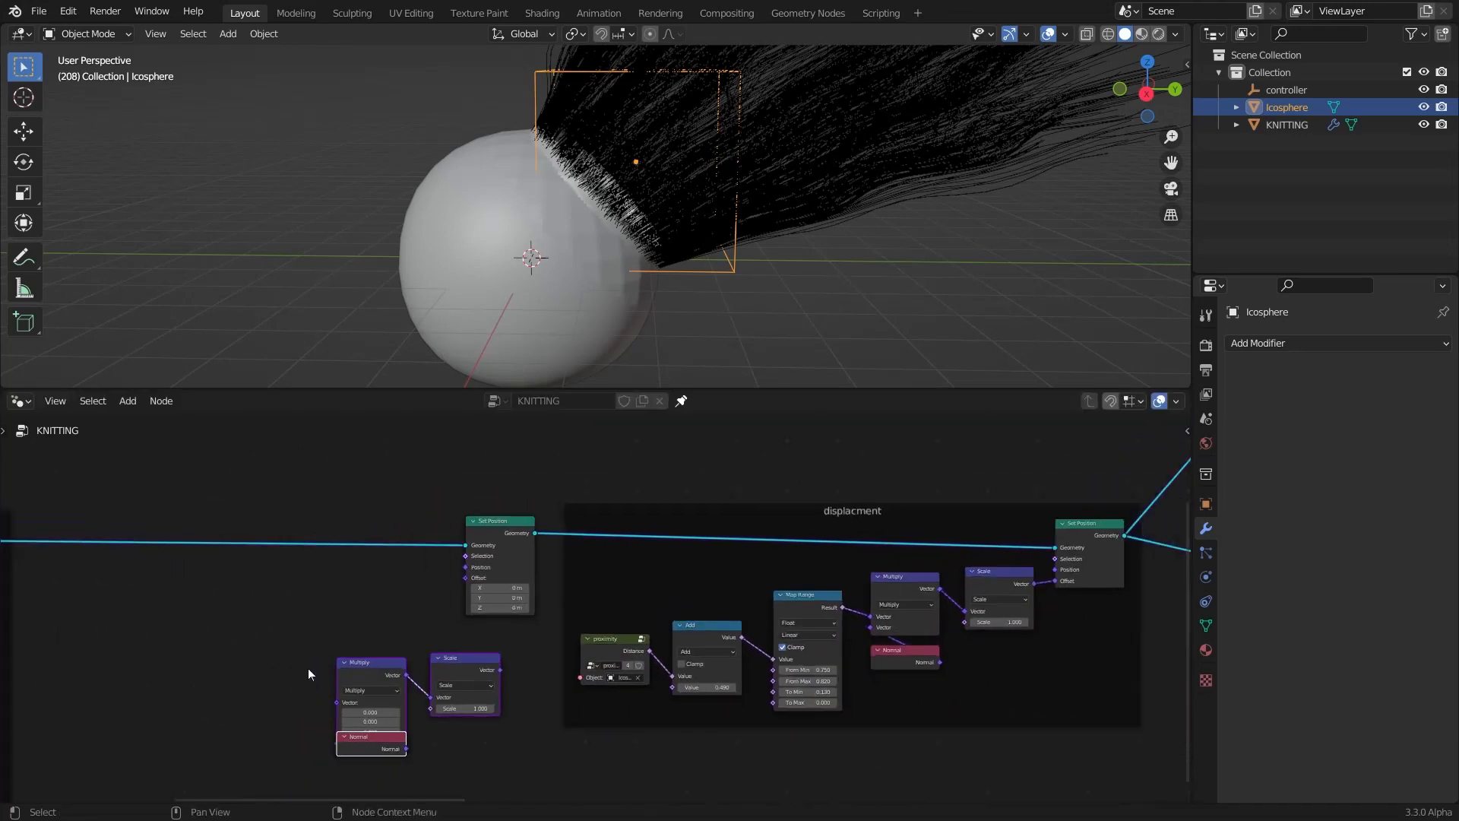
middle_click_drag(308, 668, 559, 580)
scroll(608, 579, "up", 3)
key("g")
left_click(527, 579)
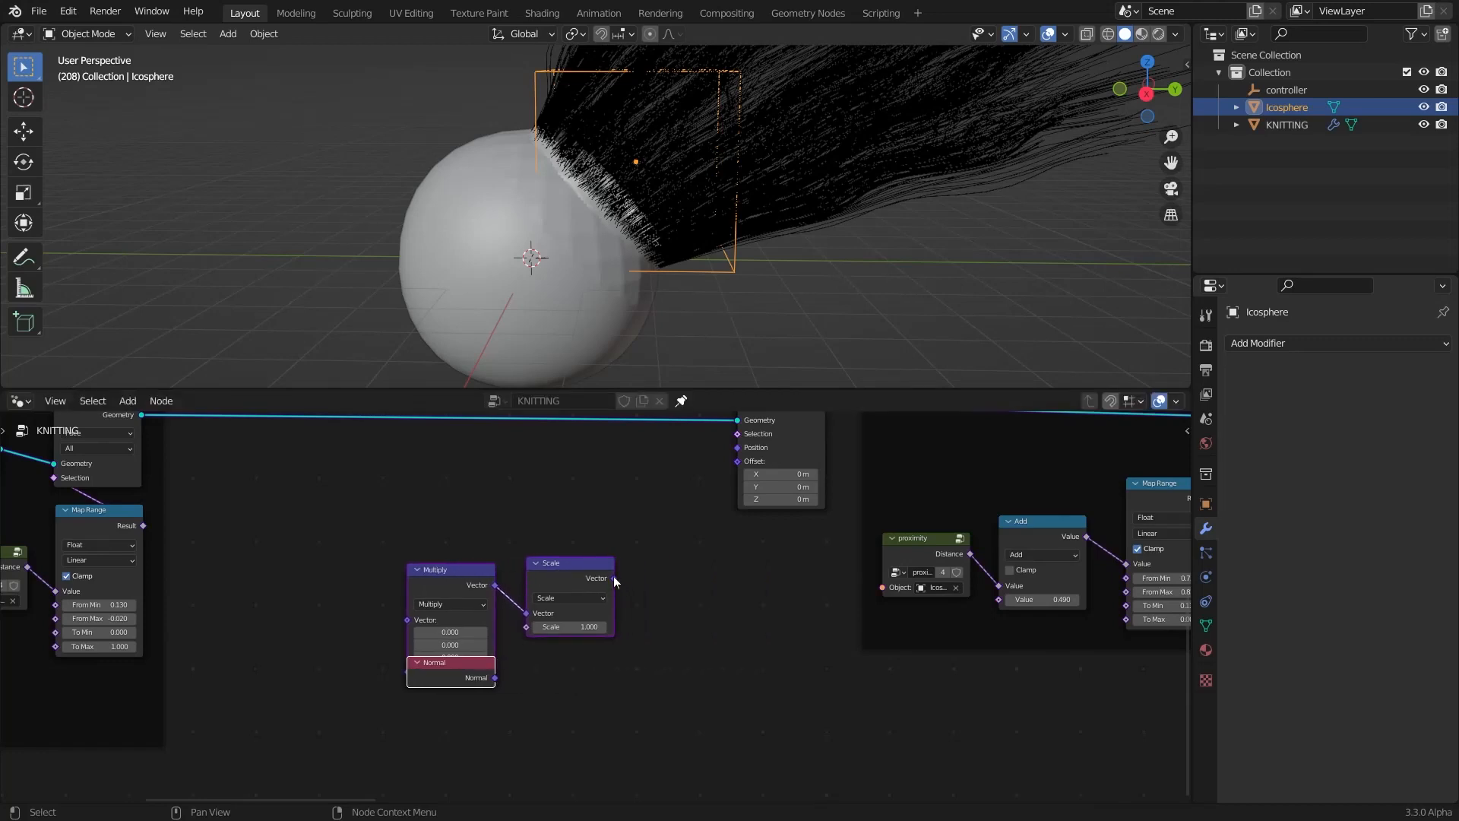
left_click_drag(614, 577, 742, 465)
left_click_drag(589, 561, 777, 508)
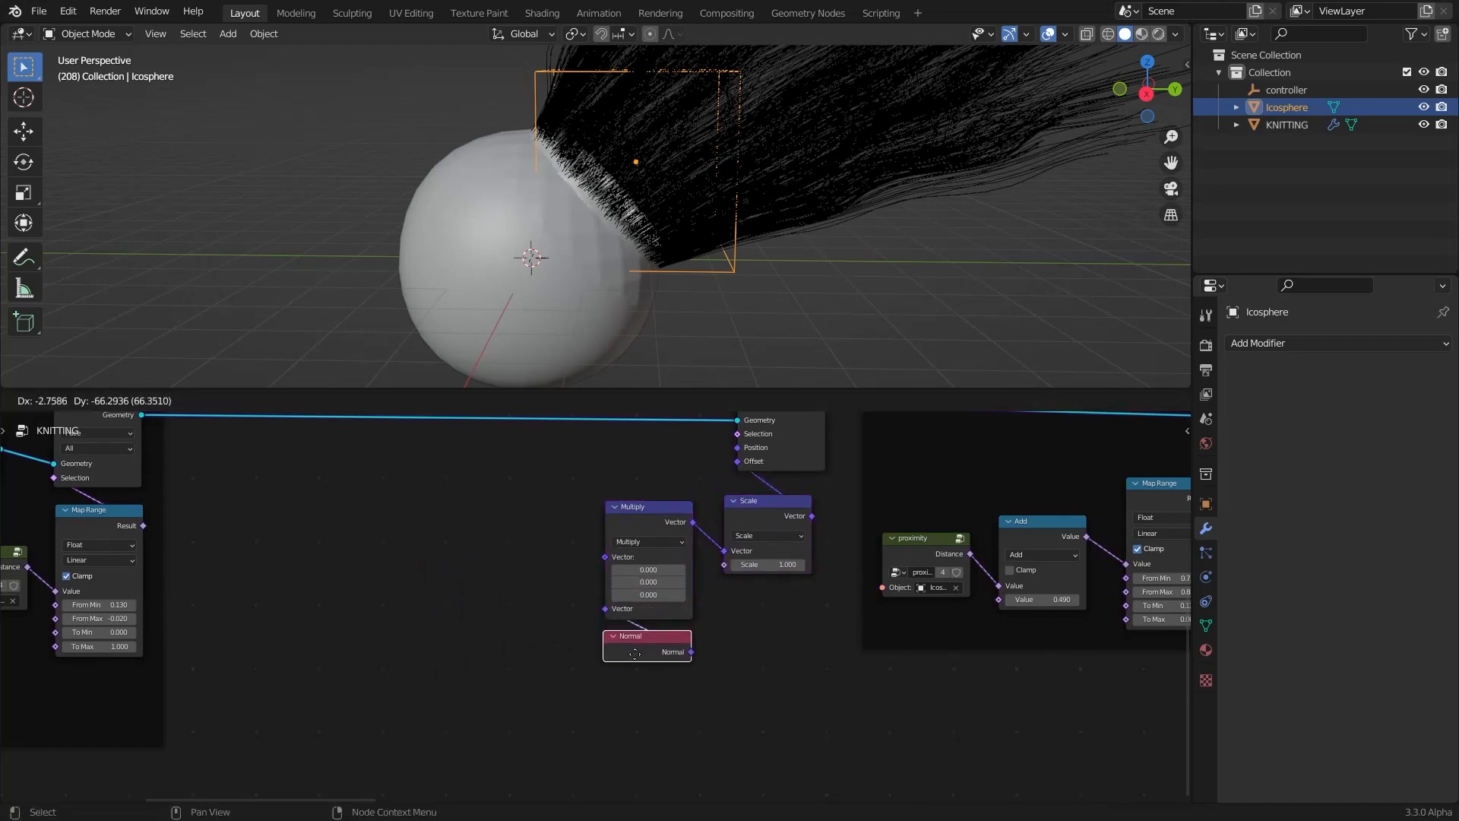
Add a Noise Texture whose Fac drives the copied Multiply node's first vector, and tidy the nodes around it
left_click_drag(485, 537, 485, 537)
type("noi")
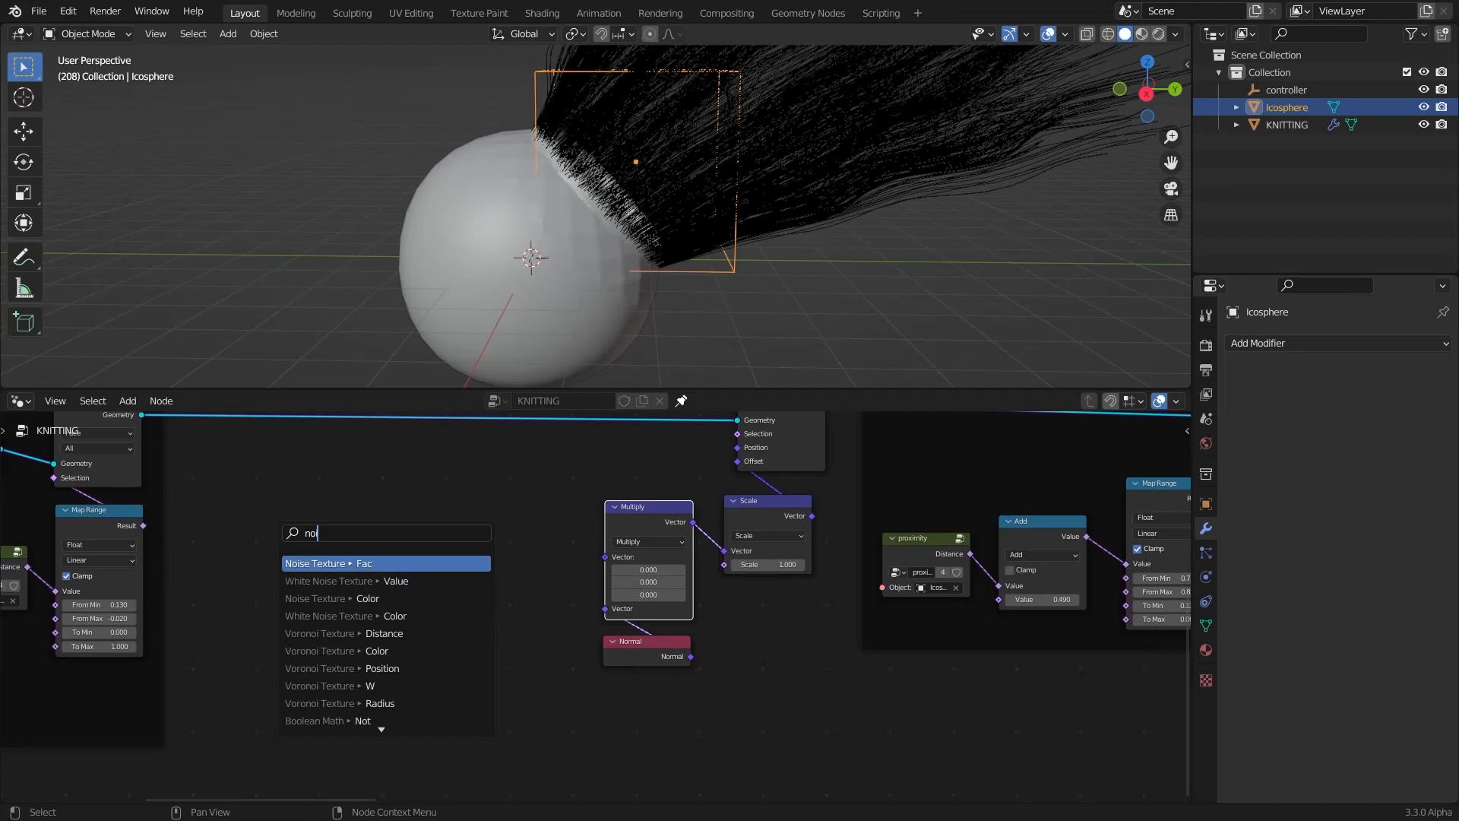
key("Return")
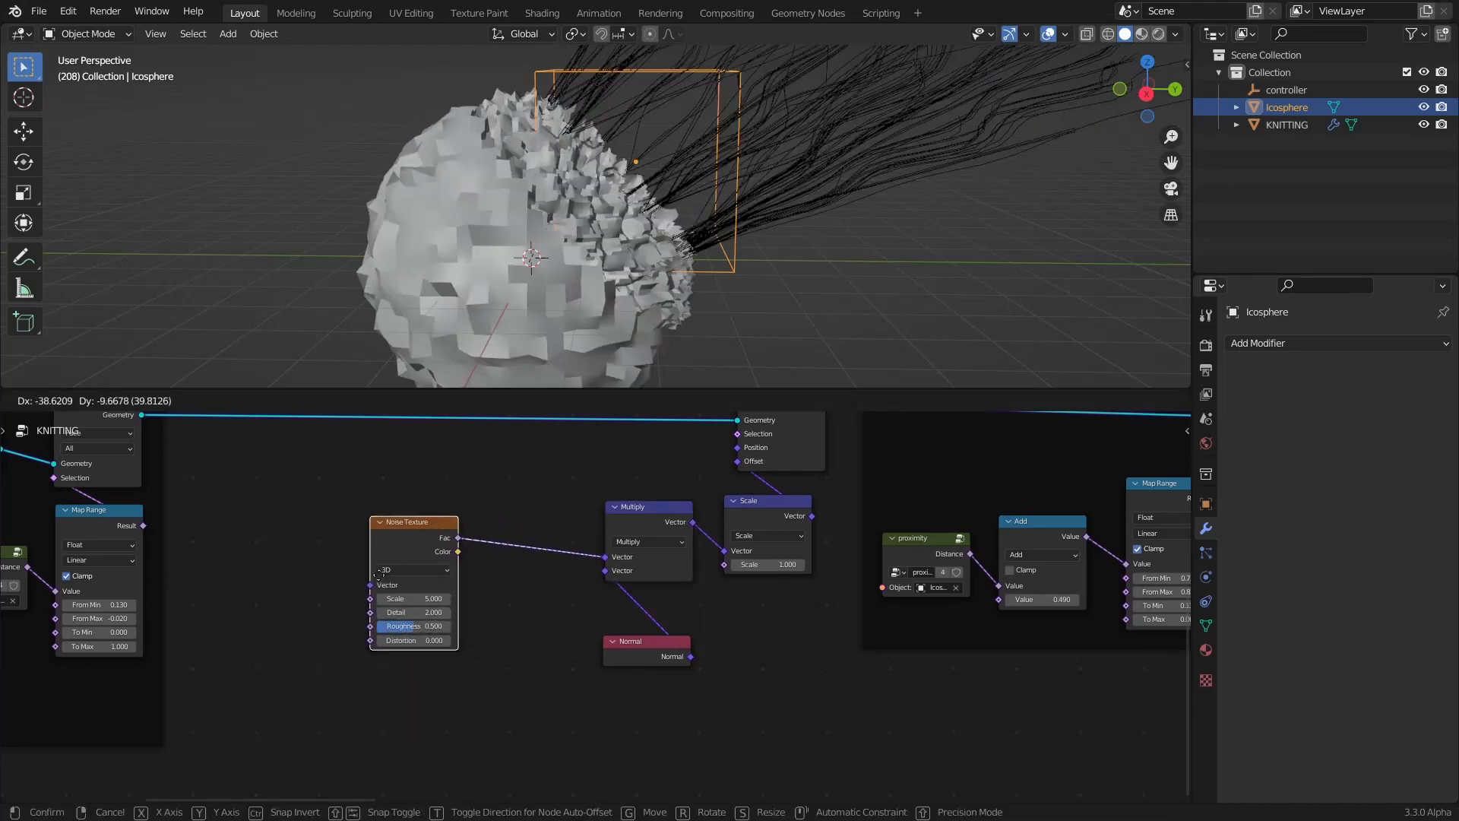
left_click(414, 578)
middle_click_drag(489, 252, 670, 342)
left_click_drag(414, 535, 410, 547)
left_click_drag(638, 642, 639, 605)
scroll(639, 603, "up", 2)
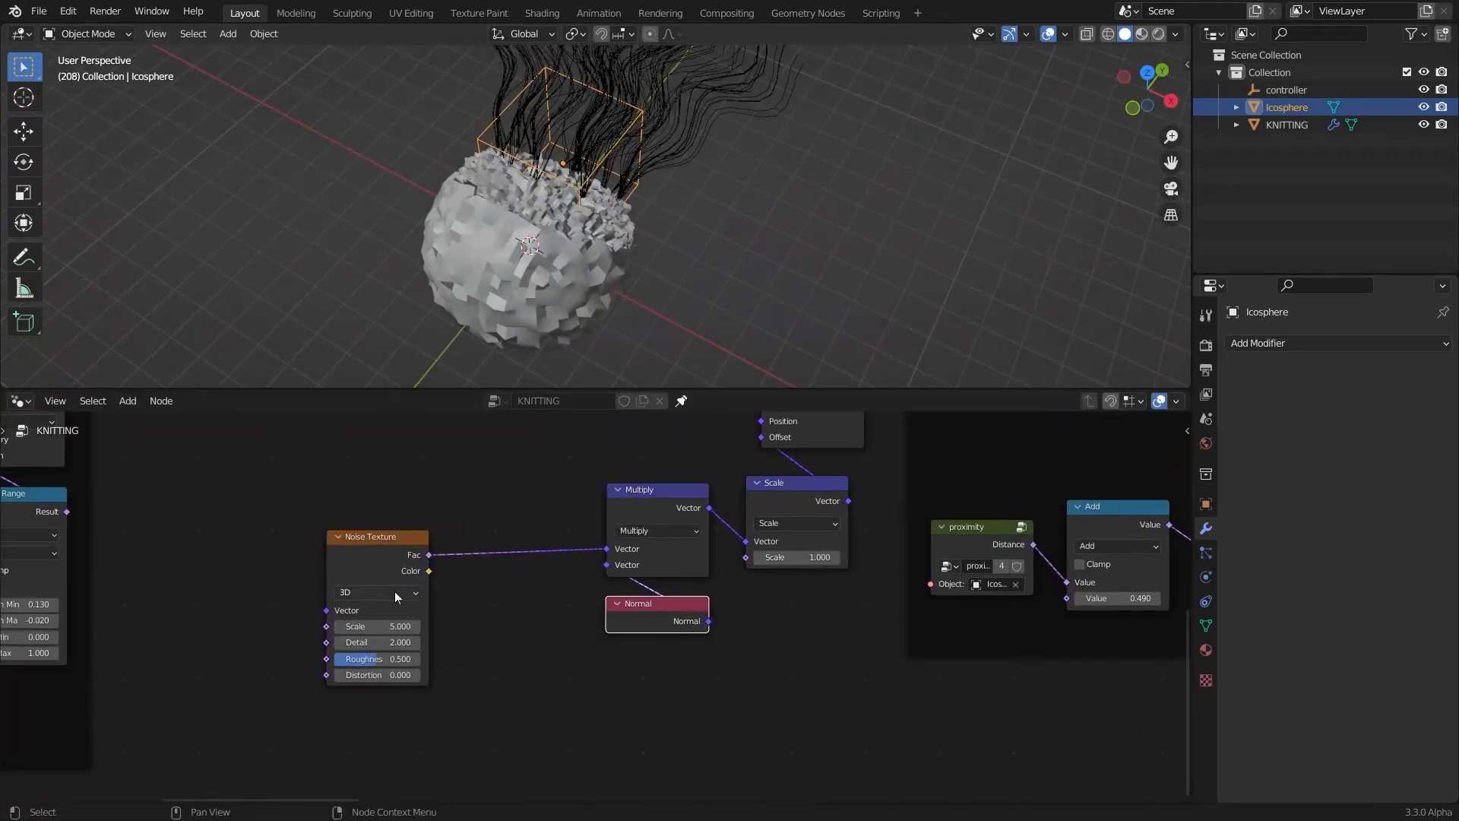
Set the Noise Texture's Scale to 0.99 and Detail to 0, and switch its dimensions to 4D
left_click_drag(377, 627, 346, 627)
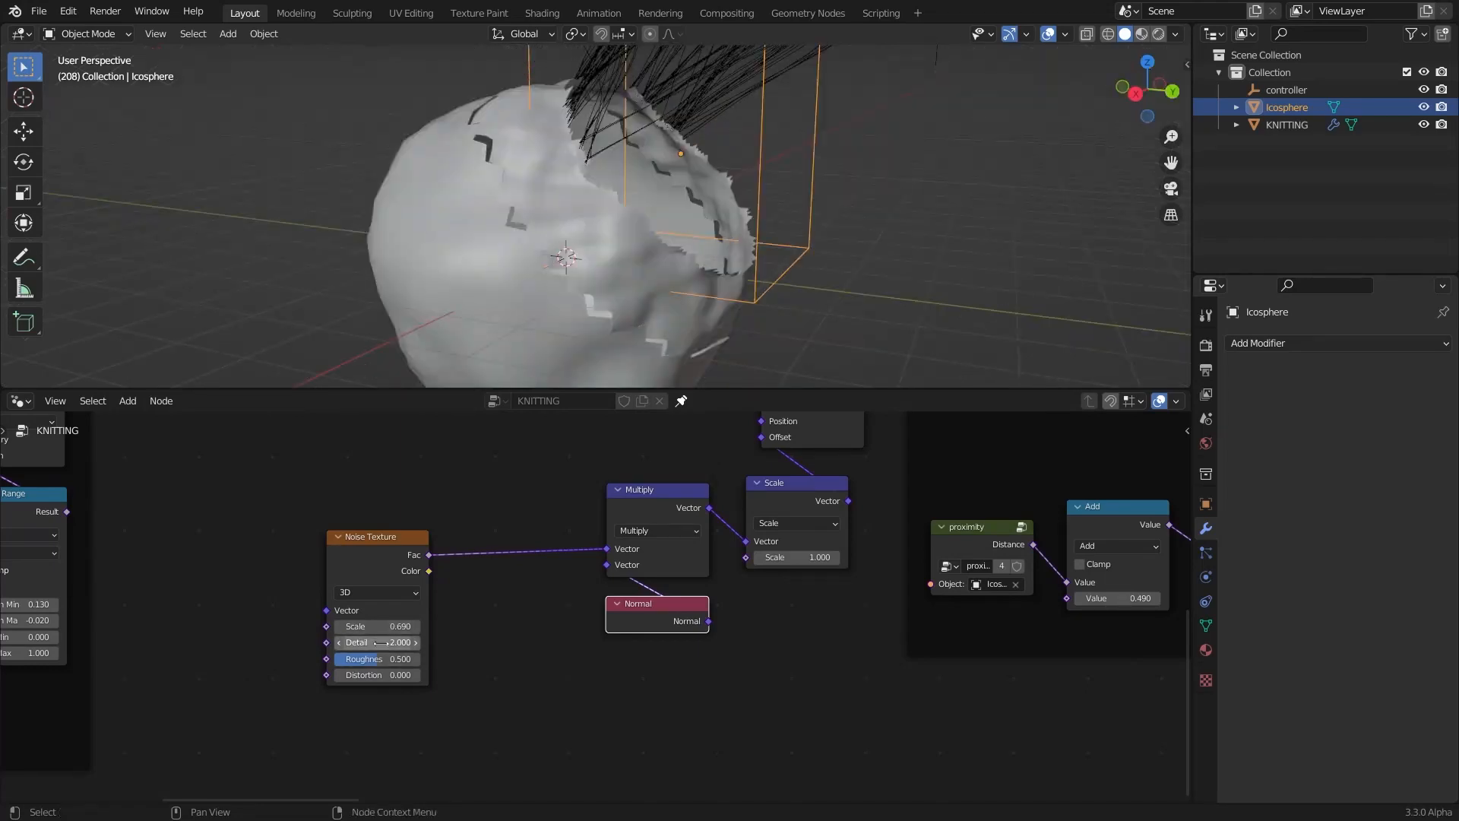
mouse_move(378, 642)
left_mouse_down()
mouse_move(365, 642)
mouse_move(394, 626)
left_mouse_up()
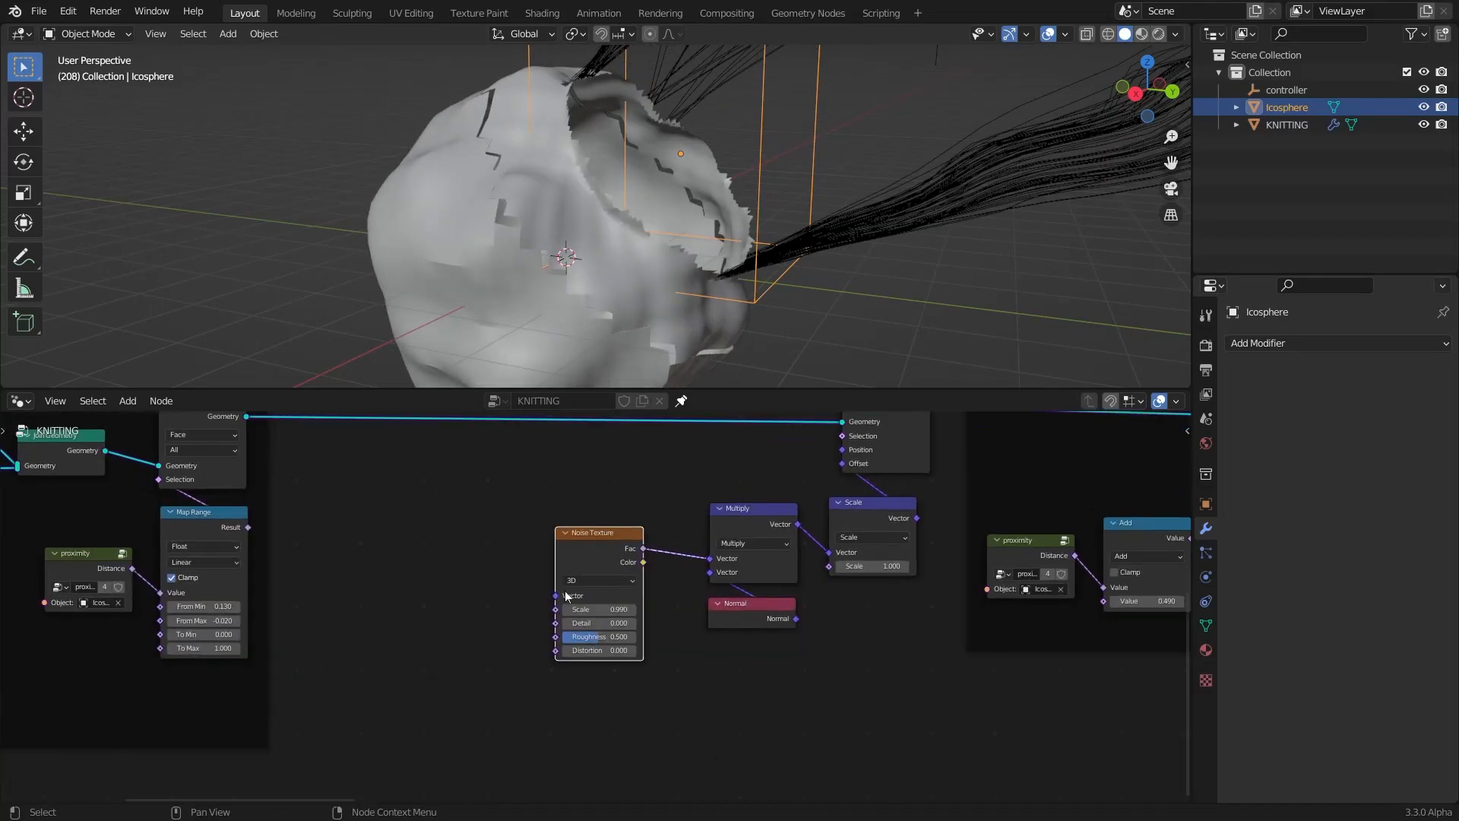
scroll(566, 596, "up", 1)
left_click(589, 575)
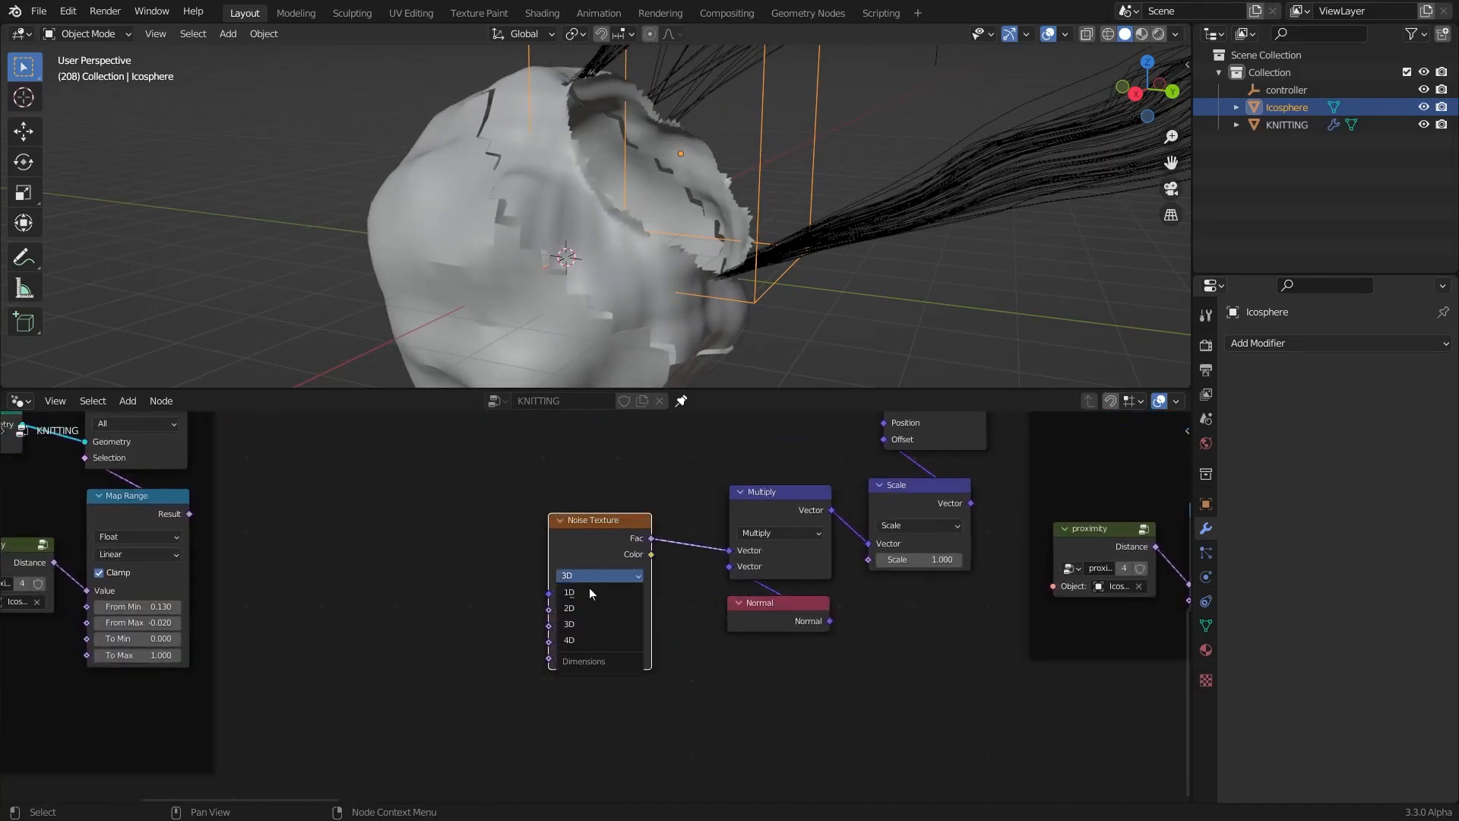
left_click(591, 641)
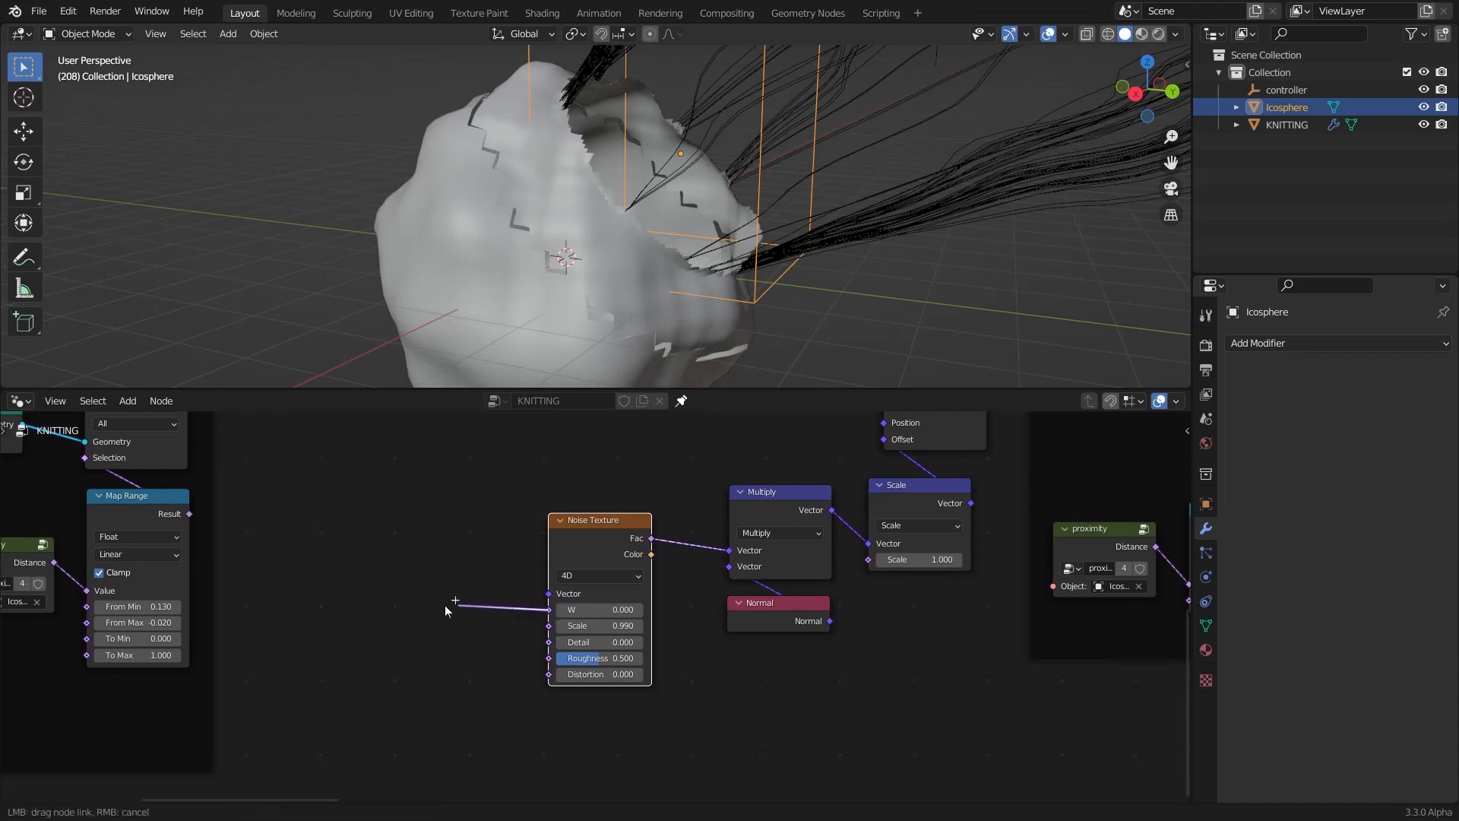
Add a Scene Time node with Seconds linked to the Noise Texture's W input and place it above the texture
left_click_drag(446, 606, 446, 606)
type("sce")
key("Return")
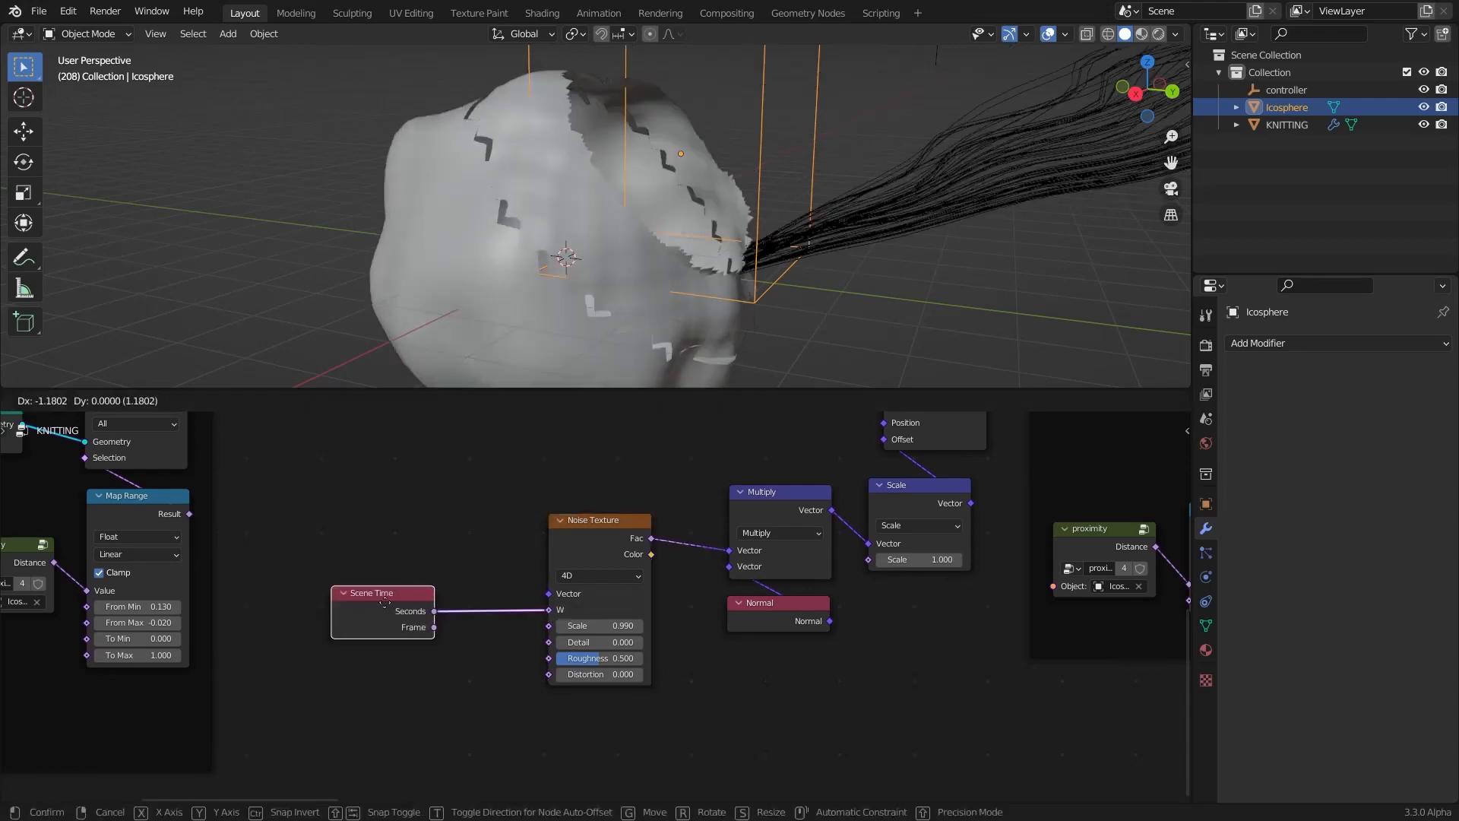
left_click(583, 487)
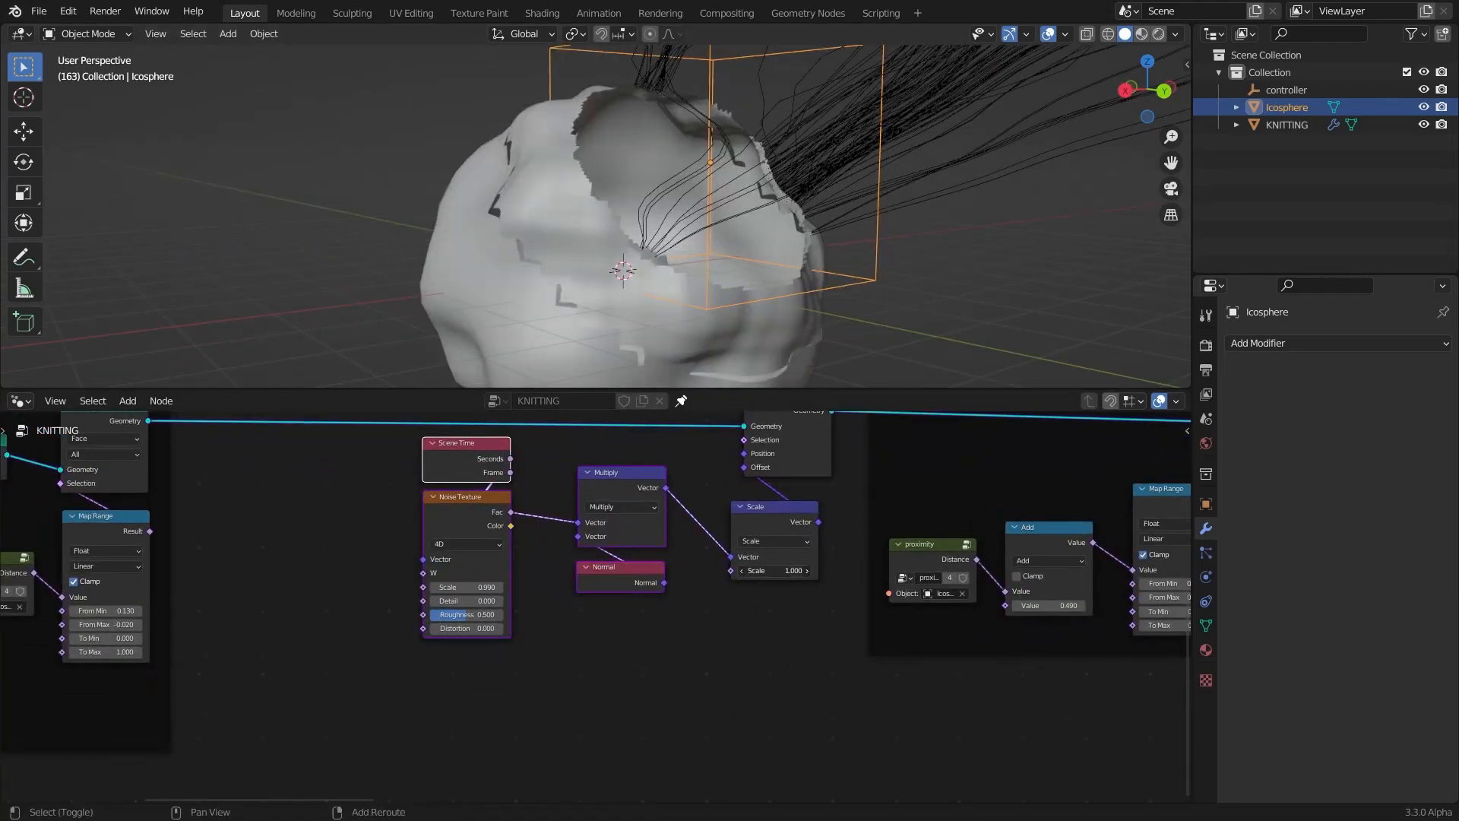
Drive the copied Scale node's Scale input with a new Map Range fed by the Distance of a duplicated proximity node
left_click(741, 571)
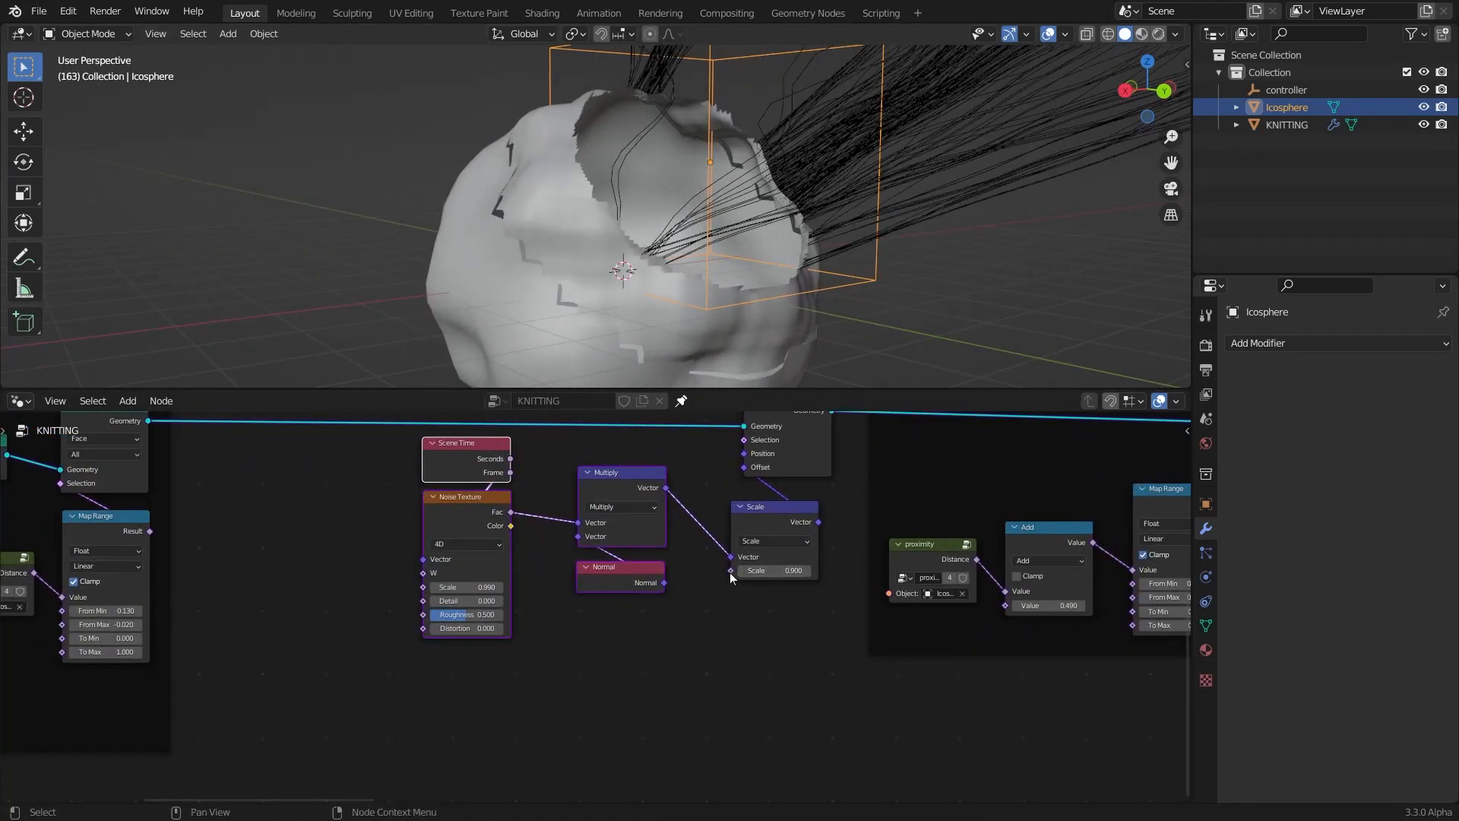
left_click_drag(730, 571, 456, 608)
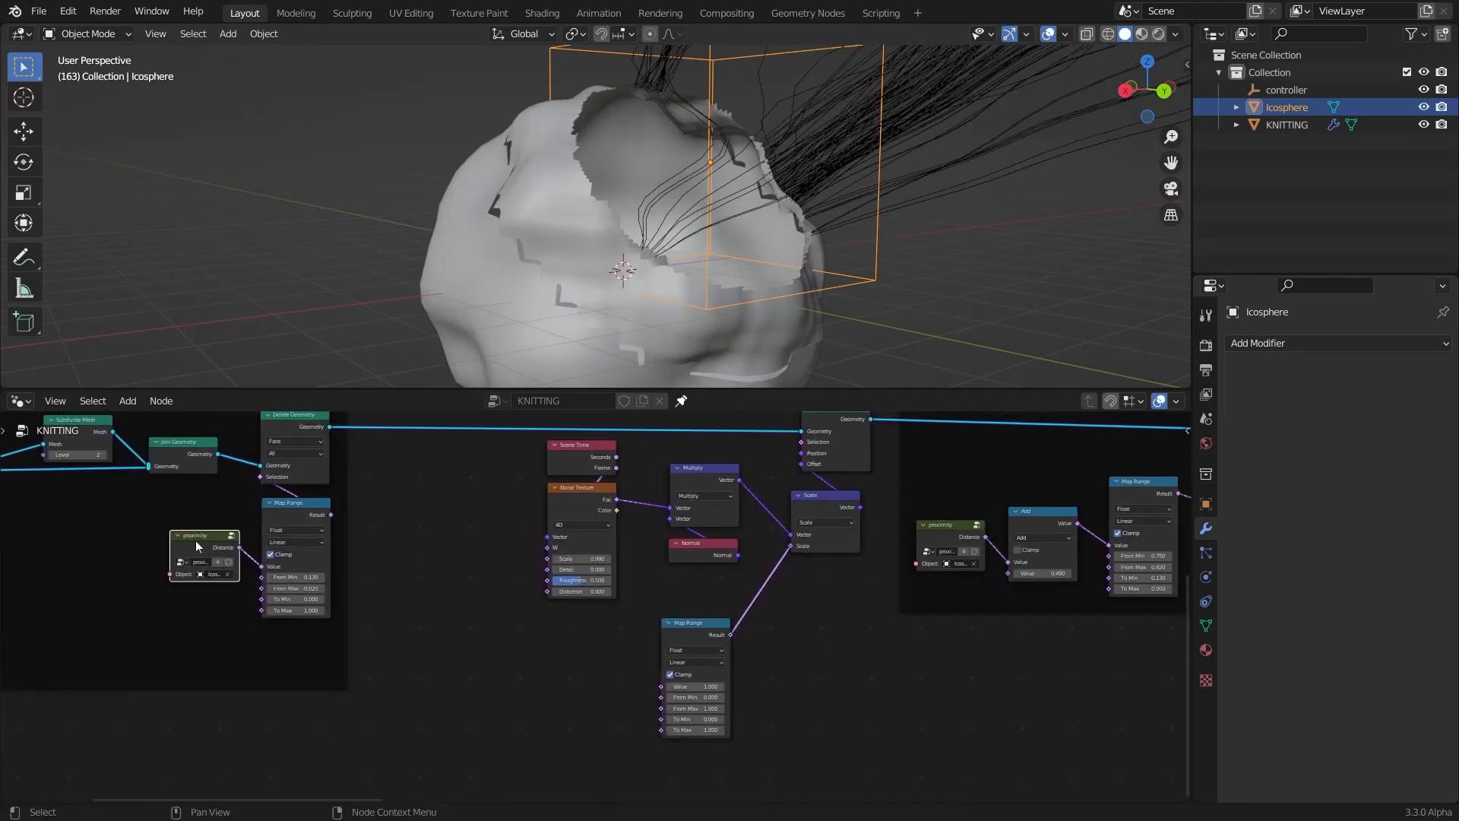
left_click_drag(222, 684, 212, 742)
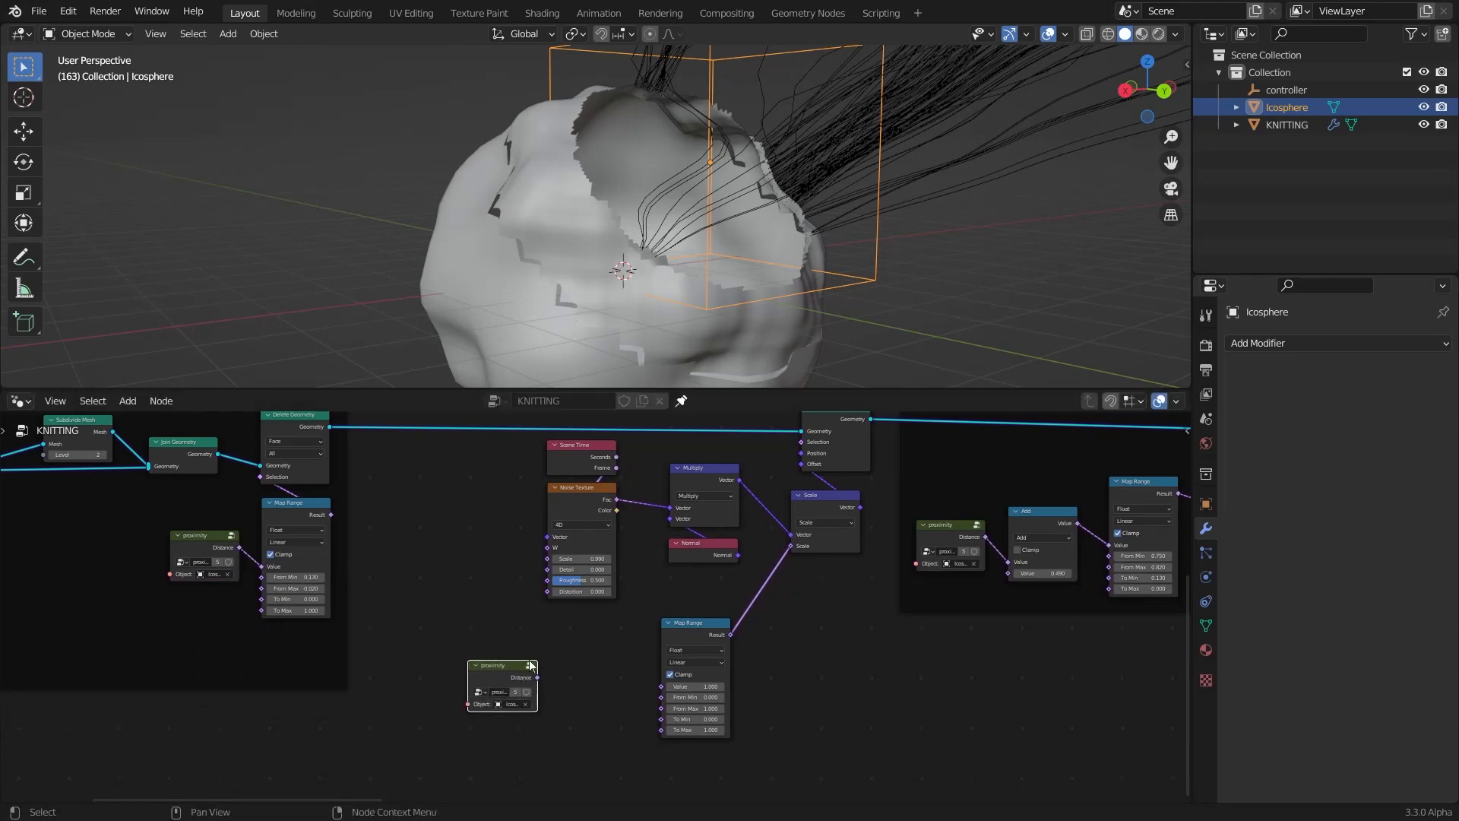
scroll(547, 669, "up", 2)
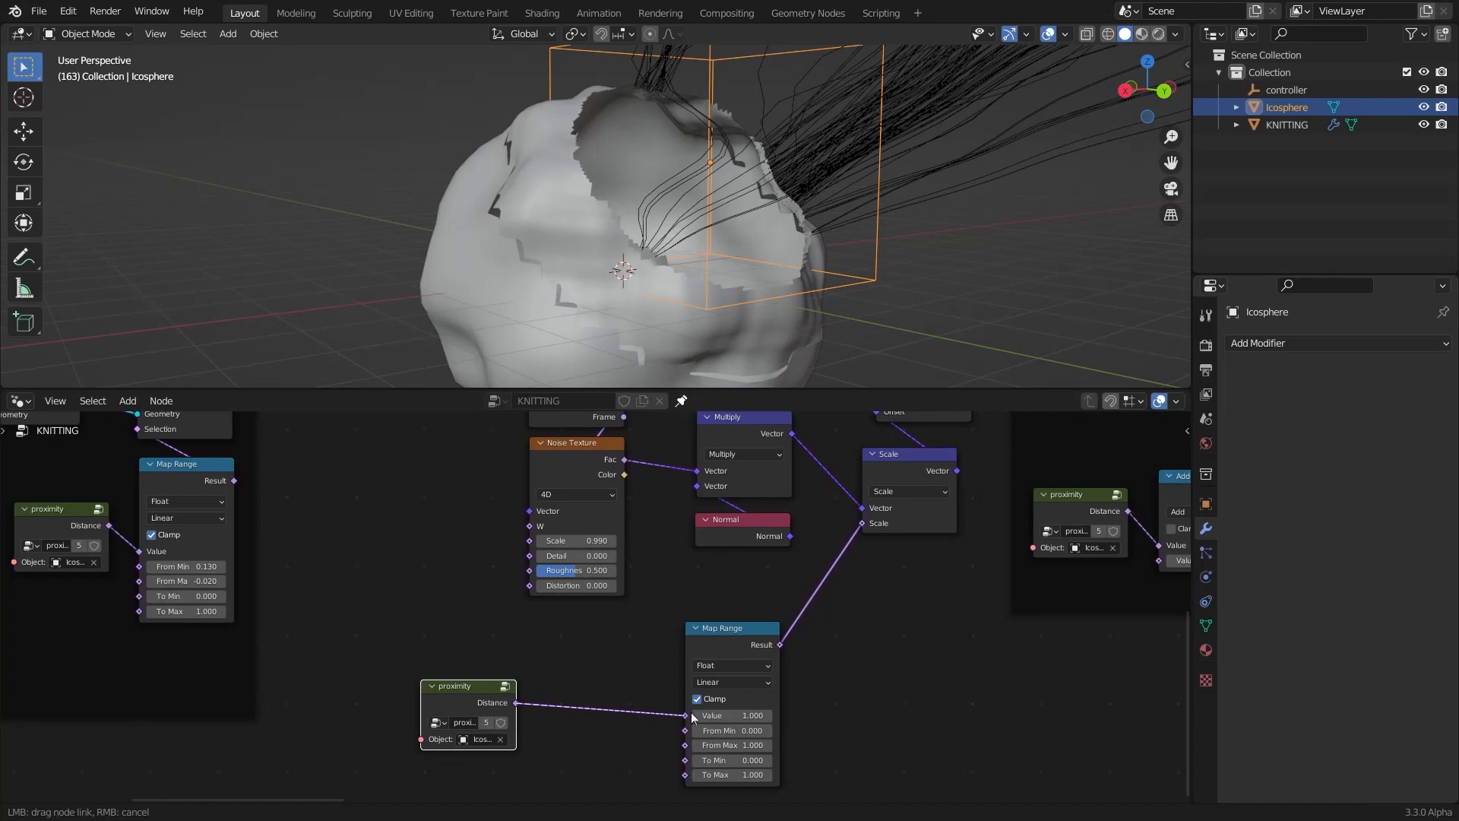
left_click_drag(693, 718, 690, 717)
Tune the new Map Range to From Min 0.86, From Max 0.45, To Max 0.13, and the Noise Texture to Scale 2.02, Detail 1.04
scroll(602, 596, "down", 2)
scroll(600, 270, "down", 2)
middle_click_drag(600, 271, 681, 299)
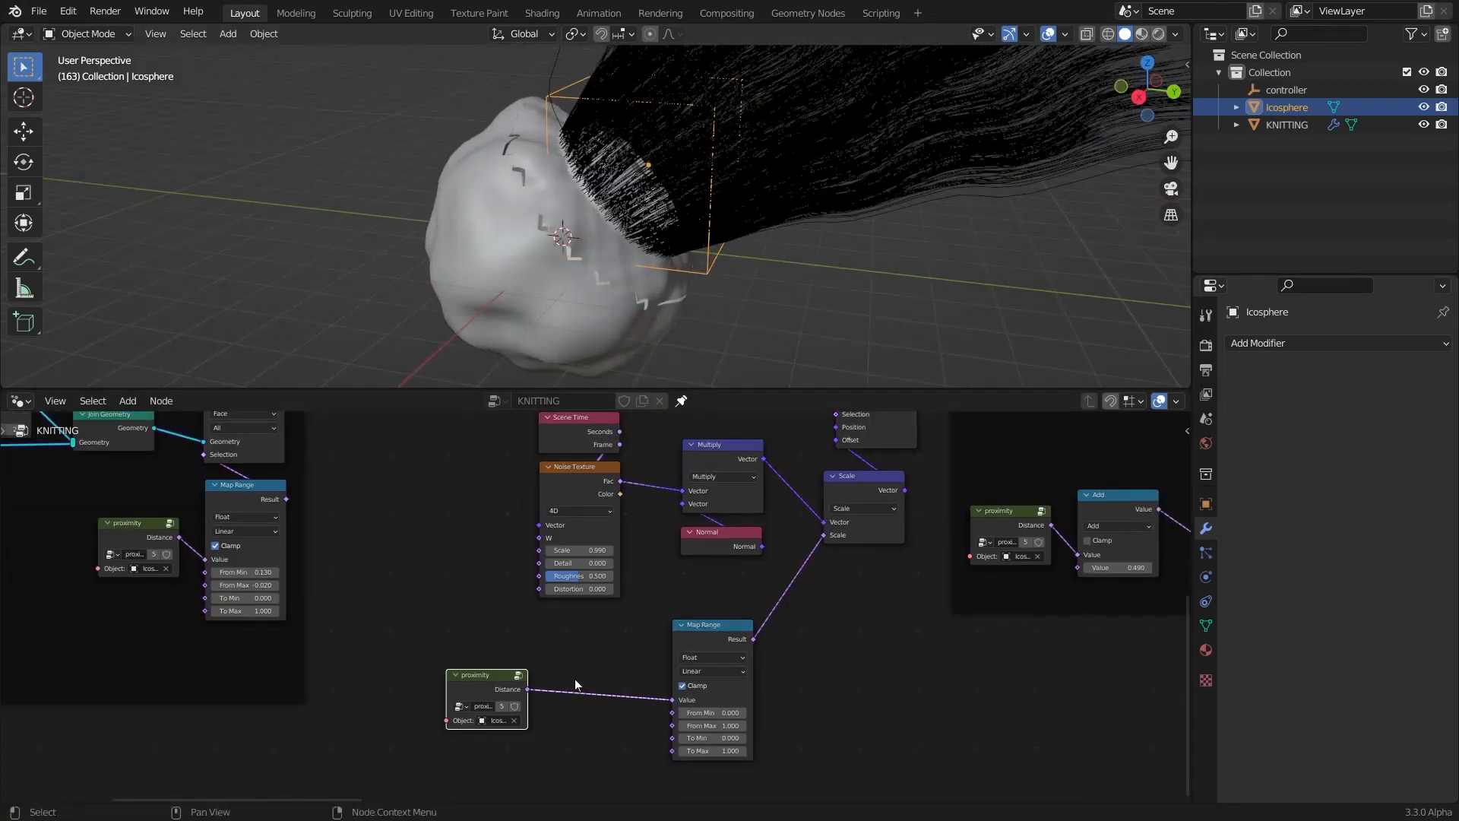
scroll(577, 684, "up", 3)
middle_click_drag(575, 685, 537, 616)
mouse_move(720, 647)
left_mouse_down()
mouse_move(809, 648)
mouse_move(722, 648)
left_mouse_up()
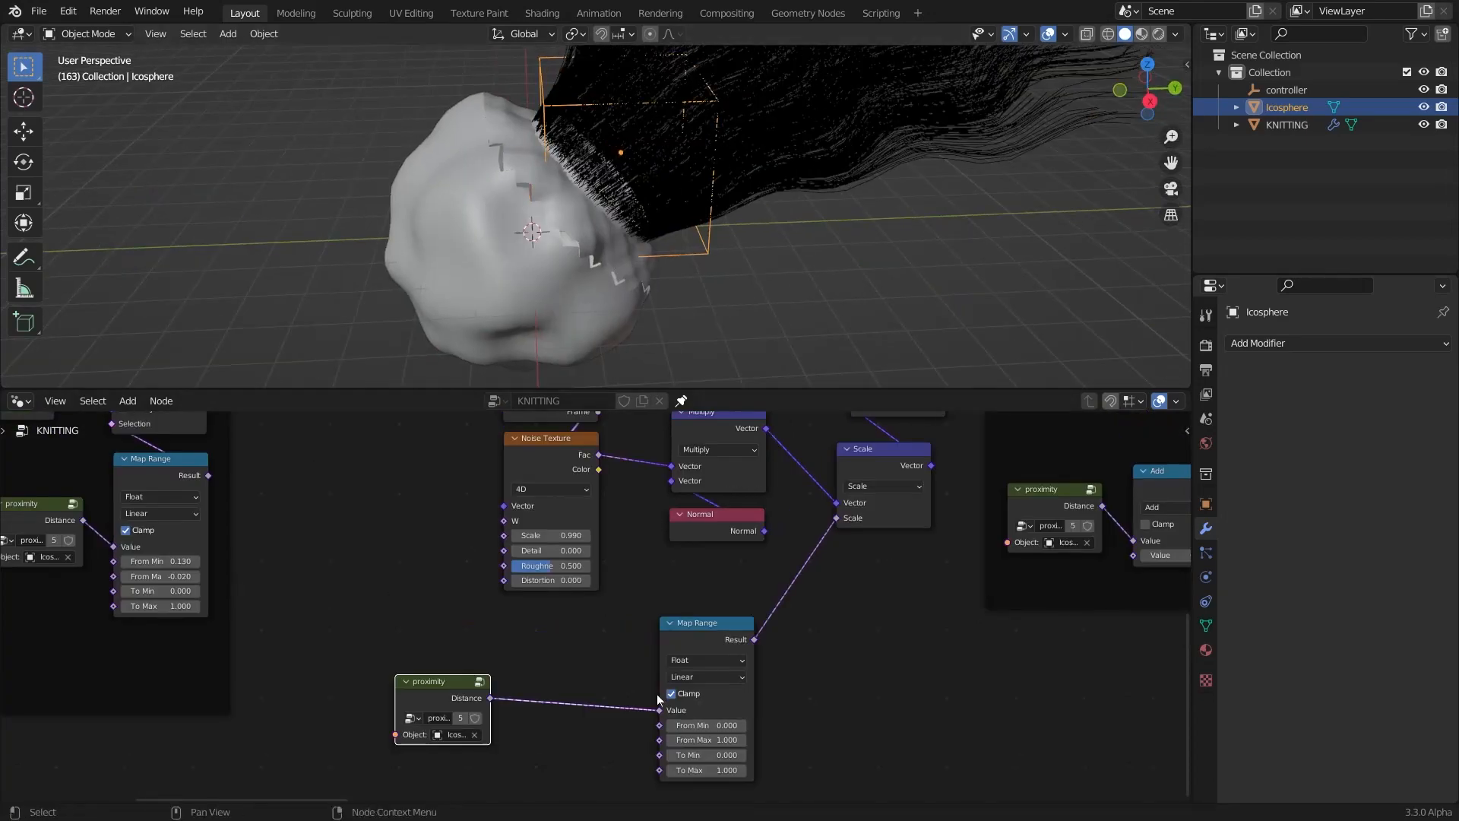
middle_click_drag(660, 696, 650, 602)
scroll(649, 602, "up", 1)
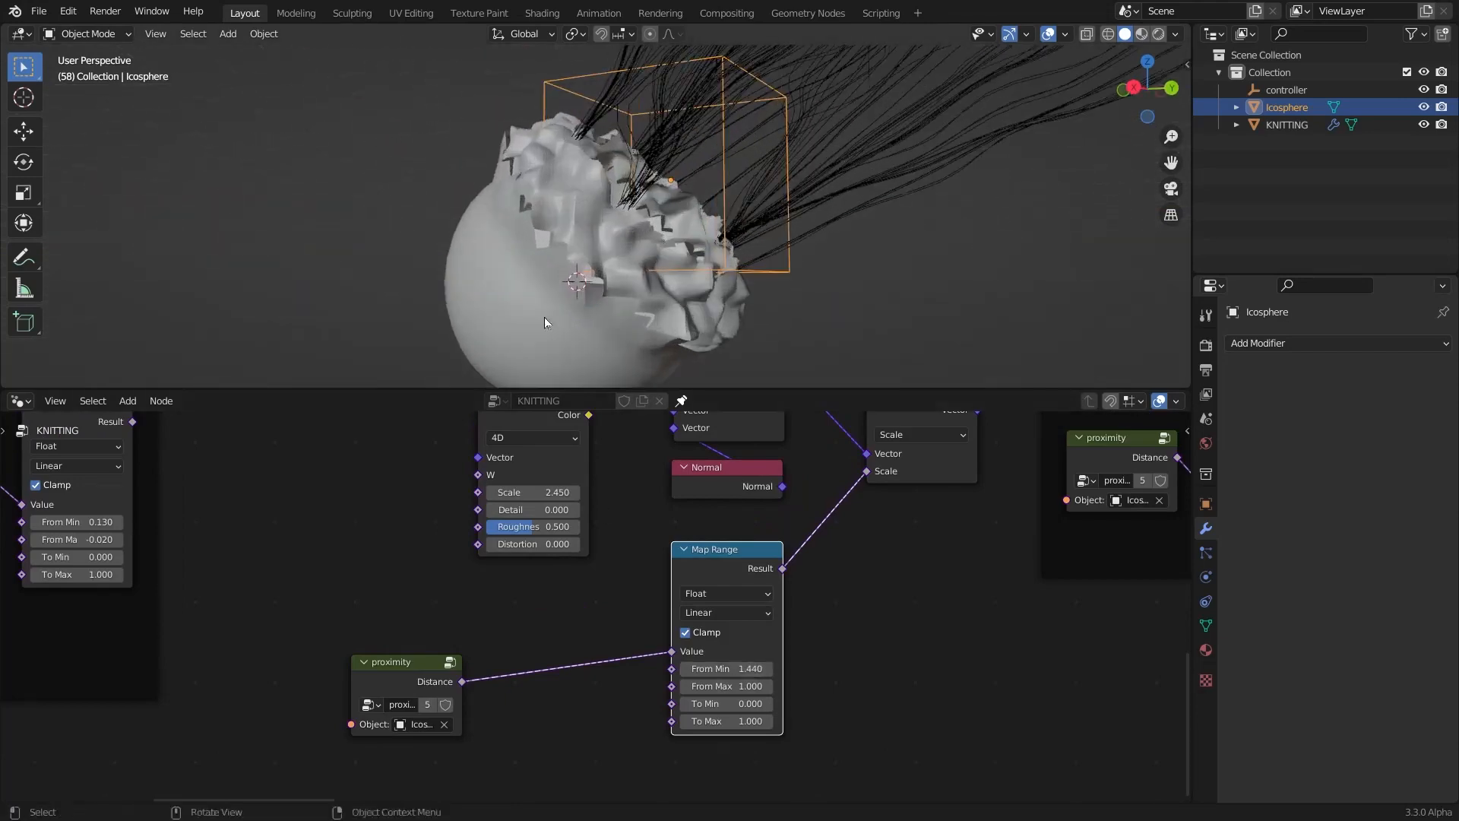
left_click_drag(727, 685, 692, 720)
middle_click_drag(646, 296, 599, 281)
left_click_drag(737, 721, 712, 720)
mouse_move(525, 335)
middle_mouse_down()
mouse_move(448, 260)
mouse_move(523, 350)
middle_mouse_up()
Move the duplicated proximity node closer to its Map Range and play the animation with the thread roots in close view
scroll(523, 350, "down", 3)
left_click_drag(401, 682, 524, 649)
scroll(436, 231, "up", 1)
middle_click_drag(437, 230, 570, 243)
scroll(502, 163, "up", 4)
key("space")
Move the Scene Time node away from the Noise Texture to leave room for another node between them
middle_click_drag(464, 433, 525, 660)
scroll(524, 660, "down", 3)
scroll(575, 625, "up", 4)
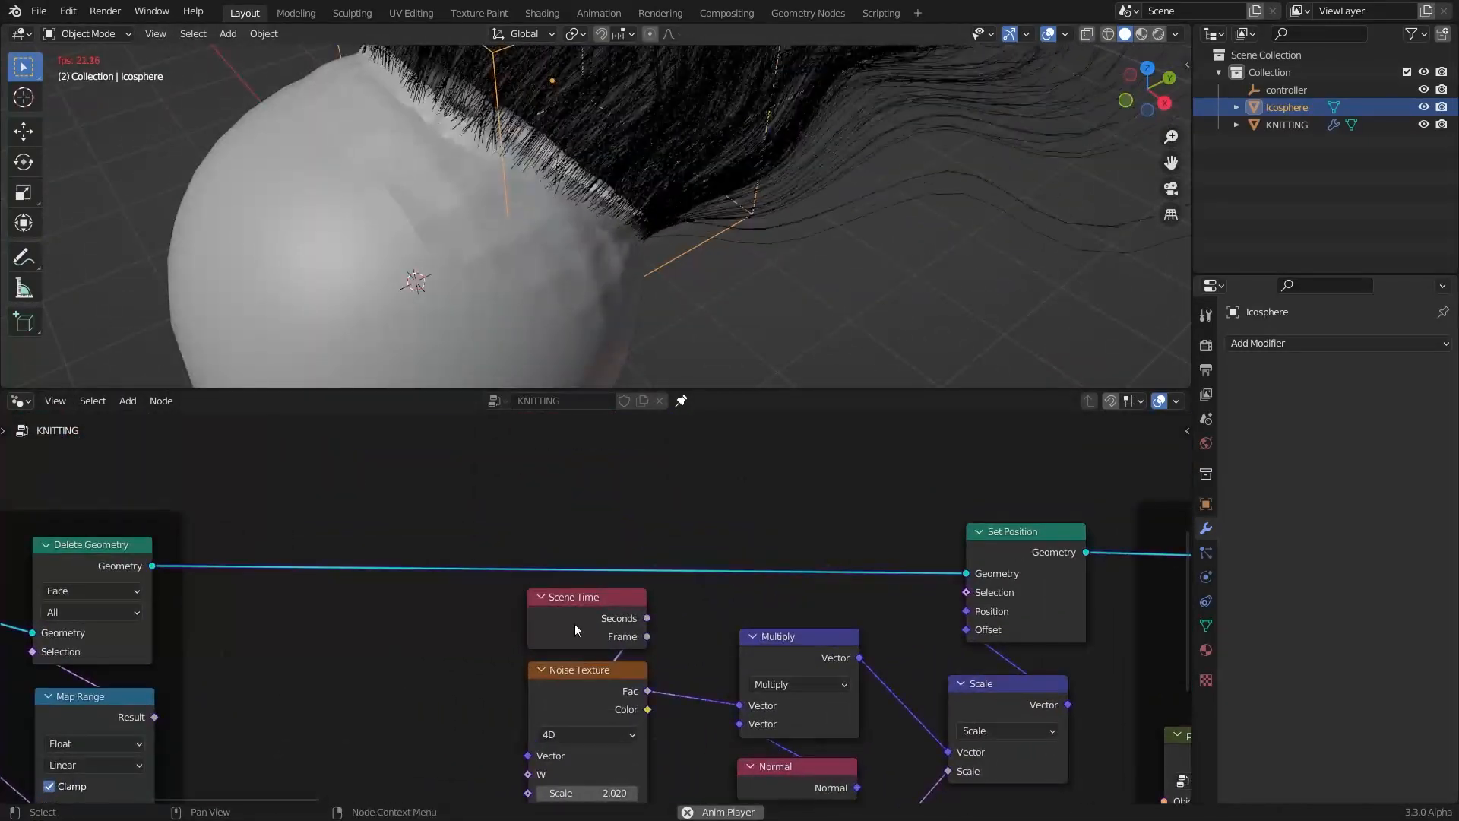
left_click_drag(538, 621, 339, 732)
scroll(339, 731, "down", 3)
middle_click_drag(339, 731, 590, 571)
left_click_drag(600, 579, 487, 643)
key("shift+a")
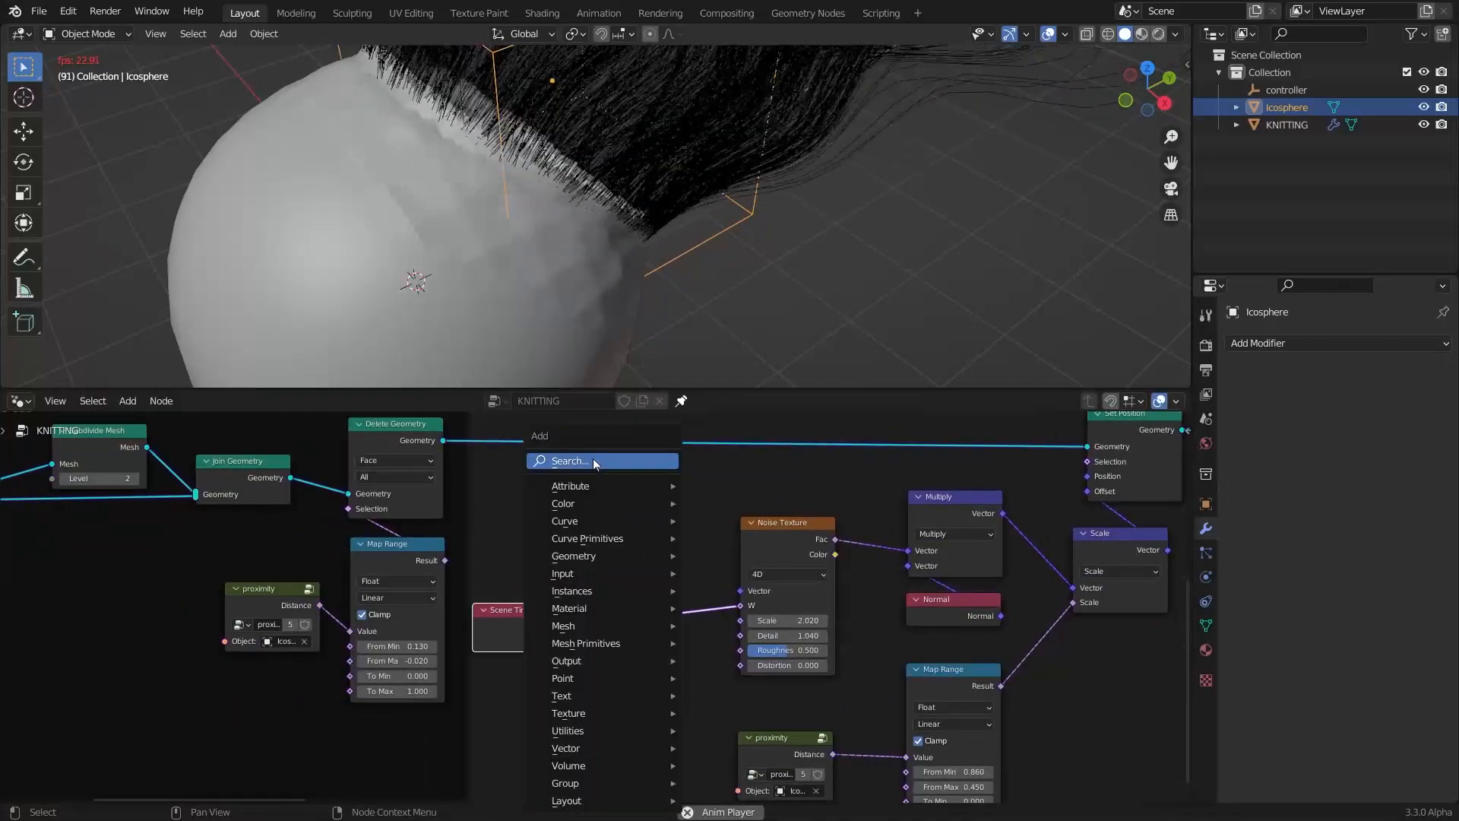
type("mix")
key("Return")
left_click(628, 491)
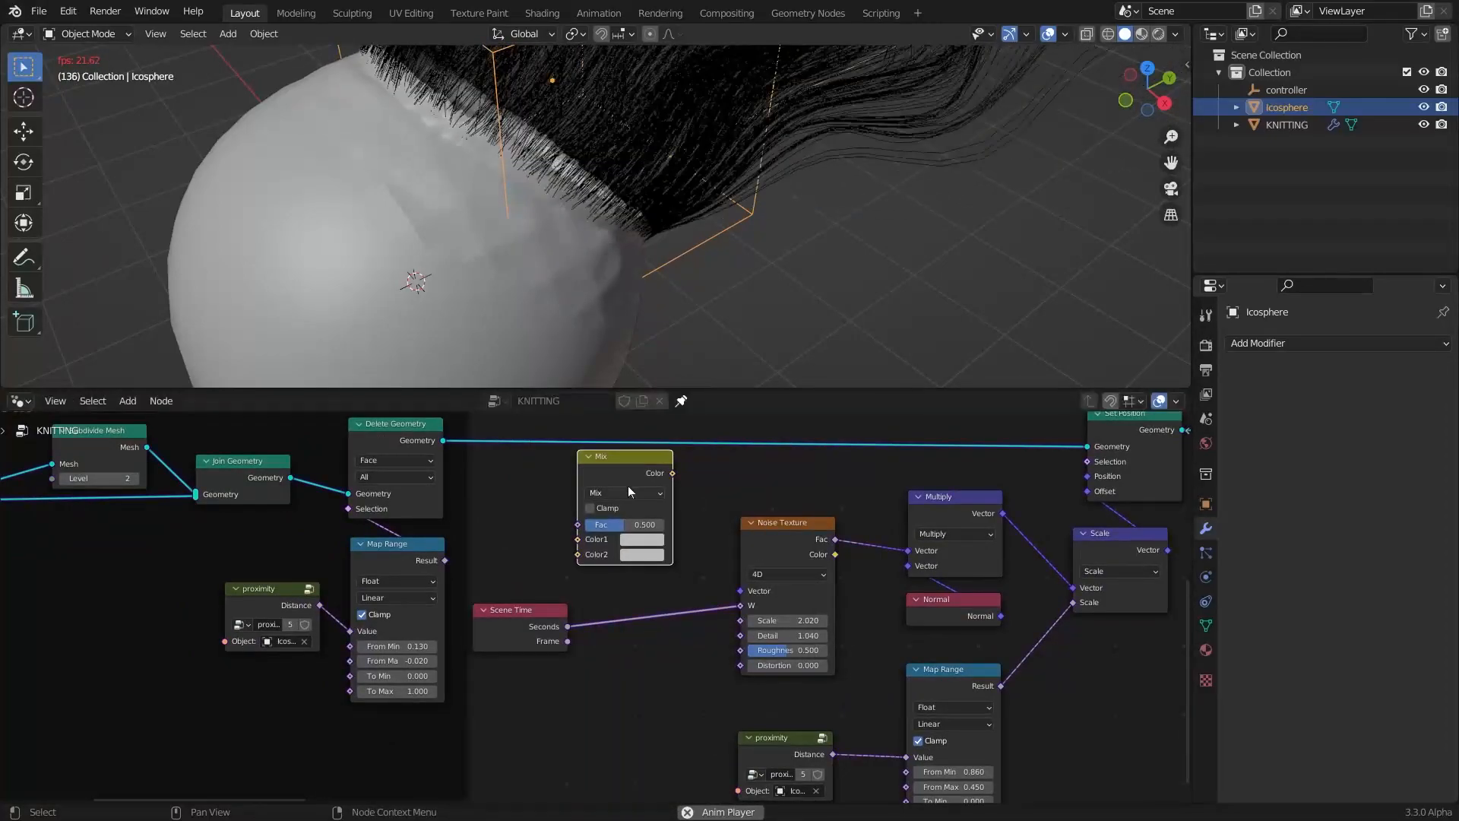
key("x")
Insert a Math node between Scene Time and the Noise Texture's W input and set its operation to Multiply
key("shift+a")
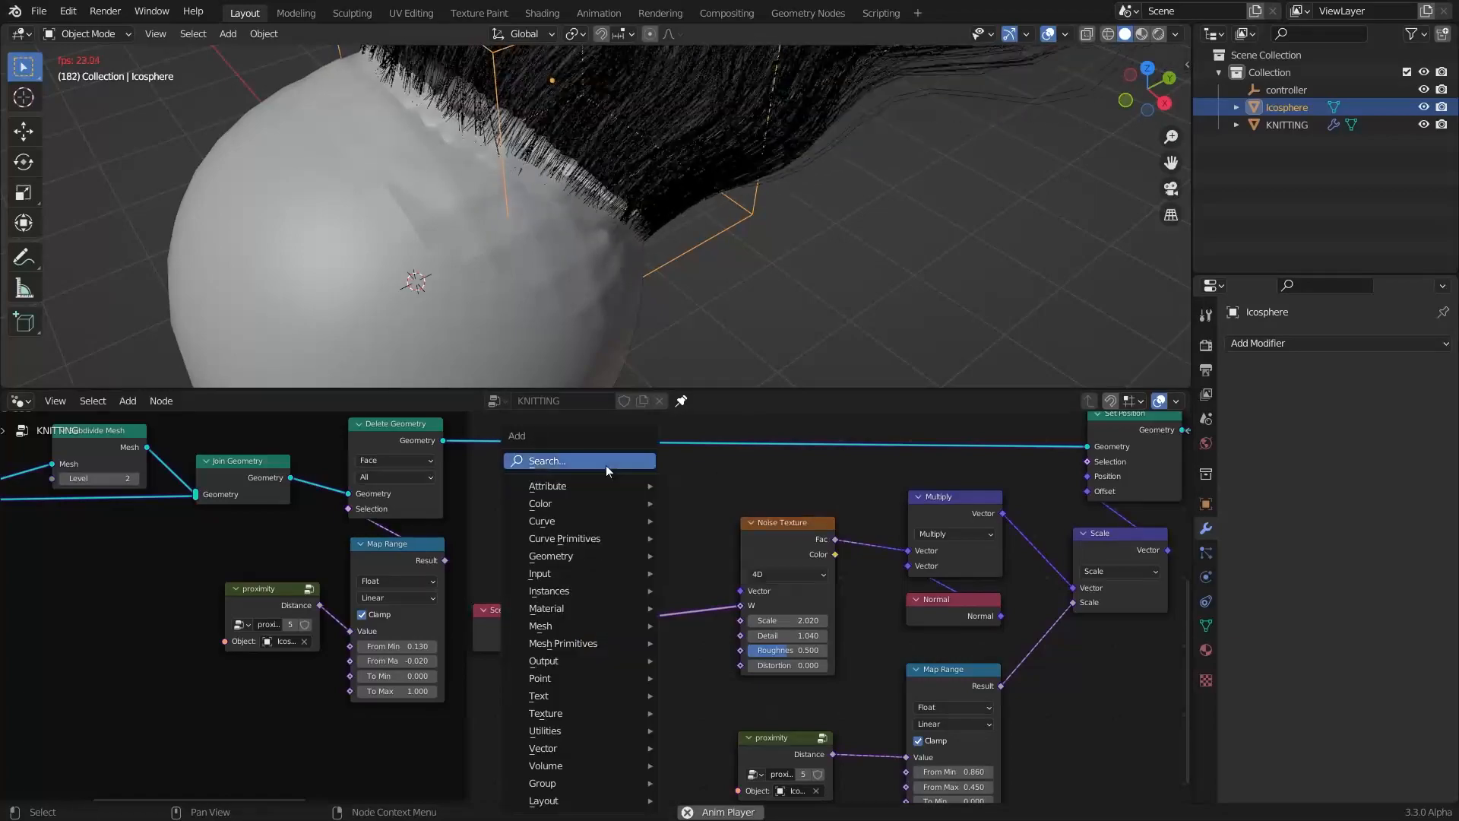
type("math")
key("Return")
left_click(663, 604)
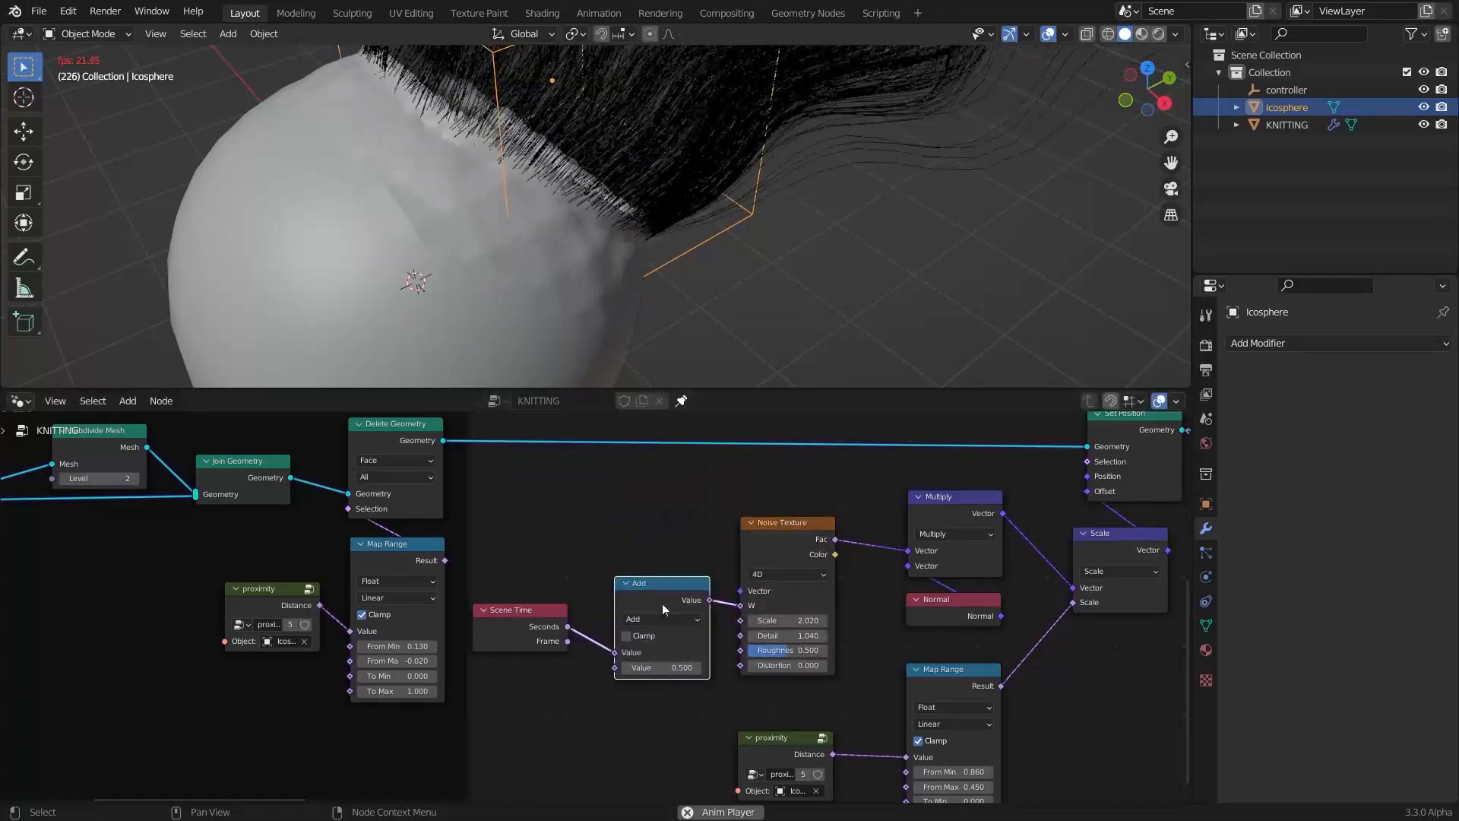
left_click(649, 616)
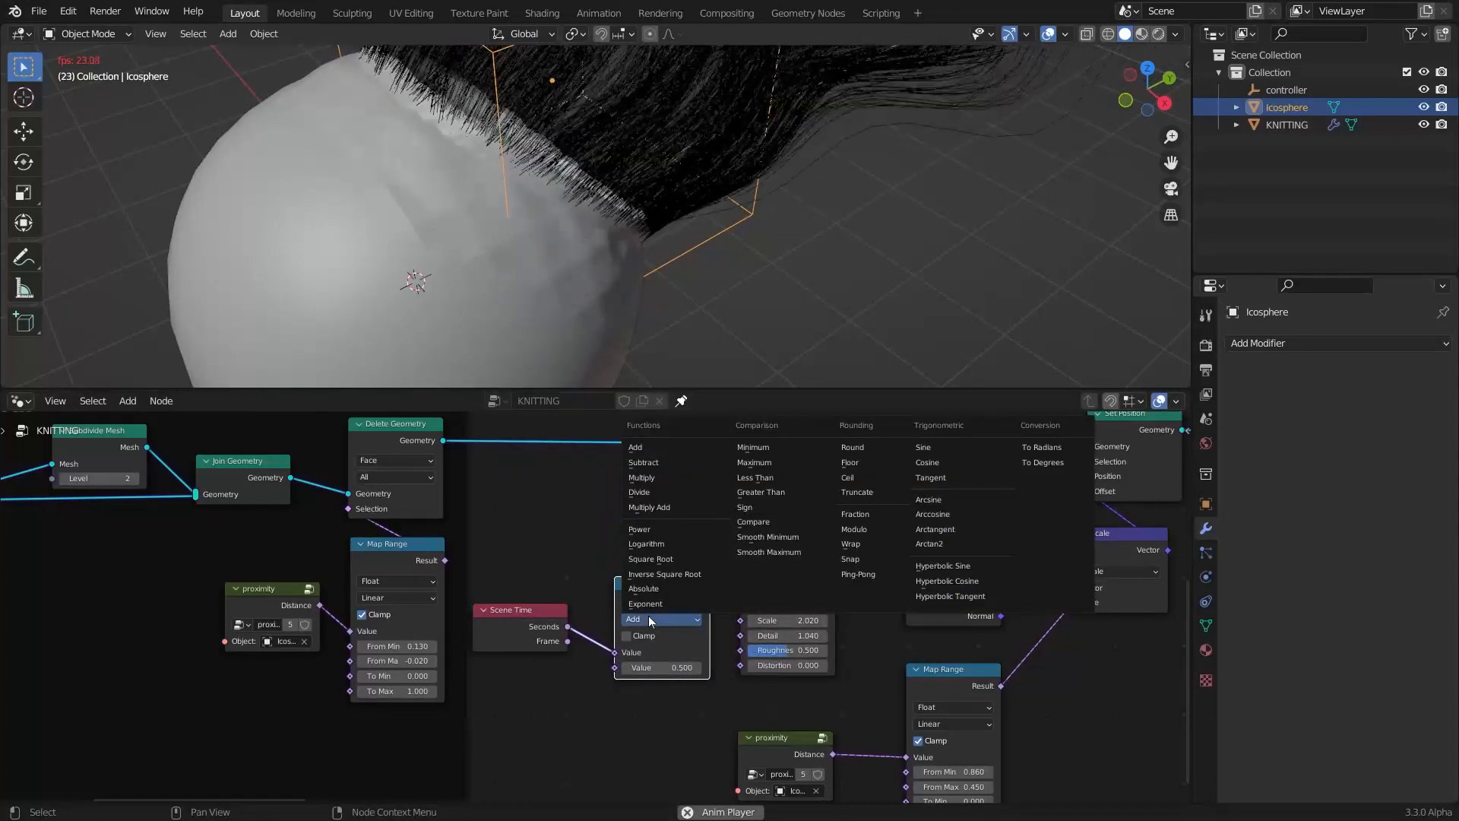
left_click(641, 477)
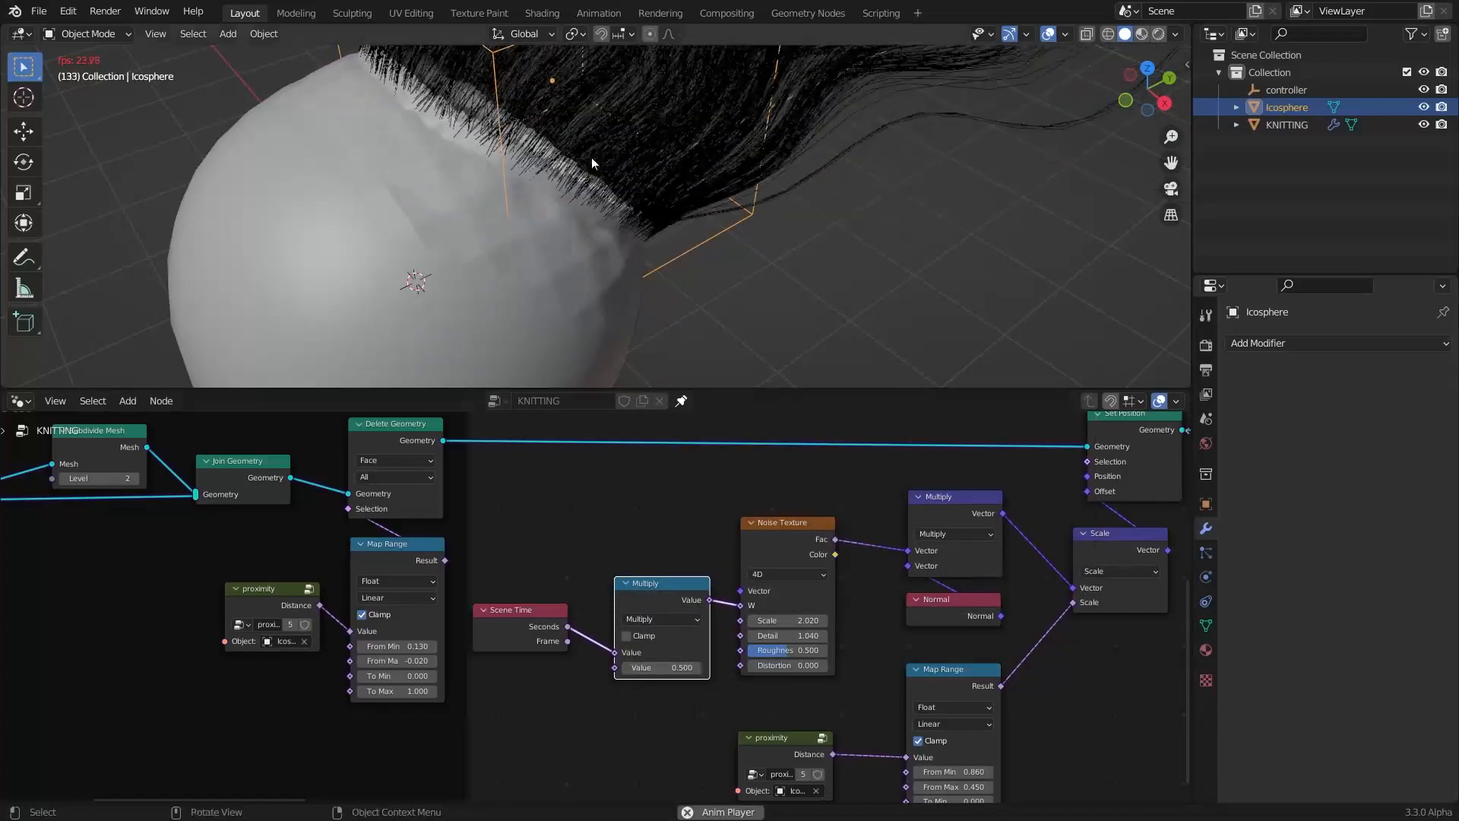
Raise the To Max of the Map Range driving the surface noise to 0.53
scroll(592, 158, "down", 4)
middle_click_drag(588, 154, 461, 85)
middle_click_drag(503, 245, 531, 234)
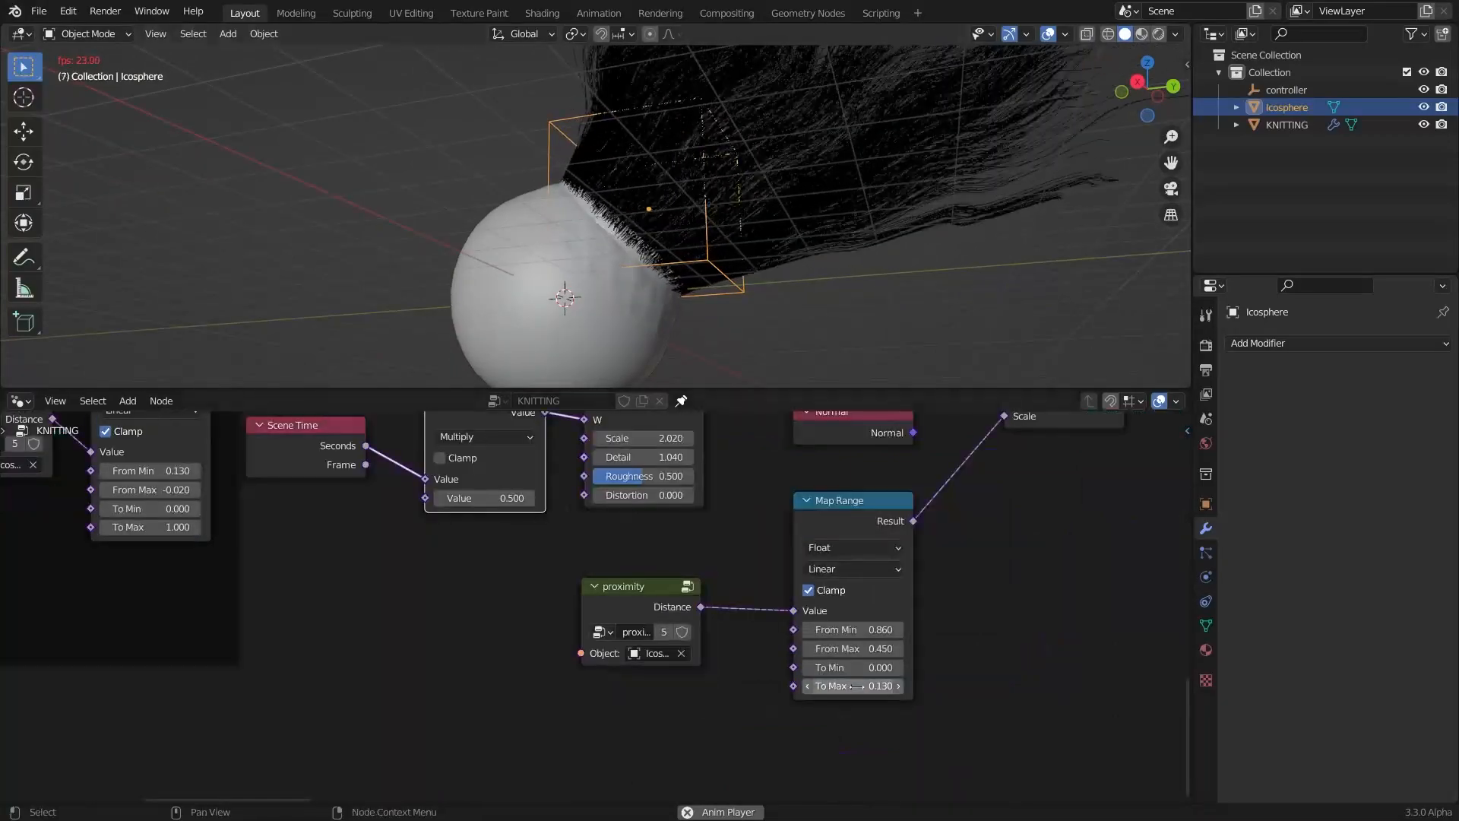
mouse_move(851, 685)
left_mouse_down()
mouse_move(828, 686)
mouse_move(874, 685)
left_mouse_up()
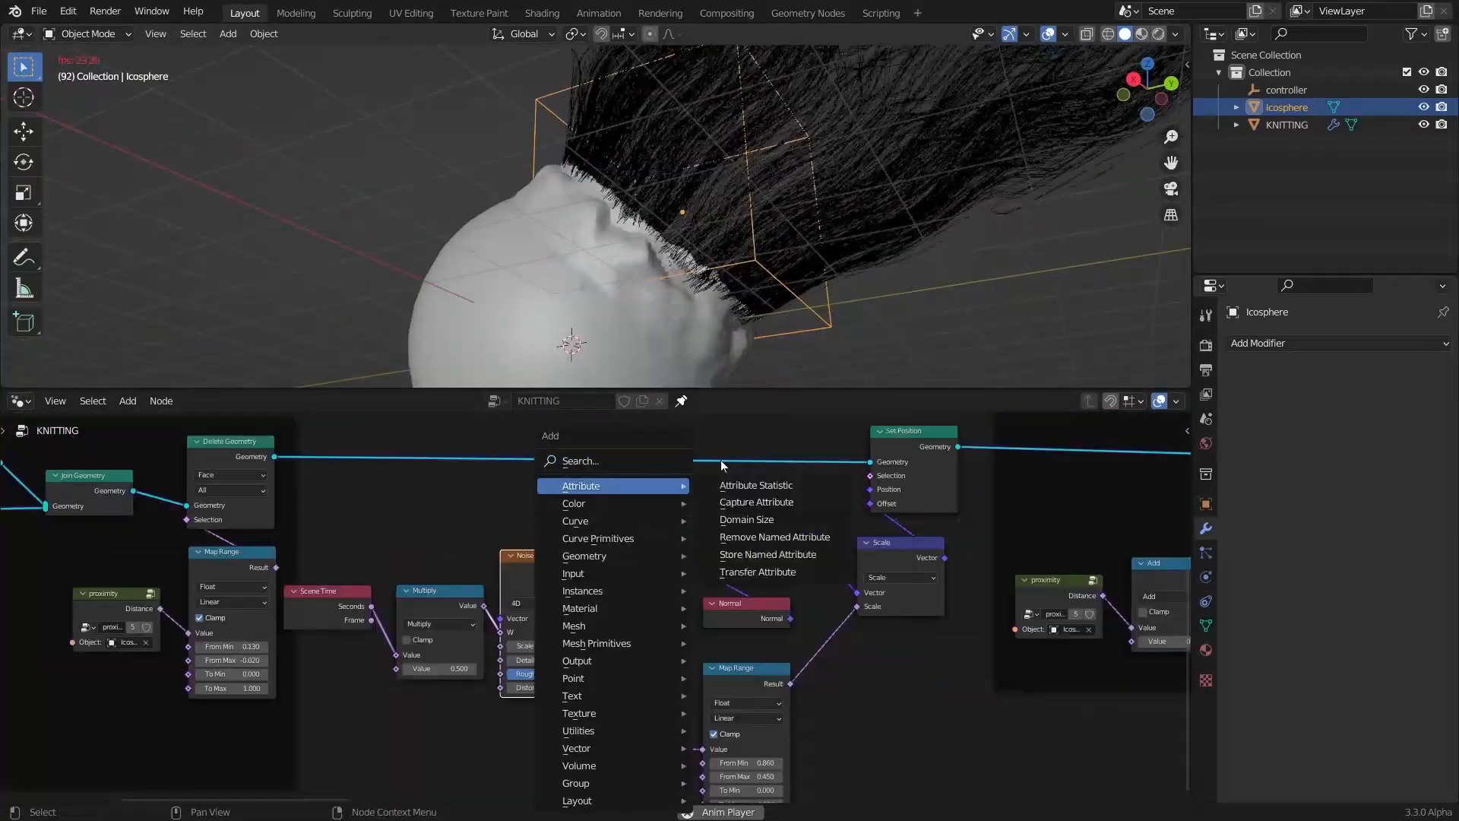
Insert a Vector Math node set to Subtract between the Noise Texture and the Multiply node, and inspect the sphere's rim
left_click(760, 523)
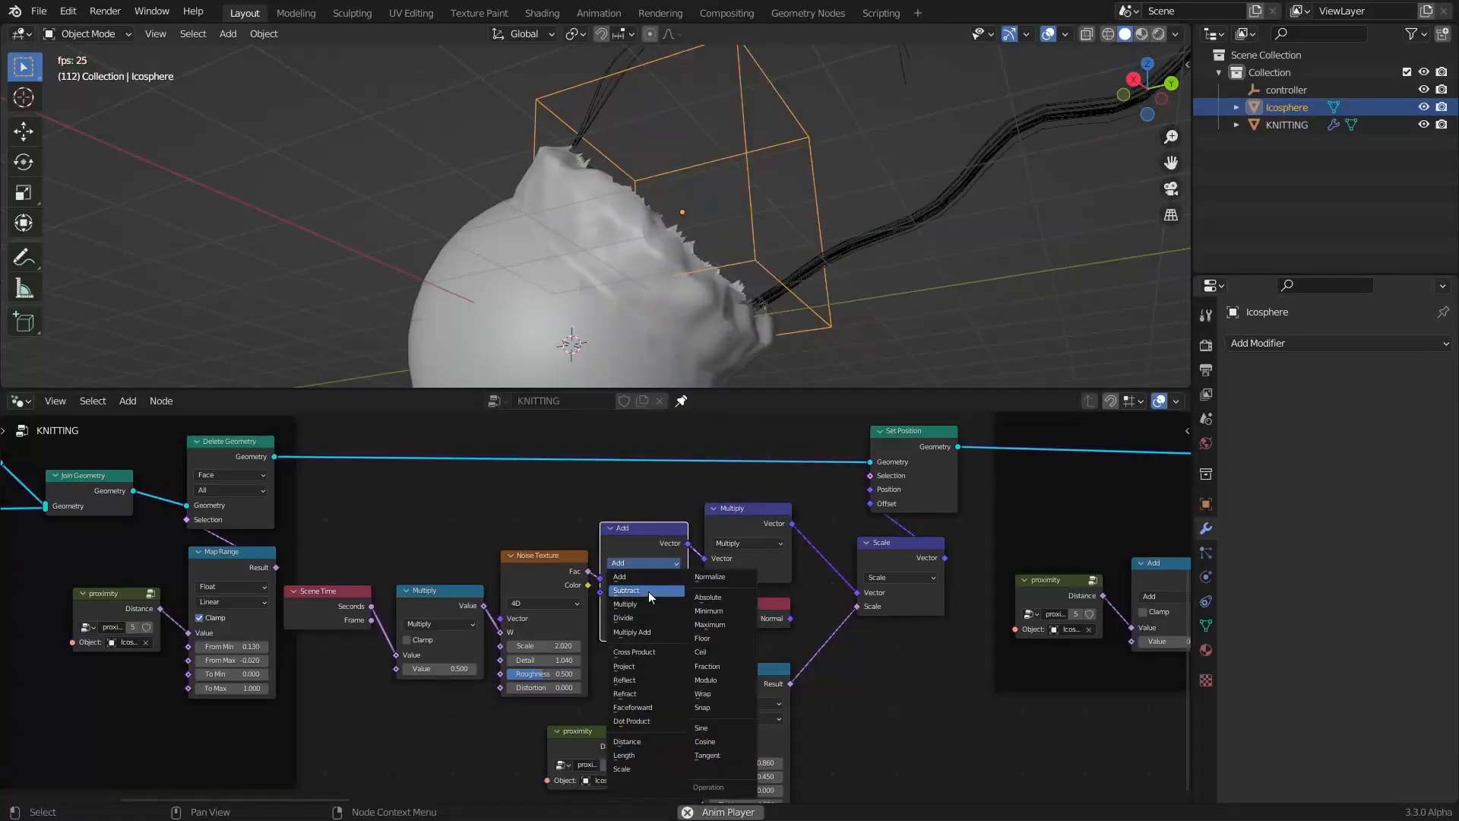
left_click(649, 592)
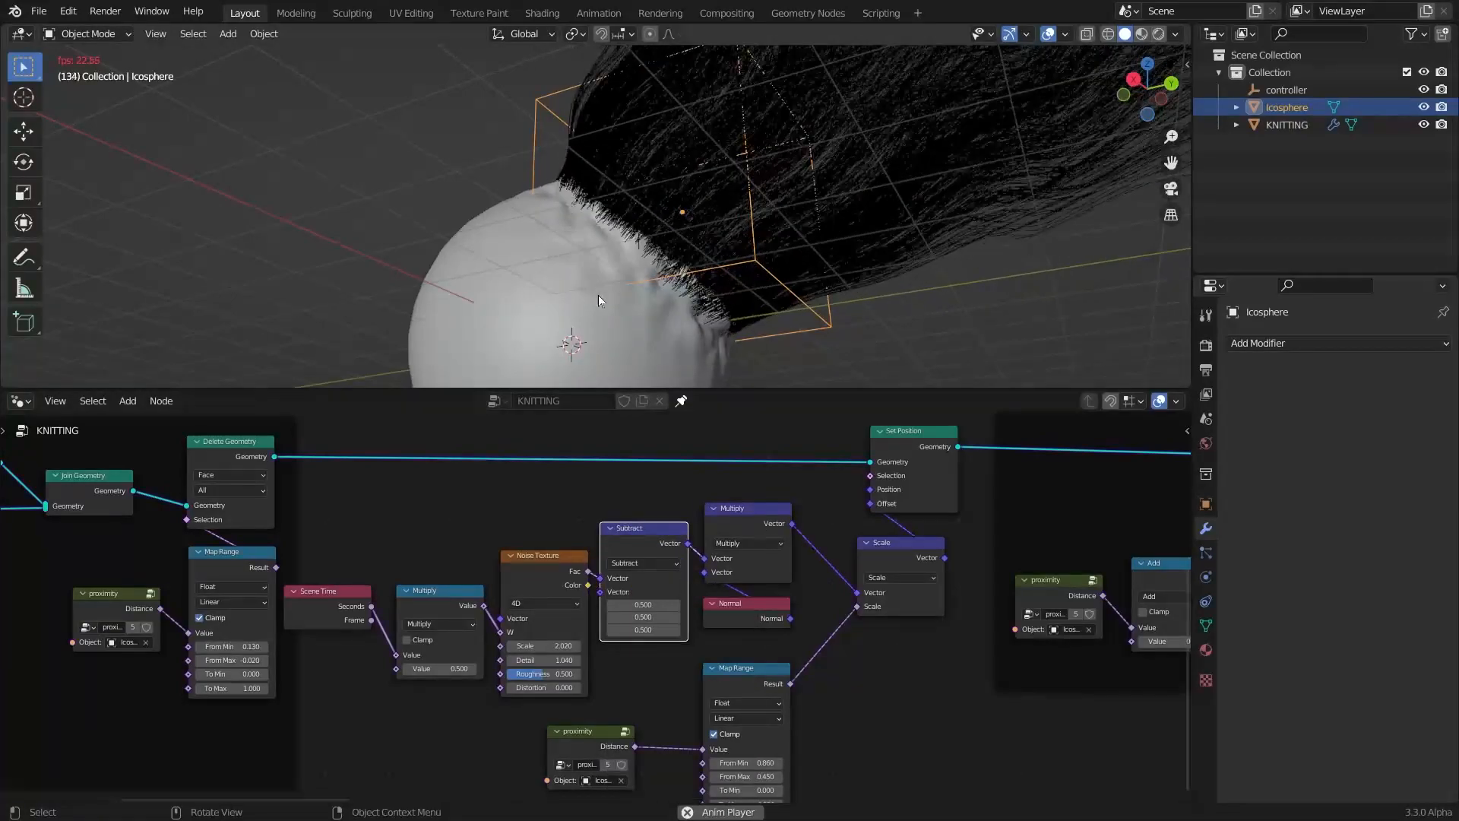
middle_click_drag(599, 295, 579, 203)
Rearrange the Scene Time, Math Multiply, Noise Texture and Subtract nodes into a tidy chain before the vector Multiply node
scroll(581, 204, "down", 3)
middle_click_drag(521, 573, 572, 534)
scroll(572, 533, "up", 3)
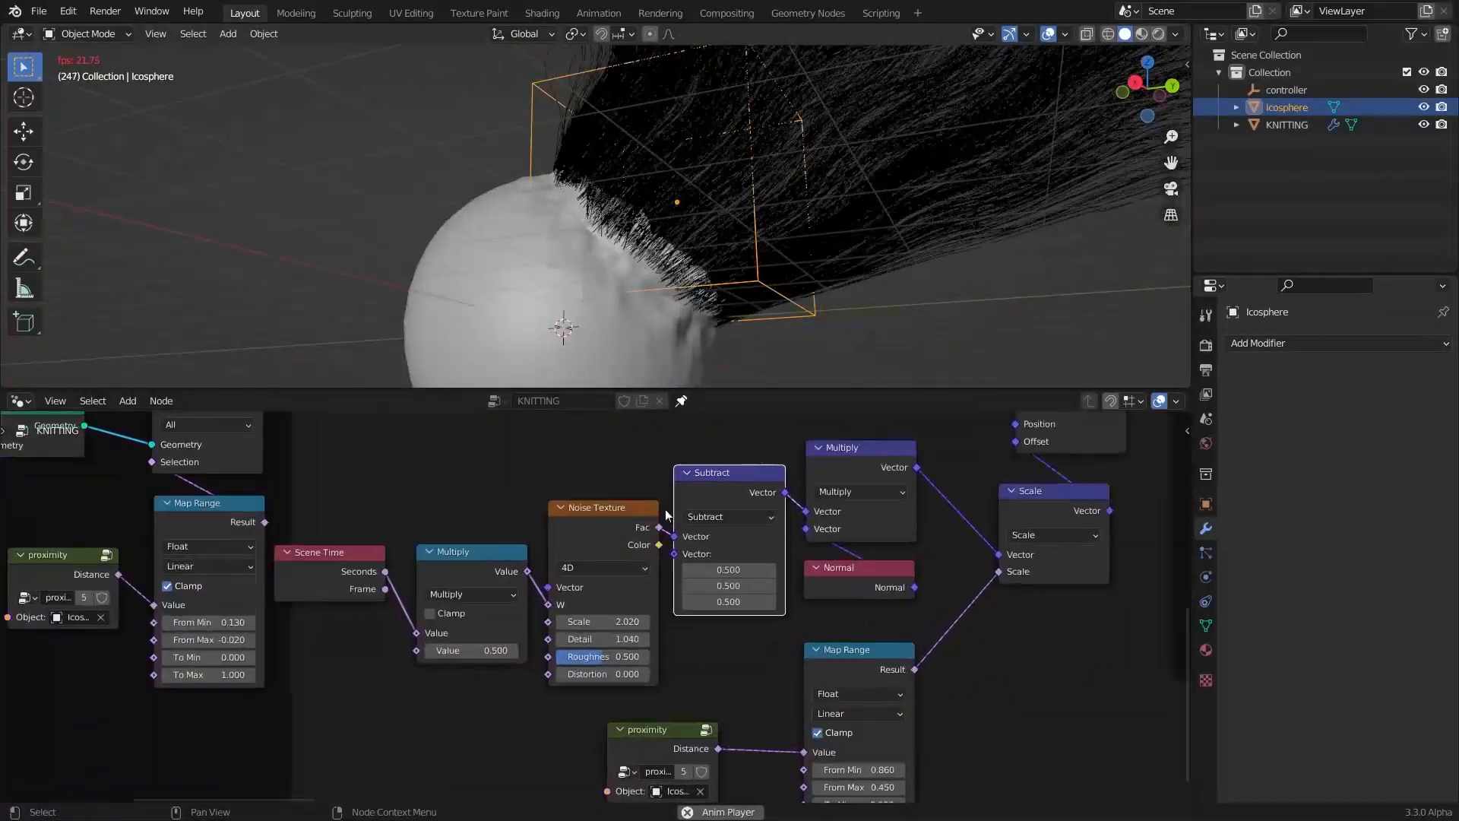
scroll(559, 541, "down", 2)
left_click_drag(395, 579, 515, 515)
left_click(494, 561, "shift")
left_click_drag(494, 561, 442, 574)
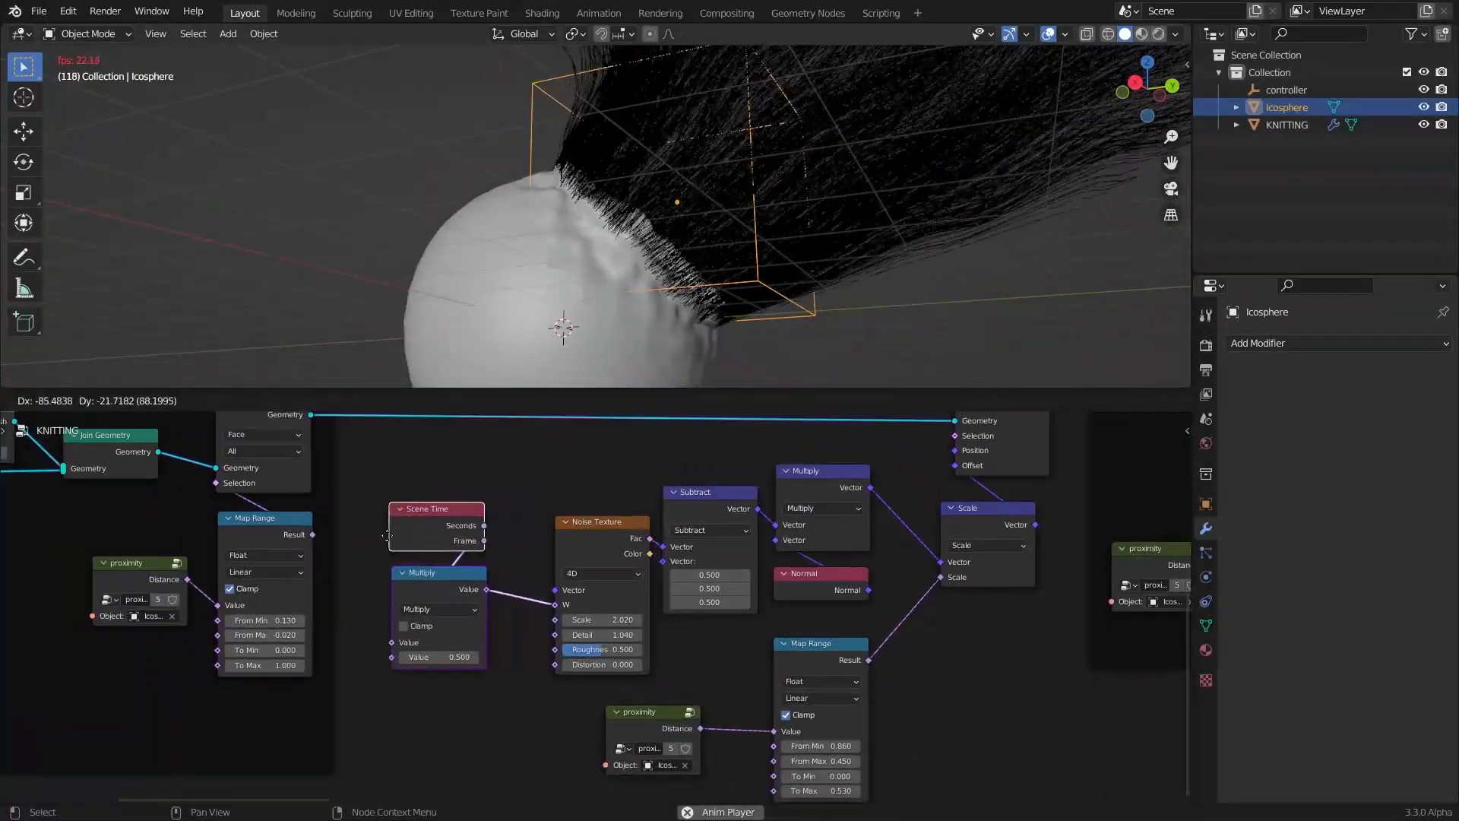
left_click_drag(597, 525, 554, 527)
left_click_drag(693, 496, 672, 504)
middle_click_drag(783, 768, 771, 589)
scroll(772, 590, "up", 3)
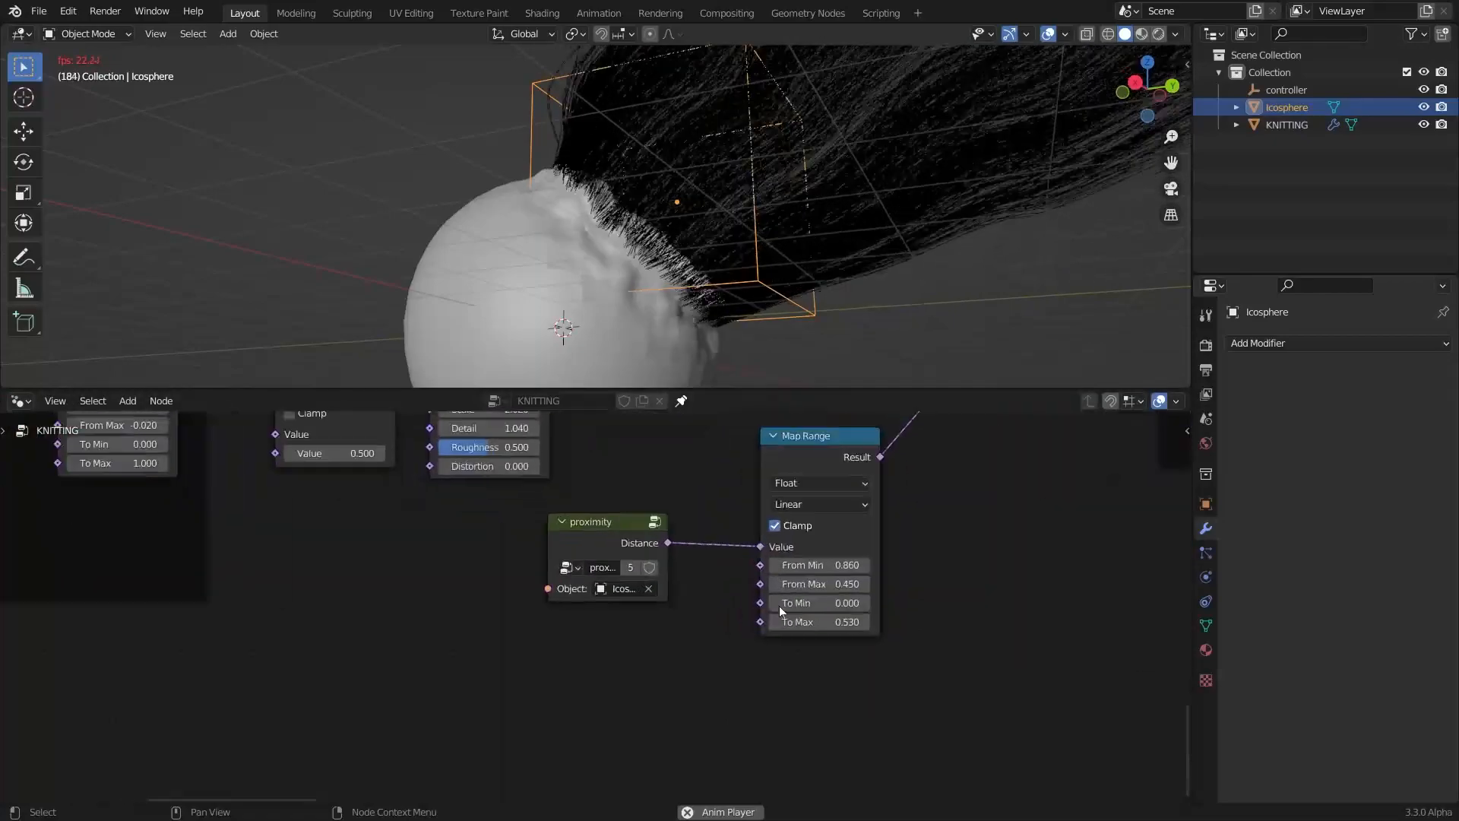
Lower the surface noise Map Range's To Max to 0.31 and set the 4D Noise Texture's Scale to 1.38
left_click_drag(807, 621, 680, 621, "shift")
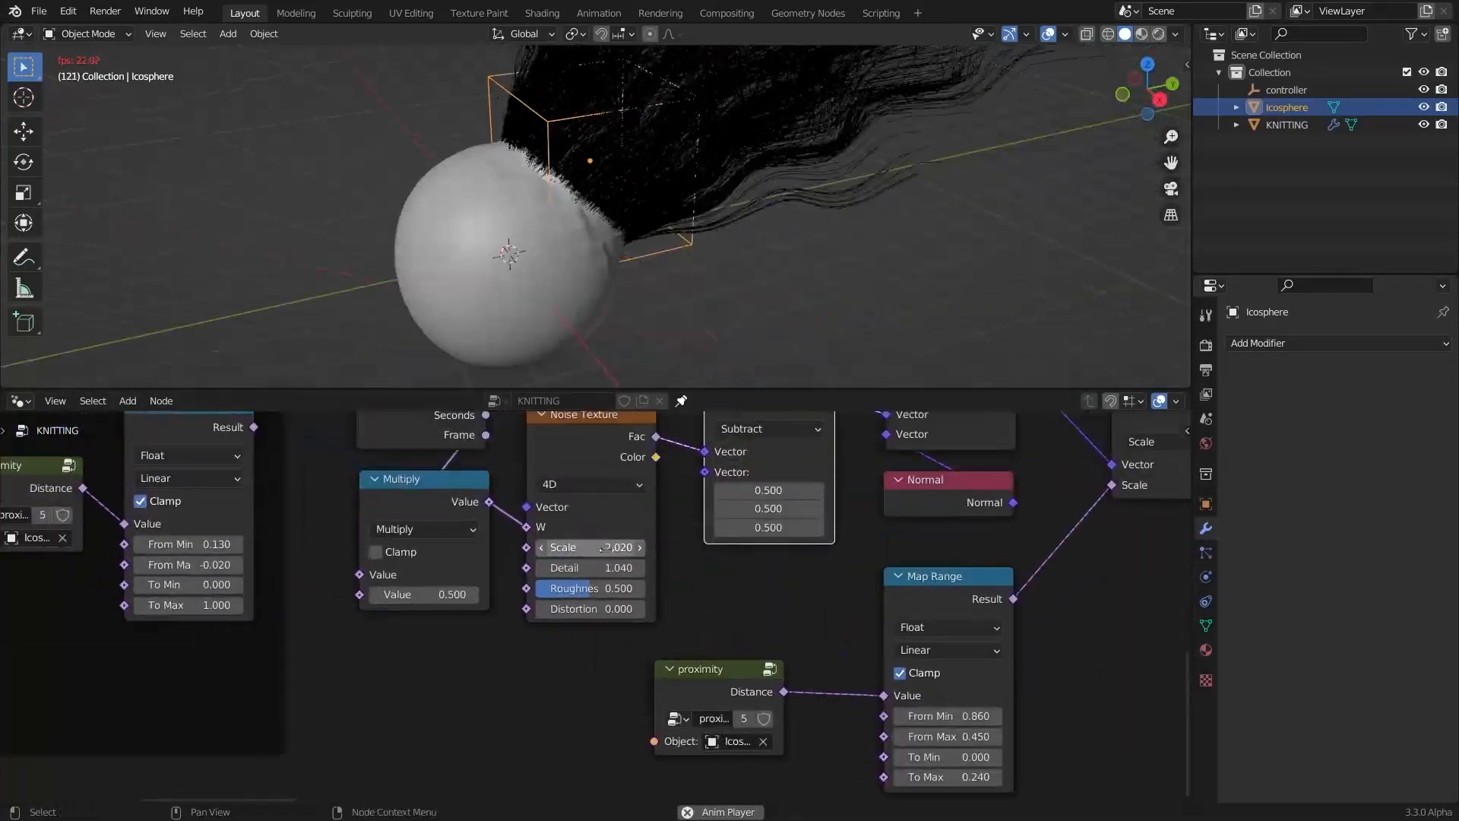
left_click_drag(601, 547, 591, 547)
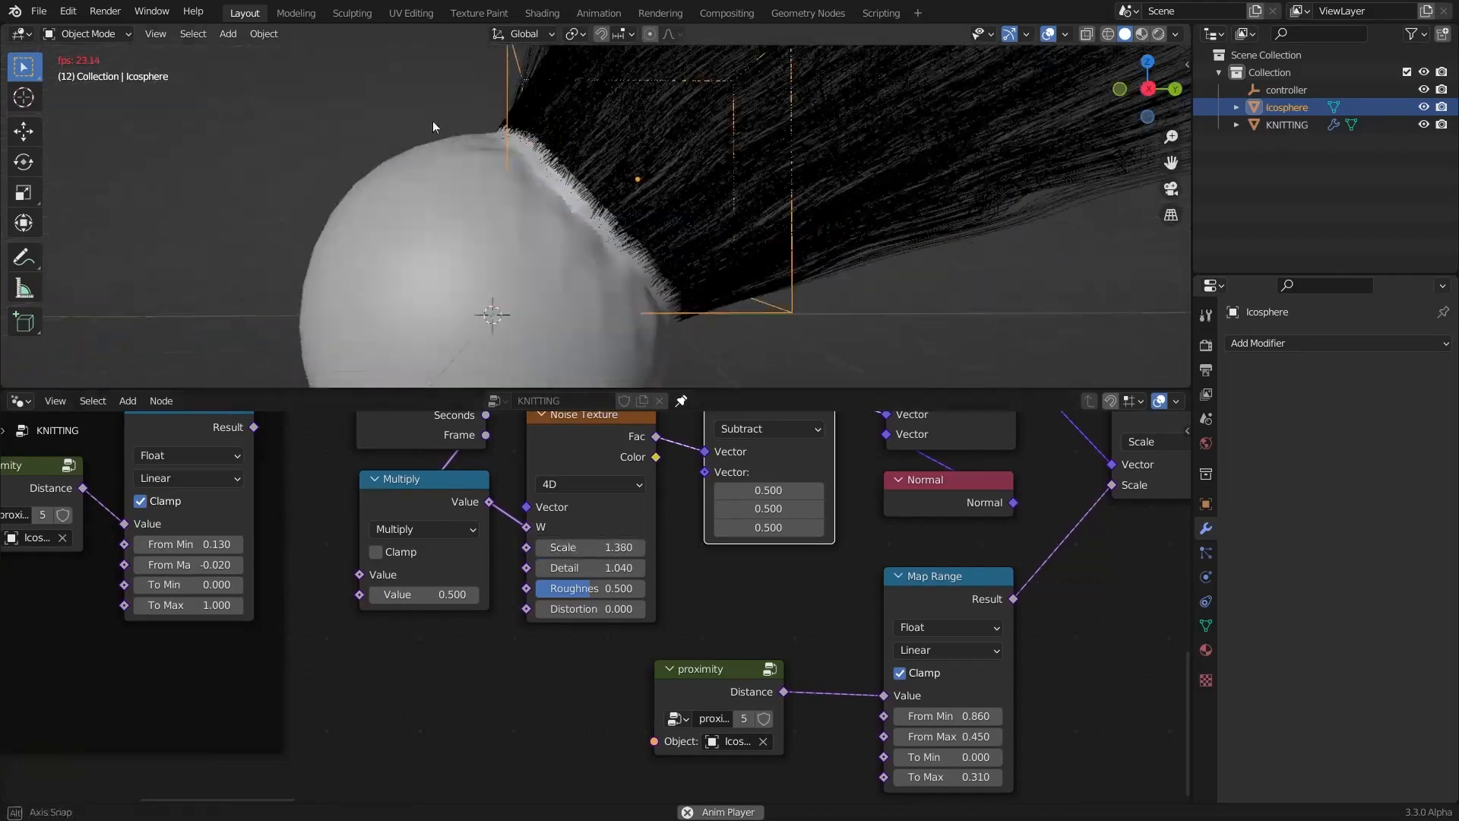
middle_click_drag(432, 127, 449, 130)
scroll(463, 128, "up", 2)
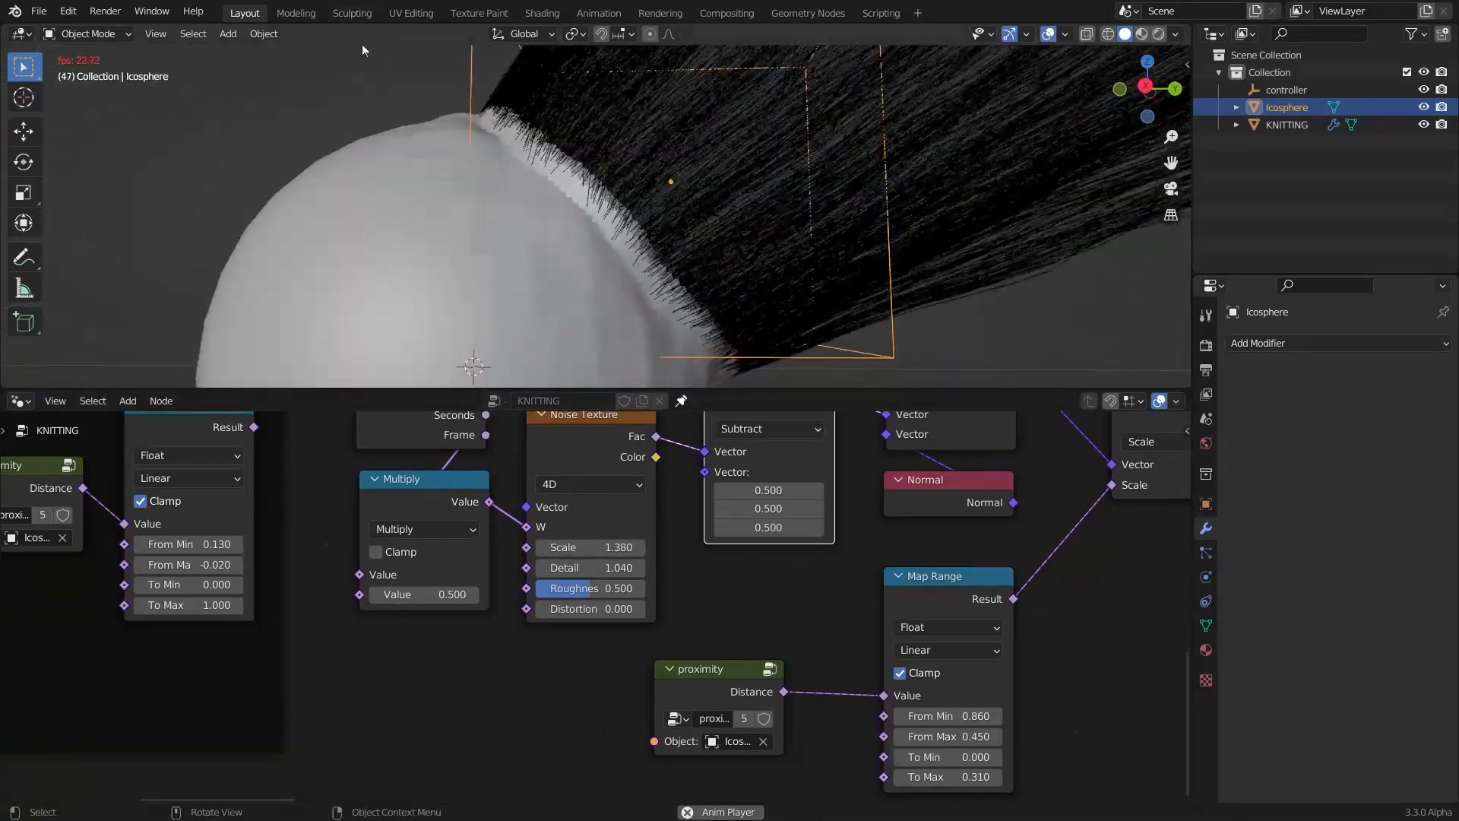
scroll(440, 170, "down", 2)
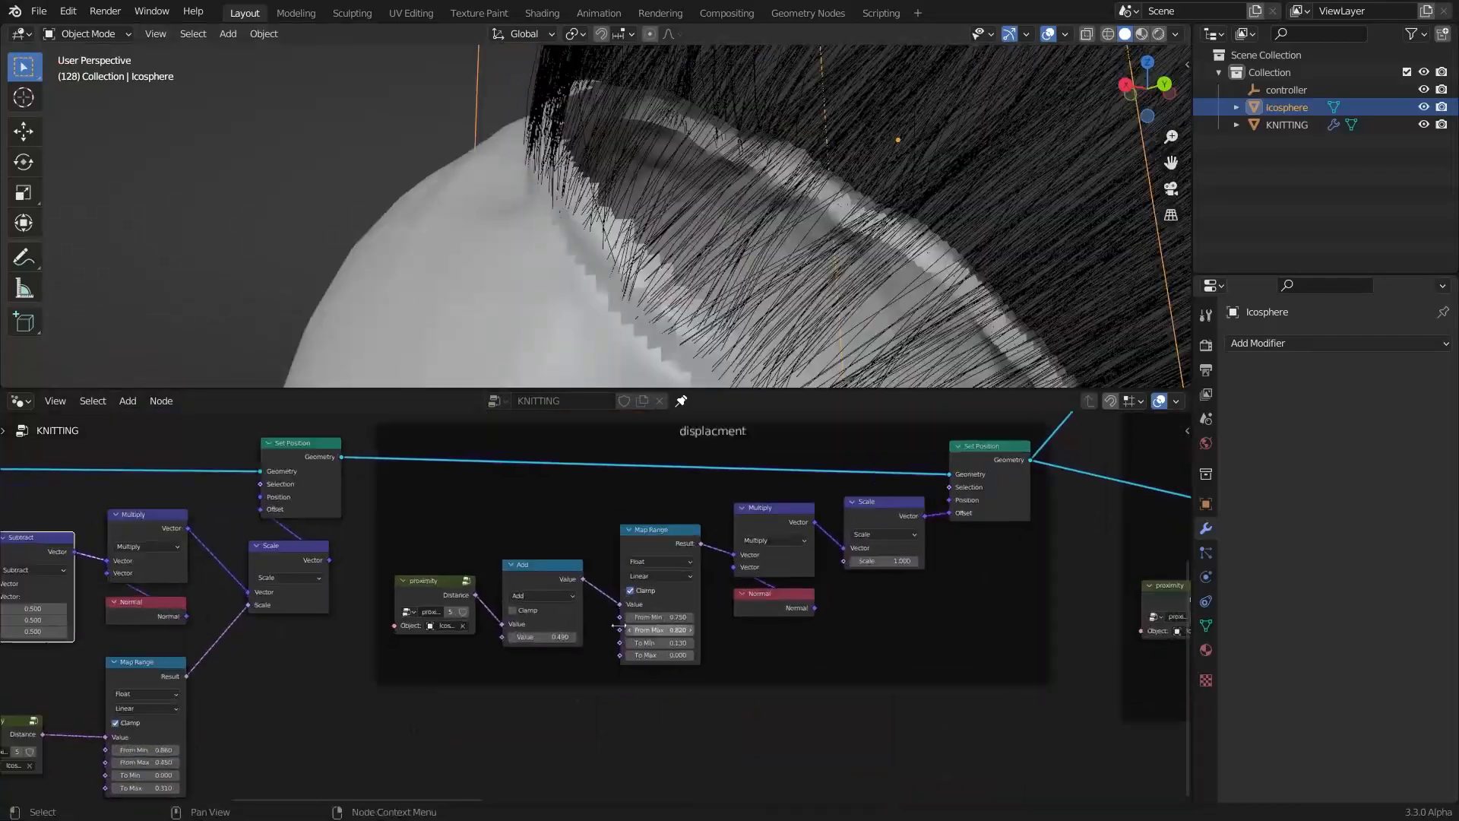
Set the value of the Add node in the displacment frame to 0.47 and check the sphere's rim
scroll(593, 600, "up", 3)
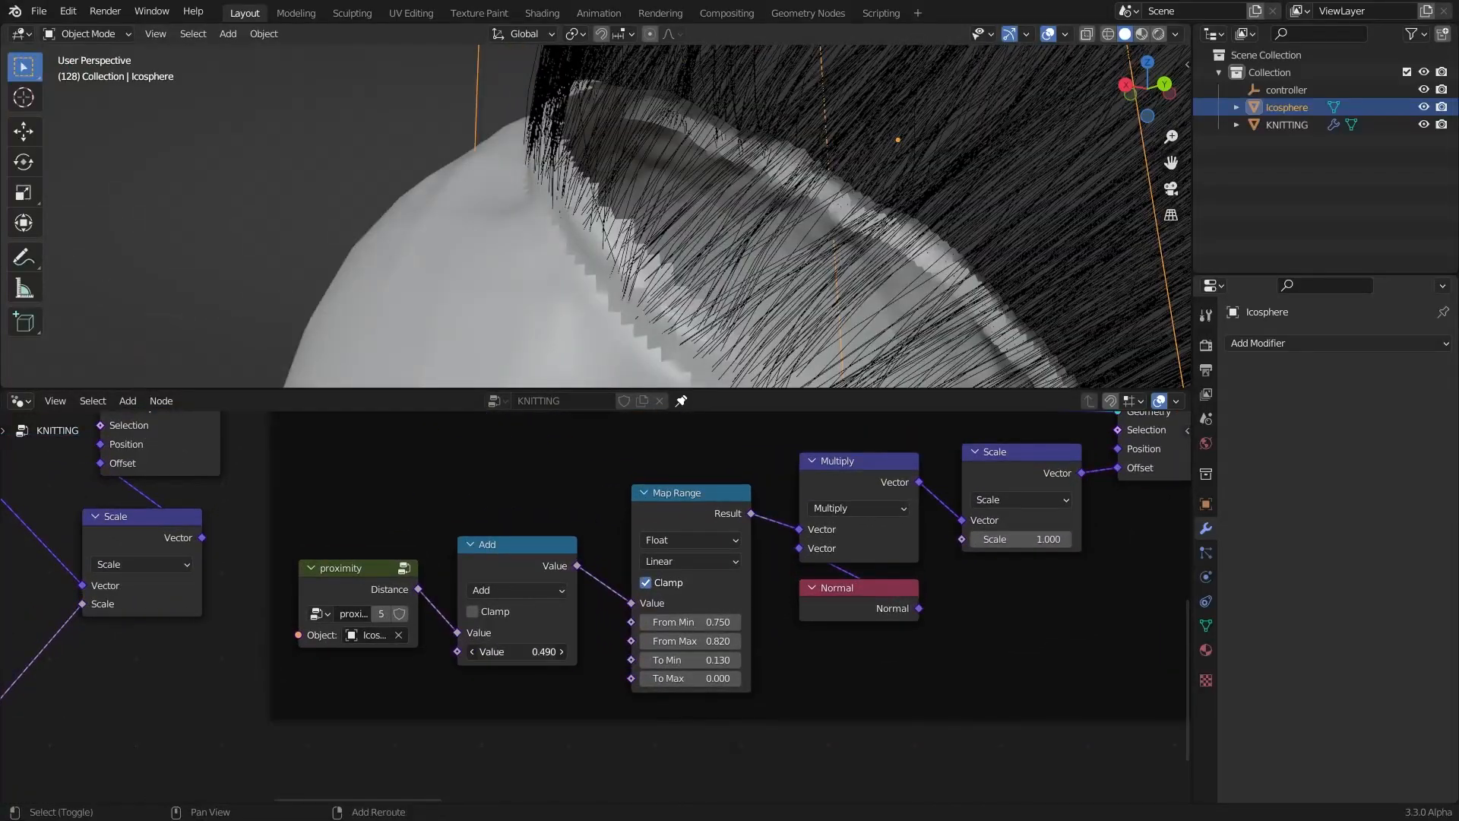
left_click_drag(517, 651, 505, 651)
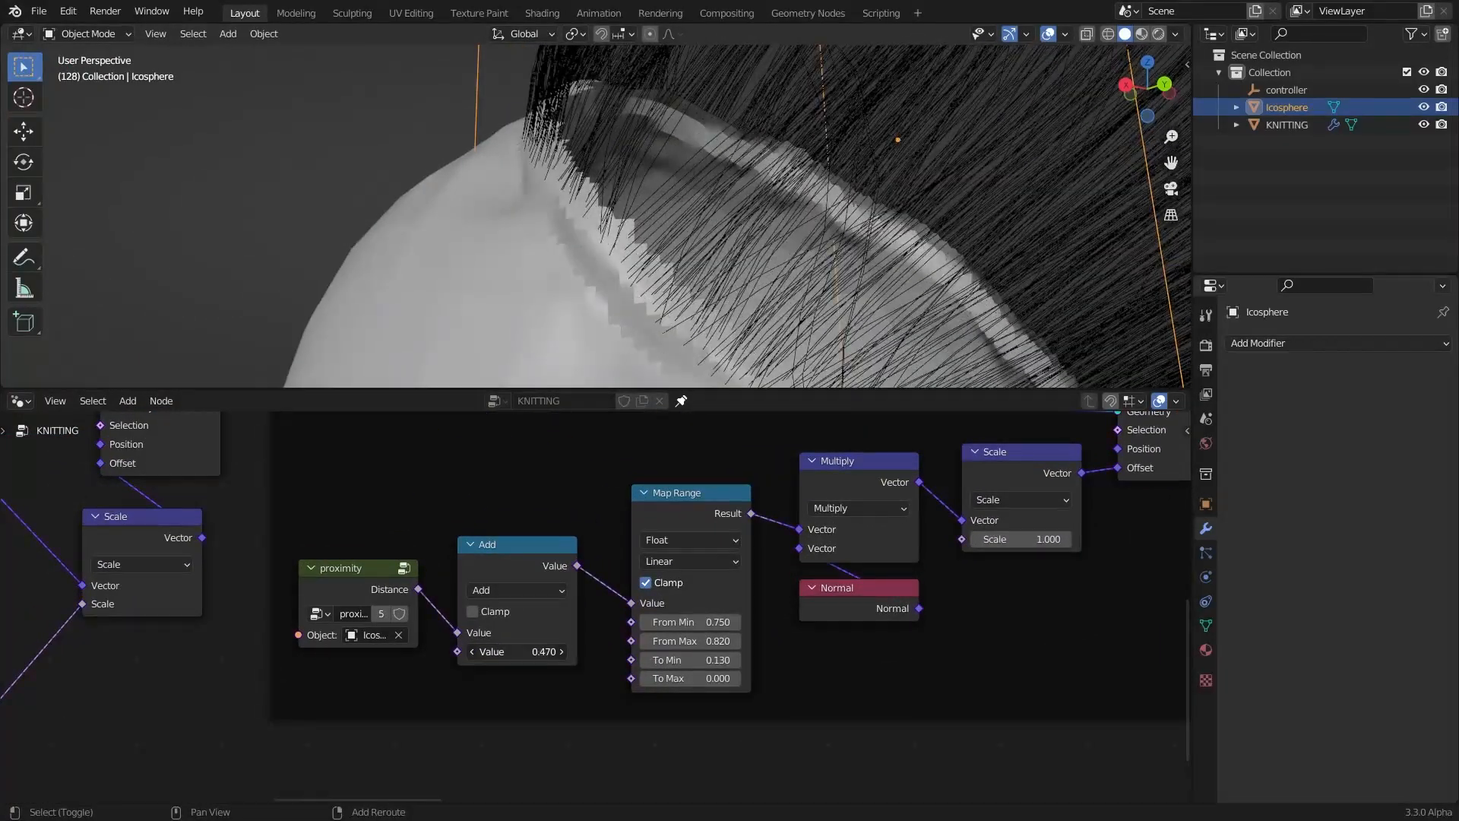
middle_click_drag(600, 304, 676, 88)
middle_click_drag(706, 180, 807, 359)
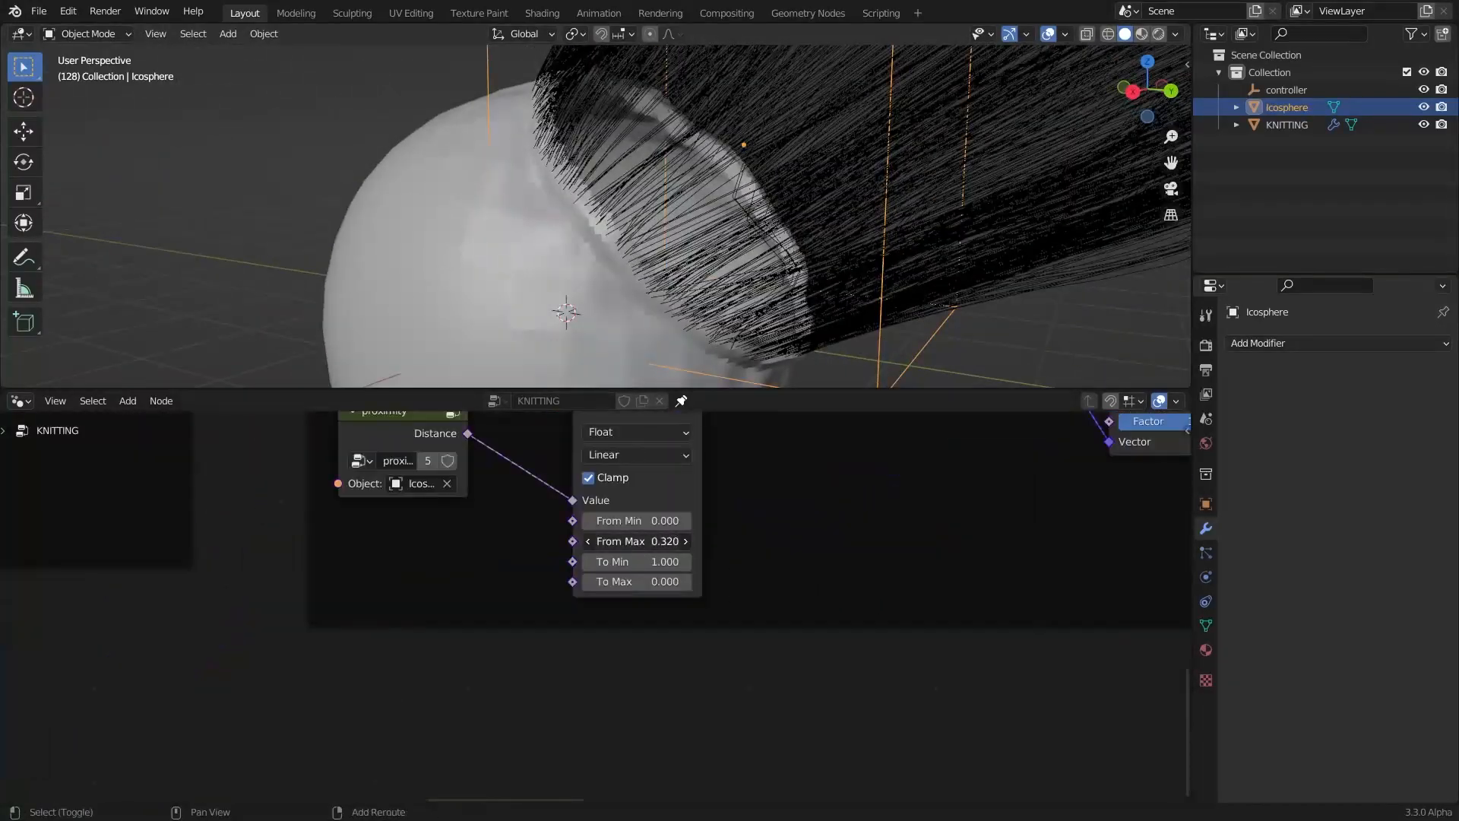
Set From Max to 0.29 on the Map Range with To Min 1 and To Max 0, and save the file
left_click_drag(636, 541, 632, 541)
scroll(593, 231, "down", 4)
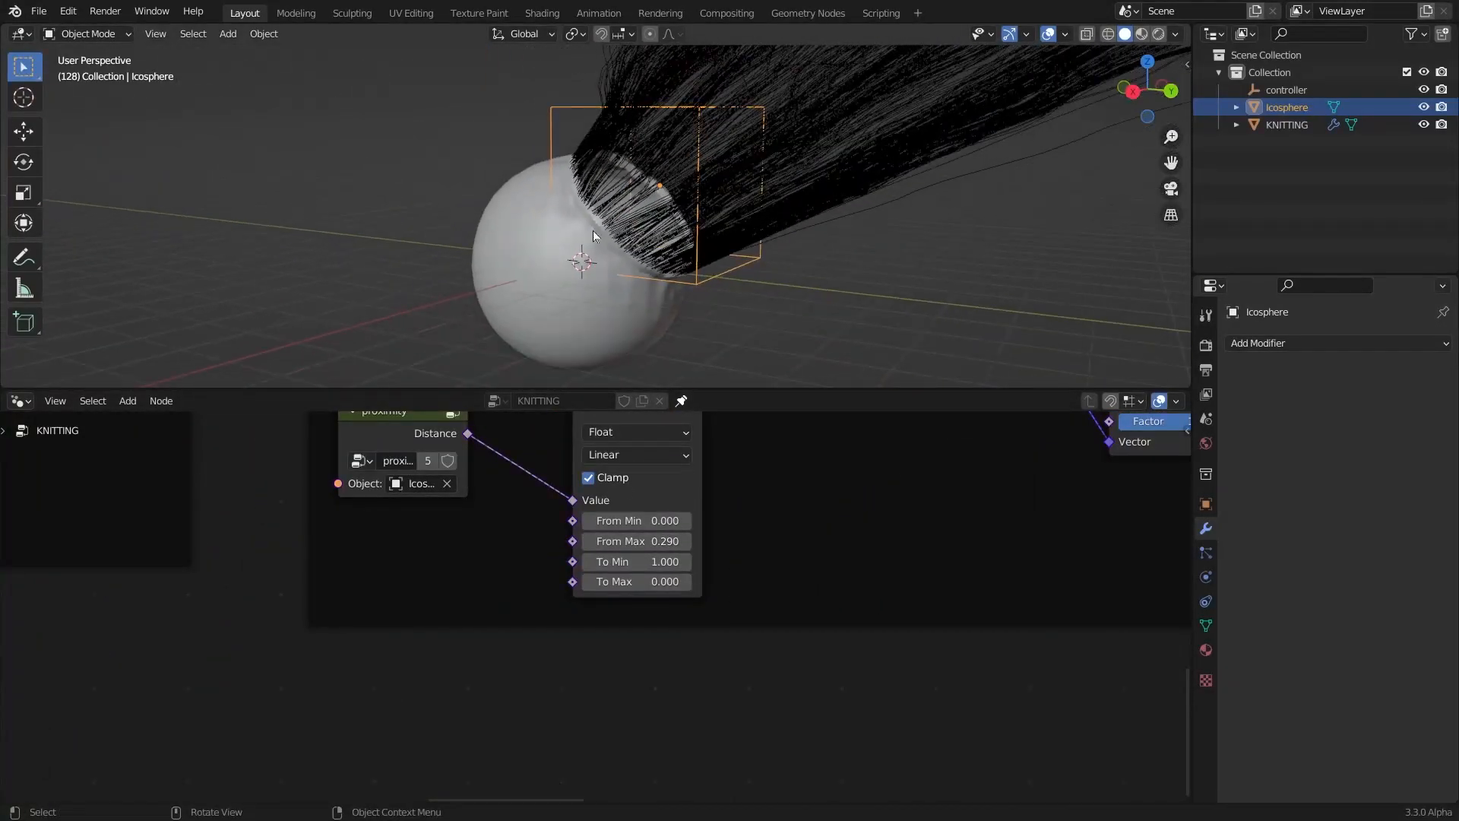
middle_click_drag(593, 230, 491, 103)
scroll(485, 180, "up", 4)
key("ctrl+s")
scroll(595, 222, "down", 4)
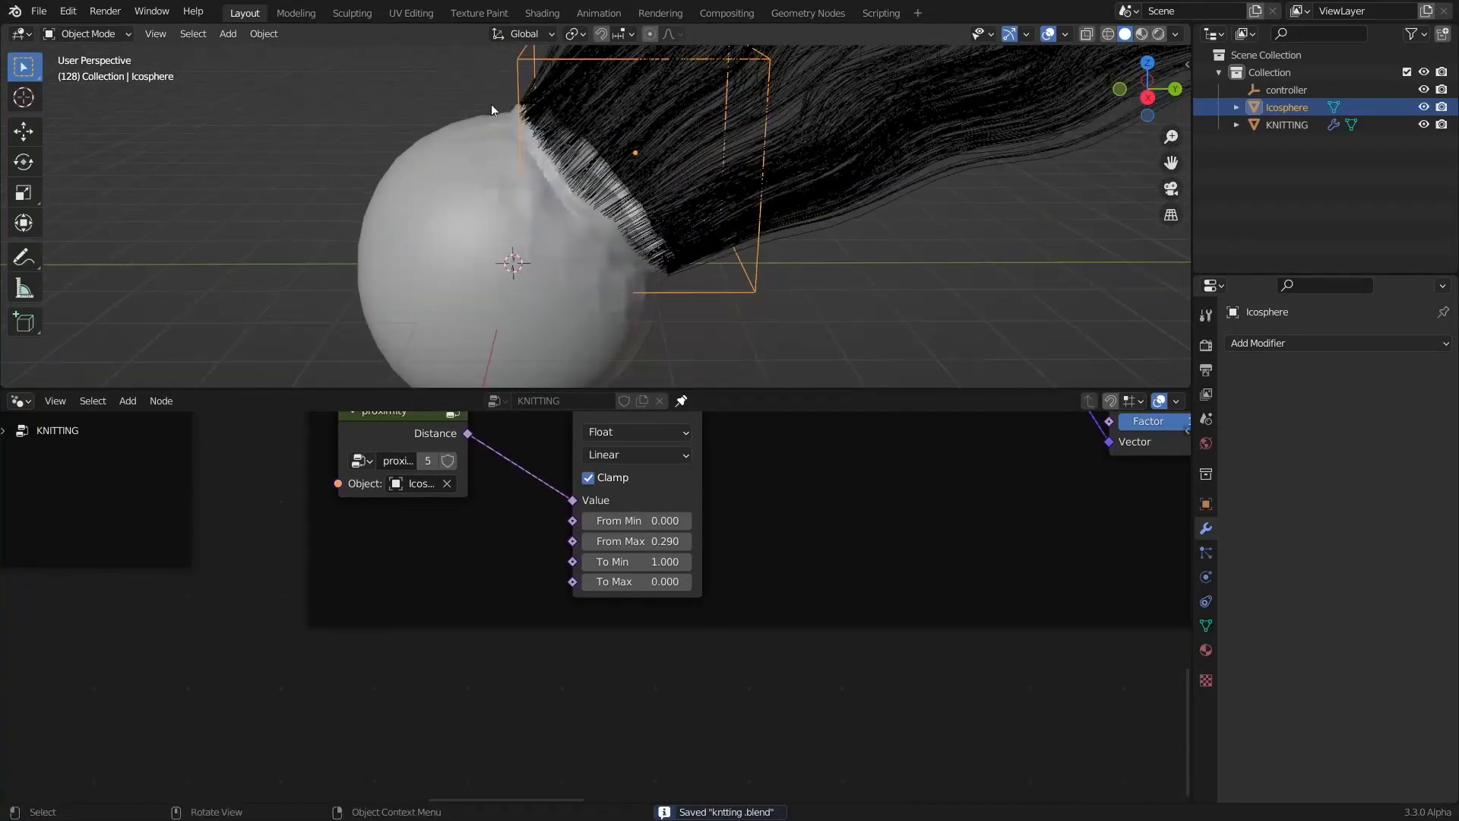
Scale the icosphere down slightly and check how the thread roots respond
key("s")
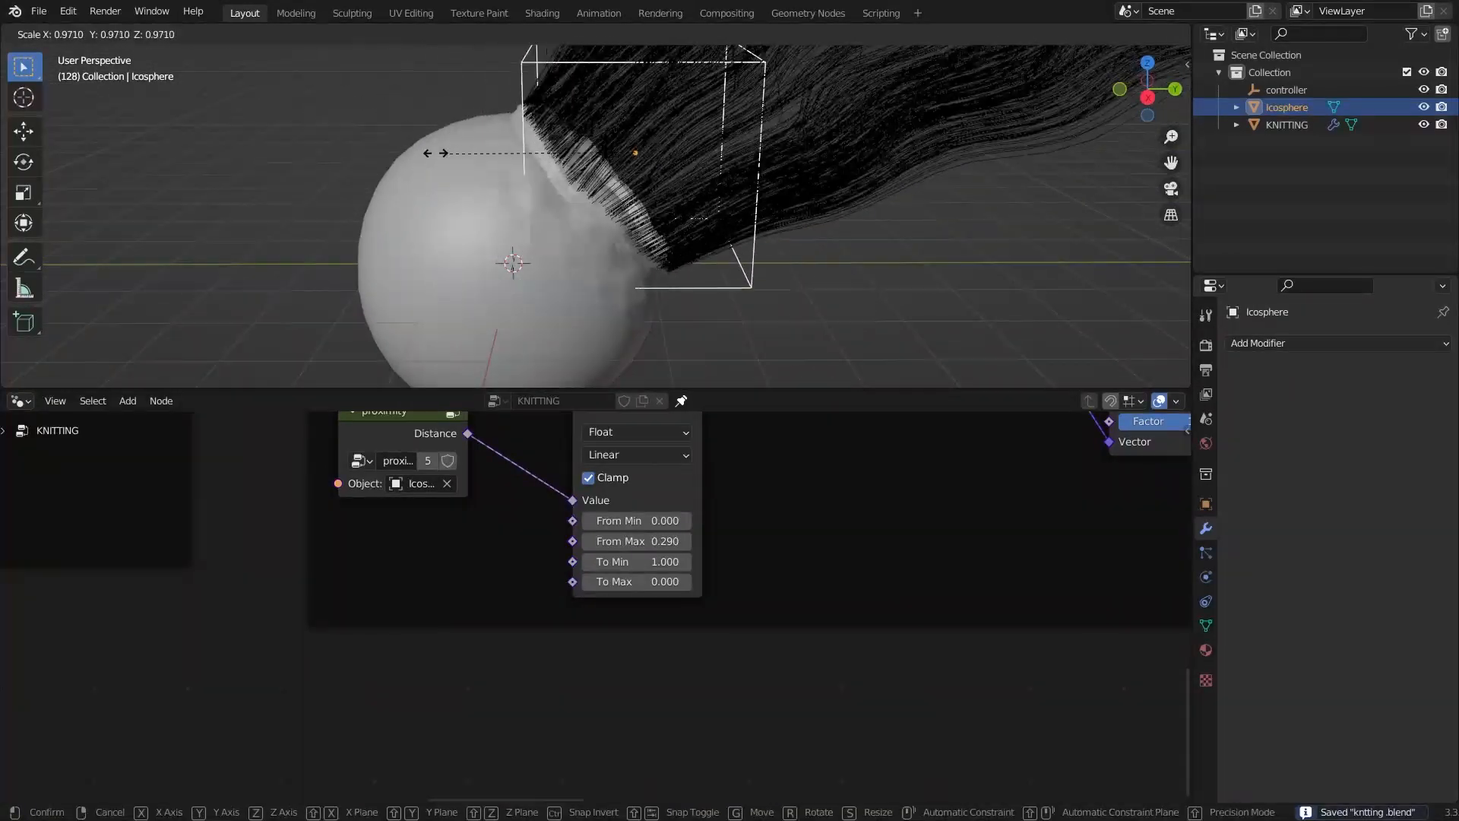
left_click(588, 225)
scroll(851, 578, "down", 2)
scroll(852, 578, "down", 5)
middle_click_drag(852, 578, 477, 632)
middle_click_drag(460, 171, 401, 115)
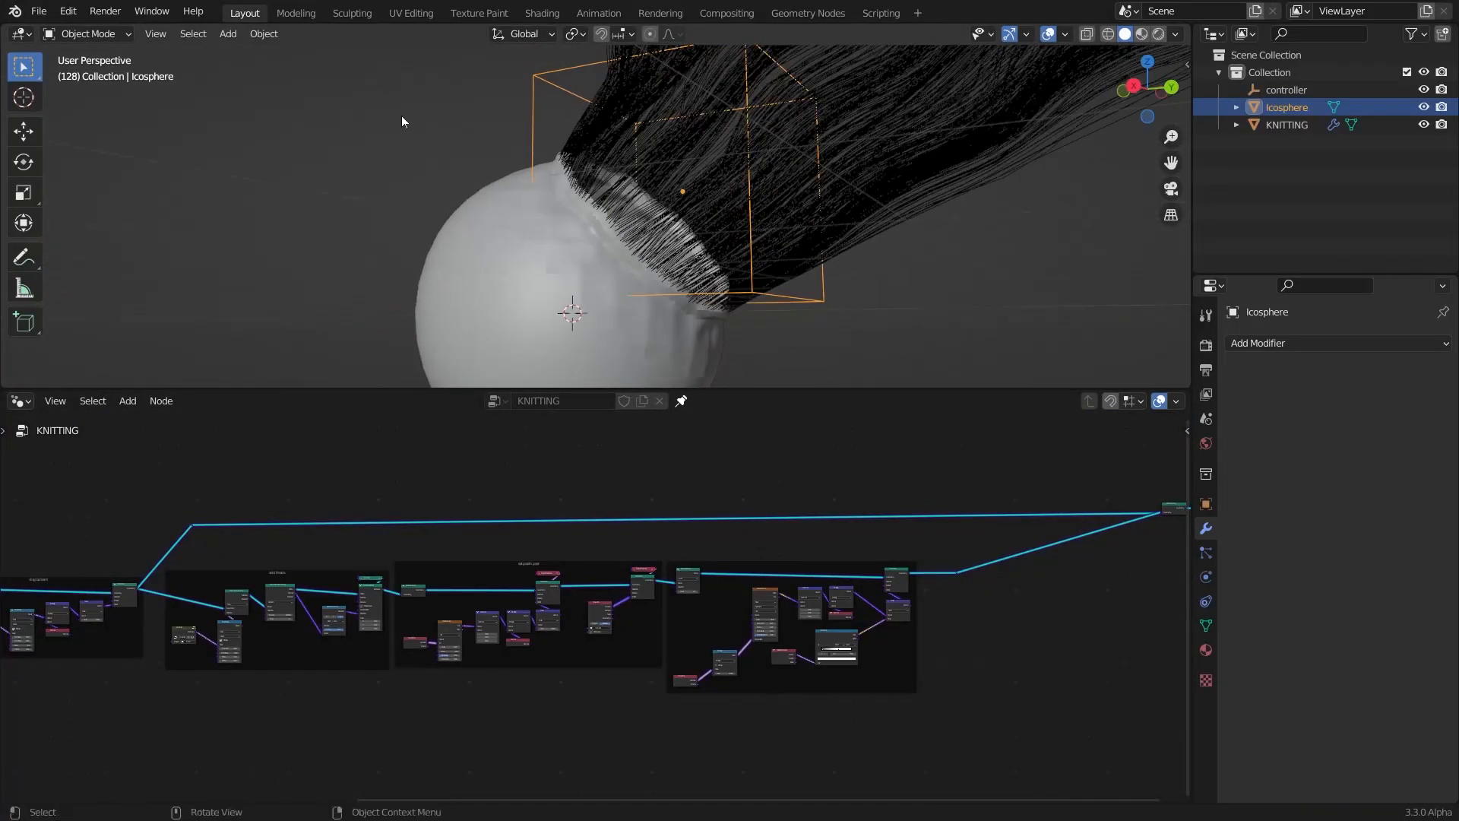
Review the framed node groups up to the Group Output and save the file
scroll(608, 220, "up", 1)
scroll(631, 231, "down", 2)
middle_click_drag(600, 216, 586, 217)
scroll(365, 570, "down", 2)
middle_click_drag(343, 573, 733, 560)
middle_click_drag(632, 555, 344, 543)
middle_click_drag(997, 560, 745, 565)
scroll(626, 568, "up", 7)
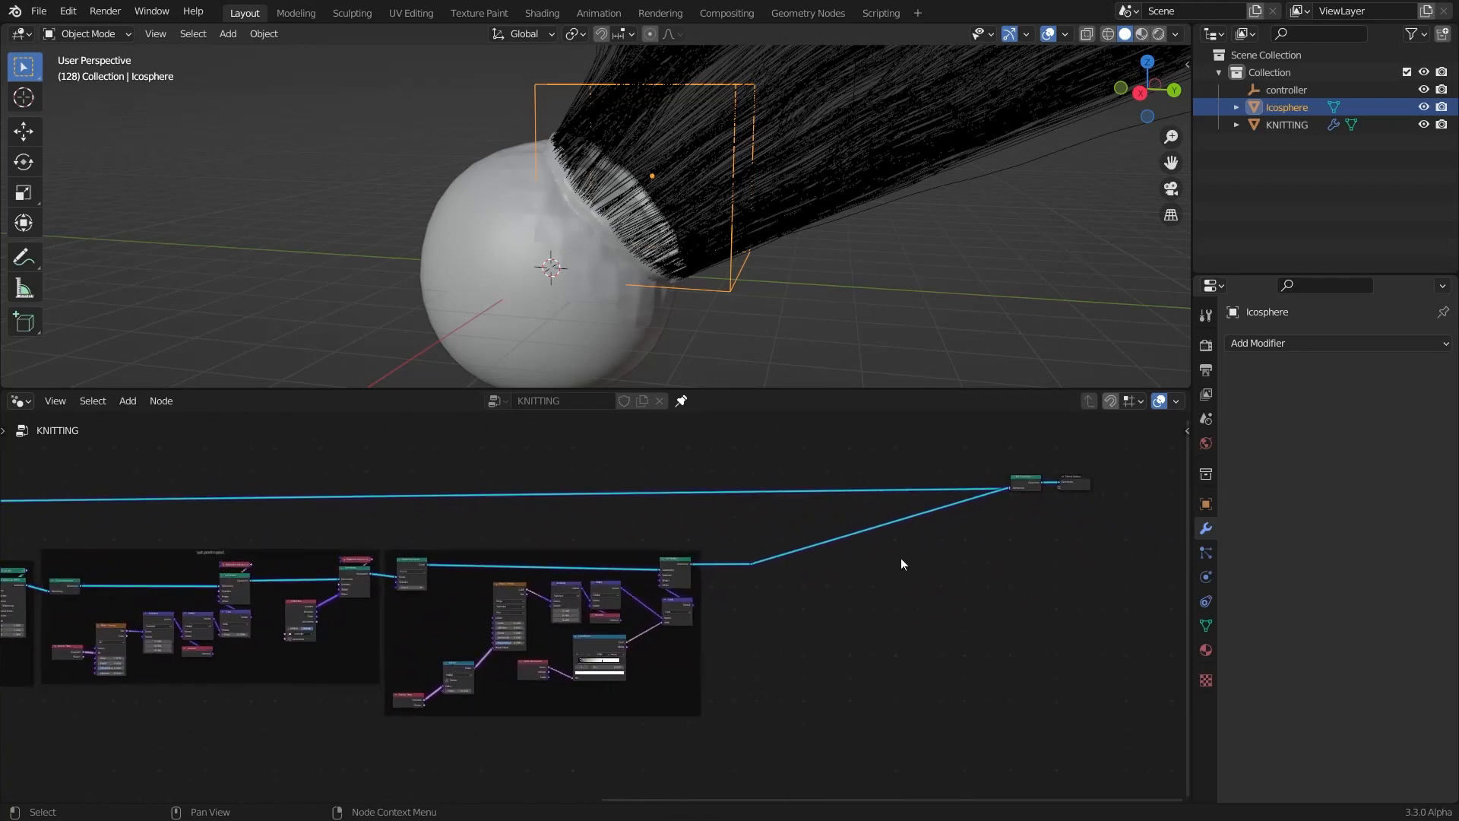
middle_click_drag(902, 560, 681, 573)
scroll(679, 564, "up", 3)
middle_click_drag(637, 213, 654, 256)
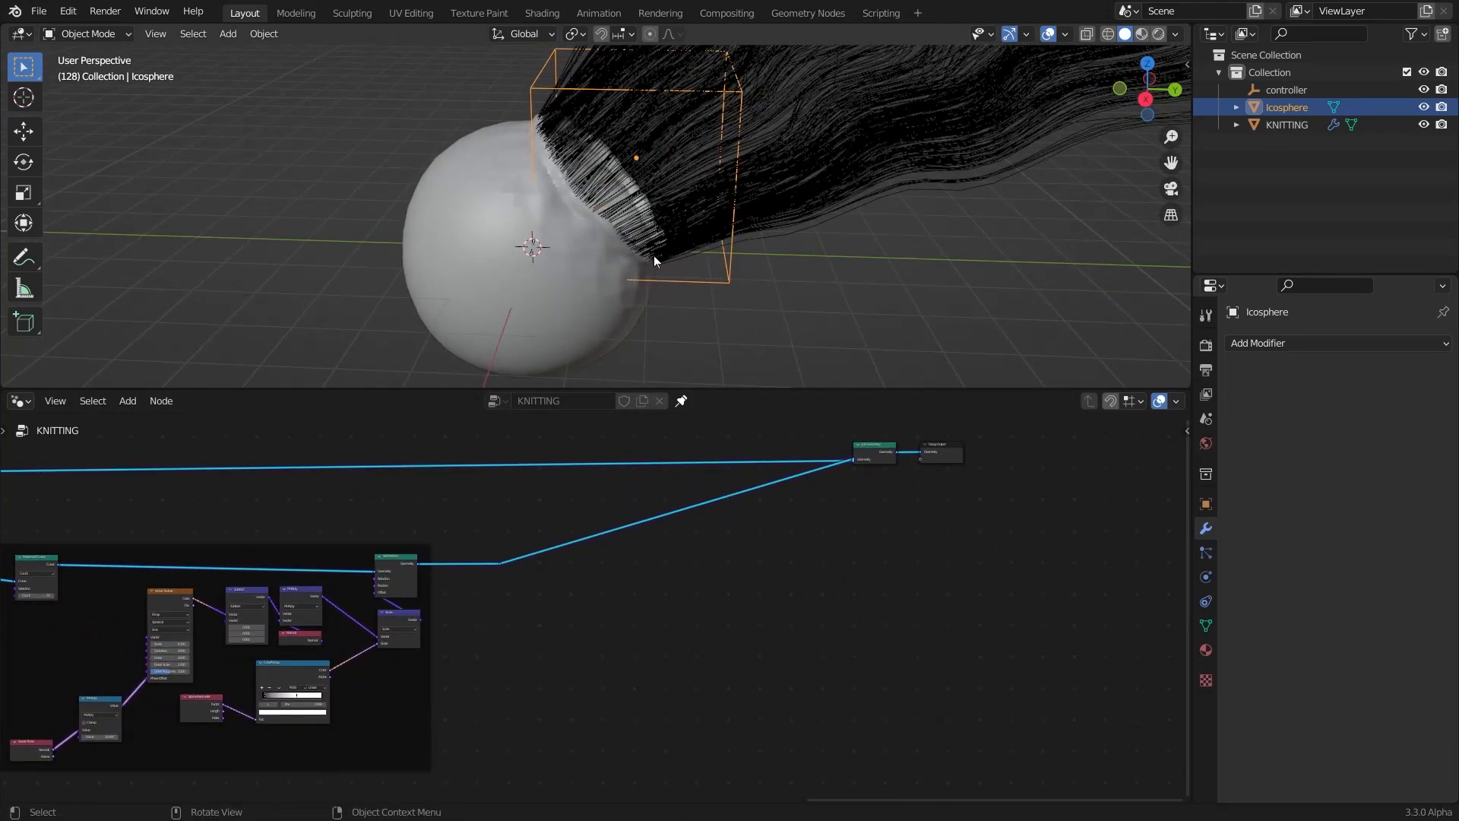
key("ctrl+s")
Examine the threads and their roots on the sphere from several angles
scroll(601, 181, "up", 5)
scroll(652, 136, "down", 5)
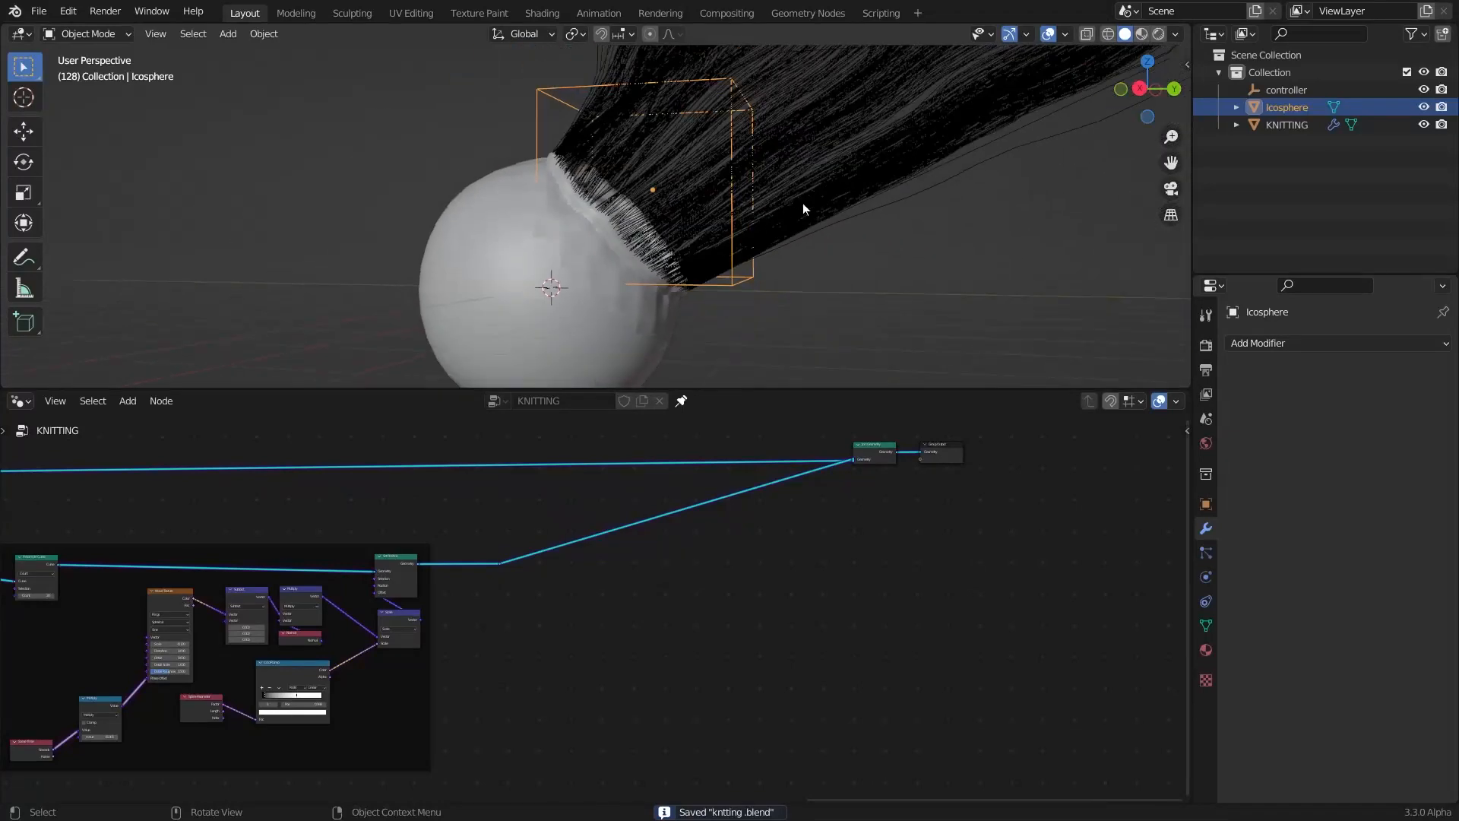
middle_click_drag(804, 207, 513, 384)
scroll(503, 565, "up", 1)
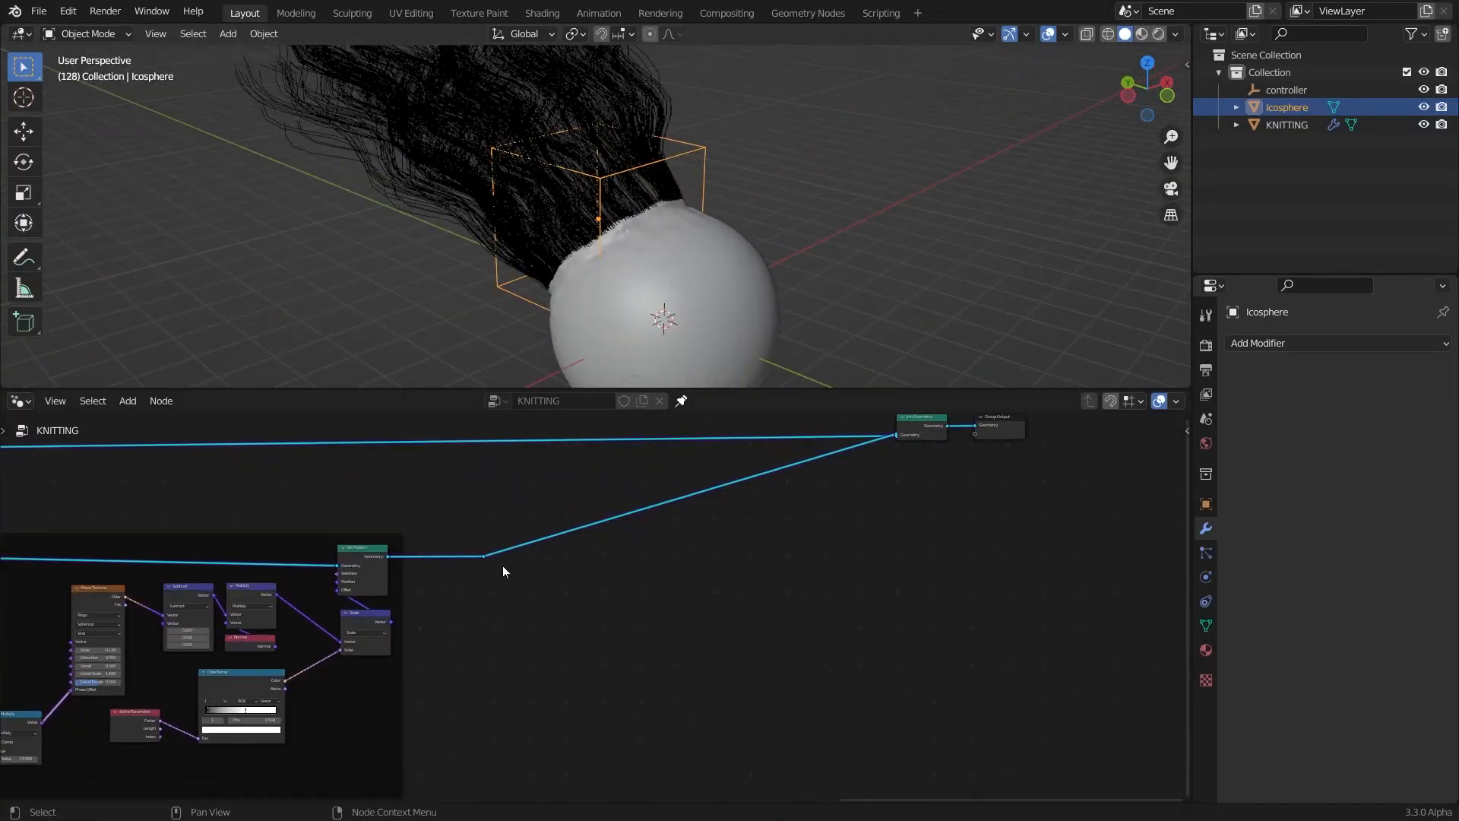
middle_click_drag(585, 188, 703, 158)
scroll(754, 230, "up", 7)
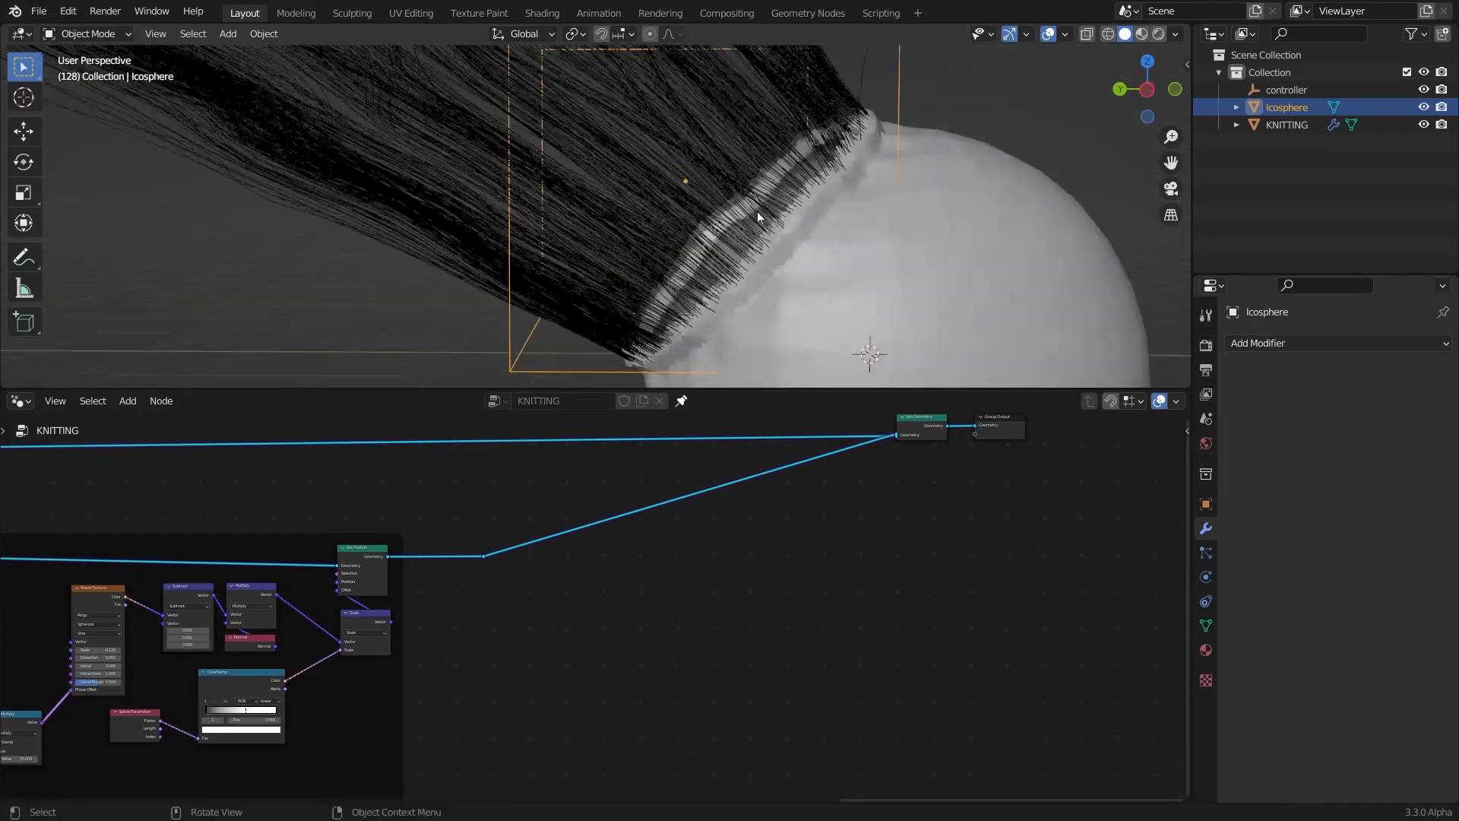
scroll(850, 206, "down", 5)
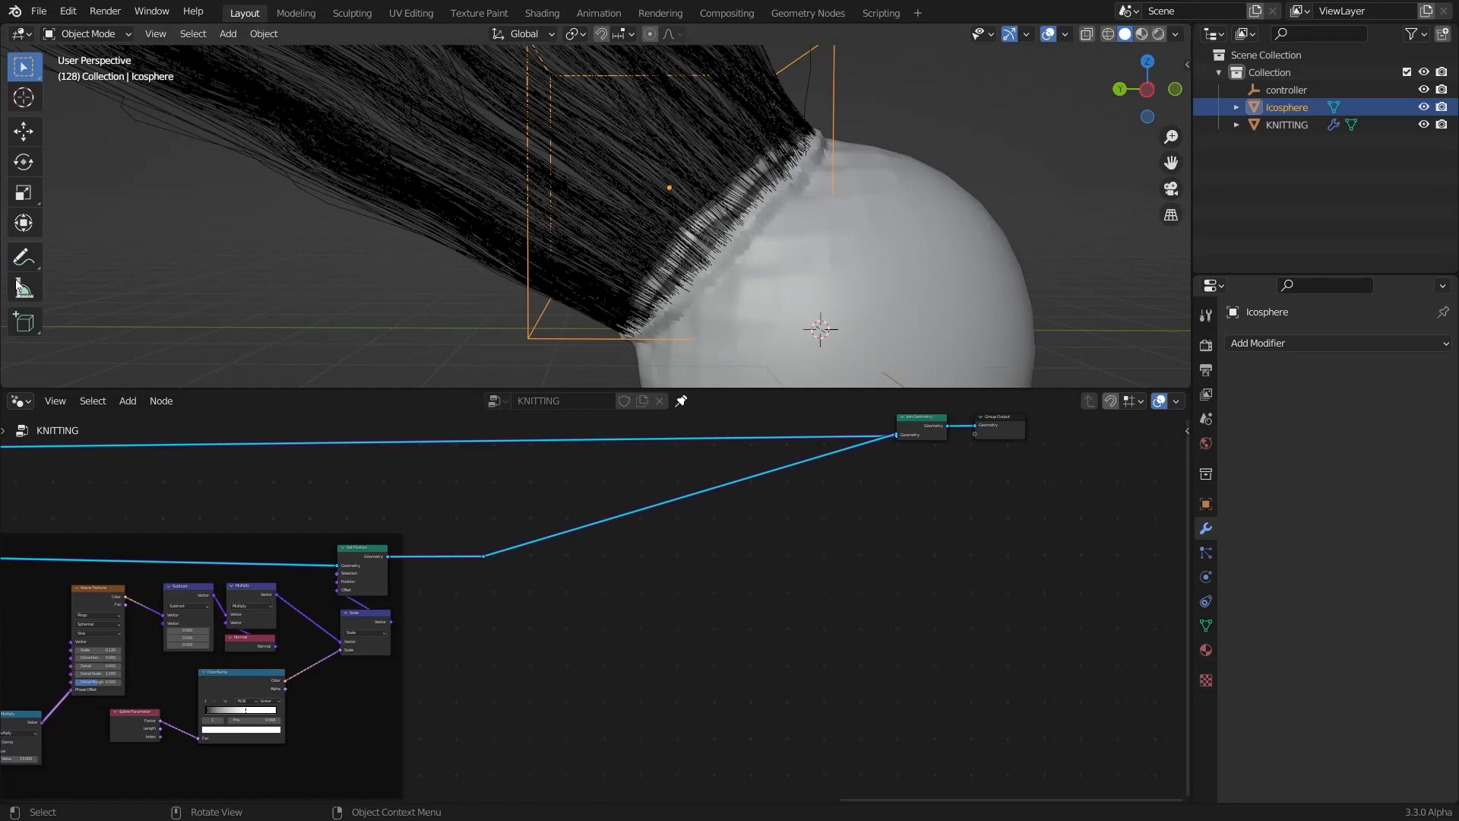
left_click(24, 258)
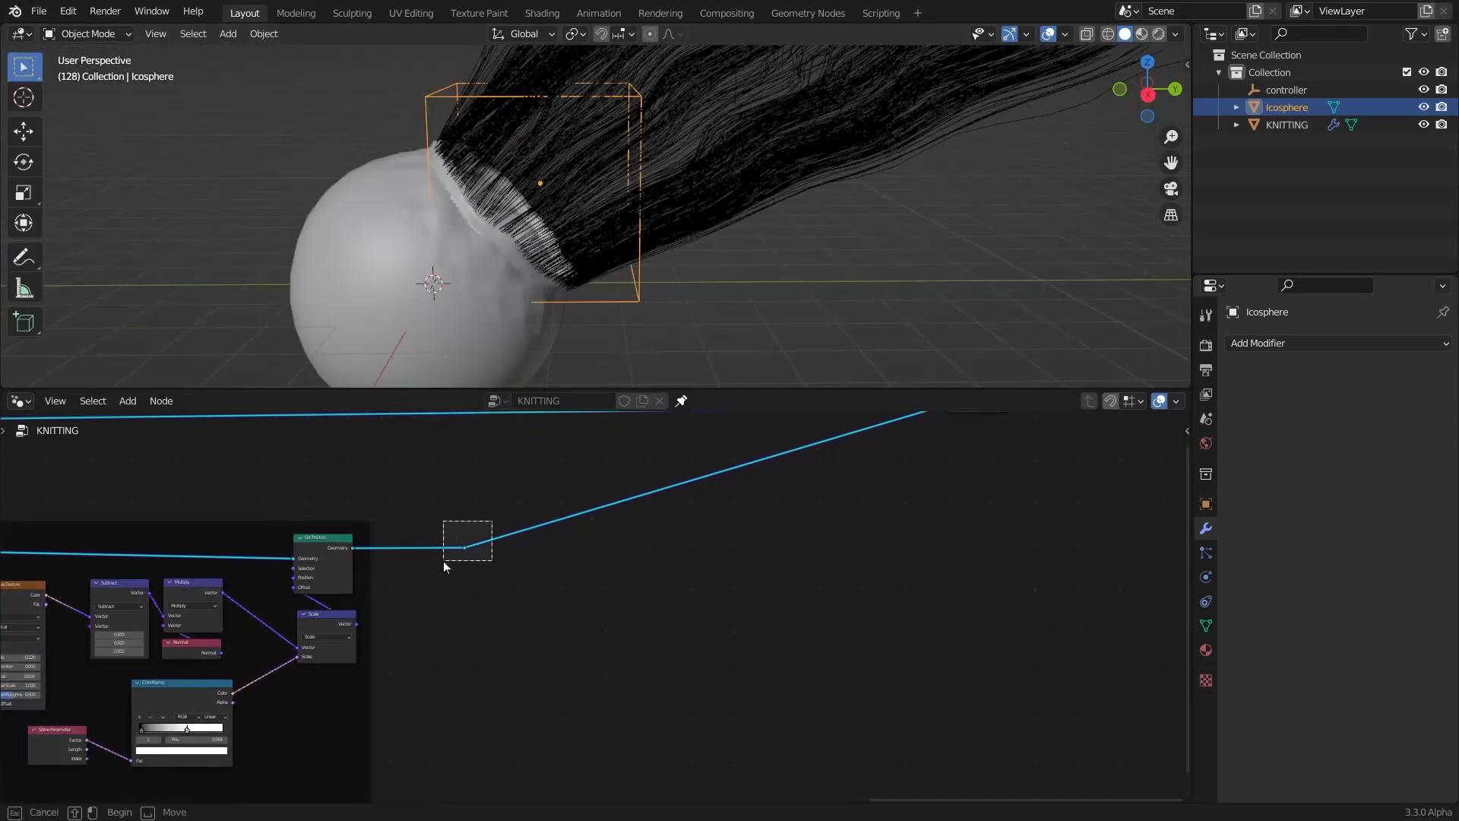
Move the reroute point away from the last frame and insert a Curve to Mesh node after the final Set Position
middle_click_drag(801, 527, 687, 527)
mouse_move(336, 561)
left_mouse_down()
mouse_move(652, 561)
mouse_move(623, 553)
left_mouse_up()
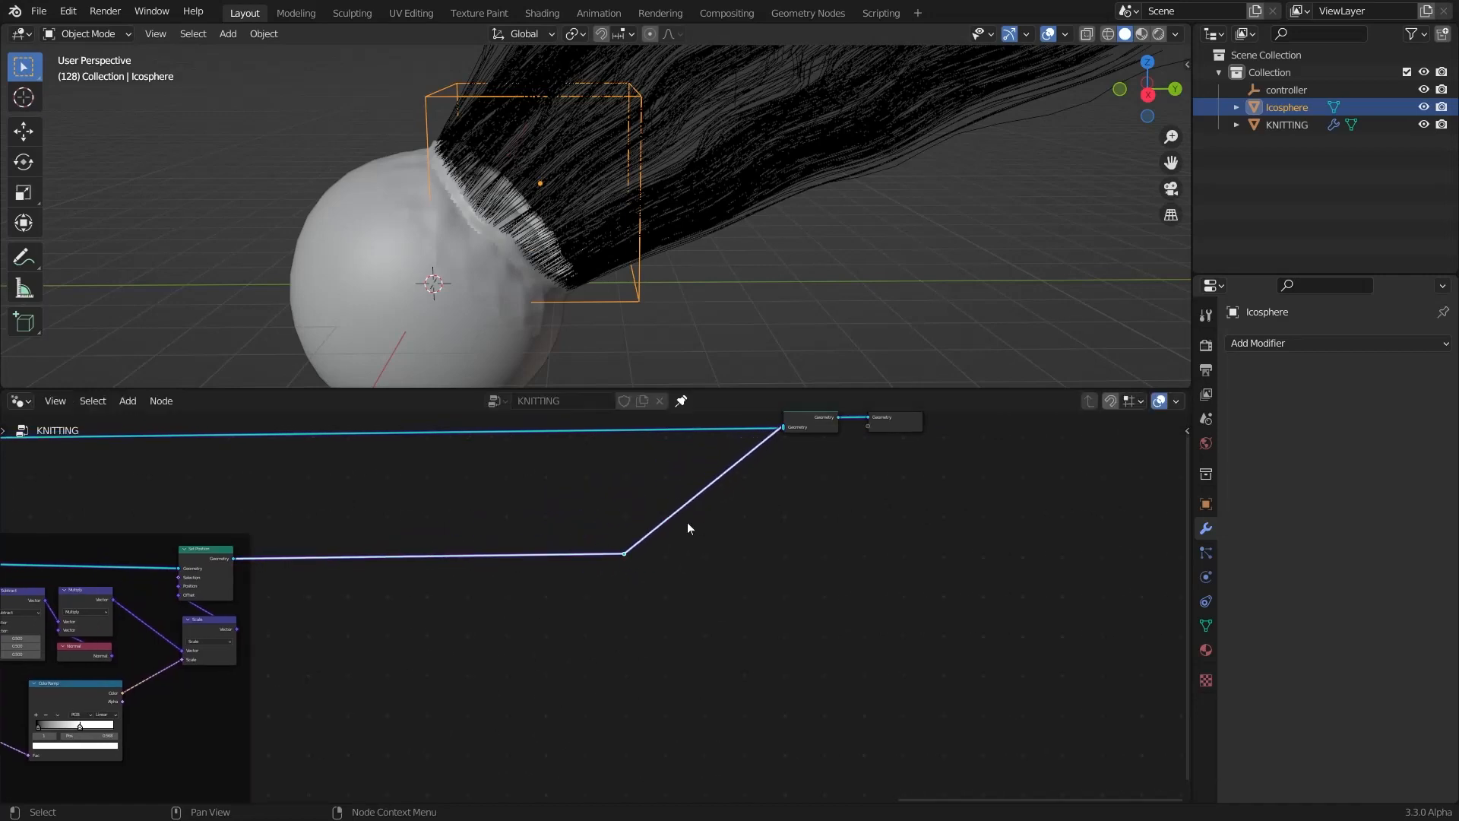
key("shift+a")
left_click(487, 463)
type("curve t")
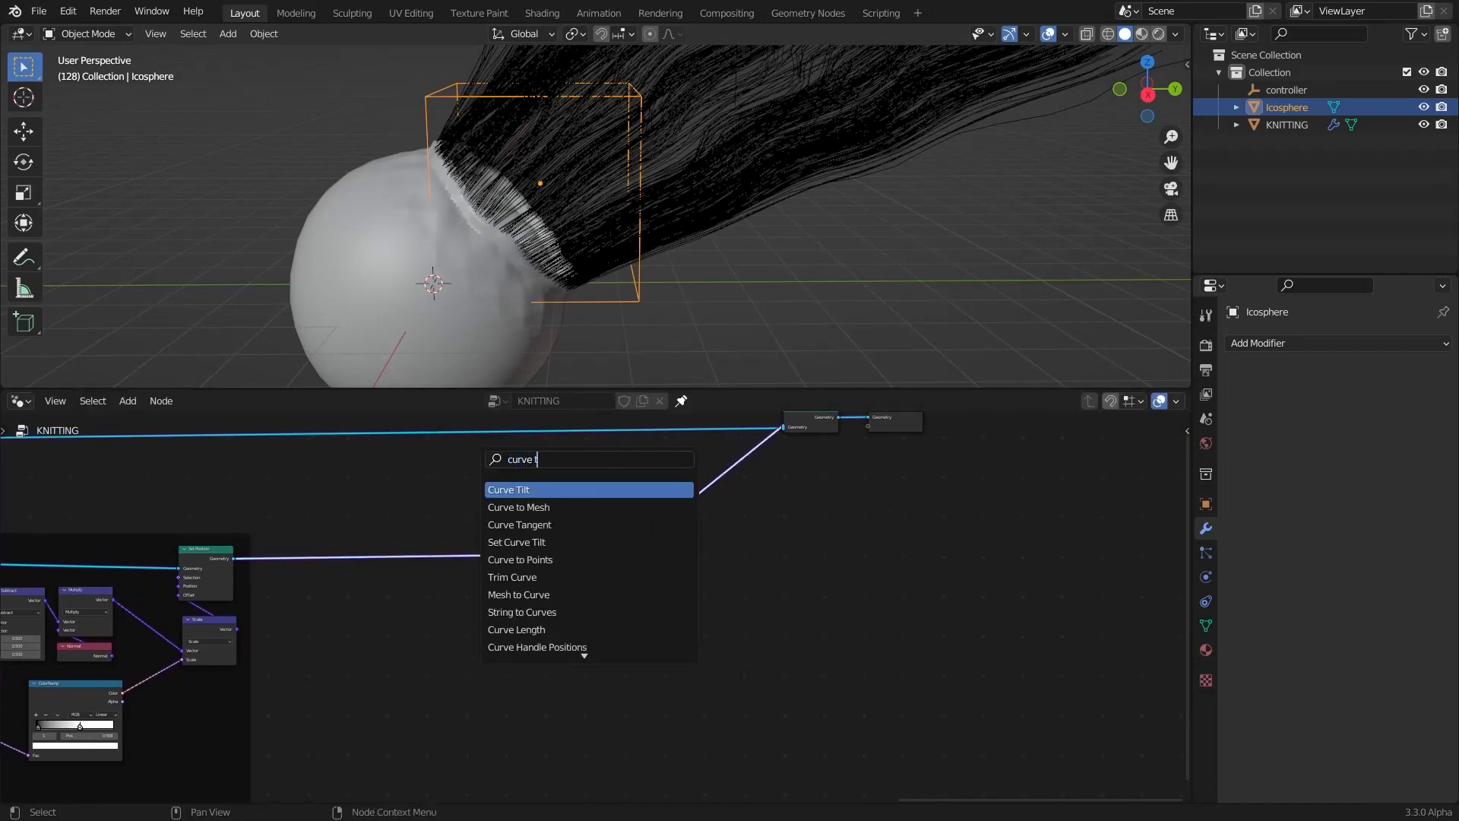
key("Down")
key("Return")
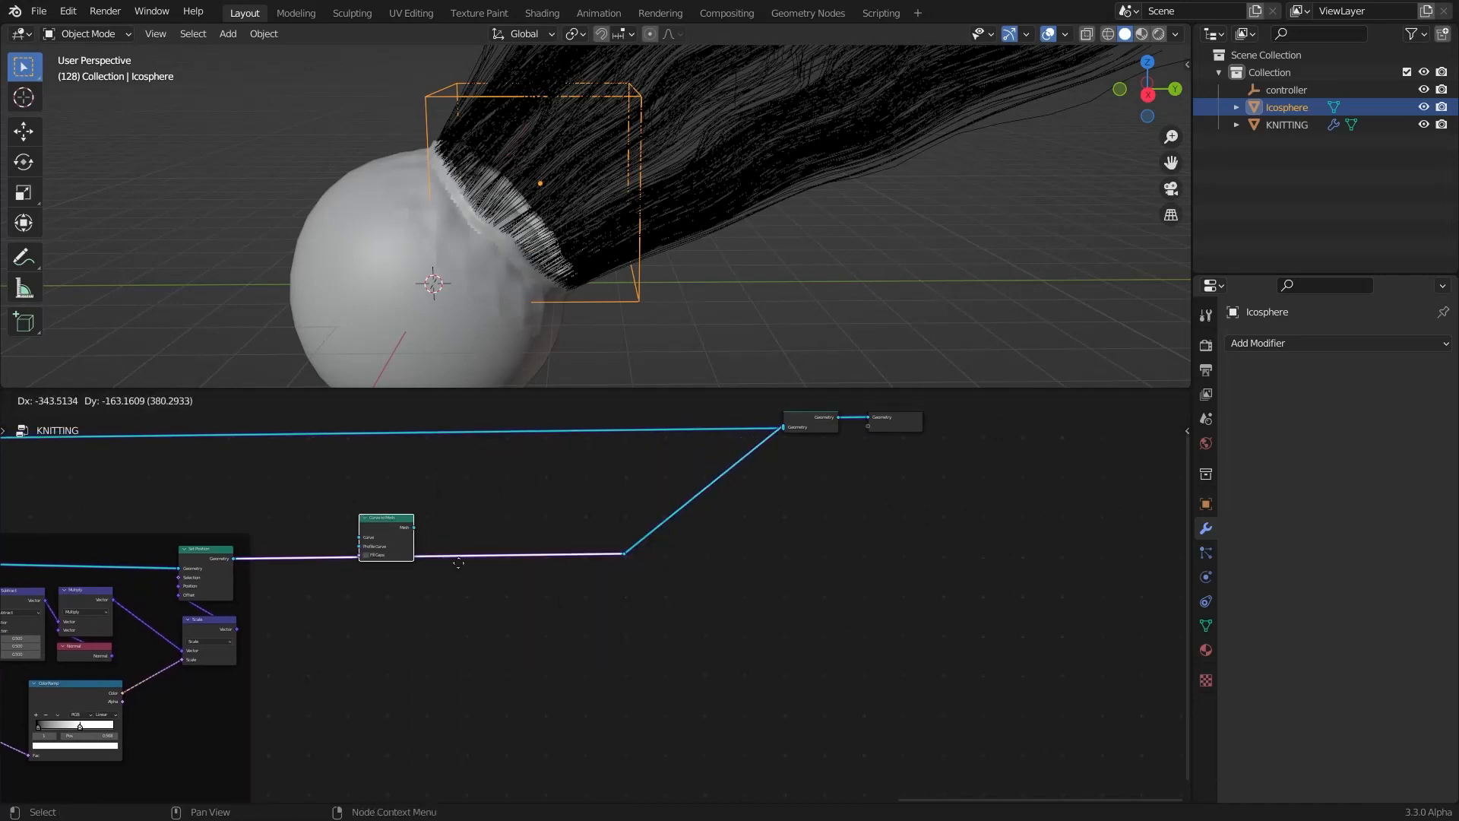
left_click(481, 586)
scroll(263, 572, "up", 2)
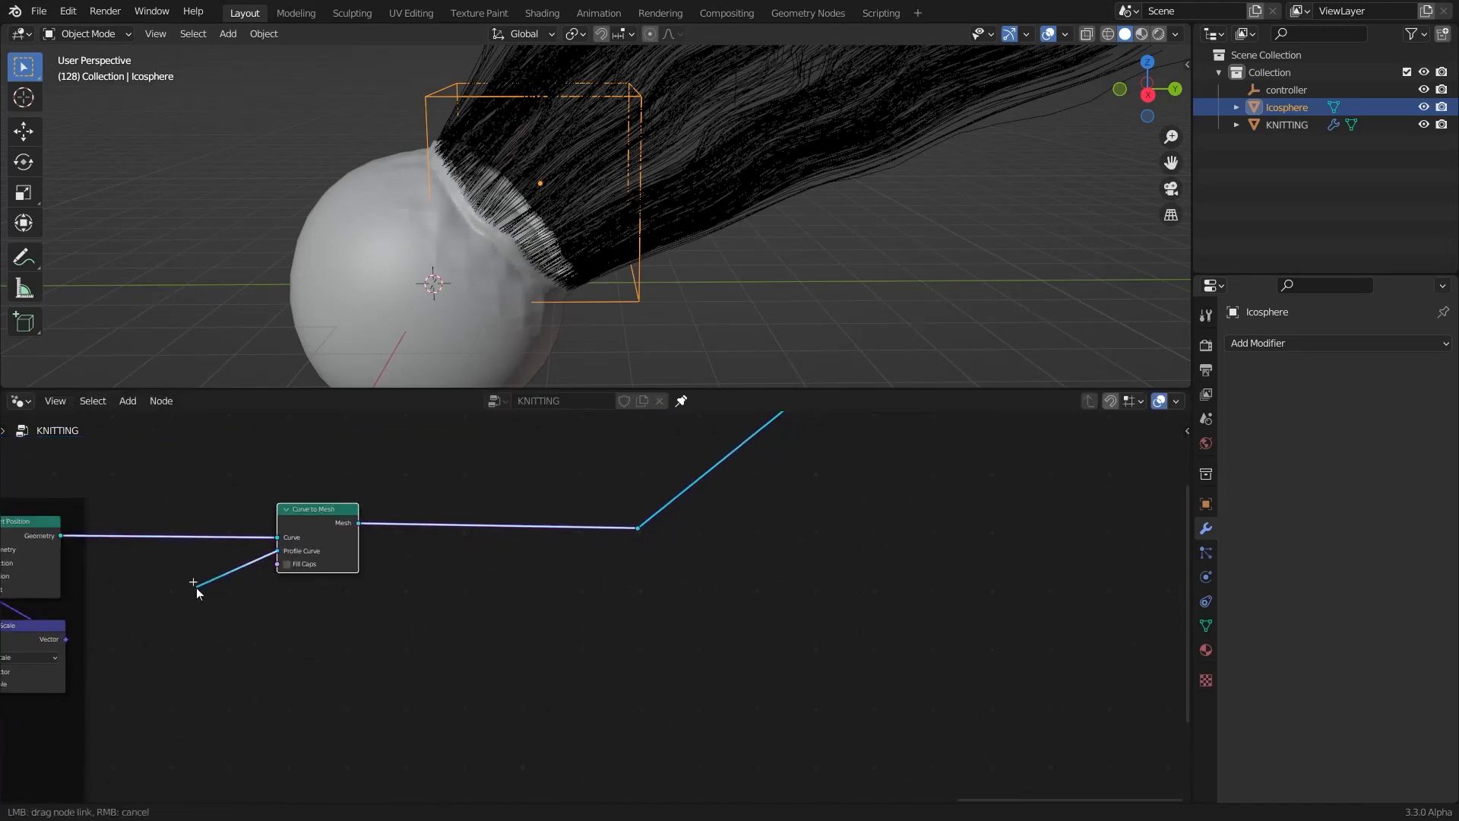
Add a Curve Circle node connected to the Profile Curve input of Curve to Mesh
left_click_drag(196, 592, 196, 591)
type("curve")
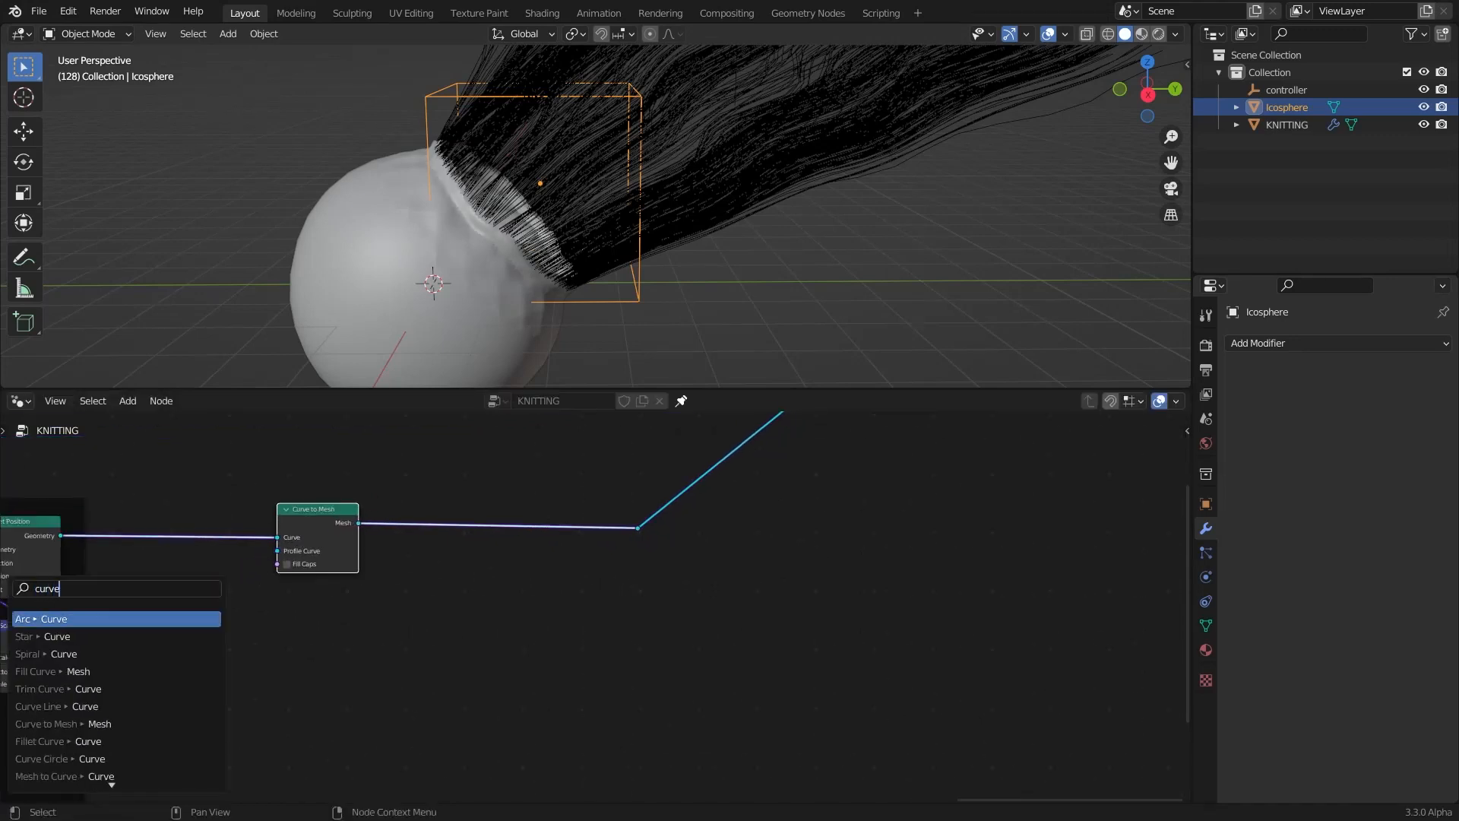
type(" c")
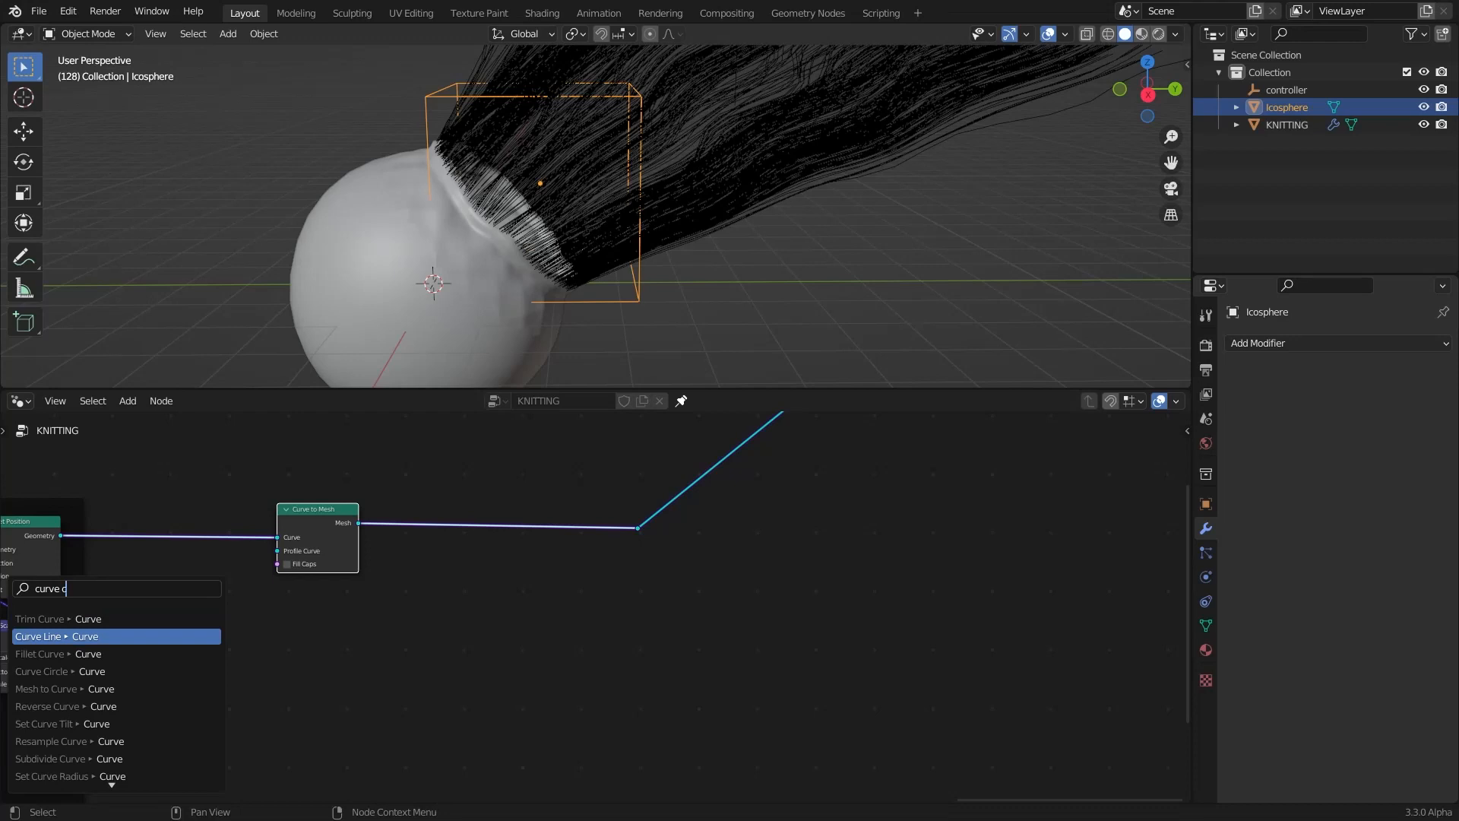
type("ir")
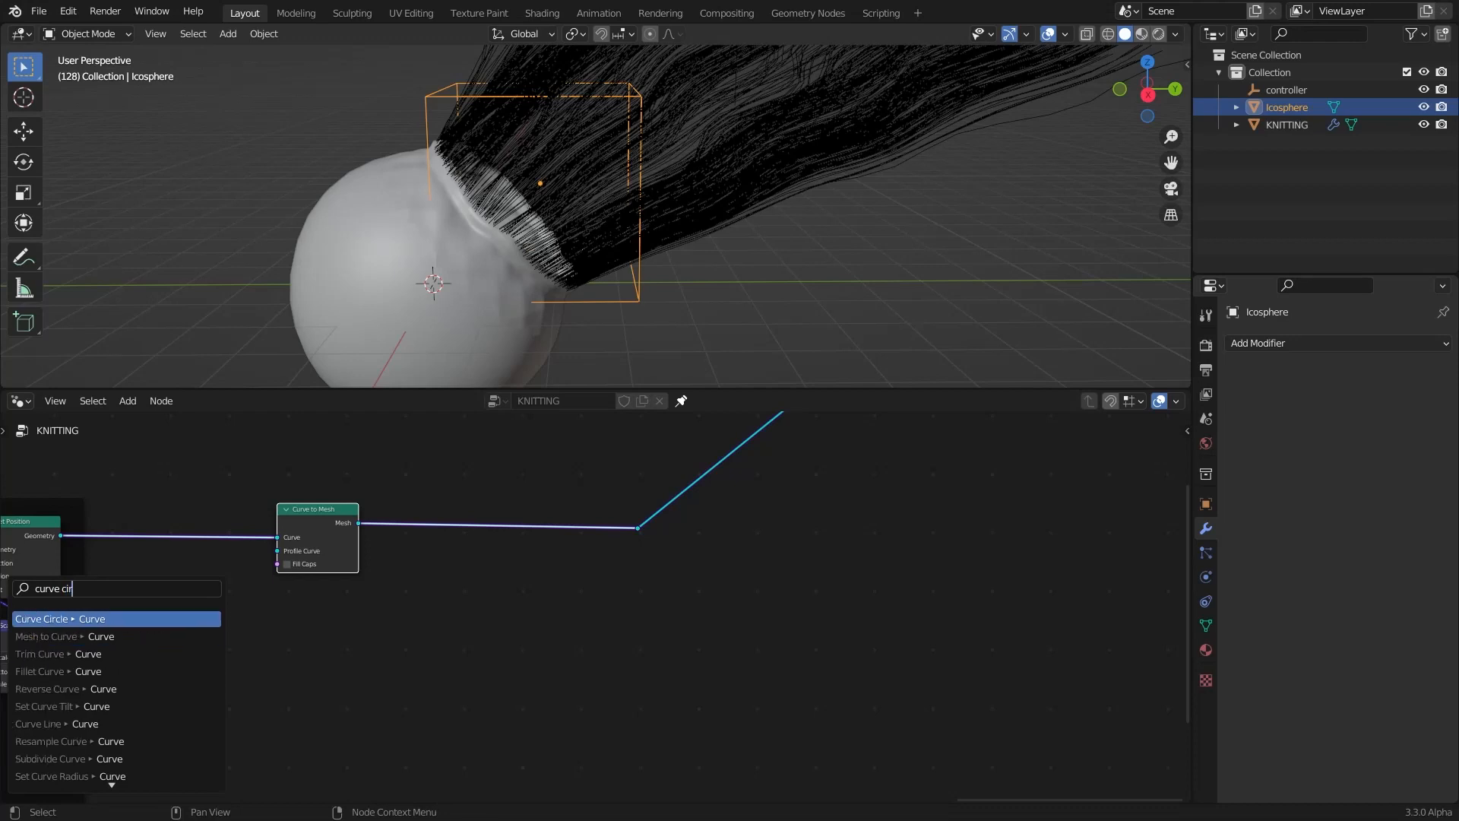
key("Return")
scroll(505, 668, "up", 5)
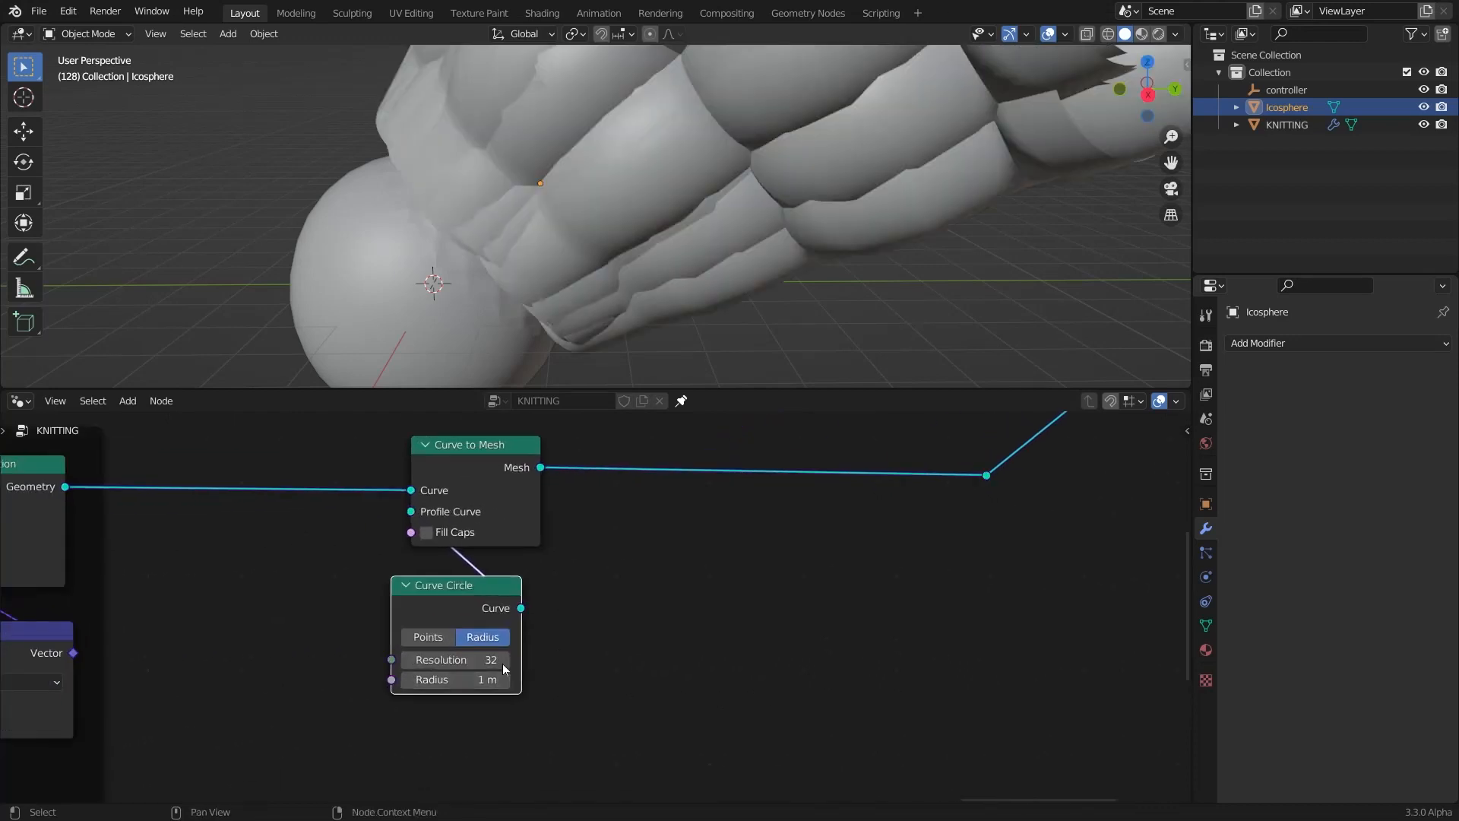
Set the Curve Circle's resolution to 5 and its radius to 0.02 m, and inspect the thread thickness
left_click(503, 664)
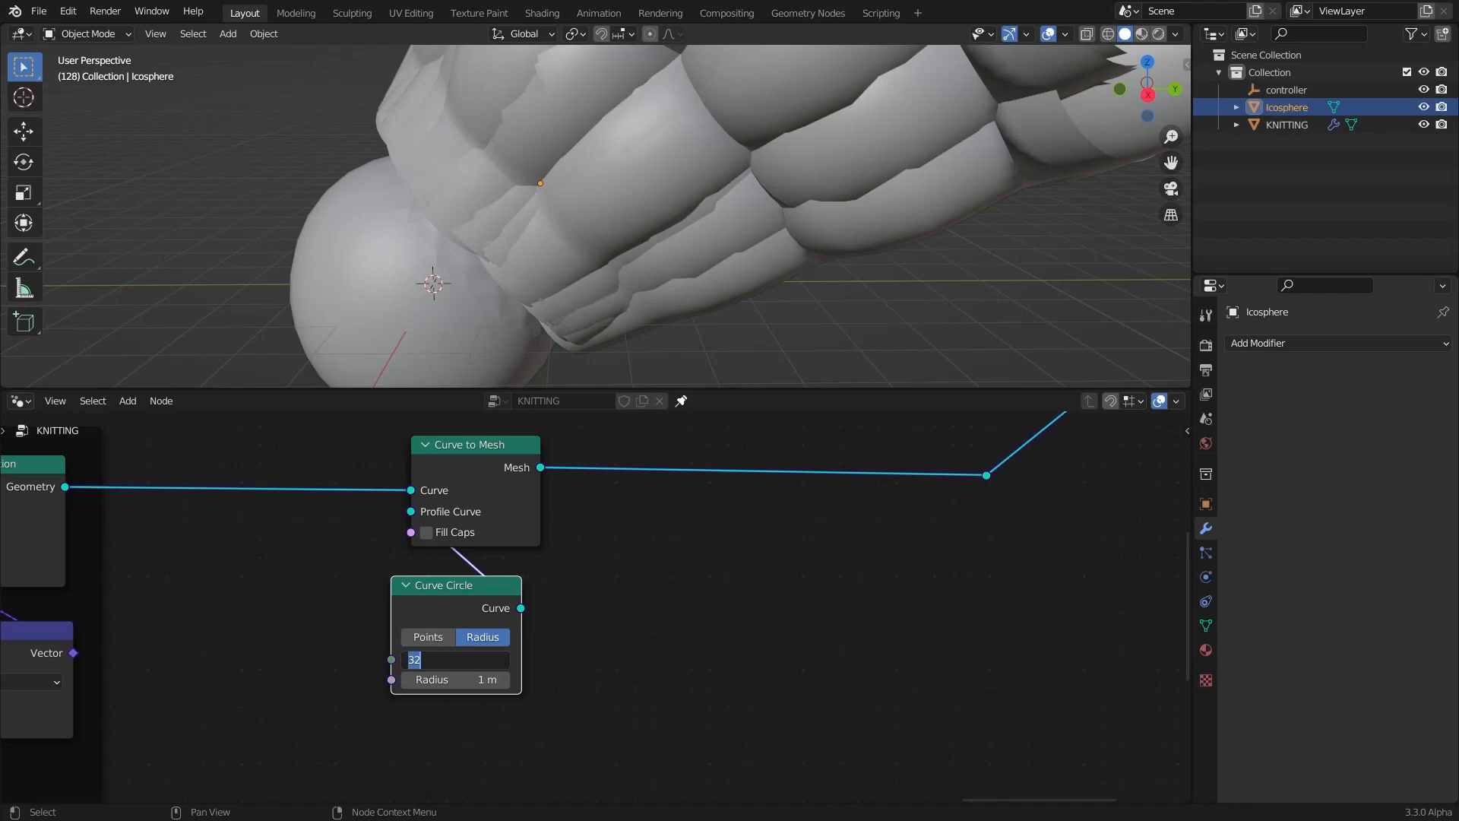
type("5")
key("Return")
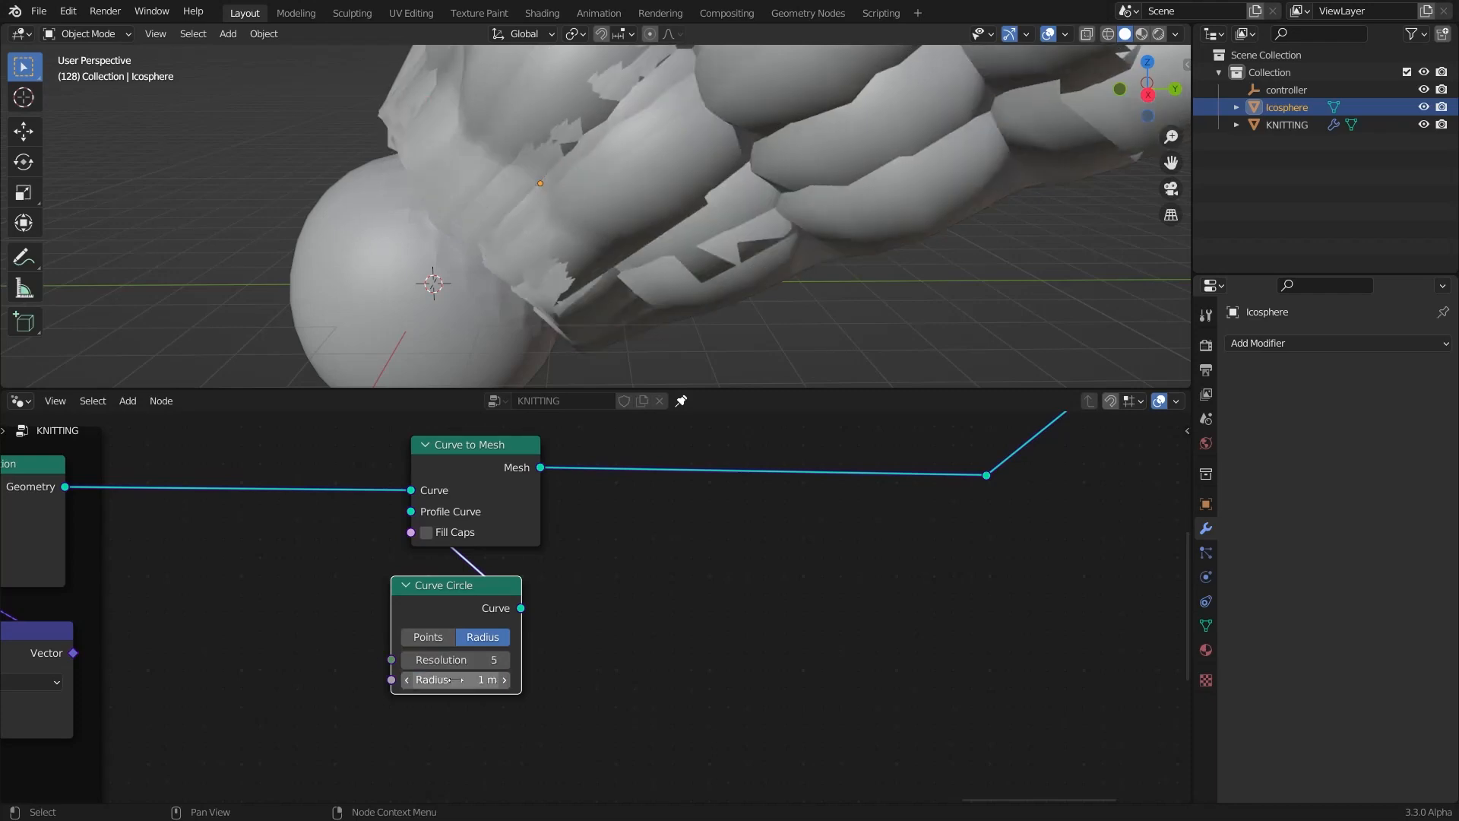
left_click_drag(451, 679, 418, 680)
scroll(432, 253, "down", 4)
scroll(823, 334, "up", 4)
middle_click_drag(432, 252, 874, 298)
scroll(876, 296, "up", 3)
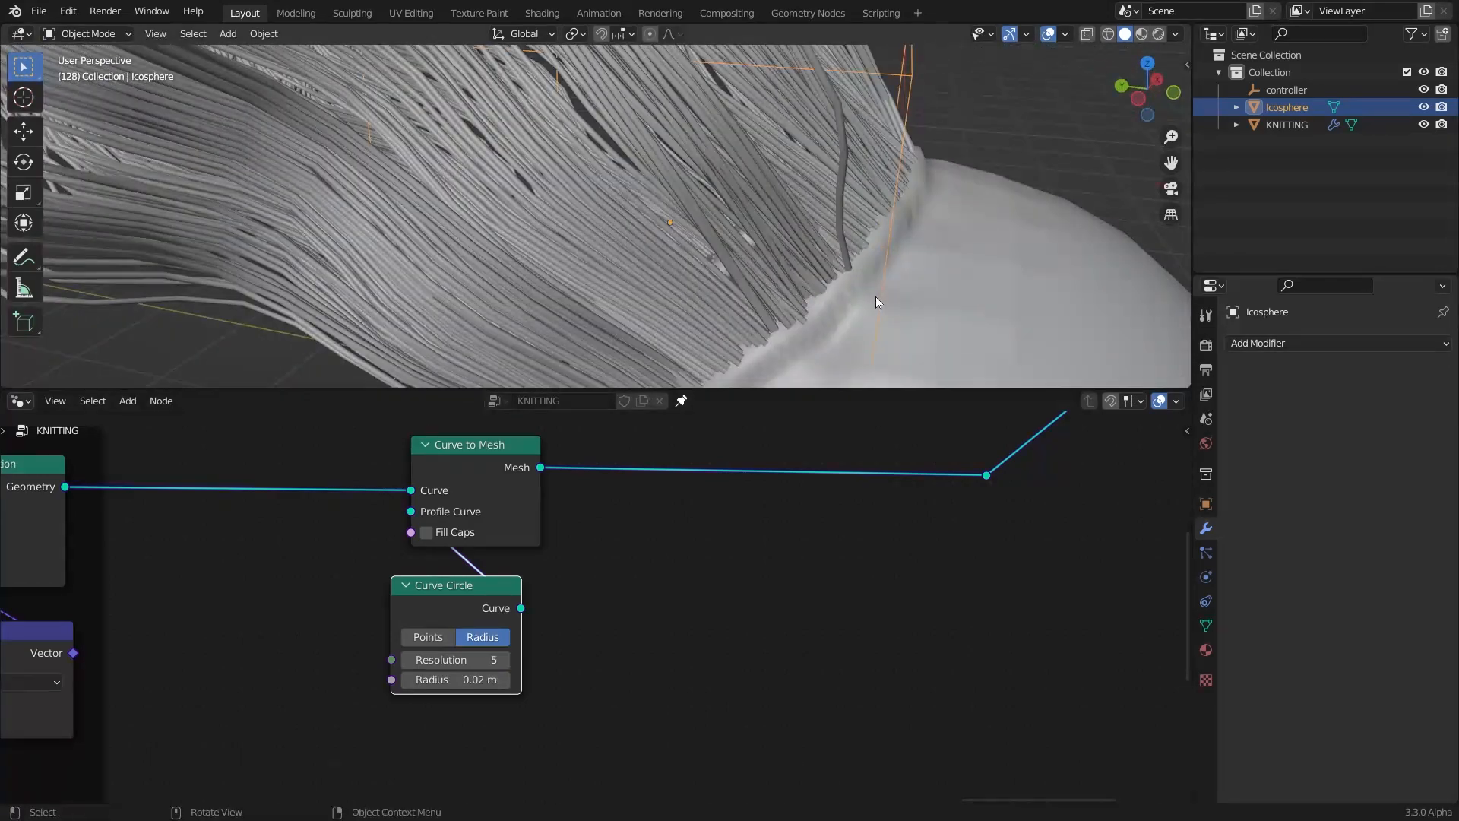
scroll(876, 301, "up", 1)
scroll(496, 686, "up", 1)
Reduce the Curve Circle's radius to 0.015 m and save the file
left_click(486, 685)
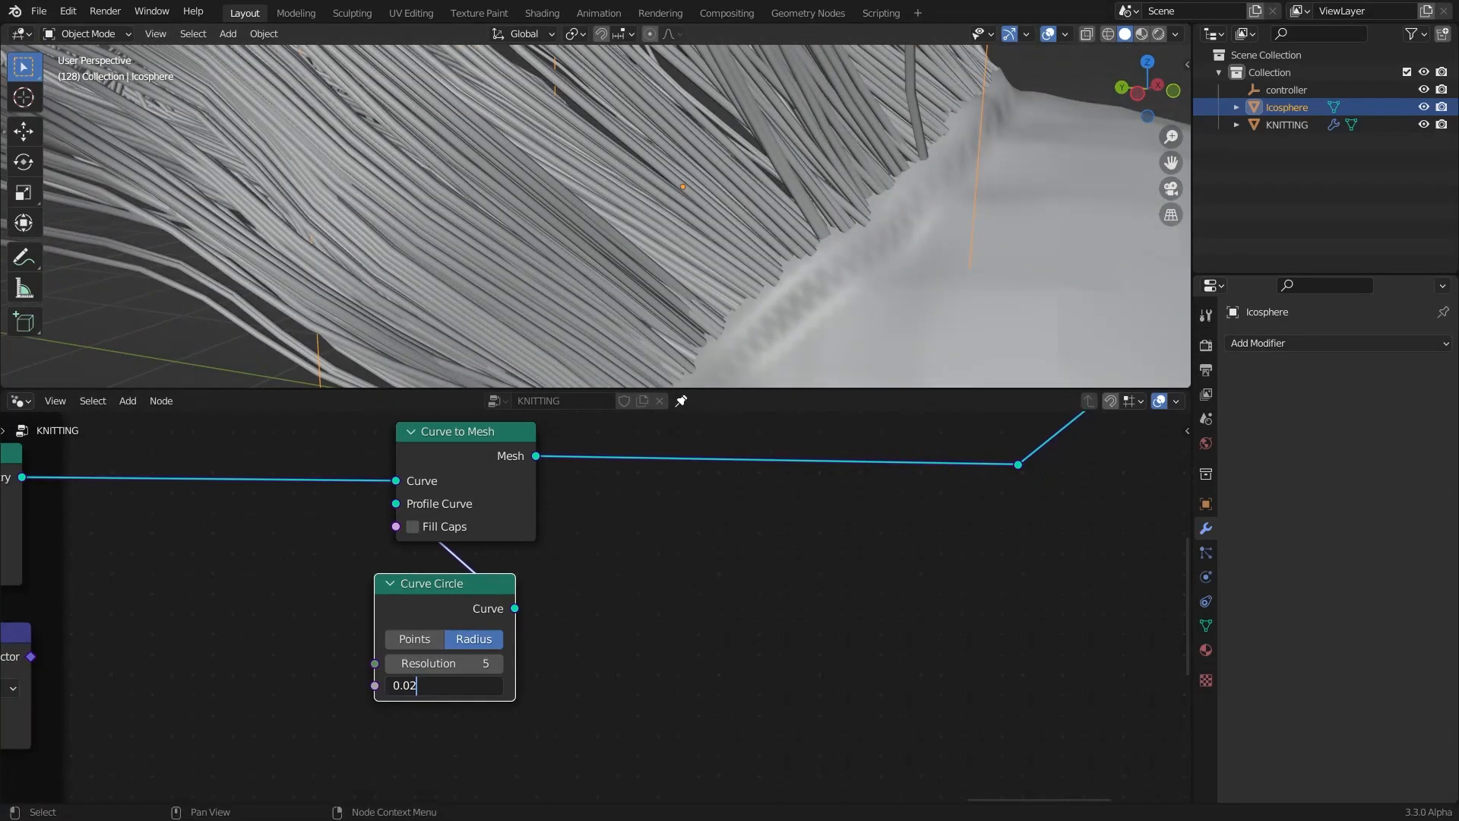
key("Return")
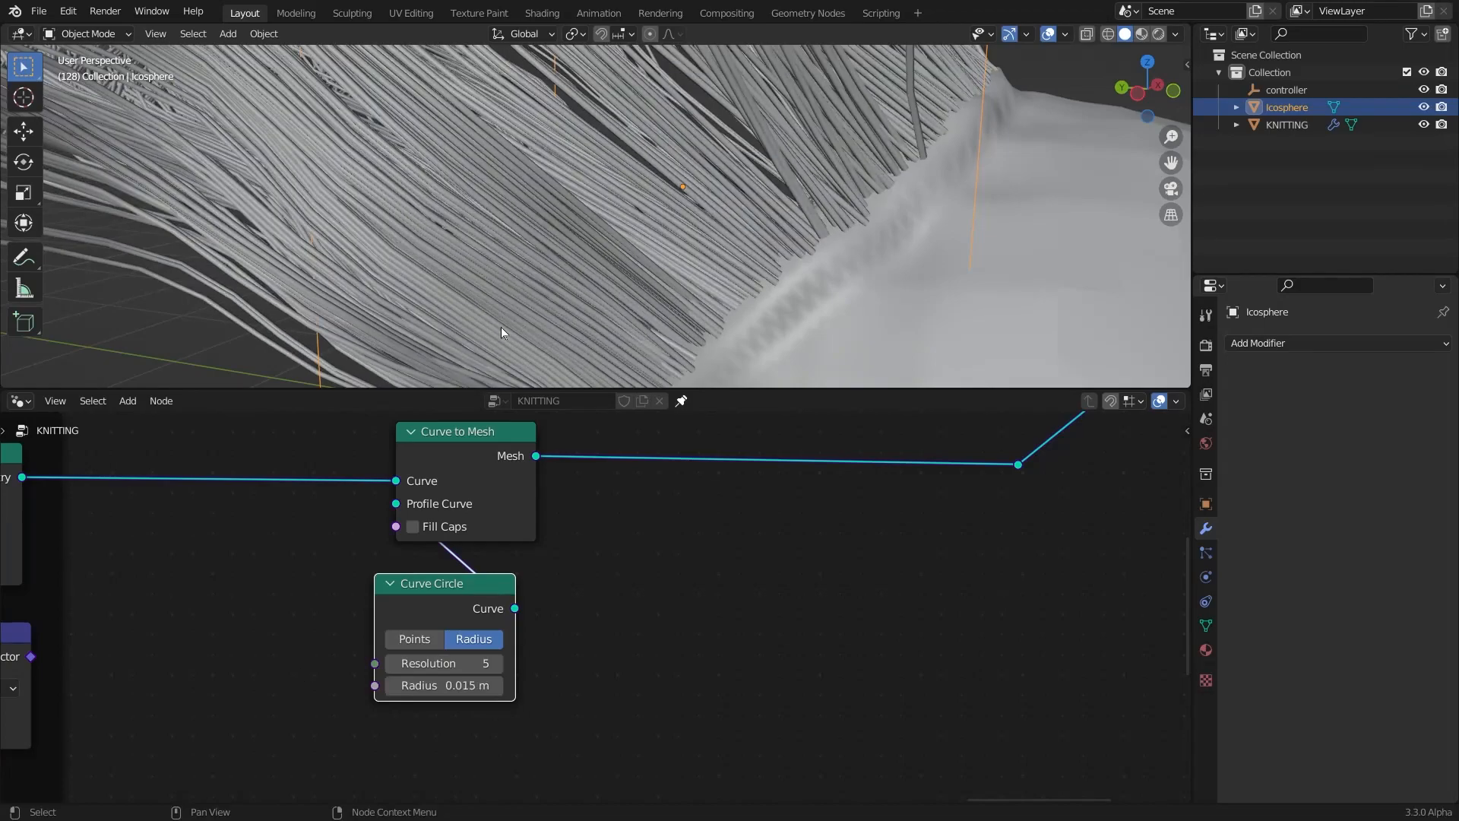
scroll(500, 327, "down", 6)
middle_click_drag(693, 254, 371, 216)
scroll(363, 253, "up", 2)
scroll(371, 220, "up", 1)
key("ctrl+s")
scroll(866, 741, "down", 3)
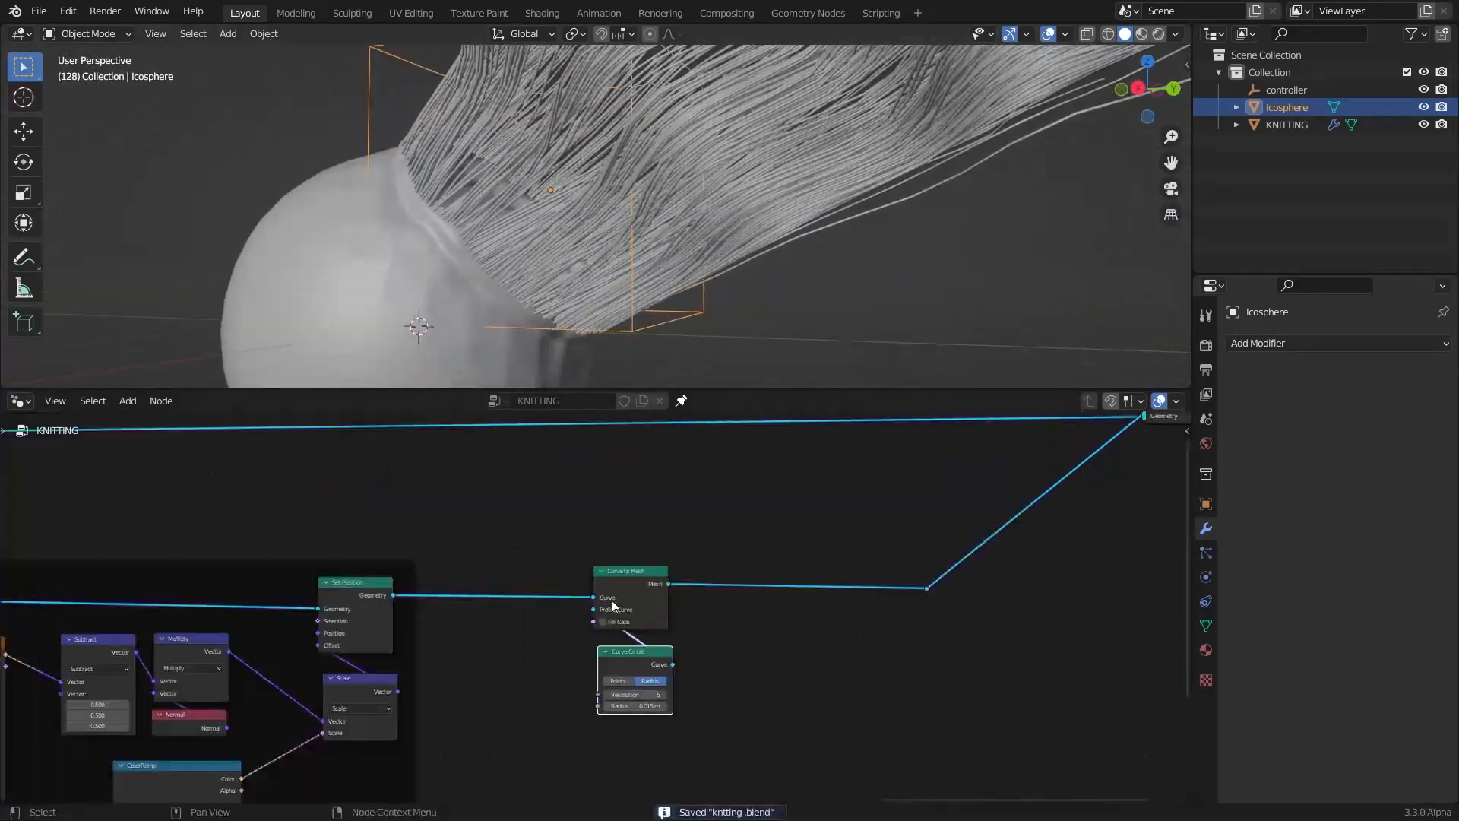
Enable Fill Caps on Curve to Mesh and place it with the Curve Circle compactly beside the last frame
scroll(607, 631, "up", 2)
scroll(775, 747, "down", 3)
left_click_drag(752, 690, 617, 624)
key("g")
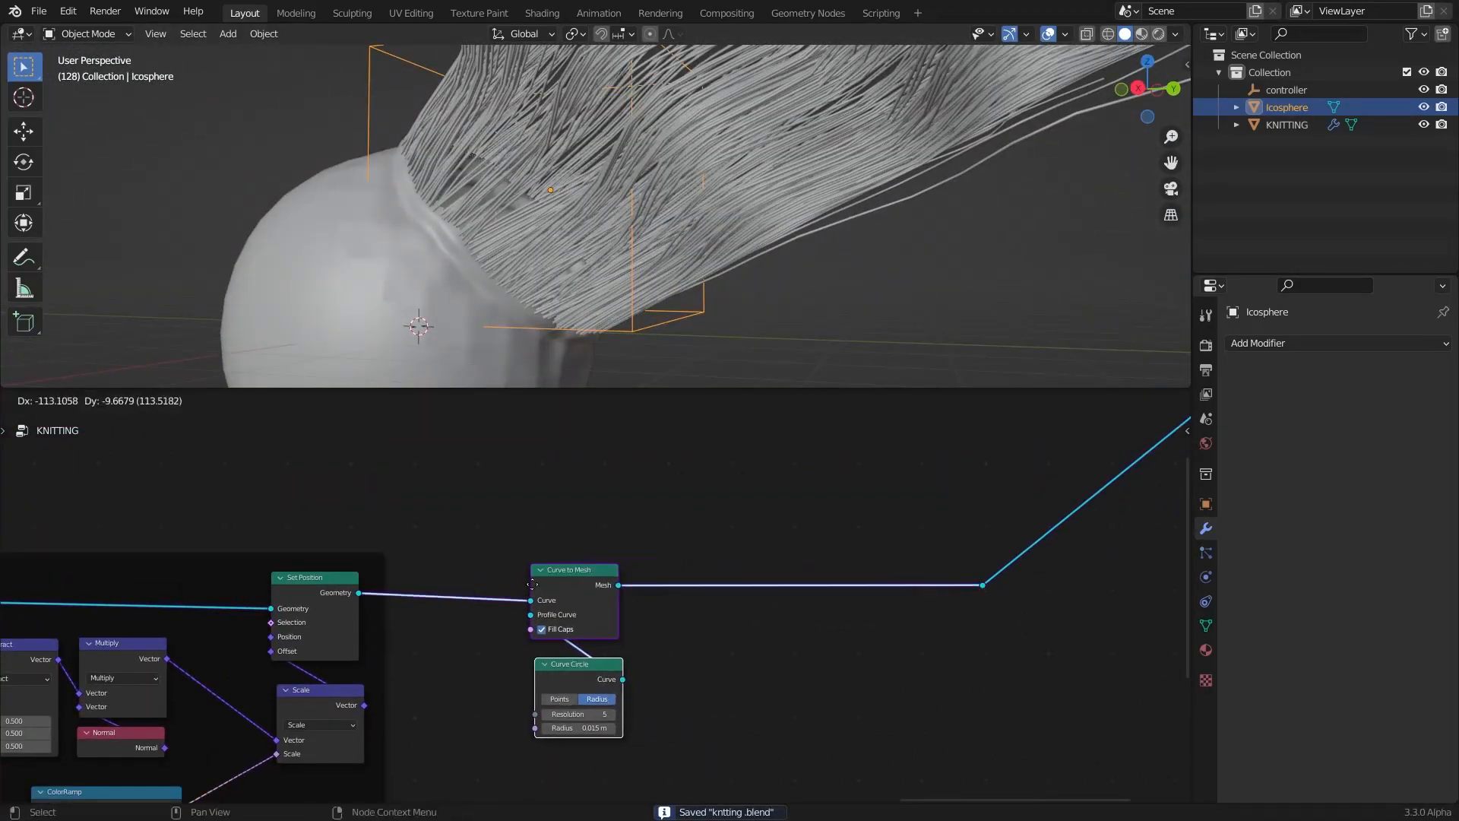
left_click(578, 623)
left_click_drag(502, 673, 490, 647)
left_click(541, 669)
Move the reroute point closer to the Curve to Mesh node
scroll(541, 669, "down", 6)
left_click_drag(861, 572, 782, 604)
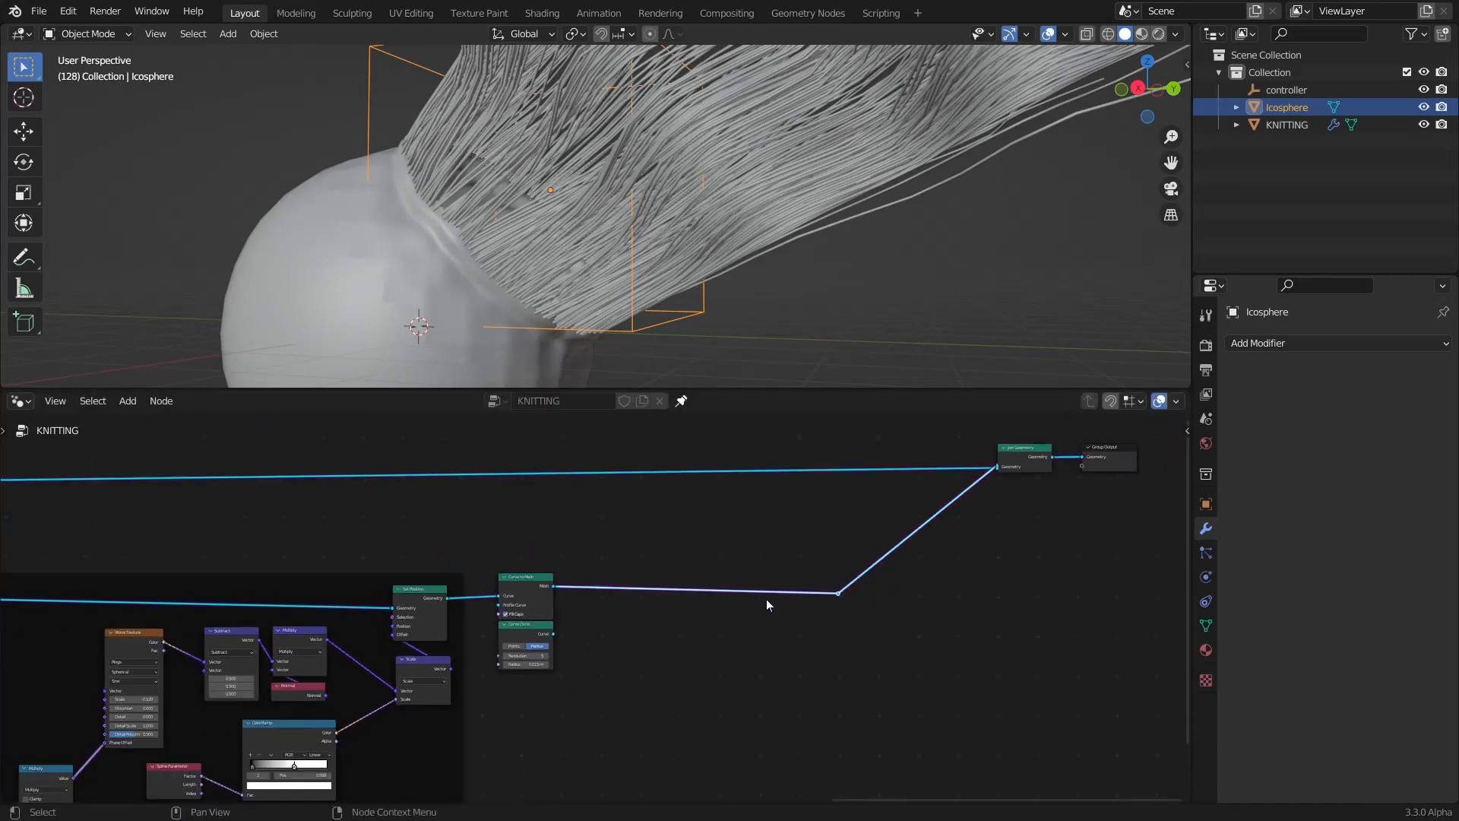
key("g")
left_click(529, 593)
scroll(596, 606, "down", 5)
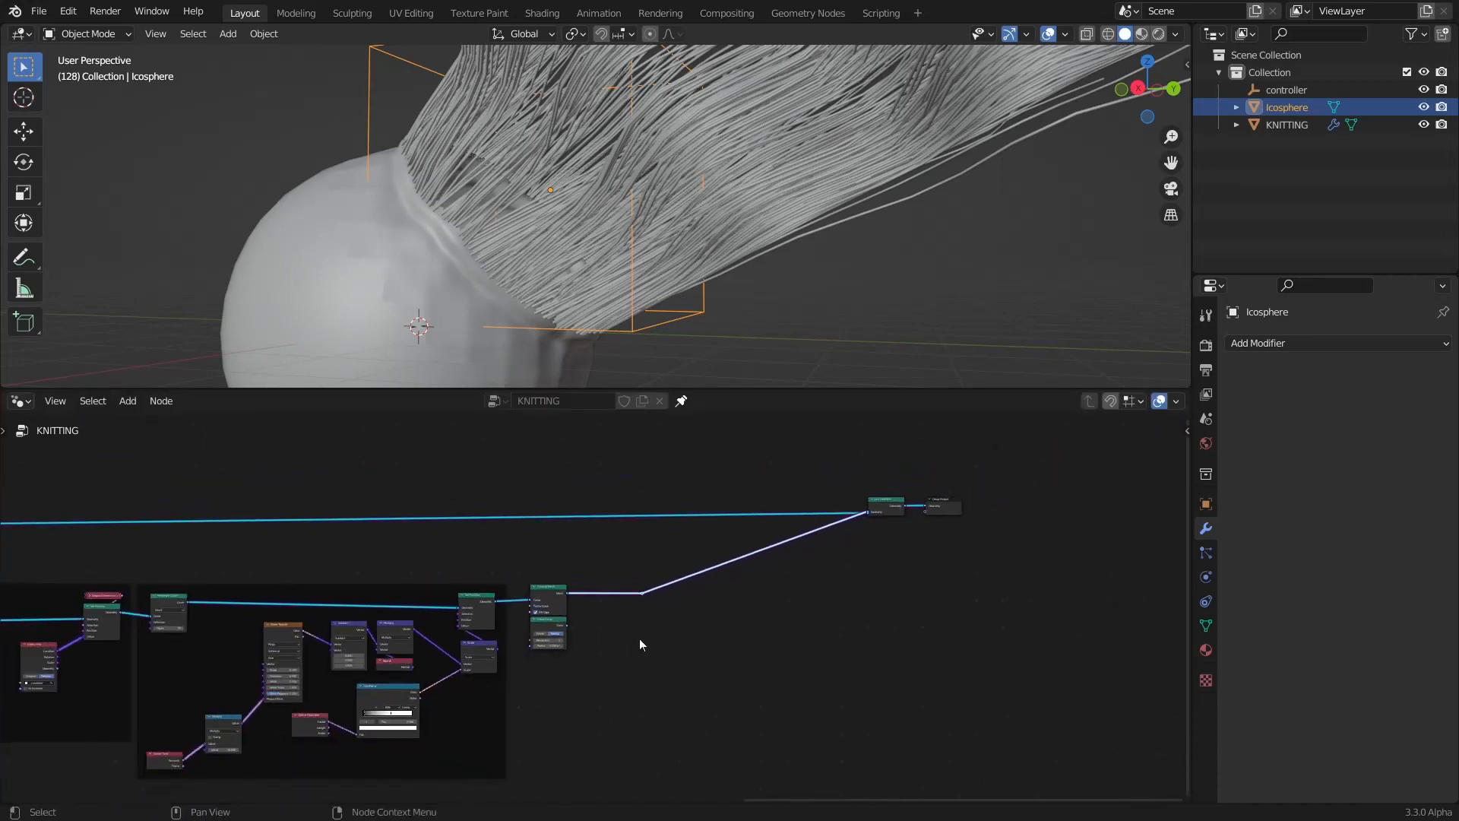
Play the animation to review the tube threads moving on the sphere, stop it, and save the file
scroll(513, 323, "down", 5)
middle_click_drag(512, 324, 631, 351)
key("space")
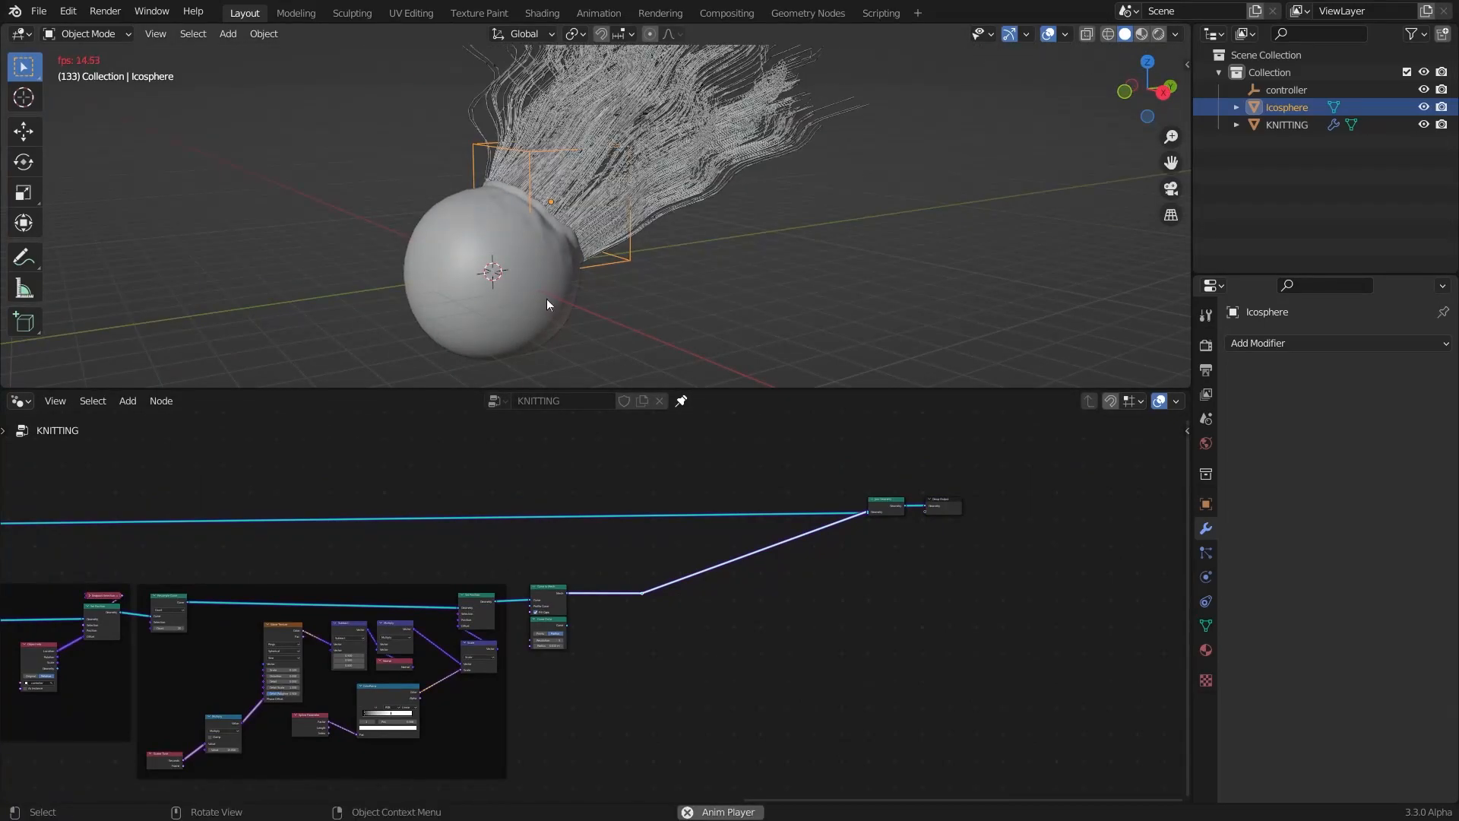
scroll(532, 277, "up", 4)
mouse_move(532, 276)
middle_mouse_down()
mouse_move(454, 284)
mouse_move(519, 258)
middle_mouse_up()
scroll(473, 282, "down", 6)
scroll(453, 274, "up", 5)
key("space")
key("ctrl+s")
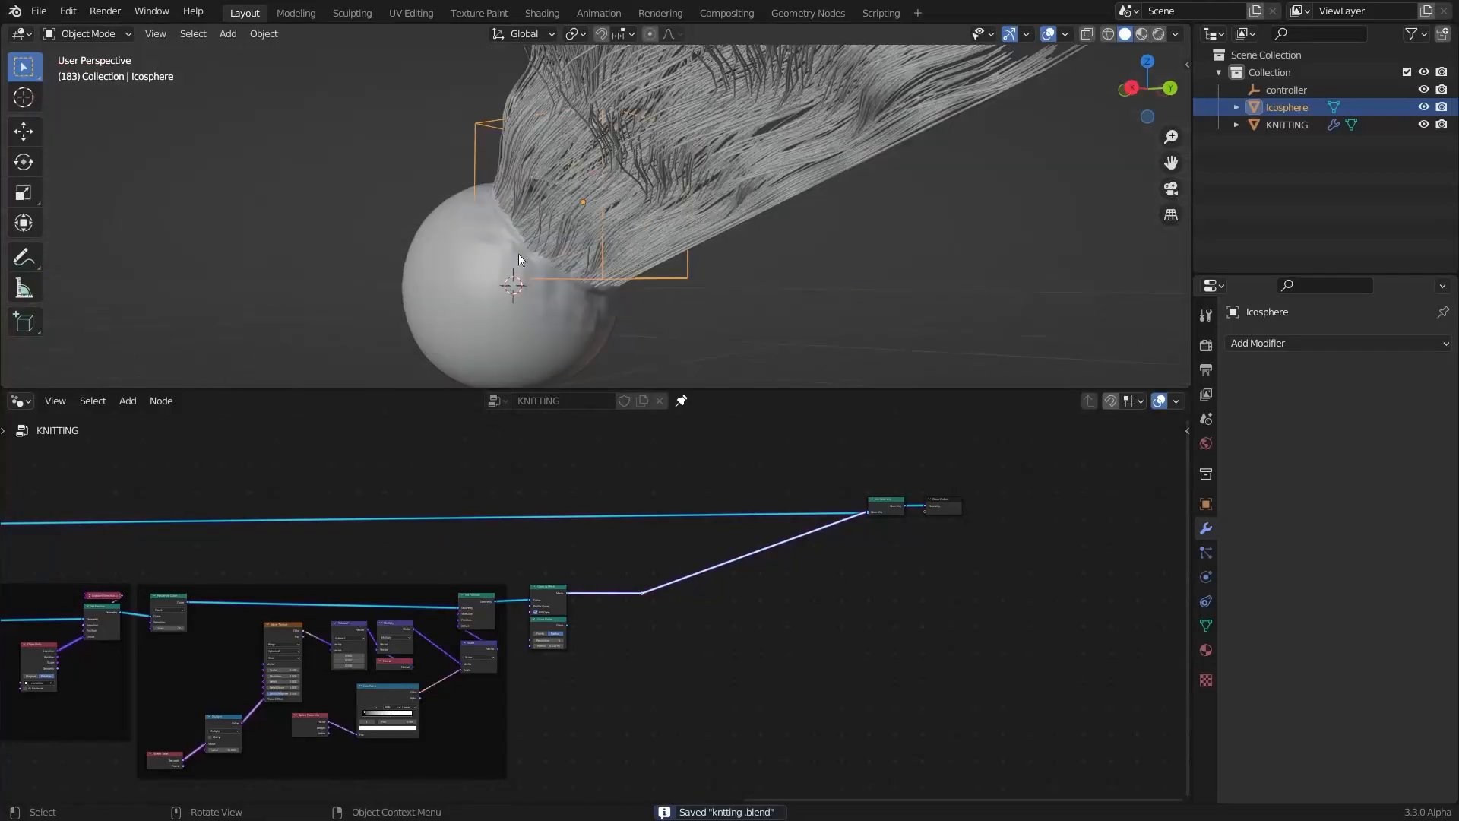
Sketch freehand annotations on the sphere's surface near the thread roots and erase them
scroll(427, 253, "up", 4)
left_click(23, 259)
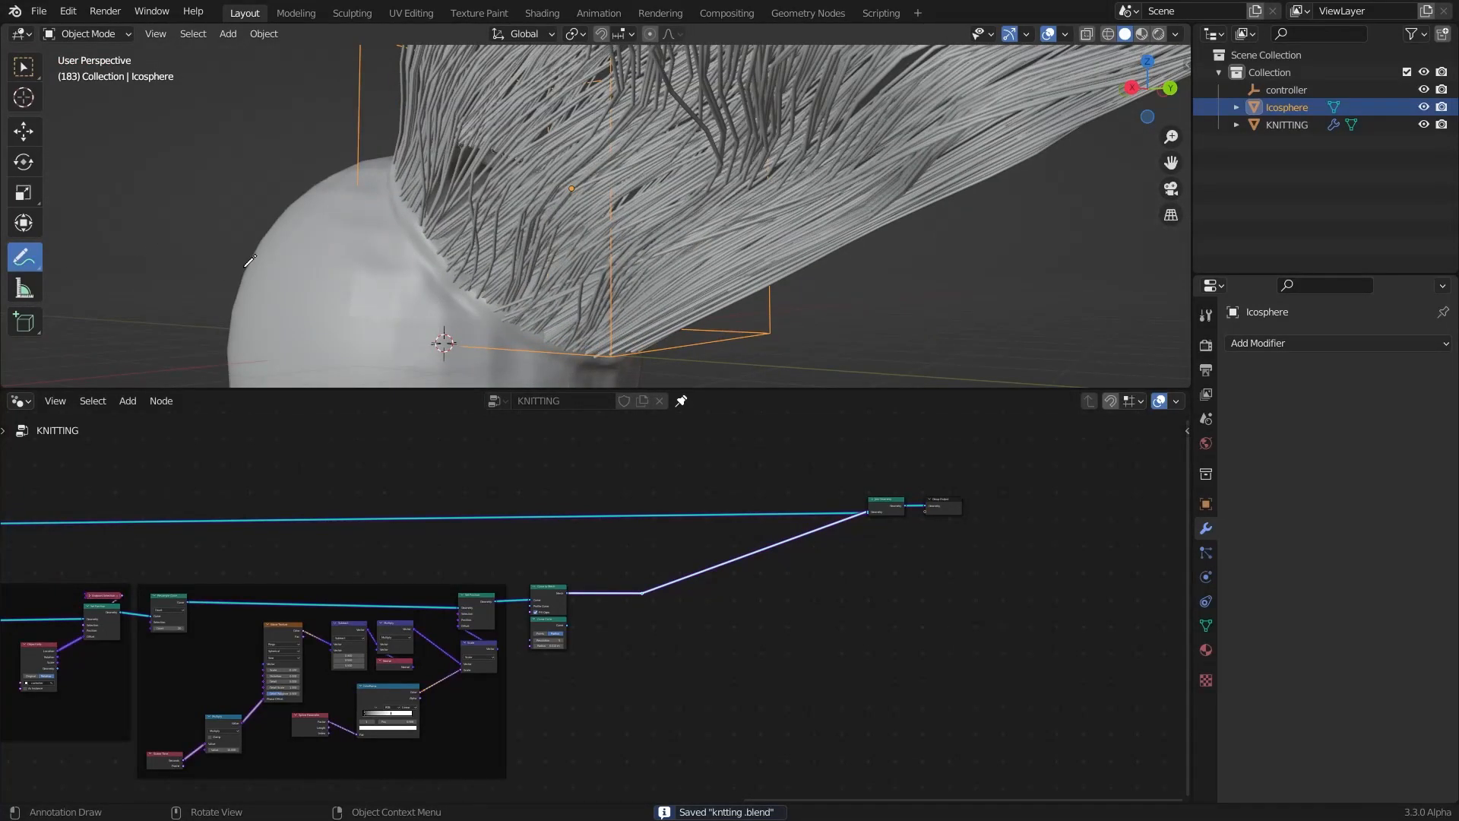
middle_click_drag(228, 262, 502, 245)
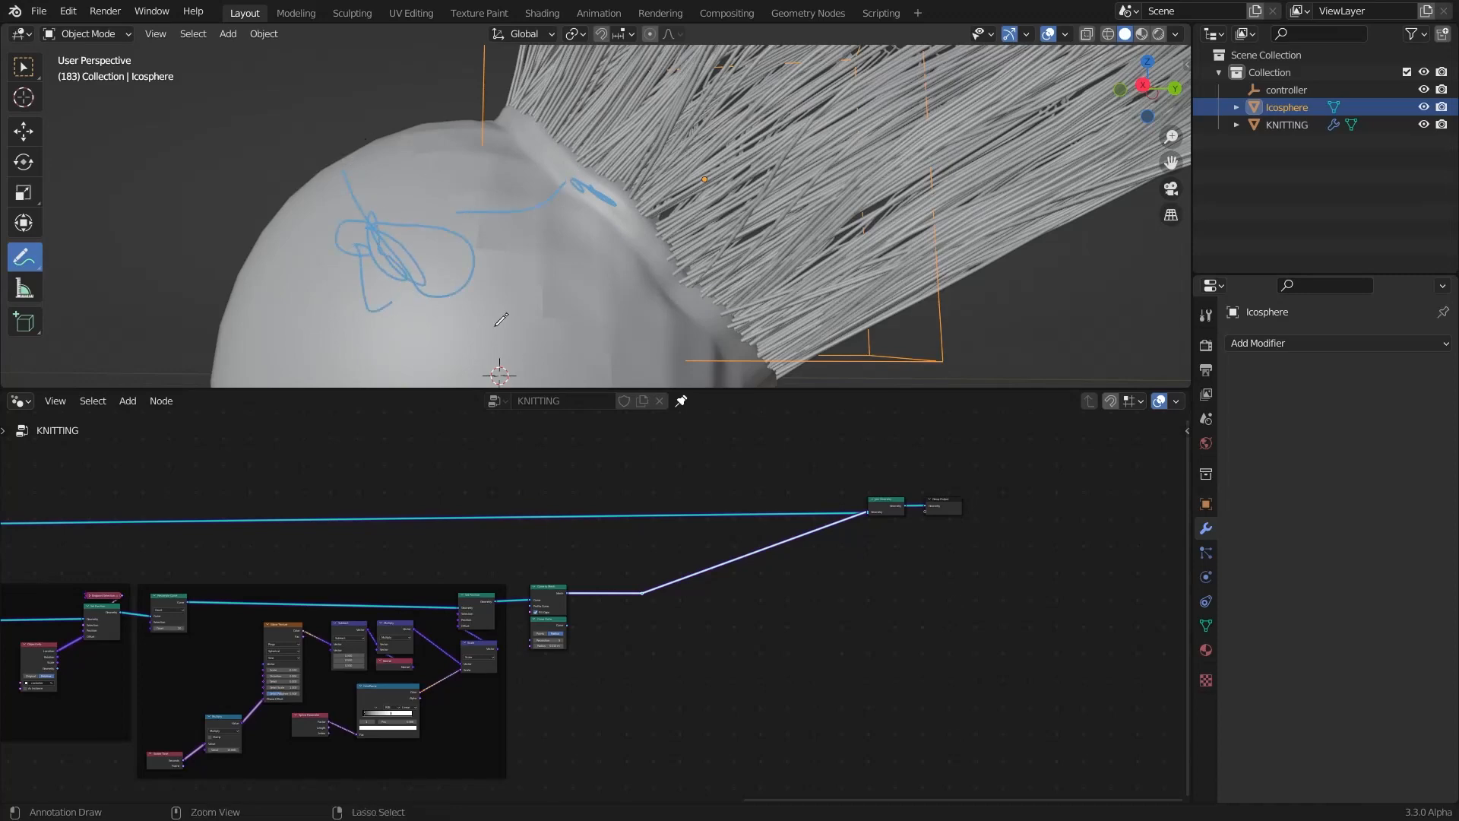
right_click_drag(501, 319, 545, 193)
left_click(24, 68)
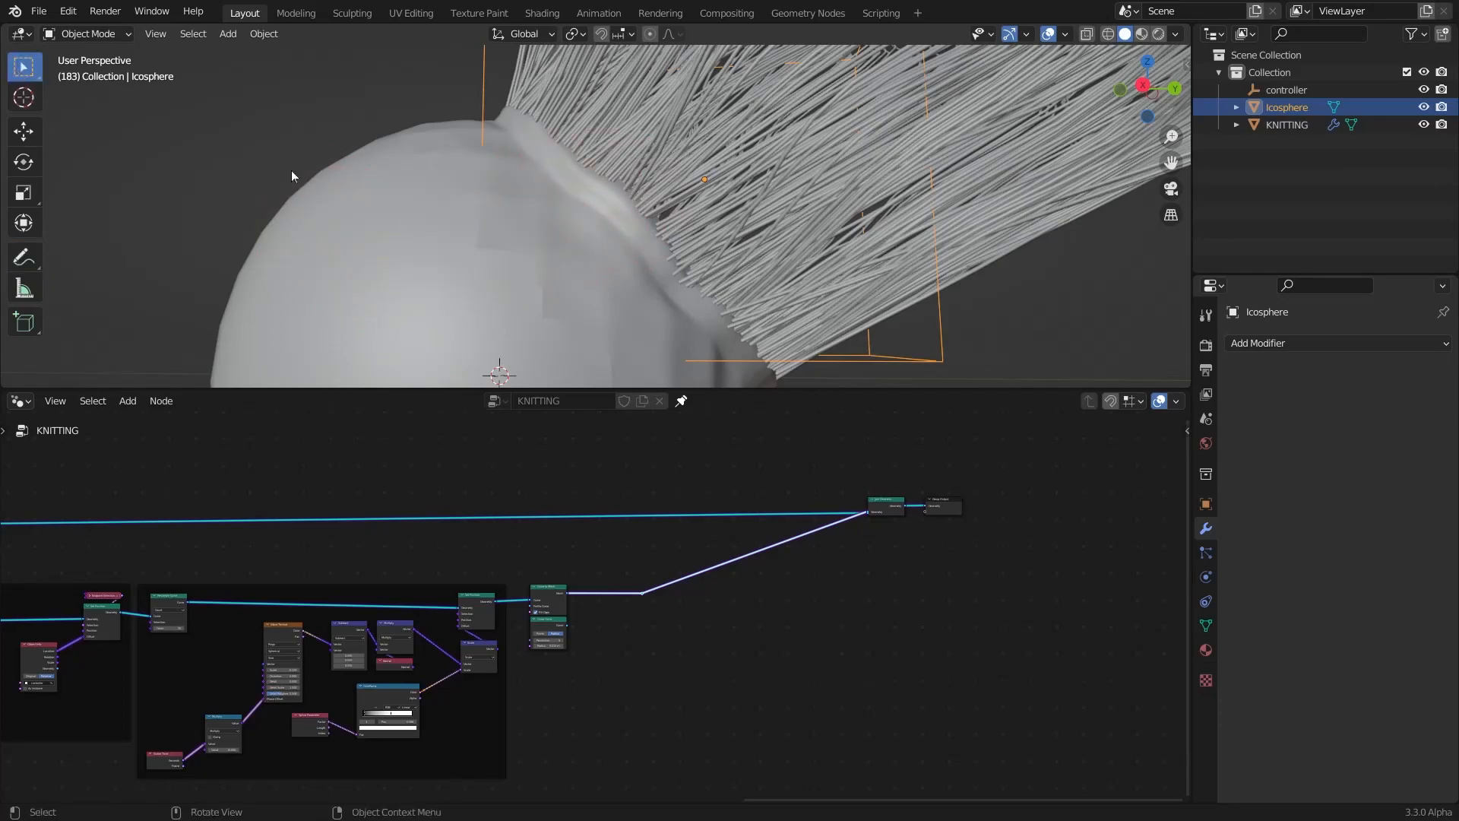
Inspect the sphere's surface around the thread roots up close and save the file
mouse_move(290, 170)
middle_mouse_down()
mouse_move(590, 254)
mouse_move(442, 275)
mouse_move(566, 254)
mouse_move(456, 170)
middle_mouse_up()
scroll(456, 170, "up", 3)
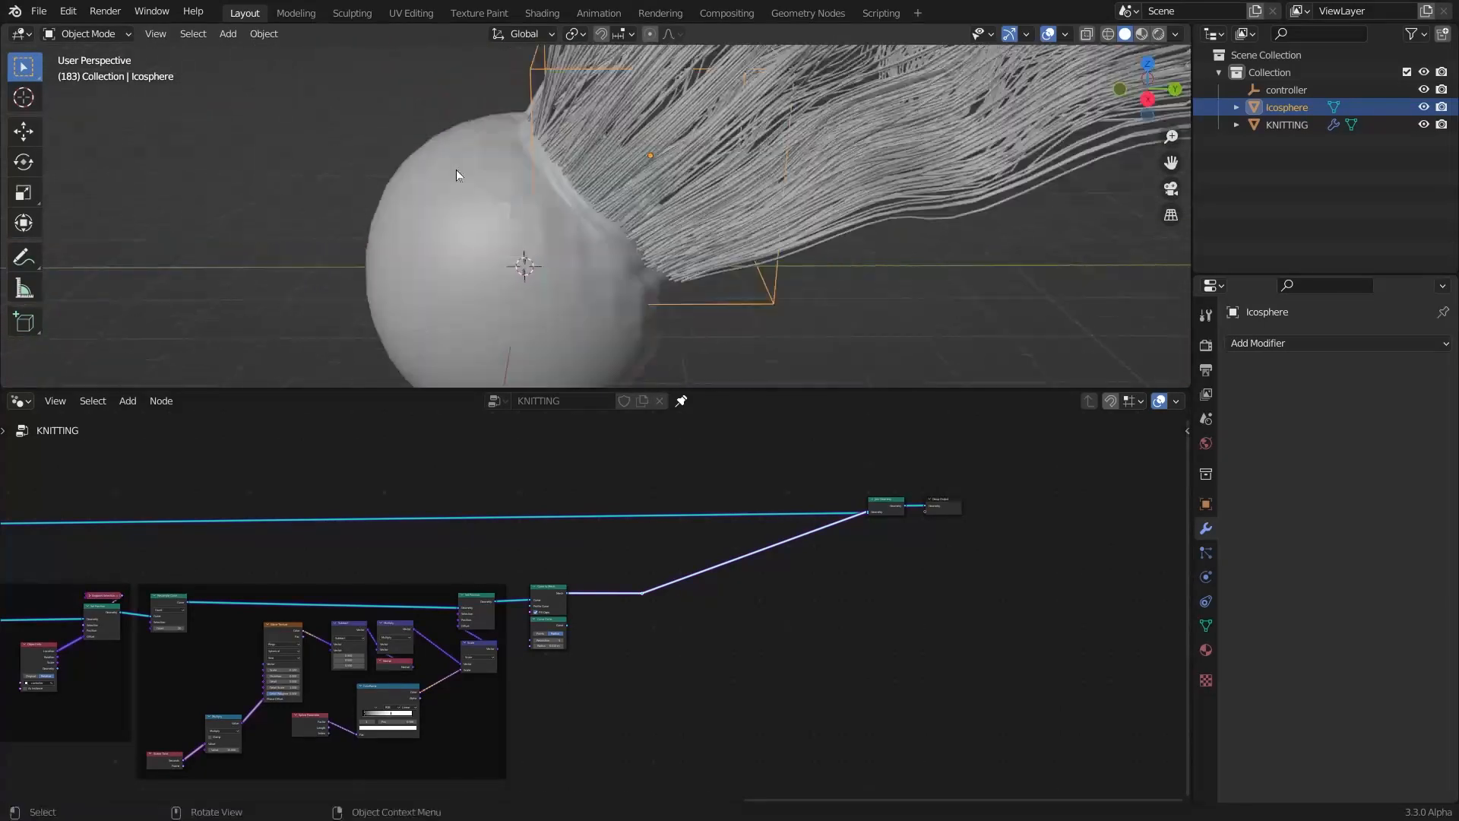
key("s")
right_click(508, 226)
middle_click_drag(508, 227, 469, 168)
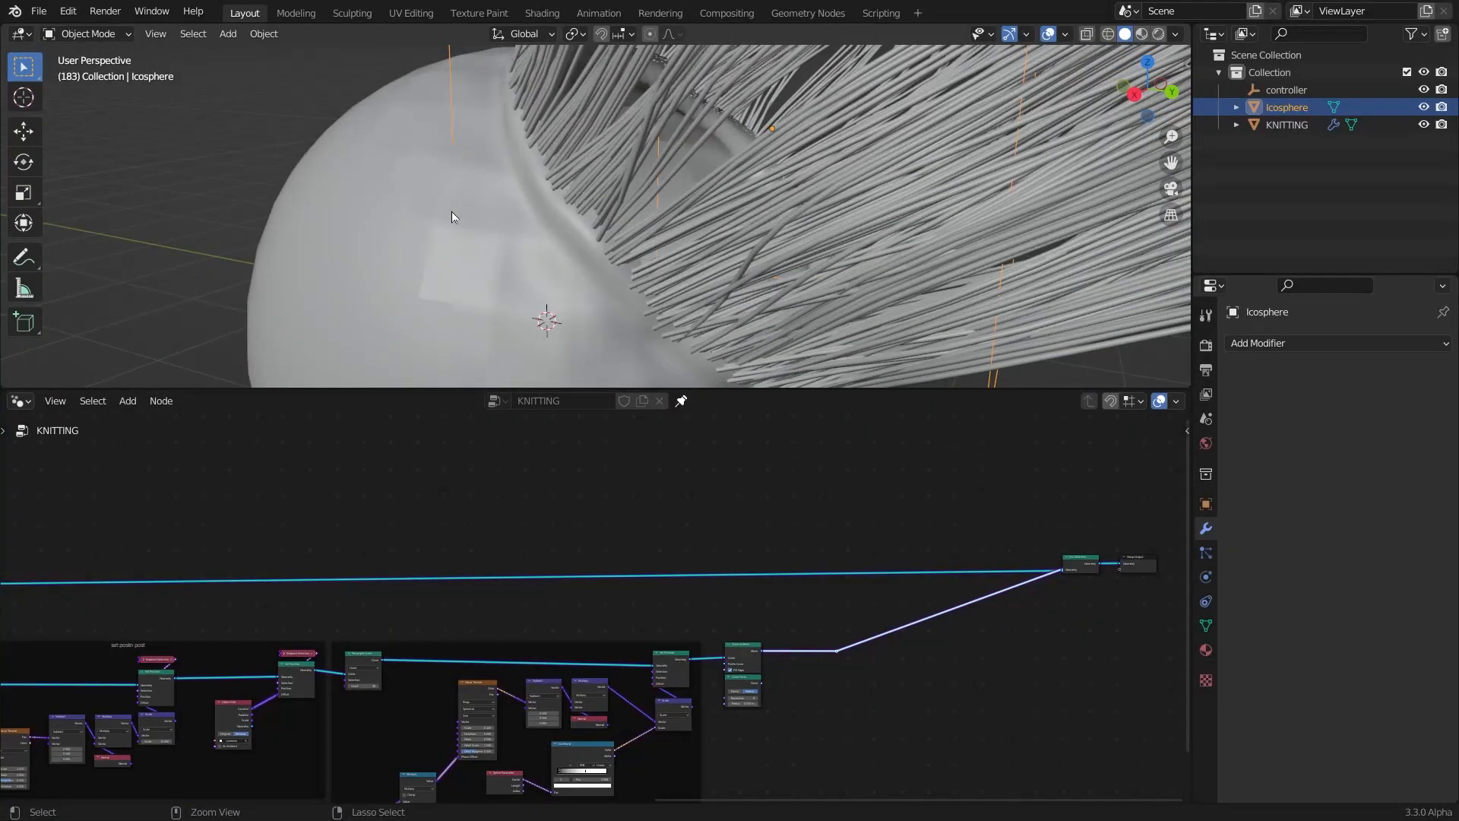
key("ctrl+s")
scroll(413, 497, "down", 3)
scroll(614, 259, "down", 2)
middle_click_drag(572, 212, 611, 251)
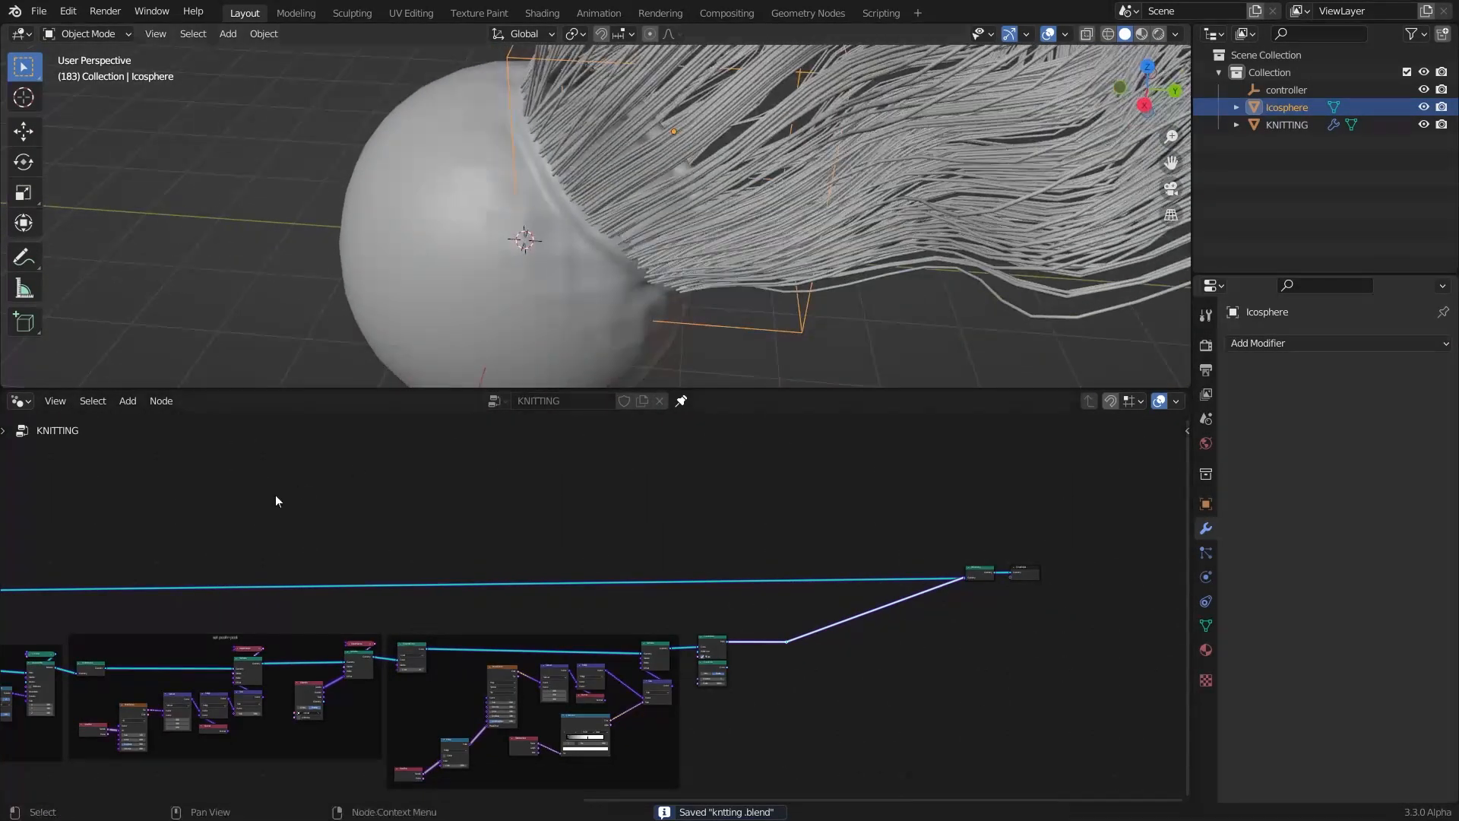
Preview the displacement frame's Set Position output alone, and return to the joined geometry output
scroll(729, 505, "up", 6)
left_click_drag(251, 542, 196, 601)
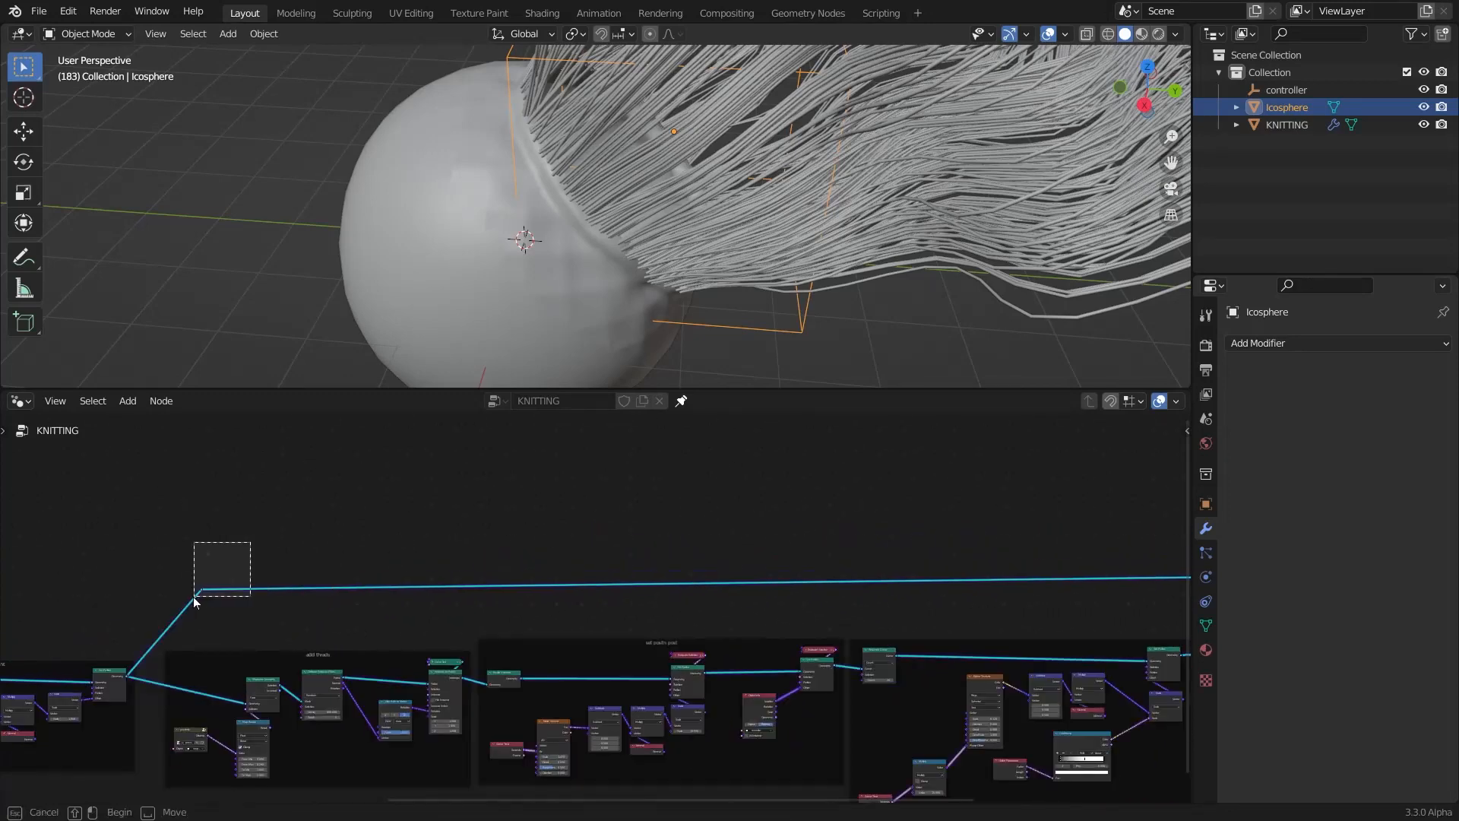
scroll(408, 641, "up", 4)
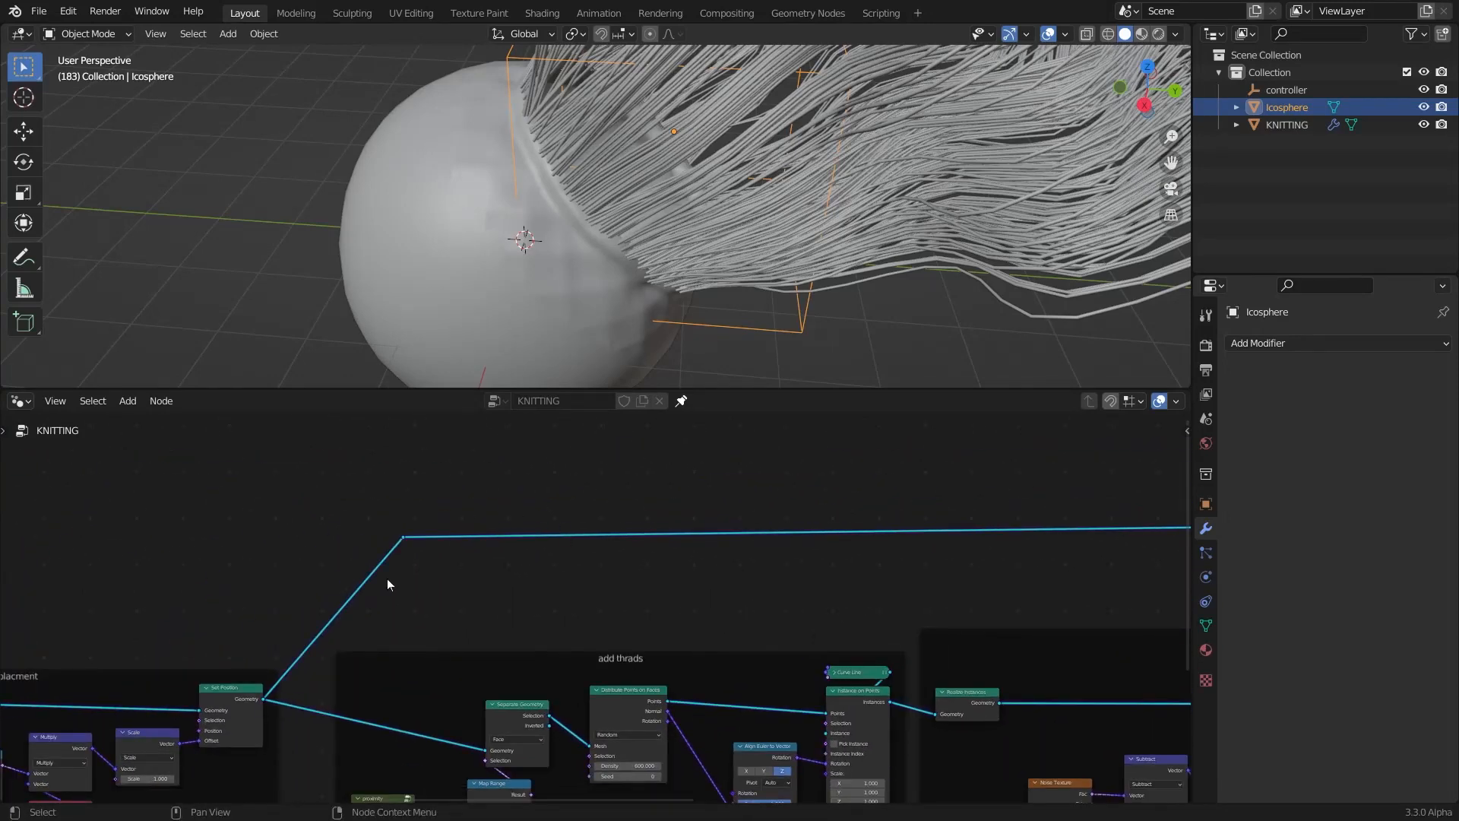
left_click(247, 709, "ctrl+shift")
scroll(286, 650, "down", 6)
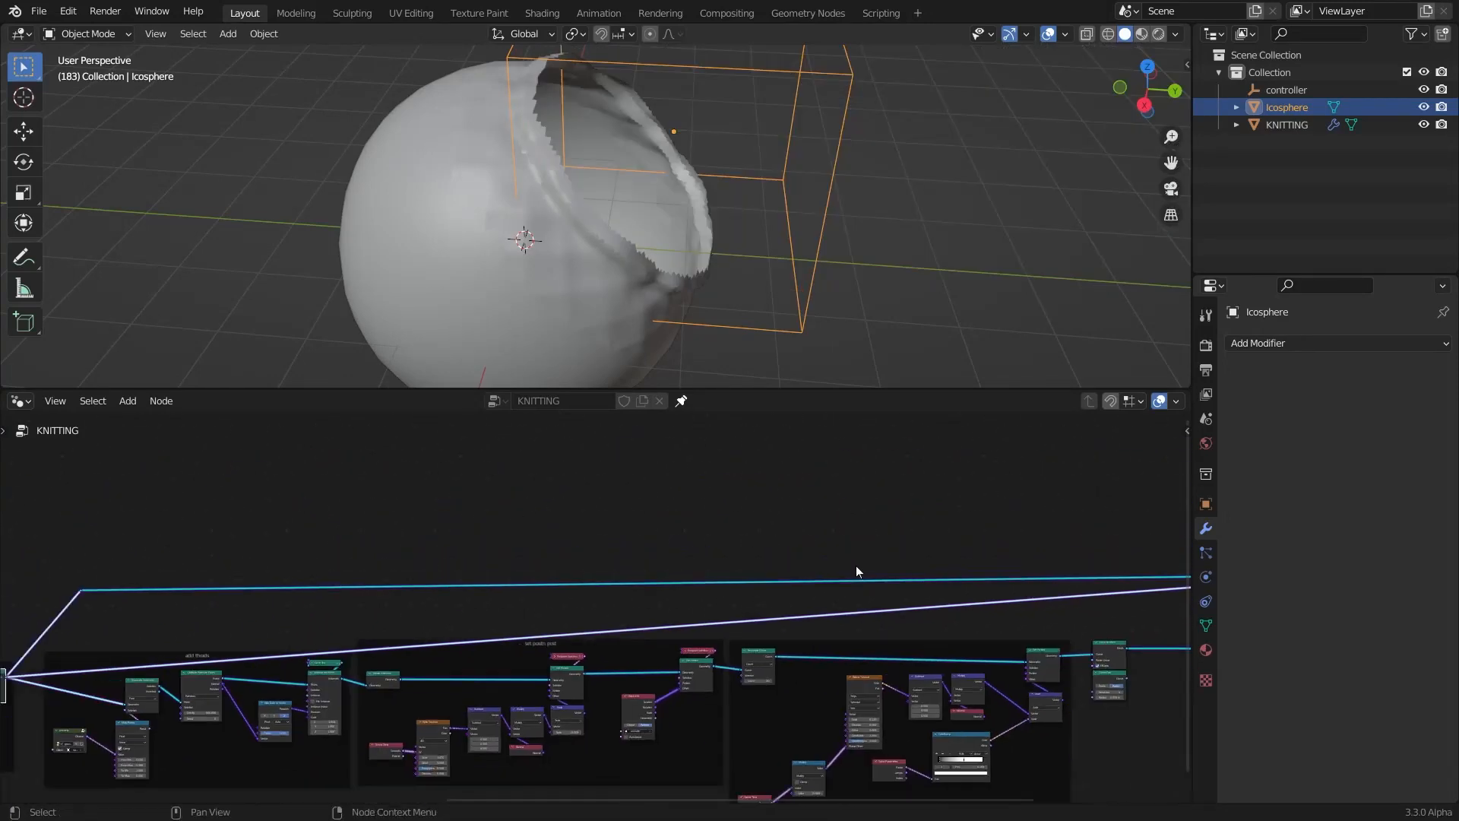
left_click(978, 596, "ctrl+shift")
Add a Mesh to Curve node above the add thrads frame and link the sphere mesh's reroute point to its Mesh input
middle_click_drag(425, 571, 806, 585)
scroll(806, 585, "up", 5)
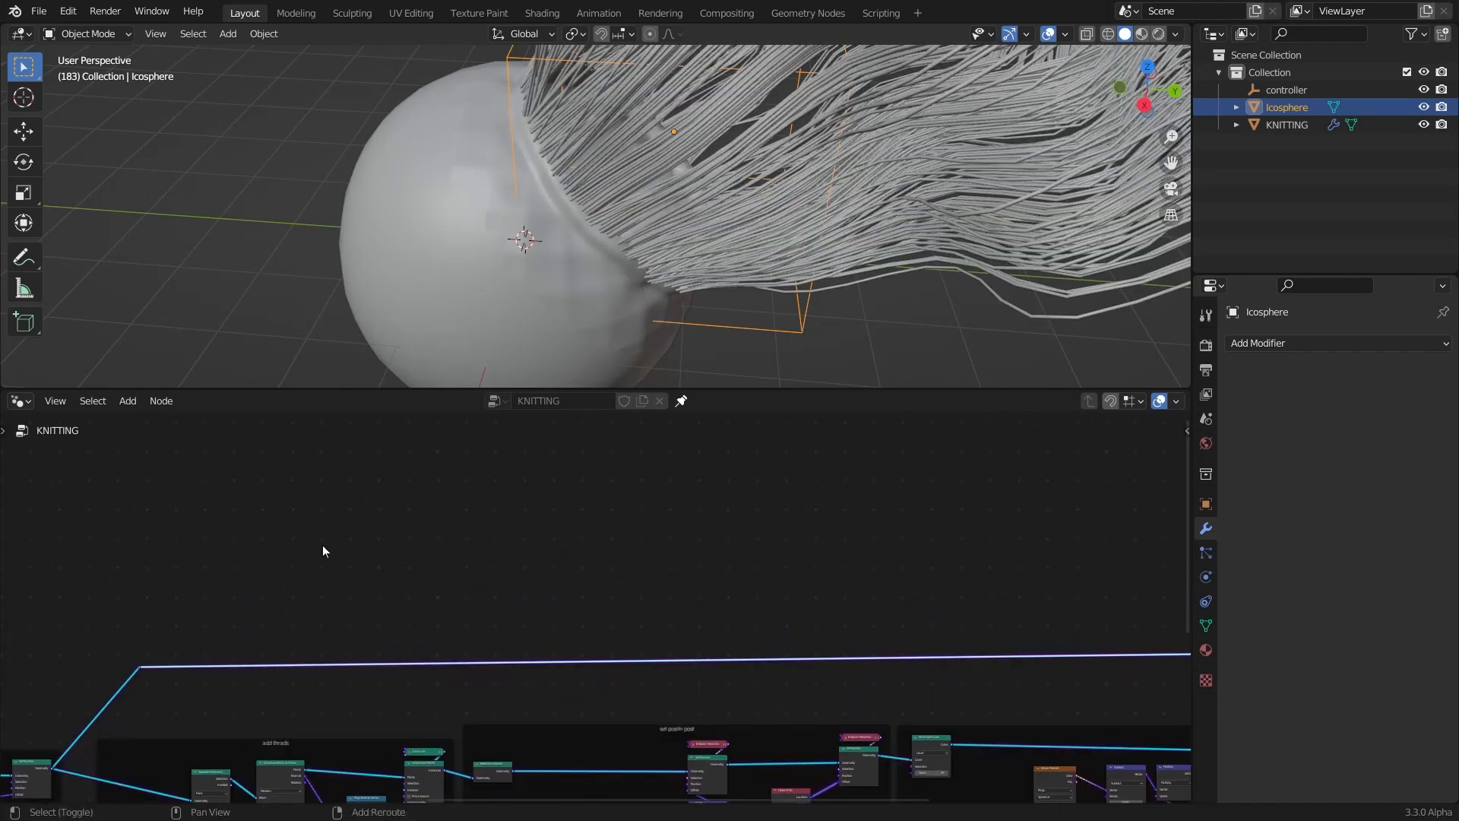
key("shift+a")
left_click(259, 463)
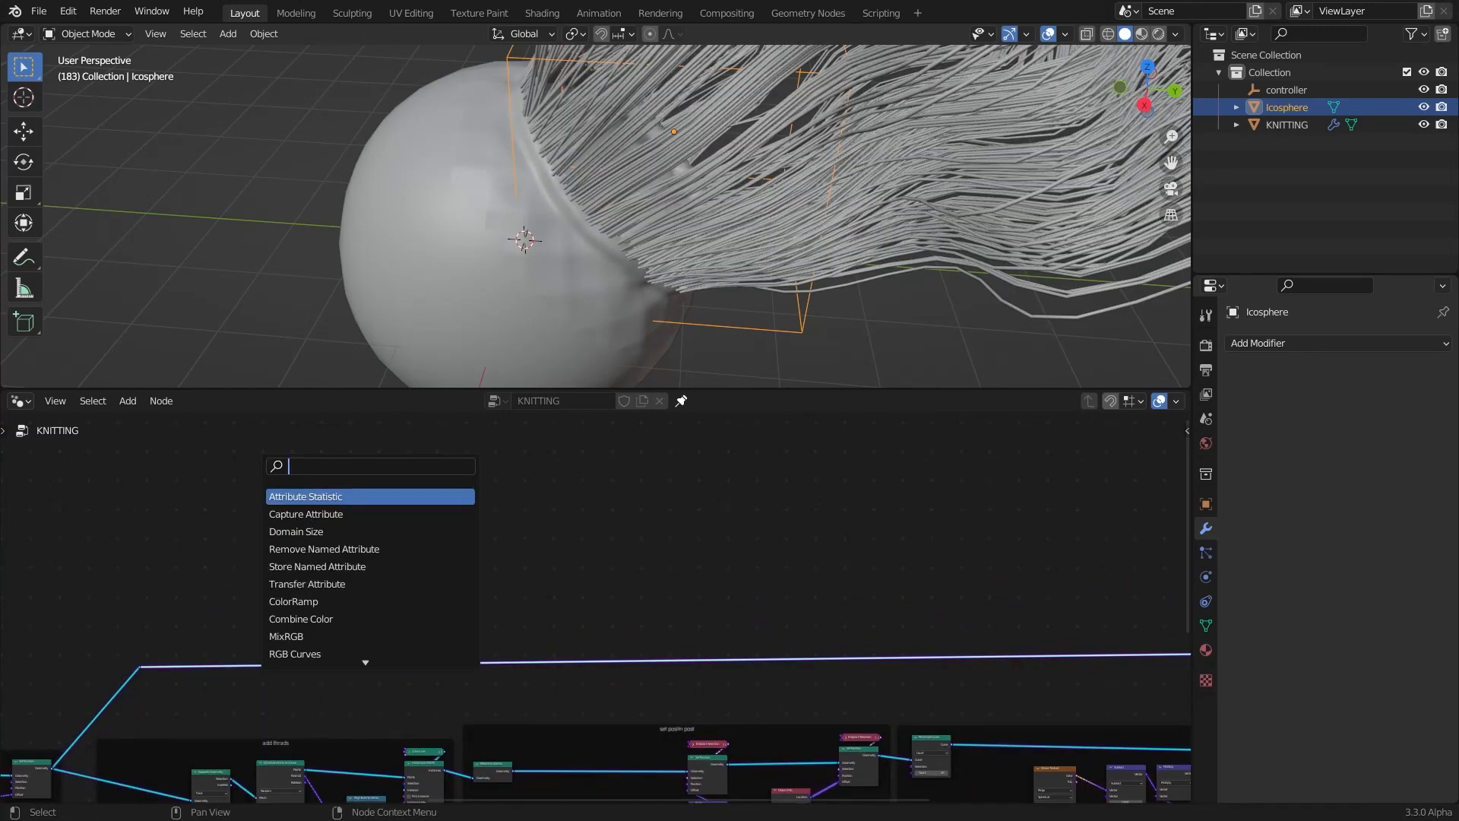
type("mesh")
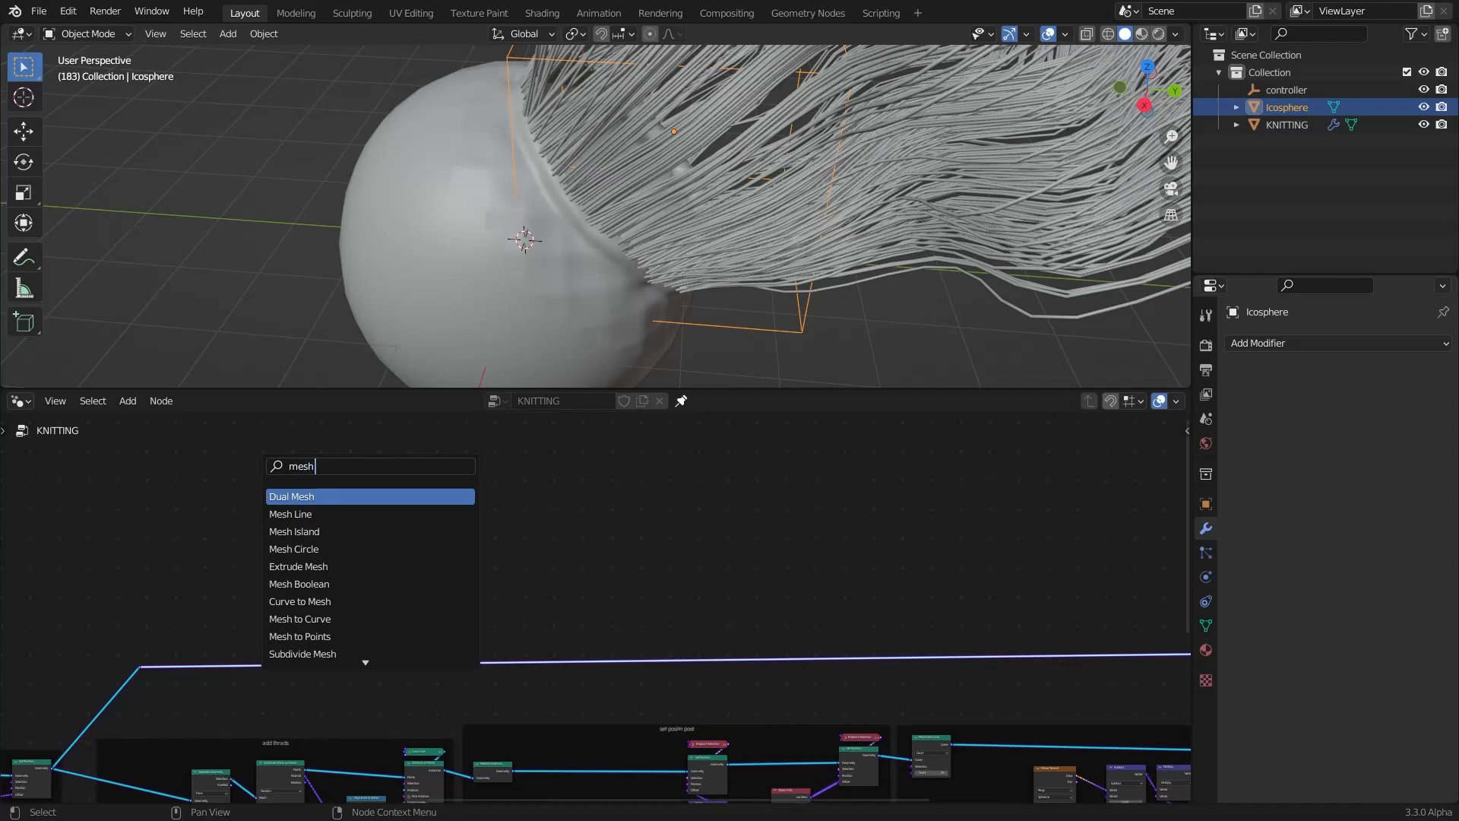
type(" to")
key("Return")
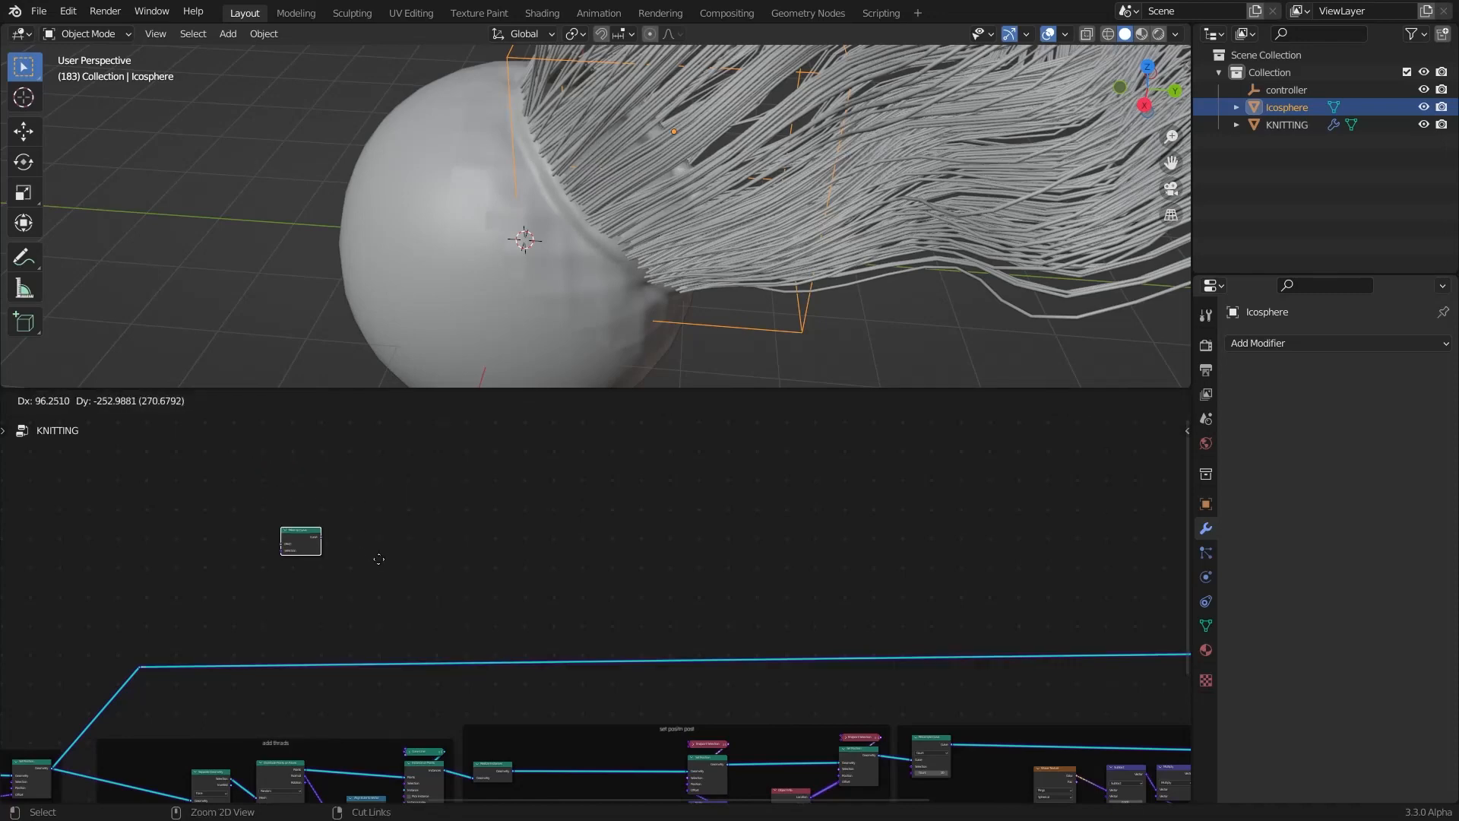
left_click(381, 584)
scroll(95, 679, "up", 3)
left_click_drag(182, 657, 438, 518)
Insert a Separate Geometry node between the reroute point and Mesh to Curve and set its domain to Face
key("shift+a")
type("s")
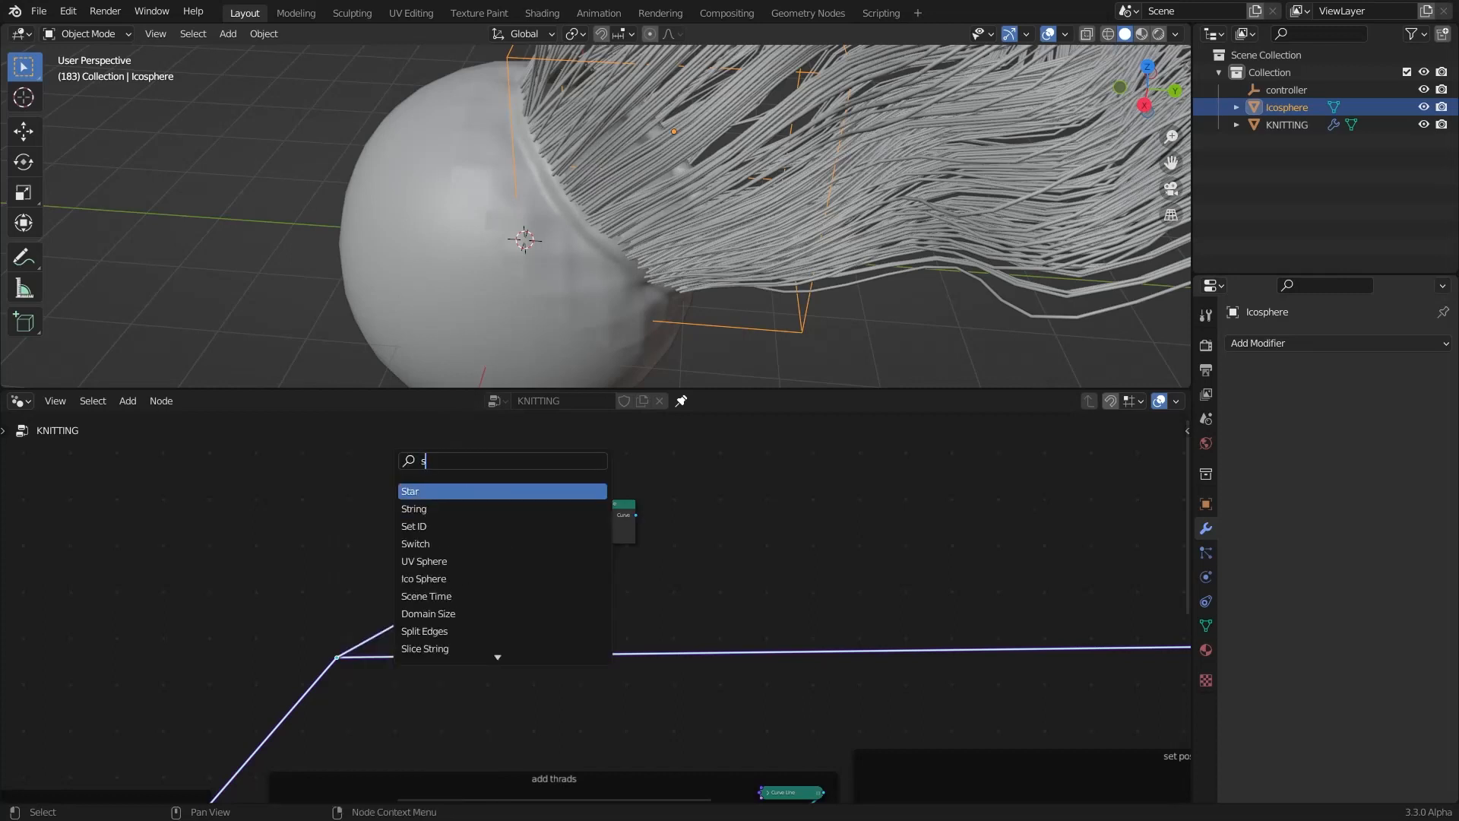
type("ep")
left_click(484, 528)
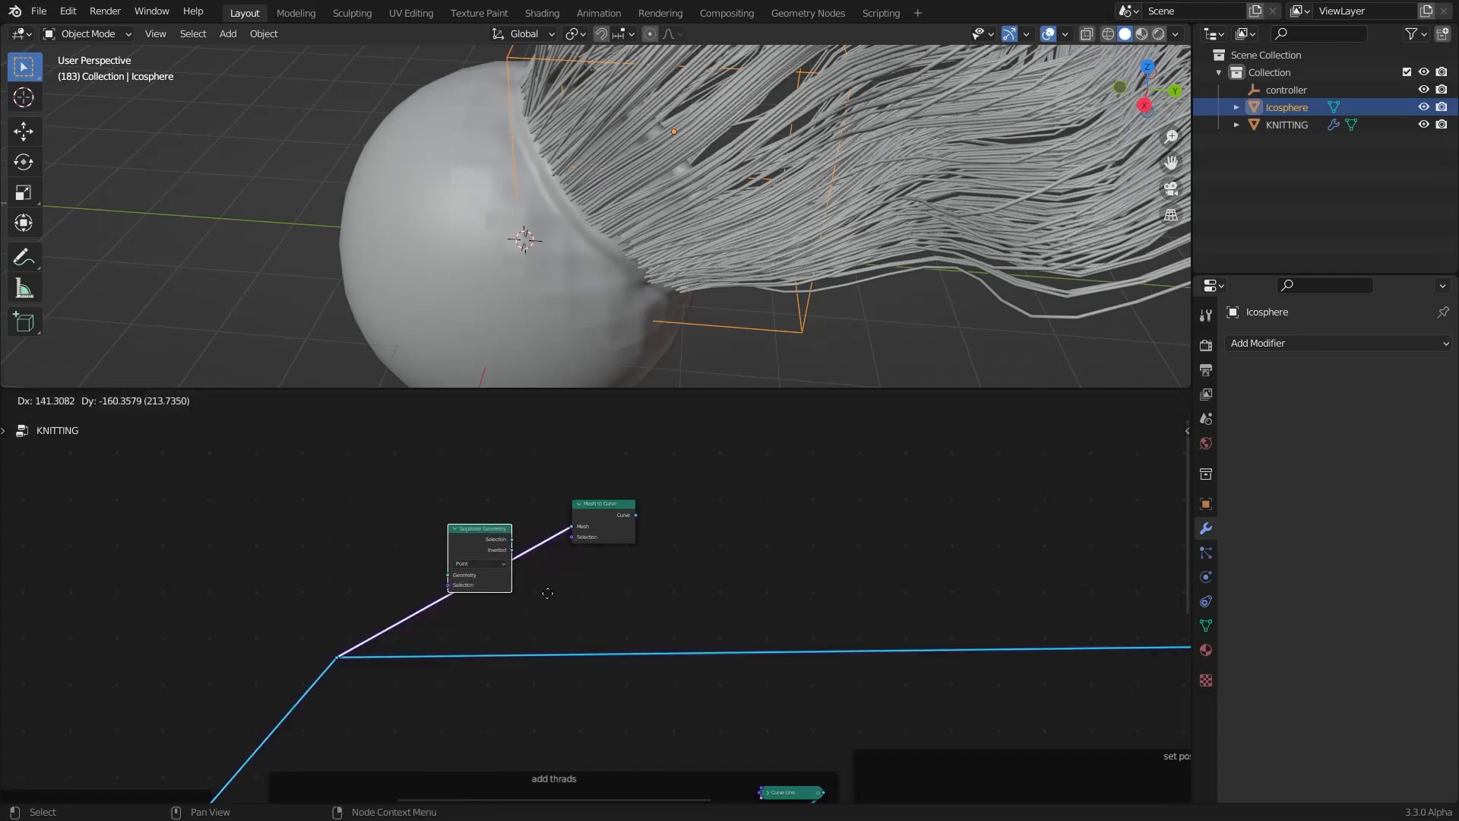
left_click(548, 590)
left_click_drag(480, 533, 513, 504)
scroll(538, 577, "up", 2)
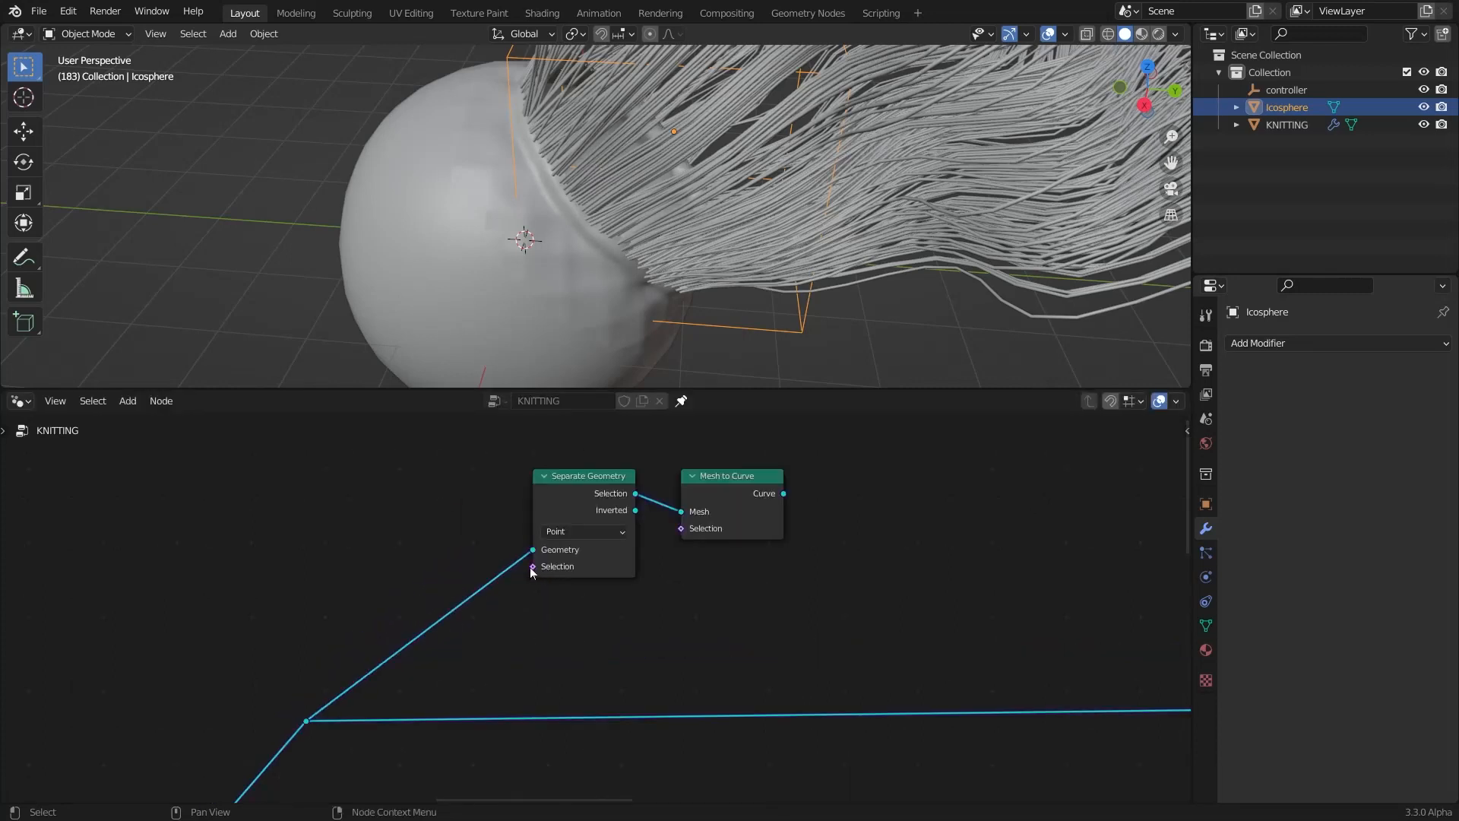
left_click(551, 532)
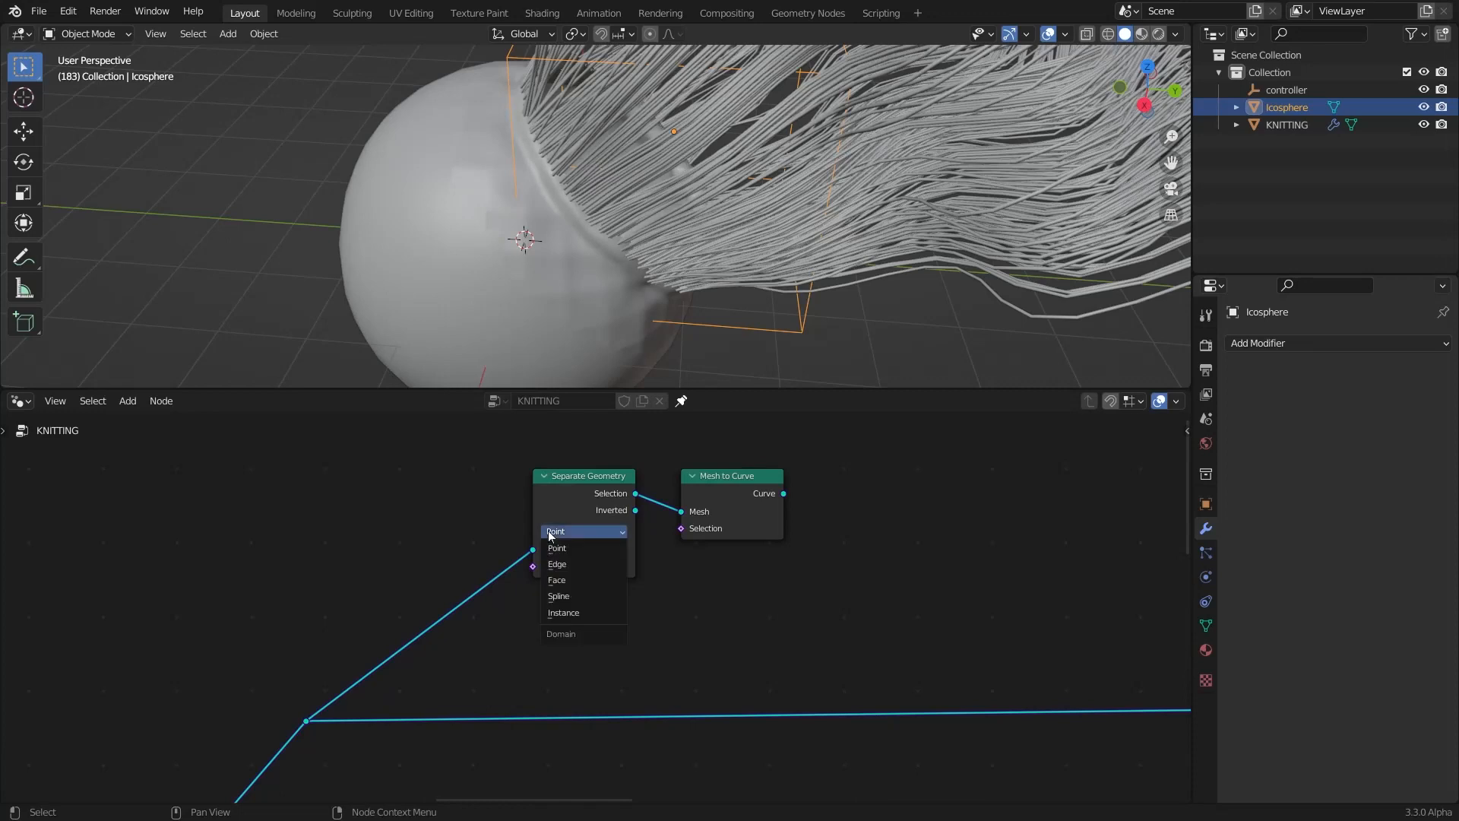
left_click(577, 585)
left_click(551, 571)
Add a Map Range node whose Result drives the Selection of the Separate Geometry node
left_click_drag(533, 566, 353, 522)
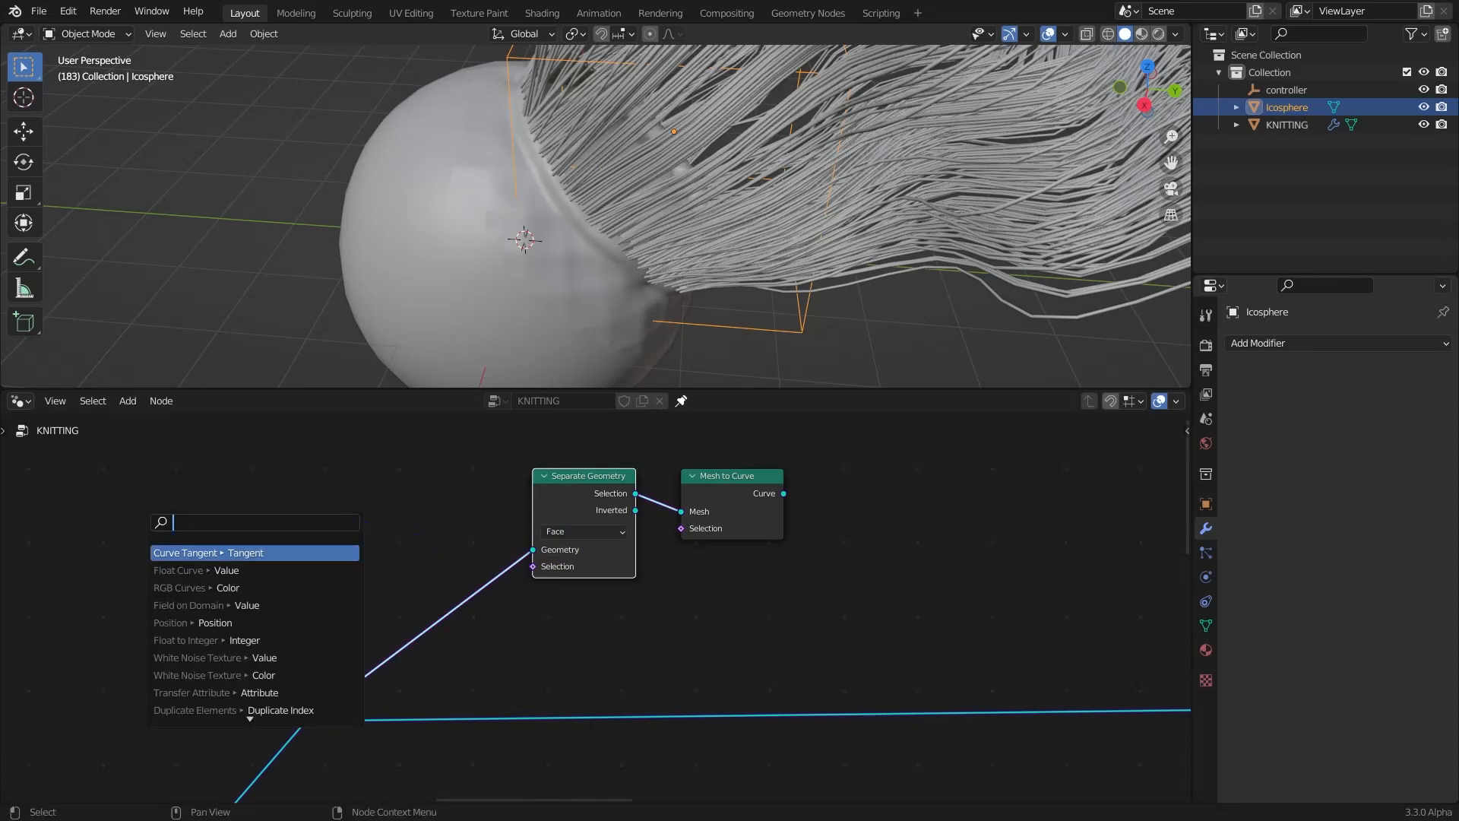
key("Escape")
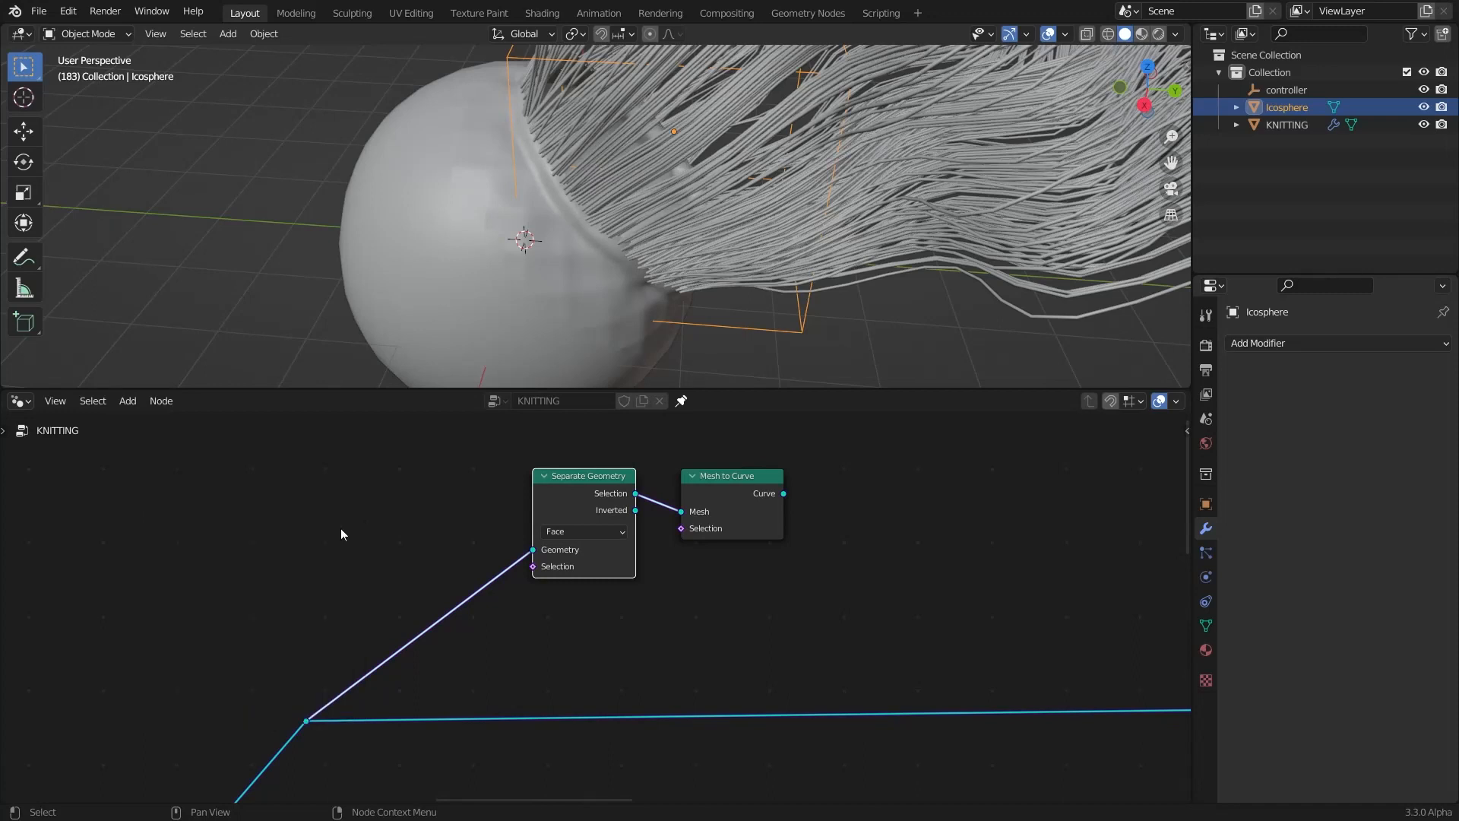
left_click(530, 575)
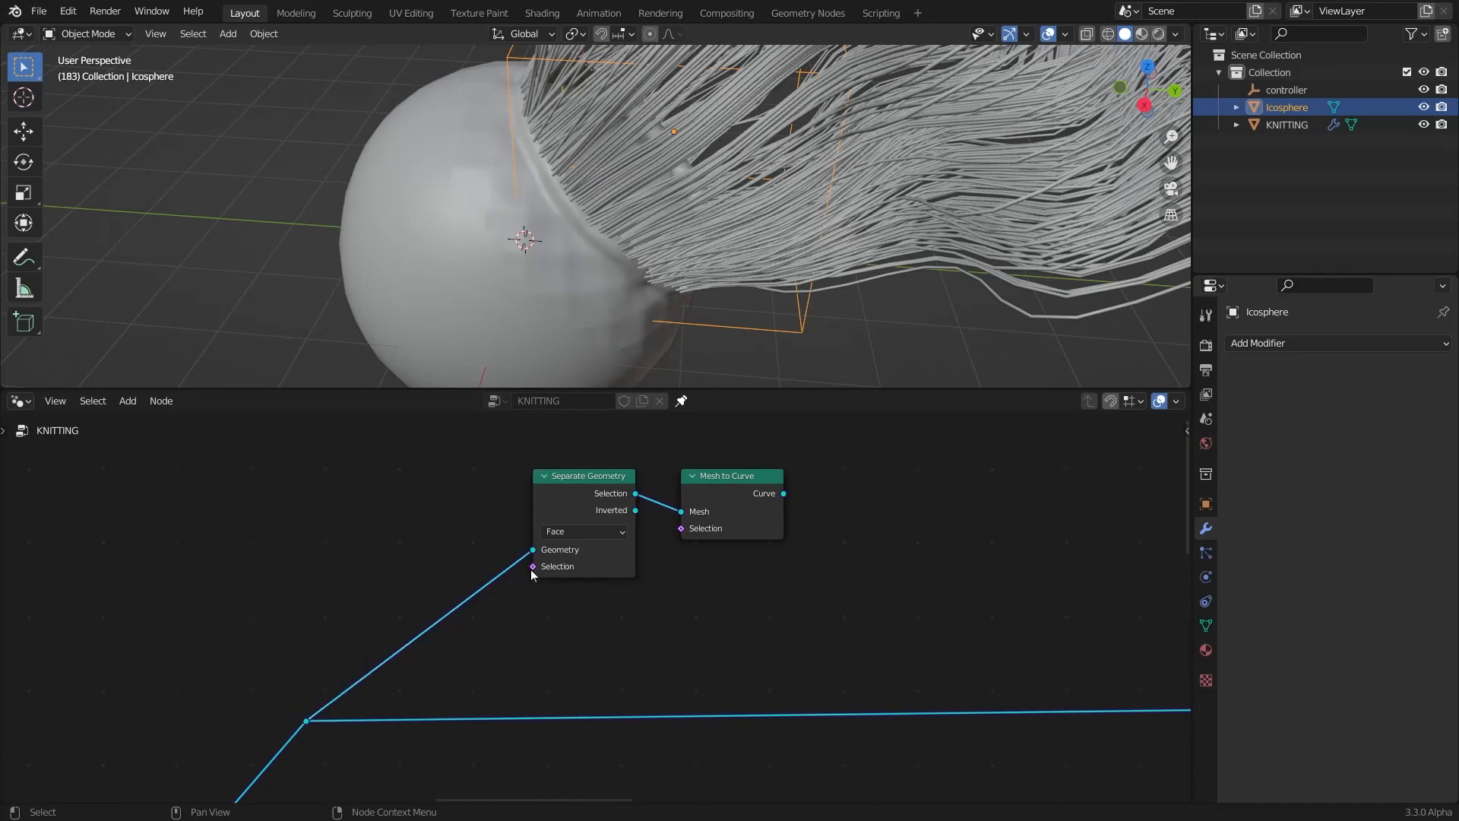
left_click_drag(534, 570, 343, 537)
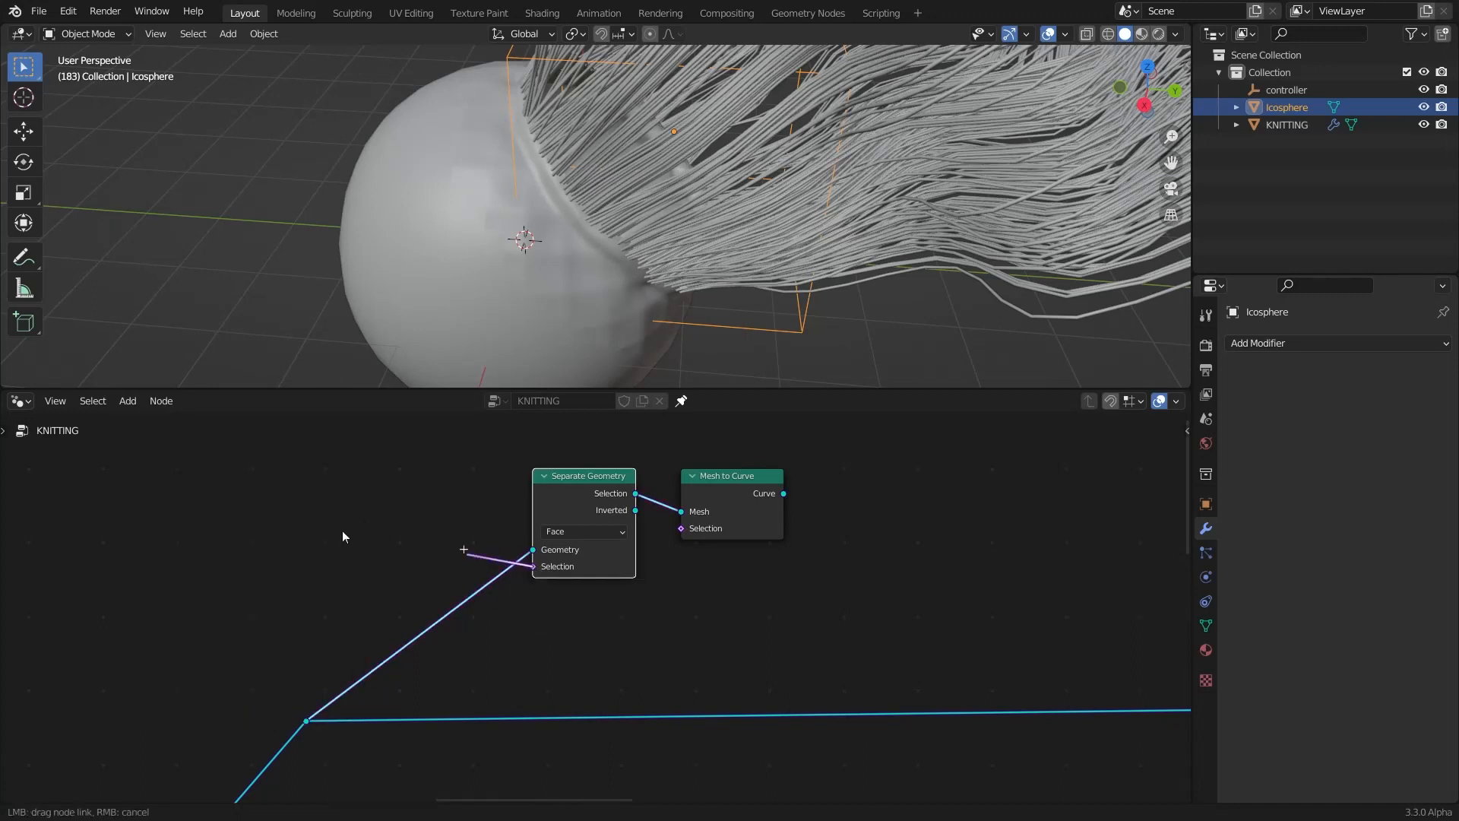
left_click_drag(426, 505, 338, 697)
type("map")
key("Return")
left_click(426, 471)
Add the proximity node group and connect its Distance output to the new Map Range's Value input
scroll(311, 509, "down", 6)
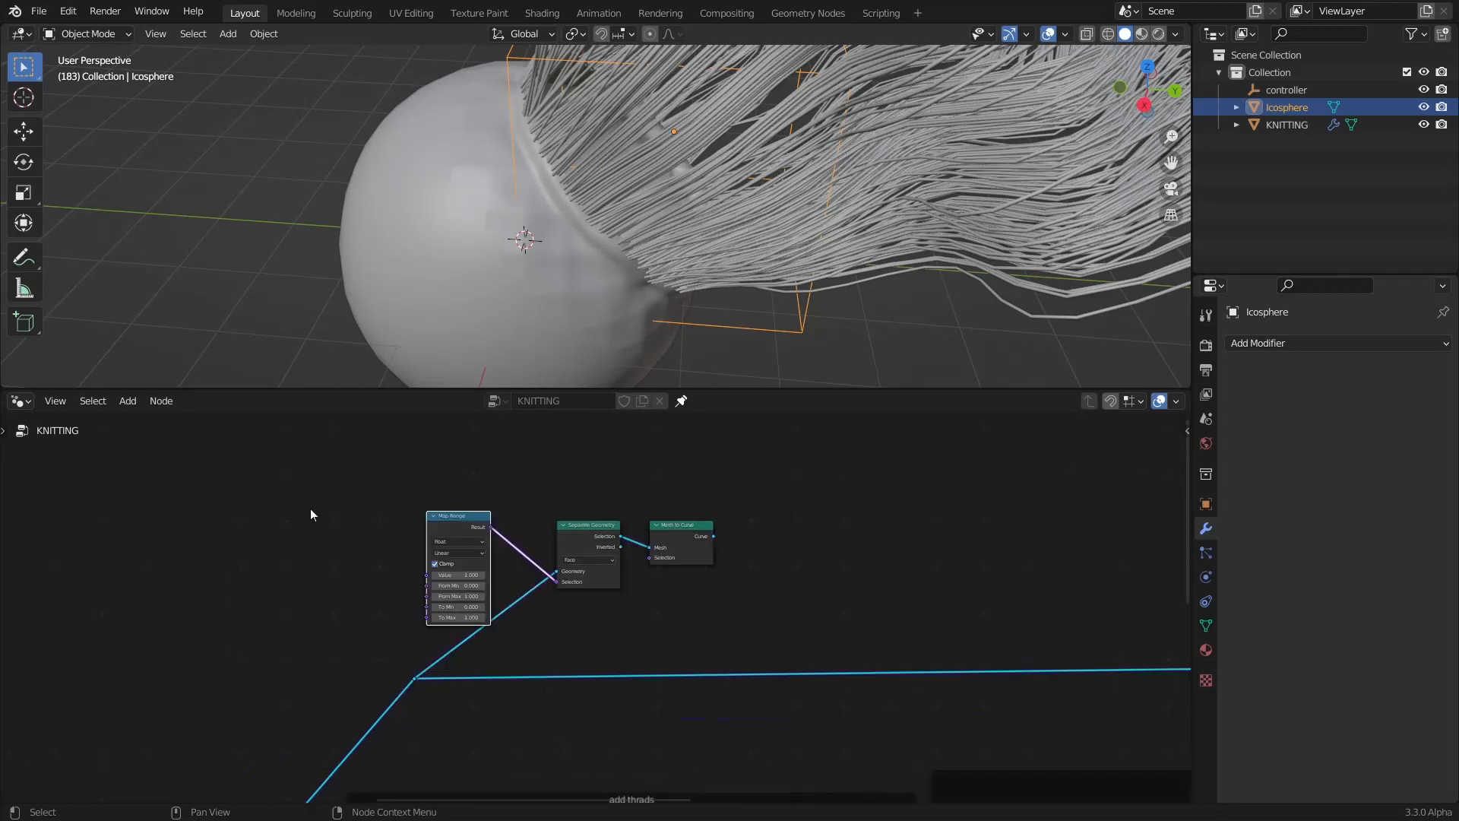
scroll(310, 509, "up", 2)
middle_click_drag(416, 506, 466, 507)
scroll(466, 506, "up", 2)
key("shift+a")
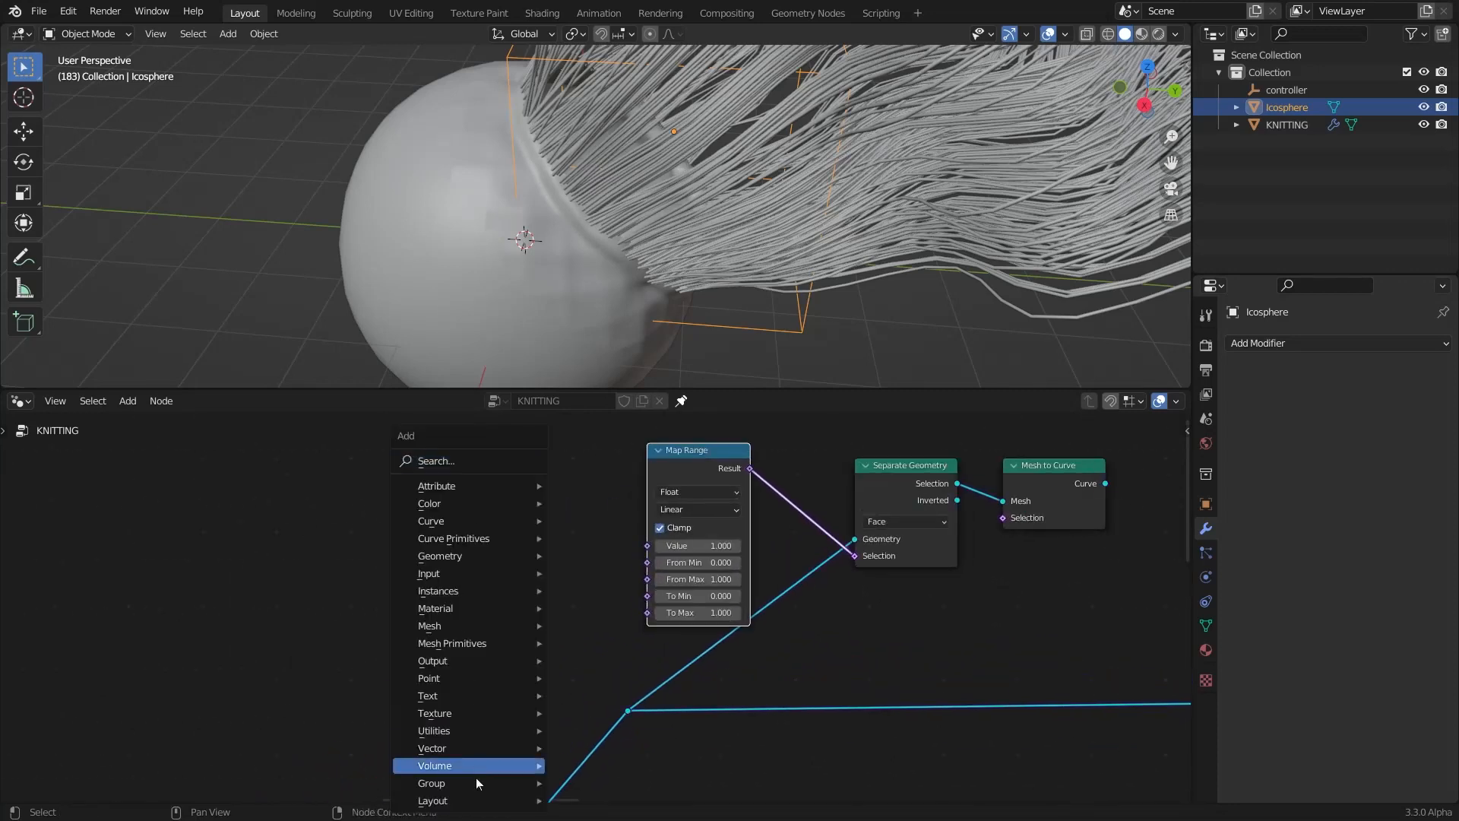
mouse_move(459, 788)
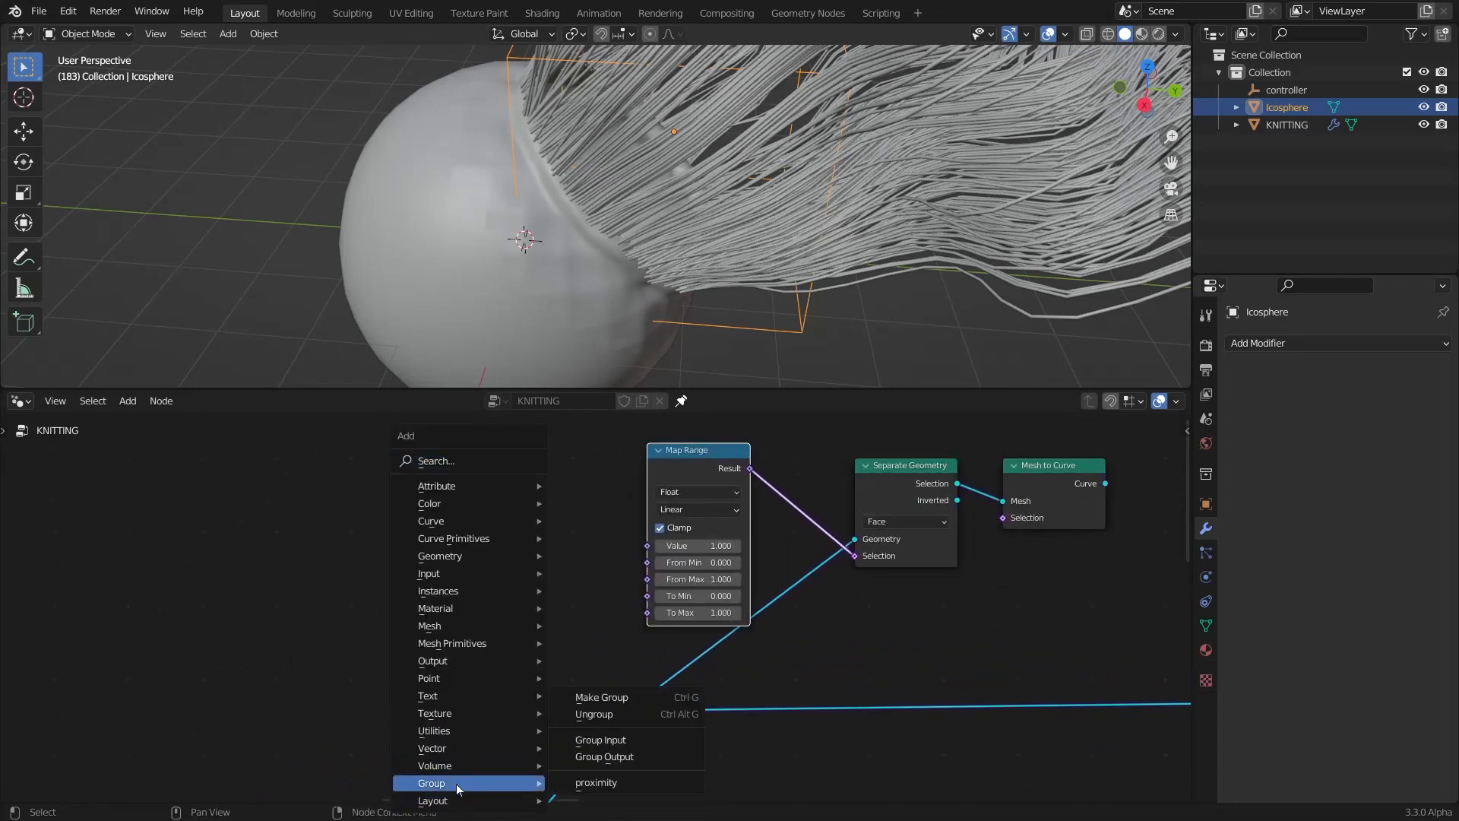
left_click(611, 782)
left_click(369, 459)
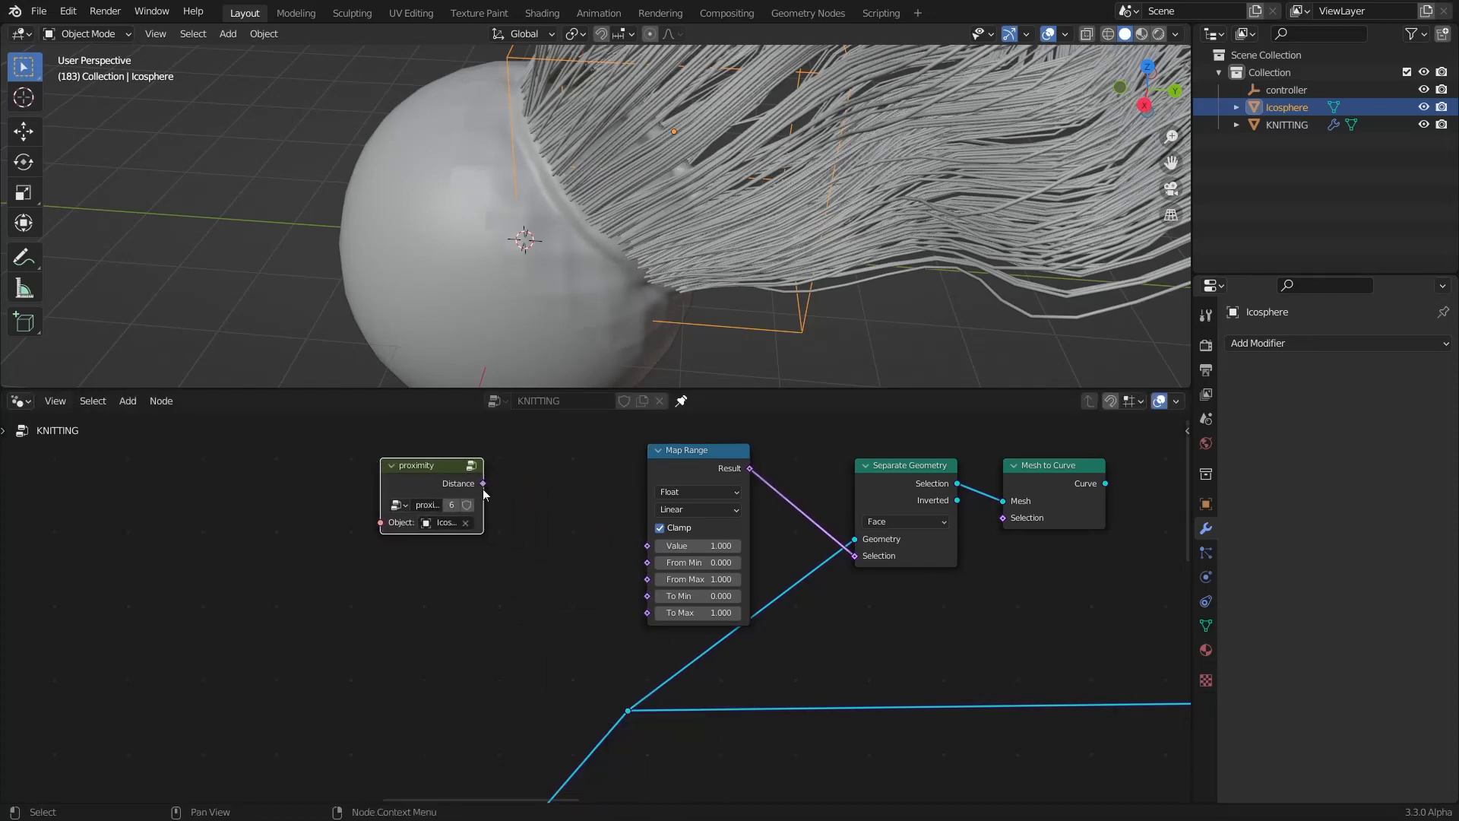
left_click_drag(484, 493, 648, 545)
Preview the Mesh to Curve output and set the Map Range's To Min to 1 and To Max to 0
scroll(745, 541, "down", 2)
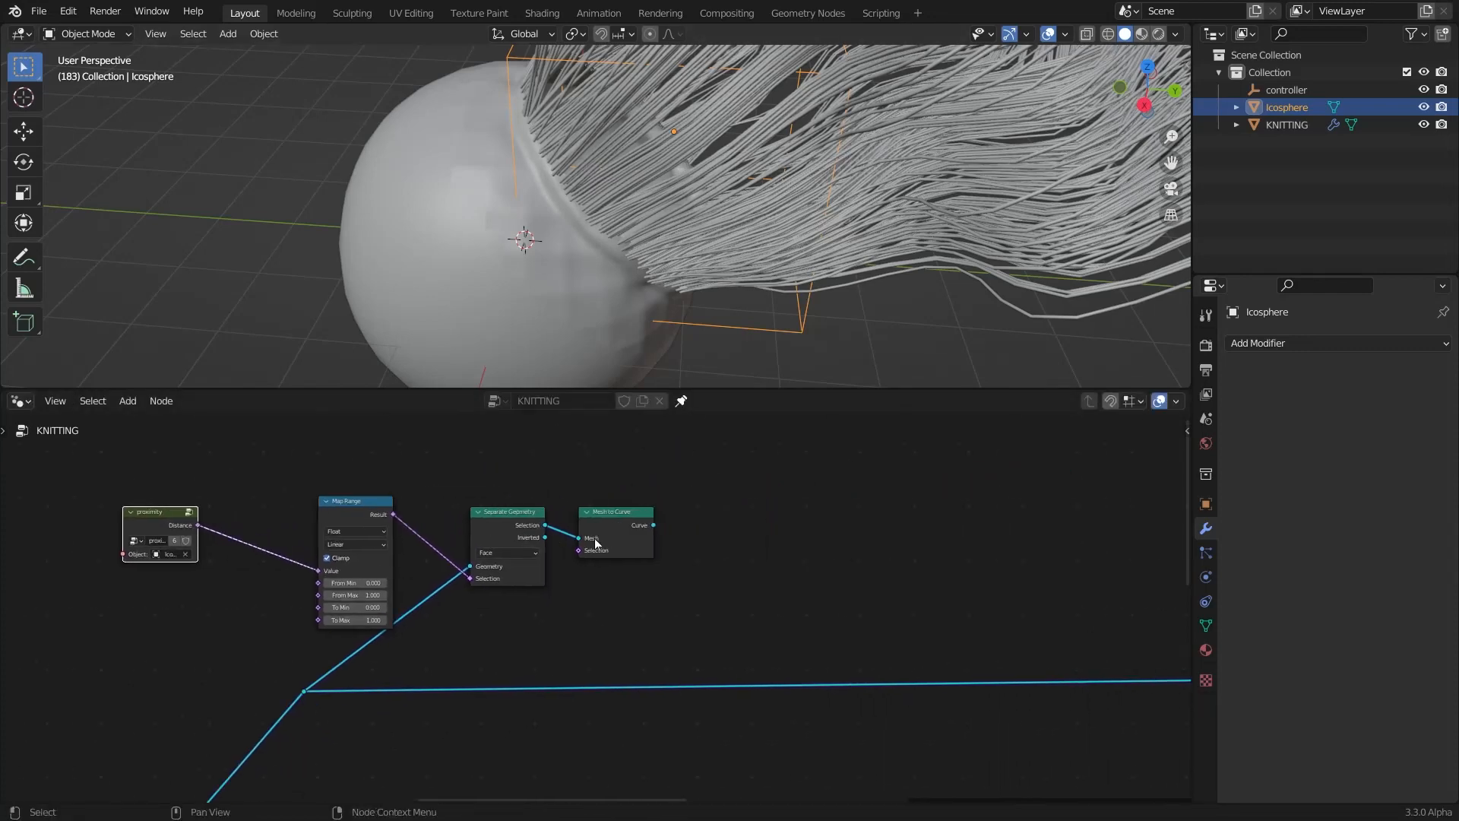
left_click(621, 526, "ctrl+shift")
scroll(471, 504, "up", 1)
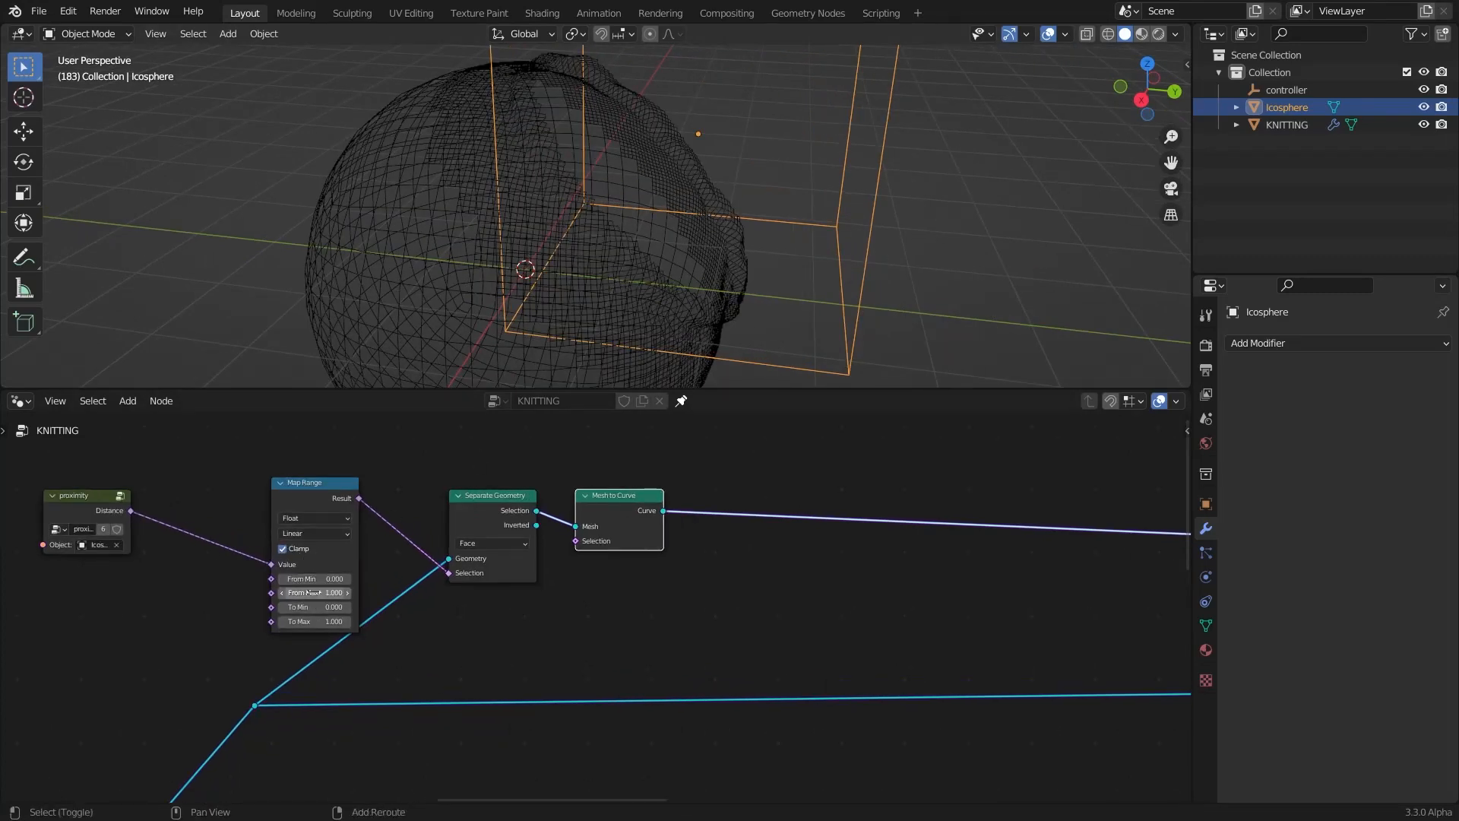
scroll(312, 592, "up", 3)
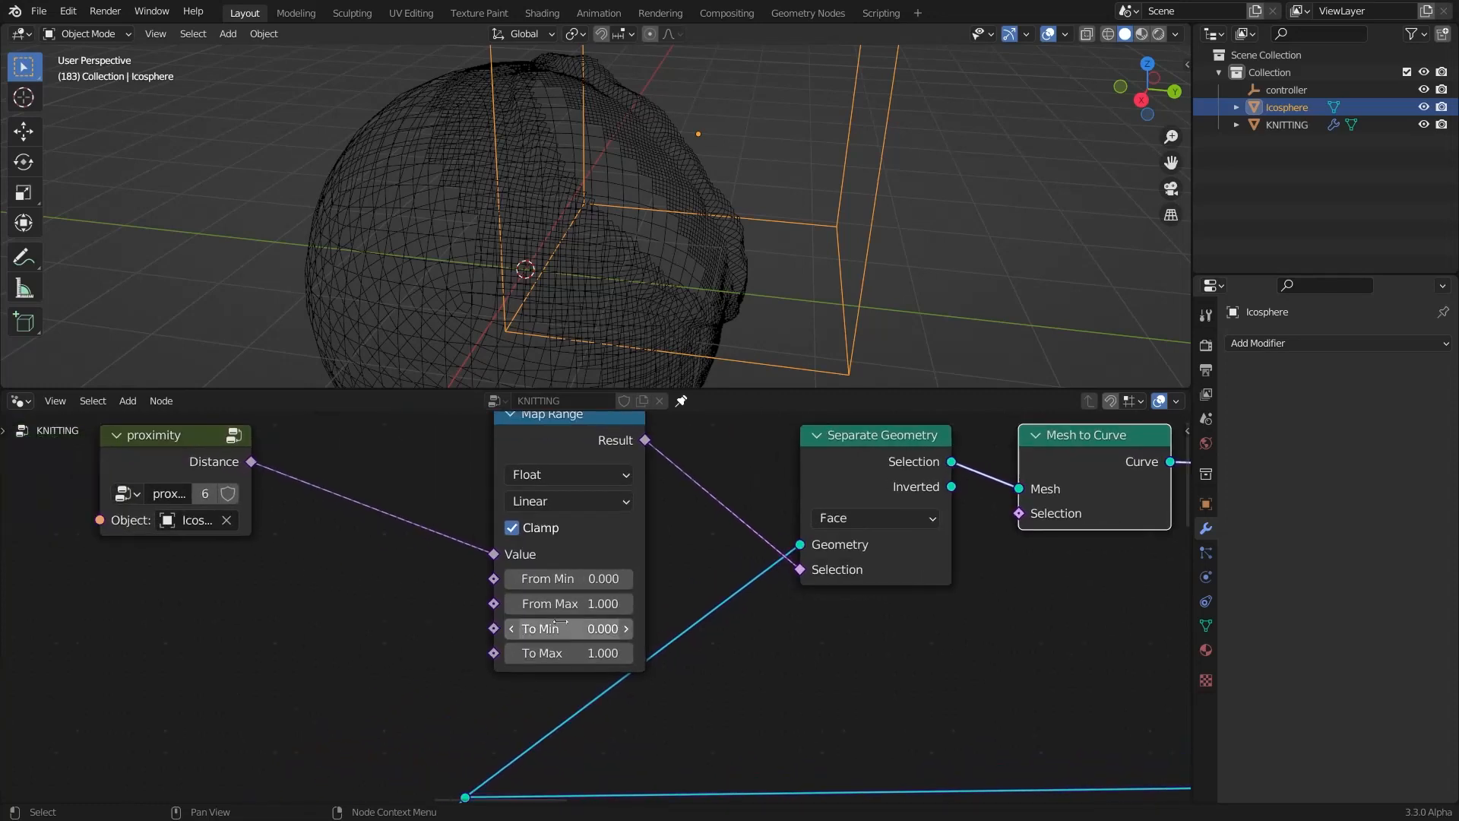
left_click(561, 628)
type("1")
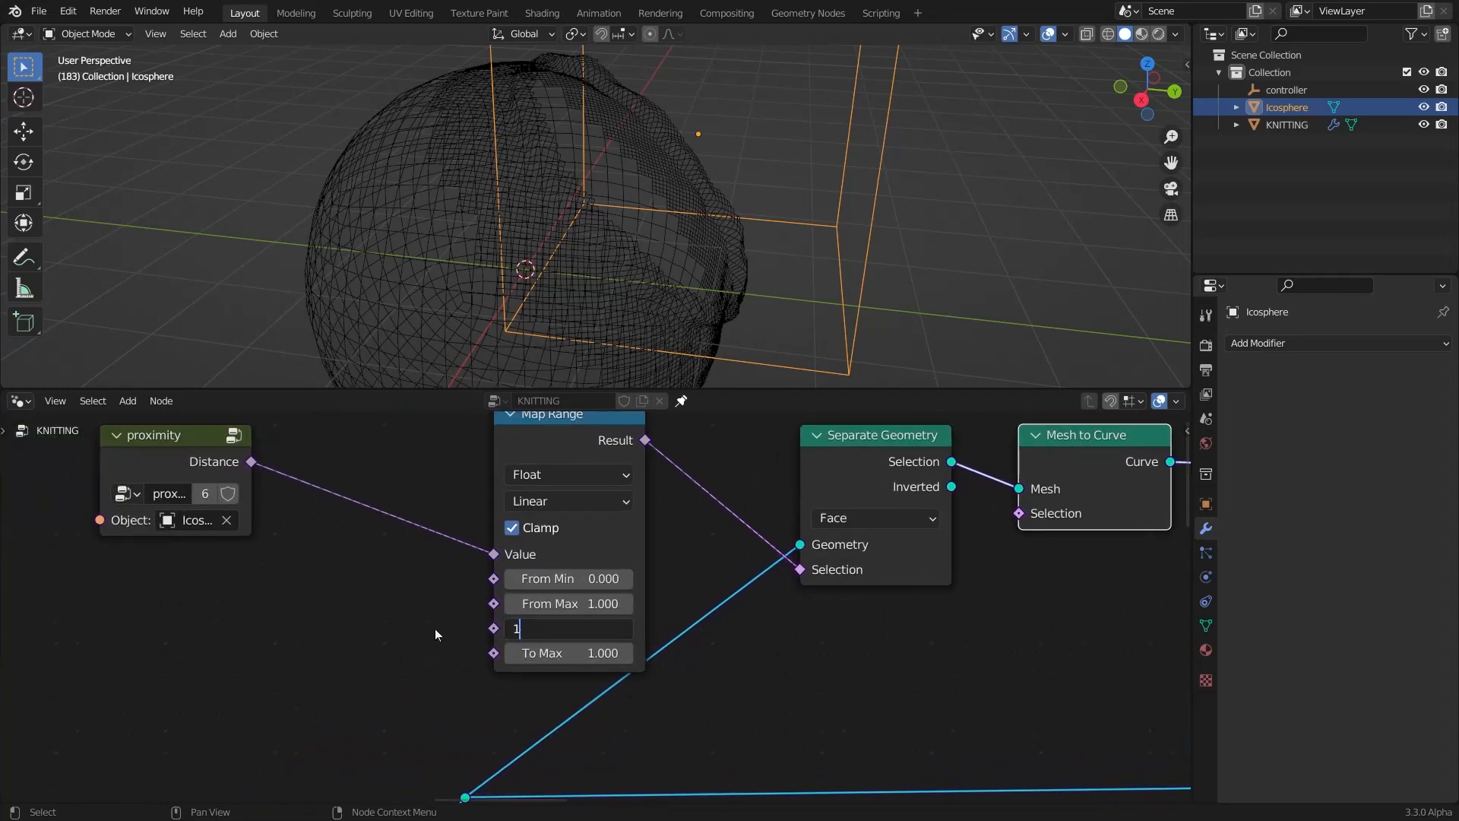
key("Tab")
type("0")
key("Return")
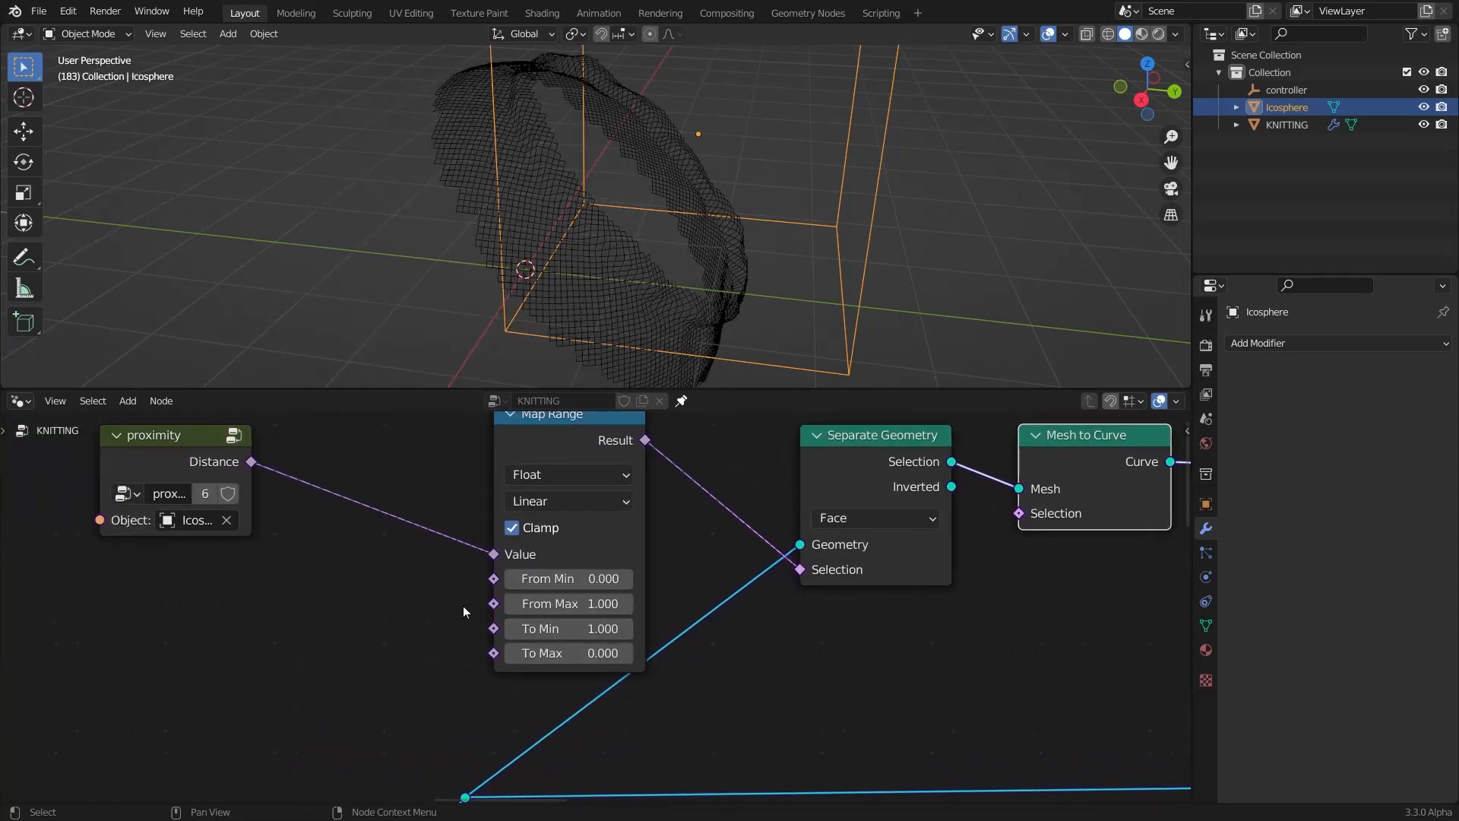
Set the Map Range's From Max to 0.790 and inspect the separated wire patch from several angles
middle_click_drag(522, 279, 600, 293)
scroll(597, 600, "up", 1)
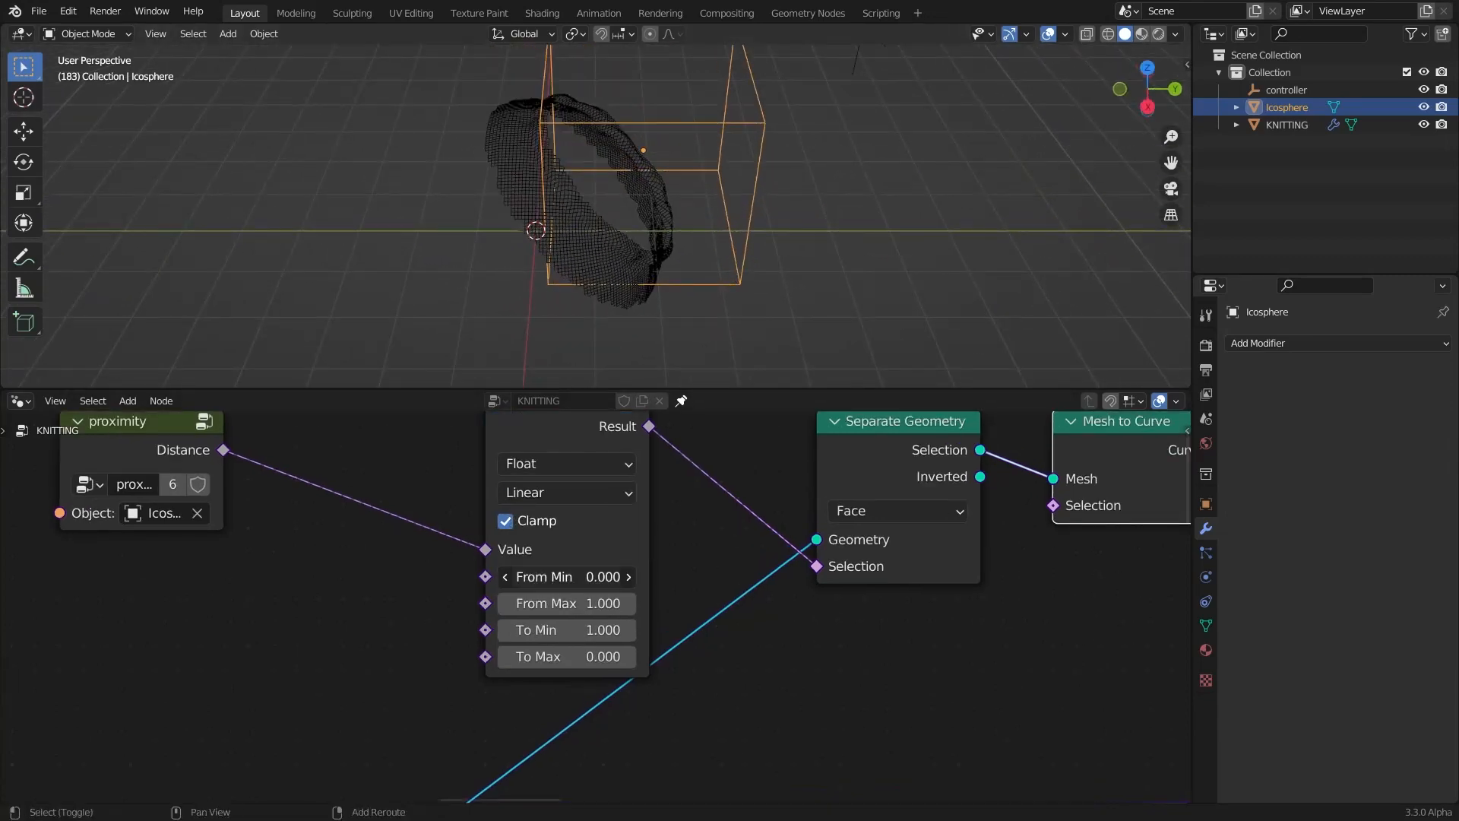
key("Escape")
left_click_drag(566, 603, 549, 603)
middle_click_drag(433, 160, 559, 227)
Duplicate the Separate Geometry node and insert the copy on the sphere mesh link below the original
scroll(509, 450, "down", 3)
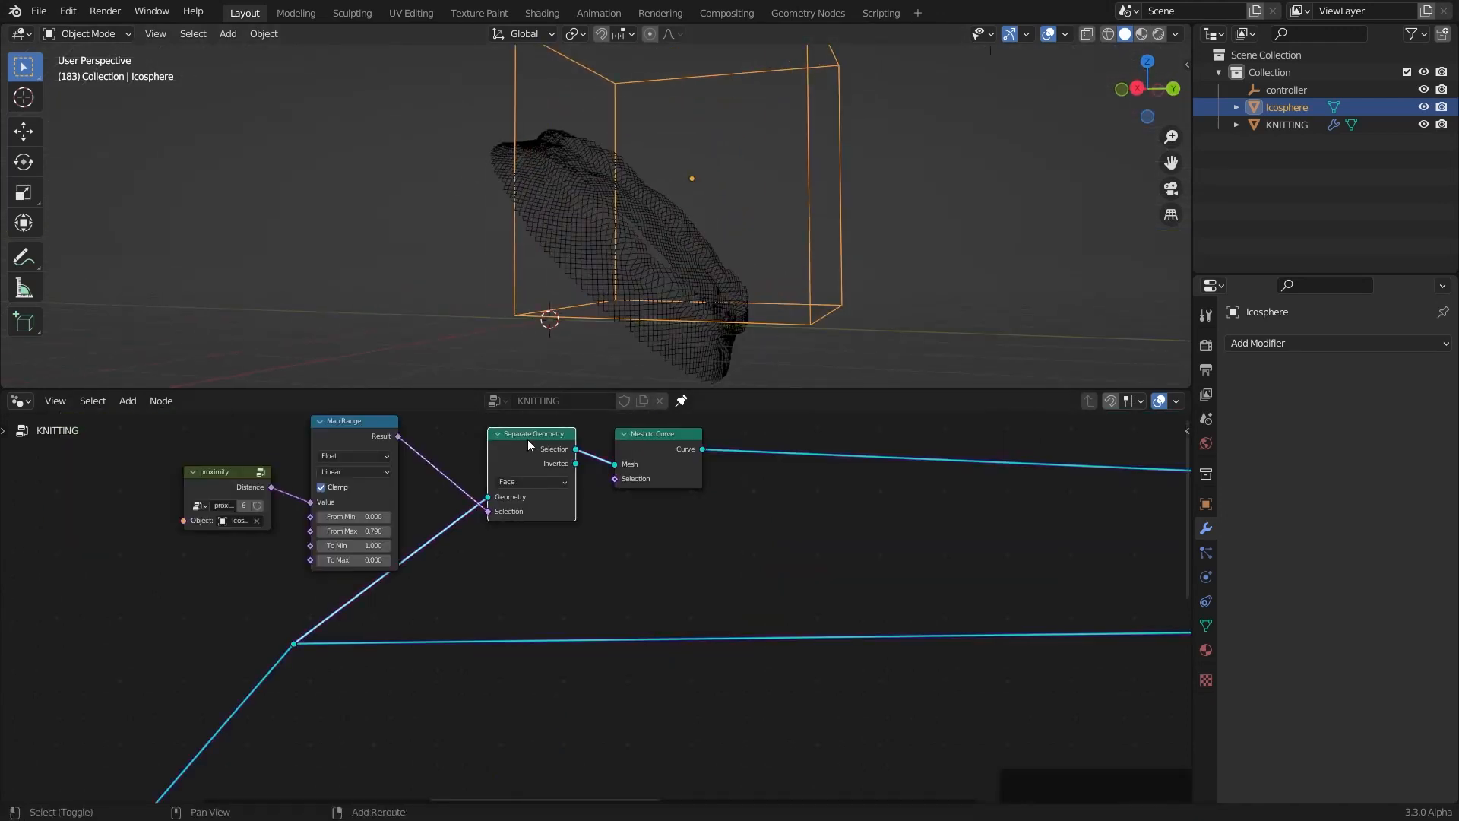
key("shift+d")
mouse_move(525, 540)
left_mouse_down()
mouse_move(523, 595)
mouse_move(525, 557)
left_mouse_up()
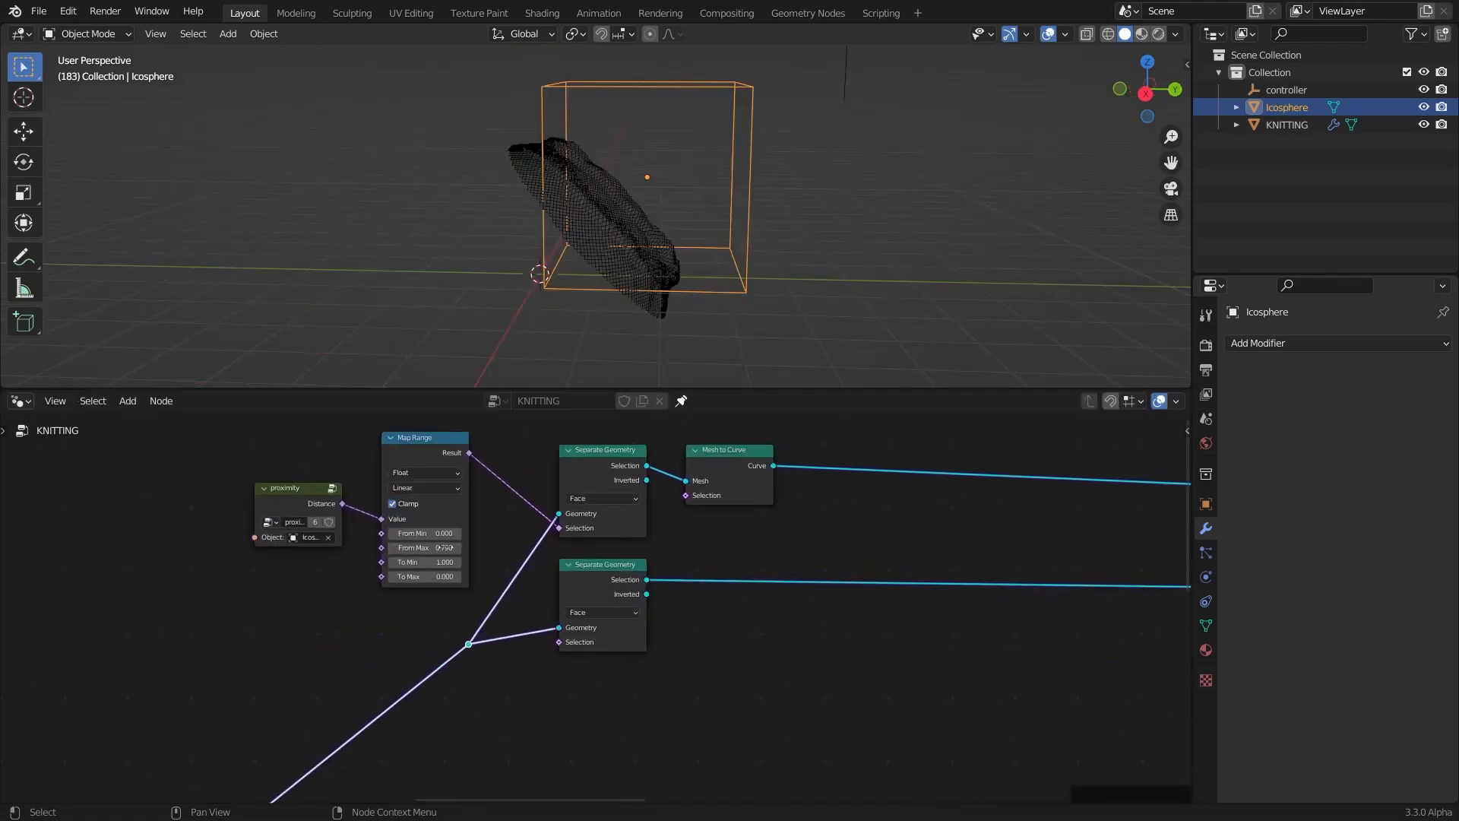
Duplicate the proximity node group and connect the copy's Distance output to the lower Separate Geometry's Selection input
scroll(432, 588, "down", 2)
scroll(578, 331, "up", 3)
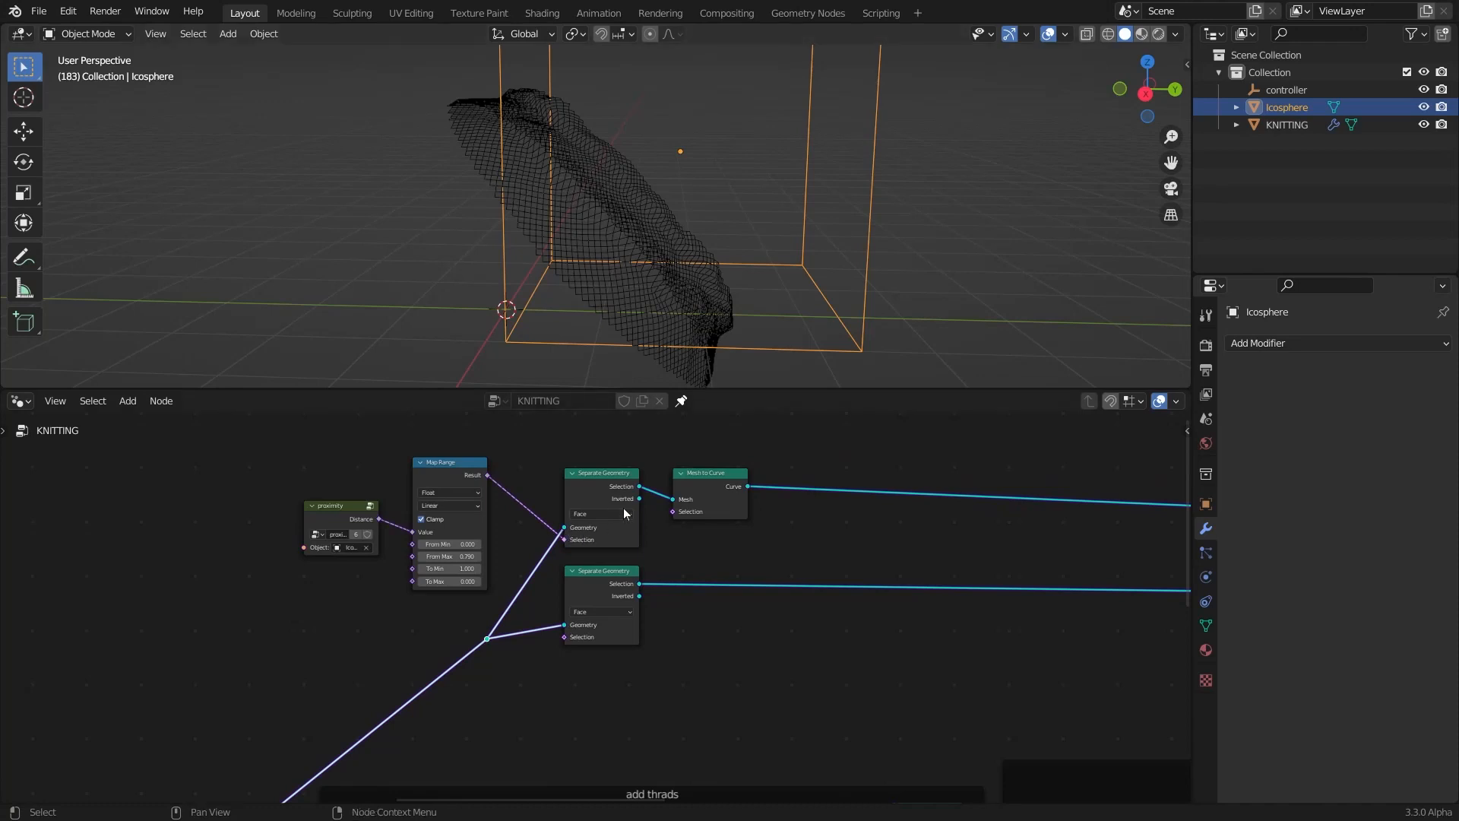
scroll(456, 604, "up", 1)
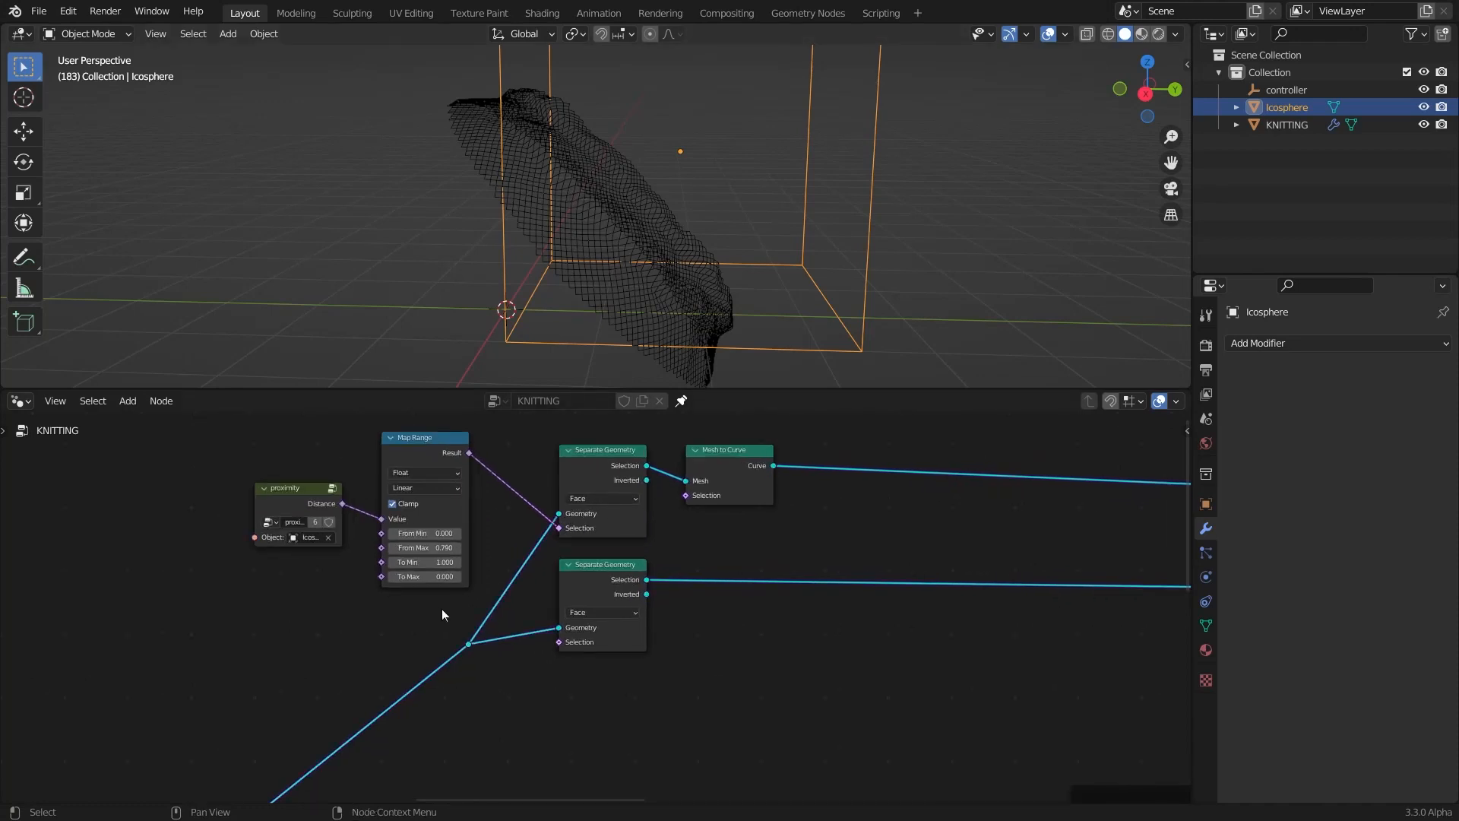
left_click(275, 503)
scroll(275, 504, "down", 3, "shift")
key("shift+d")
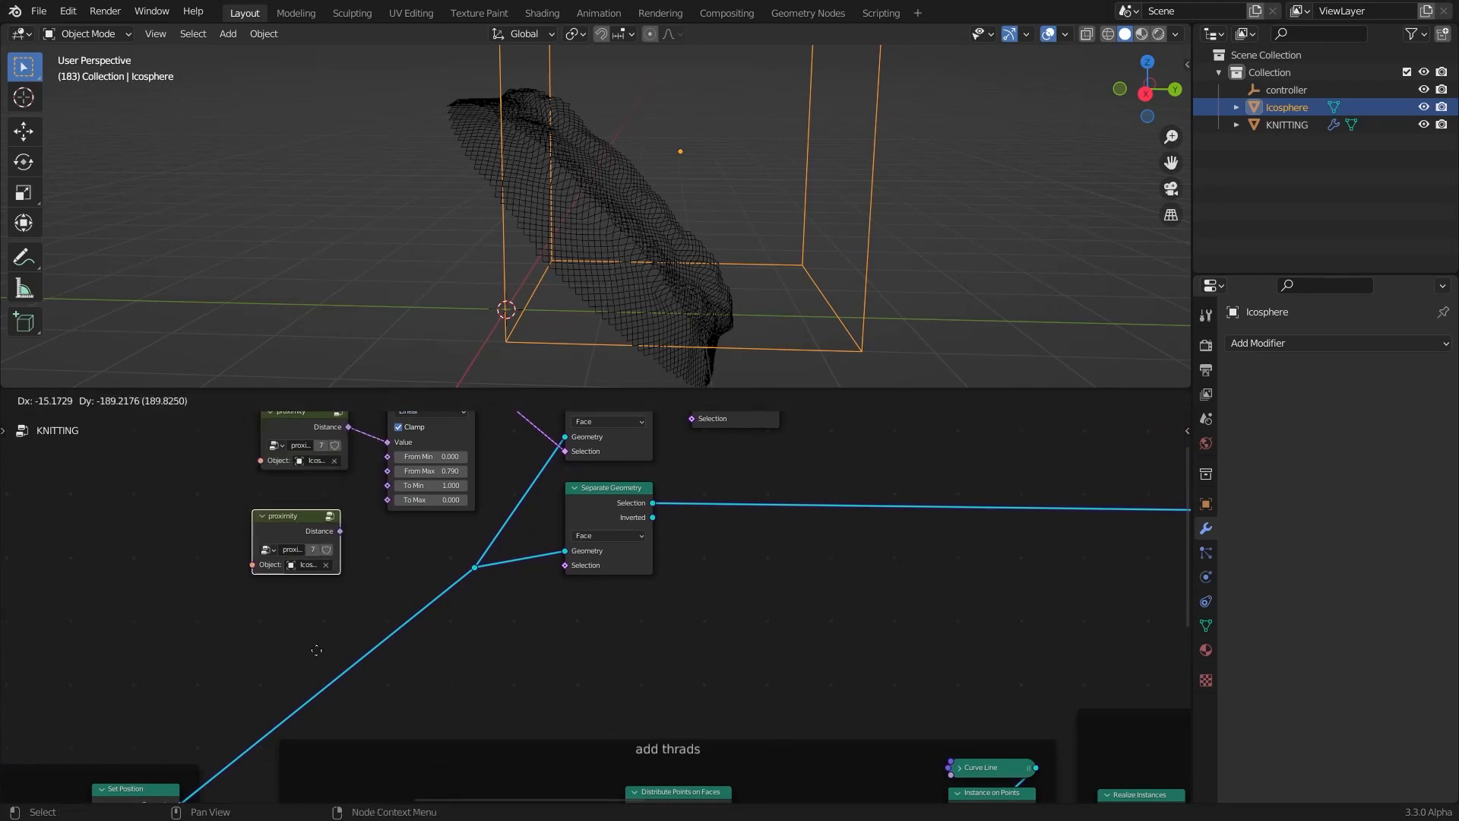
left_click(320, 659)
left_click_drag(347, 555, 563, 566)
scroll(346, 555, "up", 1)
middle_click_drag(344, 554, 442, 560)
left_click_drag(442, 560, 195, 571)
Insert a ColorRamp between the duplicated proximity group and the lower Separate Geometry's Selection input
key("shift+a")
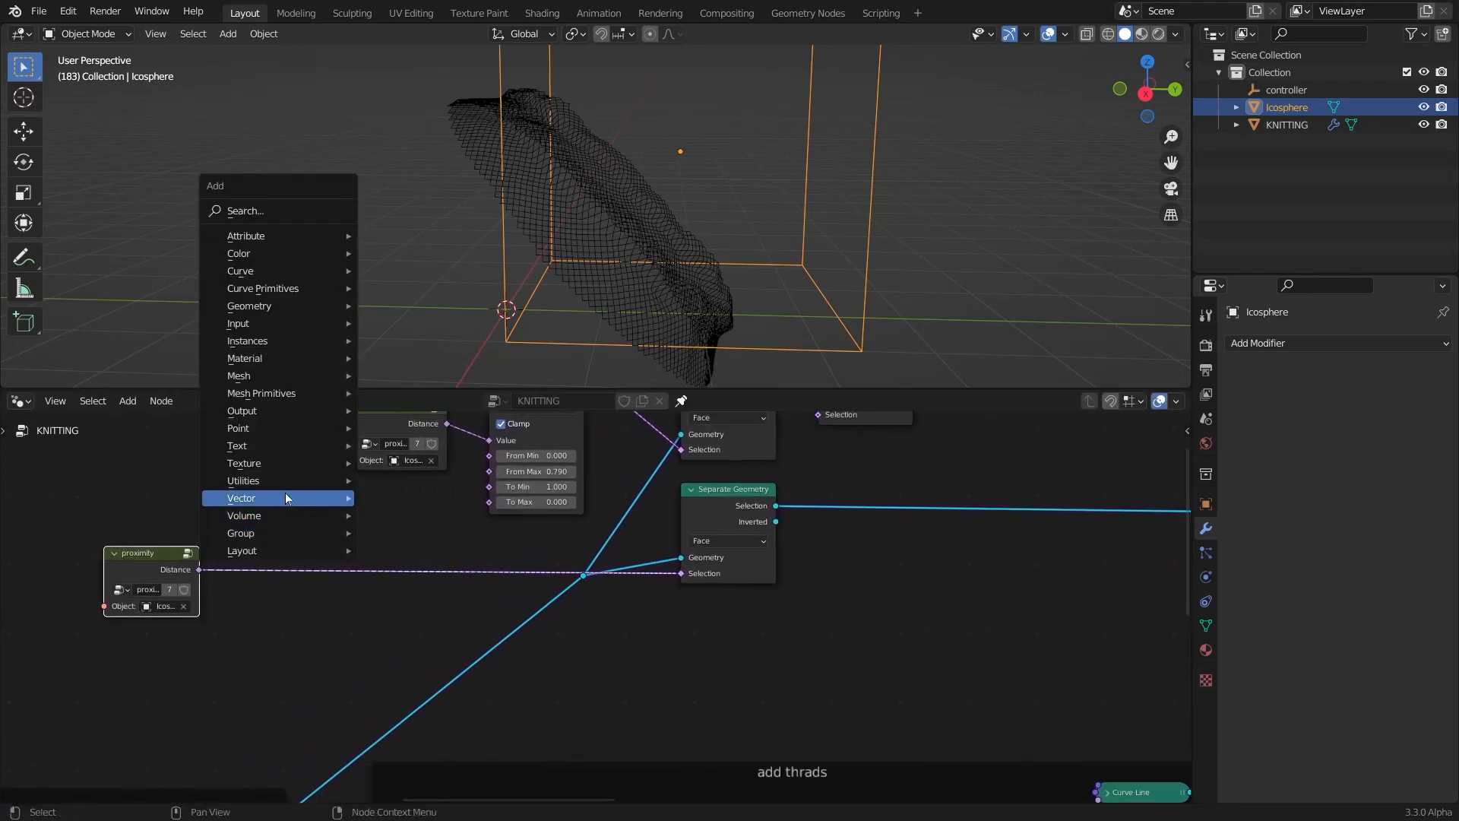
left_click(251, 211)
type("c")
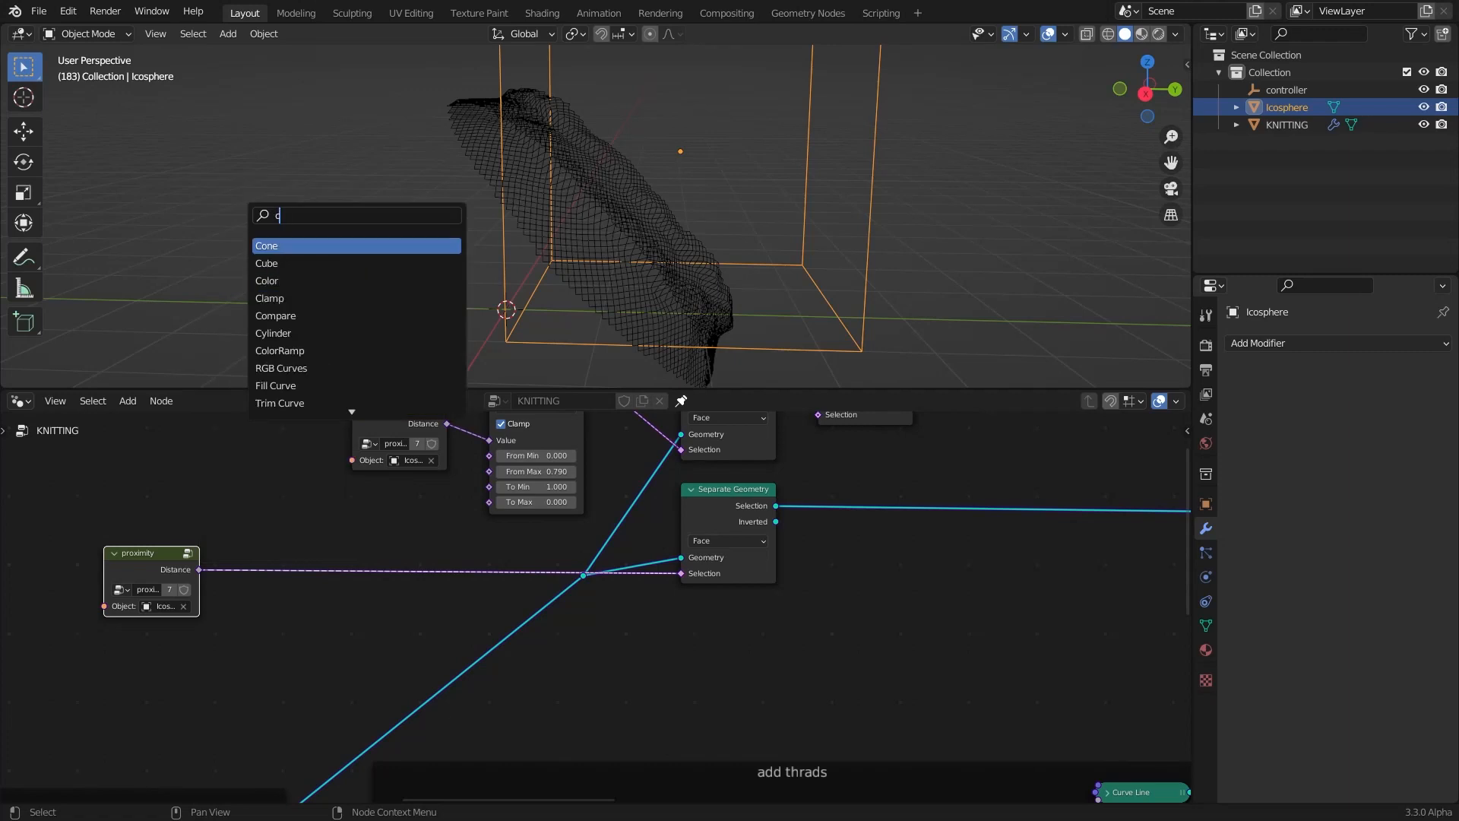
type("ol")
left_click(316, 264)
left_click(340, 580)
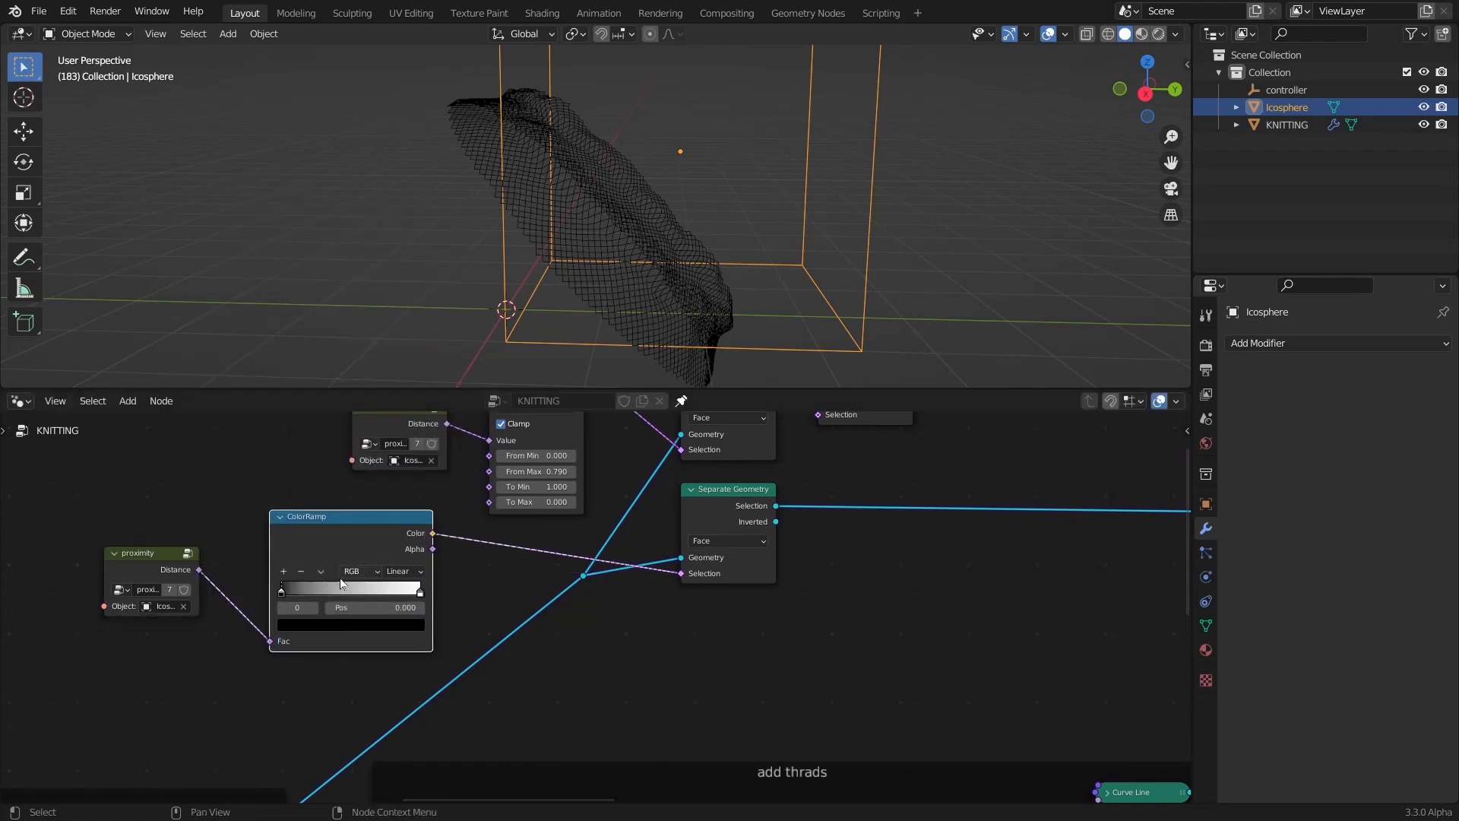
Flip the ColorRamp and preview the lower Separate Geometry's Selection output
left_click(321, 571)
left_click(321, 570)
left_click(344, 587)
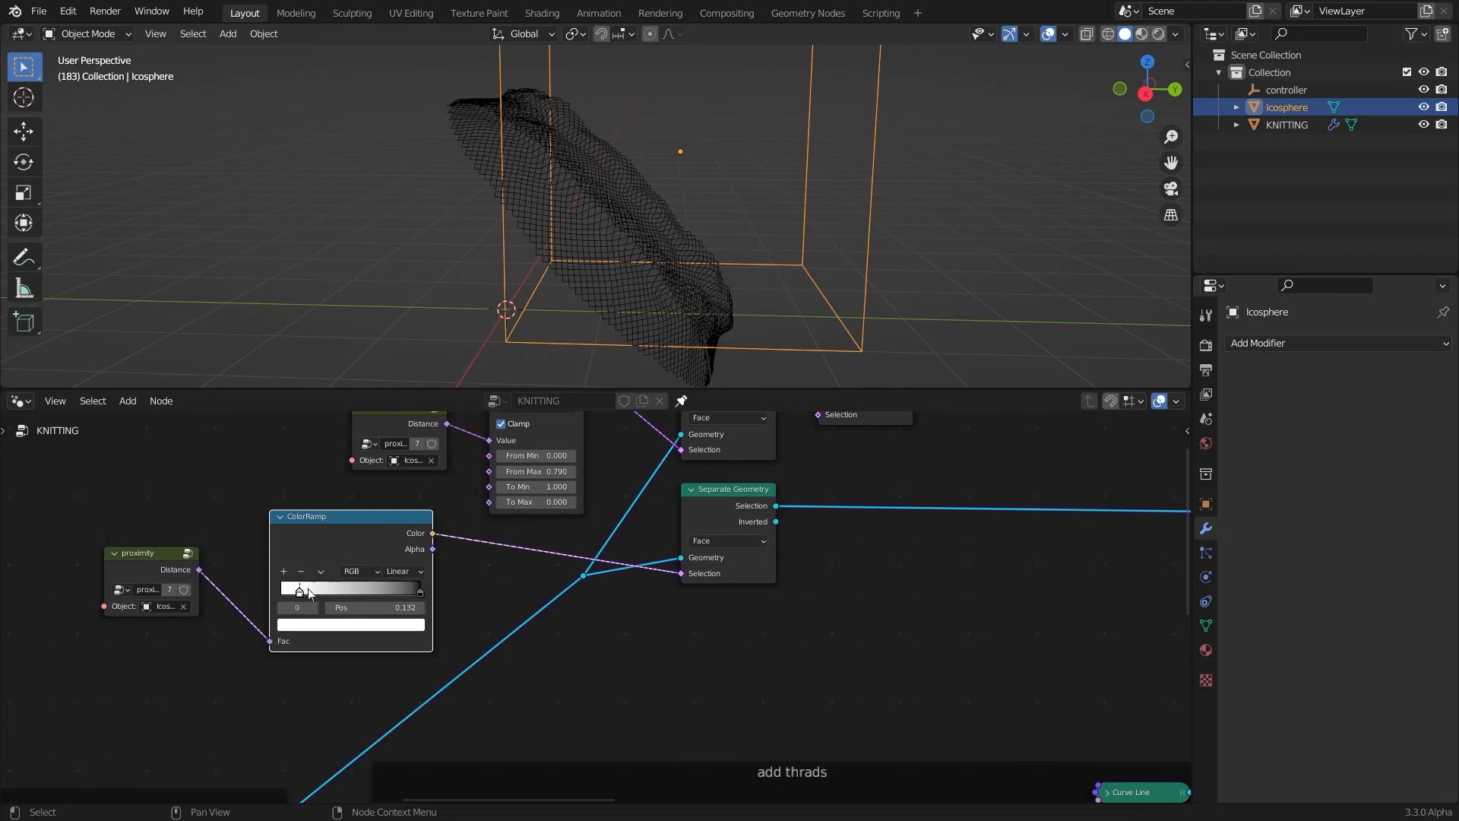
scroll(329, 577, "down", 2)
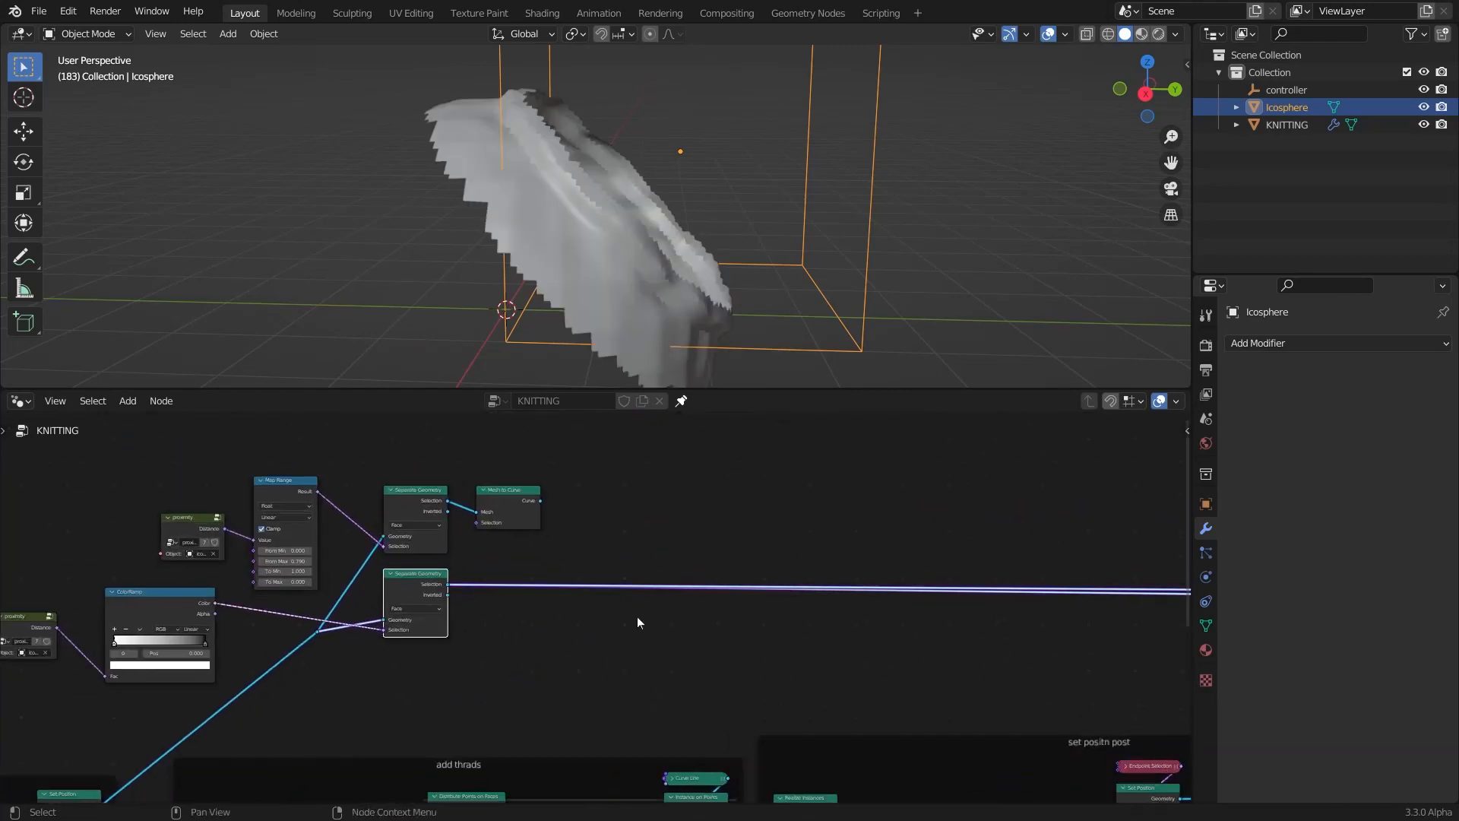
scroll(678, 607, "down", 2)
scroll(638, 607, "up", 4)
middle_click_drag(311, 616, 583, 610)
scroll(583, 610, "up", 7)
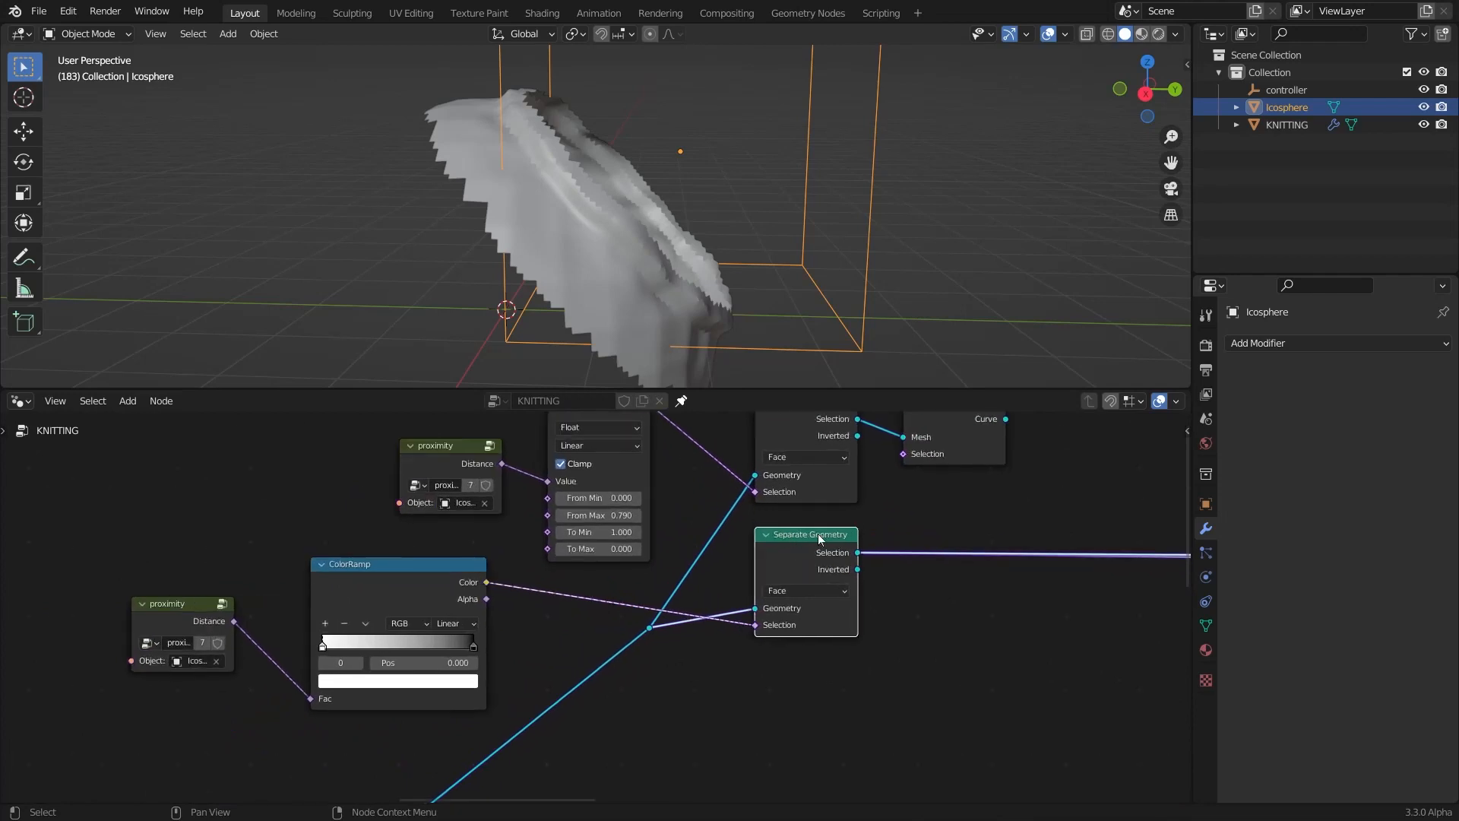
scroll(373, 653, "up", 1)
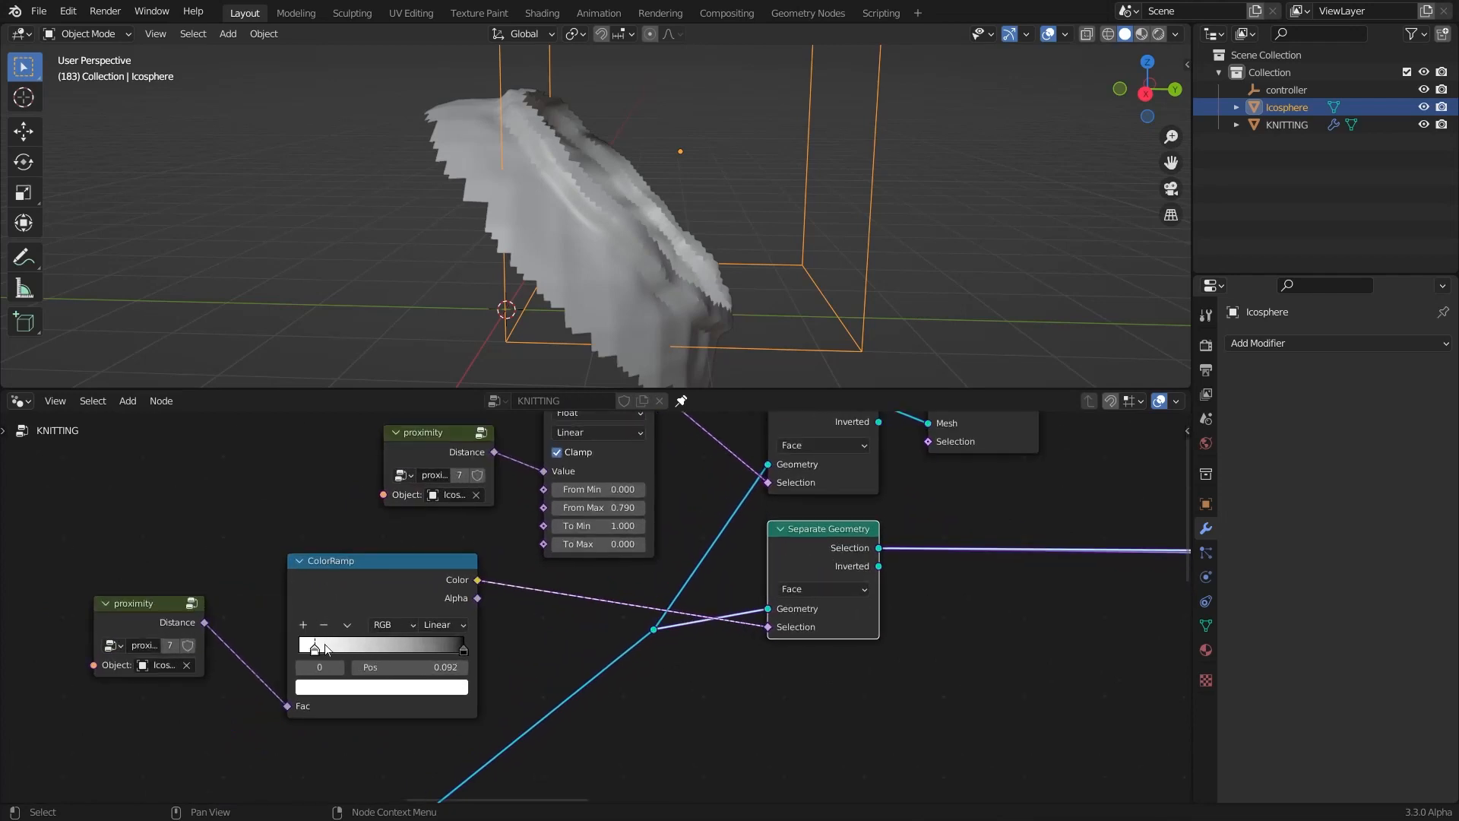
Move the ColorRamp's end stop inward and flip the ramp so that black comes before white
left_click_drag(325, 649, 459, 651)
right_click(459, 651)
mouse_move(462, 650)
left_mouse_down()
mouse_move(378, 647)
mouse_move(363, 627)
mouse_move(354, 645)
mouse_move(395, 657)
left_mouse_up()
right_click(362, 626)
left_click(347, 624)
left_click(380, 639)
scroll(684, 672, "down", 4)
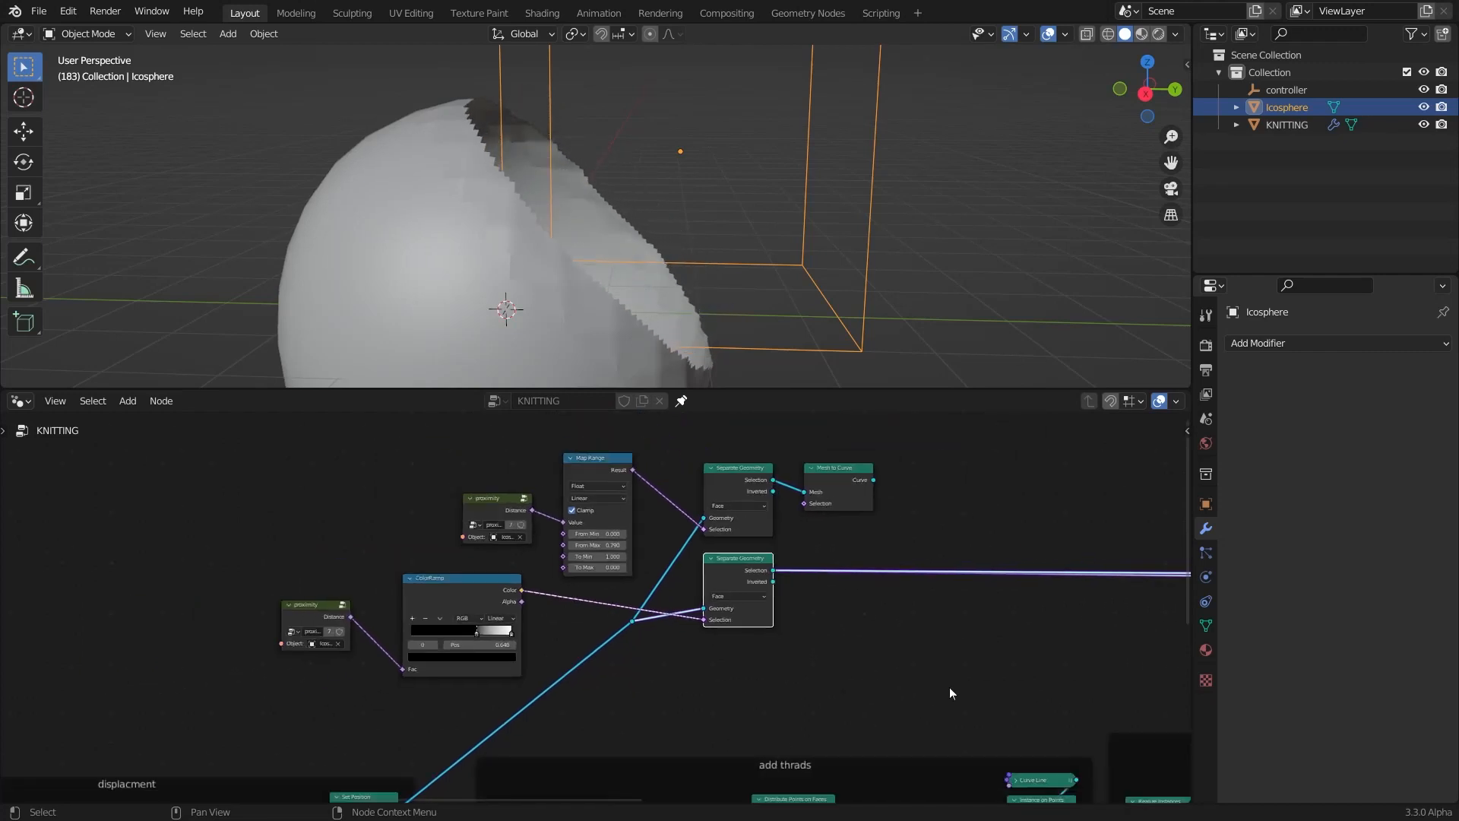
Preview the final Join Geometry node so the threads and the separated sphere surface show together
scroll(950, 687, "up", 1)
middle_click_drag(950, 687, 498, 728)
scroll(769, 595, "down", 5)
middle_click_drag(688, 585, 448, 569)
scroll(760, 600, "up", 5)
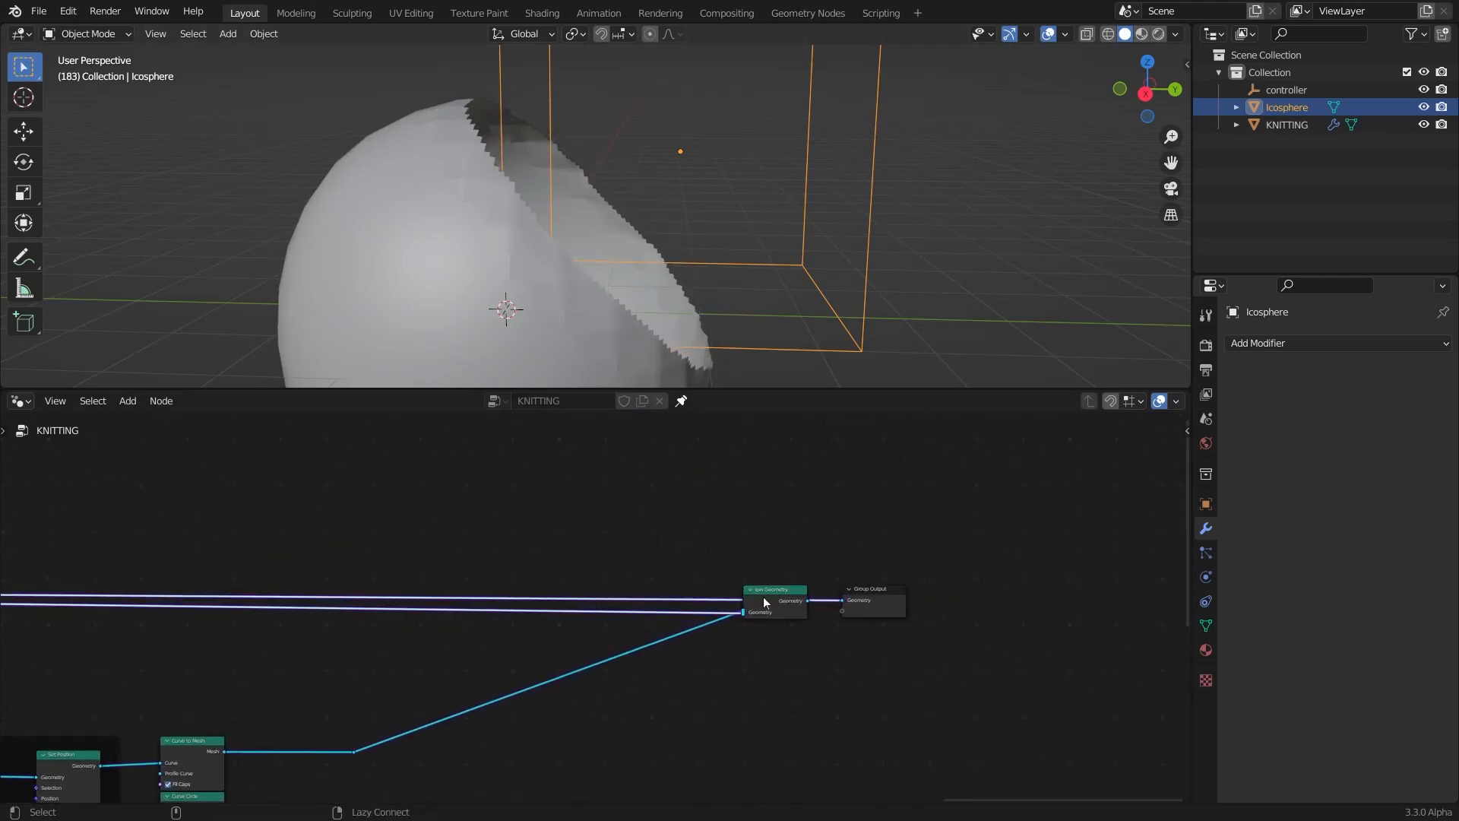
left_click(777, 601, "alt+shift")
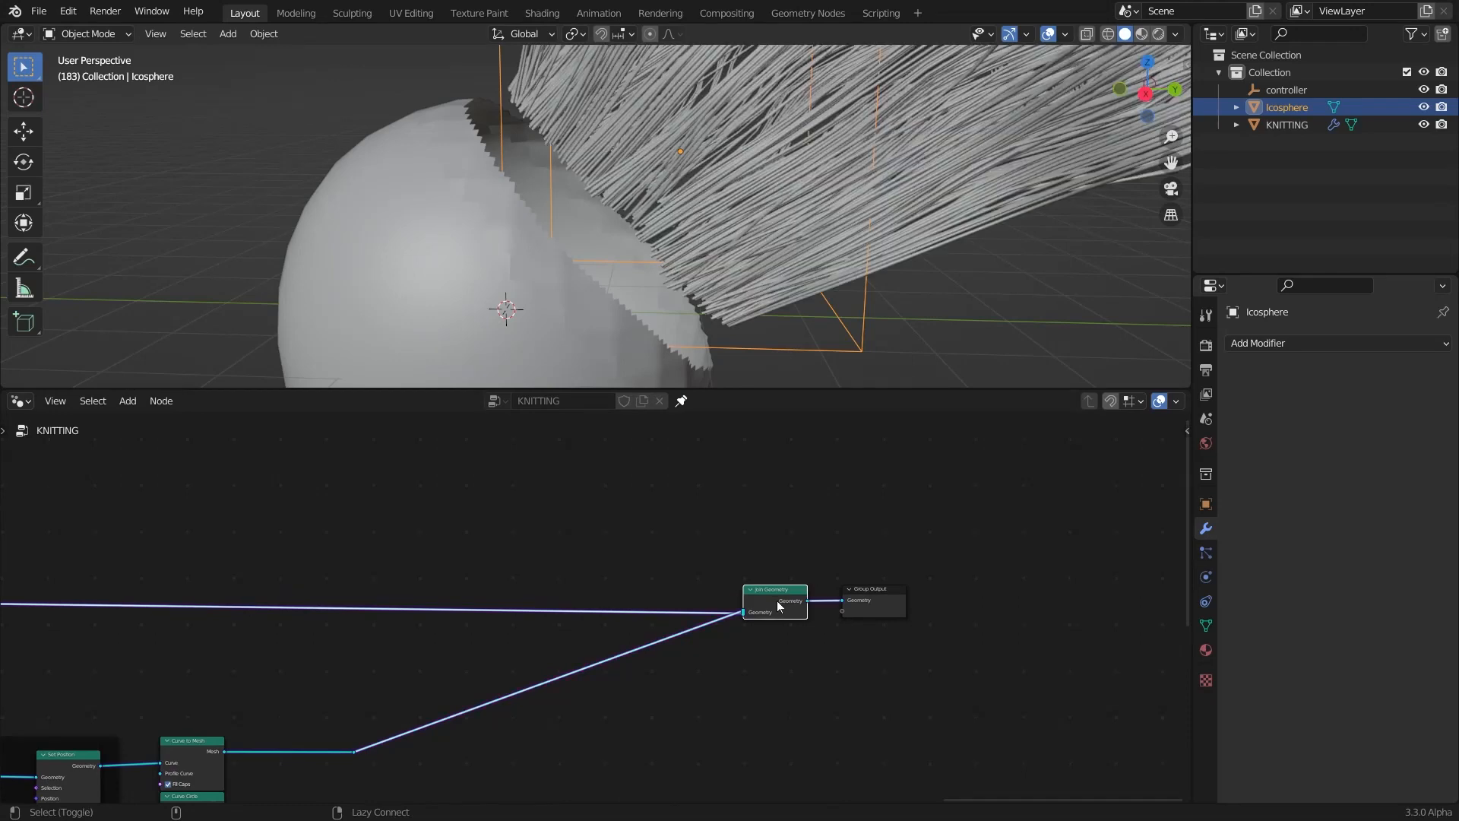
Move the Mesh to Curve node slightly away and connect its Curve output to the final Join Geometry
scroll(451, 520, "down", 3)
middle_click_drag(450, 519, 1003, 538)
middle_click_drag(512, 604, 563, 608)
scroll(564, 608, "down", 4)
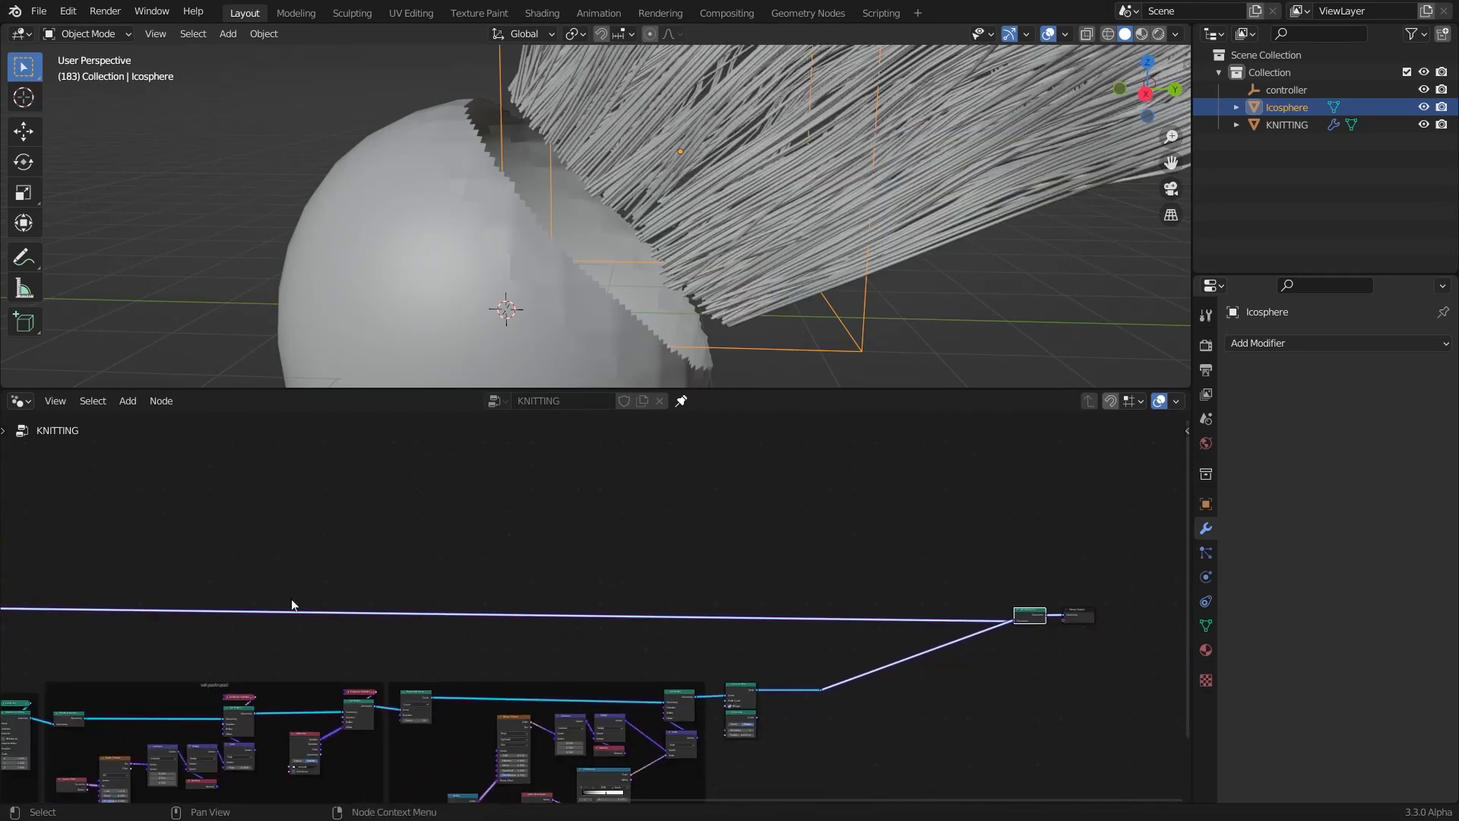
scroll(290, 599, "down", 1)
middle_click_drag(290, 598, 525, 590)
scroll(517, 591, "up", 1)
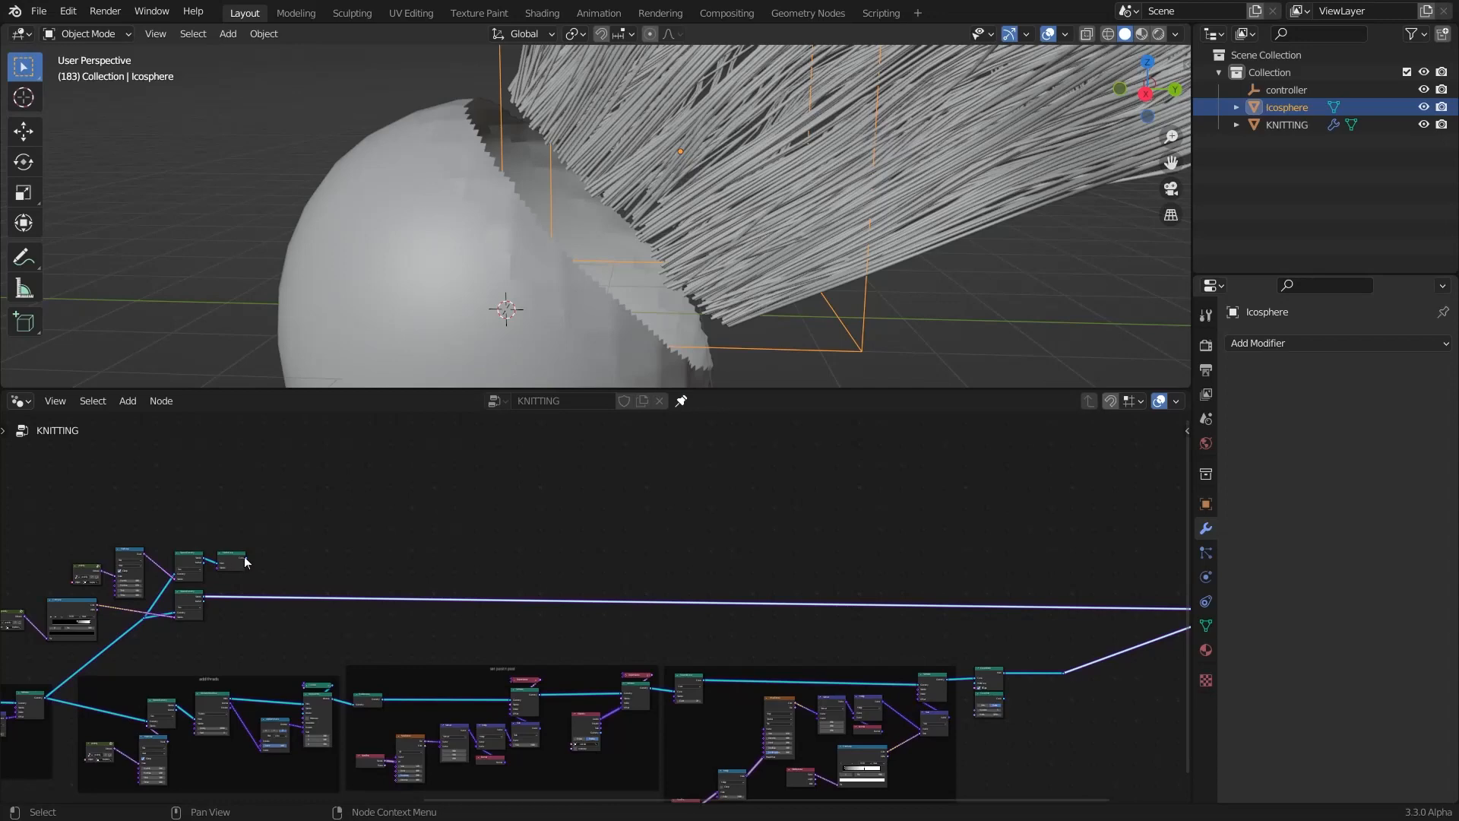
left_click_drag(244, 557, 260, 561)
scroll(169, 545, "up", 1)
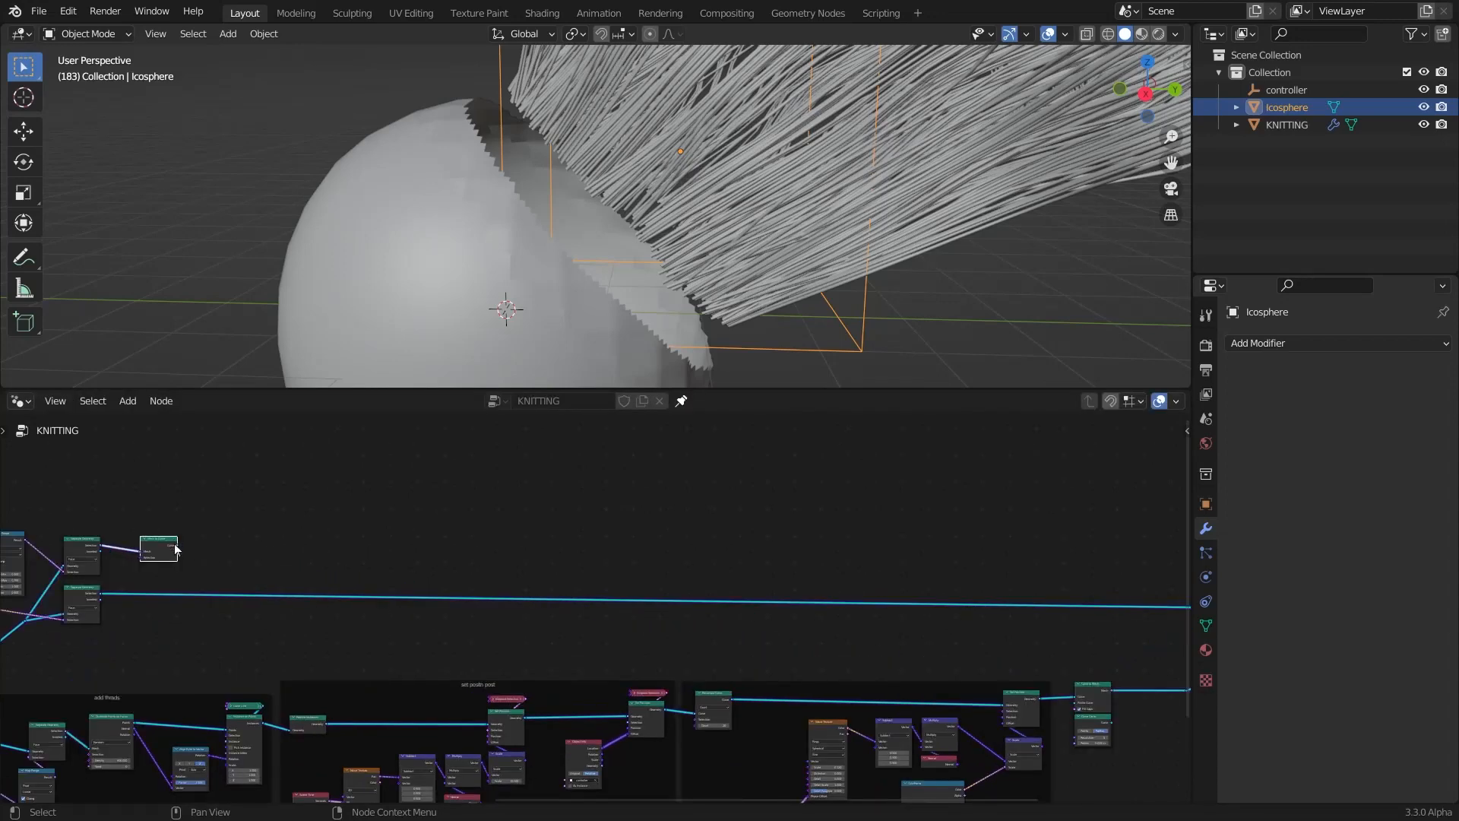
left_click_drag(710, 608, 1000, 610)
middle_click_drag(309, 521, 861, 536)
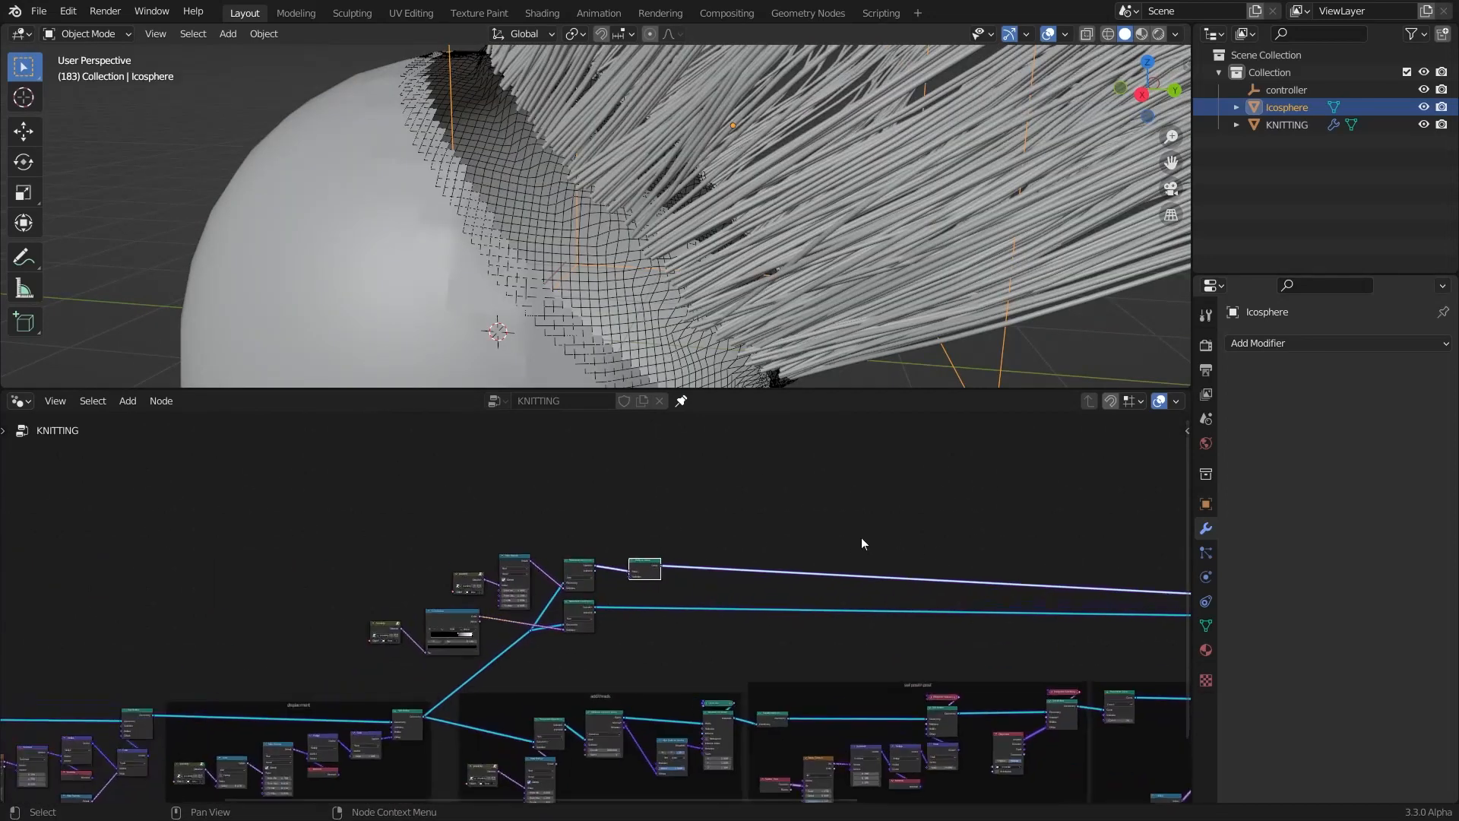
Insert a Curve to Mesh node on the link between Mesh to Curve and the final Join Geometry
scroll(559, 558, "up", 2)
scroll(570, 560, "up", 3)
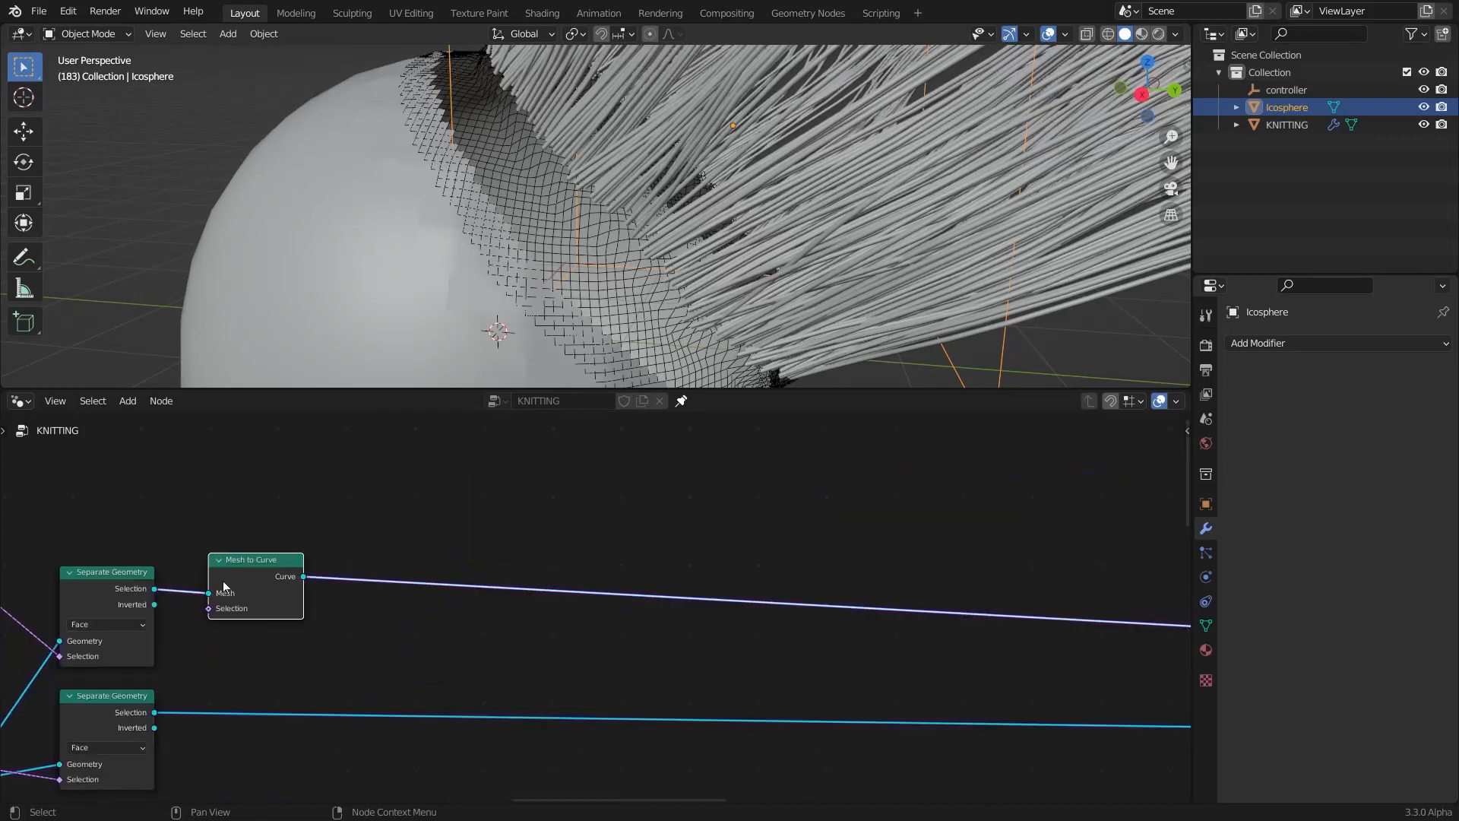
middle_click_drag(225, 586, 347, 604)
scroll(411, 605, "up", 1)
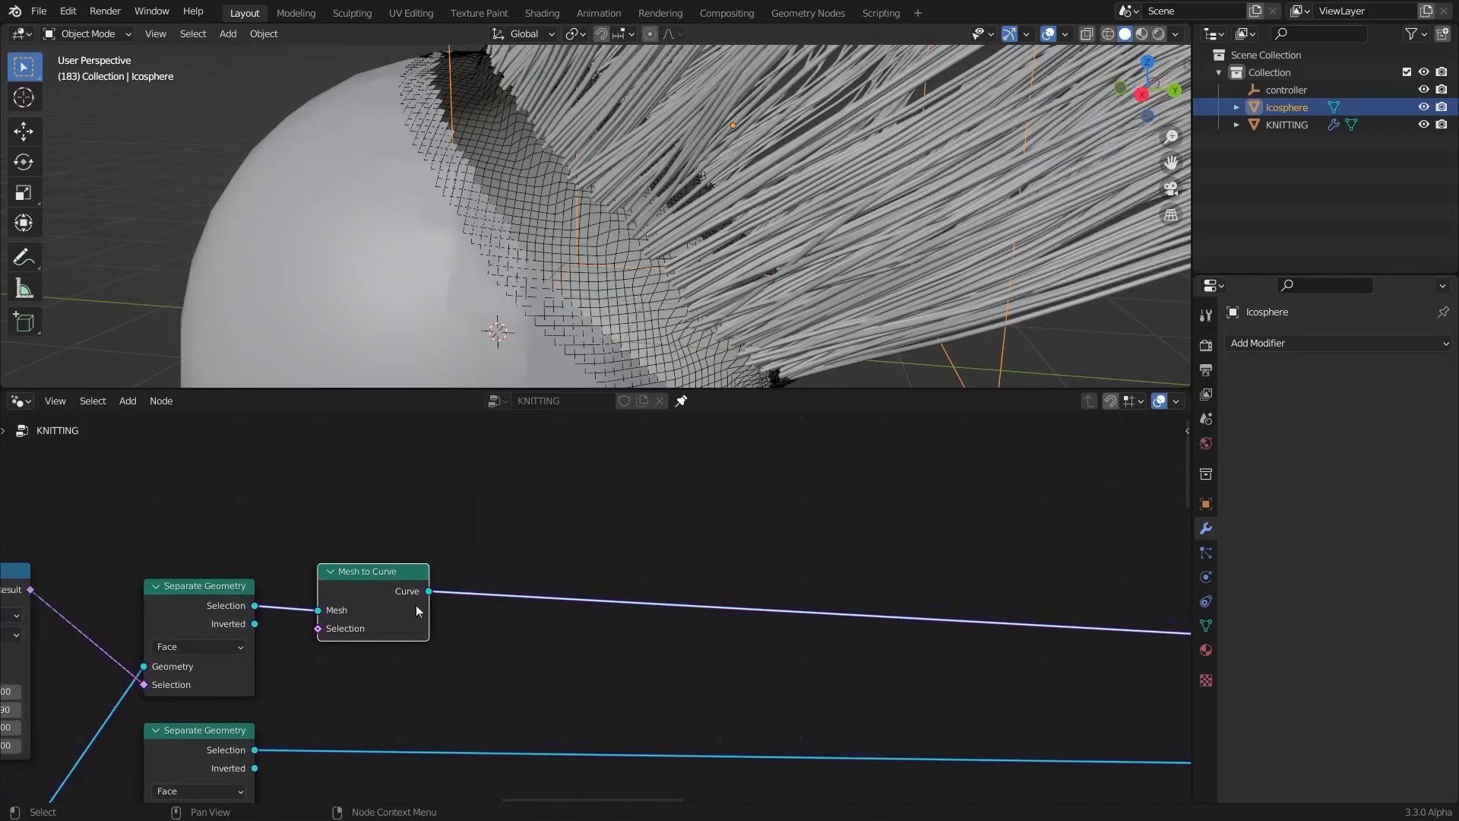
key("shift+a")
left_click(654, 463)
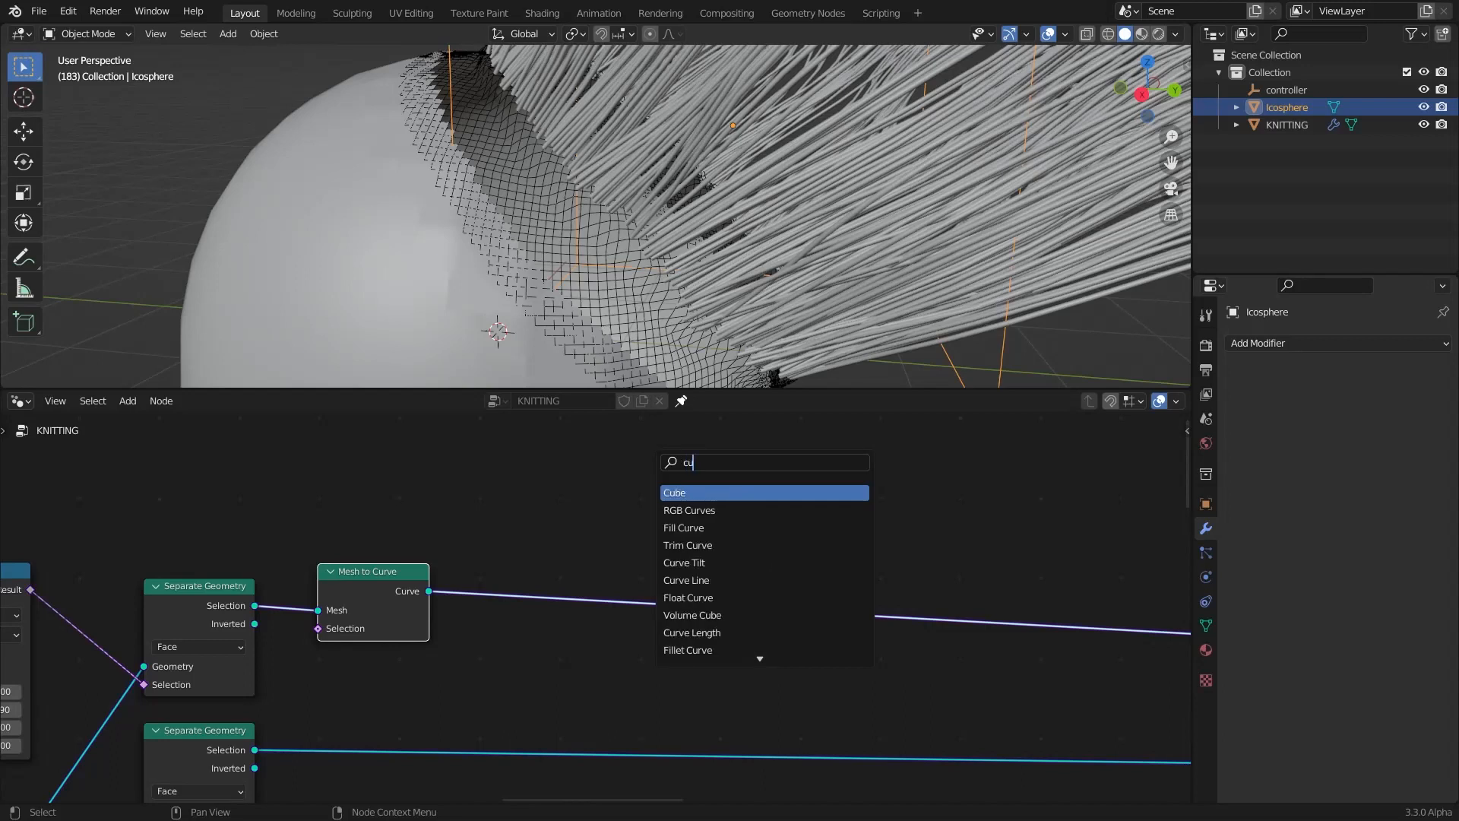
type("t")
key("Down")
key("Return")
left_click(820, 555)
Add a Curve Circle as the Curve to Mesh node's Profile Curve and place it beneath that node
left_click_drag(817, 611, 391, 609)
type("circl")
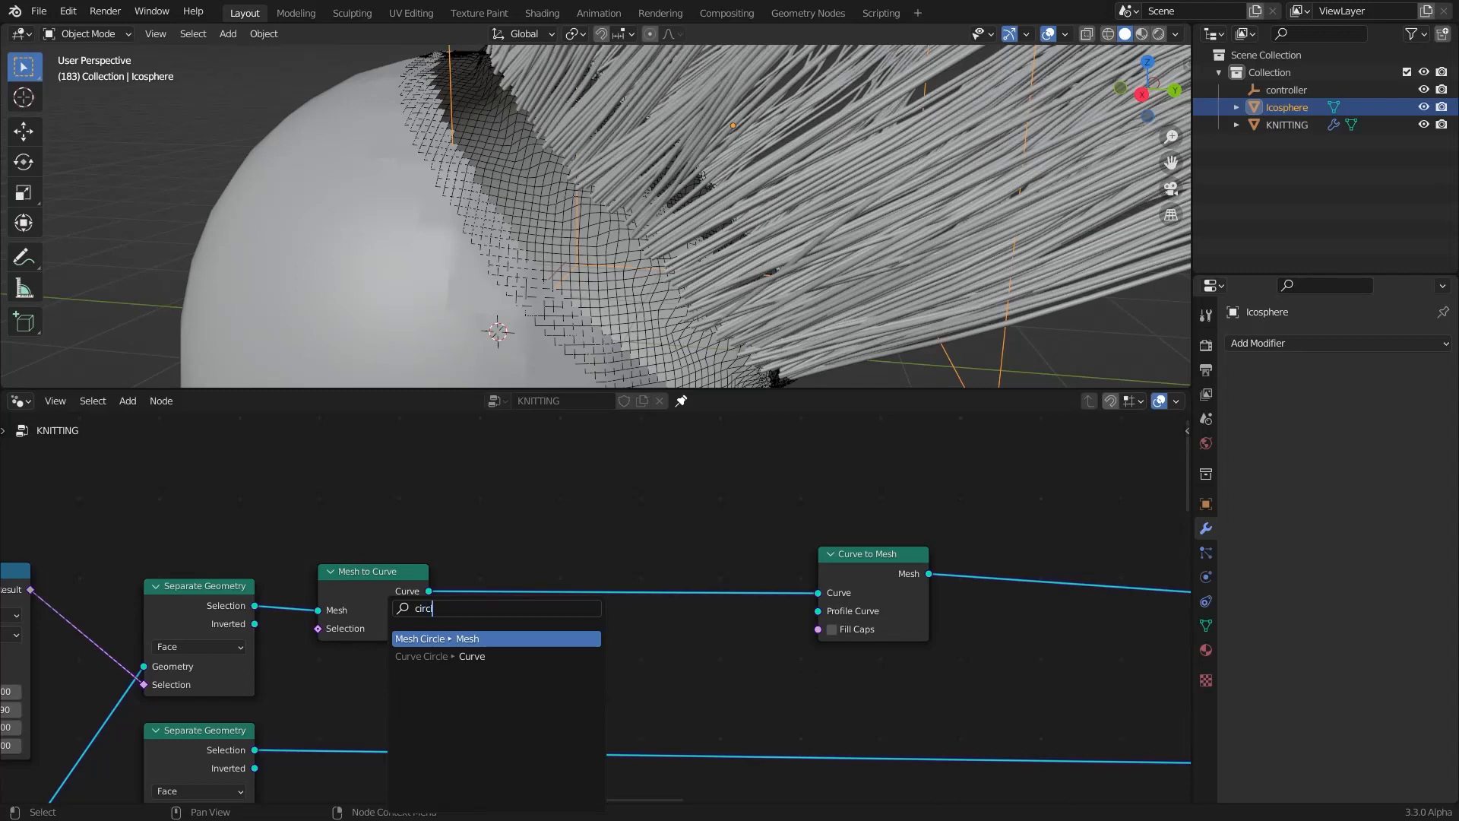
key("Down")
key("Return")
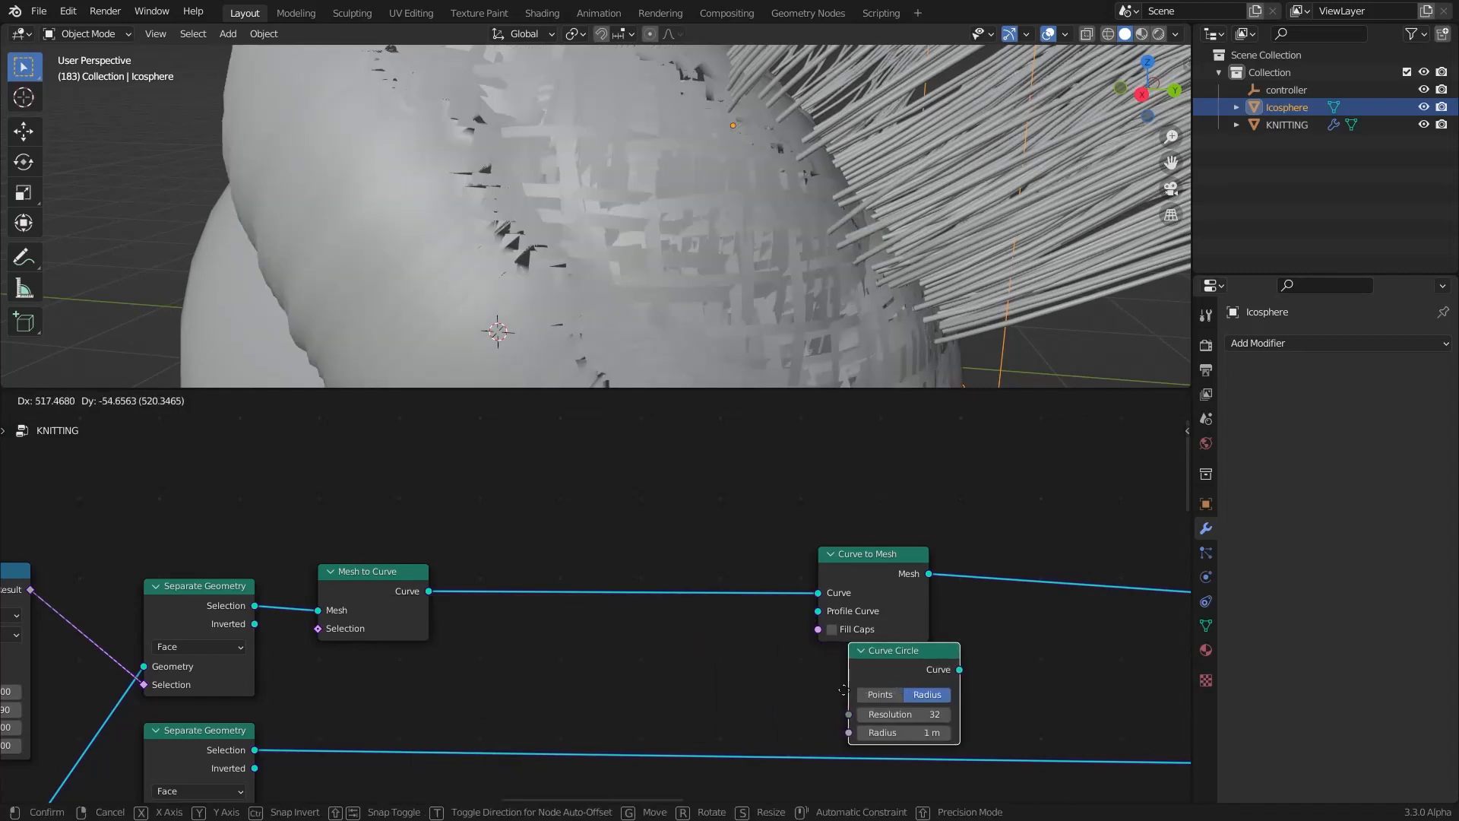
left_click(826, 708)
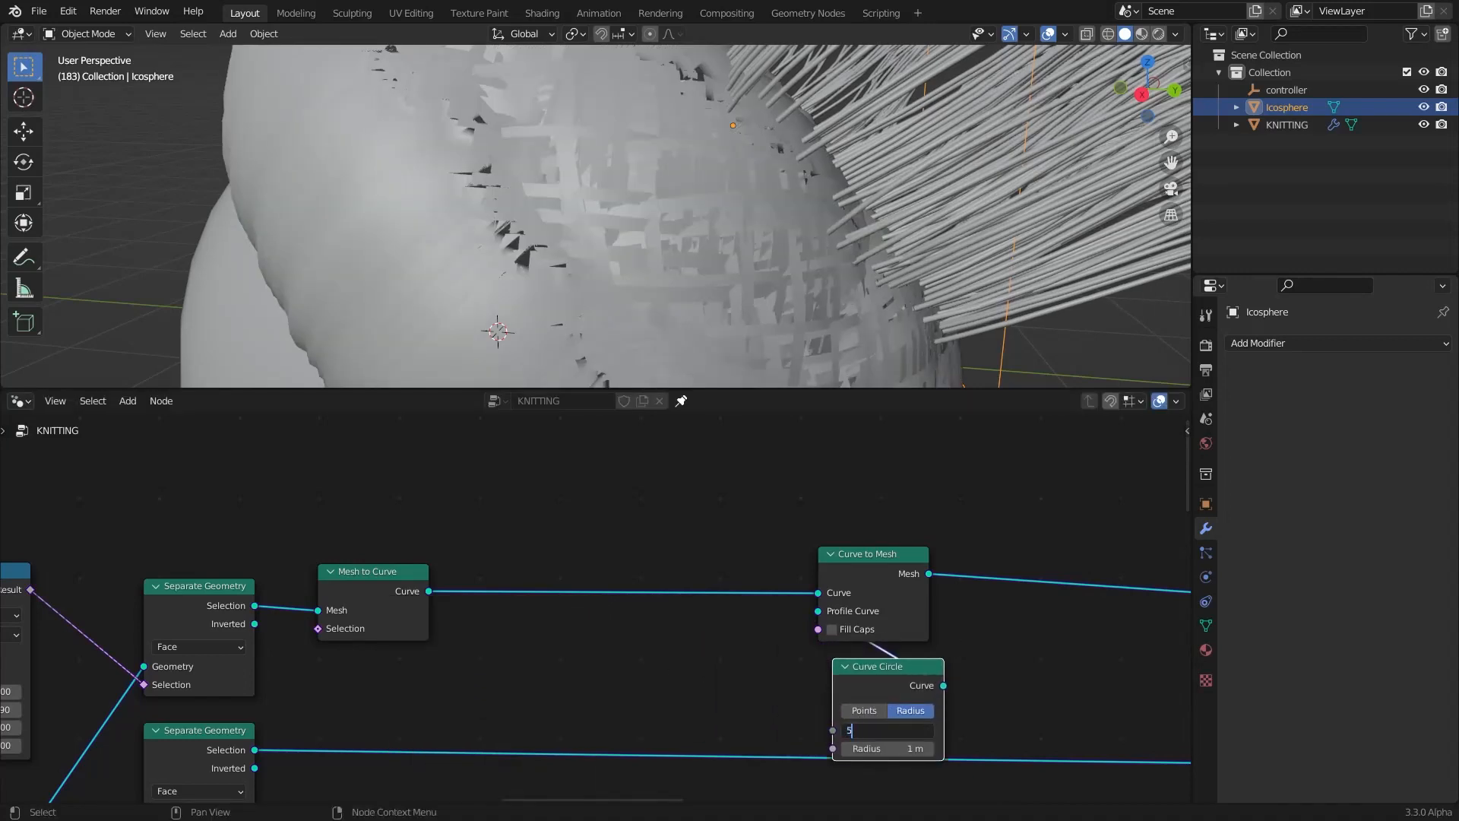
Set the Curve Circle's Resolution to 5, reduce its Radius to a thin thread, and collapse the node
type("5")
key("Return")
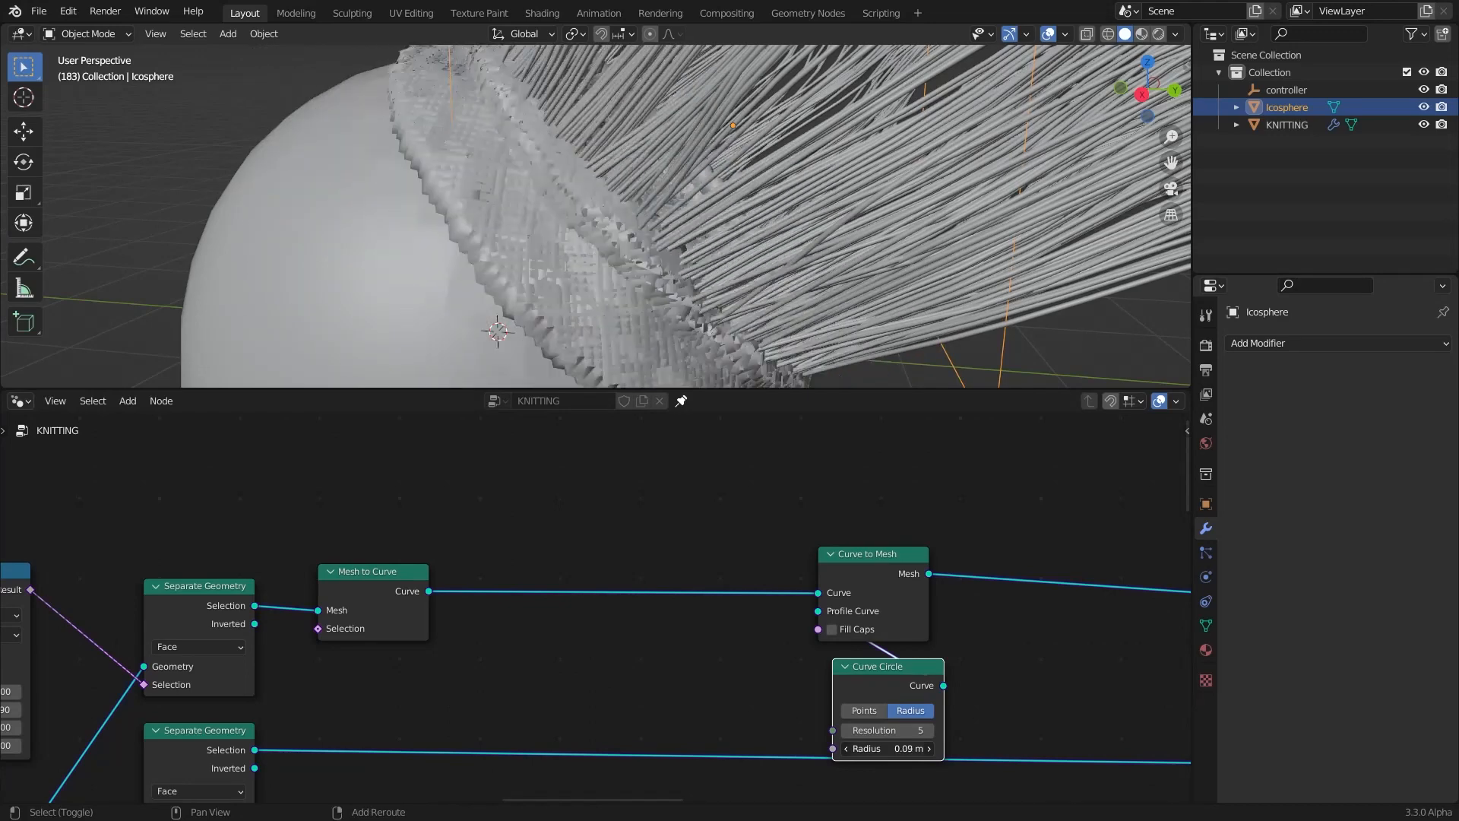
key("h")
Insert a Set Curve Radius node between Mesh to Curve and Curve to Mesh
key("shift+a")
left_click(576, 465)
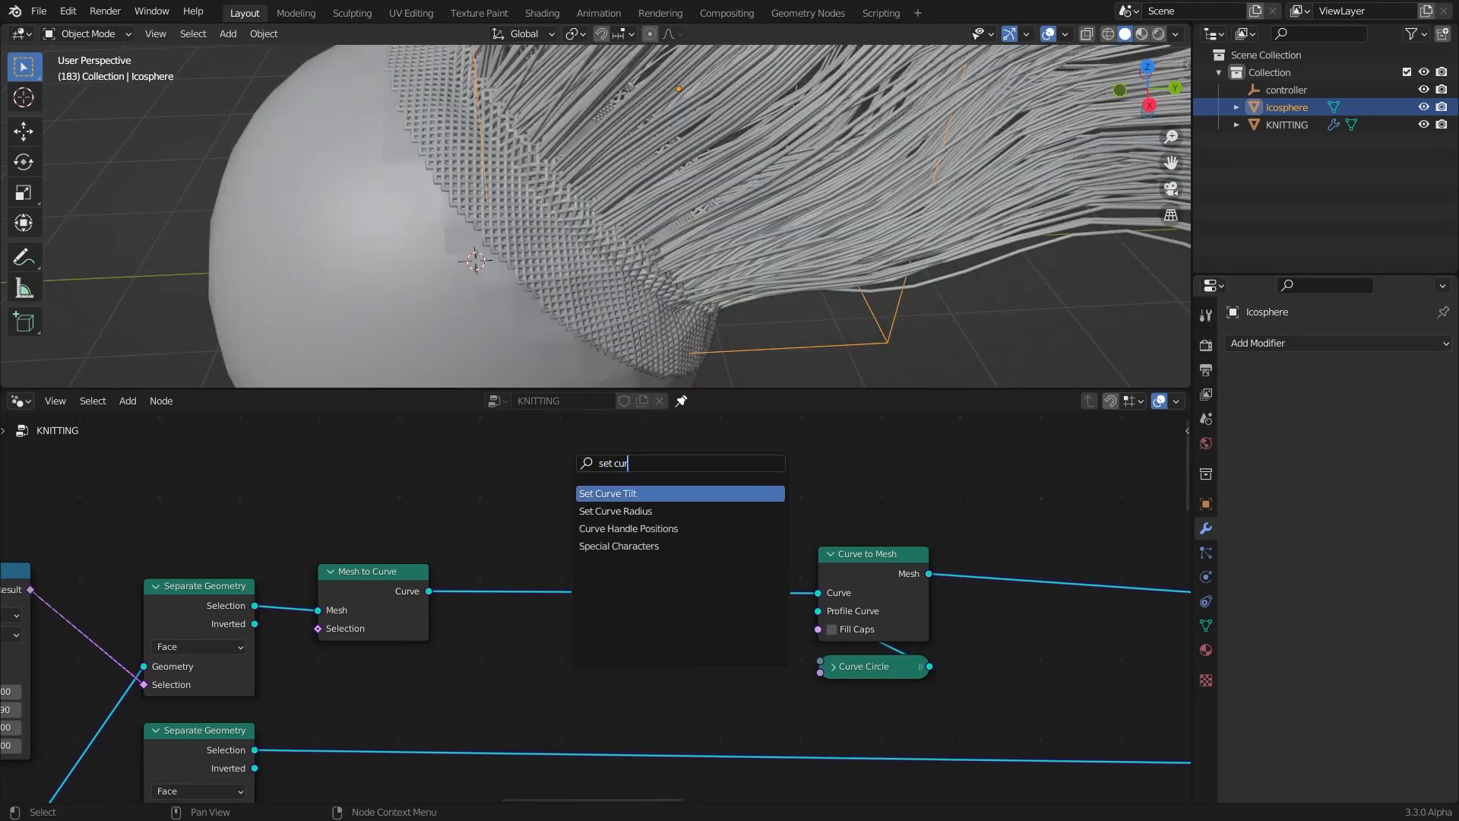
key("Down")
key("Return")
left_click(584, 550)
Duplicate the proximity node group above Mesh to Curve and connect its Distance to the Set Curve Radius node's Radius
scroll(562, 626, "down", 4)
middle_click_drag(475, 606, 739, 561)
scroll(704, 570, "down", 4)
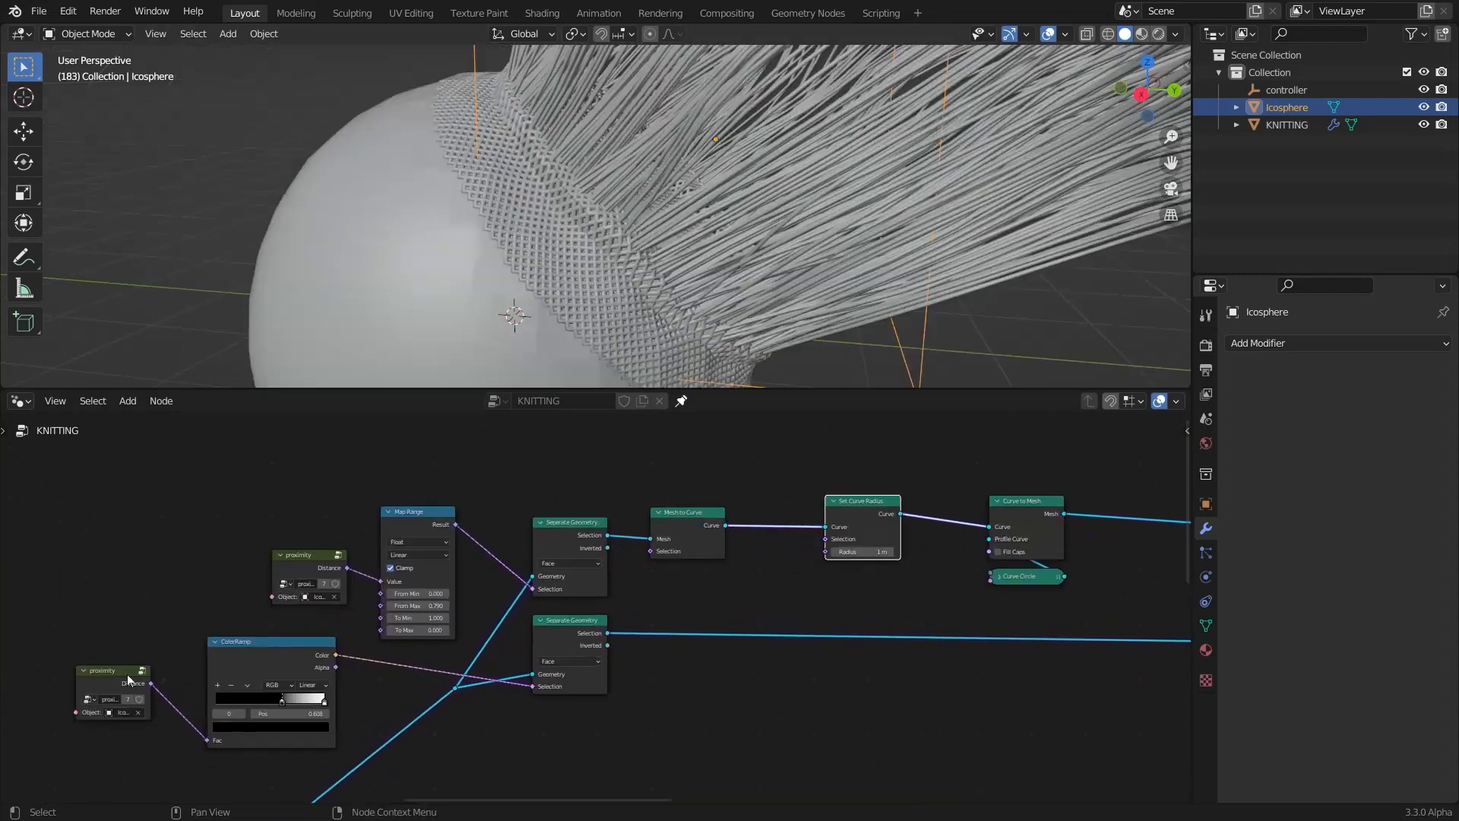
left_click(134, 641)
key("shift+d")
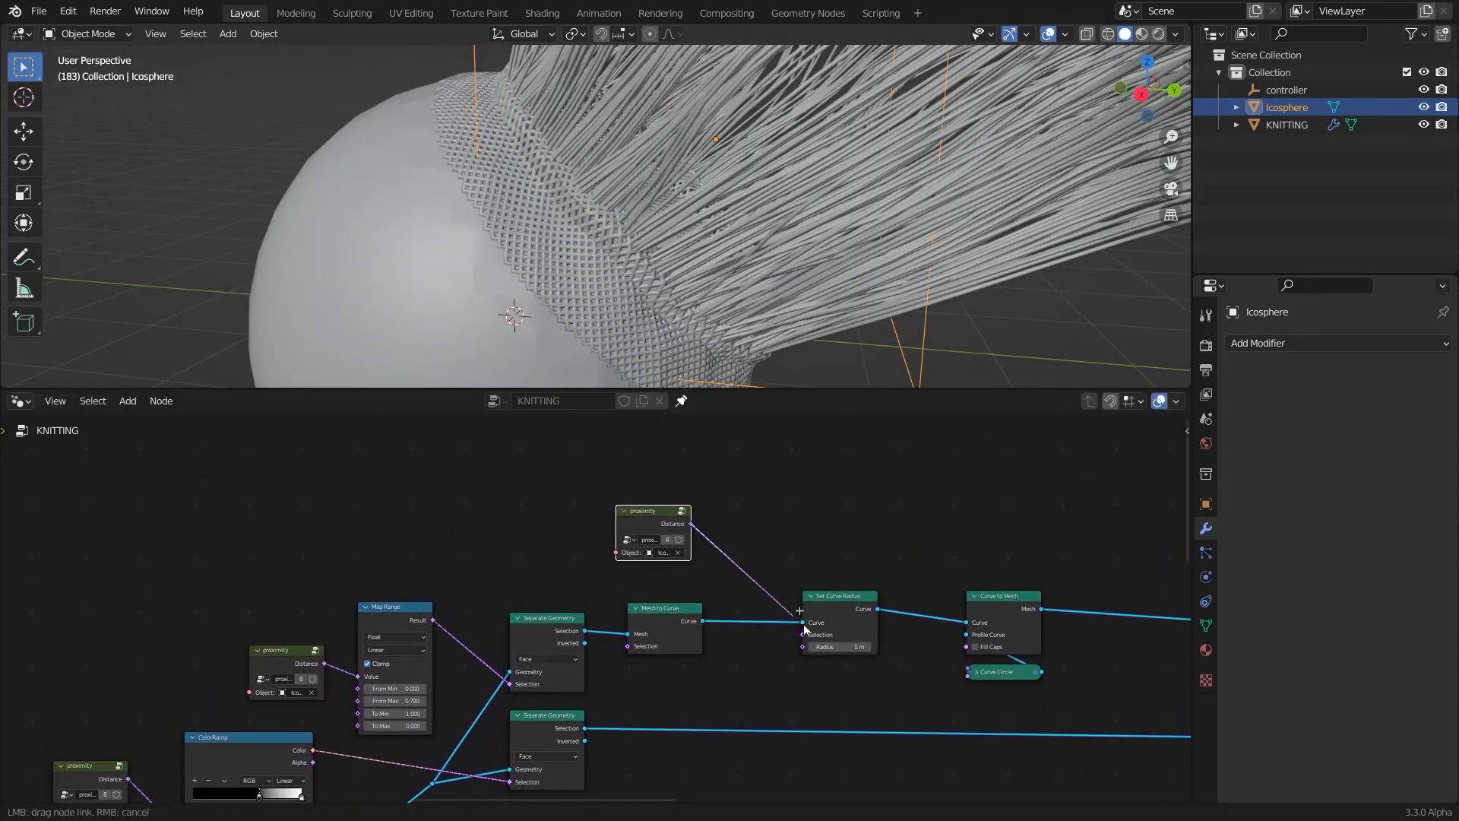
left_click_drag(825, 654, 805, 648)
scroll(707, 578, "up", 2)
middle_click_drag(653, 509, 657, 538)
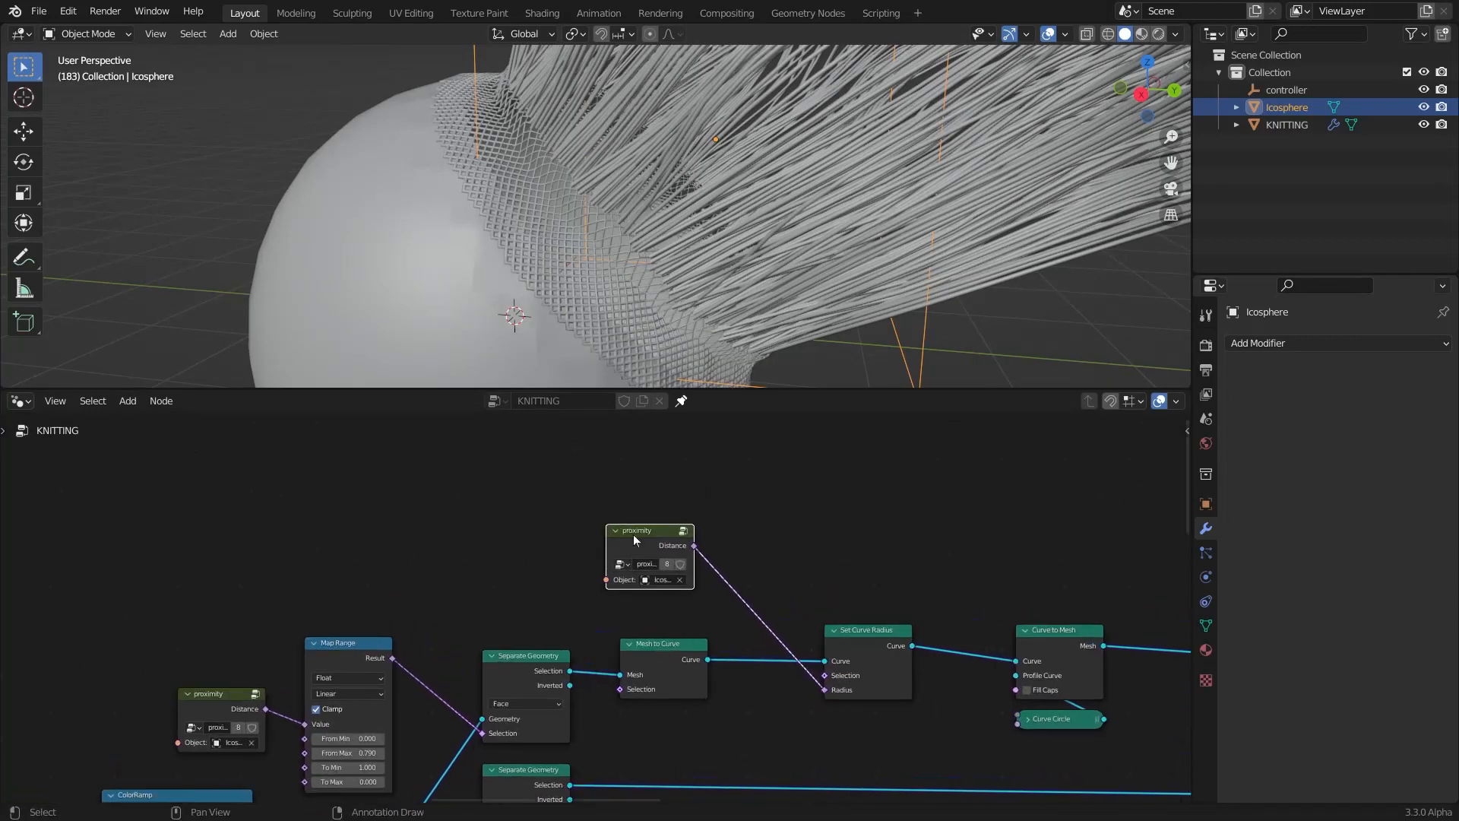
Move the new proximity group aside and insert a ColorRamp between it and the Set Curve Radius node's Radius
left_click_drag(632, 533, 532, 492)
key("shift+a")
left_click(703, 460)
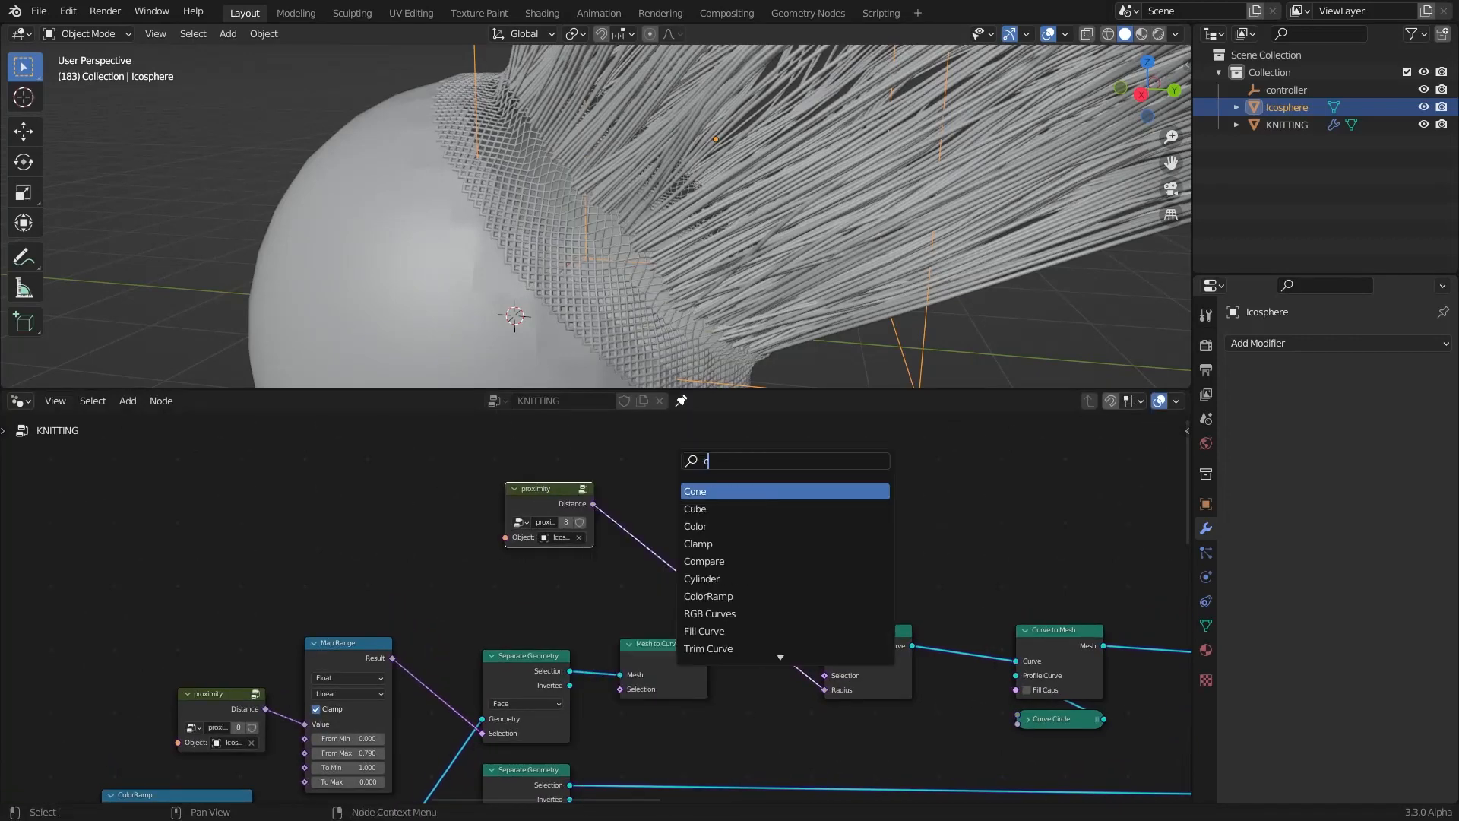
type("col")
left_click(756, 509)
left_click(686, 494)
scroll(686, 486, "up", 1)
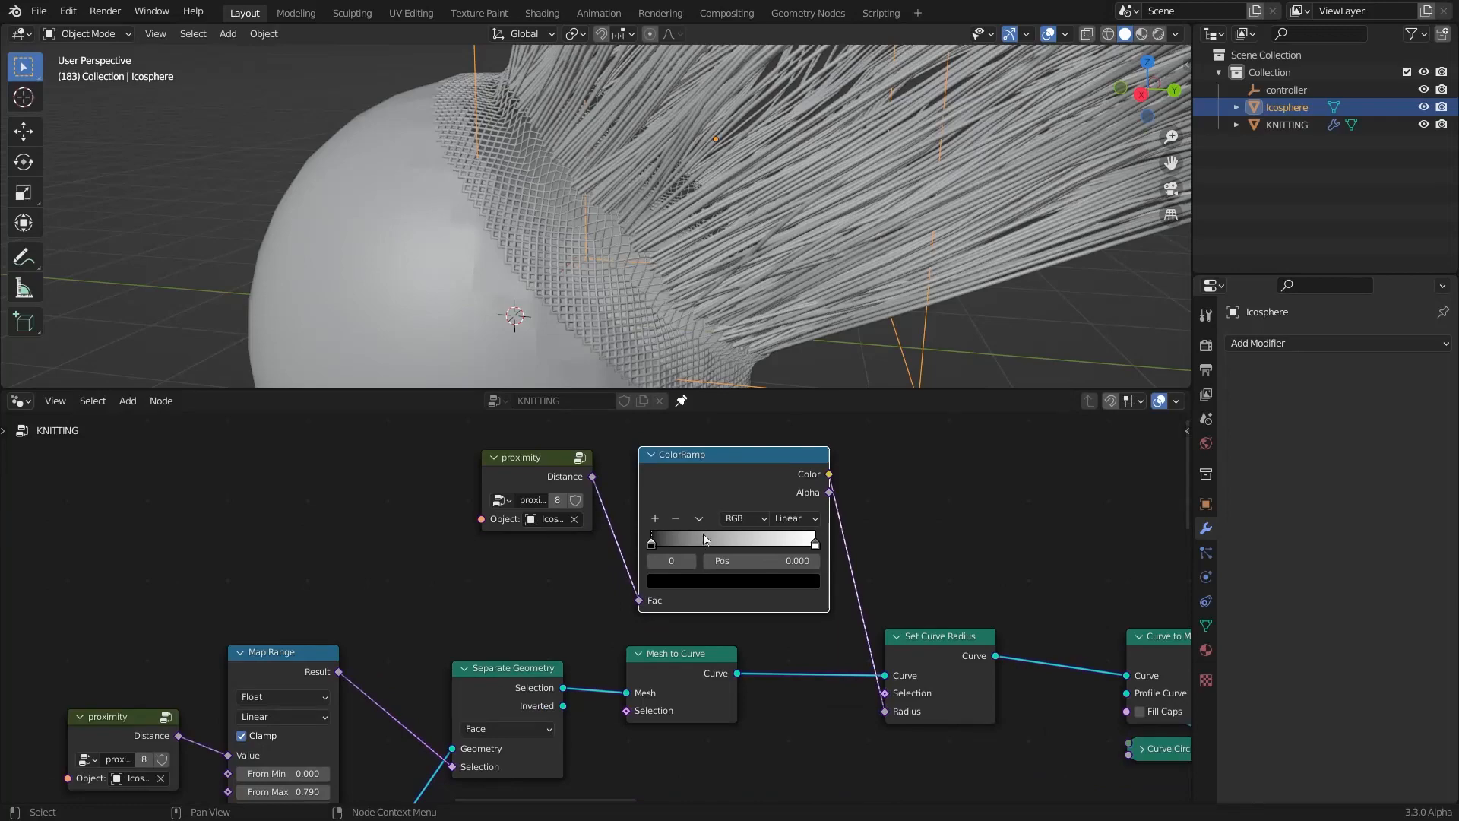
Flip the radius ColorRamp, move its white stop to about 0.436, and bring the black stop closer to it
left_click(701, 520)
left_click(721, 537)
scroll(544, 184, "up", 1)
mouse_move(544, 184)
middle_mouse_down()
mouse_move(482, 165)
mouse_move(518, 172)
middle_mouse_up()
scroll(660, 524, "up", 1)
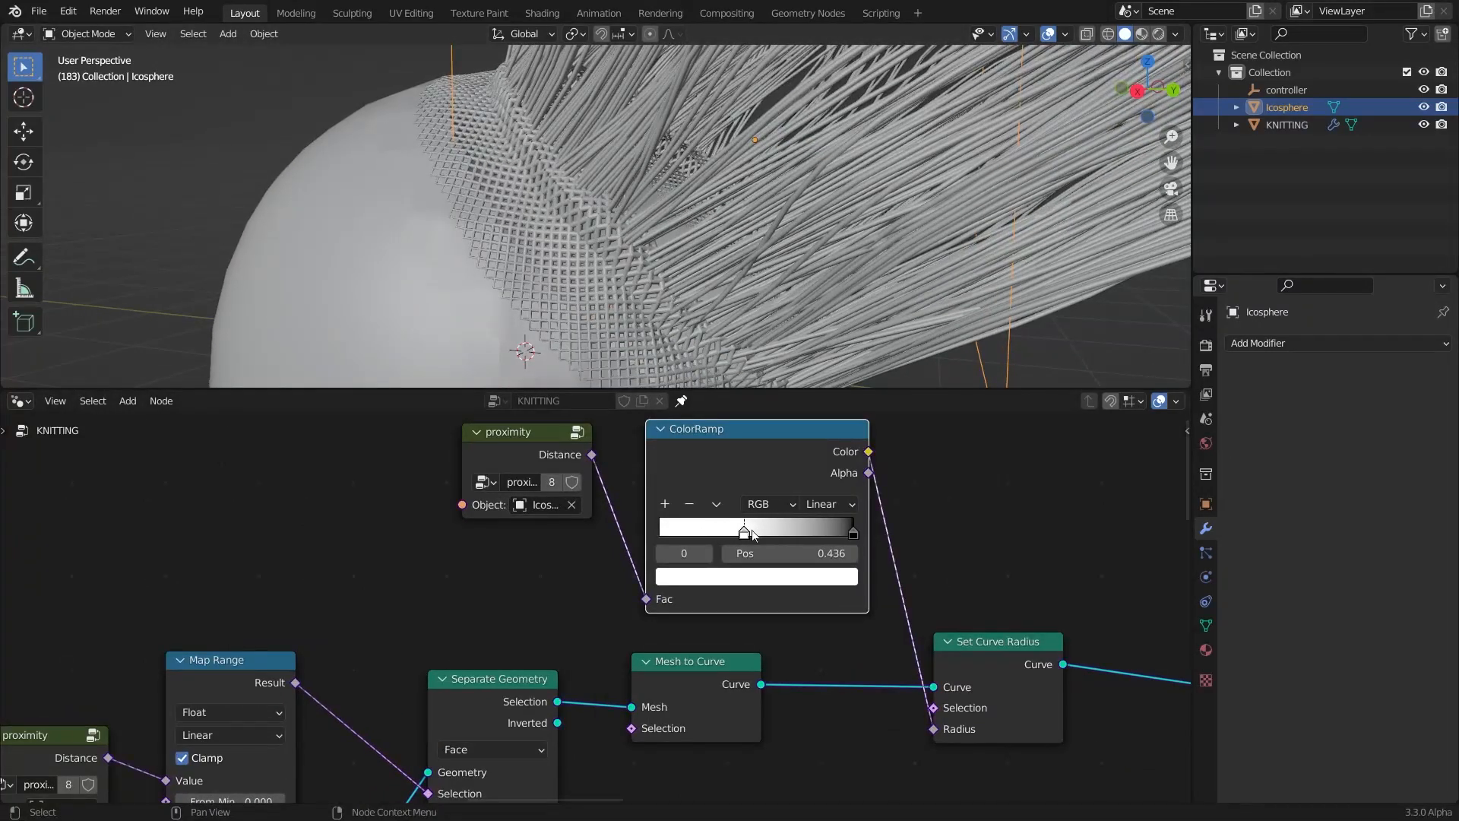
left_click_drag(851, 532, 790, 532)
middle_click_drag(729, 357, 745, 190)
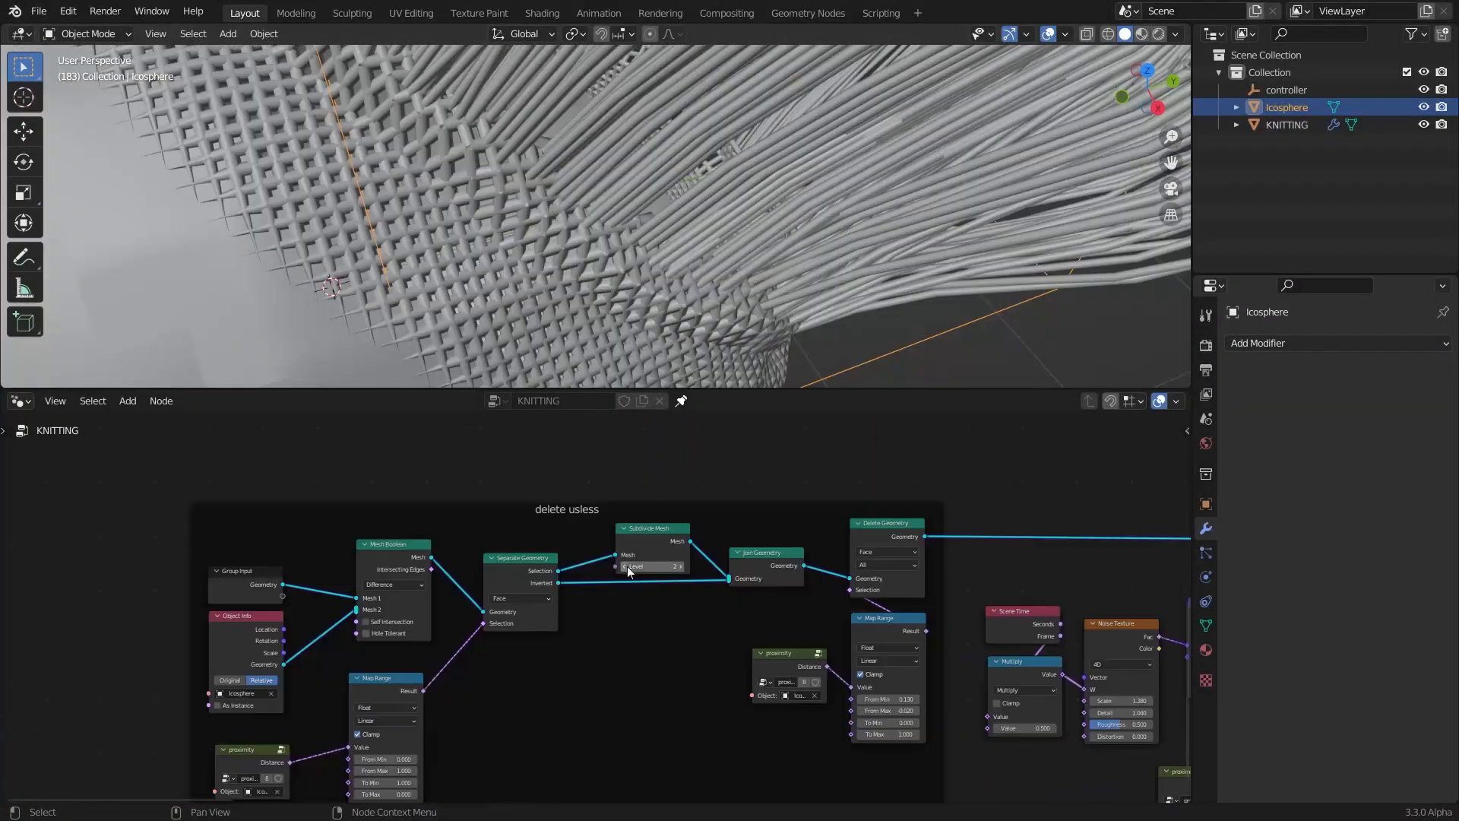
Try a Level of 1 on the Subdivide Mesh node in the "delete usless" frame, and undo the change
scroll(627, 567, "up", 2)
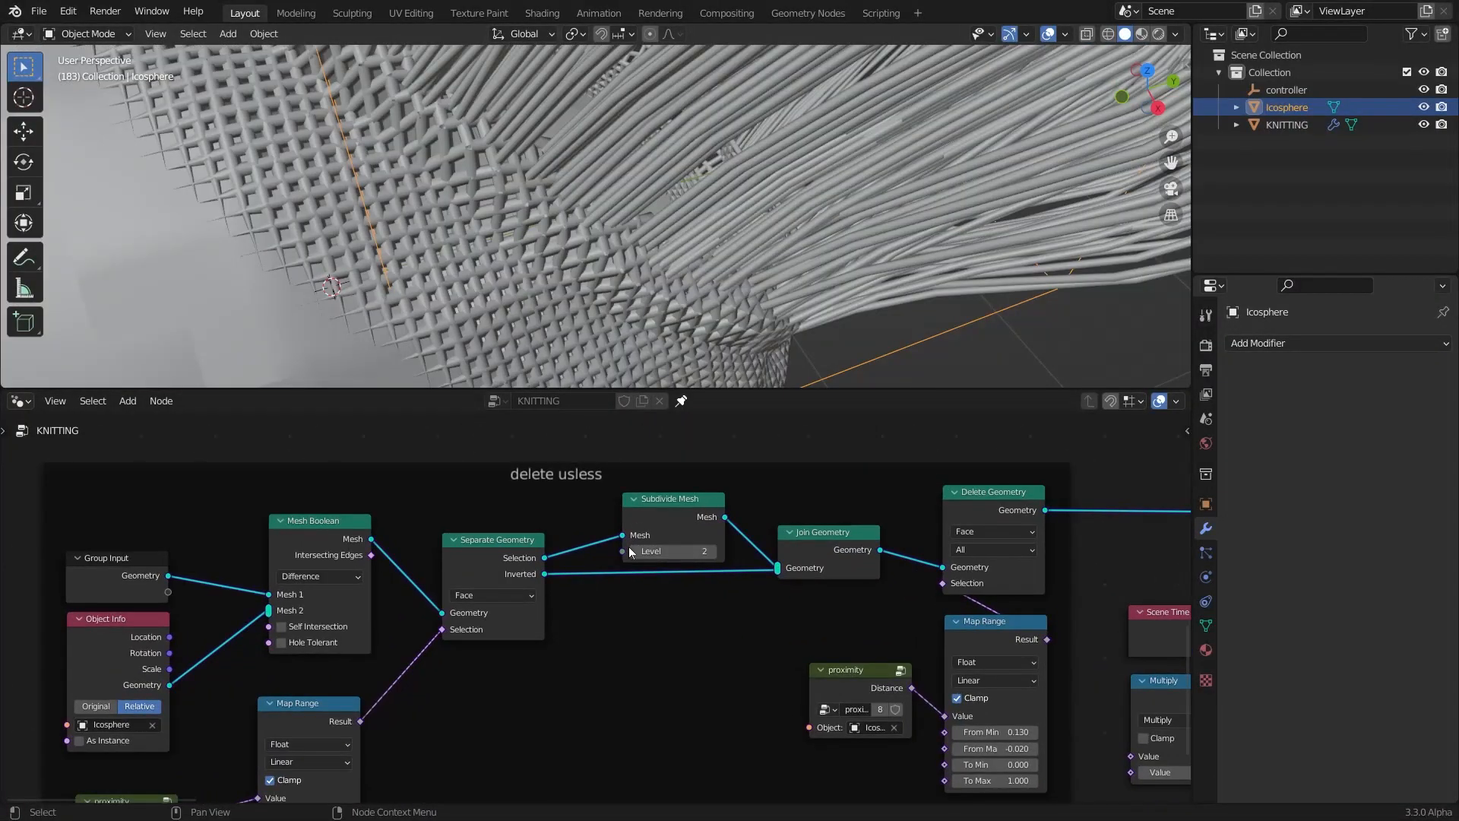
left_click(634, 551)
scroll(613, 291, "down", 3)
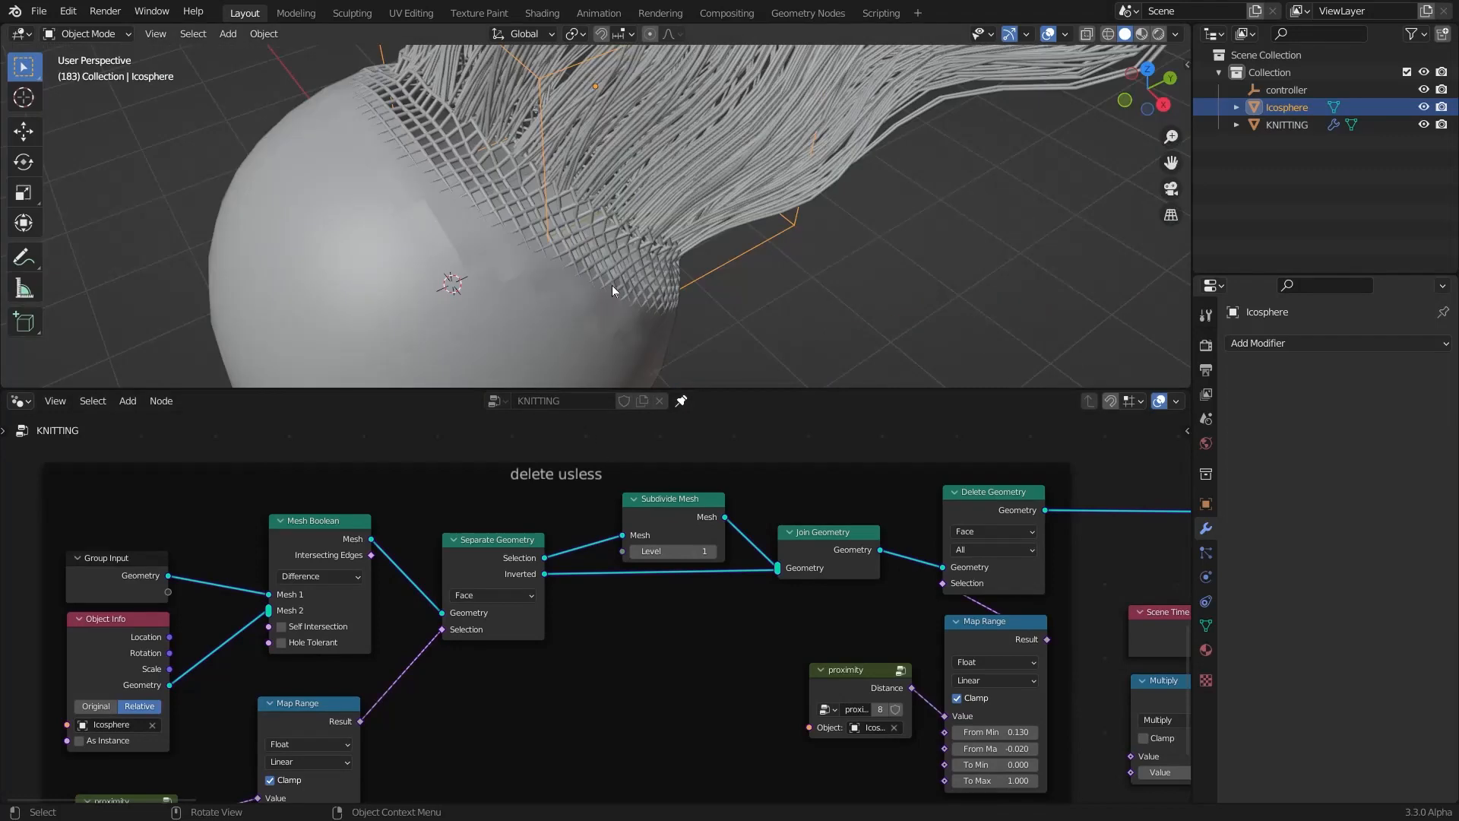
key("ctrl+z")
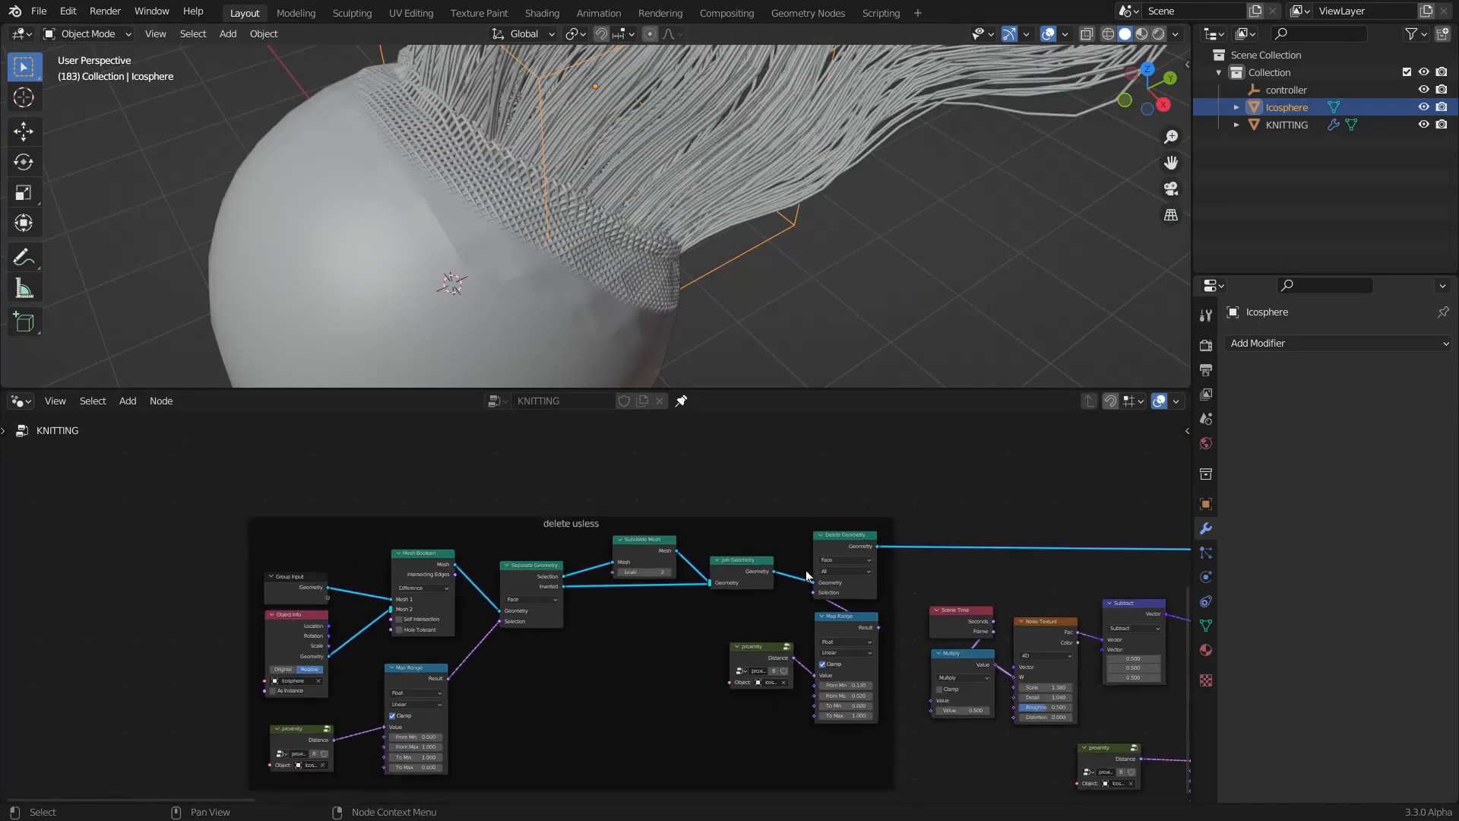
Set the Subdivide Mesh Level to 1 in the "delete usless" frame and move the node above Separate Geometry
scroll(618, 544, "down", 3)
scroll(623, 551, "up", 1)
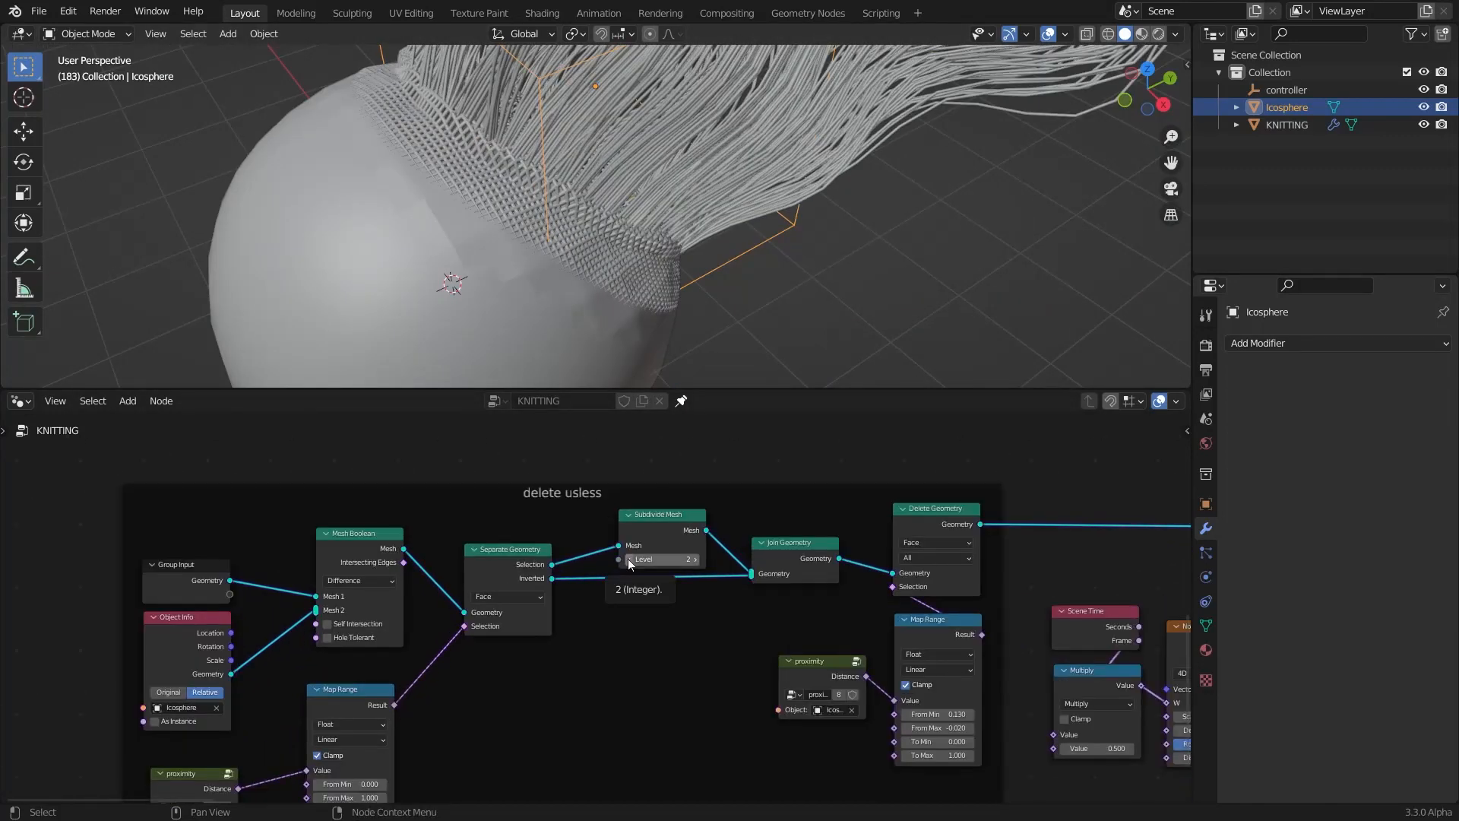
left_click(628, 558)
left_click_drag(644, 517, 500, 462)
Insert a Triangulate node between Subdivide Mesh and Join Geometry in the "delete usless" frame
key("shift+a")
left_click(654, 459)
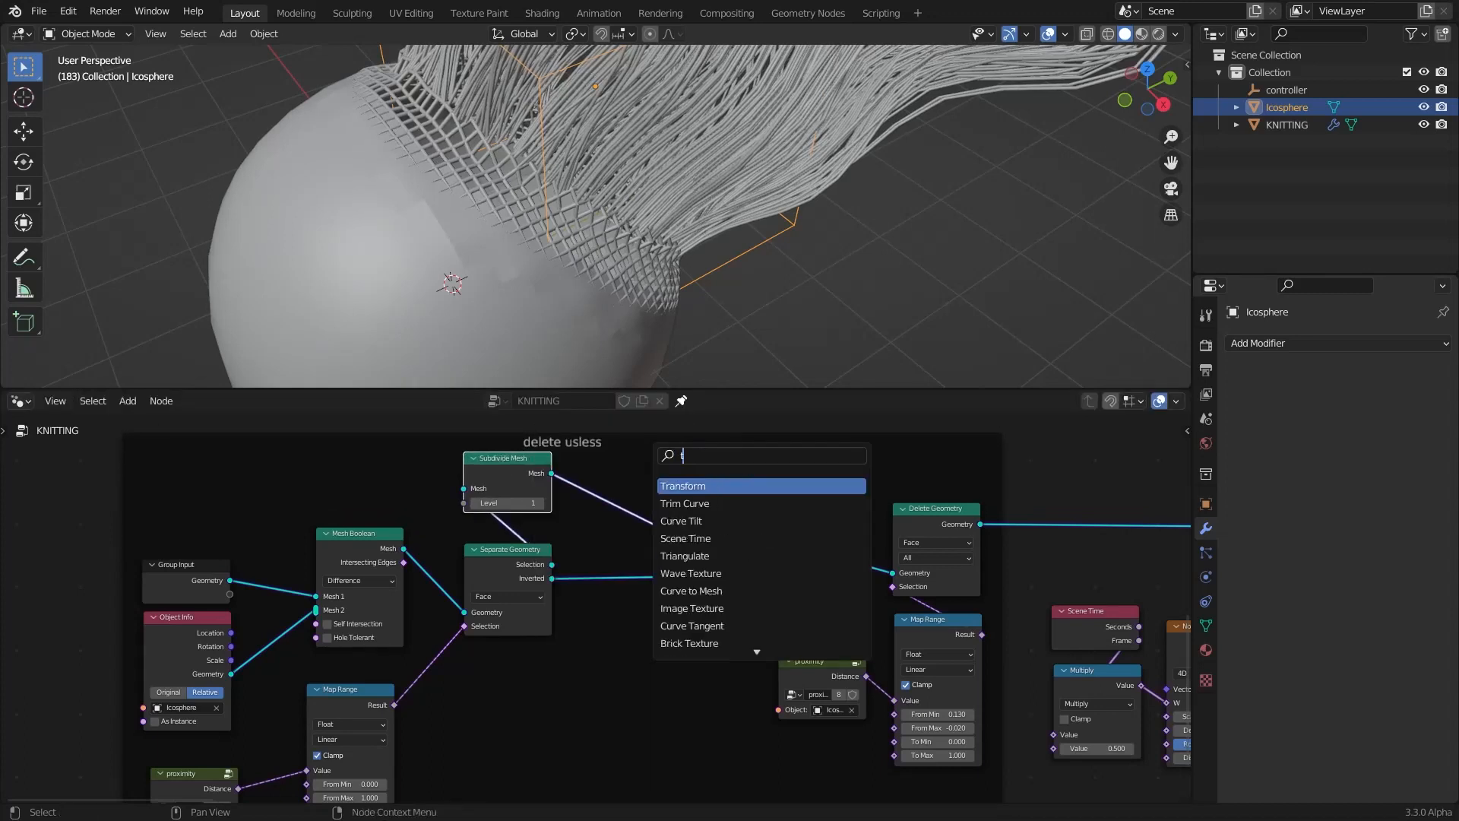
type("tri")
key("Down")
key("Up")
key("Down")
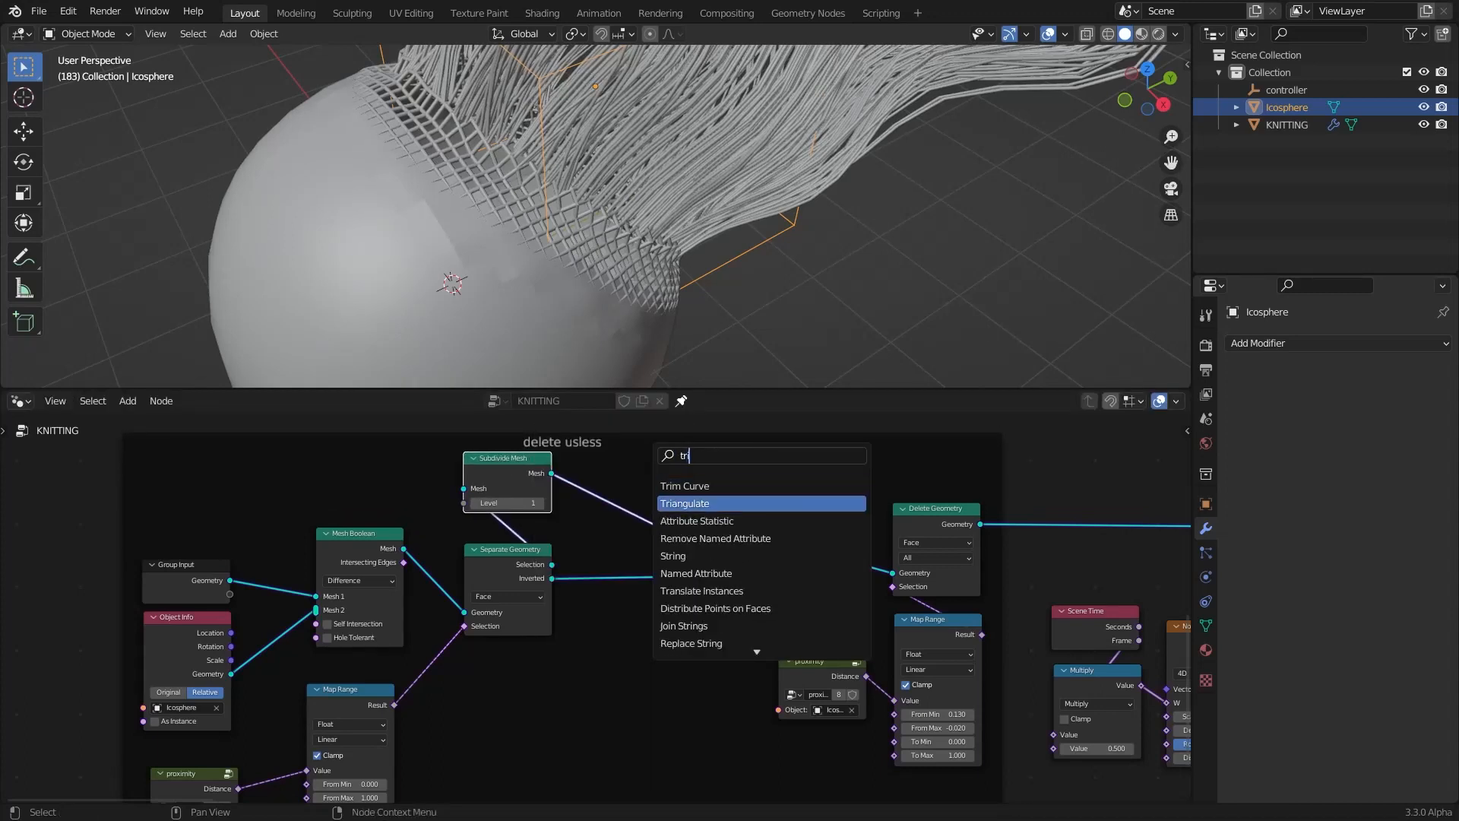
key("Return")
left_click(598, 466)
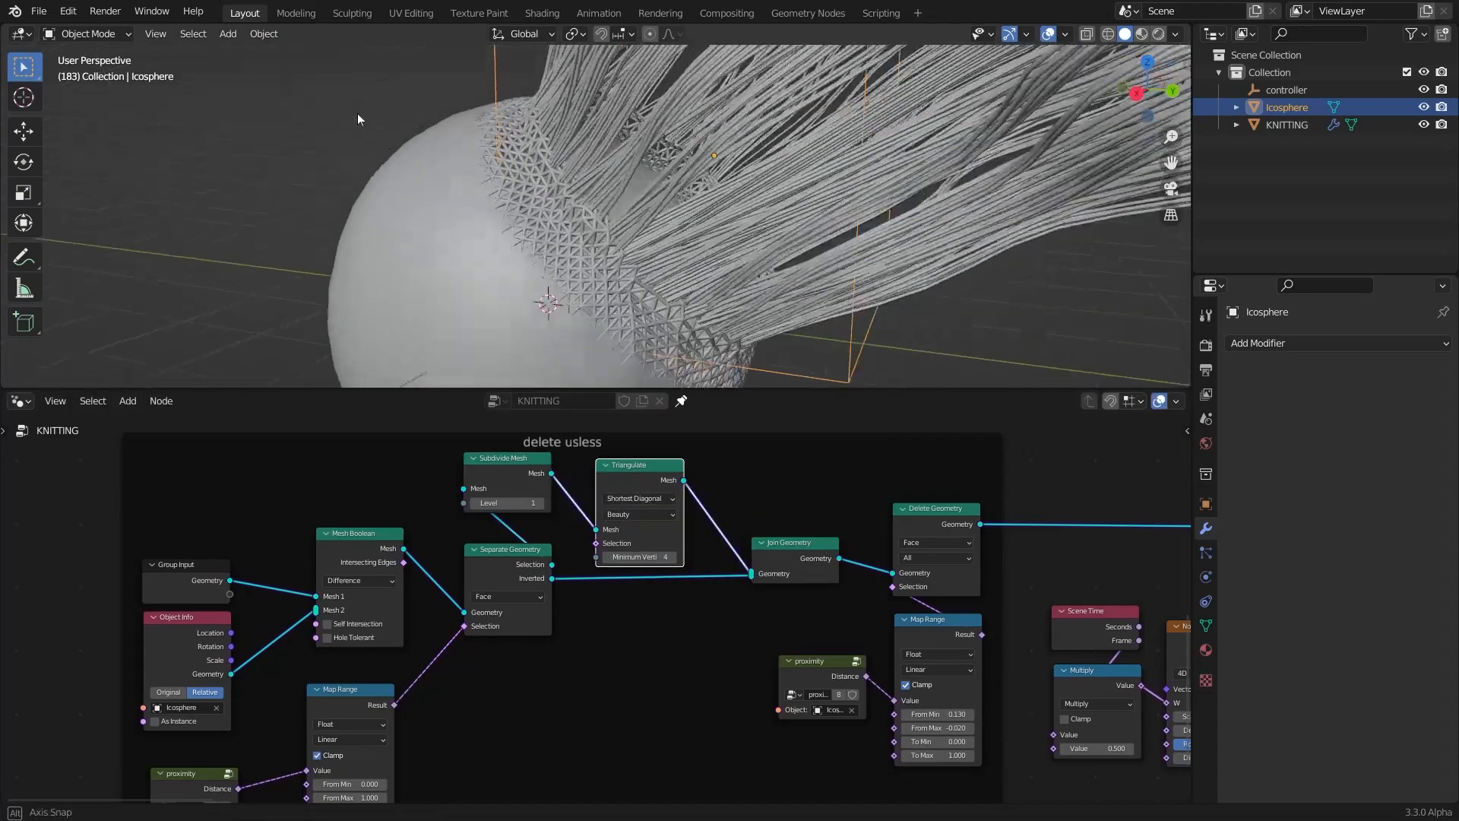
Un-subdivide the whole KNITTING mesh in Edit Mode and return to Object Mode
middle_click_drag(357, 113, 496, 417)
middle_click_drag(562, 365, 521, 181)
left_click(474, 199)
key("Tab")
key("F3")
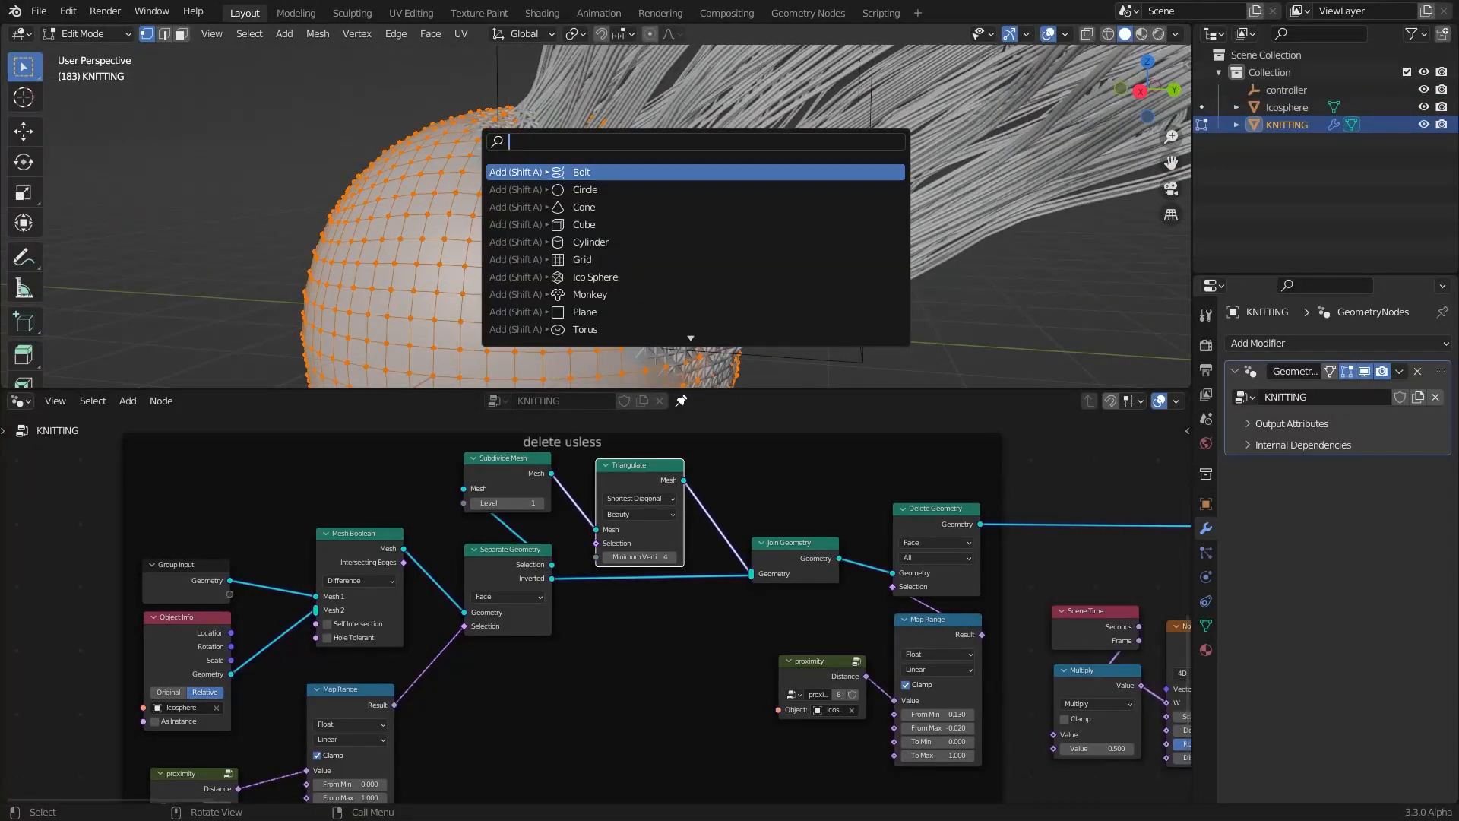
type("unsub")
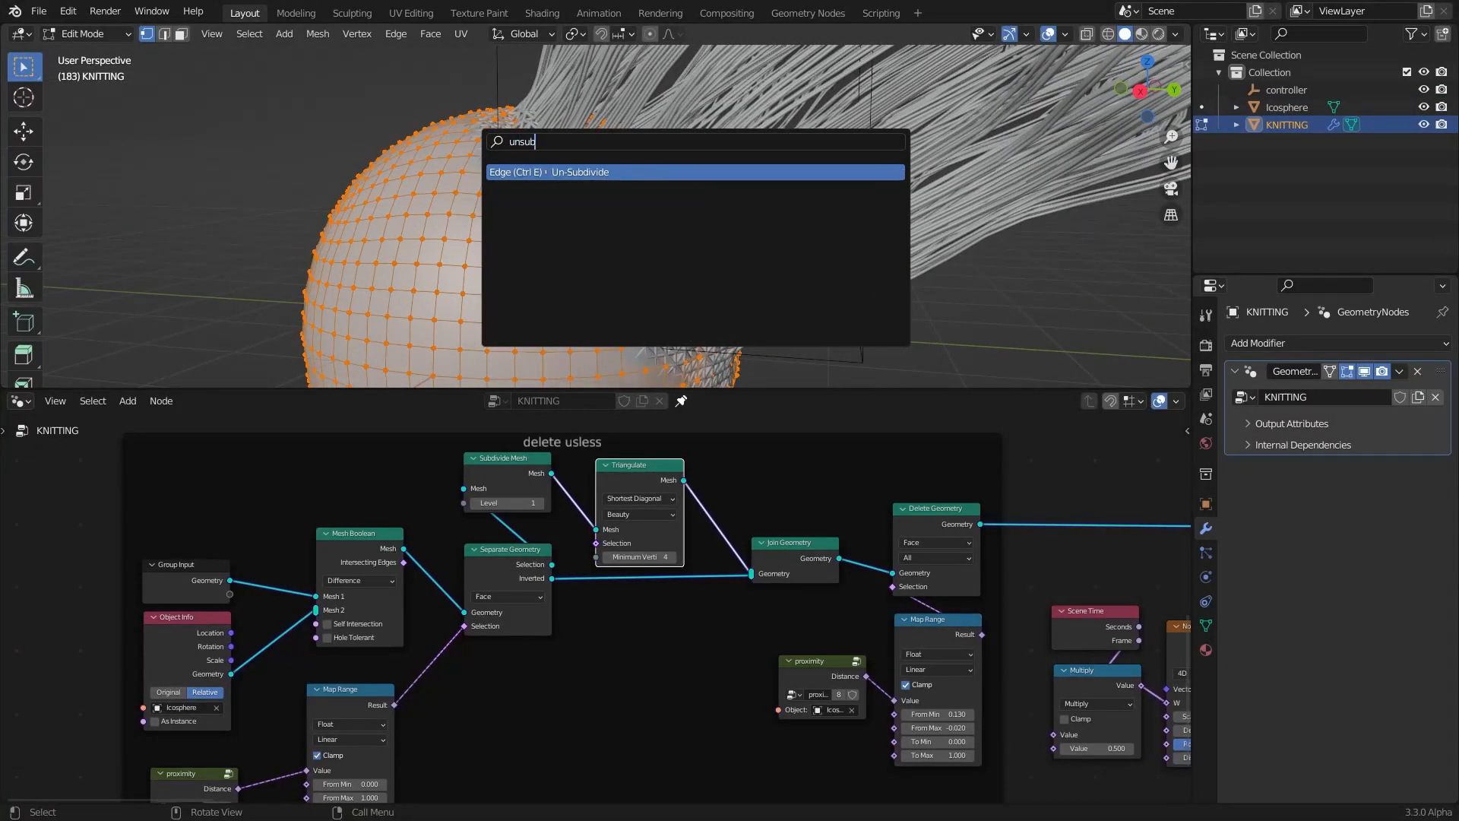
key("Return")
key("Tab")
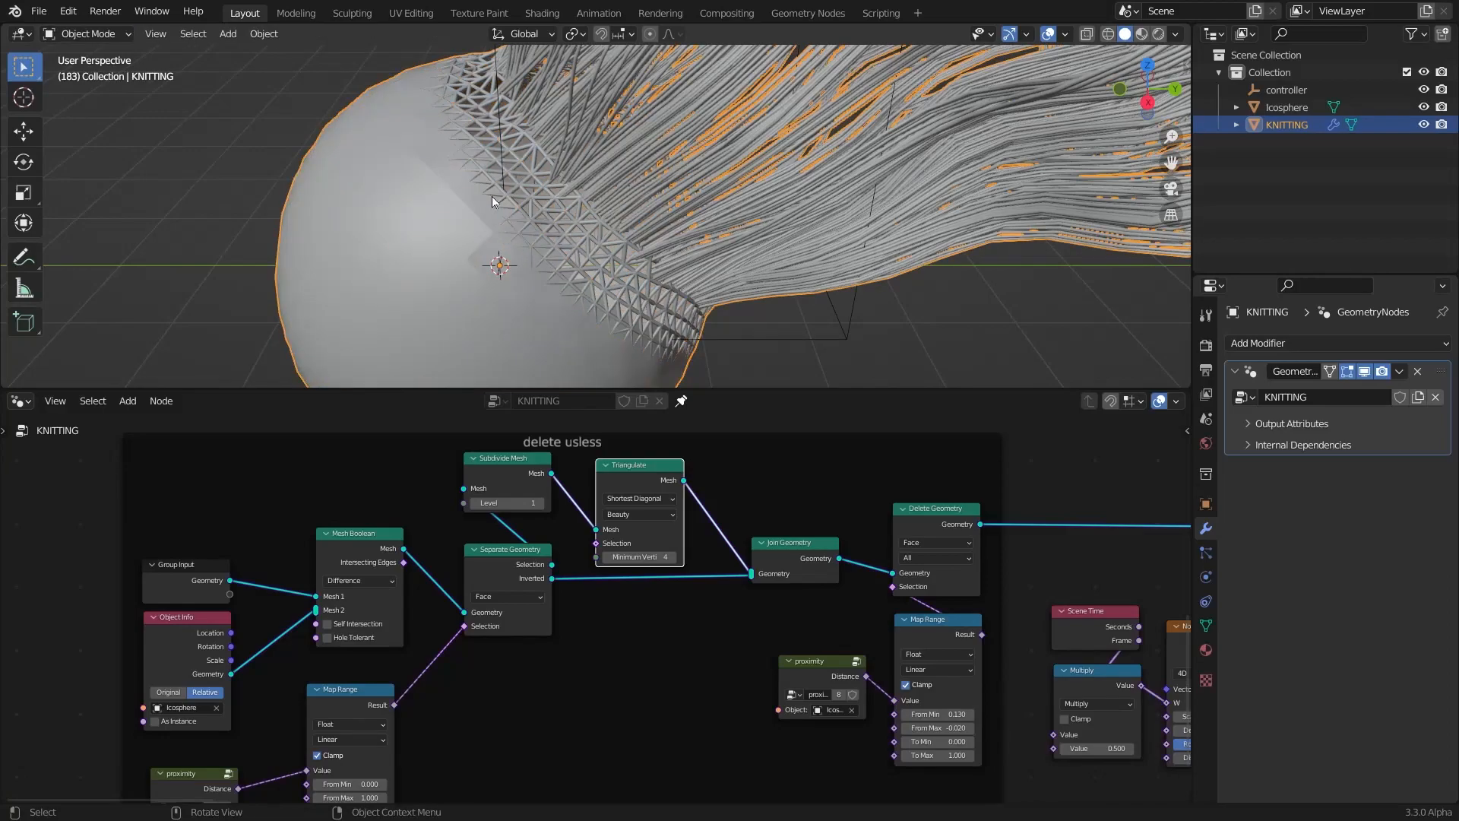
Raise the Subdivide Mesh node's Level by one step to make the net around the thread roots denser
middle_click_drag(491, 196, 482, 191)
left_click(541, 503)
left_click_drag(503, 450, 508, 467)
left_click_drag(508, 474, 509, 489)
scroll(586, 342, "up", 5)
middle_click_drag(585, 353, 476, 278)
scroll(591, 330, "down", 5)
scroll(487, 221, "up", 3)
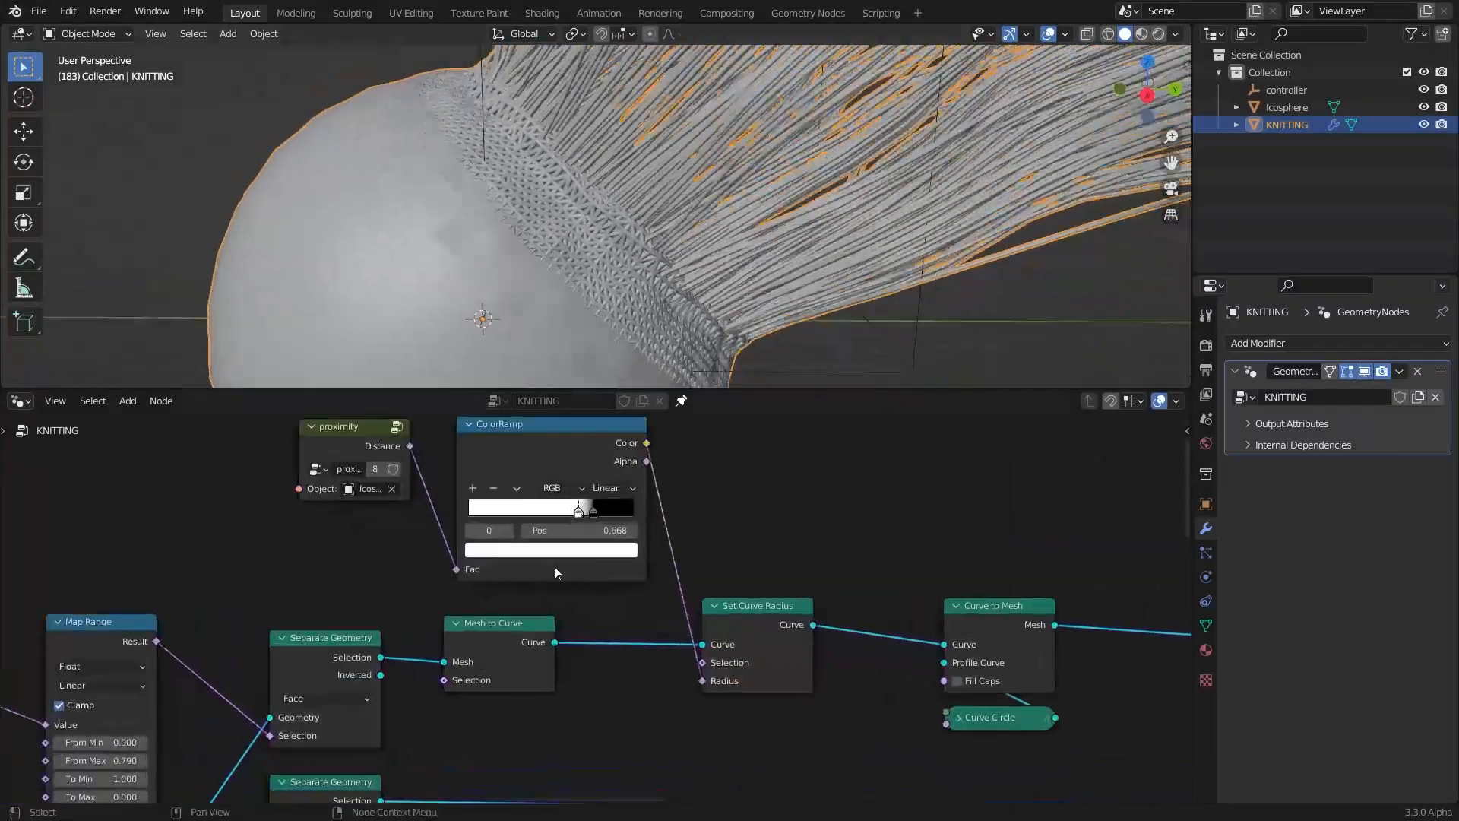
Set From Max to 0.510 on the Map Range driving the Separate Geometry before Mesh to Curve
scroll(557, 562, "up", 2)
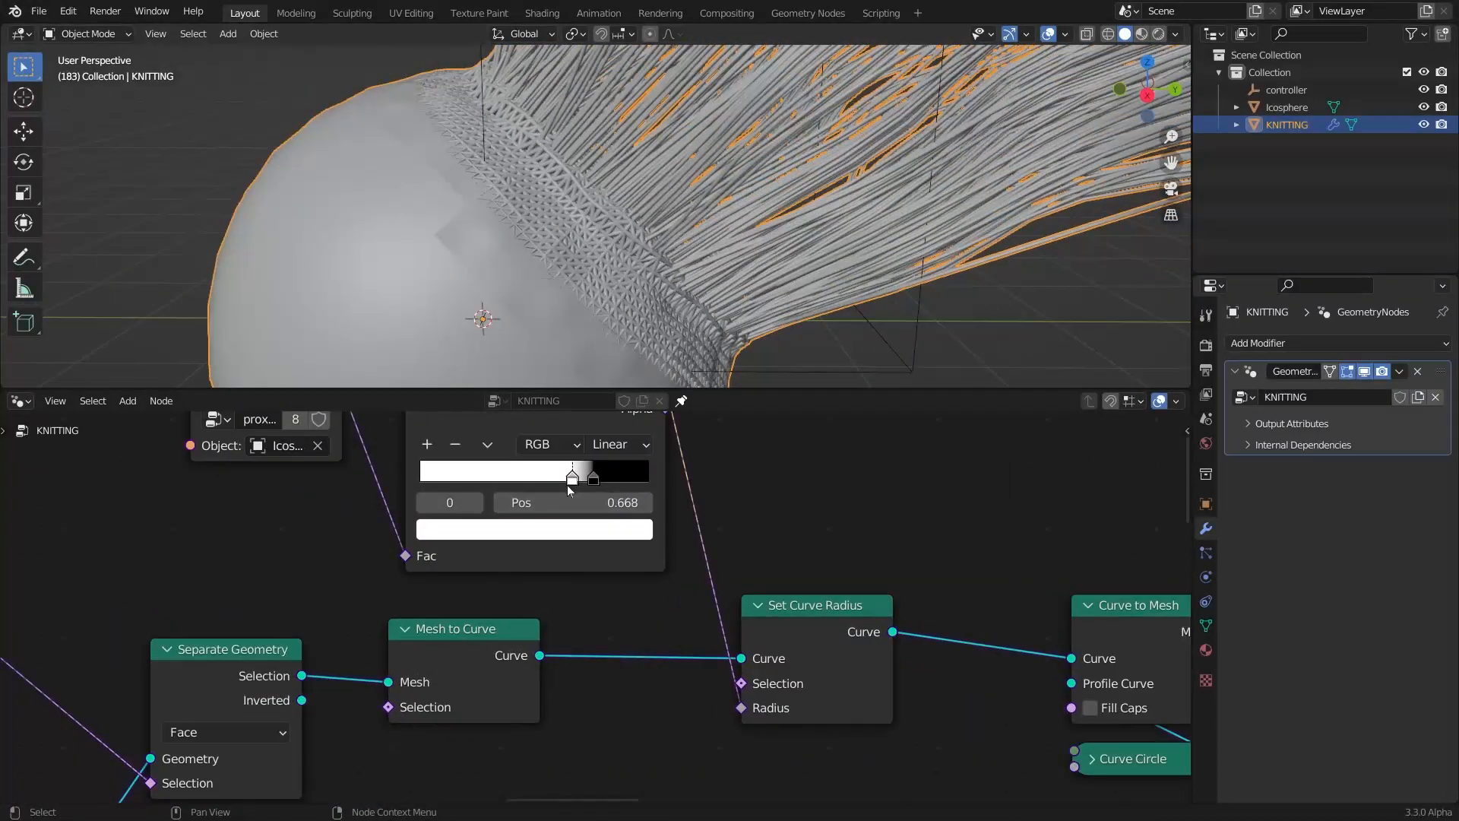
middle_click_drag(537, 484, 597, 539)
scroll(215, 587, "down", 2)
middle_click_drag(216, 586, 758, 448)
scroll(758, 456, "up", 2)
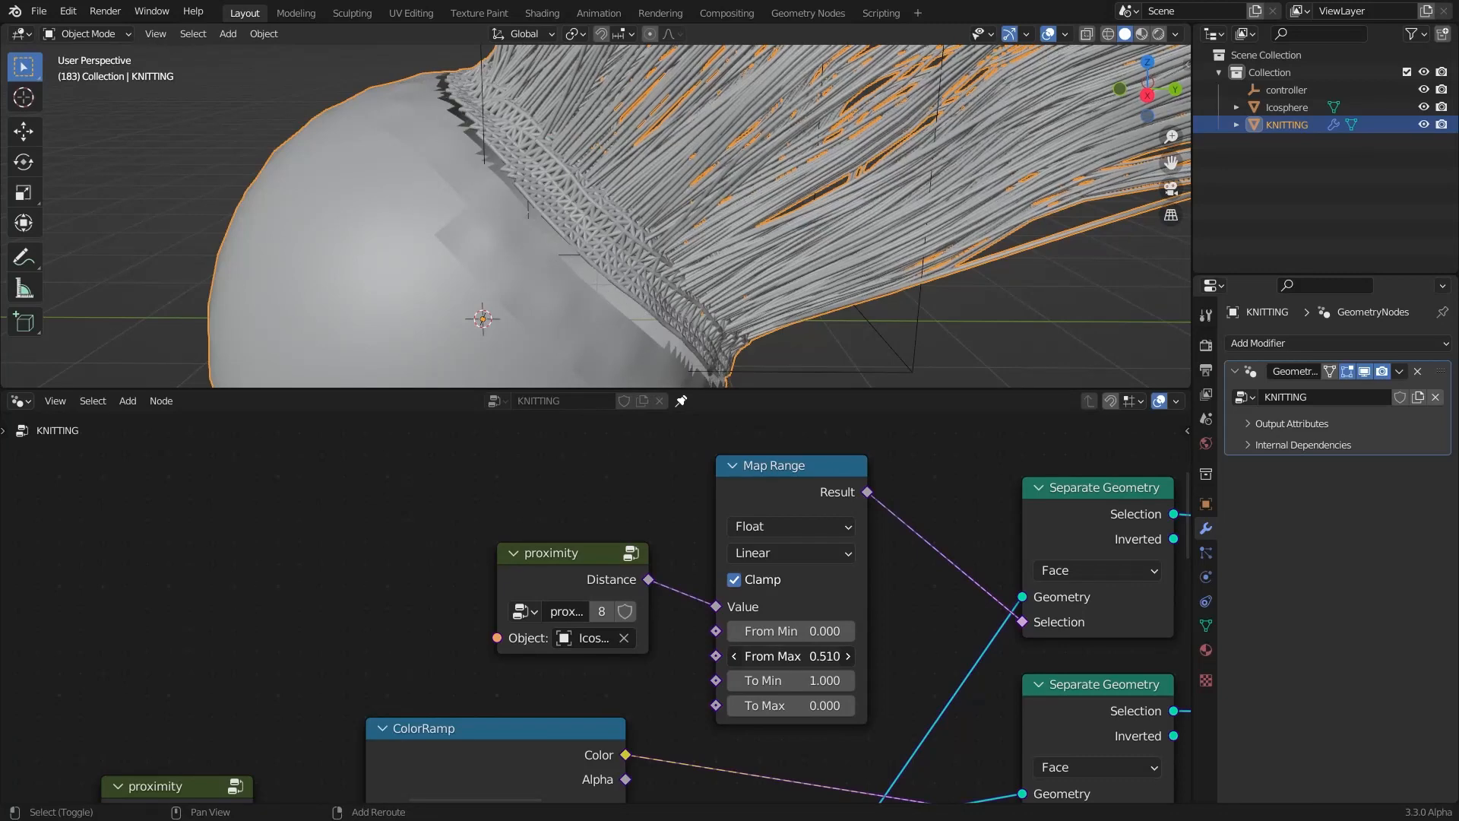
Move the black stop to 0.516 on the ColorRamp feeding the second Separate Geometry's Selection
scroll(800, 658, "down", 1)
middle_click_drag(798, 658, 681, 529)
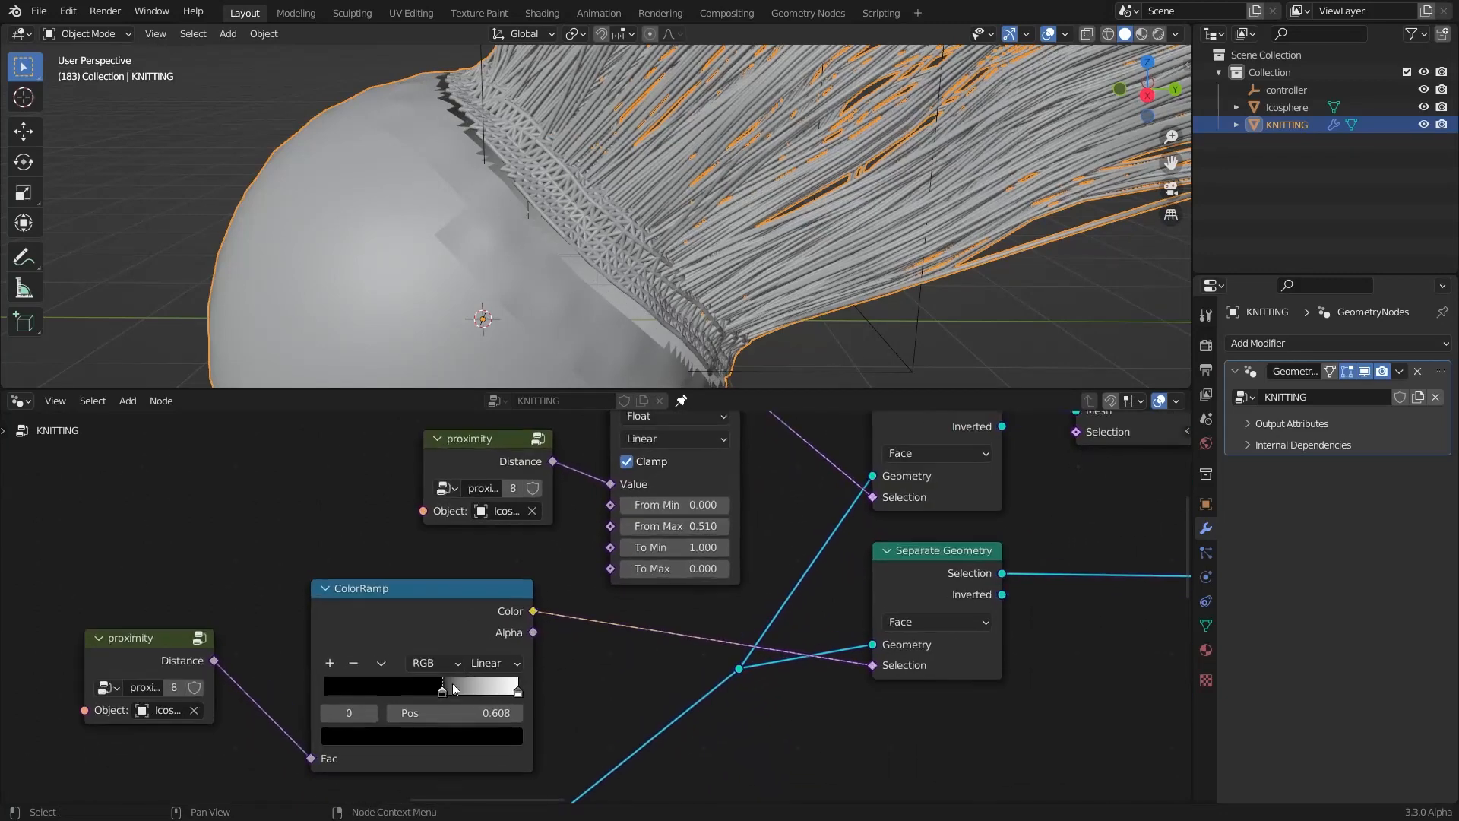
mouse_move(452, 684)
left_mouse_down()
mouse_move(431, 684)
mouse_move(444, 688)
left_mouse_up()
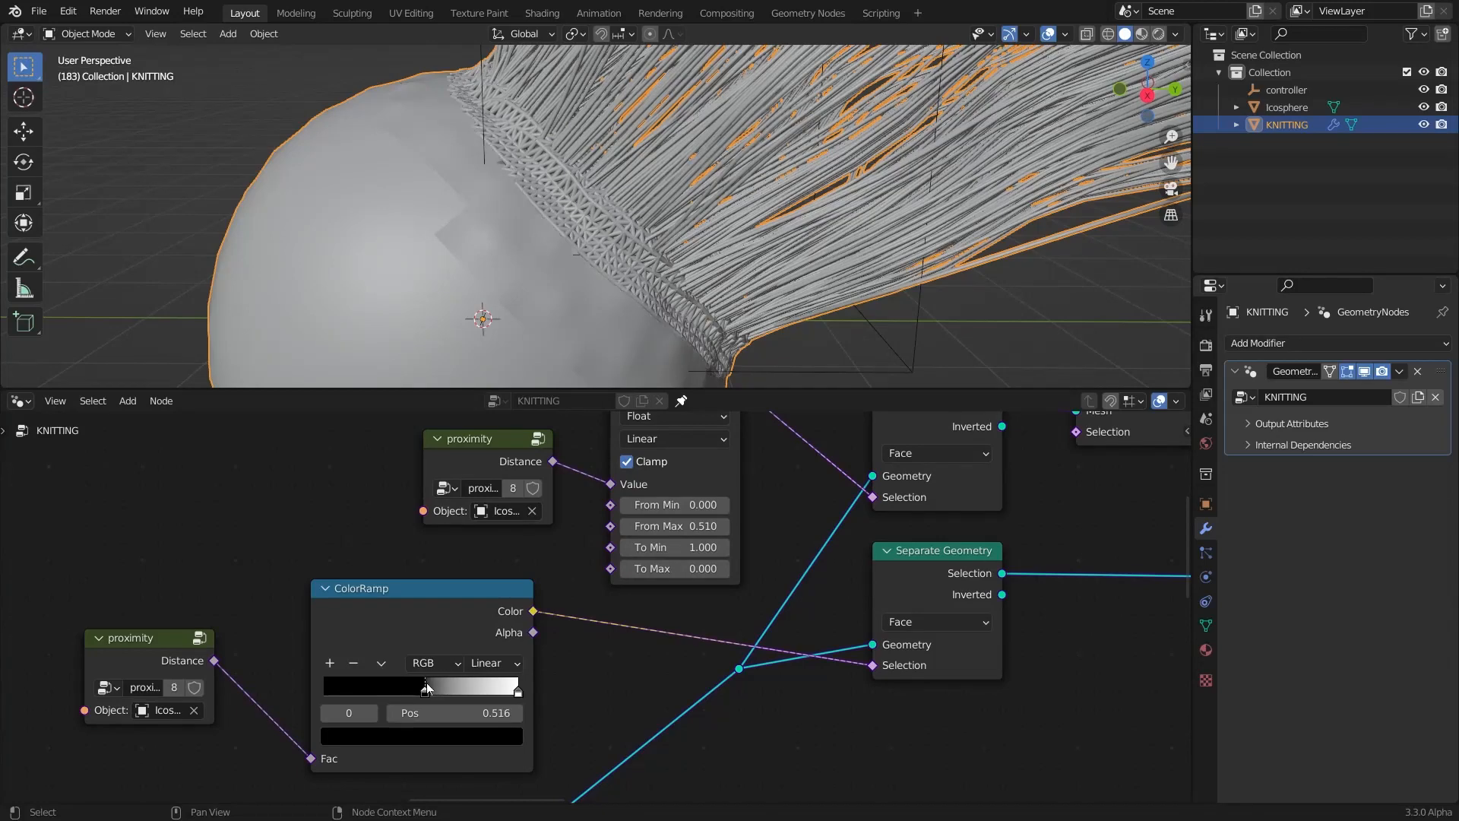
Set the radius ColorRamp's white stop to 0.424 and its black stop to 0.500 so the net tubes taper off sooner
scroll(497, 679, "down", 4)
middle_click_drag(847, 498, 287, 605)
scroll(286, 606, "up", 3)
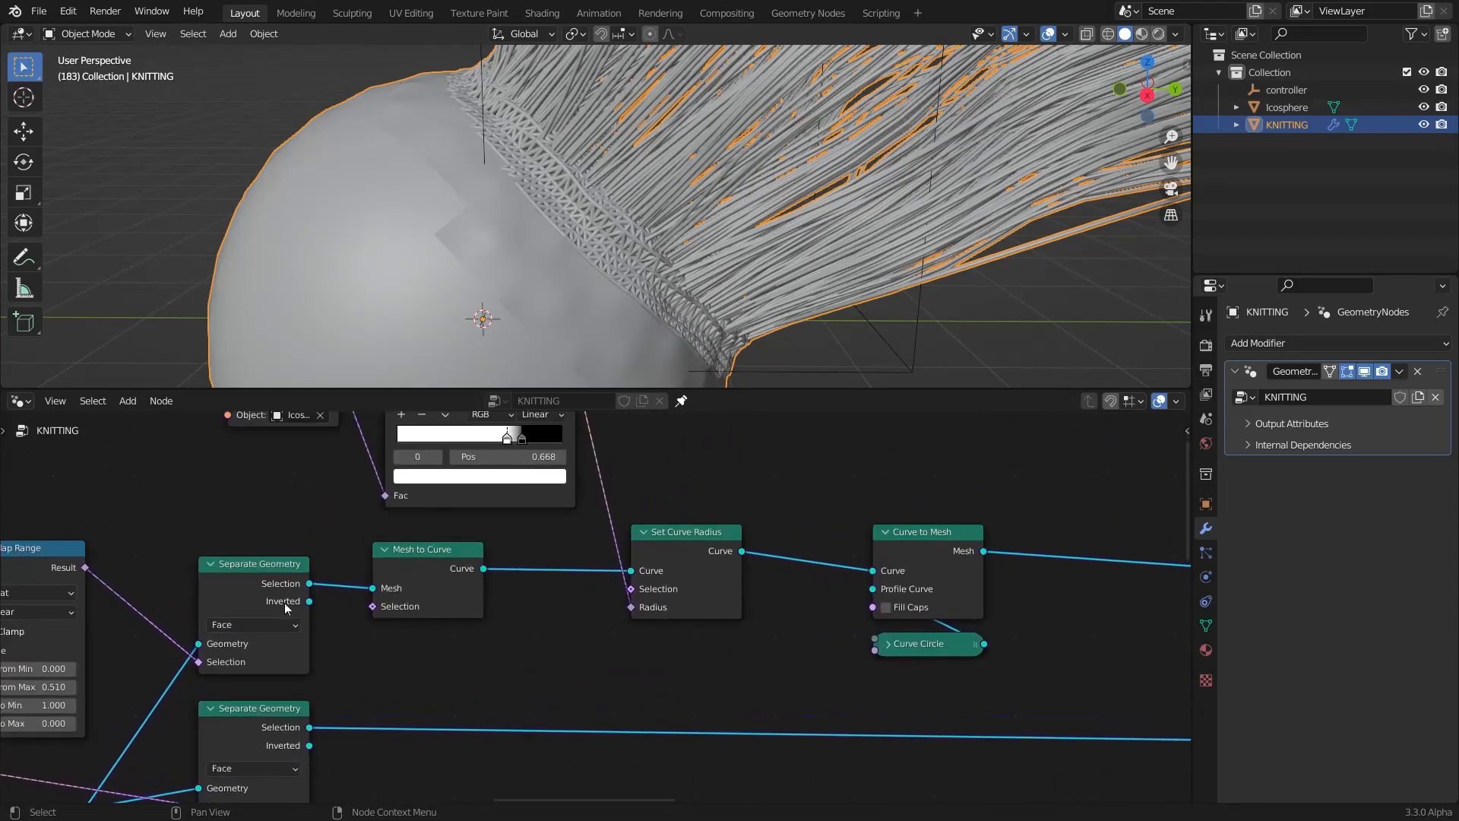
middle_click_drag(497, 465, 547, 606)
scroll(547, 607, "up", 3)
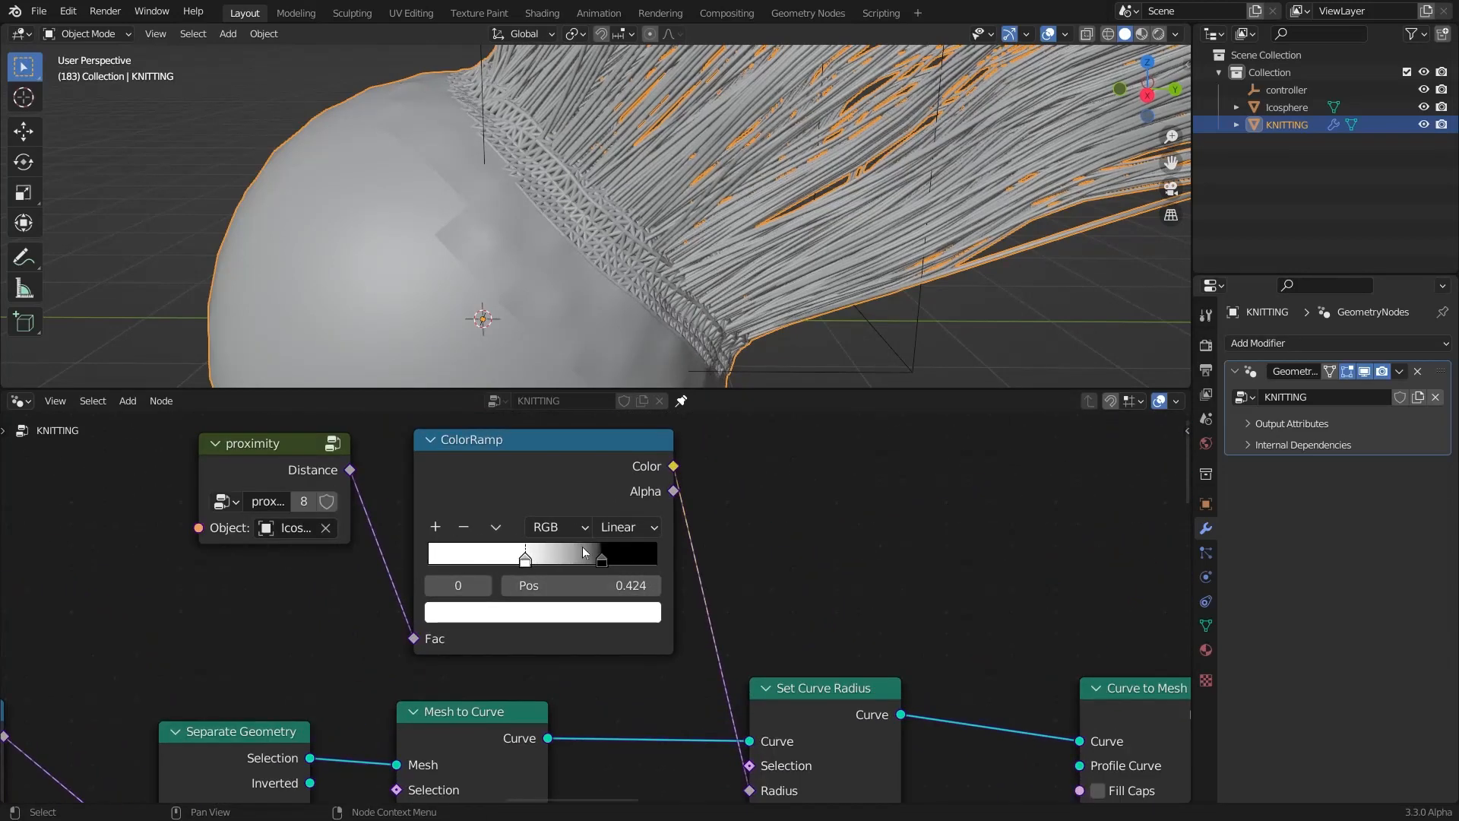
left_click_drag(601, 559, 542, 559)
scroll(532, 304, "up", 4)
middle_click_drag(386, 247, 486, 189)
scroll(491, 272, "up", 2)
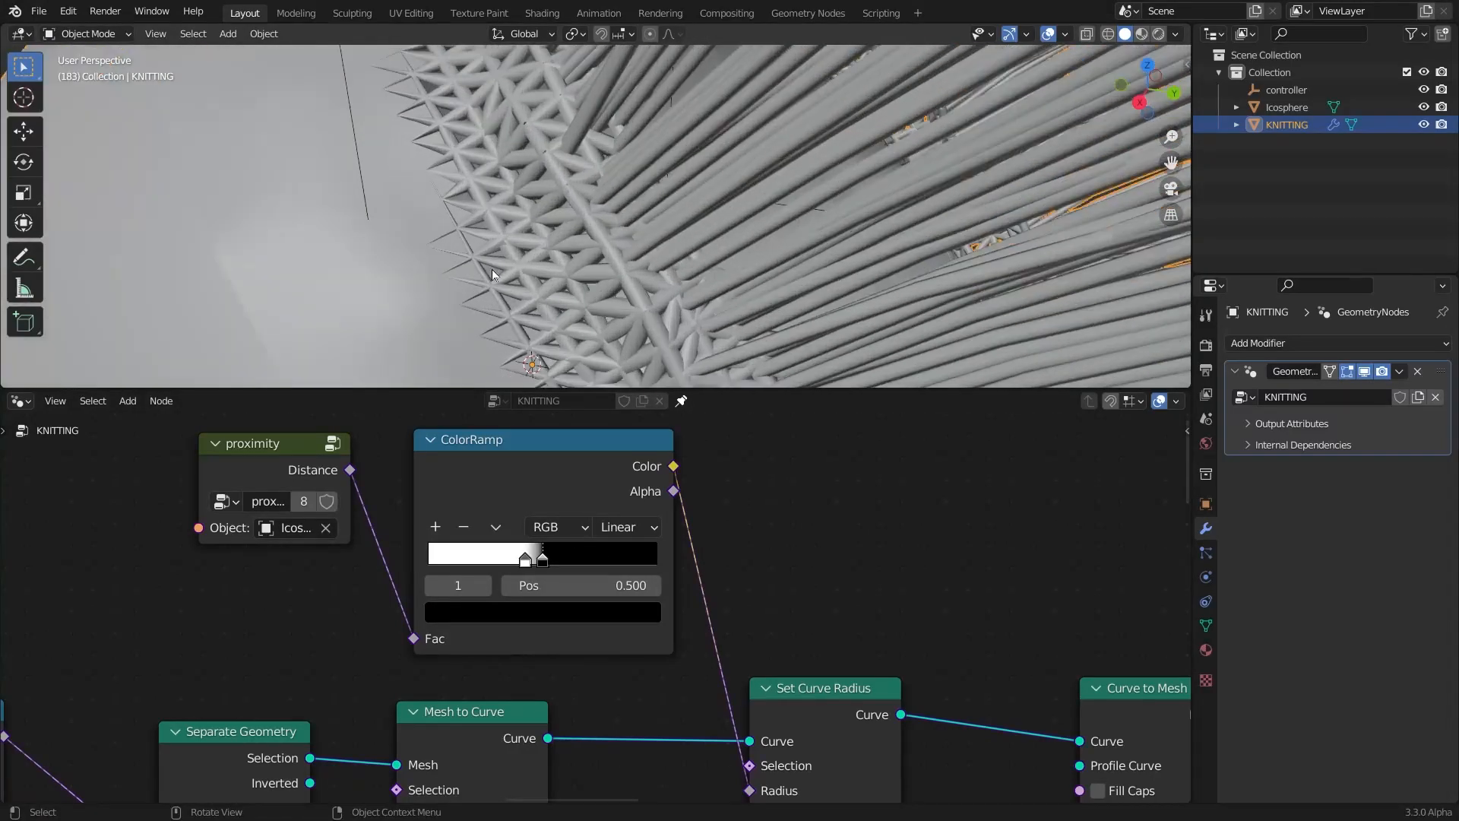
middle_click_drag(409, 239, 599, 179)
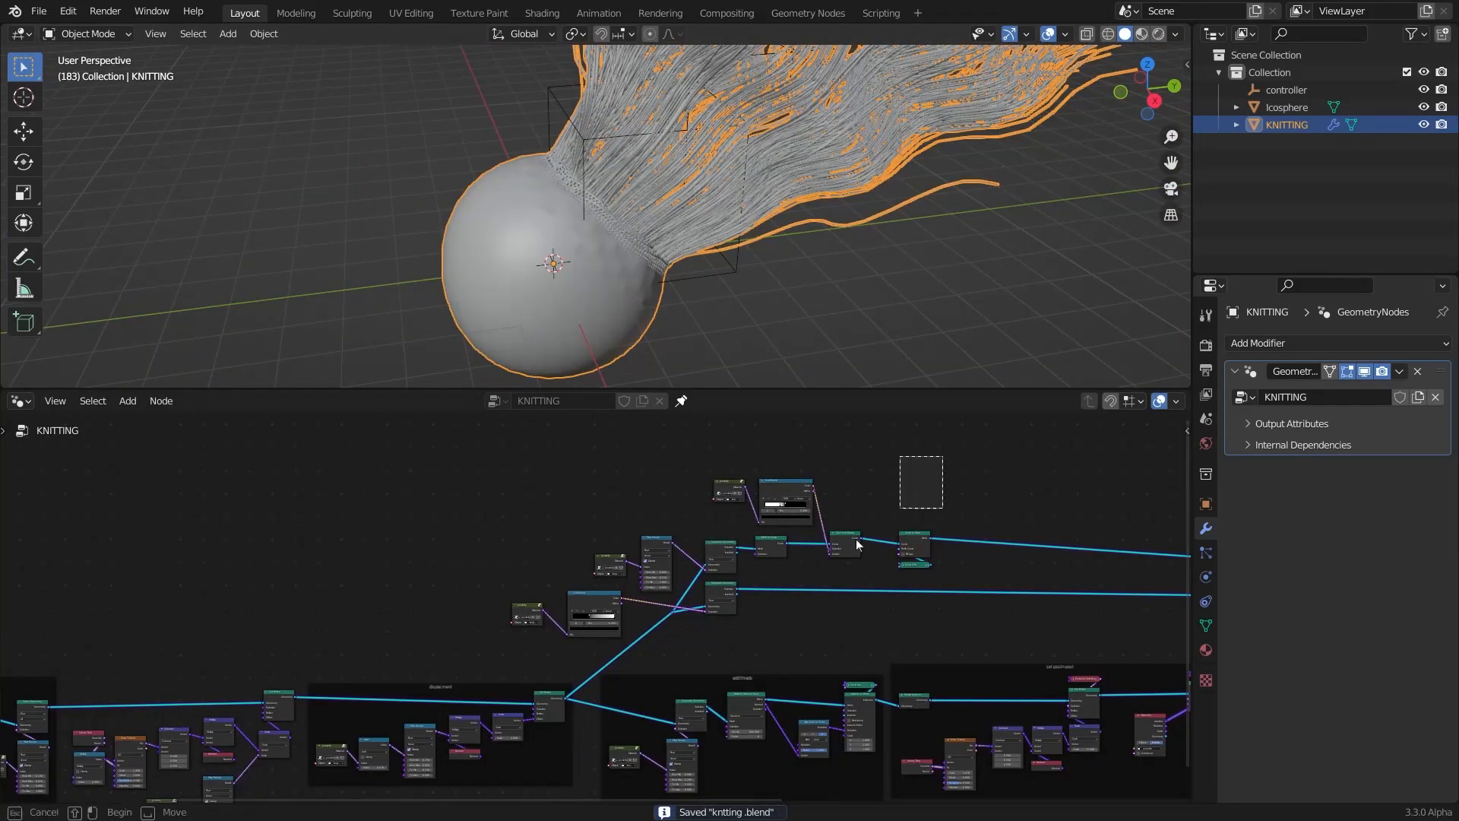
left_click_drag(856, 539, 527, 544)
left_click(527, 545)
scroll(736, 544, "down", 9)
middle_click_drag(828, 555, 399, 541)
scroll(813, 560, "up", 9)
middle_click_drag(931, 585, 685, 620)
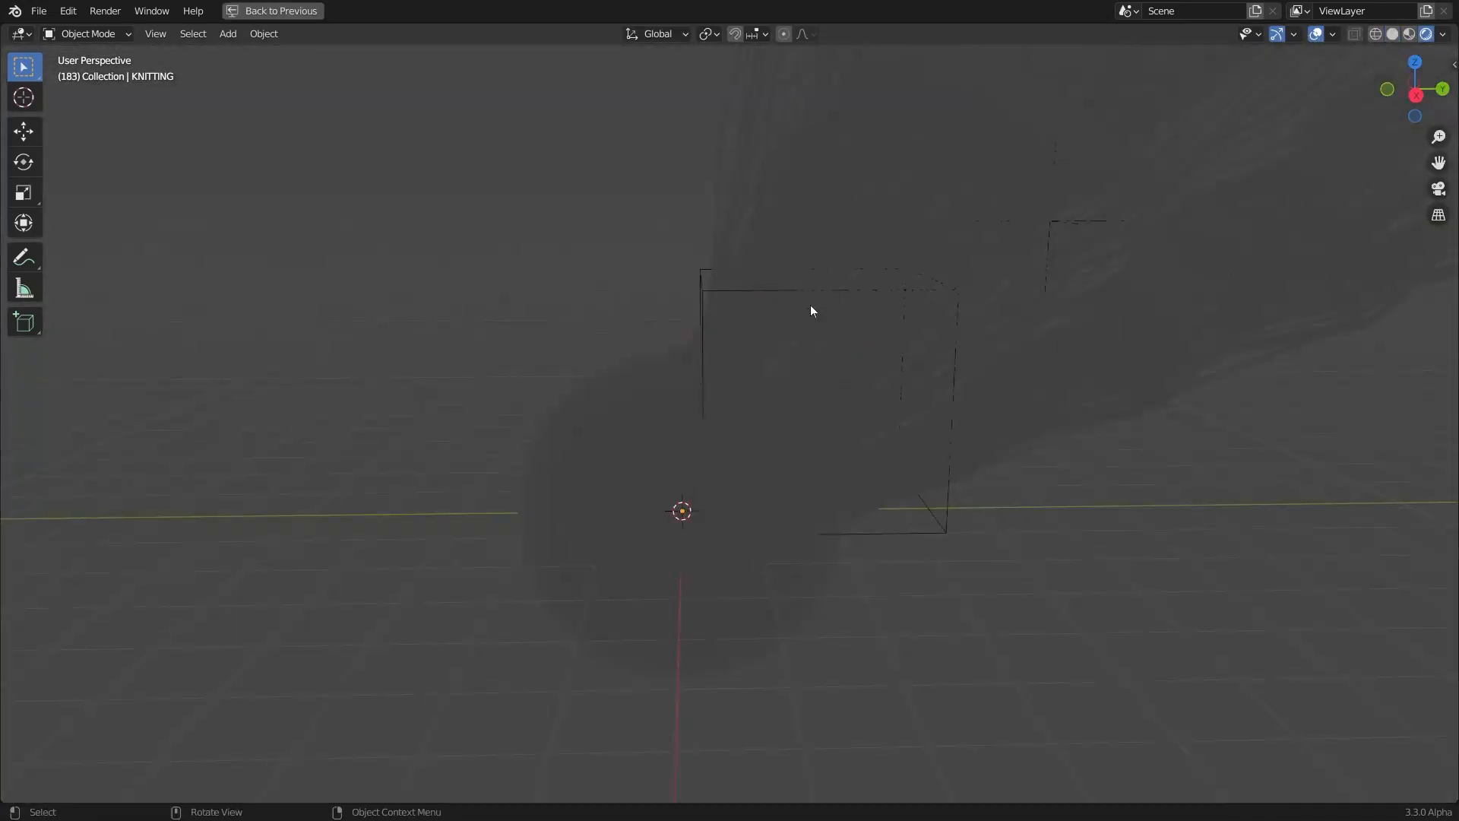
Set the scene's render engine to Cycles
key("ctrl+space")
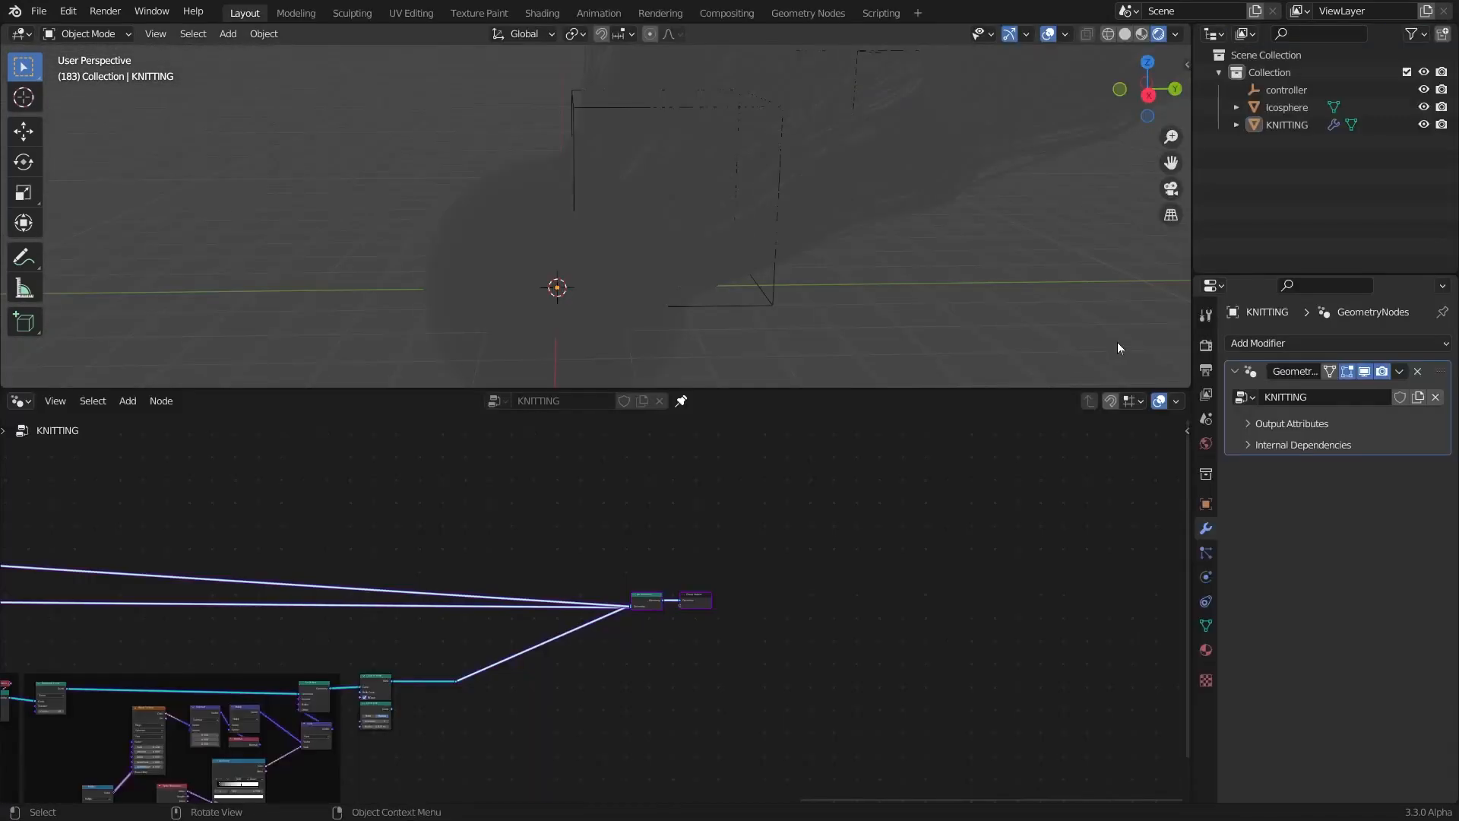
left_click(1206, 345)
left_click(1339, 343)
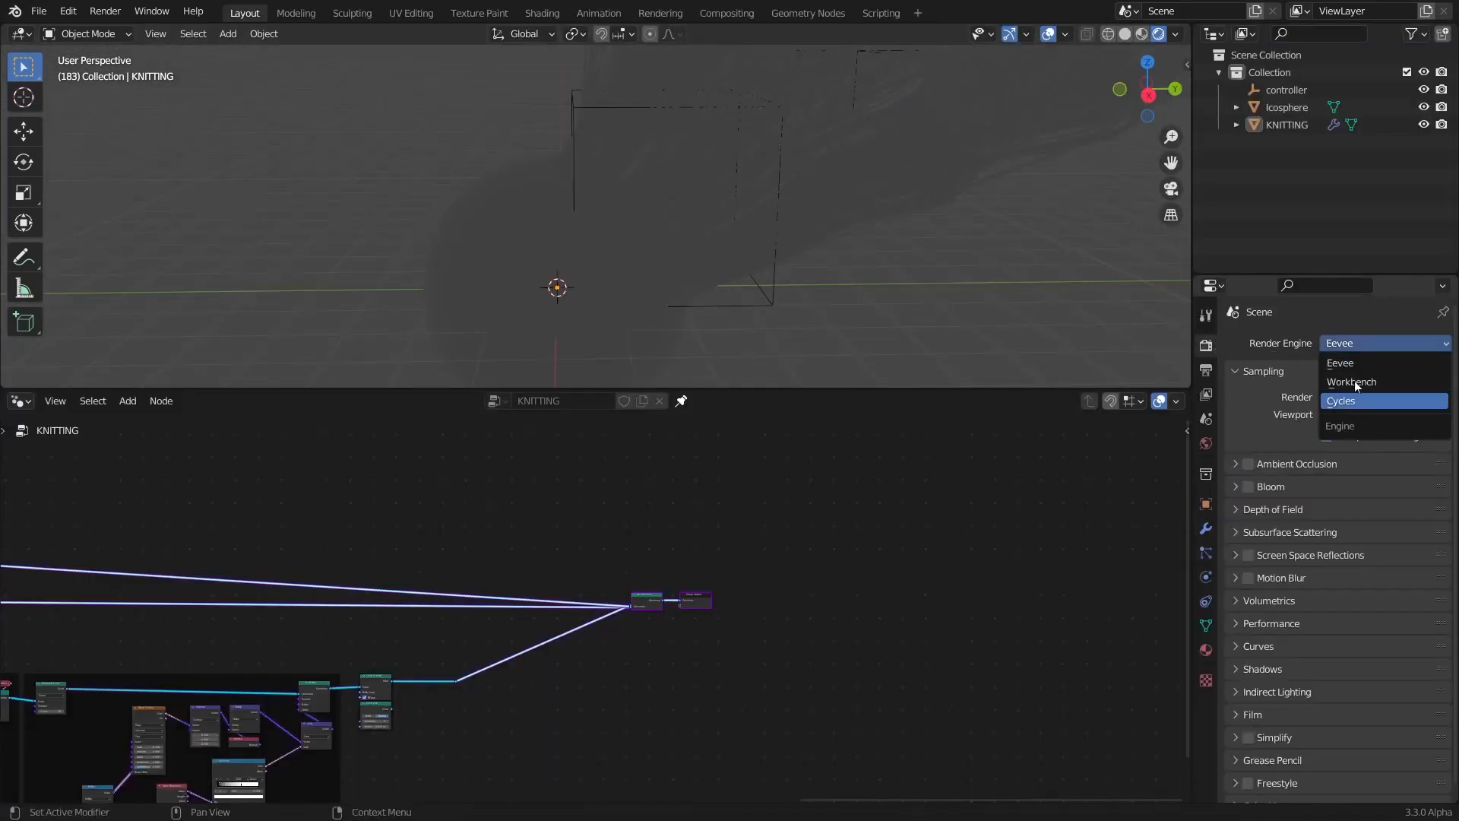
left_click(1355, 383)
left_click(1350, 385)
left_click(1355, 411)
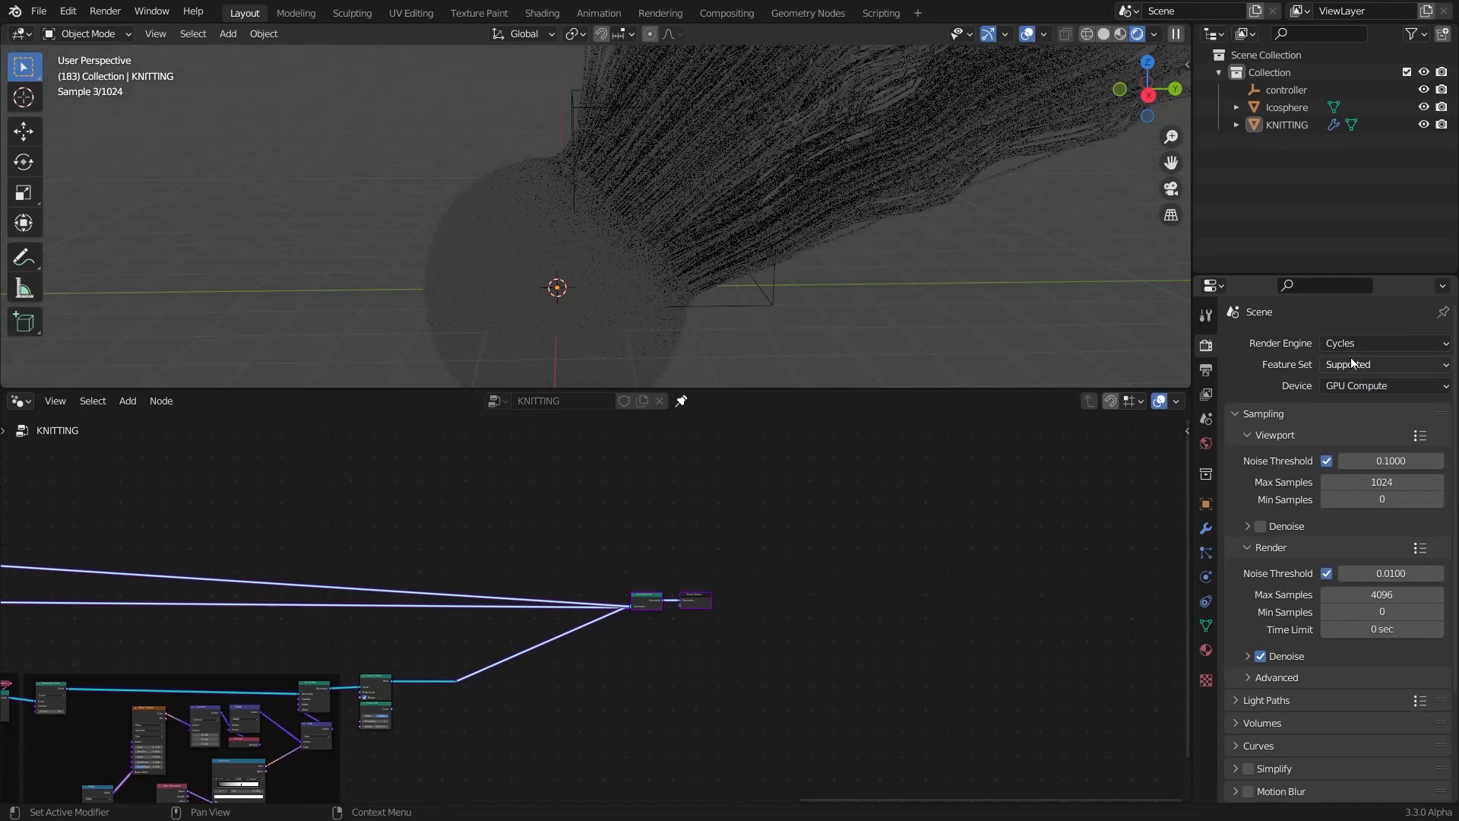
left_click(1353, 364)
Maximize the 3D viewport and turn off Scene World in the rendered viewport shading
key("ctrl+space")
left_click(1421, 34)
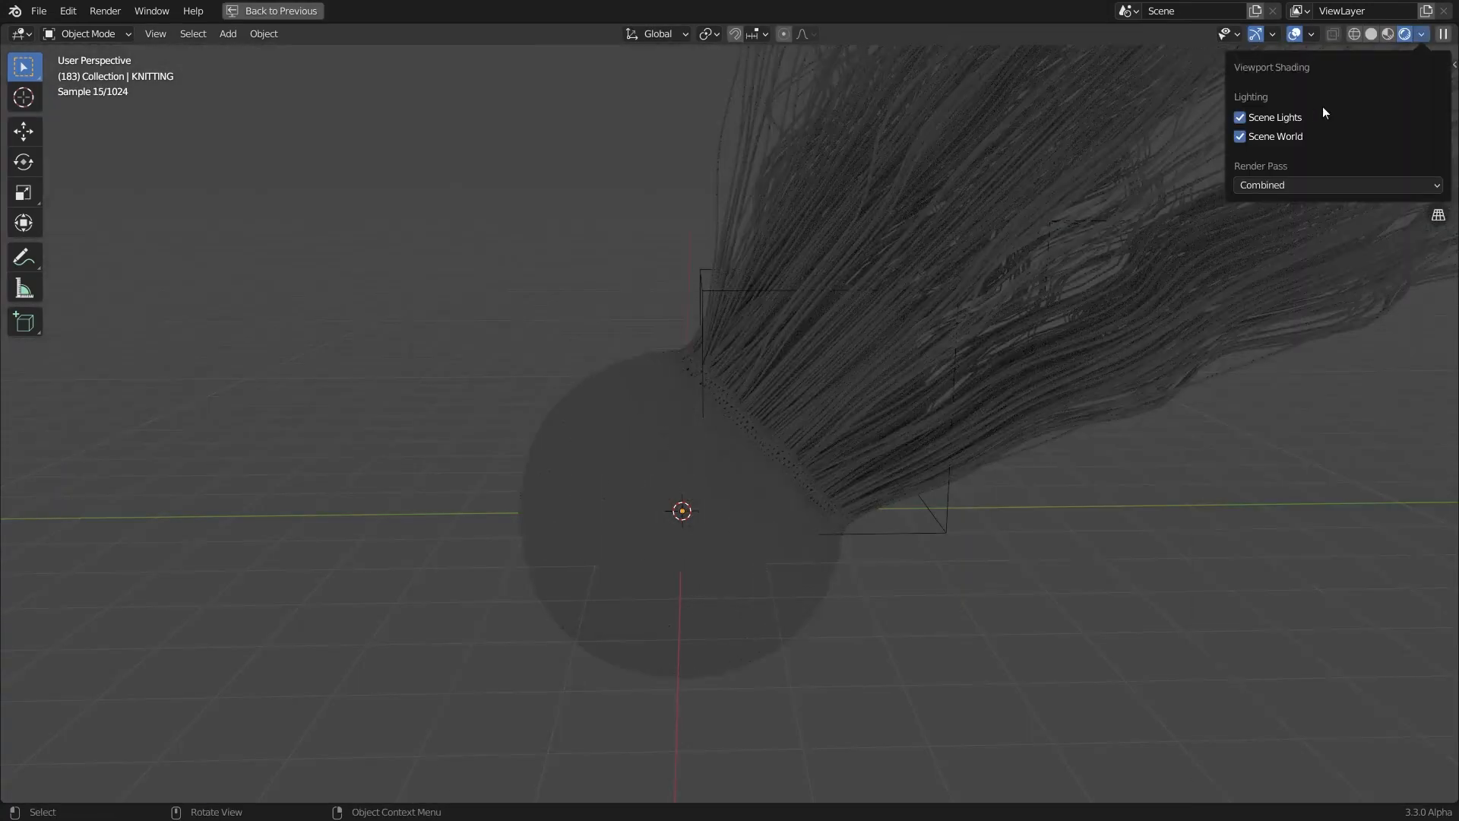
left_click(1298, 132)
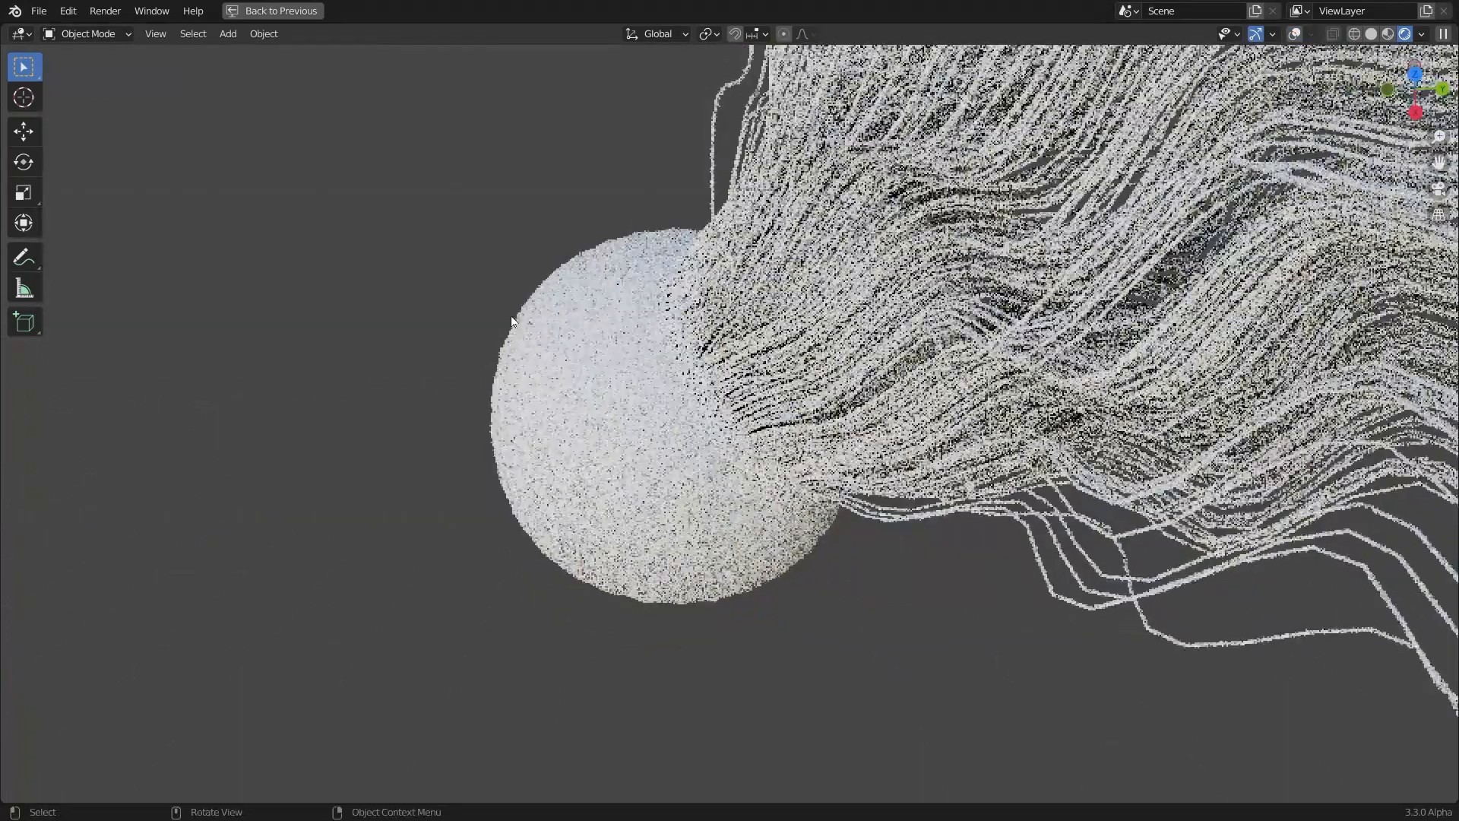
scroll(876, 371, "down", 3)
middle_click_drag(875, 371, 703, 426)
Show the viewport overlays and select the Icosphere controller object
left_click(1296, 34)
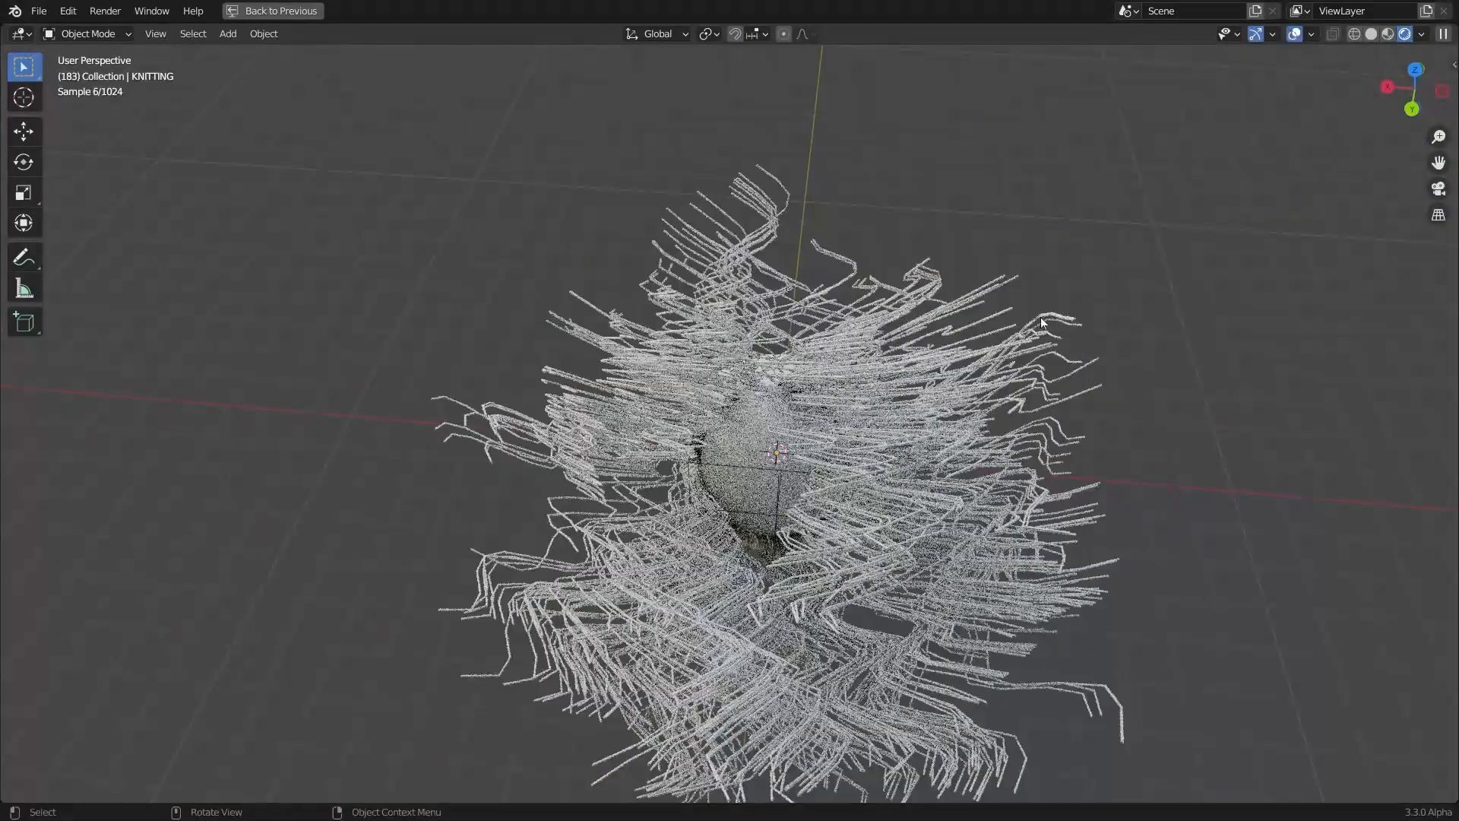
left_click(719, 482)
left_click(698, 467)
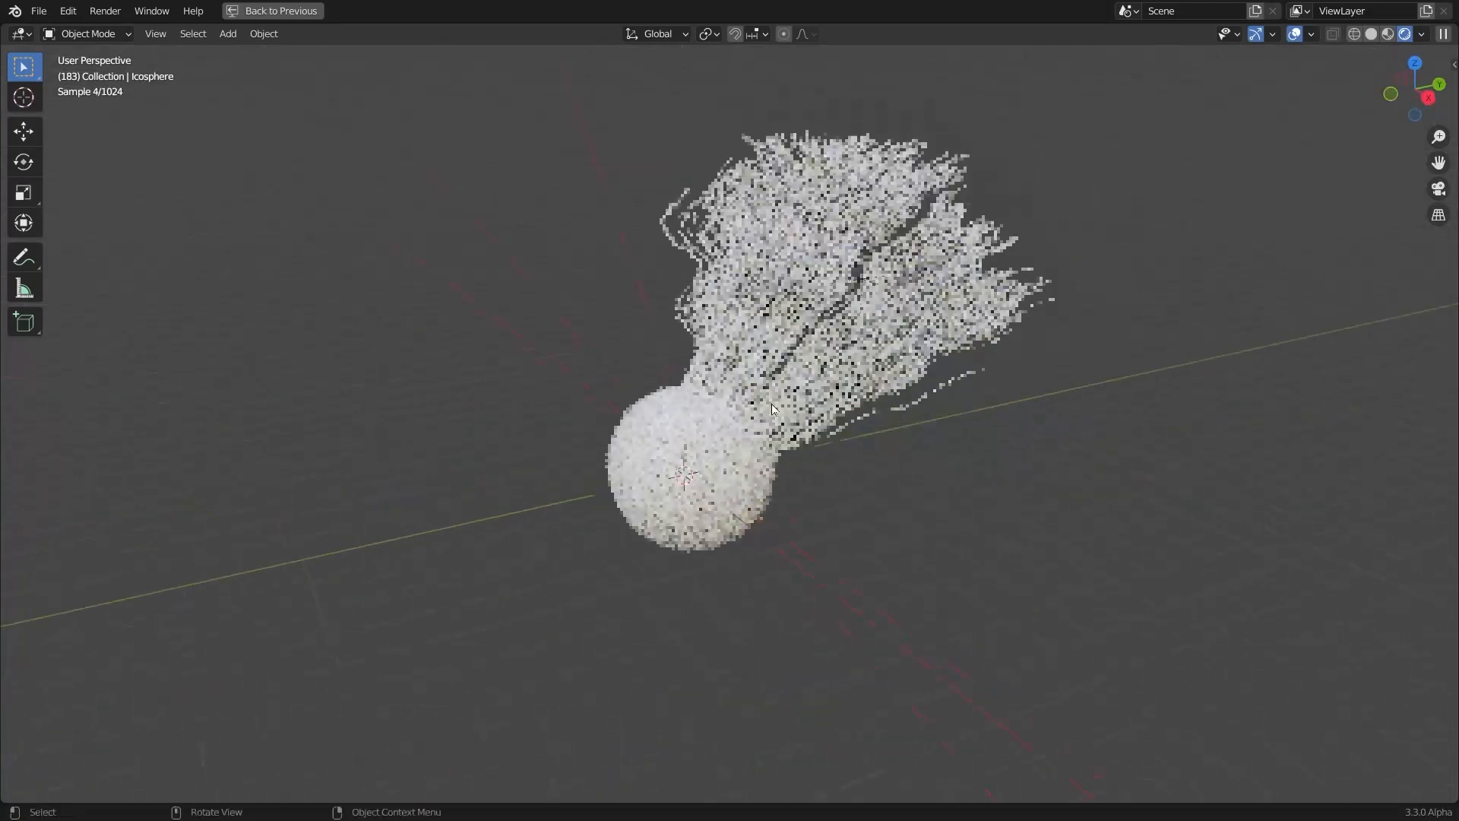
Examine the rendered sphere's woven net and the roots of the threads from several angles and distances
scroll(1022, 240, "up", 4)
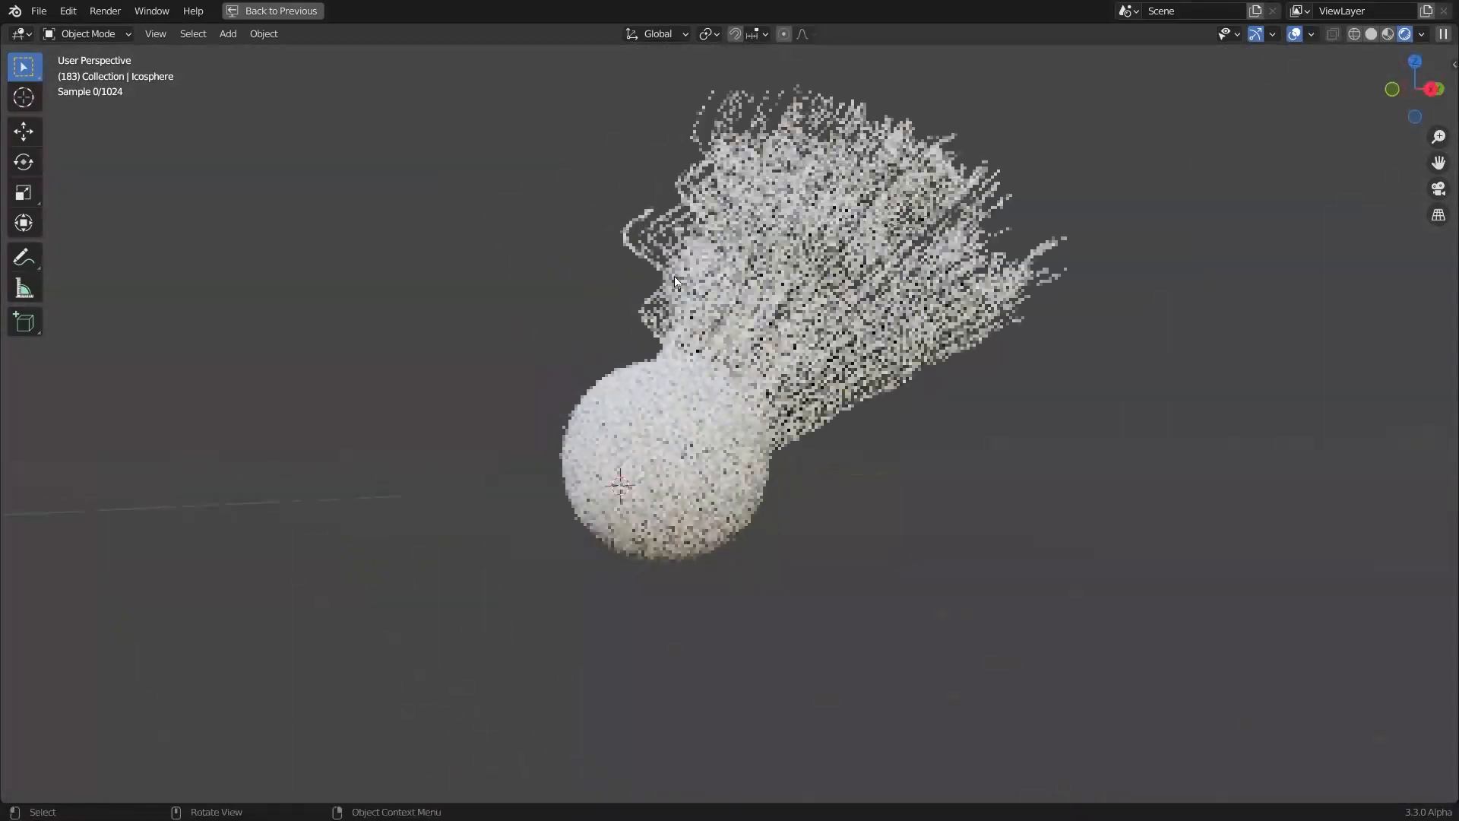
scroll(593, 296, "up", 3)
scroll(543, 309, "down", 3)
key("ctrl+v")
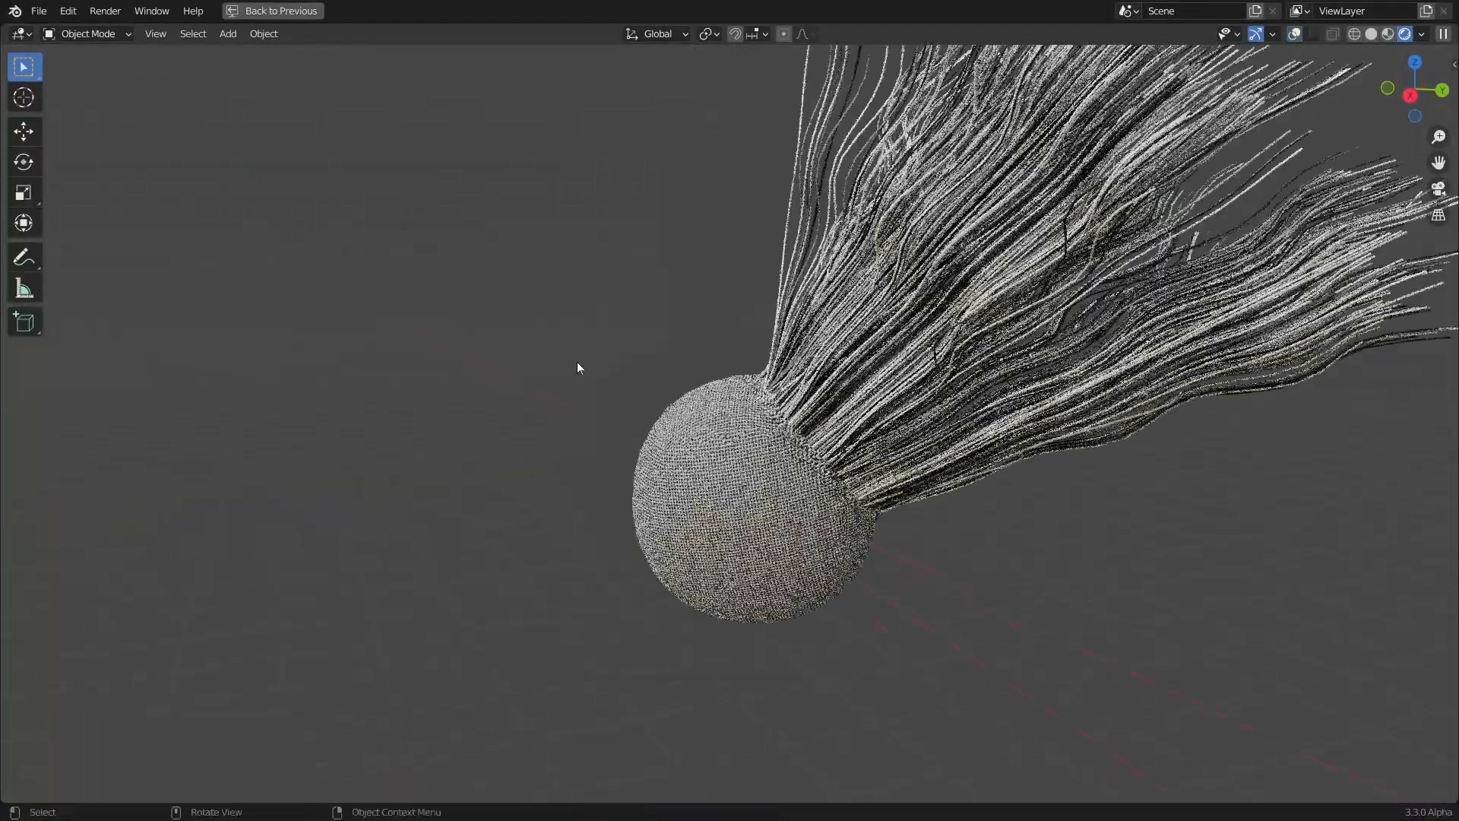
middle_click_drag(577, 362, 388, 425)
scroll(795, 440, "up", 1)
scroll(544, 448, "up", 2)
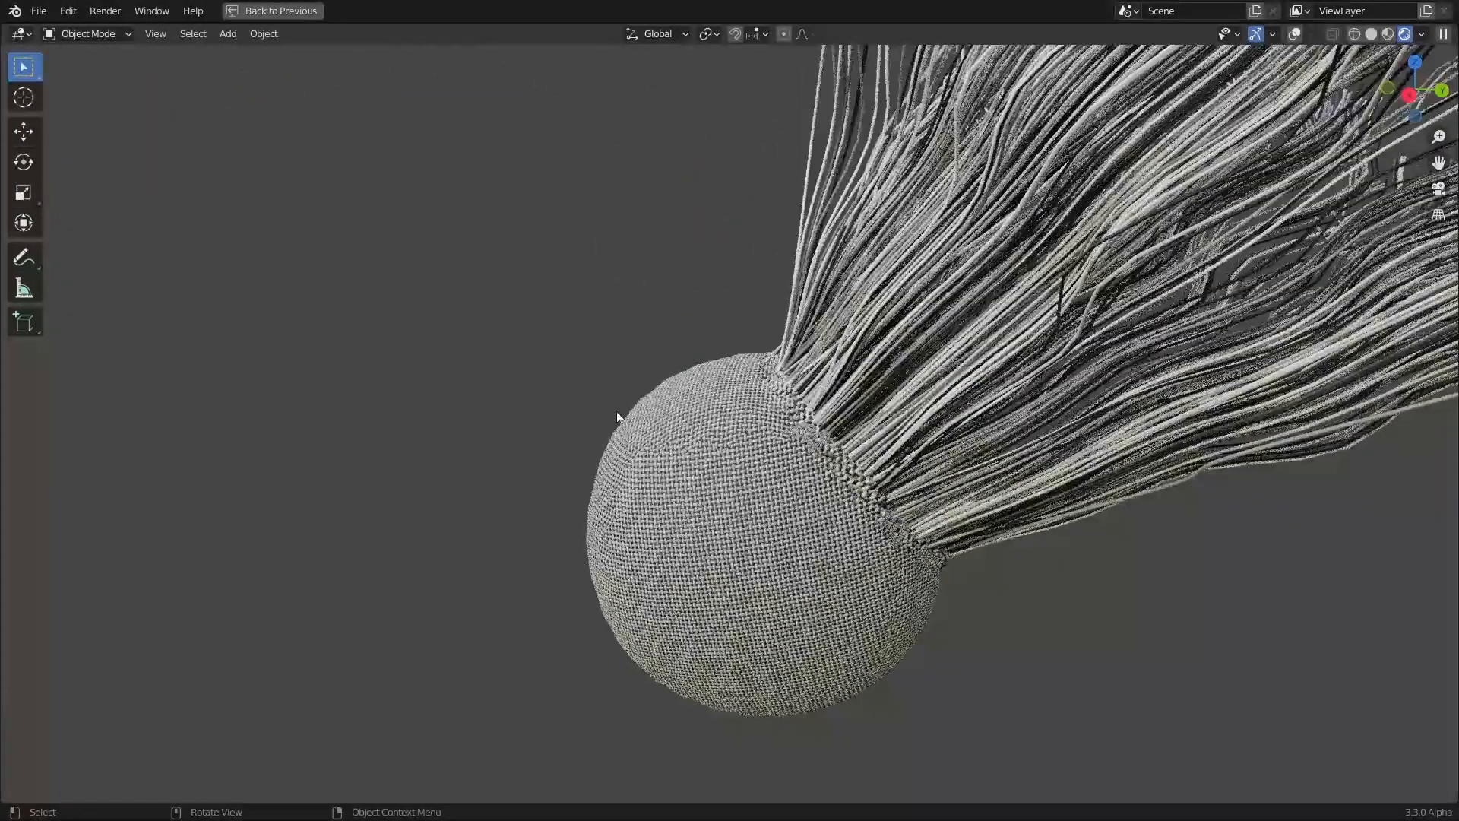
middle_click_drag(635, 428, 760, 454)
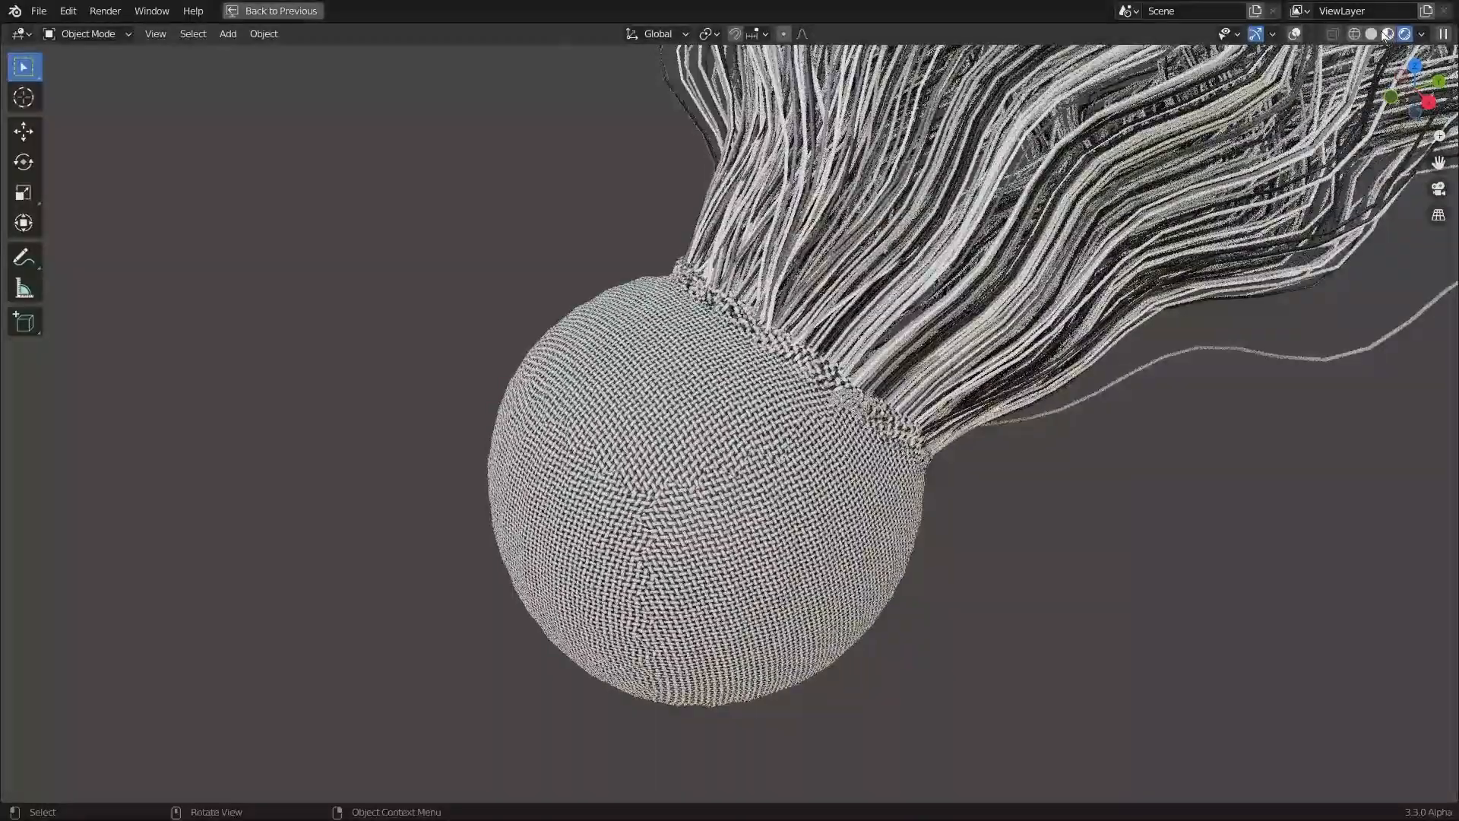
Switch the viewport to Solid shading with a normal-coloured matcap and examine the woven band between sphere and threads
left_click(1398, 35)
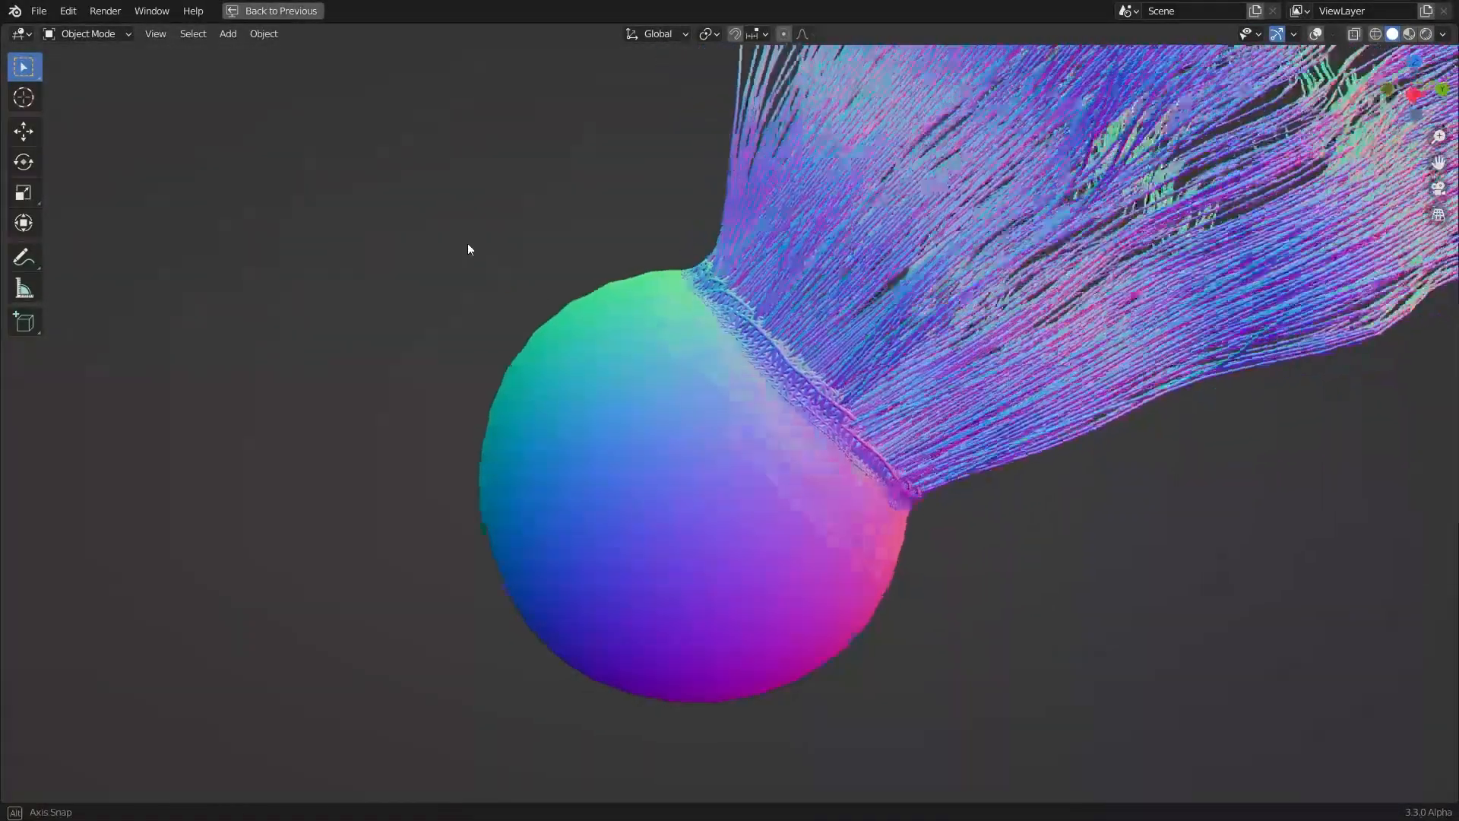
mouse_move(469, 244)
middle_mouse_down()
mouse_move(978, 209)
mouse_move(865, 258)
mouse_move(504, 298)
mouse_move(479, 225)
mouse_move(479, 253)
middle_mouse_up()
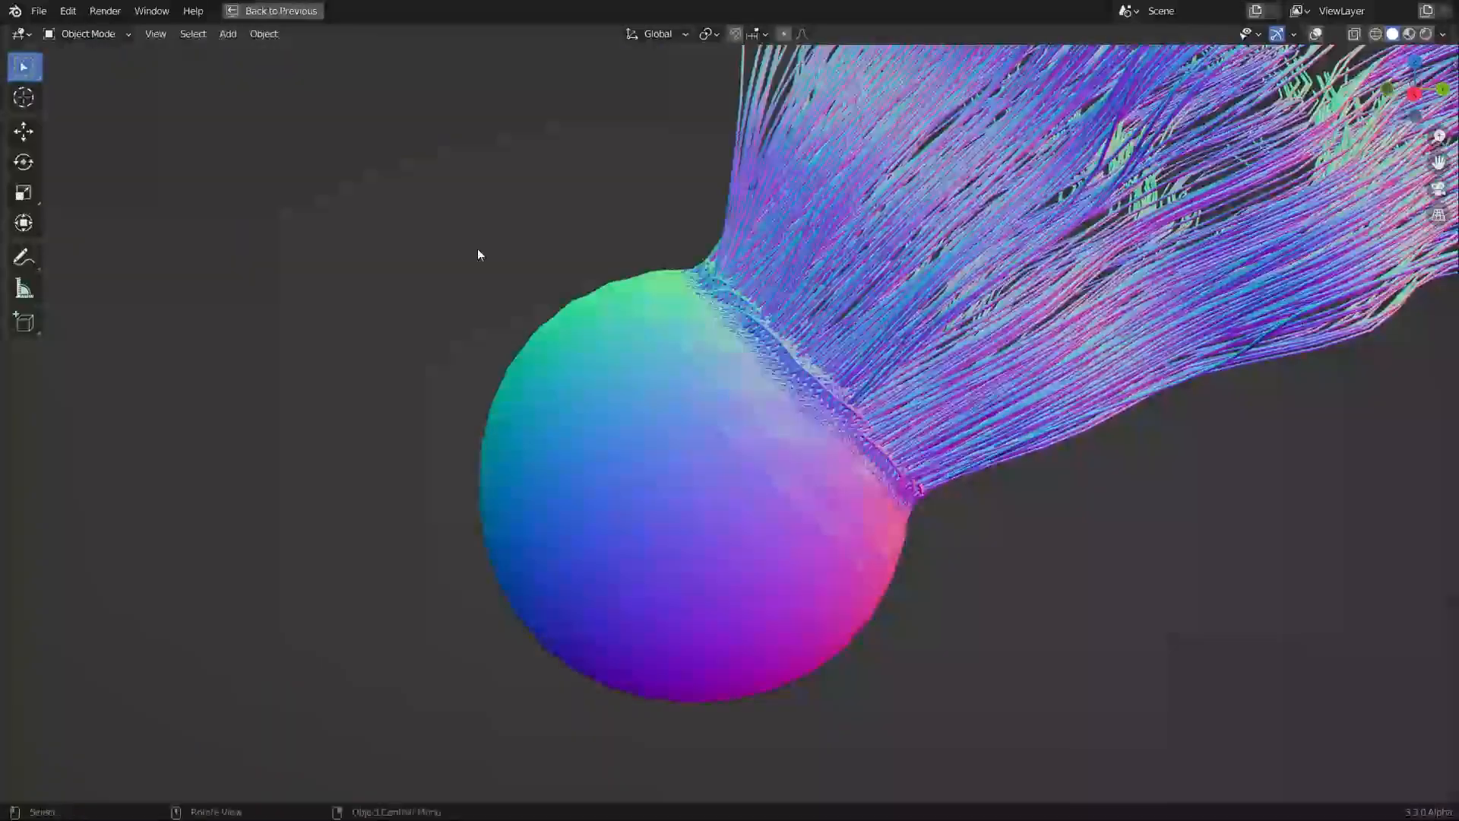
middle_click_drag(430, 370, 331, 390)
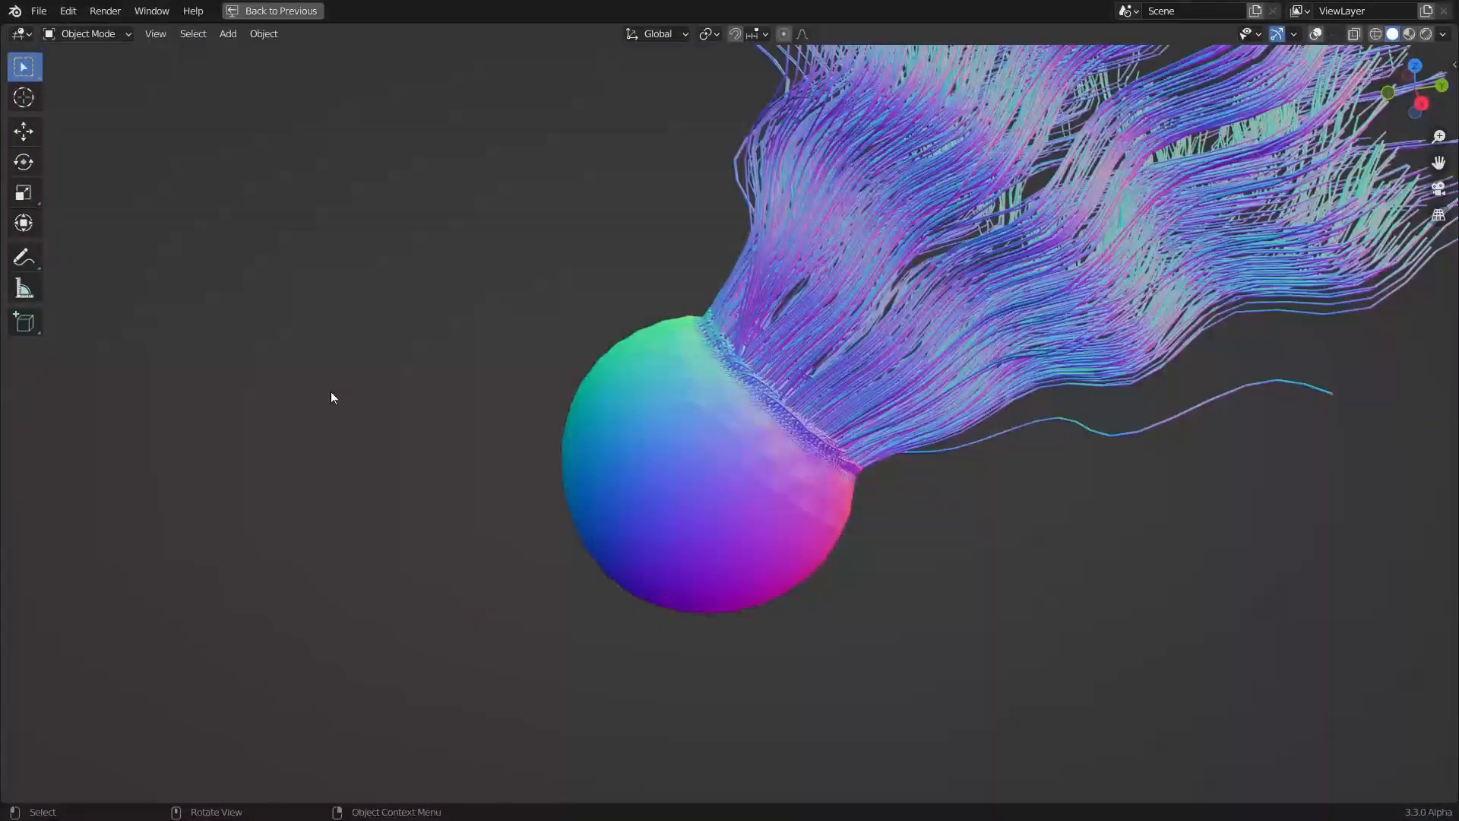
scroll(394, 395, "up", 3)
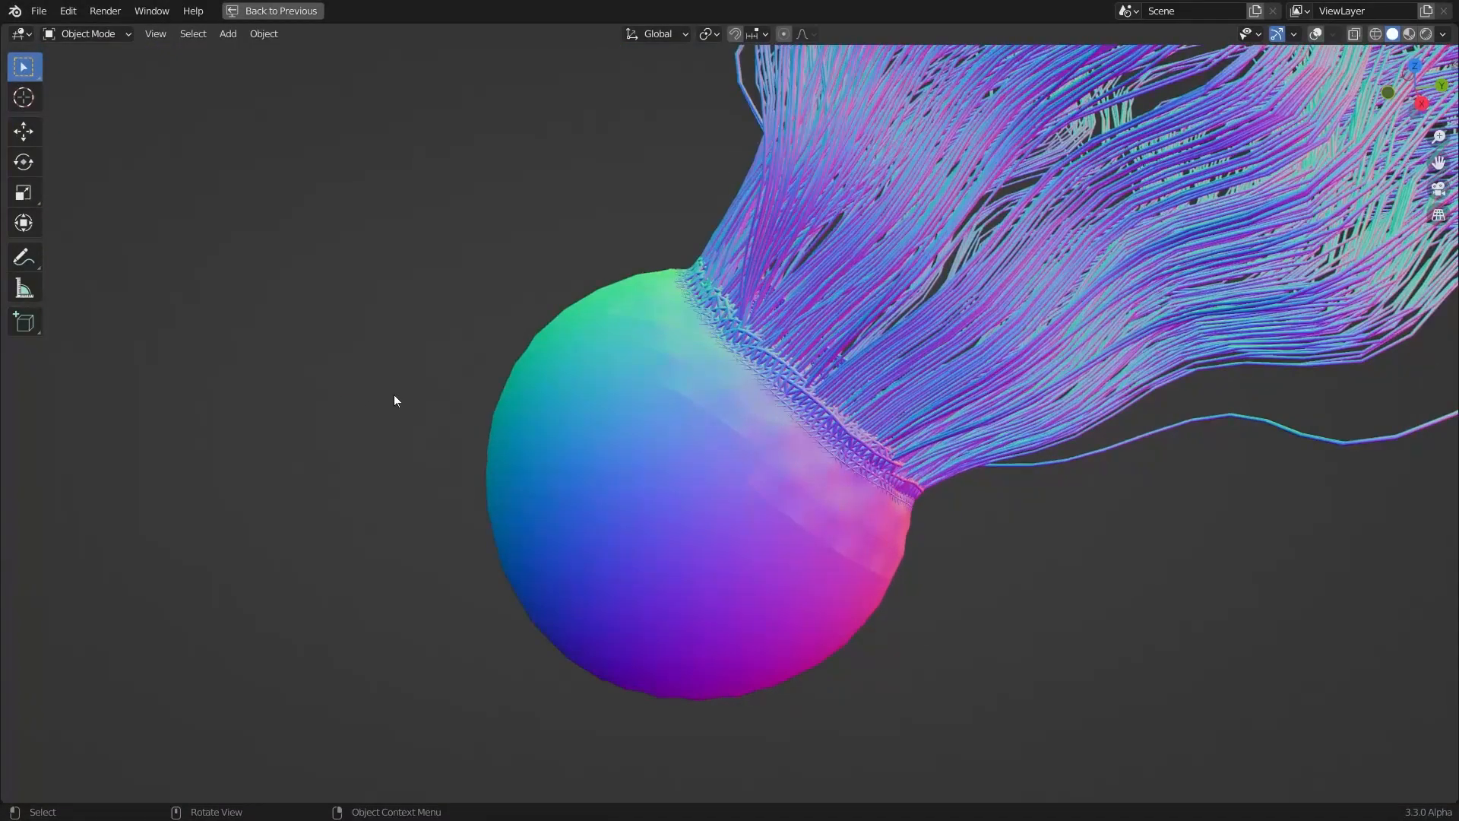
scroll(459, 426, "down", 2)
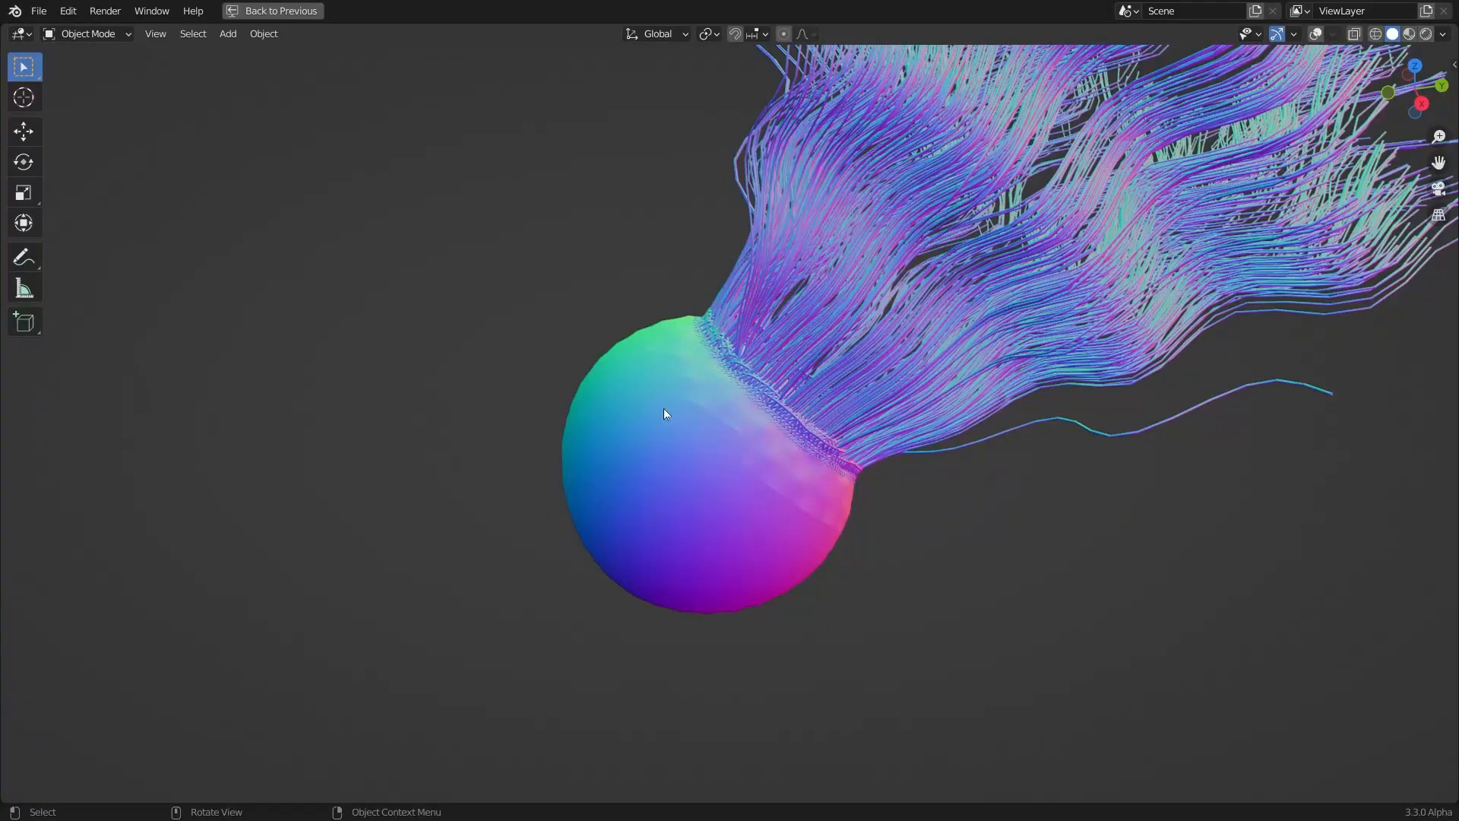
scroll(399, 374, "up", 3)
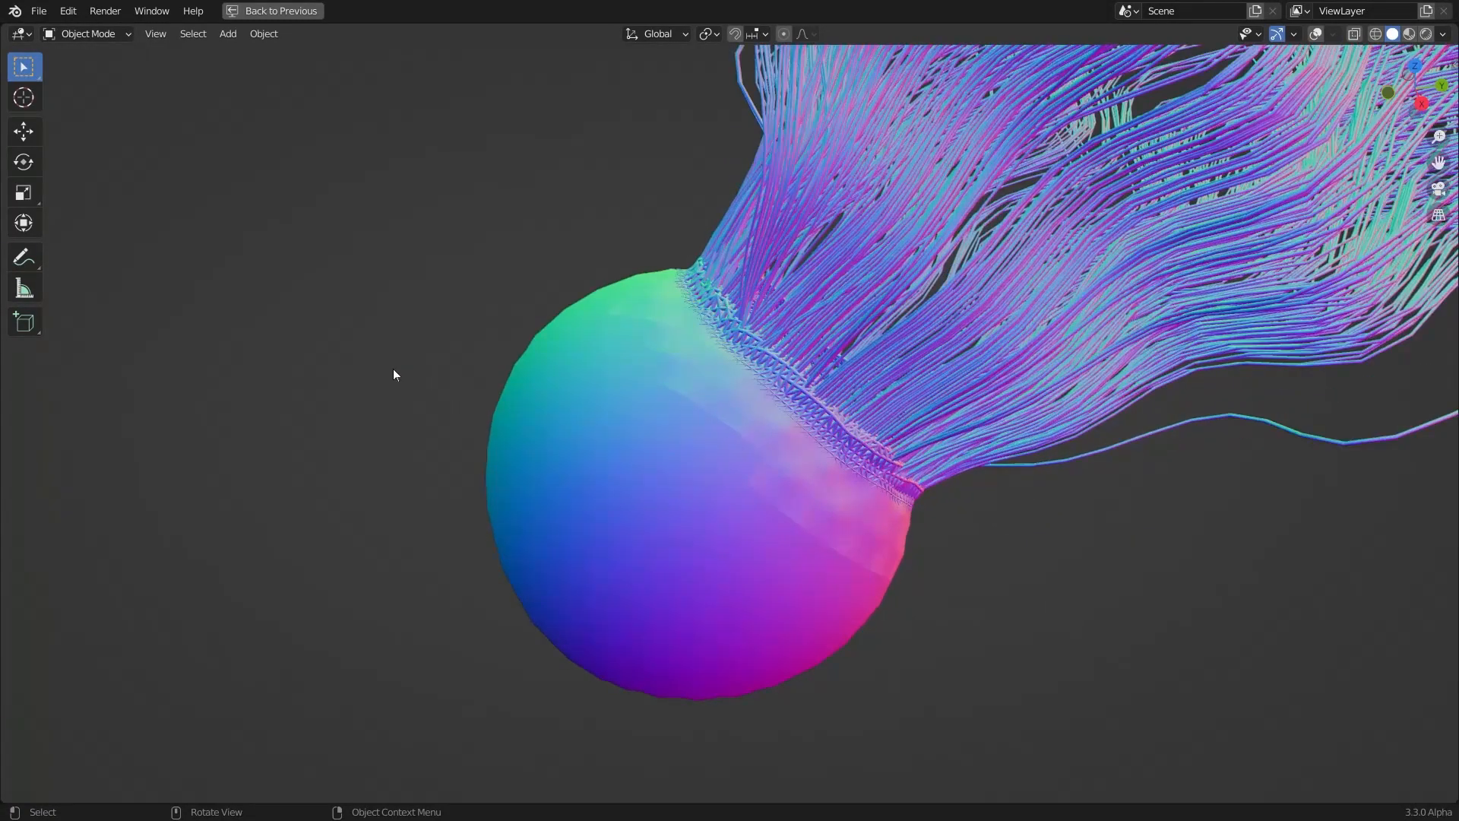
scroll(450, 366, "down", 3)
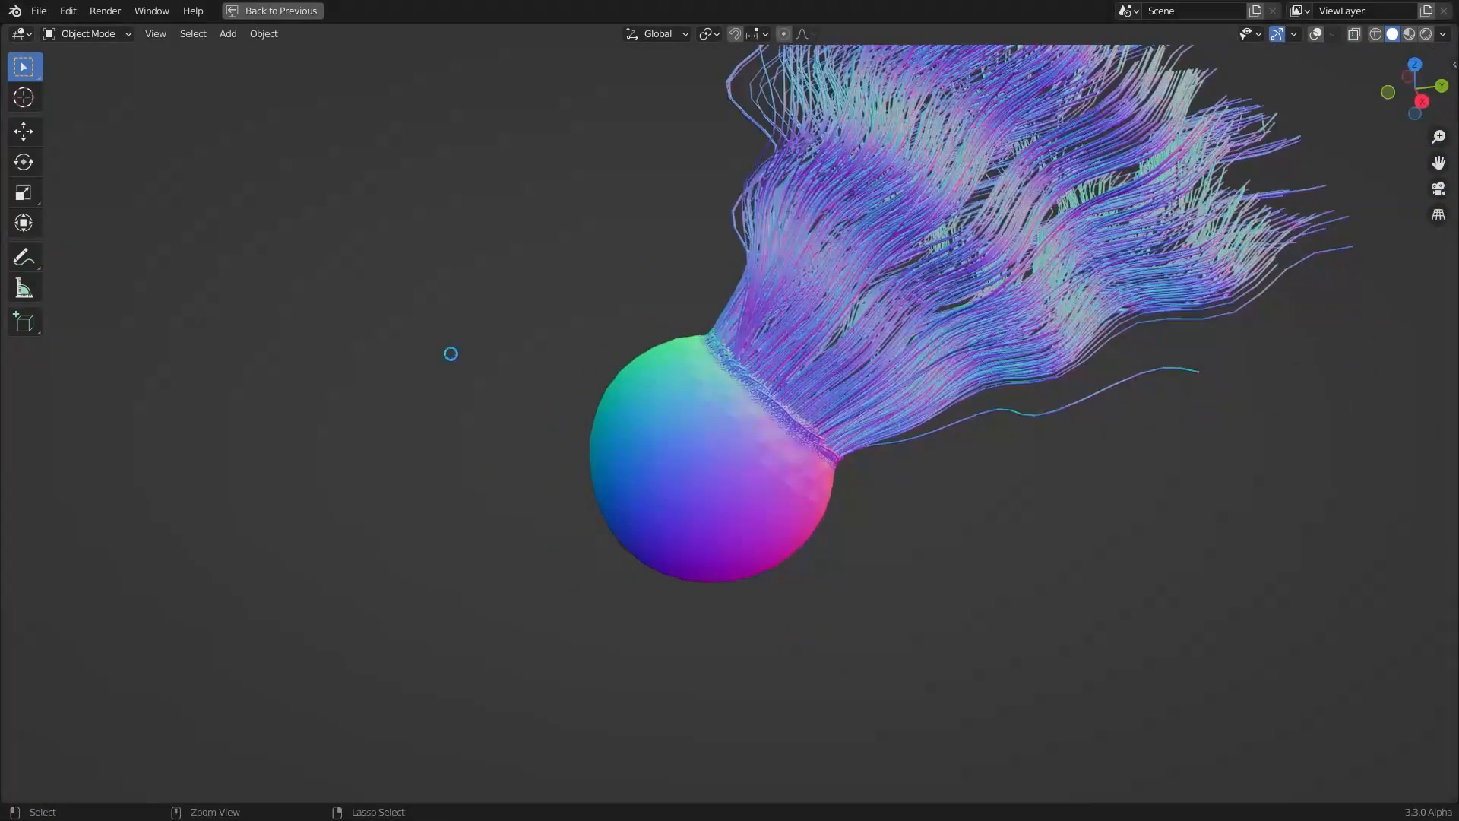
Save the file and examine the woven band between the sphere and the threads up close
key("ctrl+s")
scroll(697, 354, "up", 3)
scroll(696, 354, "up", 1)
middle_click_drag(744, 433, 727, 394, "shift")
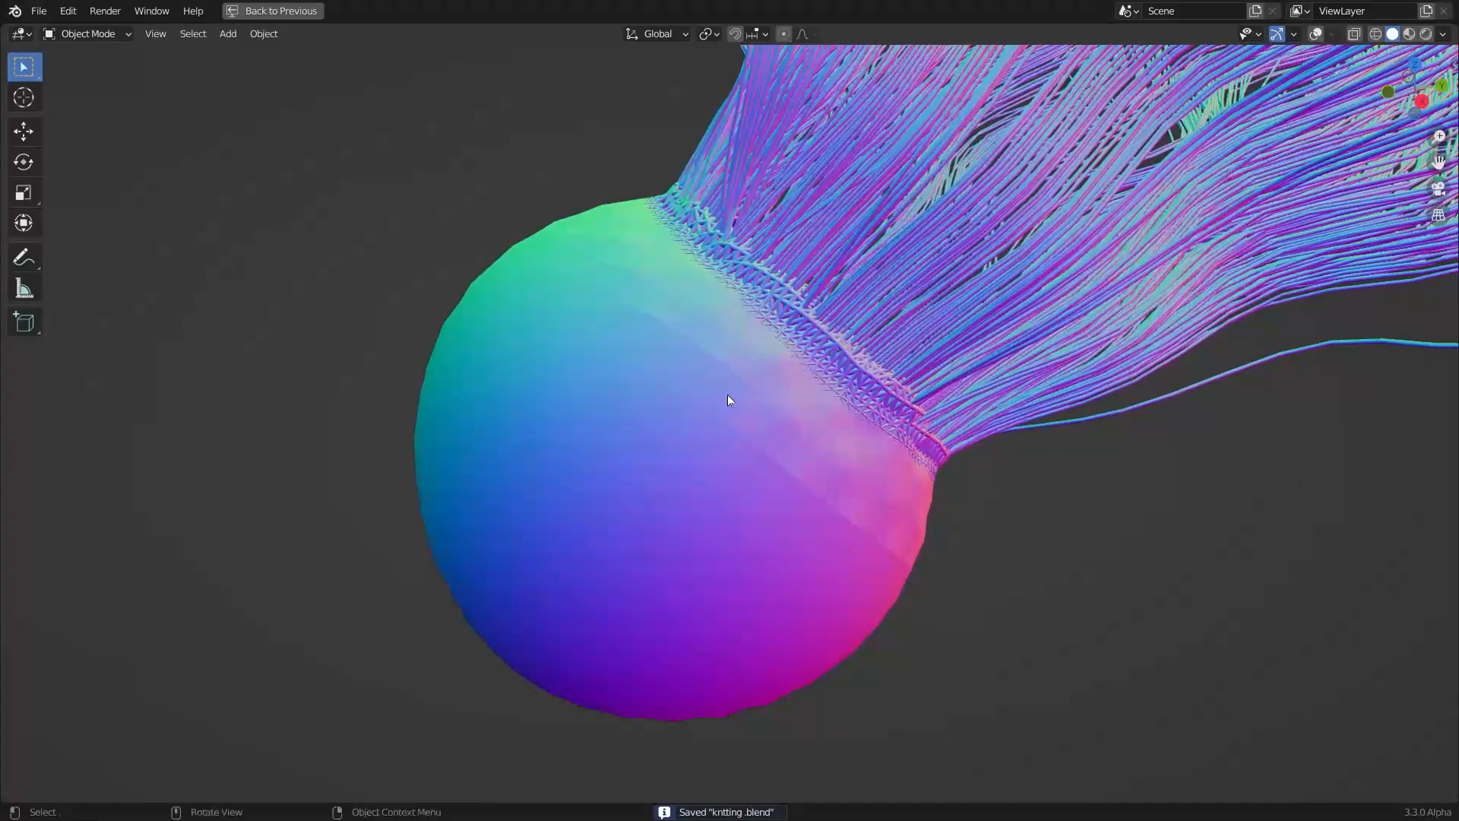
middle_click_drag(892, 286, 423, 302)
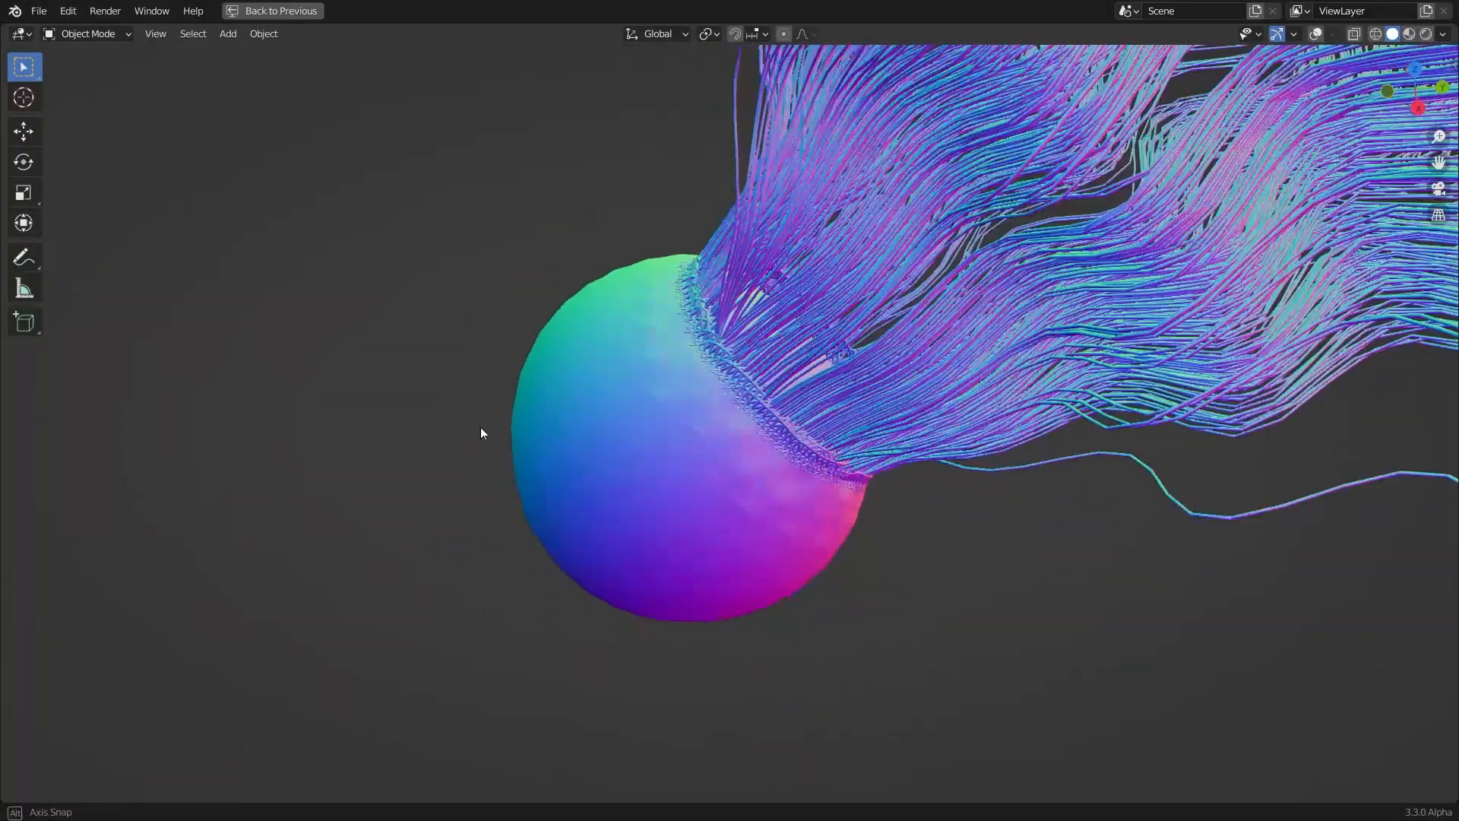
Show the viewport overlays and deselect the KNITTING object
key("shift+alt+z")
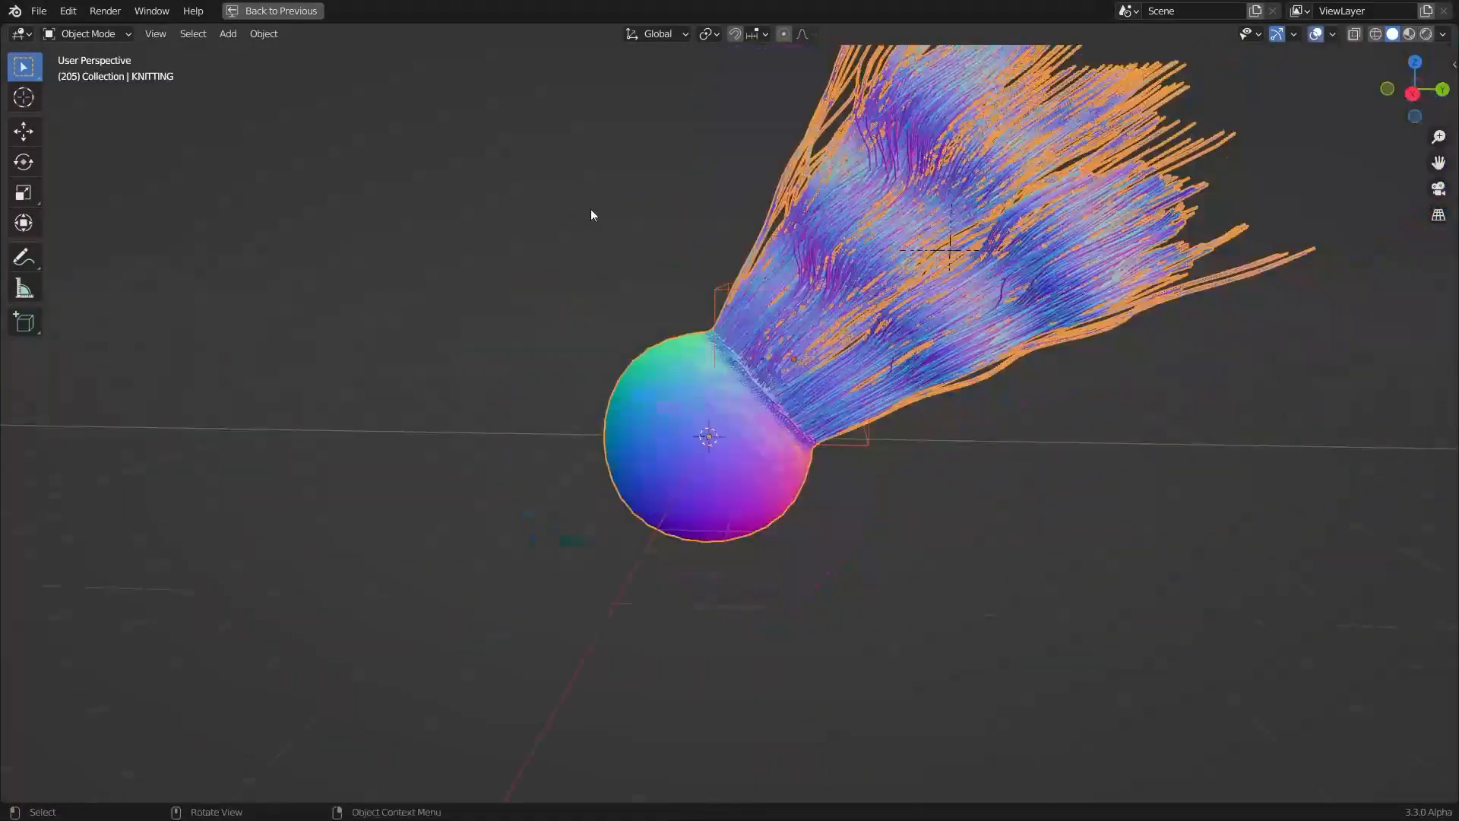
left_click(592, 213)
scroll(708, 300, "up", 2)
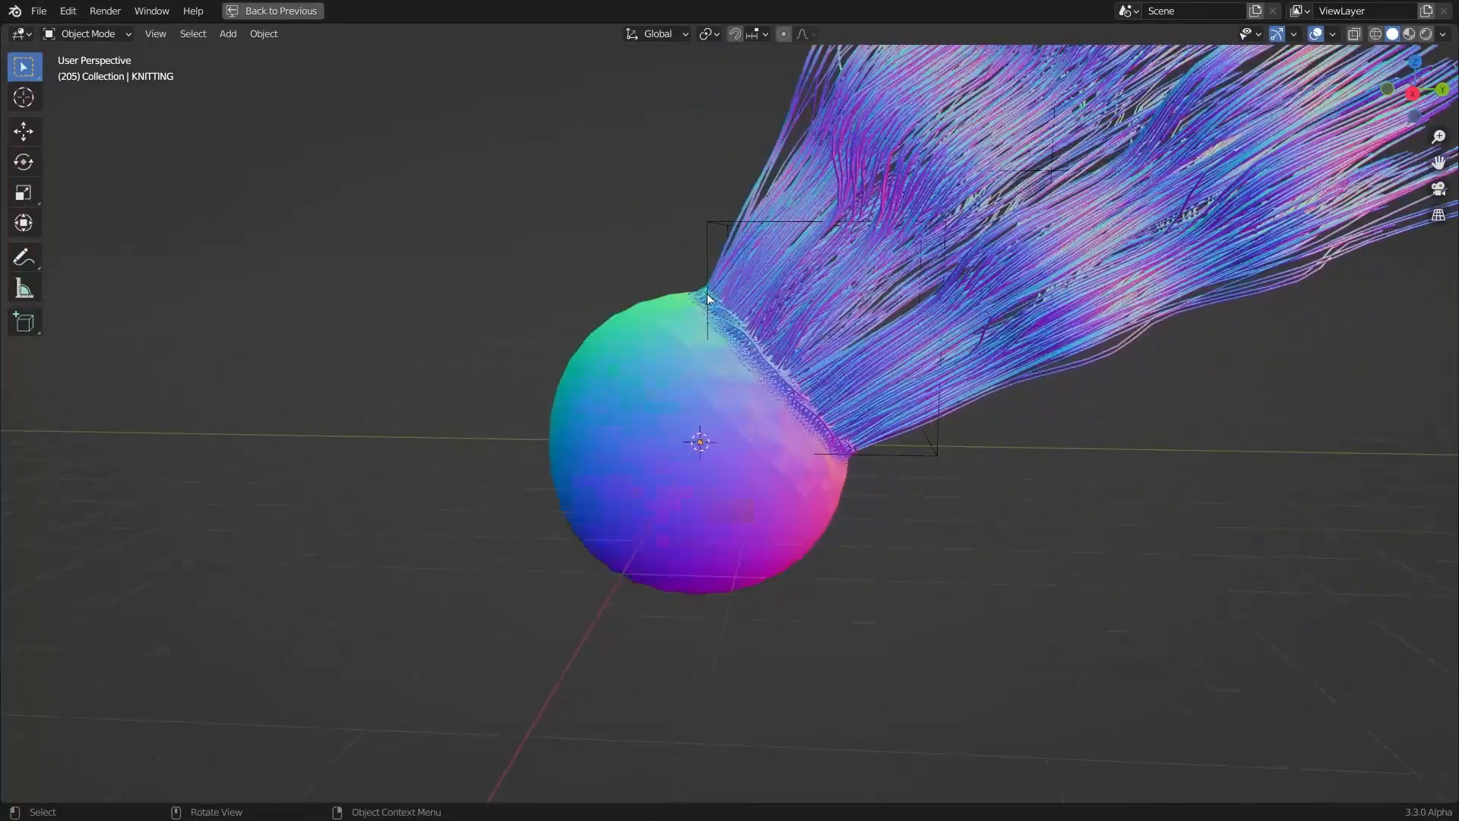
Move the Icosphere controller across the sphere and downward in several moves, starting during animation playback, and stop playback partway
left_click(693, 226)
key("space")
key("g")
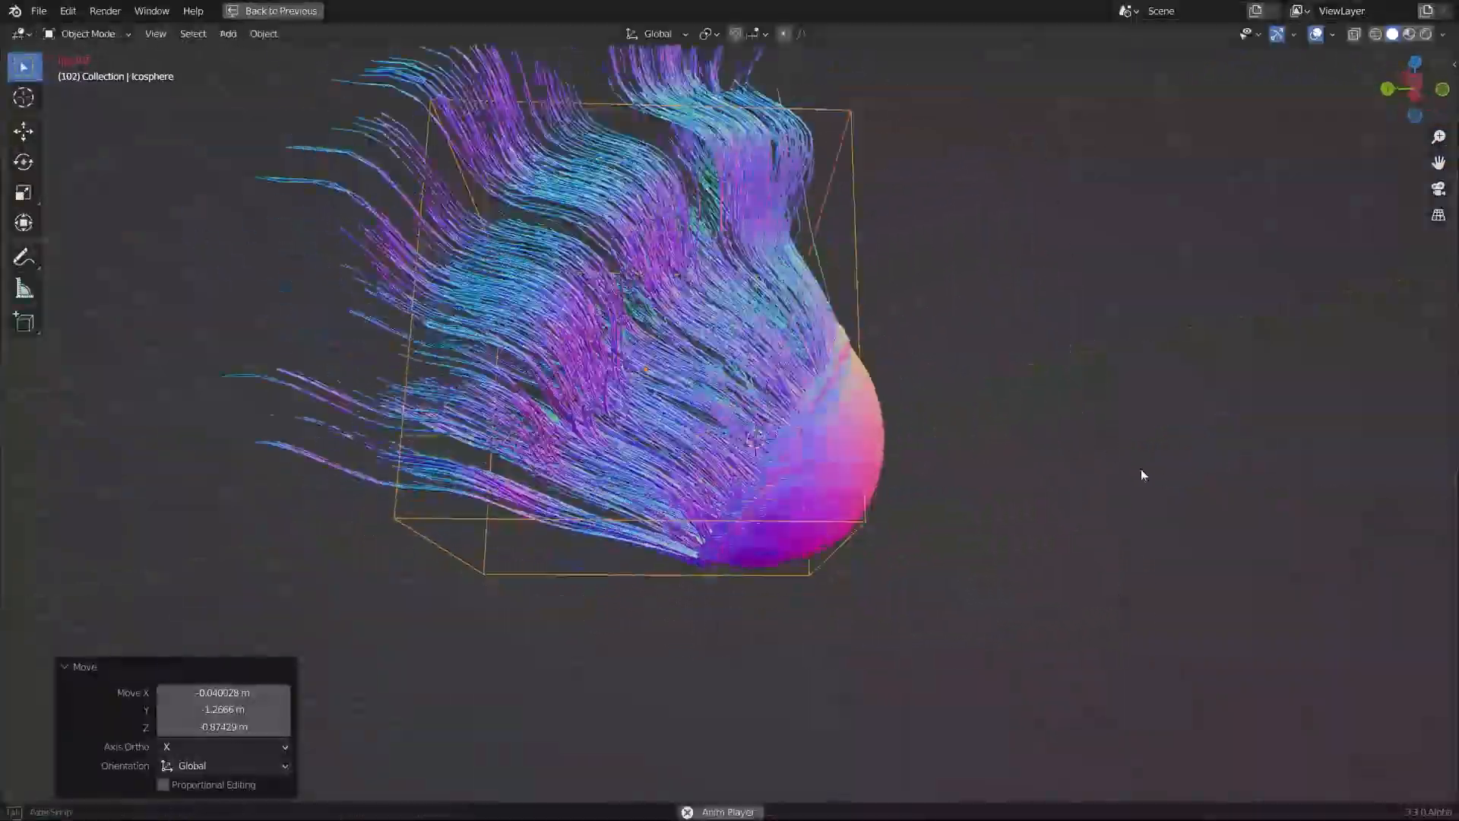
key("g")
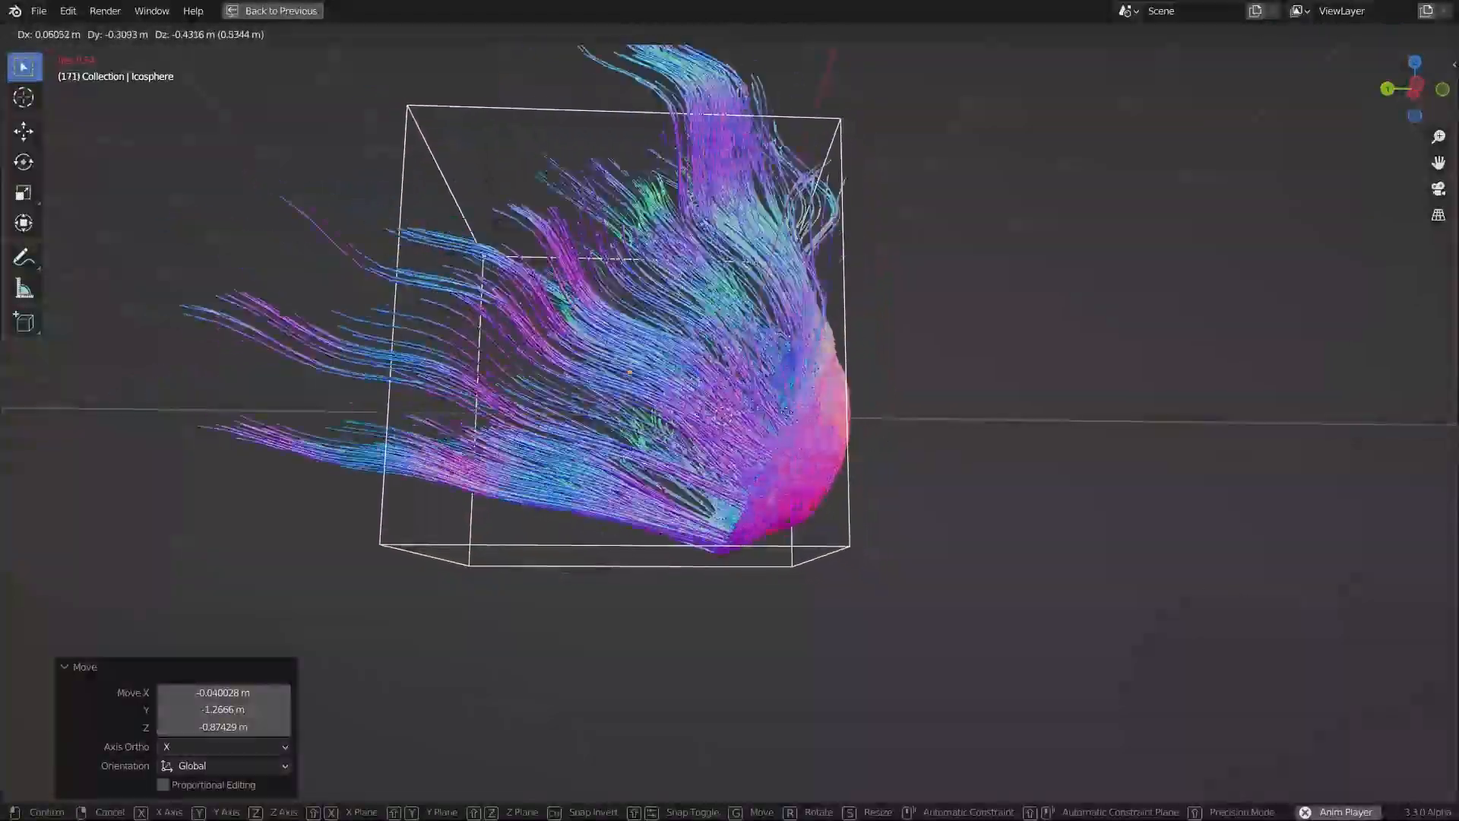
left_click(1125, 547)
key("space")
middle_click_drag(1102, 524, 798, 433)
key("g")
left_click(949, 747)
scroll(1064, 532, "down", 2)
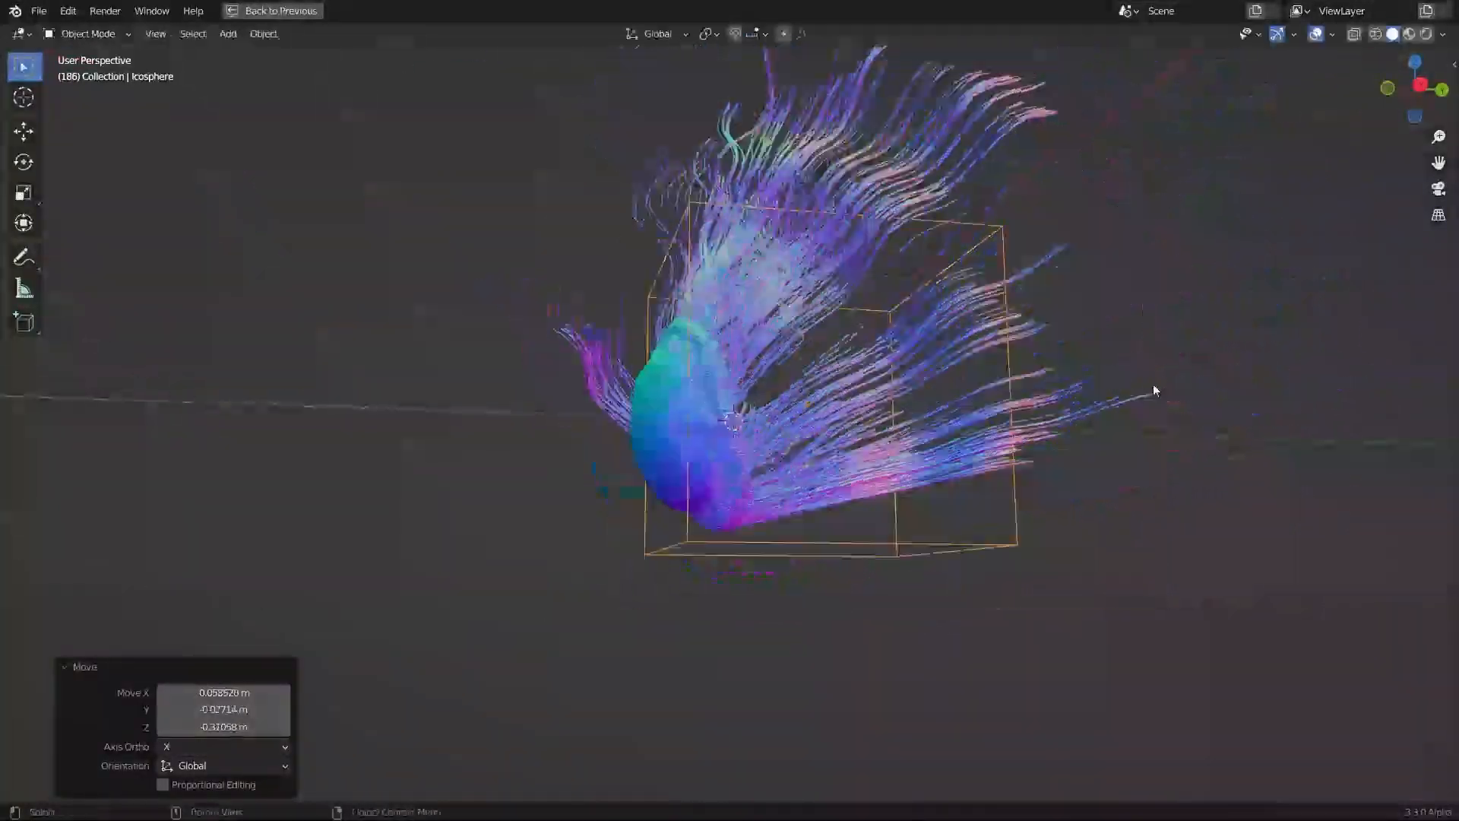
Select the controller empty and move it about 2.05 m in Y and -2.54 m in Z, and shift it further along Y
middle_click_drag(1152, 387, 981, 426)
left_click(879, 262)
middle_click_drag(880, 262, 1019, 228)
key("g")
left_click(892, 356)
key("g")
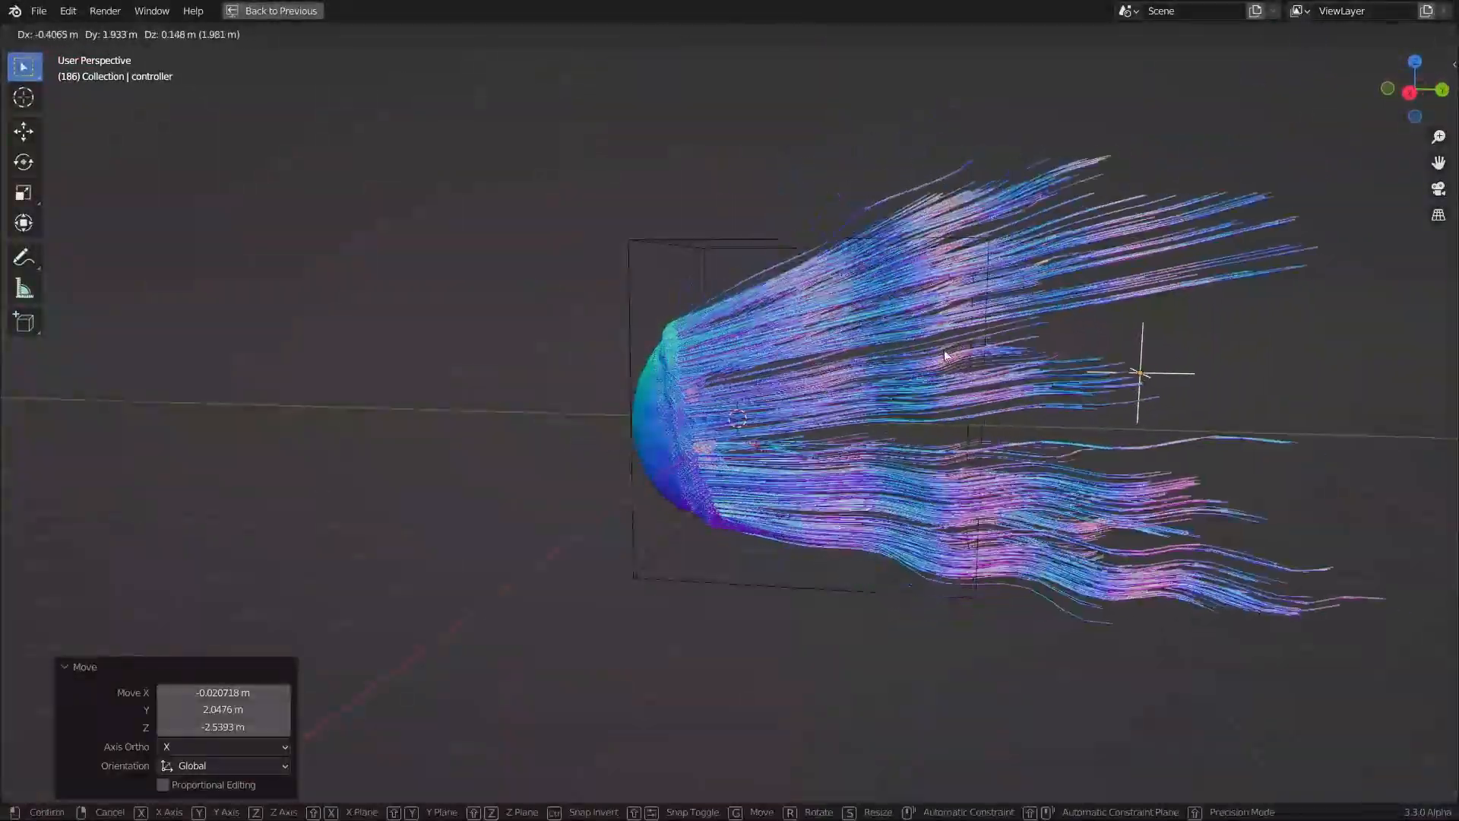
left_click(891, 336)
Move the Icosphere controller in positive Y and upward during animation playback, and stop the playback
middle_click_drag(790, 318, 828, 313)
left_click(686, 272)
key("space")
key("g")
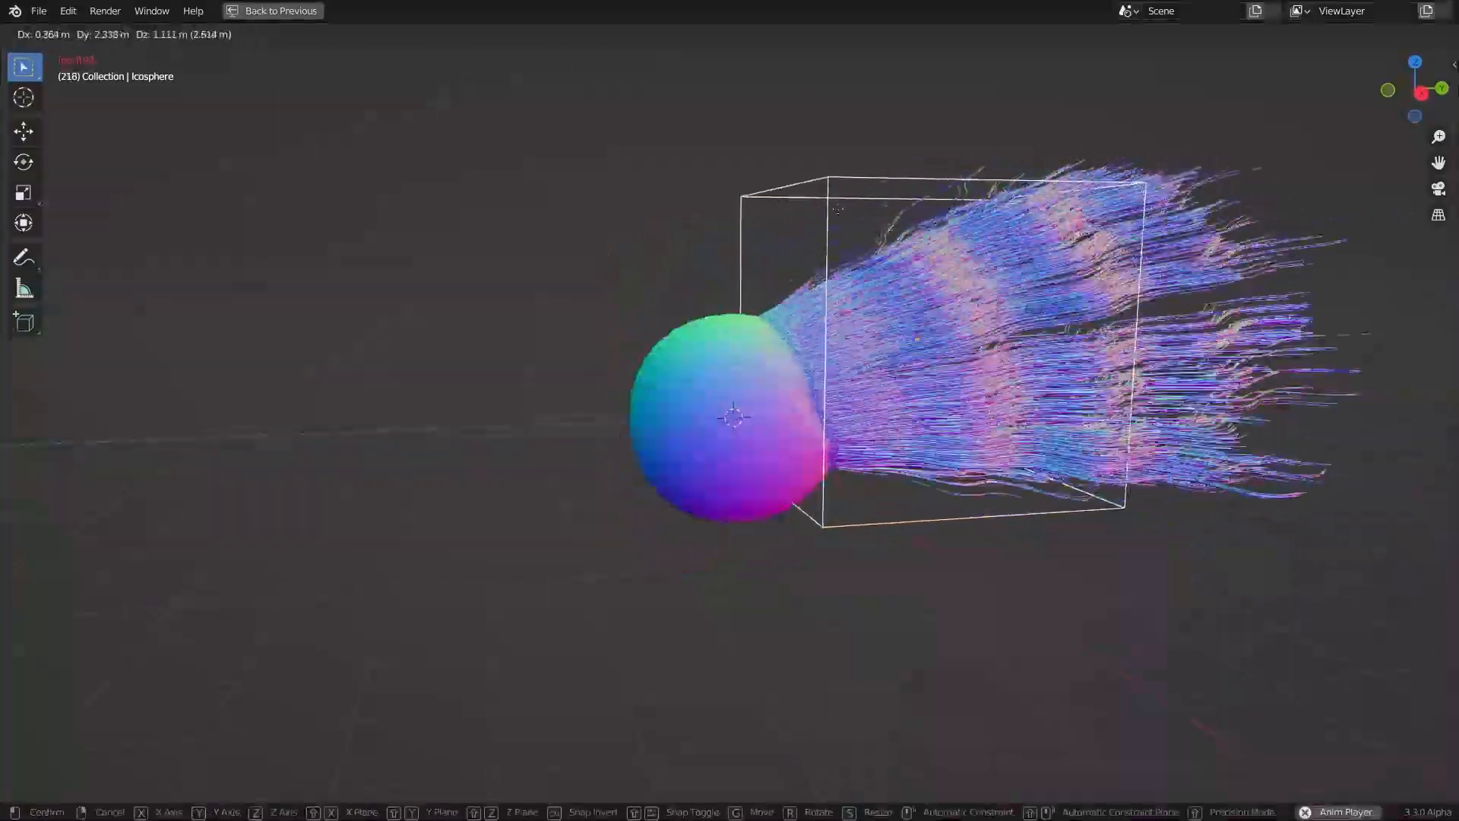
left_click(753, 197)
key("space")
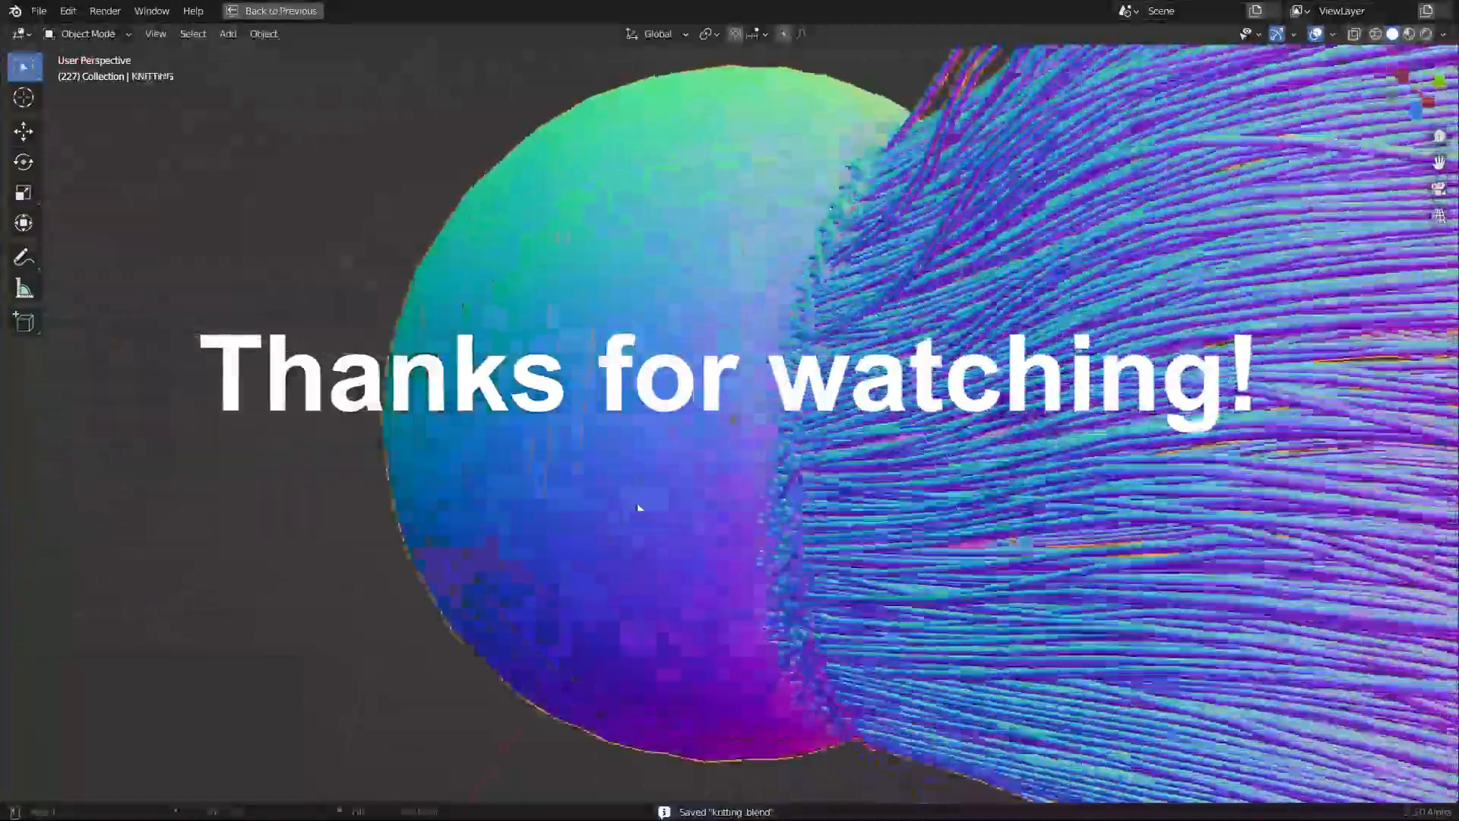
Switch the viewport to Rendered shading and hide the overlays
mouse_move(638, 505)
middle_mouse_down()
mouse_move(694, 486)
mouse_move(792, 609)
middle_mouse_up()
scroll(695, 487, "up", 4)
scroll(792, 609, "down", 2)
key("z")
left_click(822, 284)
left_click(1294, 34)
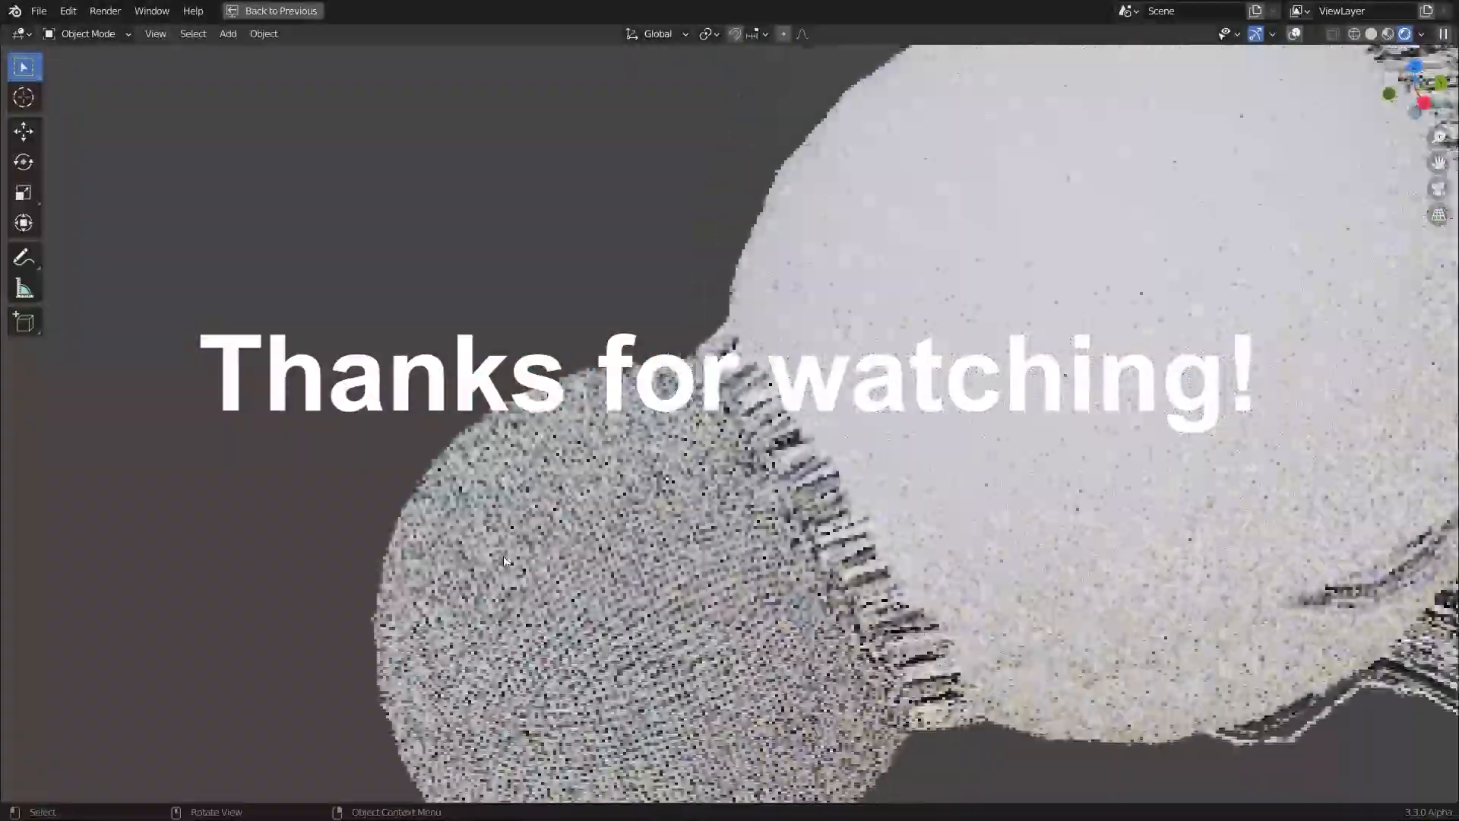
Hide the large smooth Icosphere that overlaps the knitted sphere, showing the overlays only while selecting it
scroll(771, 261, "down", 4)
left_click(1294, 35)
left_click(772, 262)
key("h")
left_click(1294, 34)
scroll(712, 479, "up", 3)
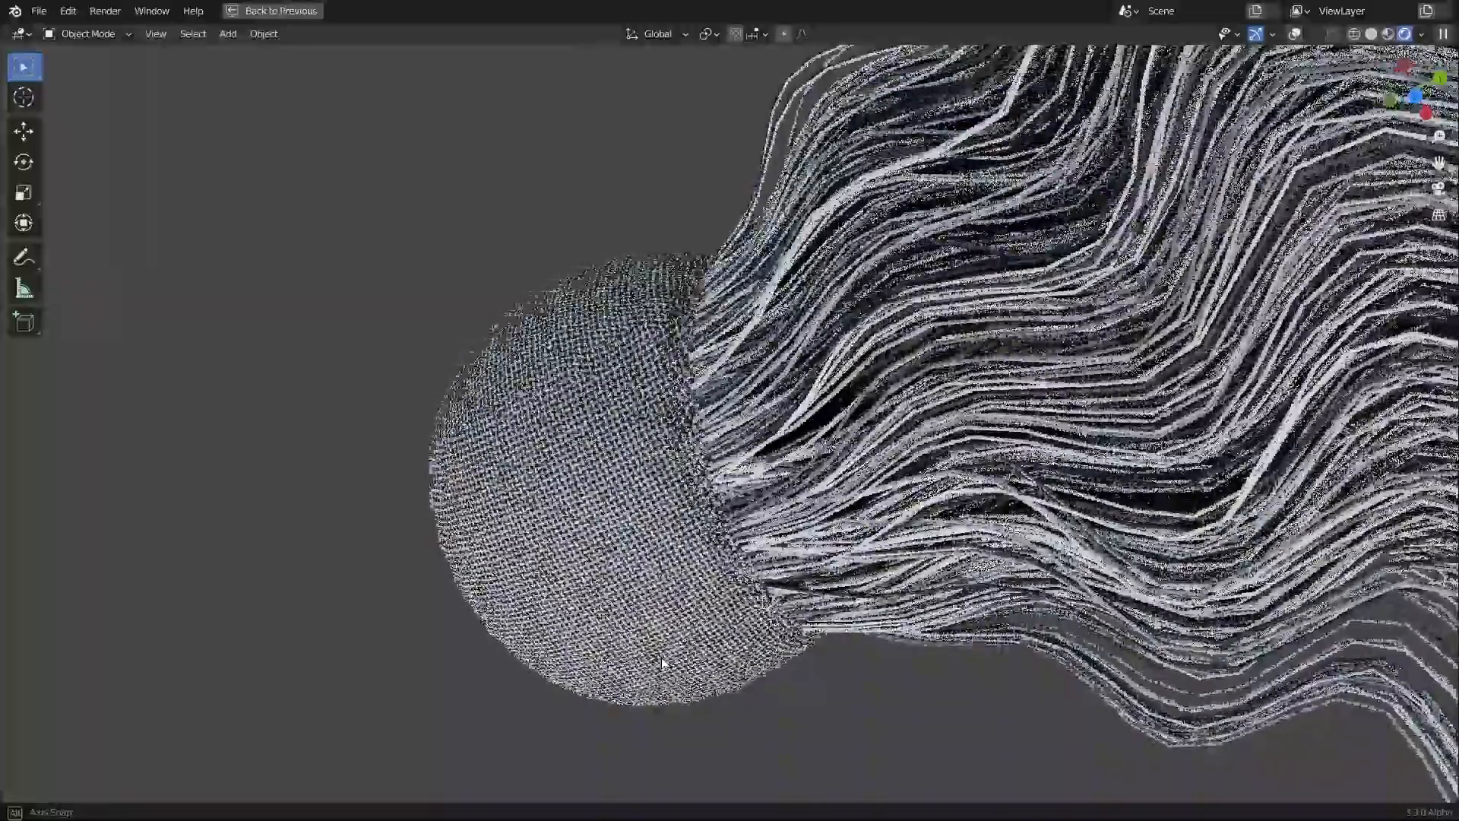